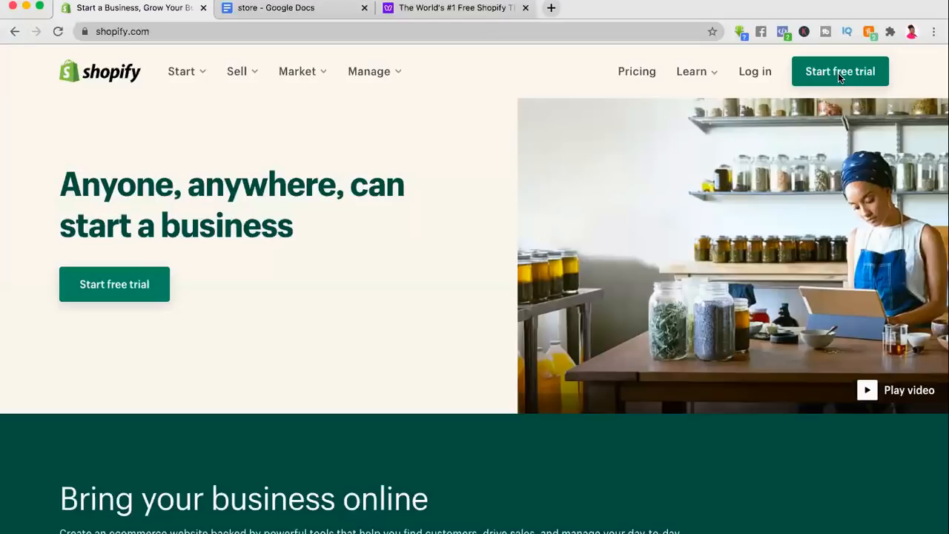
Step: View the free trial sign-up form, leave it, and open the existing beautyfreshs store from the recently accessed stores
{"action": "left_click", "coordinate": [839, 74]}
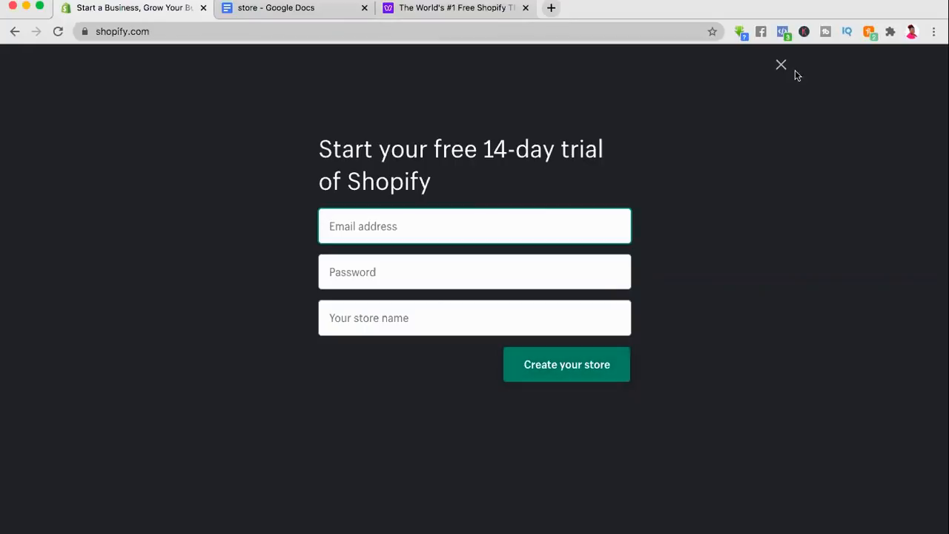
{"action": "left_click", "coordinate": [13, 33]}
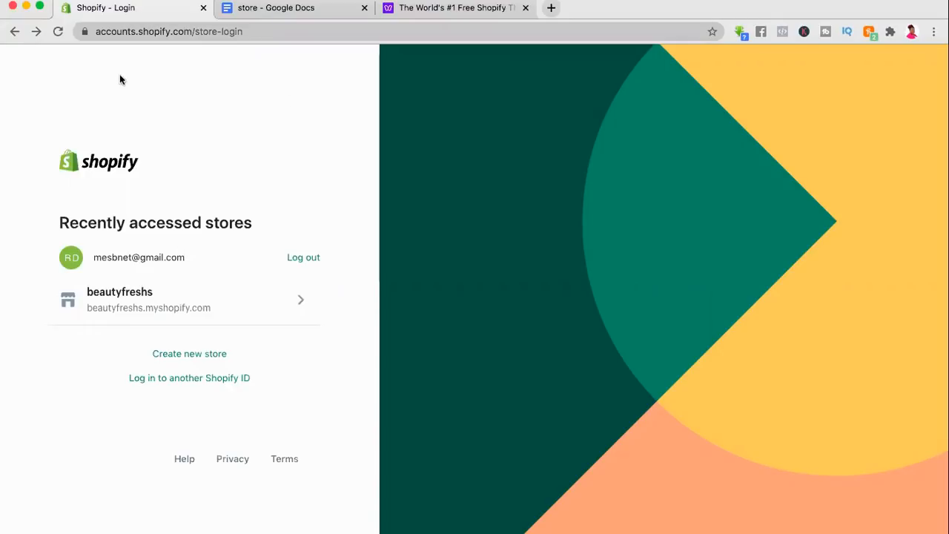
{"action": "left_click", "coordinate": [167, 303]}
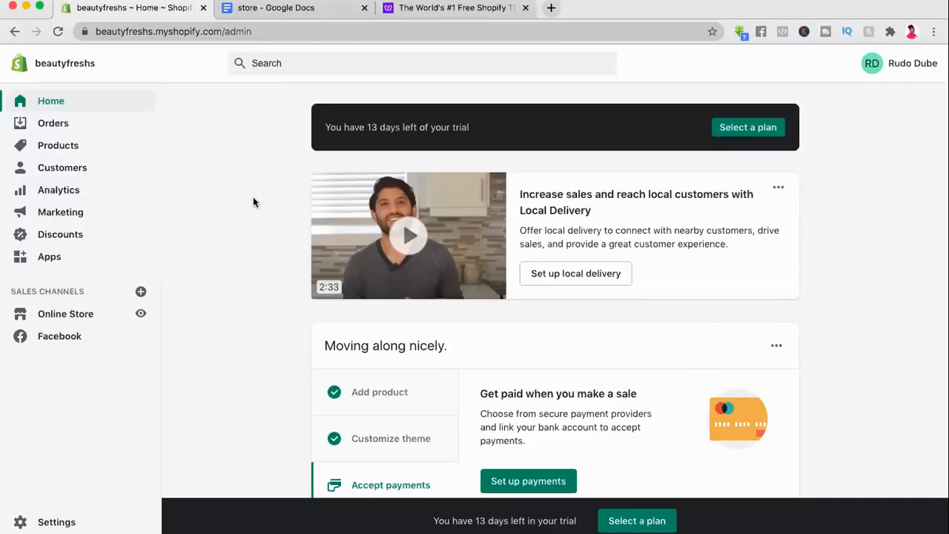
Step: Look through the store admin's home page, from the setup tasks down to the suggested reading and Shopify Compass cards
{"action": "scroll", "coordinate": [253, 199], "scroll_direction": "down", "scroll_amount": 3}
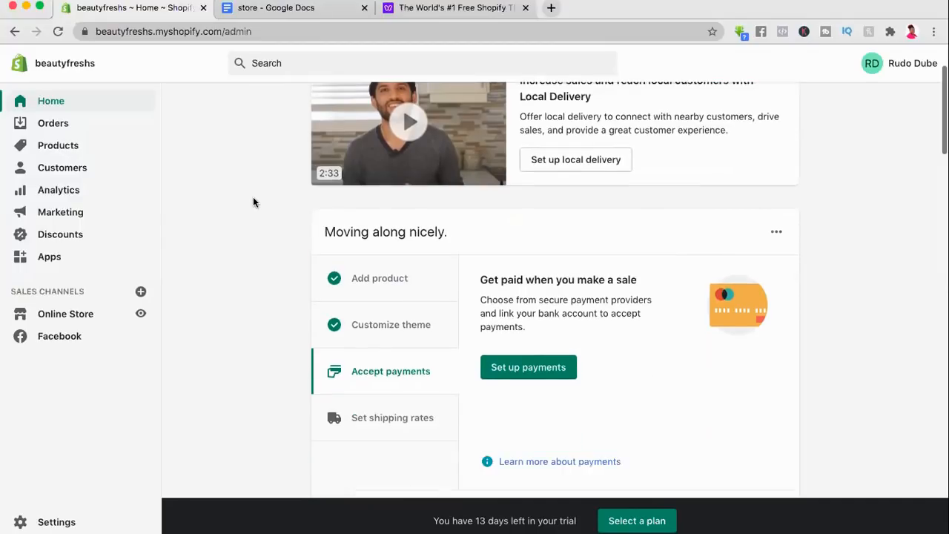
{"action": "scroll", "coordinate": [253, 198], "scroll_direction": "up", "scroll_amount": 3}
{"action": "scroll", "coordinate": [252, 202], "scroll_direction": "down", "scroll_amount": 1}
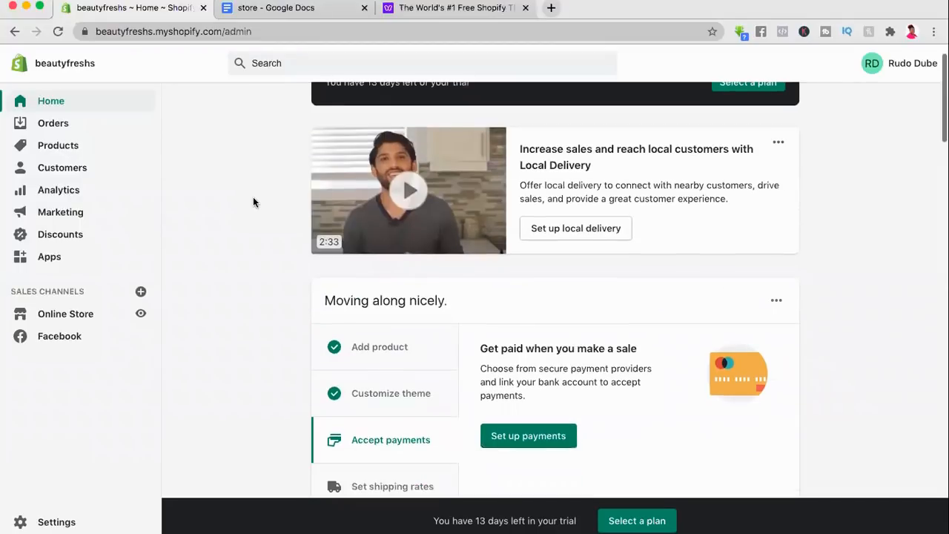
{"action": "scroll", "coordinate": [253, 202], "scroll_direction": "down", "scroll_amount": 10}
{"action": "scroll", "coordinate": [253, 202], "scroll_direction": "down", "scroll_amount": 6}
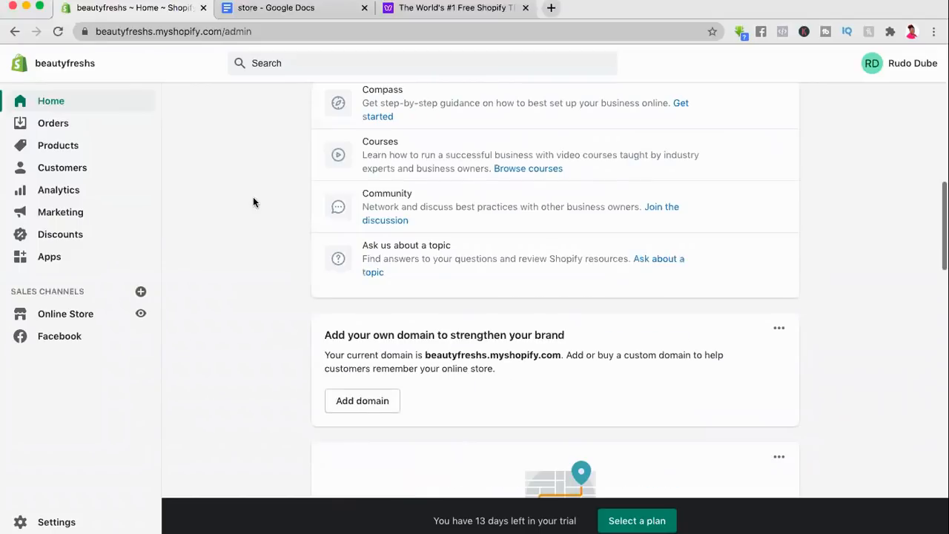
{"action": "scroll", "coordinate": [253, 202], "scroll_direction": "down", "scroll_amount": 8}
{"action": "scroll", "coordinate": [253, 202], "scroll_direction": "up", "scroll_amount": 8}
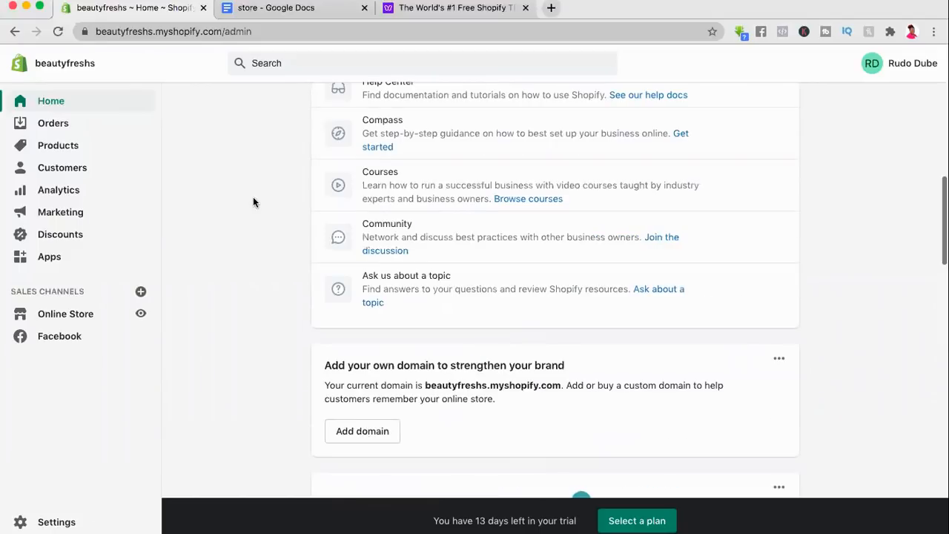
{"action": "scroll", "coordinate": [253, 202], "scroll_direction": "up", "scroll_amount": 10}
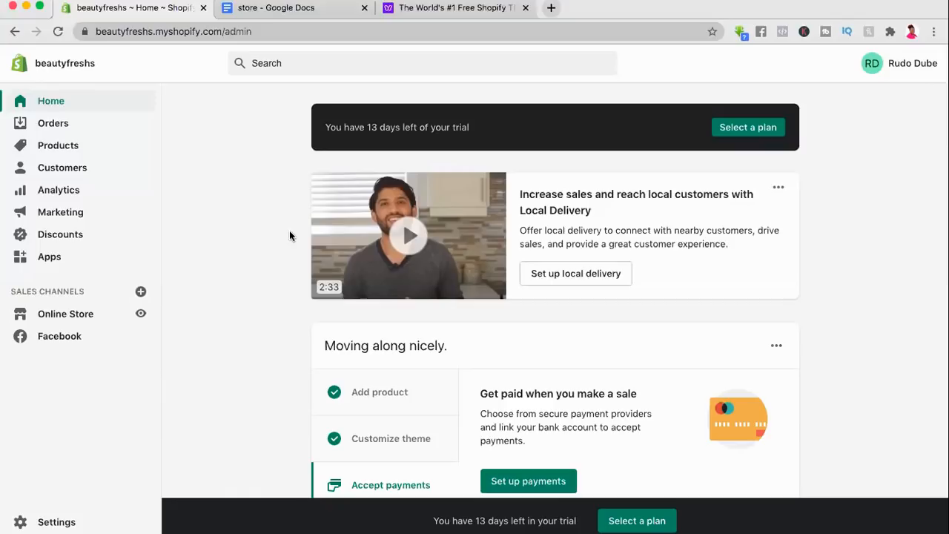
{"action": "scroll", "coordinate": [290, 236], "scroll_direction": "down", "scroll_amount": 10}
{"action": "scroll", "coordinate": [289, 236], "scroll_direction": "down", "scroll_amount": 5}
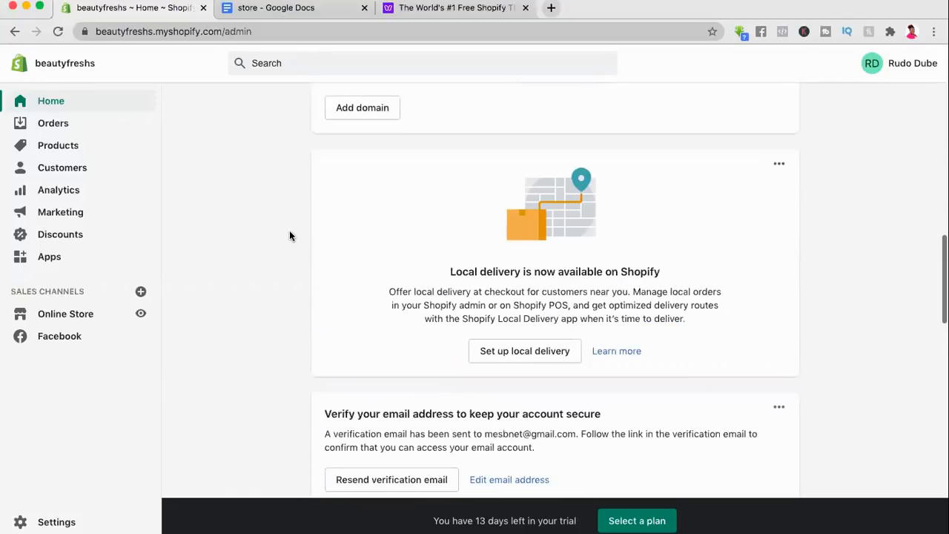
{"action": "scroll", "coordinate": [289, 236], "scroll_direction": "down", "scroll_amount": 5}
{"action": "scroll", "coordinate": [290, 236], "scroll_direction": "up", "scroll_amount": 1}
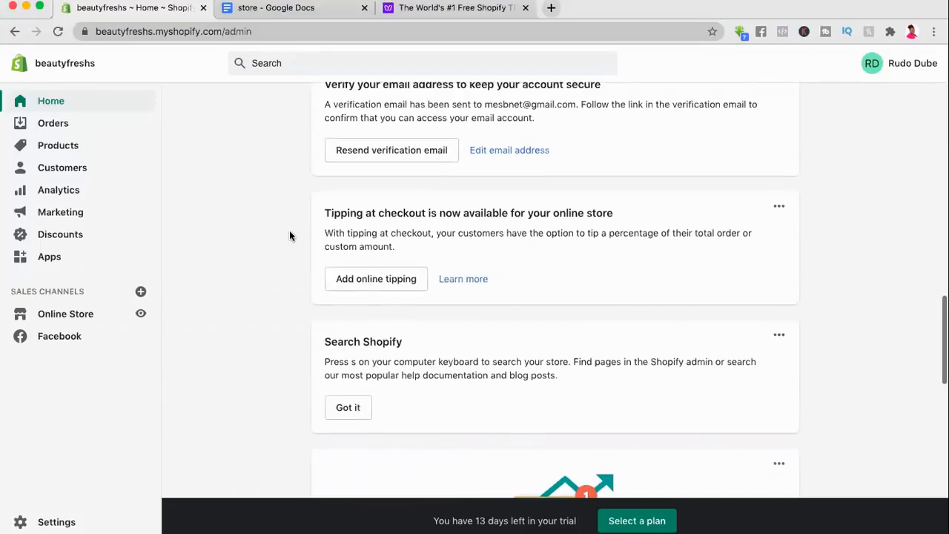
{"action": "scroll", "coordinate": [289, 236], "scroll_direction": "up", "scroll_amount": 1}
{"action": "scroll", "coordinate": [289, 236], "scroll_direction": "down", "scroll_amount": 2}
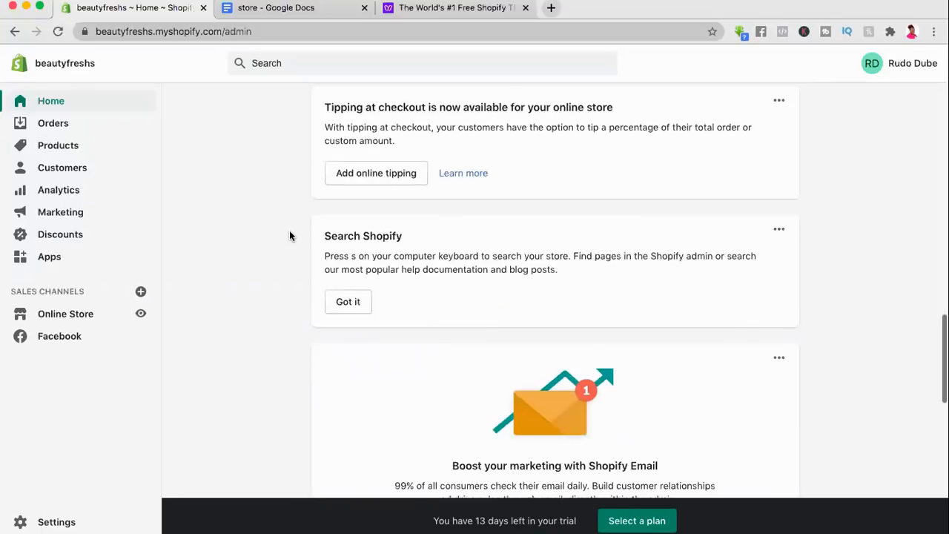
{"action": "scroll", "coordinate": [289, 236], "scroll_direction": "down", "scroll_amount": 1}
{"action": "scroll", "coordinate": [291, 235], "scroll_direction": "down", "scroll_amount": 3}
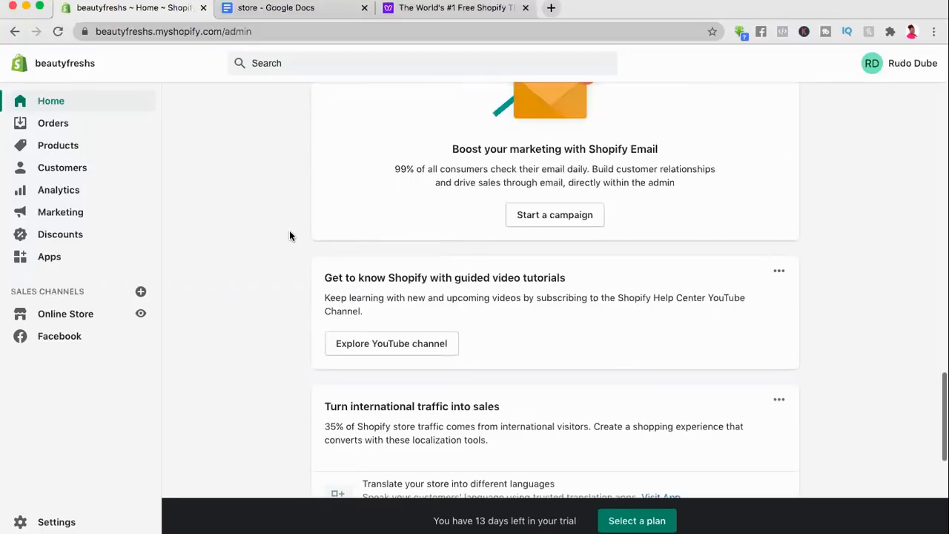
{"action": "scroll", "coordinate": [289, 236], "scroll_direction": "down", "scroll_amount": 2}
{"action": "scroll", "coordinate": [289, 236], "scroll_direction": "down", "scroll_amount": 2}
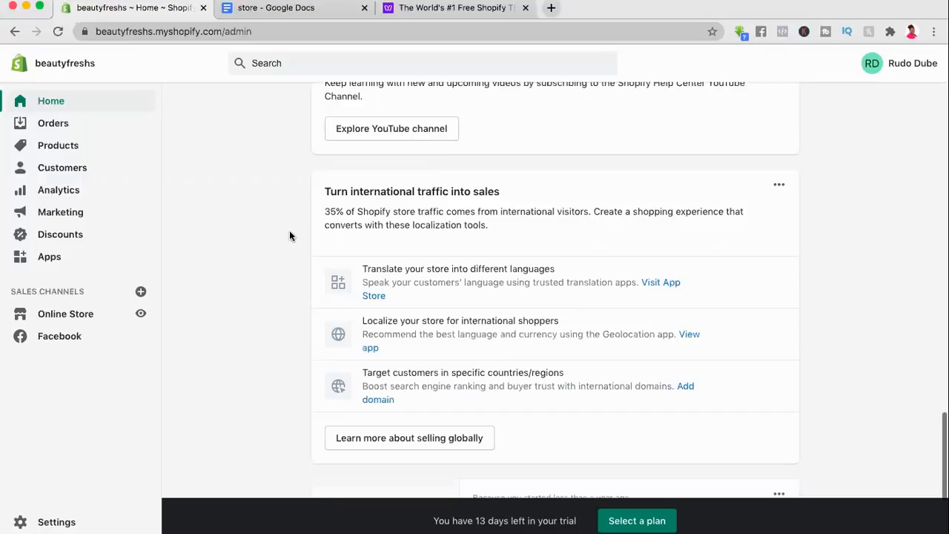
{"action": "scroll", "coordinate": [290, 236], "scroll_direction": "down", "scroll_amount": 2}
{"action": "scroll", "coordinate": [289, 236], "scroll_direction": "down", "scroll_amount": 2}
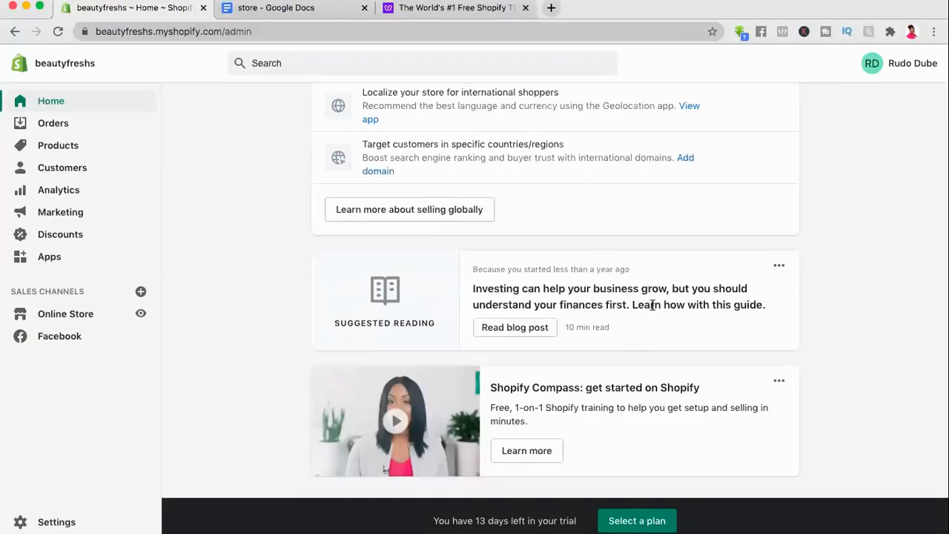
{"action": "scroll", "coordinate": [652, 305], "scroll_direction": "up", "scroll_amount": 1}
{"action": "scroll", "coordinate": [652, 305], "scroll_direction": "up", "scroll_amount": 2}
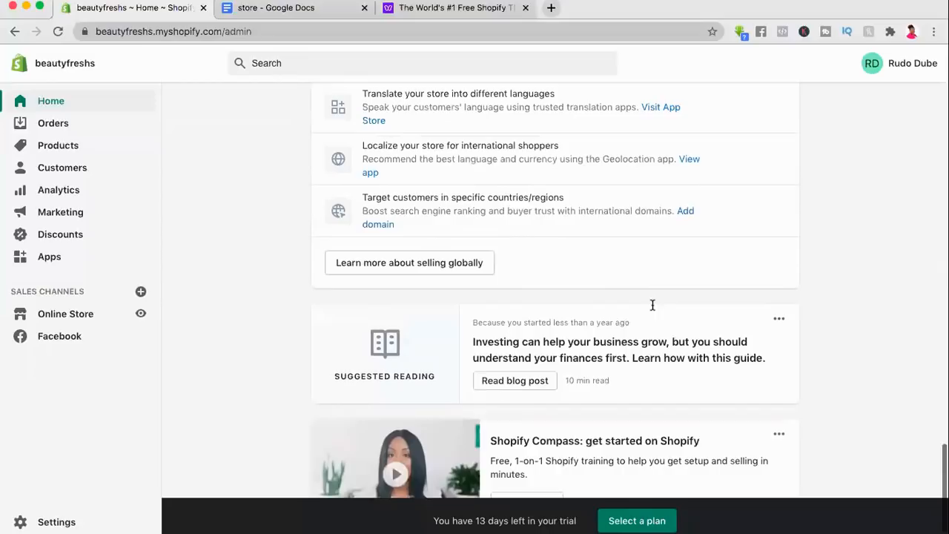
{"action": "scroll", "coordinate": [518, 312], "scroll_direction": "up", "scroll_amount": 1}
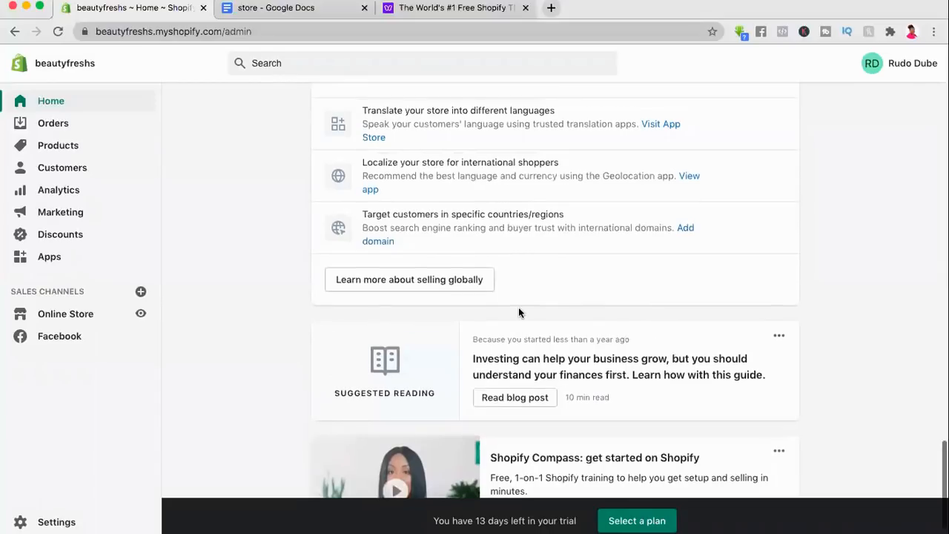
{"action": "scroll", "coordinate": [519, 313], "scroll_direction": "up", "scroll_amount": 8}
{"action": "scroll", "coordinate": [519, 313], "scroll_direction": "up", "scroll_amount": 7}
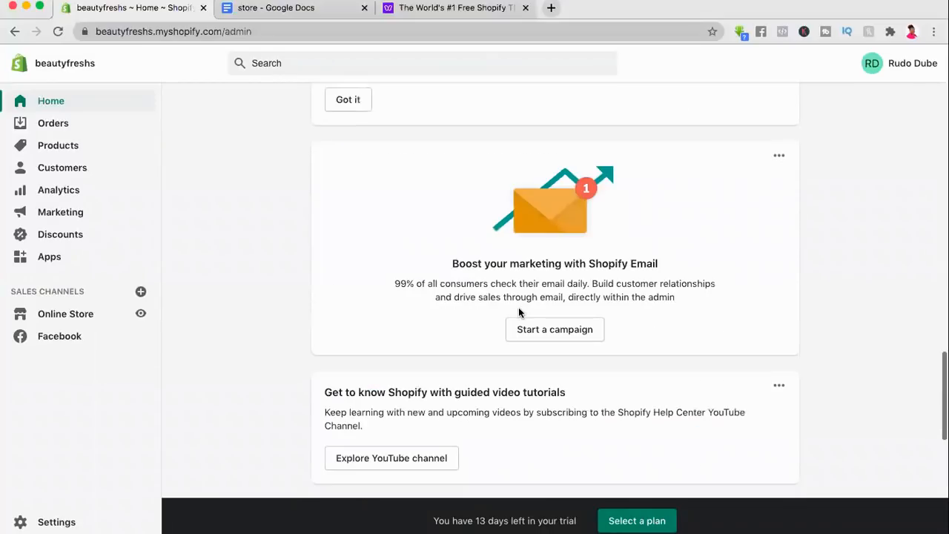
{"action": "scroll", "coordinate": [518, 312], "scroll_direction": "up", "scroll_amount": 11}
{"action": "scroll", "coordinate": [519, 307], "scroll_direction": "up", "scroll_amount": 12}
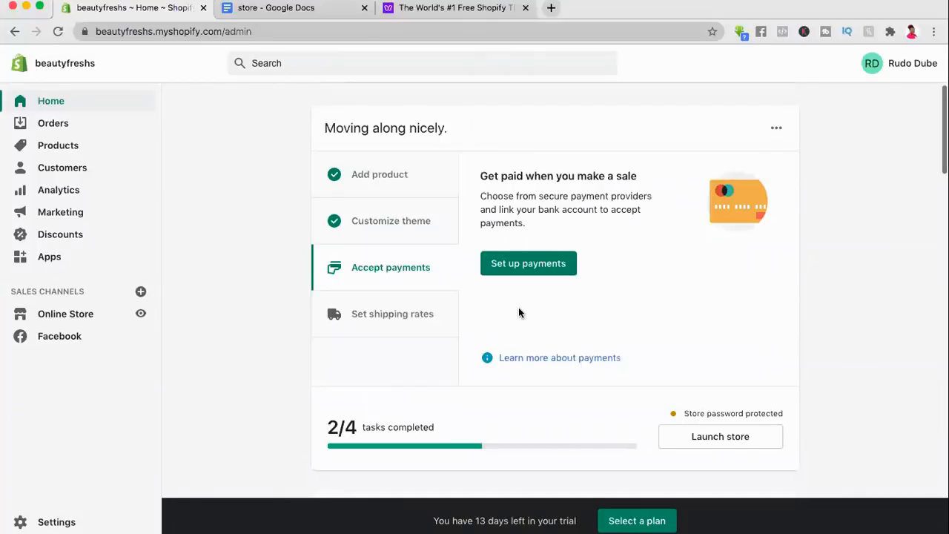
{"action": "scroll", "coordinate": [451, 325], "scroll_direction": "up", "scroll_amount": 7}
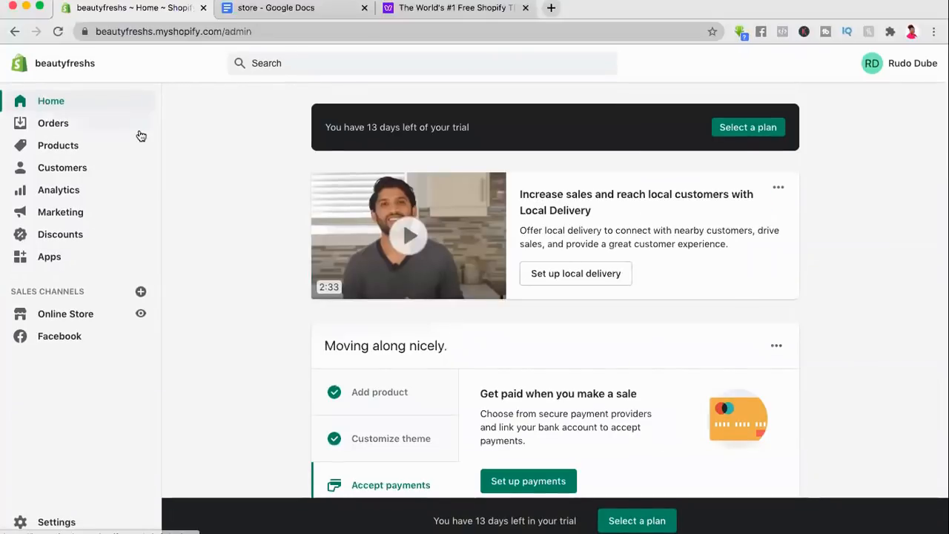
Step: View the store's orders, abandoned checkouts, products and customers pages in turn
{"action": "left_click", "coordinate": [49, 124]}
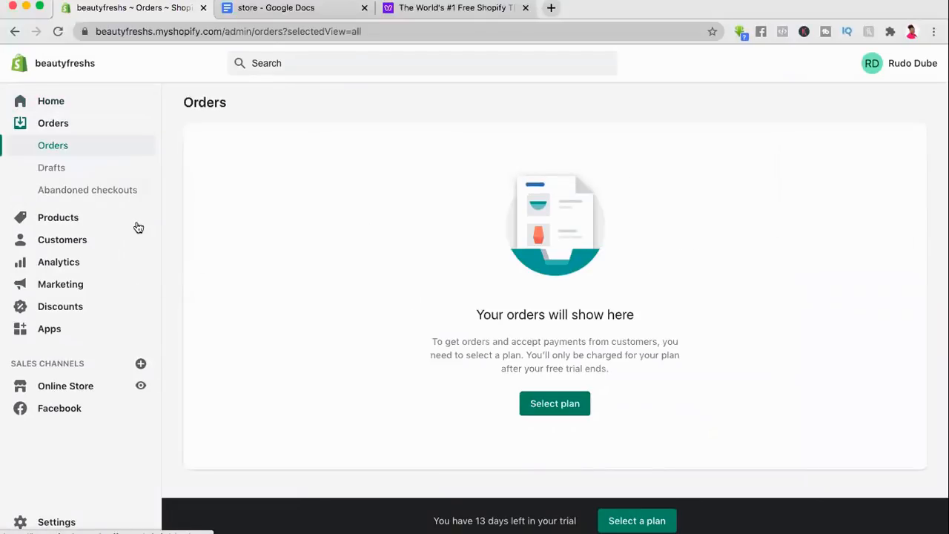
{"action": "left_click", "coordinate": [71, 190]}
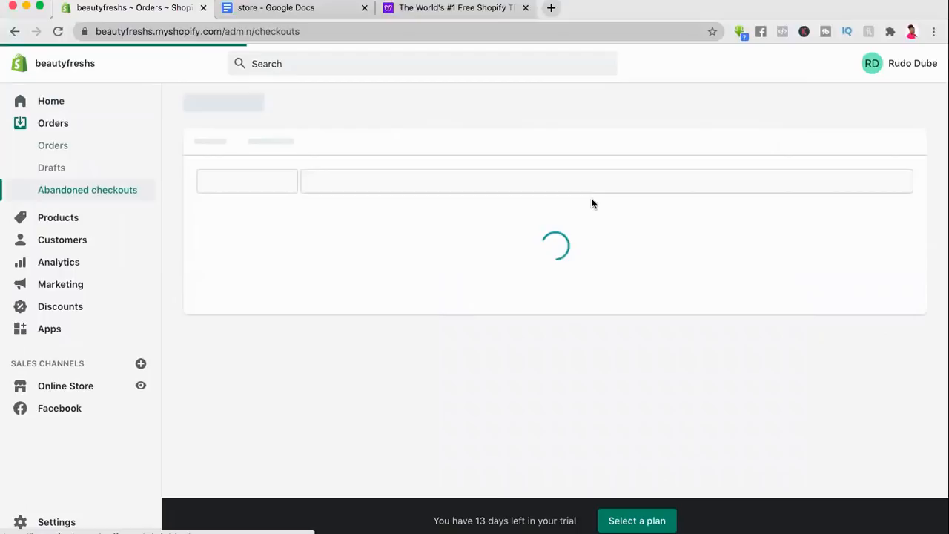
{"action": "left_click", "coordinate": [46, 220]}
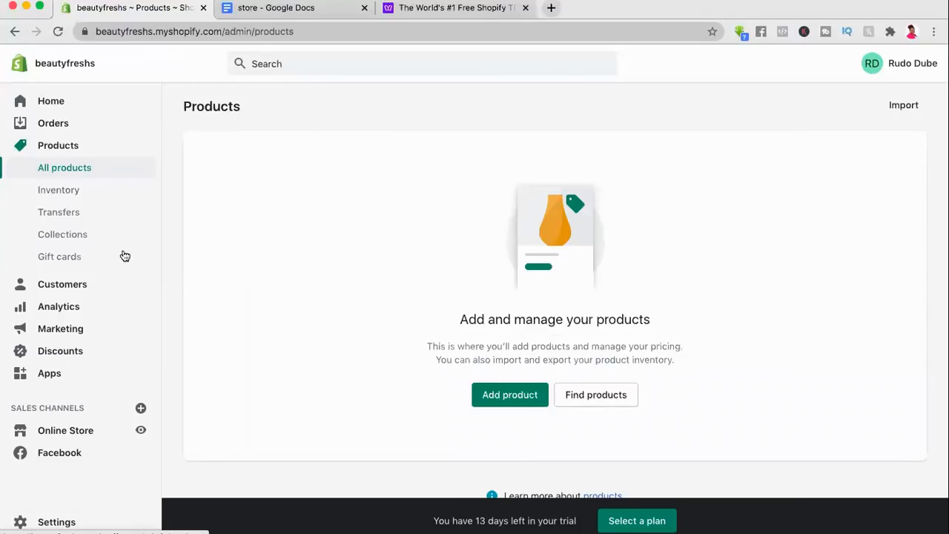
{"action": "left_click", "coordinate": [62, 285]}
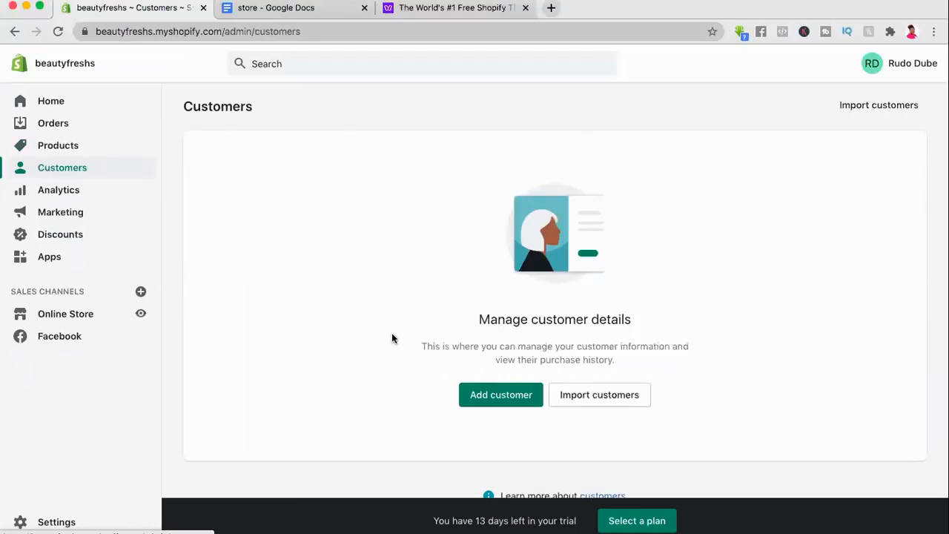
Step: Open the analytics overview dashboard and examine its sales, sessions, conversion, orders, traffic source and landing page reports
{"action": "left_click", "coordinate": [54, 195]}
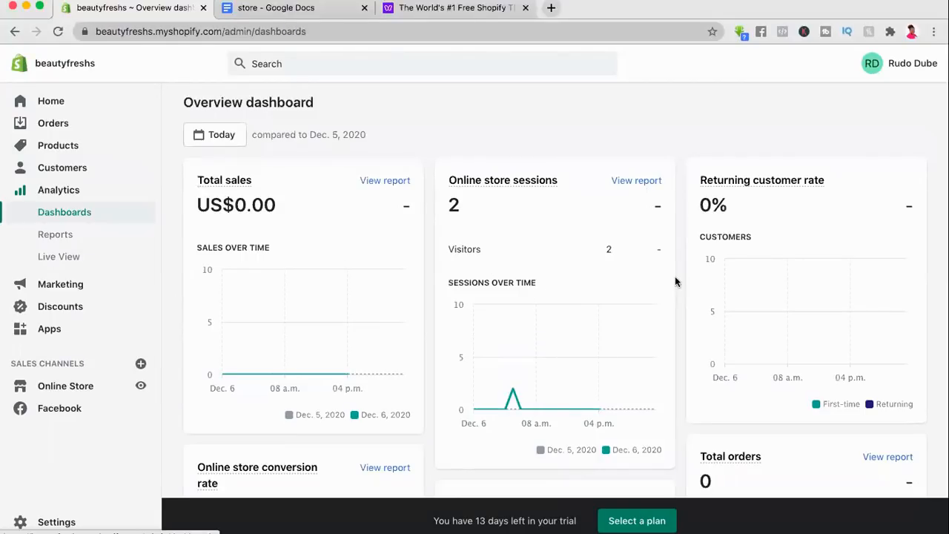
{"action": "scroll", "coordinate": [675, 280], "scroll_direction": "down", "scroll_amount": 2}
{"action": "scroll", "coordinate": [675, 281], "scroll_direction": "down", "scroll_amount": 4}
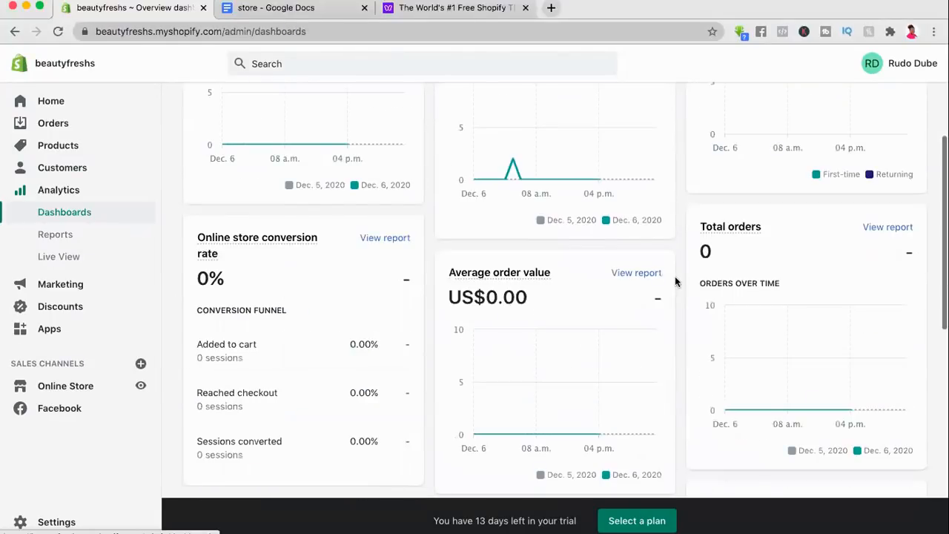
{"action": "scroll", "coordinate": [675, 280], "scroll_direction": "down", "scroll_amount": 5}
{"action": "scroll", "coordinate": [675, 281], "scroll_direction": "up", "scroll_amount": 7}
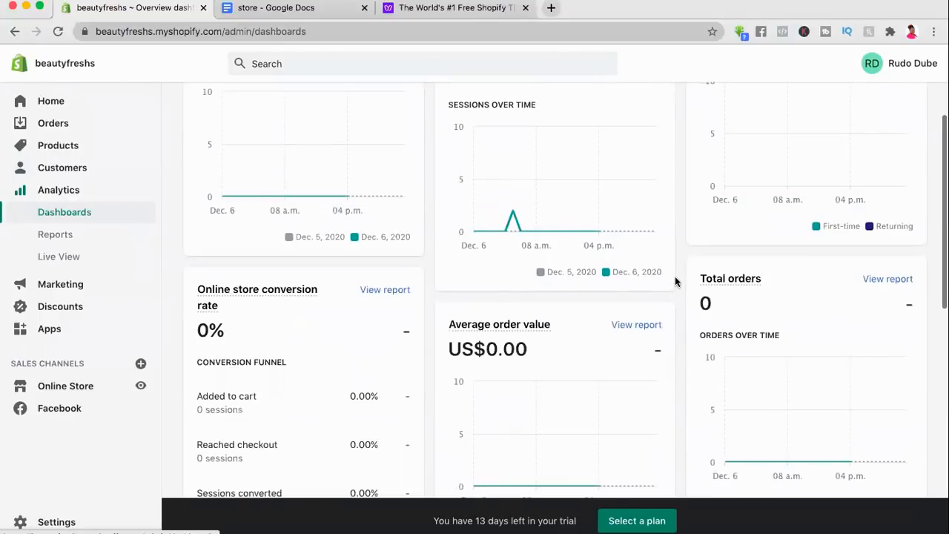
{"action": "scroll", "coordinate": [675, 281], "scroll_direction": "up", "scroll_amount": 1}
{"action": "scroll", "coordinate": [675, 281], "scroll_direction": "up", "scroll_amount": 4}
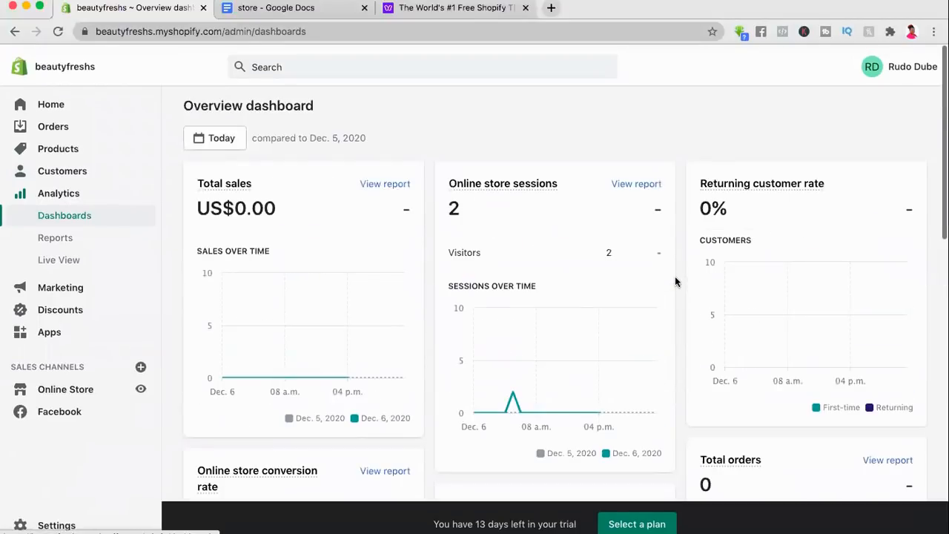
{"action": "scroll", "coordinate": [675, 281], "scroll_direction": "down", "scroll_amount": 9}
{"action": "scroll", "coordinate": [675, 281], "scroll_direction": "down", "scroll_amount": 6}
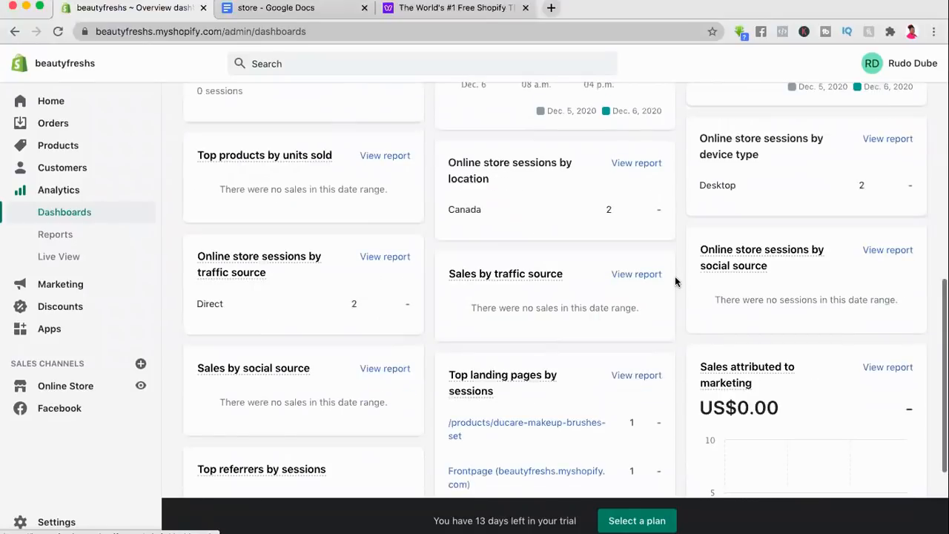
{"action": "scroll", "coordinate": [675, 281], "scroll_direction": "down", "scroll_amount": 2}
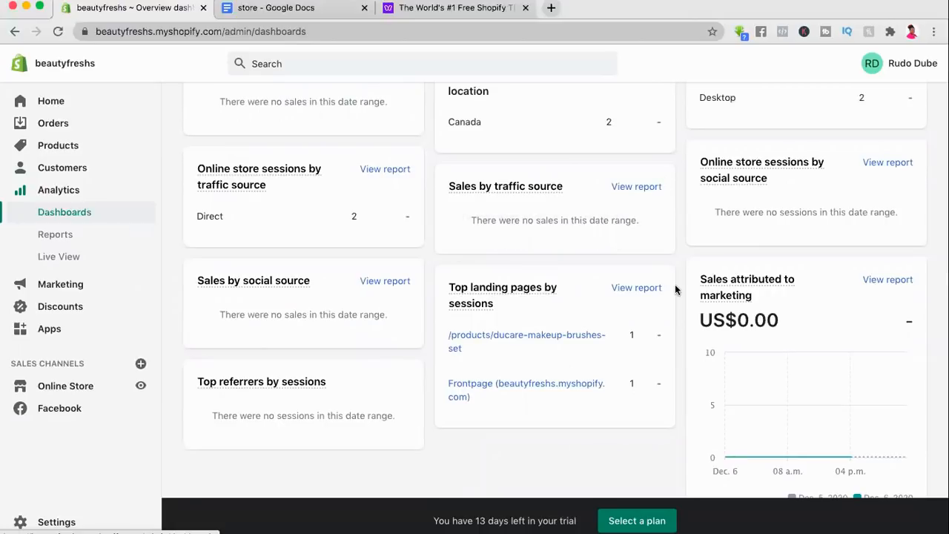
{"action": "scroll", "coordinate": [627, 254], "scroll_direction": "down", "scroll_amount": 1}
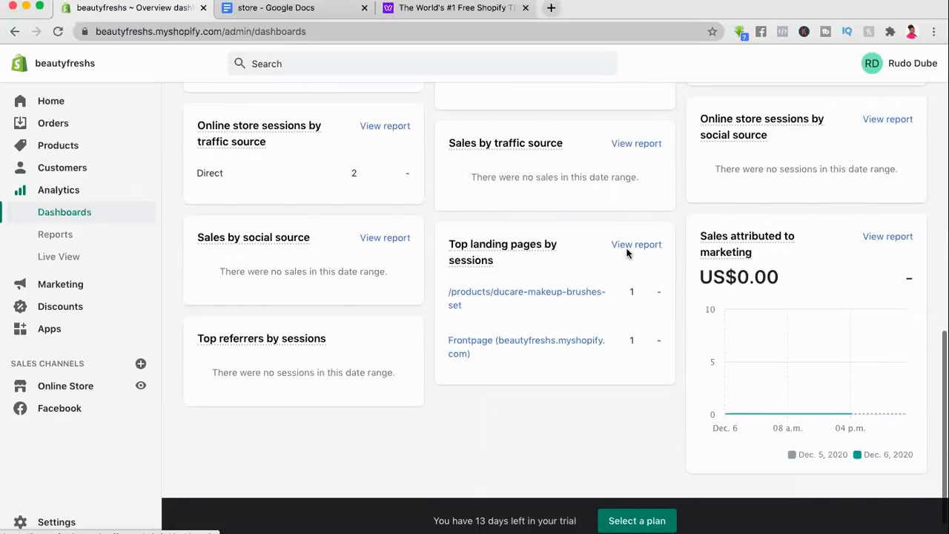
{"action": "scroll", "coordinate": [627, 253], "scroll_direction": "up", "scroll_amount": 1}
{"action": "scroll", "coordinate": [627, 254], "scroll_direction": "up", "scroll_amount": 1}
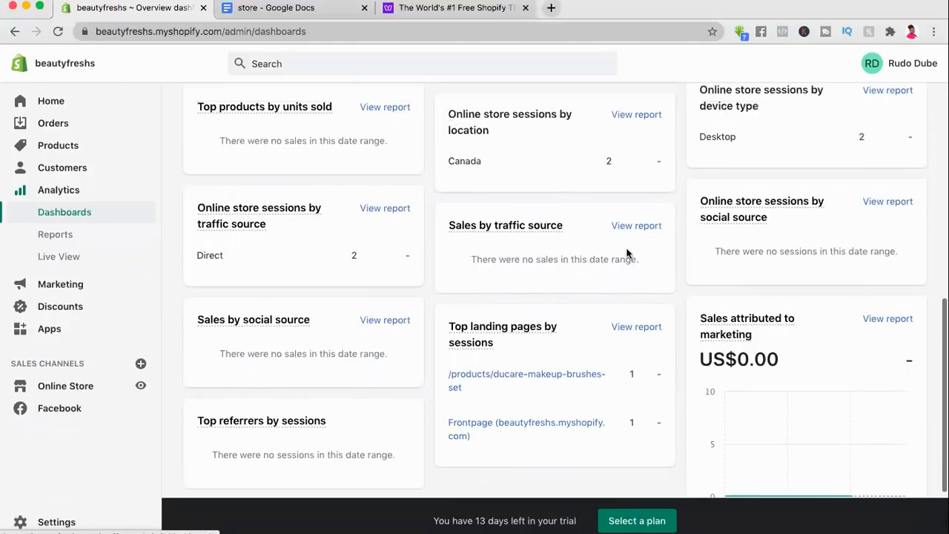
{"action": "scroll", "coordinate": [627, 254], "scroll_direction": "up", "scroll_amount": 1}
{"action": "scroll", "coordinate": [627, 254], "scroll_direction": "up", "scroll_amount": 1}
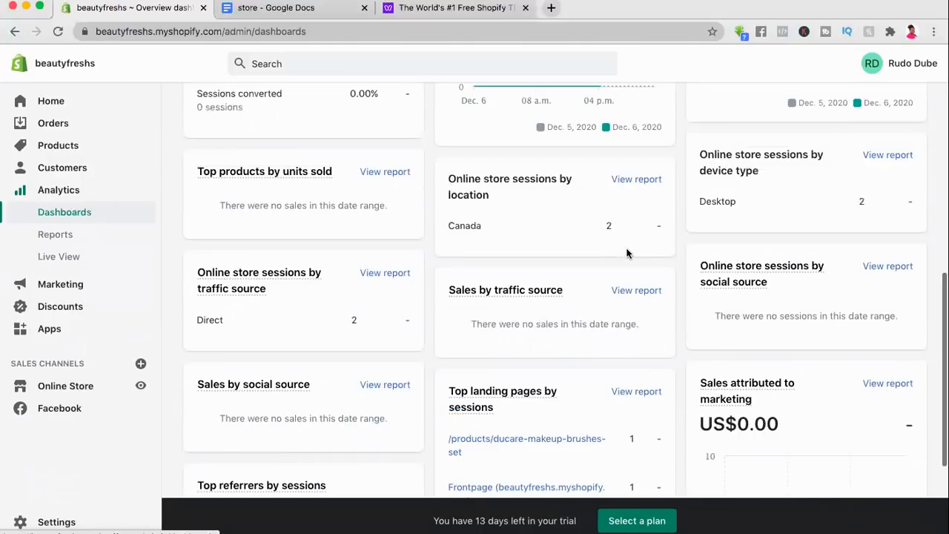
{"action": "scroll", "coordinate": [627, 253], "scroll_direction": "up", "scroll_amount": 3}
{"action": "scroll", "coordinate": [627, 253], "scroll_direction": "up", "scroll_amount": 5}
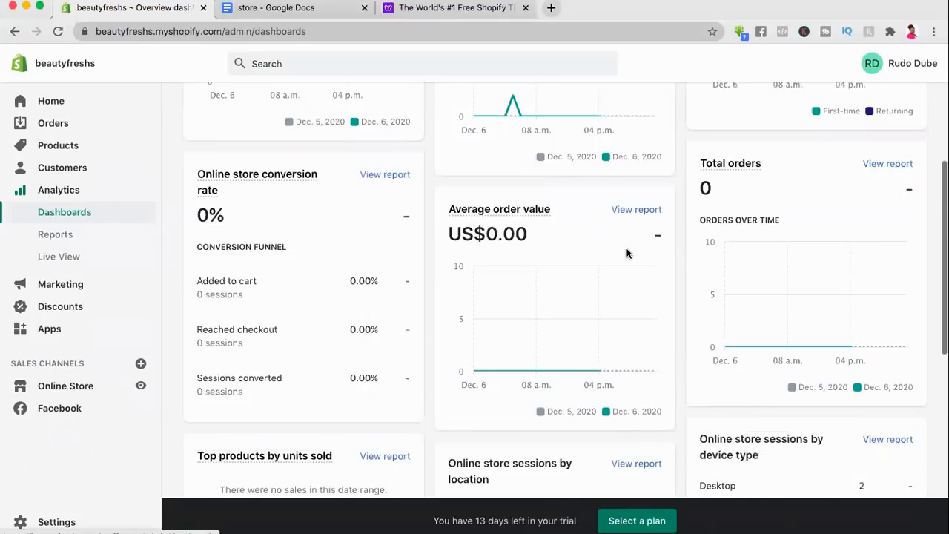
{"action": "scroll", "coordinate": [627, 254], "scroll_direction": "up", "scroll_amount": 5}
{"action": "scroll", "coordinate": [627, 254], "scroll_direction": "up", "scroll_amount": 3}
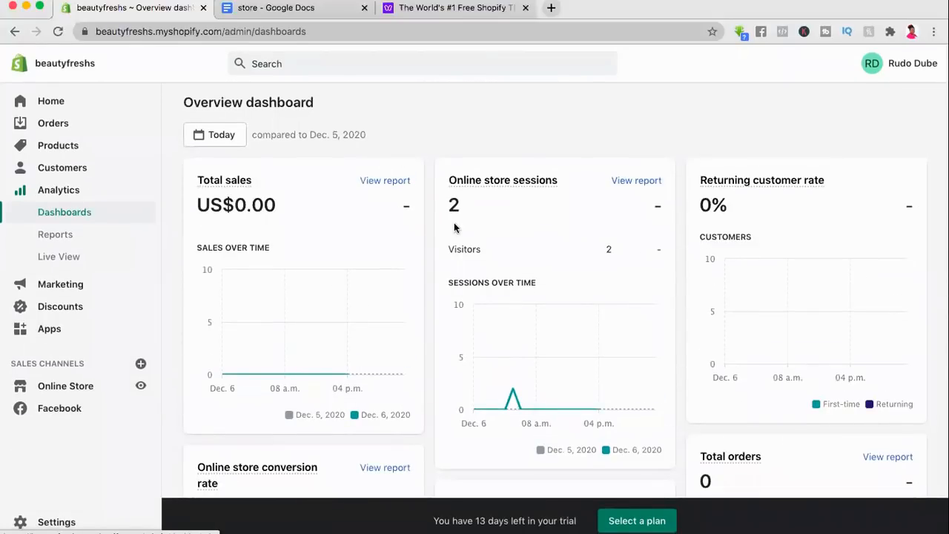
{"action": "mouse_move", "coordinate": [403, 335]}
{"action": "scroll", "coordinate": [445, 322], "scroll_direction": "down", "scroll_amount": 1}
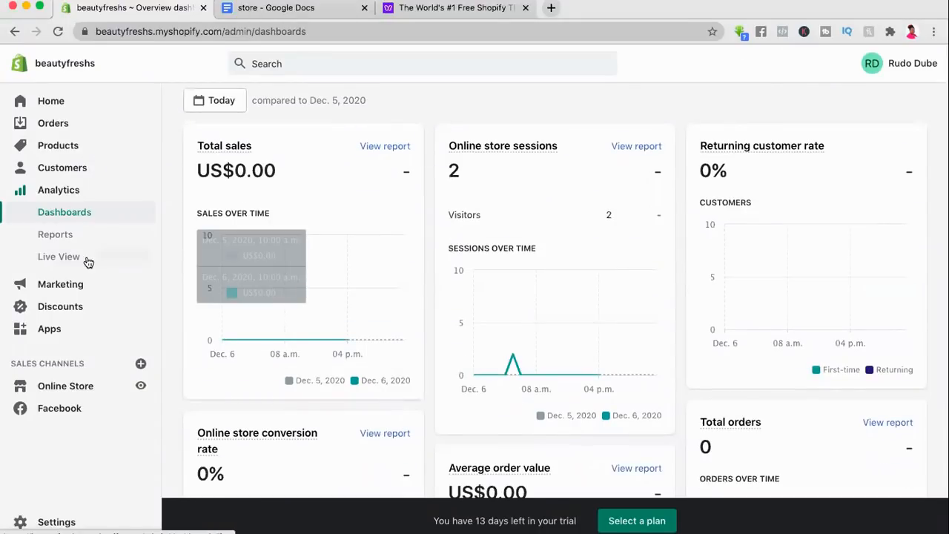
Step: View the analytics reports page and the Live View of current store activity
{"action": "left_click", "coordinate": [63, 239]}
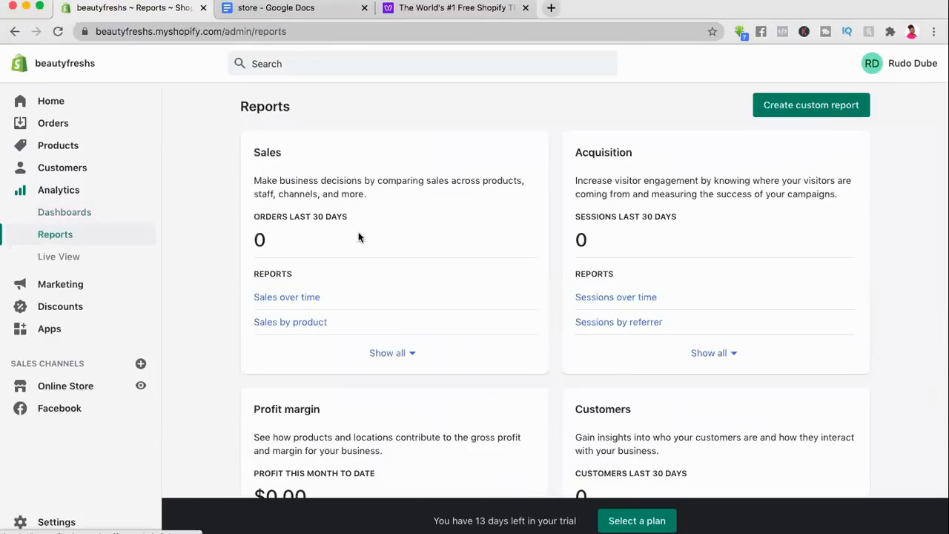
{"action": "scroll", "coordinate": [428, 258], "scroll_direction": "down", "scroll_amount": 2}
{"action": "scroll", "coordinate": [127, 248], "scroll_direction": "down", "scroll_amount": 1}
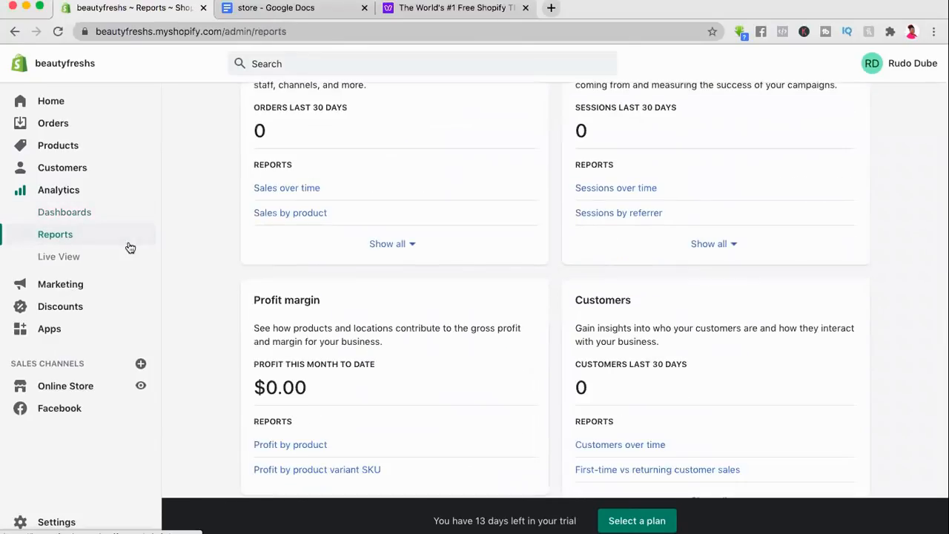
{"action": "left_click", "coordinate": [58, 257]}
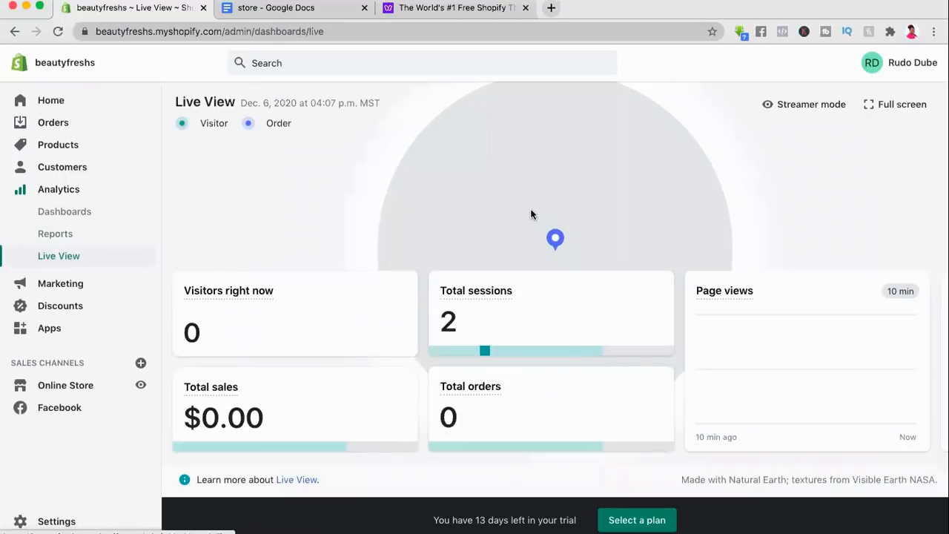
{"action": "scroll", "coordinate": [530, 214], "scroll_direction": "down", "scroll_amount": 1}
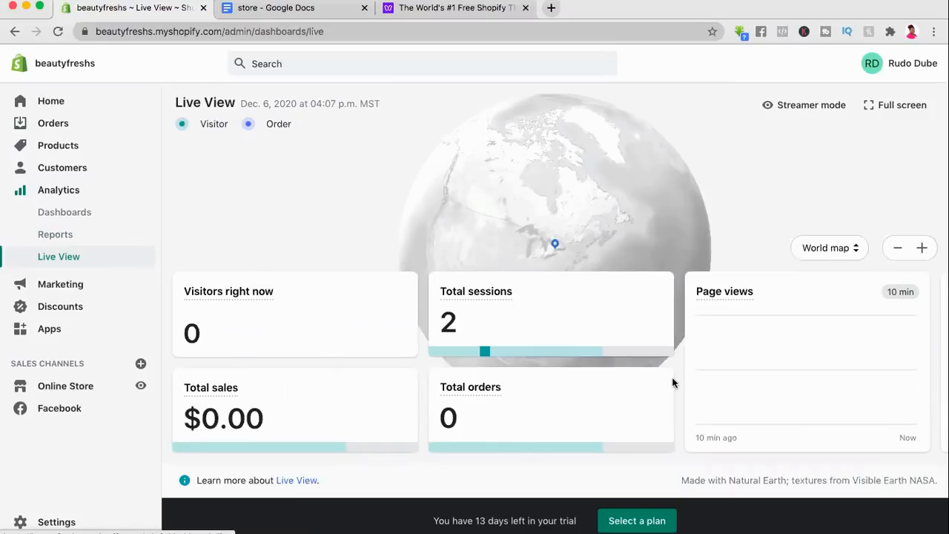
Step: Look through the marketing overview with its recent marketing and marketing apps, and view the campaigns and automations pages
{"action": "left_click", "coordinate": [61, 286]}
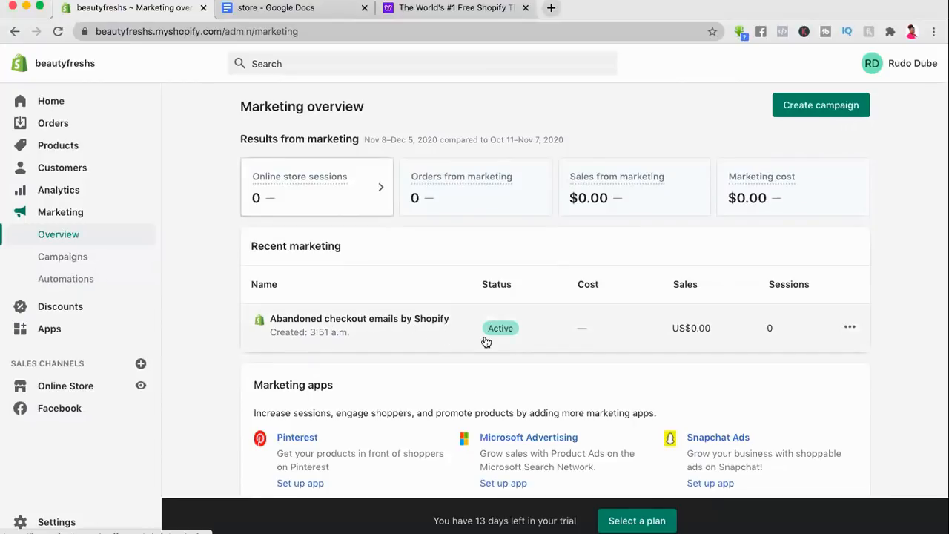
{"action": "scroll", "coordinate": [464, 333], "scroll_direction": "down", "scroll_amount": 2}
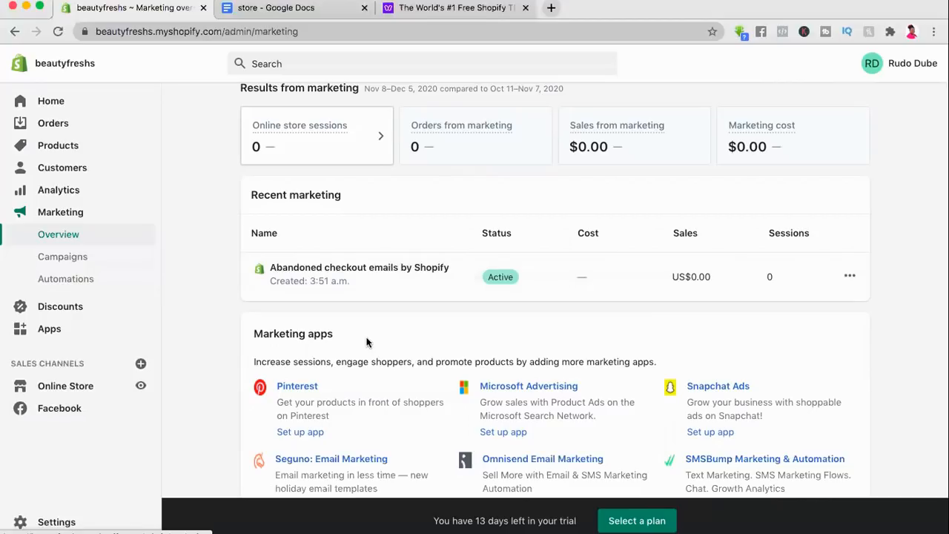
{"action": "scroll", "coordinate": [366, 342], "scroll_direction": "down", "scroll_amount": 3}
{"action": "scroll", "coordinate": [366, 336], "scroll_direction": "up", "scroll_amount": 2}
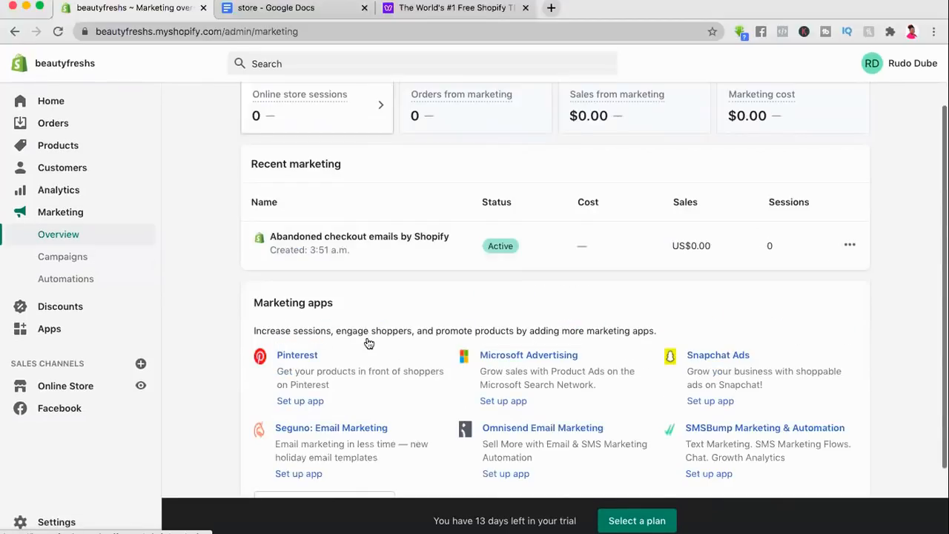
{"action": "scroll", "coordinate": [386, 370], "scroll_direction": "up", "scroll_amount": 2}
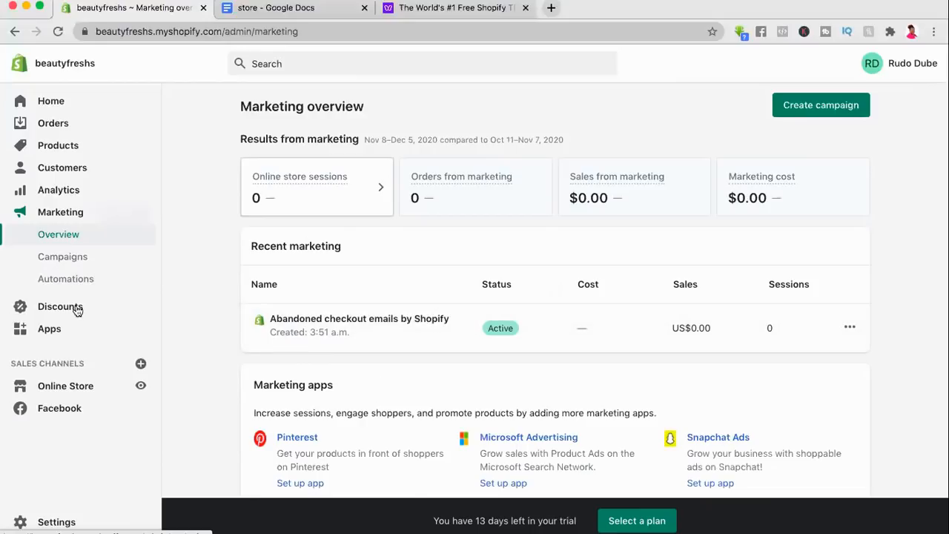
{"action": "left_click", "coordinate": [64, 259]}
{"action": "left_click", "coordinate": [64, 285]}
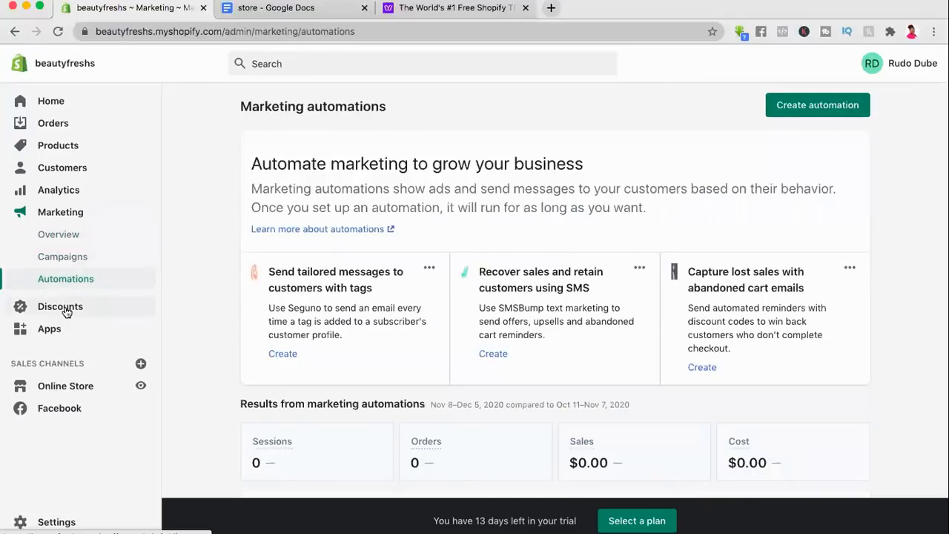
Step: View the discounts page, and look through the installed apps and the apps suggested for Black Friday Cyber Monday
{"action": "left_click", "coordinate": [64, 307]}
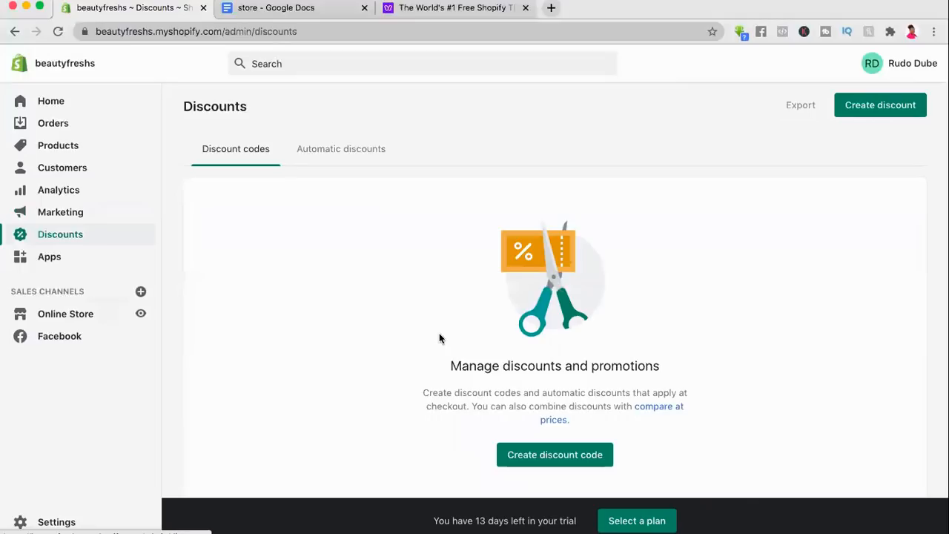
{"action": "scroll", "coordinate": [498, 337], "scroll_direction": "down", "scroll_amount": 3}
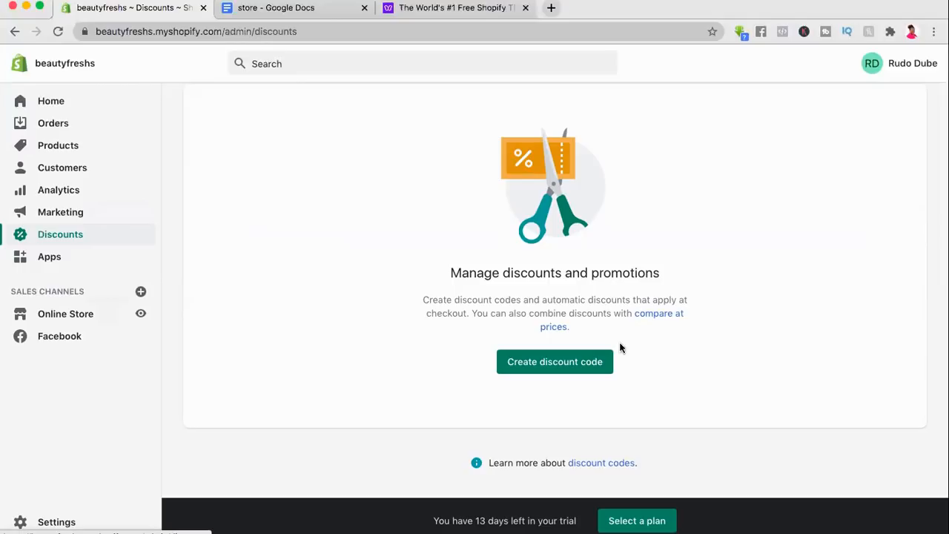
{"action": "scroll", "coordinate": [631, 314], "scroll_direction": "up", "scroll_amount": 3}
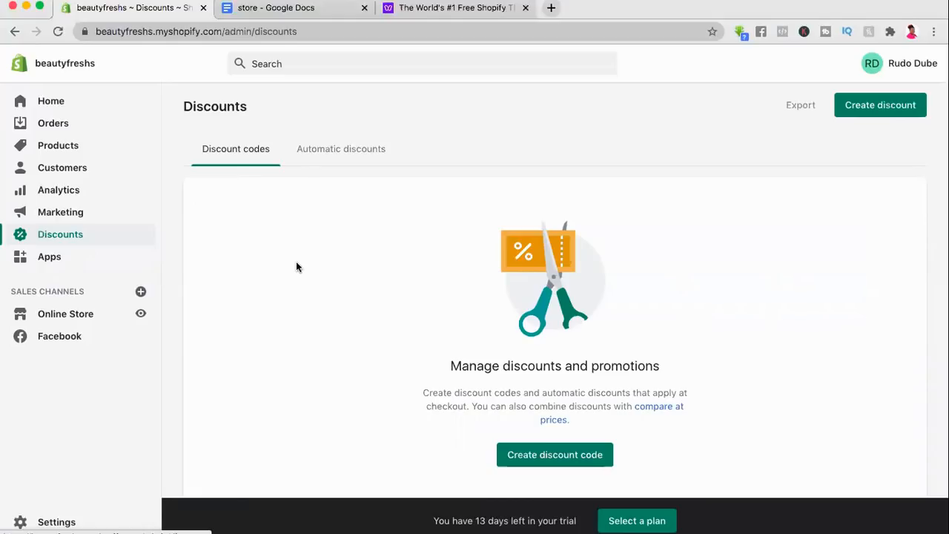
{"action": "scroll", "coordinate": [296, 267], "scroll_direction": "down", "scroll_amount": 2}
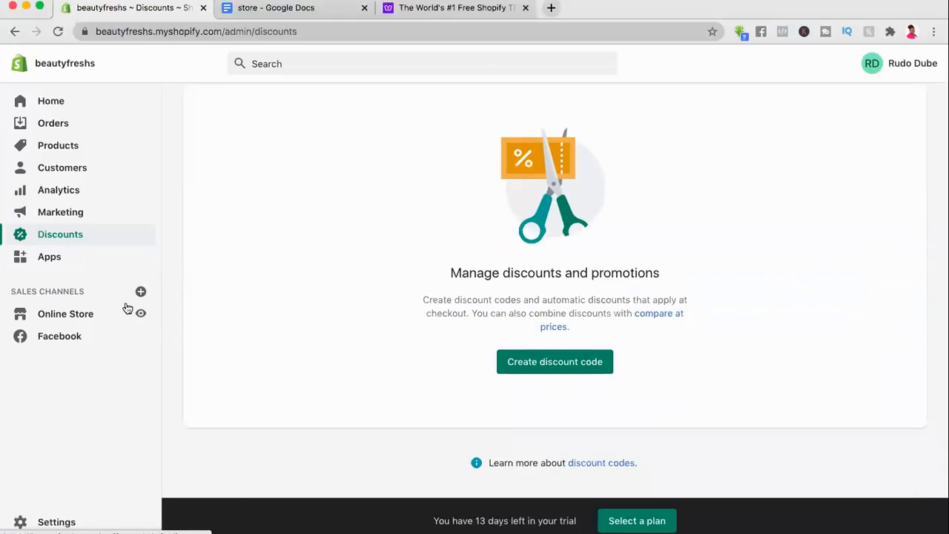
{"action": "left_click", "coordinate": [50, 258]}
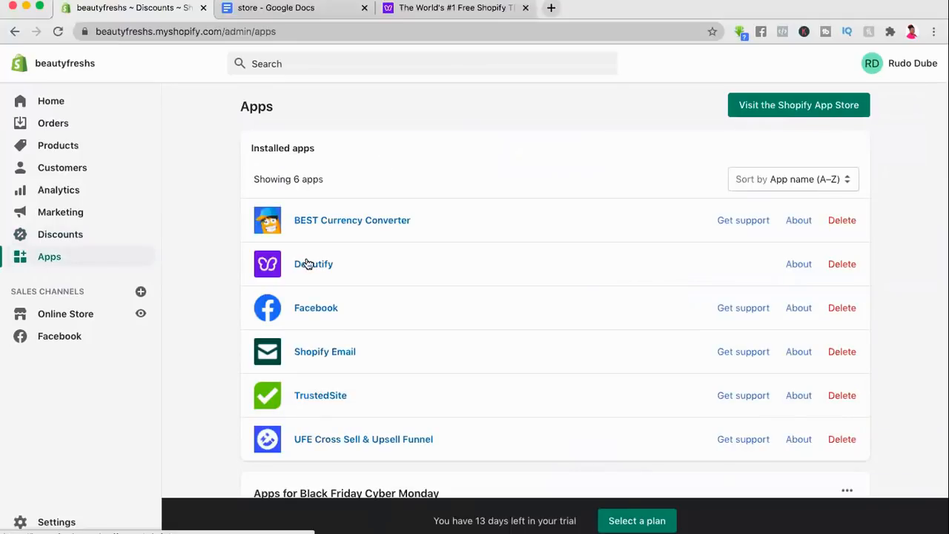
{"action": "scroll", "coordinate": [146, 226], "scroll_direction": "down", "scroll_amount": 1}
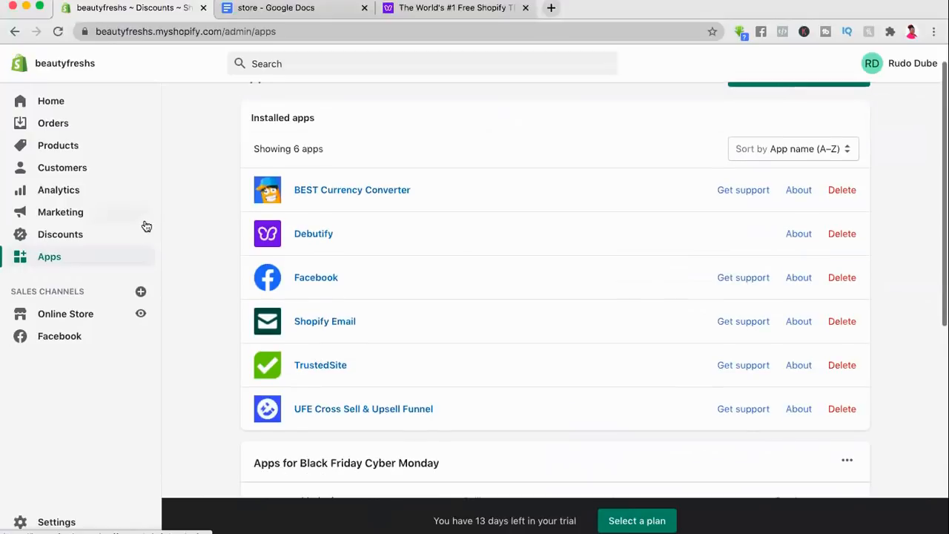
{"action": "scroll", "coordinate": [146, 226], "scroll_direction": "down", "scroll_amount": 5}
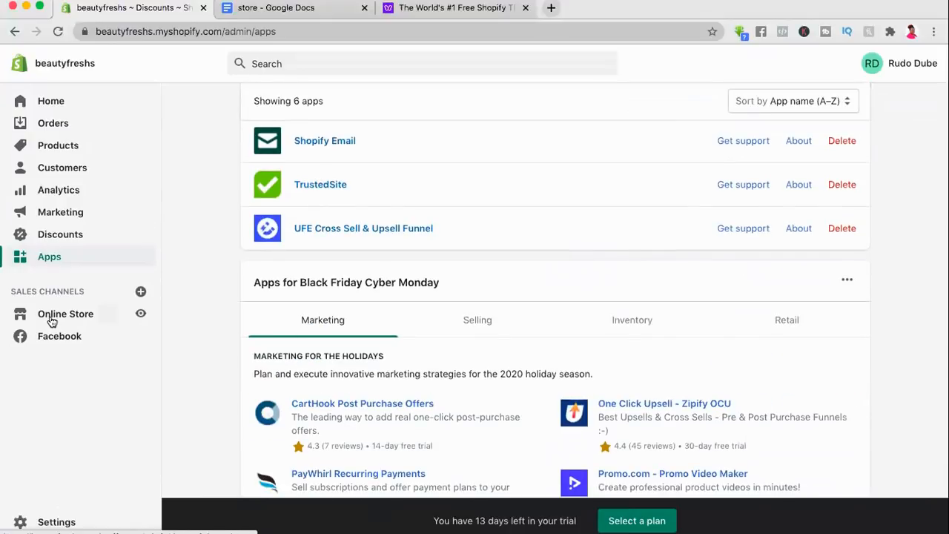
Step: Open the online store's themes page and view the current Debut theme
{"action": "left_click", "coordinate": [51, 321]}
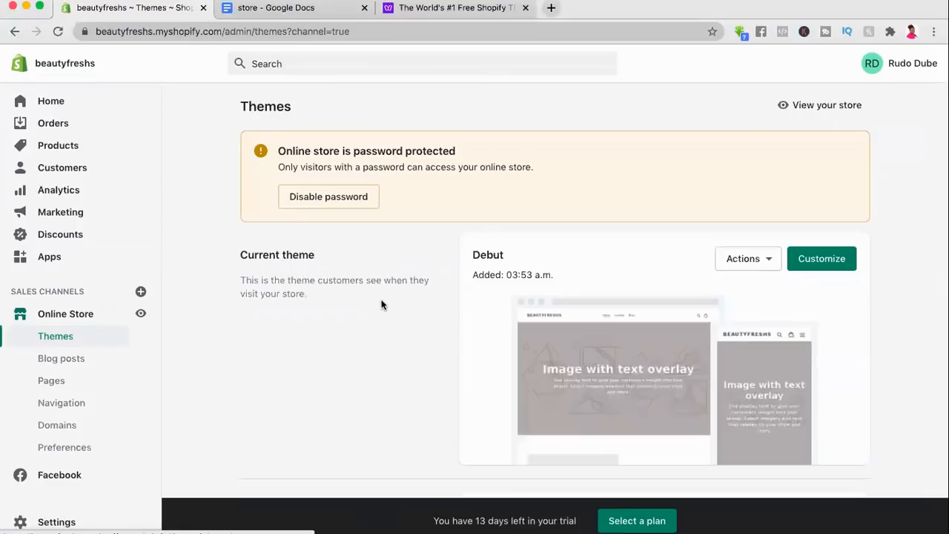
{"action": "scroll", "coordinate": [383, 305], "scroll_direction": "down", "scroll_amount": 1}
{"action": "scroll", "coordinate": [383, 305], "scroll_direction": "up", "scroll_amount": 1}
{"action": "scroll", "coordinate": [382, 305], "scroll_direction": "down", "scroll_amount": 1}
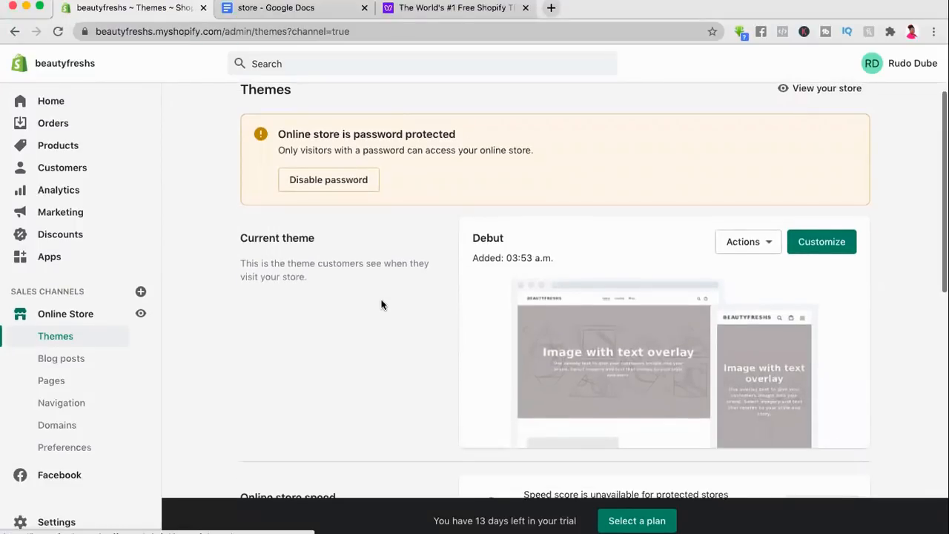
{"action": "scroll", "coordinate": [400, 301], "scroll_direction": "down", "scroll_amount": 1}
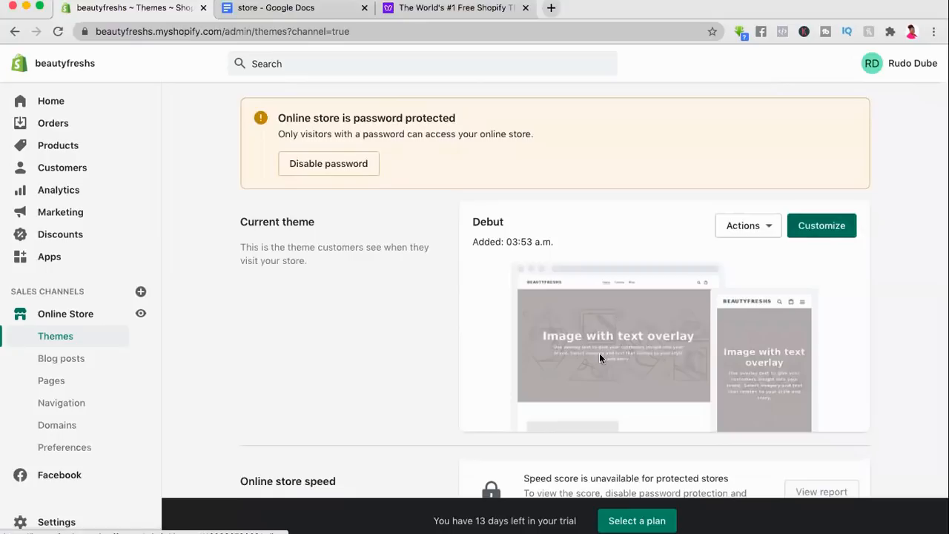
Step: Open the Debut theme in the theme editor, look through its home page preview down to the footer, and exit the editor
{"action": "left_click", "coordinate": [822, 225]}
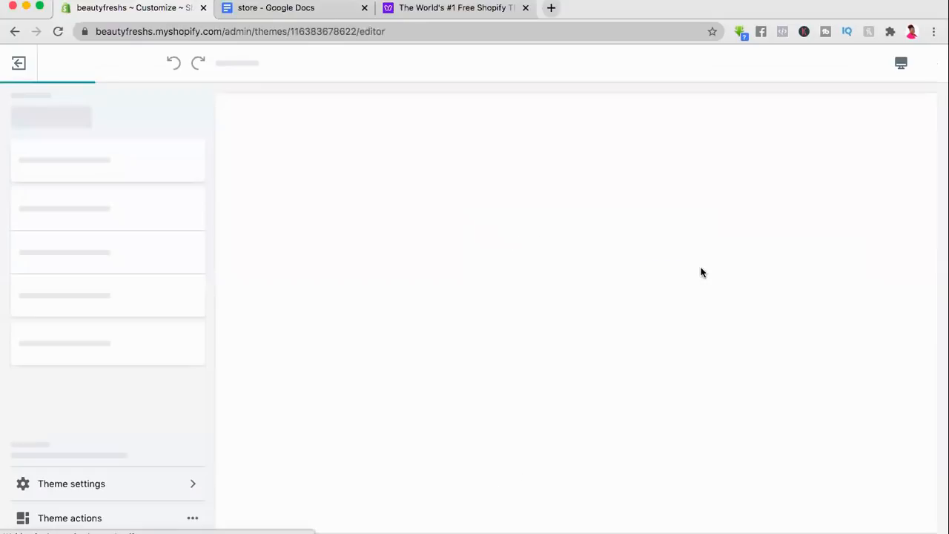
{"action": "scroll", "coordinate": [701, 273], "scroll_direction": "down", "scroll_amount": 6}
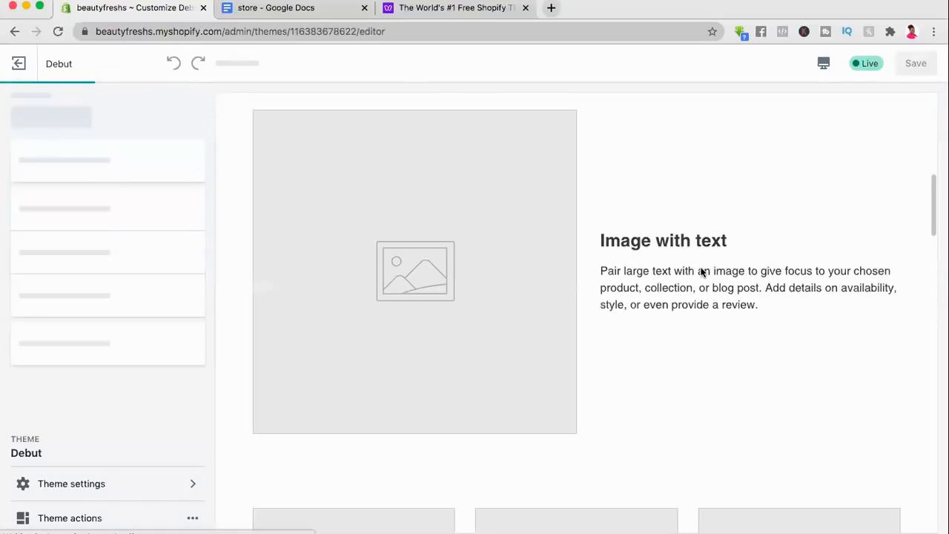
{"action": "scroll", "coordinate": [701, 272], "scroll_direction": "down", "scroll_amount": 5}
{"action": "scroll", "coordinate": [701, 272], "scroll_direction": "down", "scroll_amount": 5}
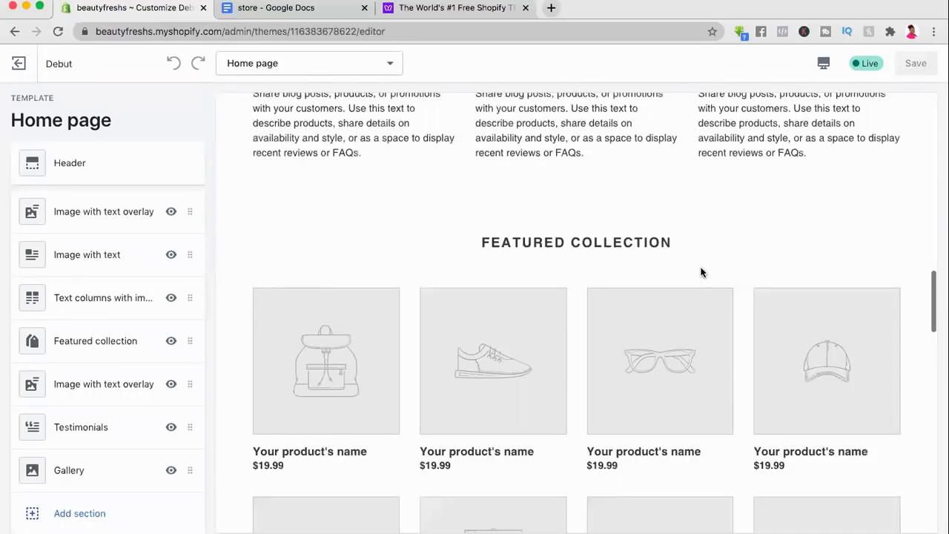
{"action": "scroll", "coordinate": [701, 273], "scroll_direction": "down", "scroll_amount": 8}
{"action": "scroll", "coordinate": [701, 272], "scroll_direction": "down", "scroll_amount": 6}
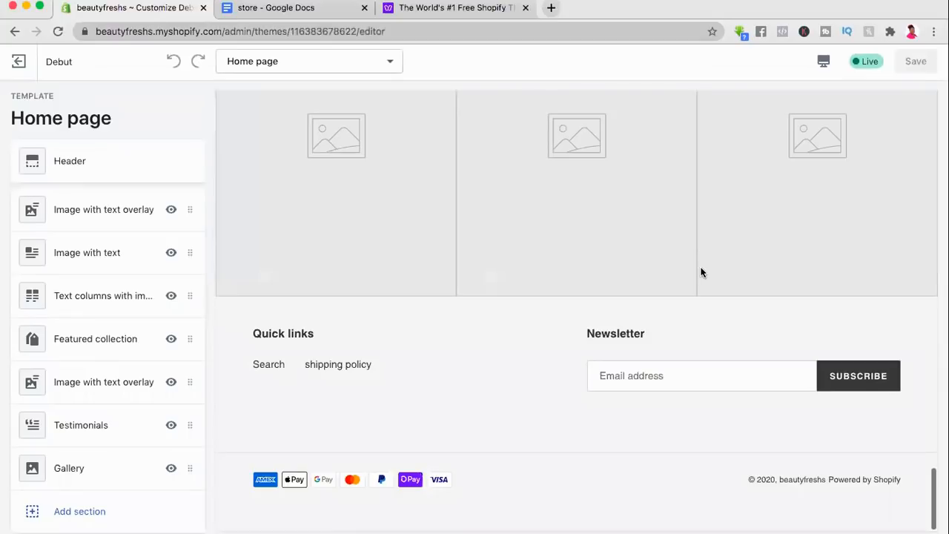
{"action": "scroll", "coordinate": [701, 272], "scroll_direction": "up", "scroll_amount": 10}
{"action": "scroll", "coordinate": [701, 272], "scroll_direction": "up", "scroll_amount": 5}
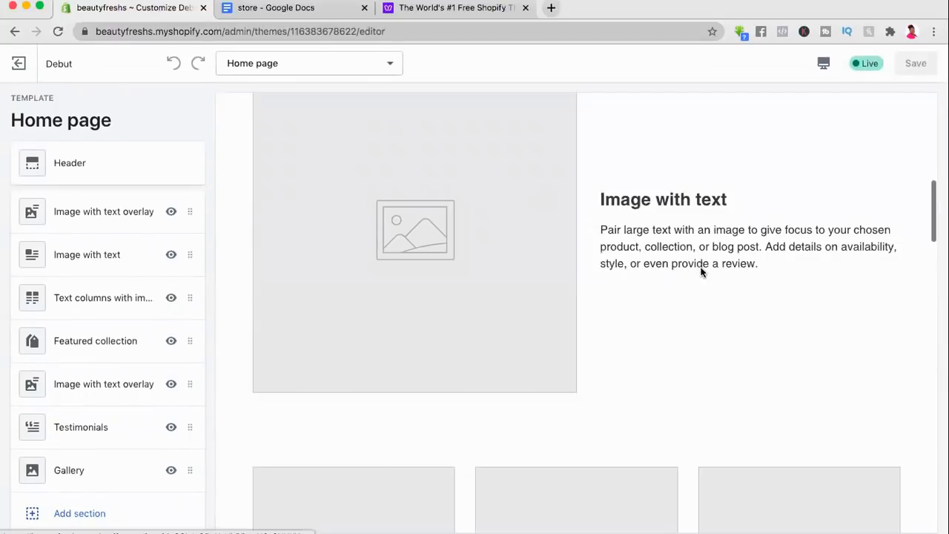
{"action": "scroll", "coordinate": [702, 273], "scroll_direction": "up", "scroll_amount": 5}
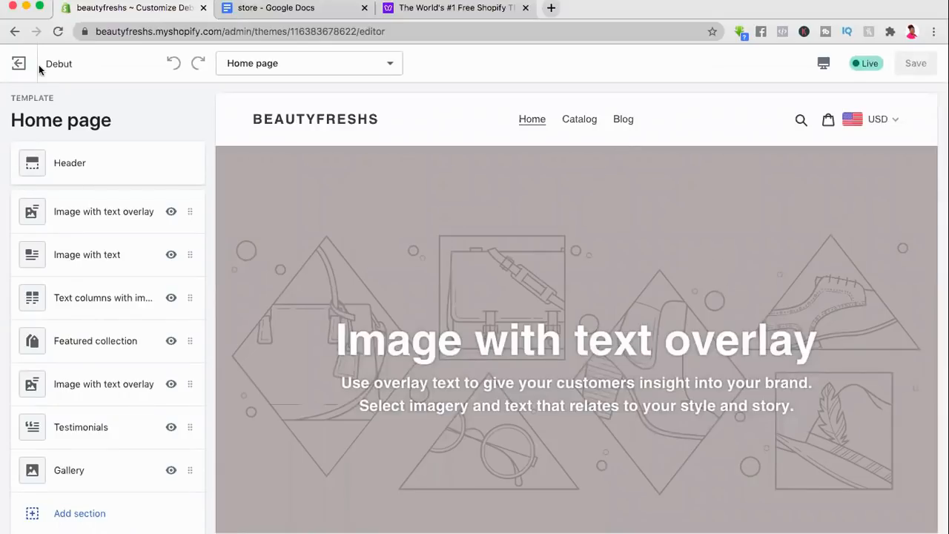
{"action": "left_click", "coordinate": [15, 64]}
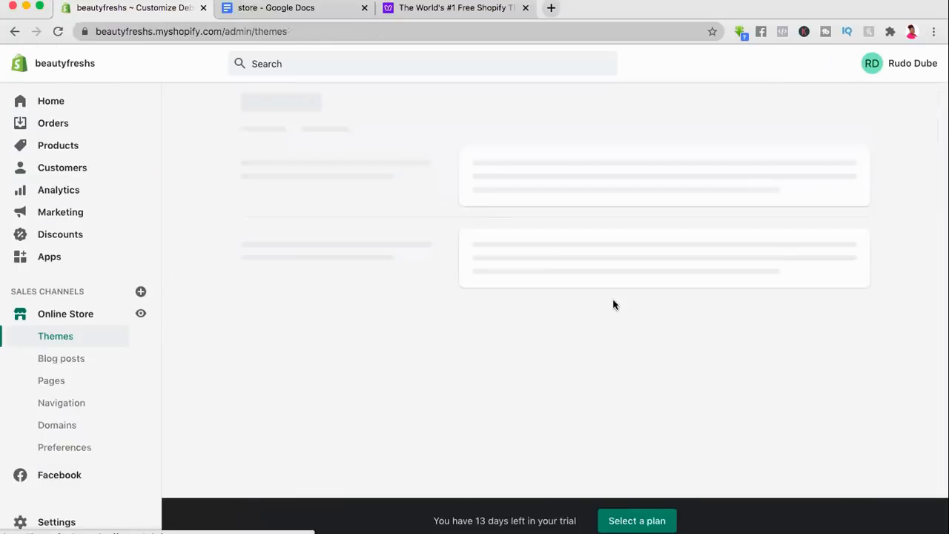
Step: Examine the themes page from the current theme and online store speed down to the theme library
{"action": "scroll", "coordinate": [576, 339], "scroll_direction": "down", "scroll_amount": 1}
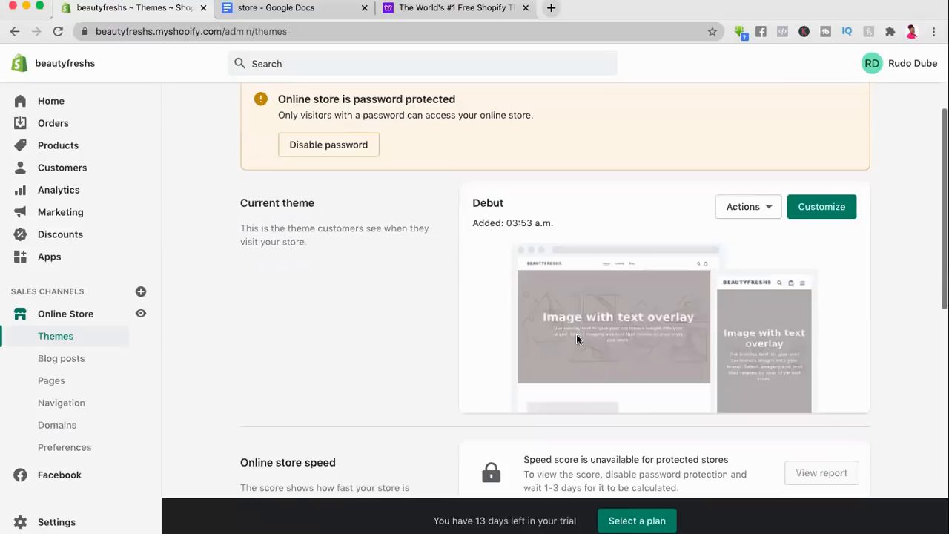
{"action": "scroll", "coordinate": [576, 339], "scroll_direction": "down", "scroll_amount": 2}
{"action": "scroll", "coordinate": [577, 340], "scroll_direction": "up", "scroll_amount": 1}
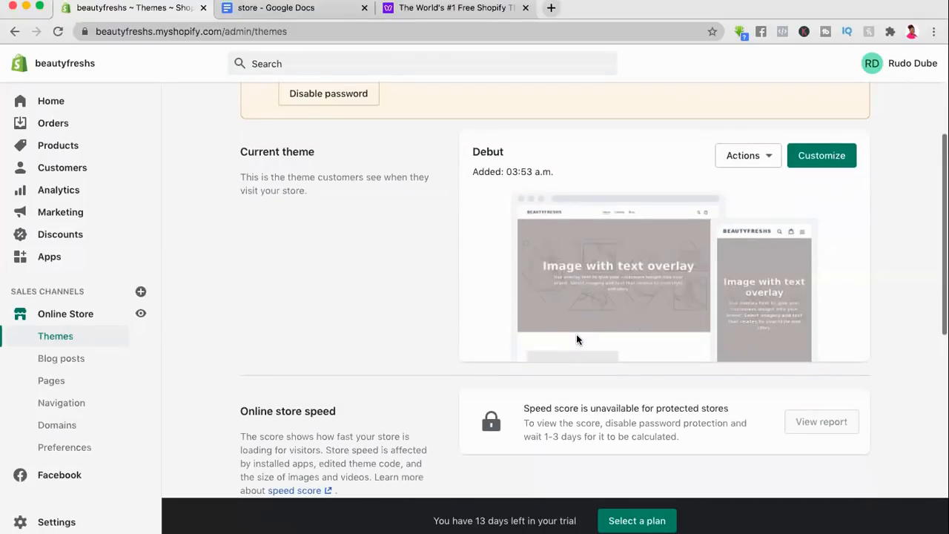
{"action": "scroll", "coordinate": [578, 340], "scroll_direction": "up", "scroll_amount": 2}
{"action": "scroll", "coordinate": [615, 185], "scroll_direction": "down", "scroll_amount": 5}
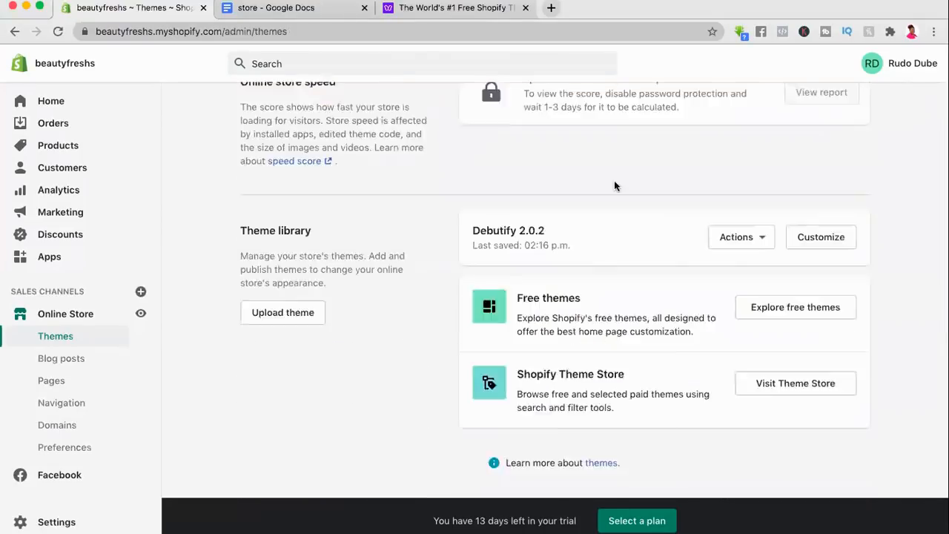
{"action": "scroll", "coordinate": [630, 373], "scroll_direction": "up", "scroll_amount": 2}
{"action": "scroll", "coordinate": [604, 299], "scroll_direction": "down", "scroll_amount": 2}
Step: Browse Shopify's free themes from the theme library and close the list without choosing one
{"action": "left_click", "coordinate": [794, 313]}
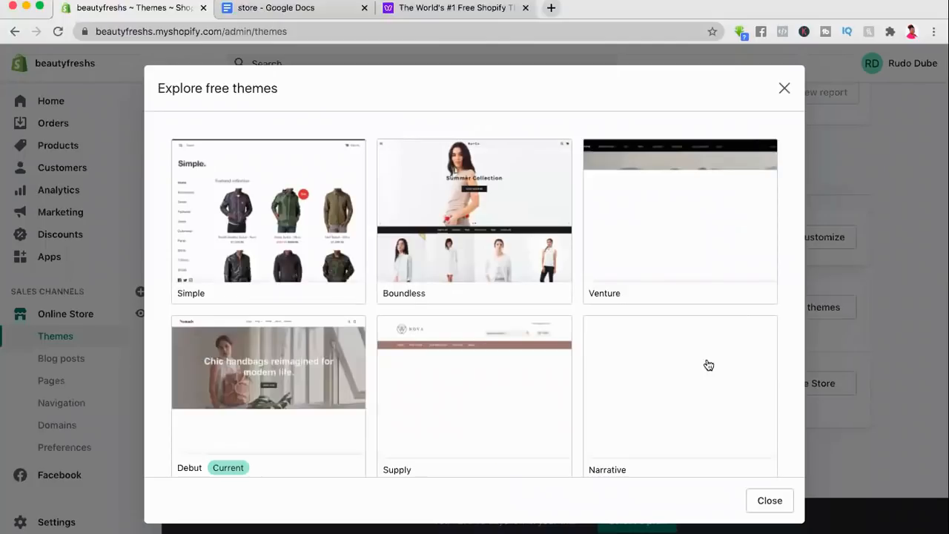
{"action": "scroll", "coordinate": [705, 378], "scroll_direction": "down", "scroll_amount": 1}
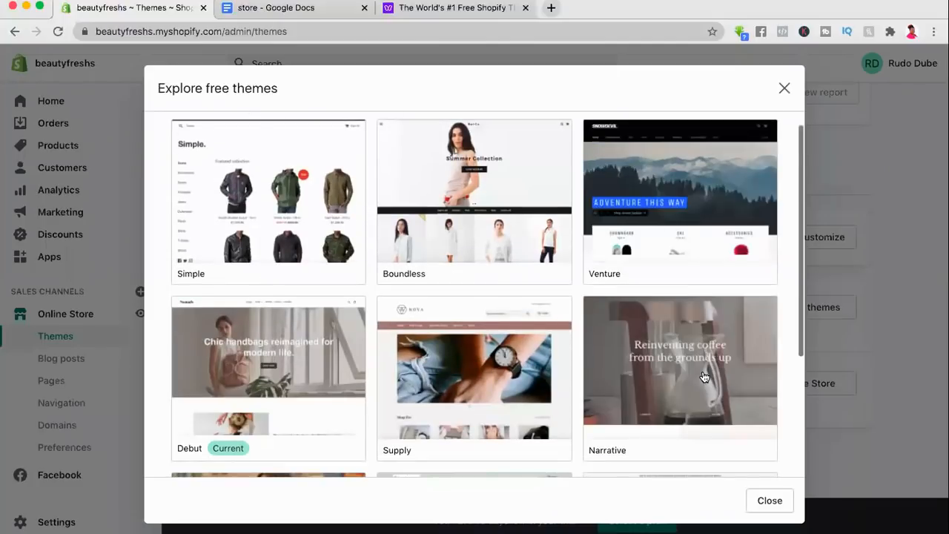
{"action": "scroll", "coordinate": [704, 375], "scroll_direction": "down", "scroll_amount": 2}
{"action": "scroll", "coordinate": [605, 287], "scroll_direction": "down", "scroll_amount": 2}
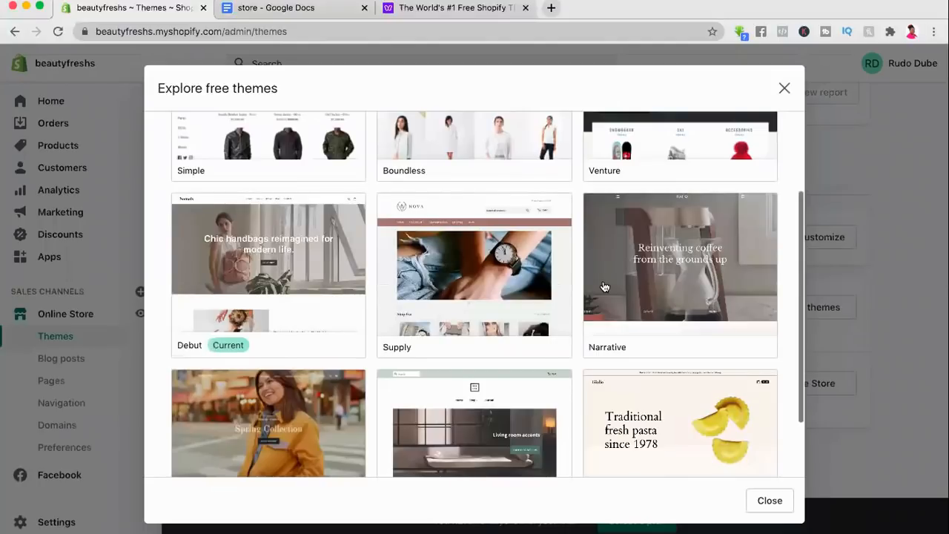
{"action": "scroll", "coordinate": [605, 288], "scroll_direction": "down", "scroll_amount": 2}
{"action": "scroll", "coordinate": [603, 285], "scroll_direction": "up", "scroll_amount": 3}
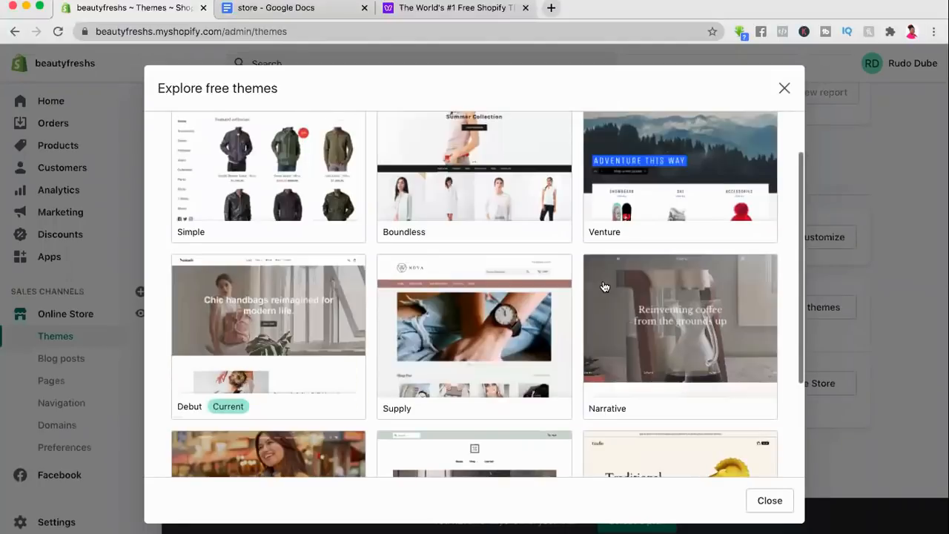
{"action": "scroll", "coordinate": [604, 285], "scroll_direction": "up", "scroll_amount": 2}
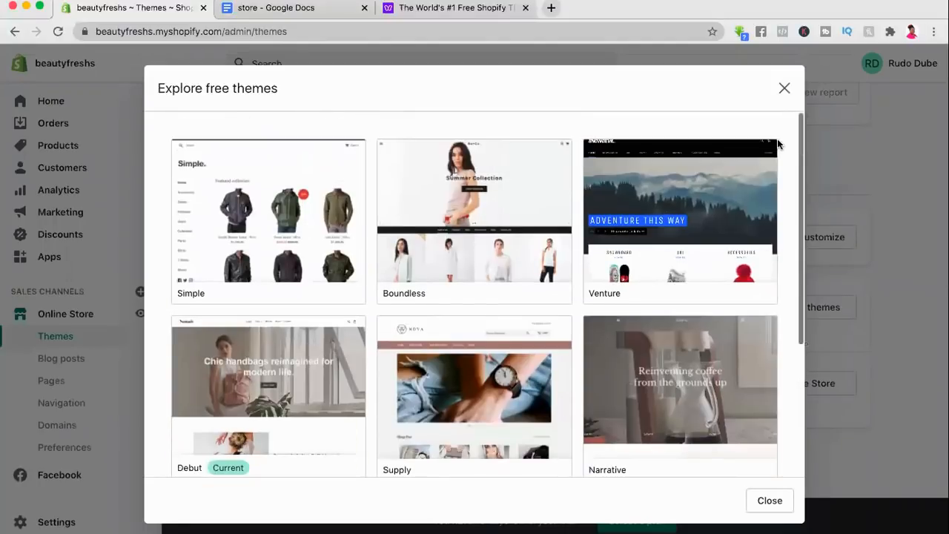
{"action": "left_click", "coordinate": [785, 89]}
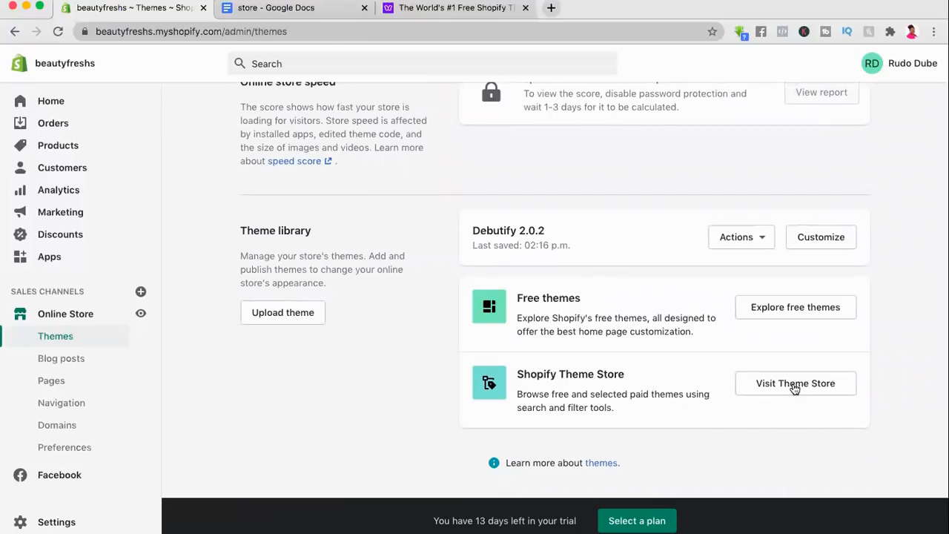
Step: Open the Shopify Theme Store from the theme library and browse its trending, recommended and small-inventory themes
{"action": "left_click", "coordinate": [796, 384]}
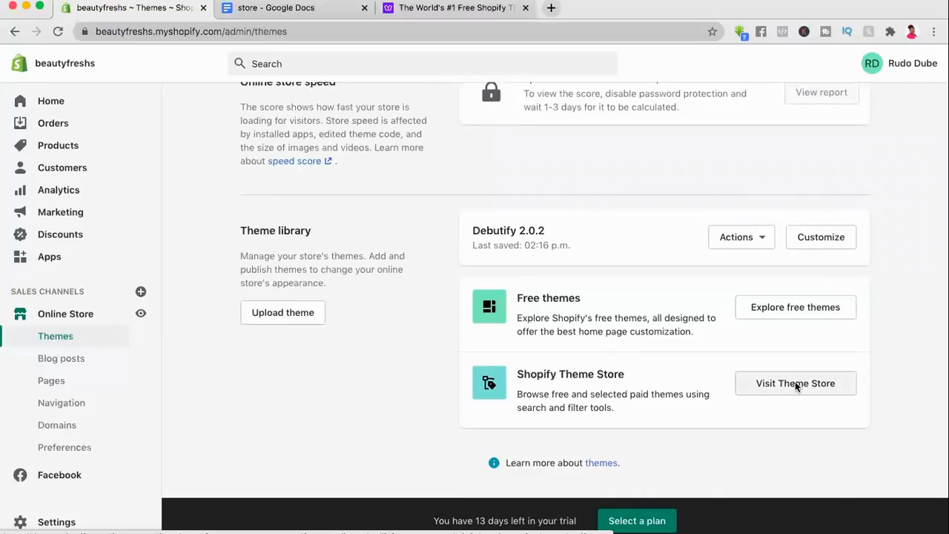
{"action": "scroll", "coordinate": [795, 382], "scroll_direction": "down", "scroll_amount": 6}
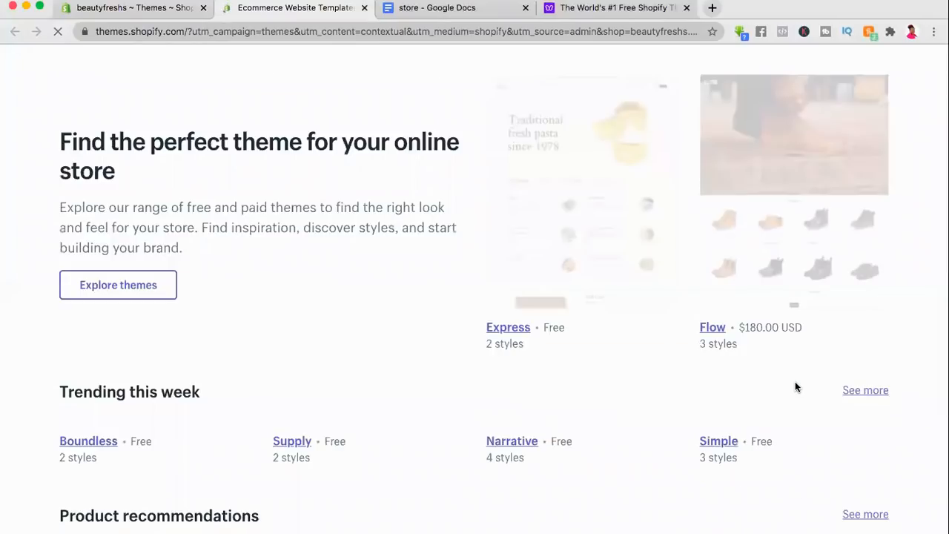
{"action": "scroll", "coordinate": [795, 382], "scroll_direction": "down", "scroll_amount": 3}
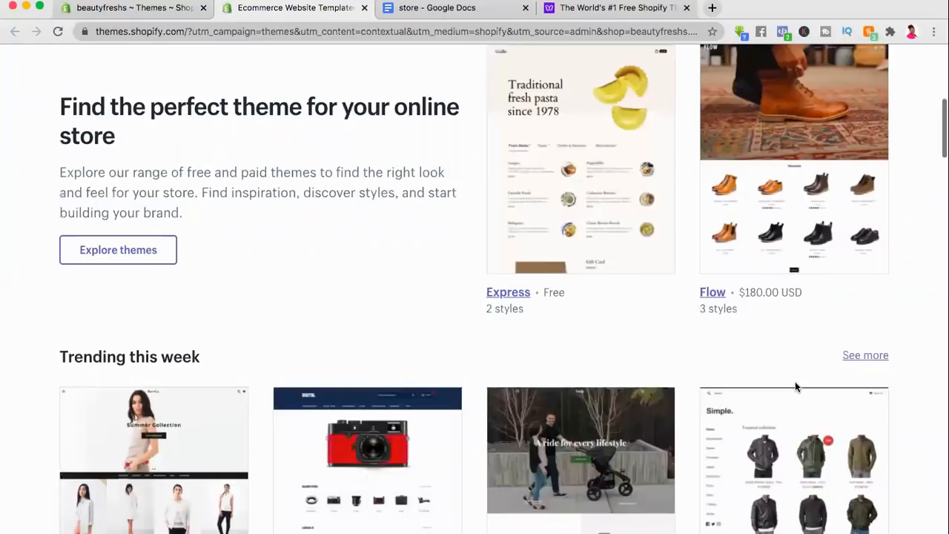
{"action": "scroll", "coordinate": [795, 386], "scroll_direction": "down", "scroll_amount": 6}
{"action": "scroll", "coordinate": [796, 388], "scroll_direction": "down", "scroll_amount": 1}
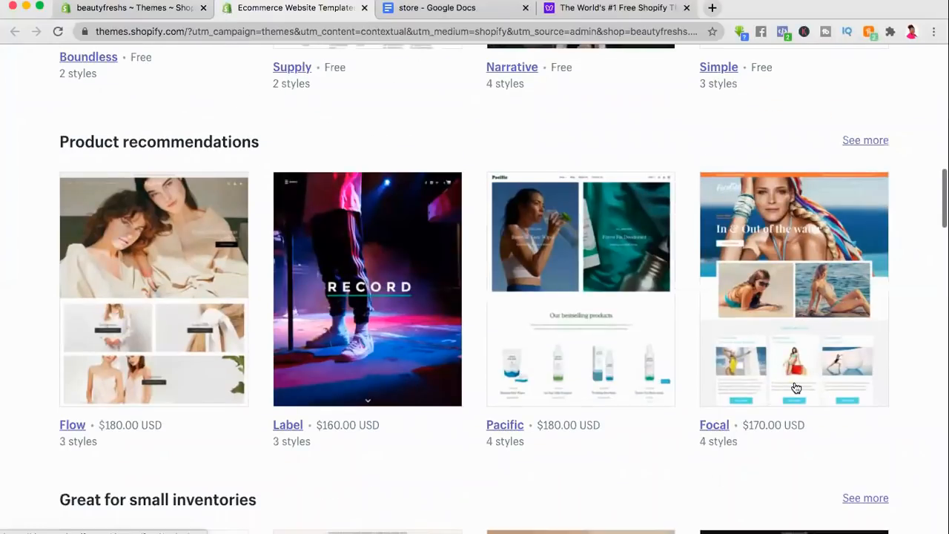
{"action": "scroll", "coordinate": [795, 381], "scroll_direction": "down", "scroll_amount": 1}
{"action": "scroll", "coordinate": [640, 250], "scroll_direction": "down", "scroll_amount": 1}
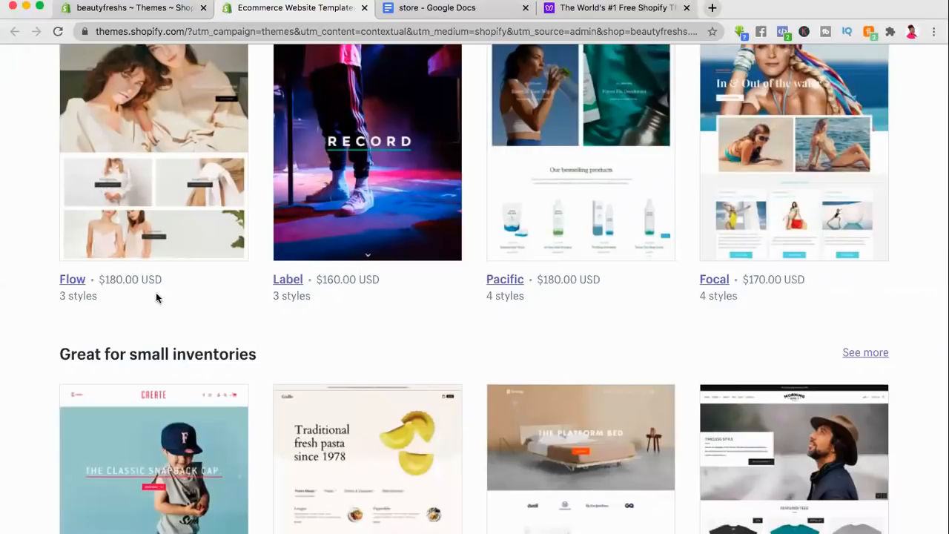
{"action": "scroll", "coordinate": [674, 291], "scroll_direction": "down", "scroll_amount": 1}
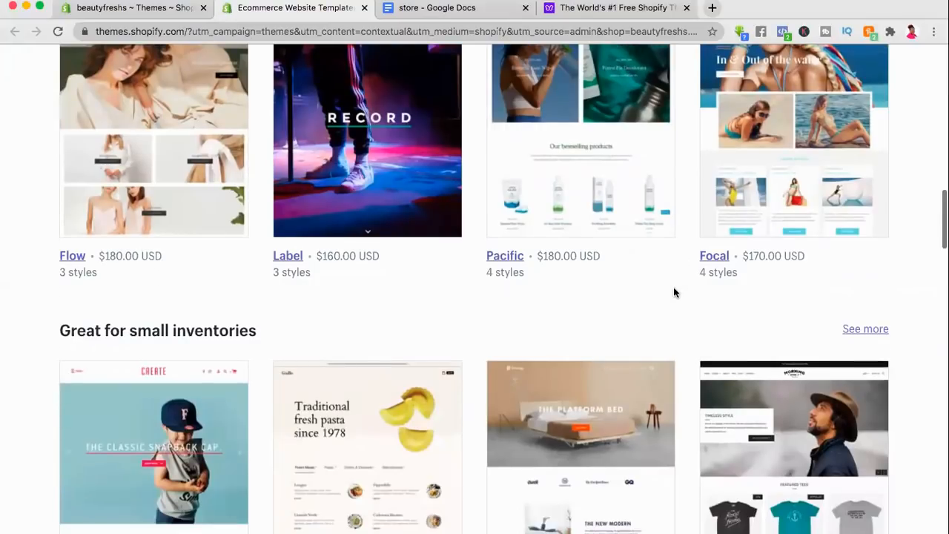
{"action": "scroll", "coordinate": [674, 291], "scroll_direction": "down", "scroll_amount": 5}
{"action": "scroll", "coordinate": [673, 292], "scroll_direction": "down", "scroll_amount": 2}
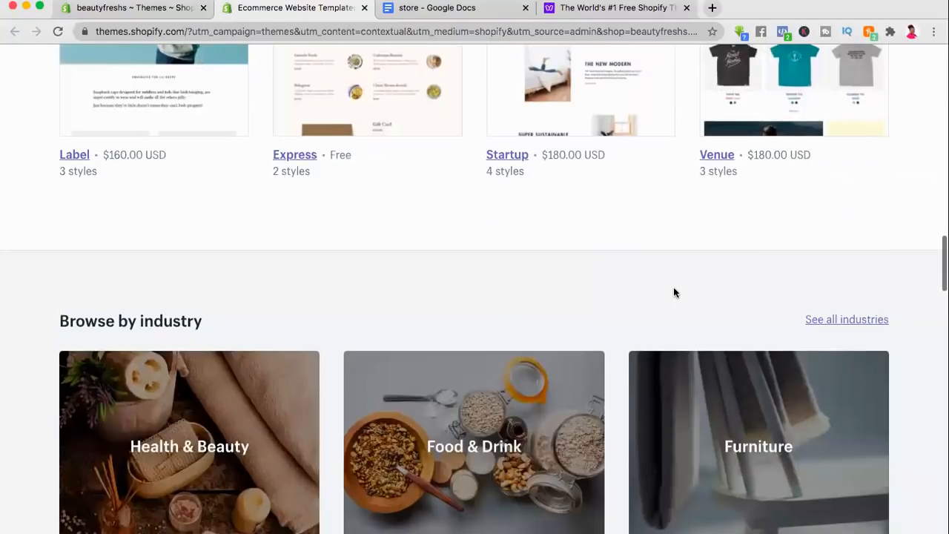
{"action": "scroll", "coordinate": [673, 292], "scroll_direction": "down", "scroll_amount": 3}
{"action": "scroll", "coordinate": [675, 294], "scroll_direction": "up", "scroll_amount": 5}
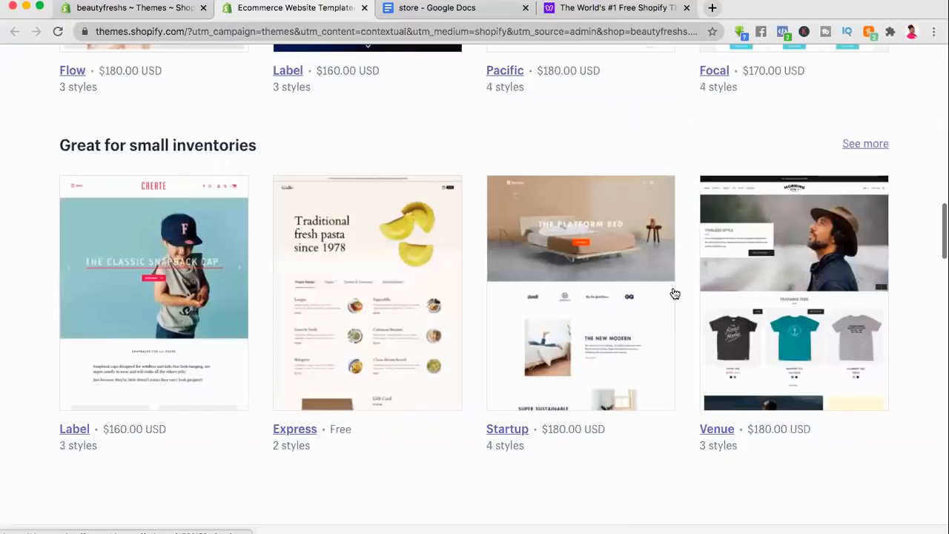
Step: Examine the Theme Store's industry categories and its grid-style, big imagery, food and drink, and fun and lively theme collections
{"action": "scroll", "coordinate": [675, 294], "scroll_direction": "down", "scroll_amount": 5}
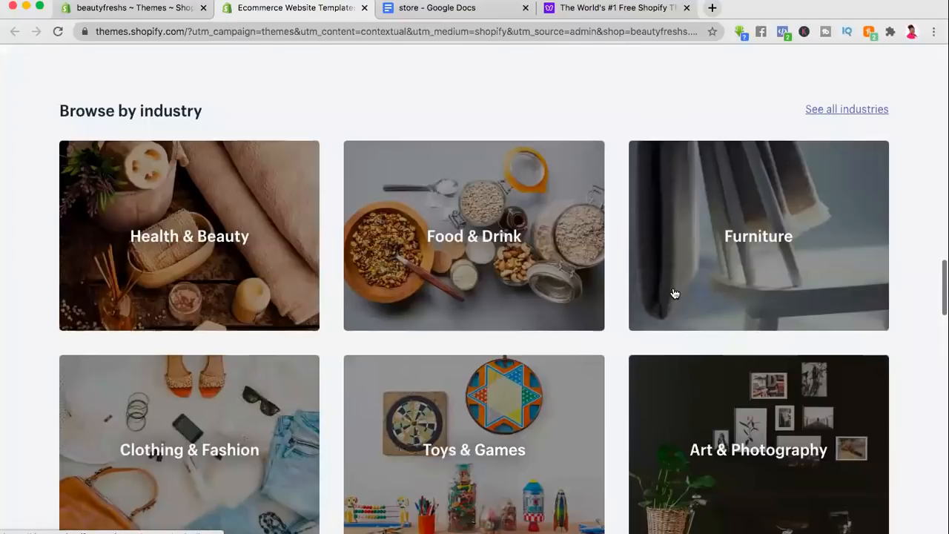
{"action": "scroll", "coordinate": [675, 293], "scroll_direction": "down", "scroll_amount": 5}
{"action": "scroll", "coordinate": [674, 290], "scroll_direction": "down", "scroll_amount": 8}
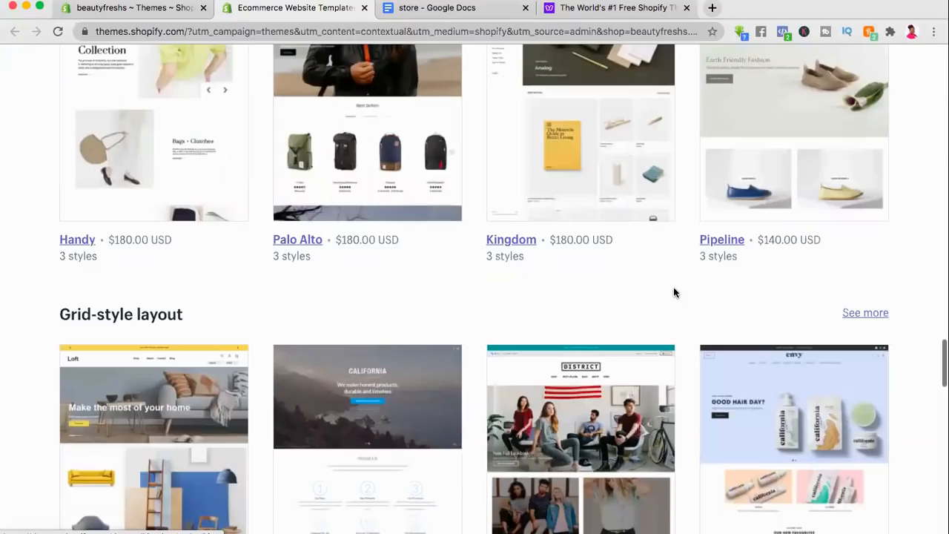
{"action": "scroll", "coordinate": [675, 294], "scroll_direction": "down", "scroll_amount": 3}
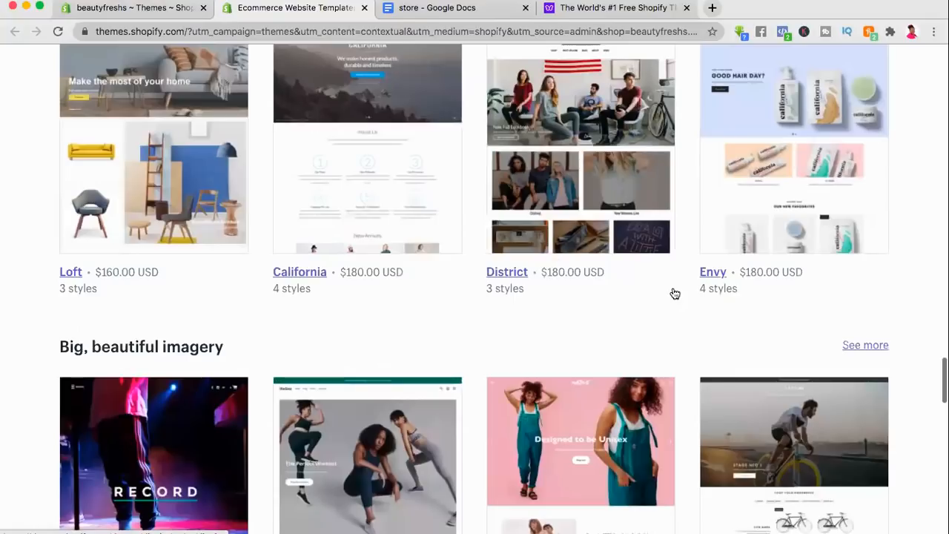
{"action": "scroll", "coordinate": [675, 292], "scroll_direction": "down", "scroll_amount": 2}
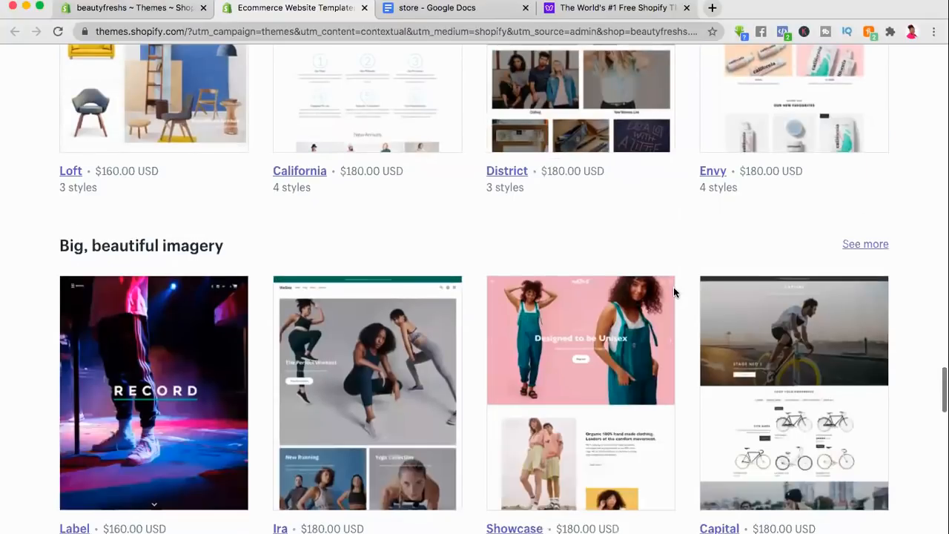
{"action": "scroll", "coordinate": [675, 293], "scroll_direction": "down", "scroll_amount": 2}
{"action": "scroll", "coordinate": [675, 294], "scroll_direction": "down", "scroll_amount": 3}
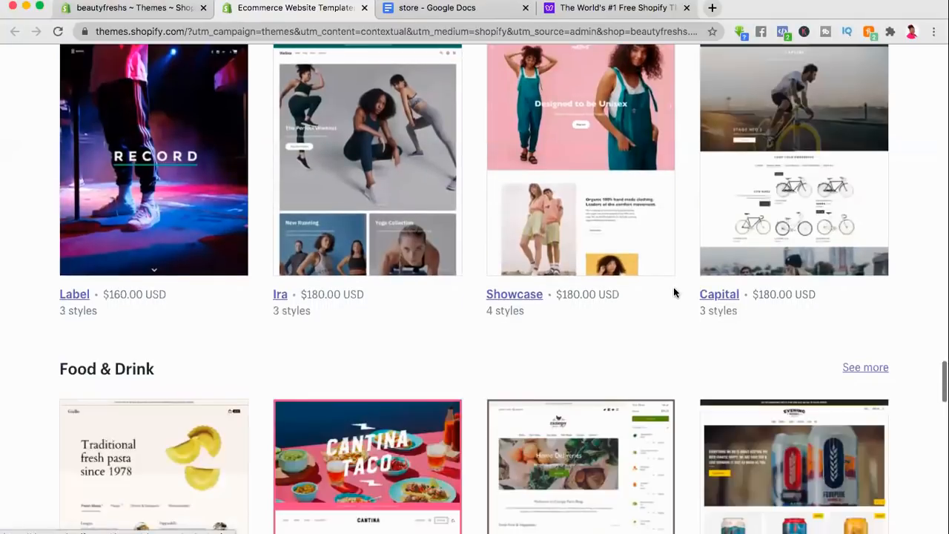
{"action": "scroll", "coordinate": [675, 293], "scroll_direction": "down", "scroll_amount": 8}
{"action": "scroll", "coordinate": [675, 293], "scroll_direction": "down", "scroll_amount": 1}
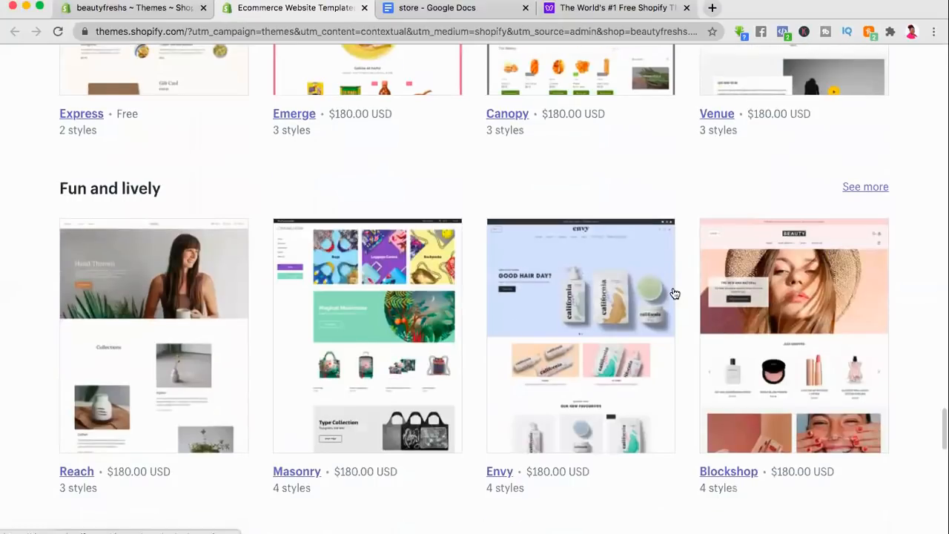
{"action": "scroll", "coordinate": [675, 294], "scroll_direction": "up", "scroll_amount": 5}
{"action": "scroll", "coordinate": [673, 289], "scroll_direction": "up", "scroll_amount": 15}
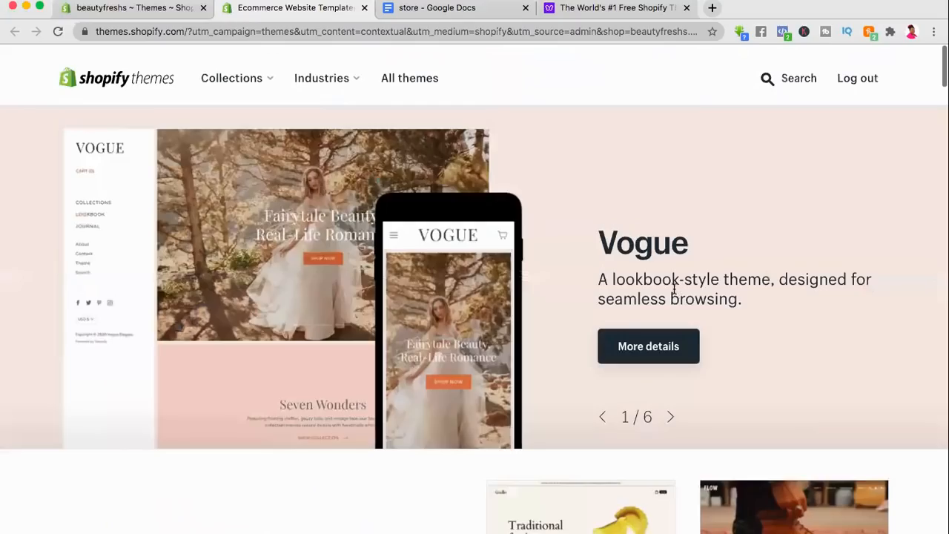
Step: Return to the beautyfreshs store admin and view the online store's domains page
{"action": "left_click", "coordinate": [141, 9]}
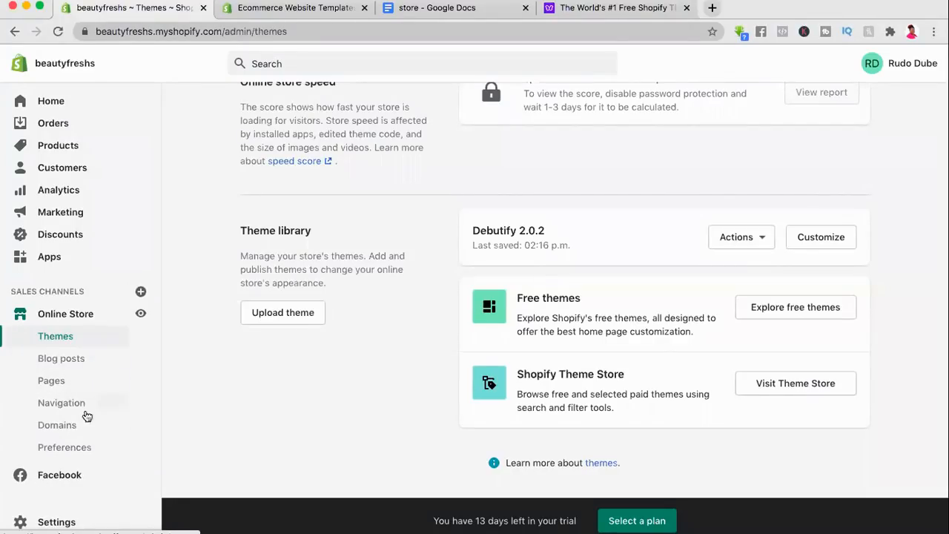
{"action": "left_click", "coordinate": [62, 425]}
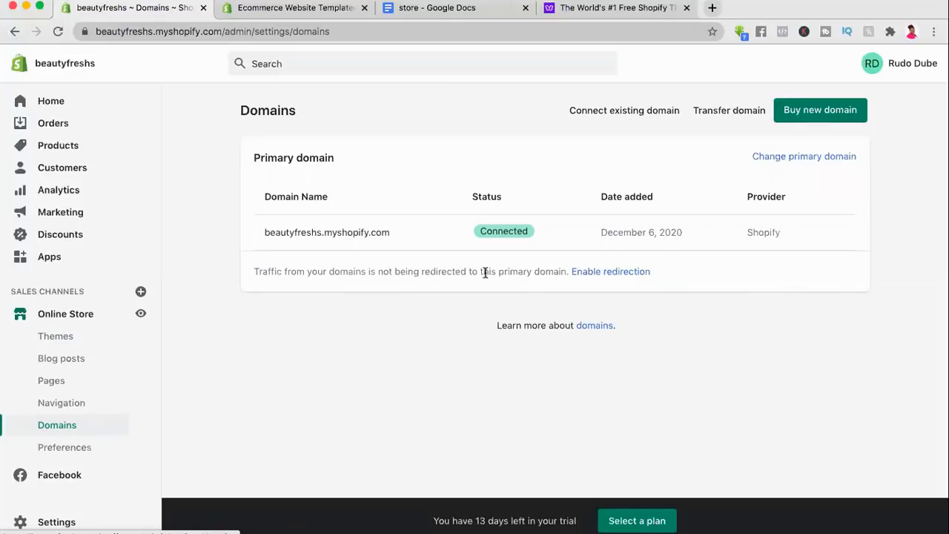
Step: Open the online store preferences and review the homepage title and meta description settings
{"action": "left_click", "coordinate": [73, 447]}
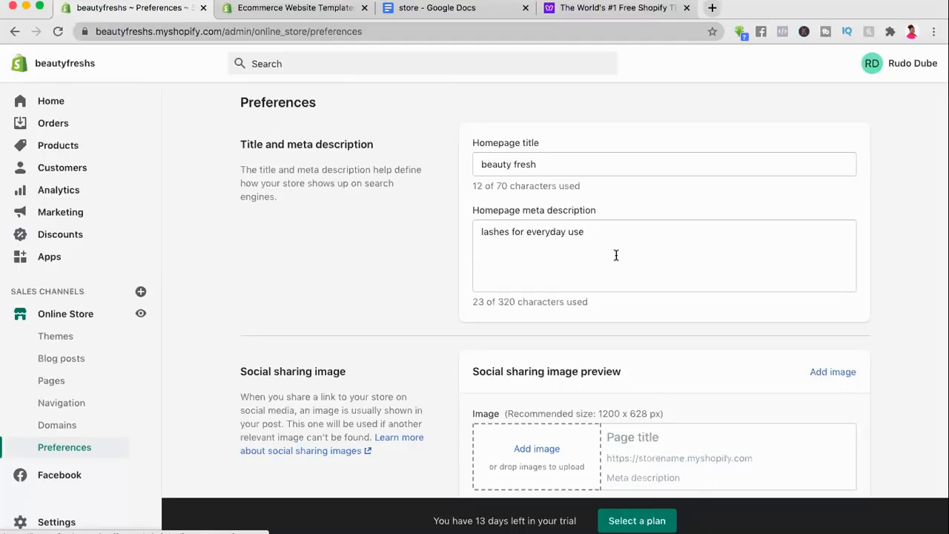
{"action": "scroll", "coordinate": [615, 255], "scroll_direction": "down", "scroll_amount": 1}
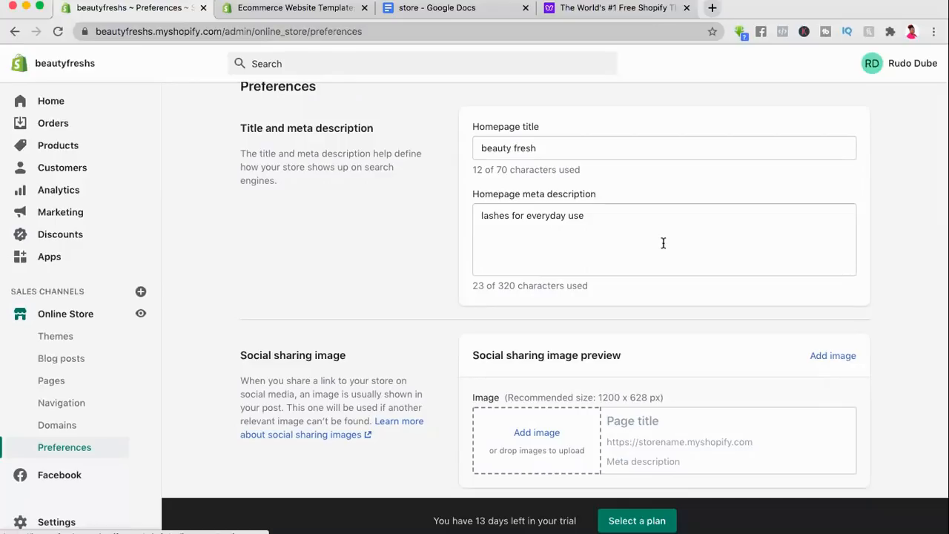
{"action": "scroll", "coordinate": [664, 244], "scroll_direction": "down", "scroll_amount": 3}
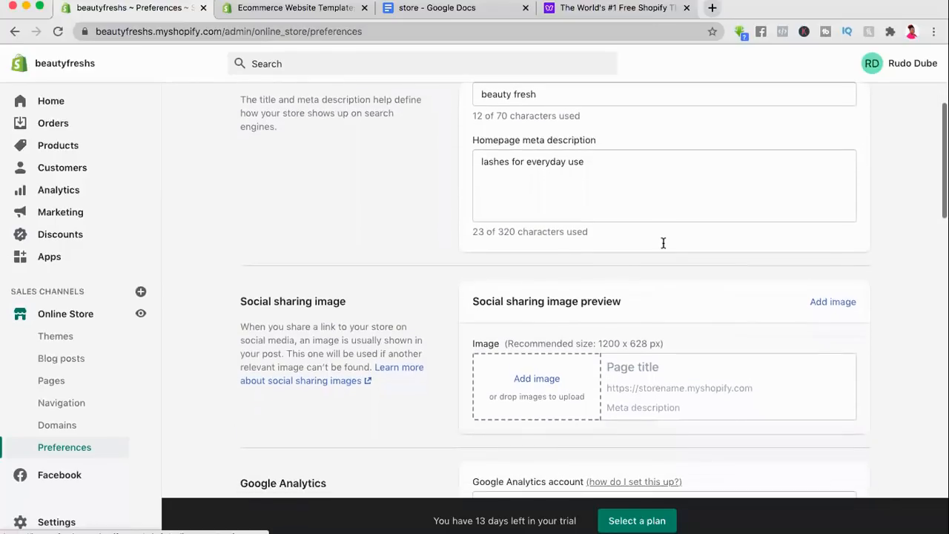
{"action": "scroll", "coordinate": [664, 249], "scroll_direction": "down", "scroll_amount": 3}
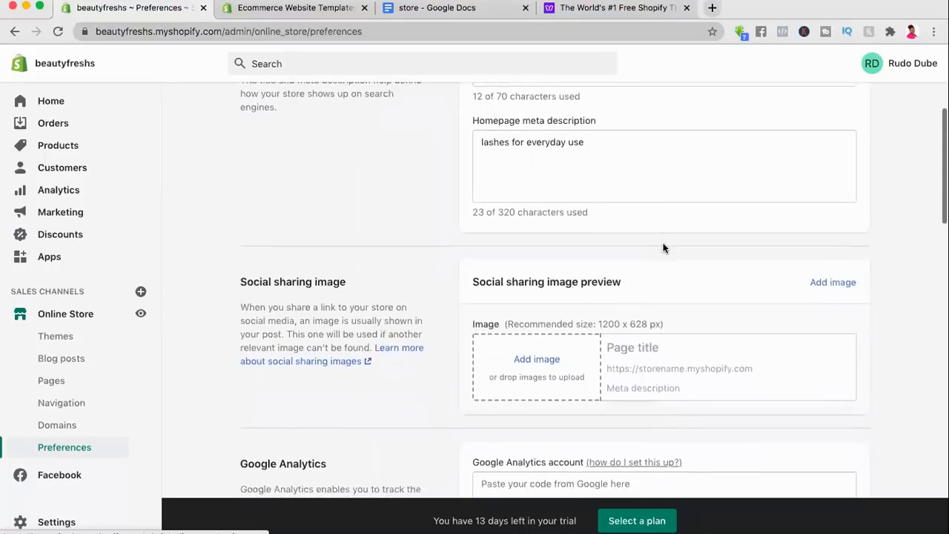
{"action": "scroll", "coordinate": [664, 247], "scroll_direction": "up", "scroll_amount": 3}
{"action": "scroll", "coordinate": [664, 245], "scroll_direction": "down", "scroll_amount": 1}
{"action": "scroll", "coordinate": [664, 243], "scroll_direction": "up", "scroll_amount": 1}
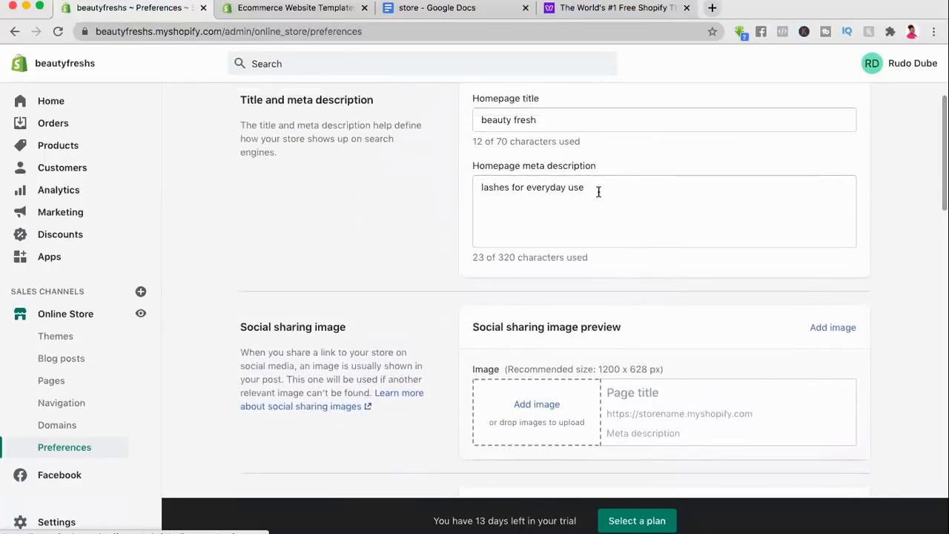
Step: Review the social sharing image and Google Analytics sections of the store preferences
{"action": "scroll", "coordinate": [620, 319], "scroll_direction": "down", "scroll_amount": 3}
{"action": "scroll", "coordinate": [620, 338], "scroll_direction": "down", "scroll_amount": 2}
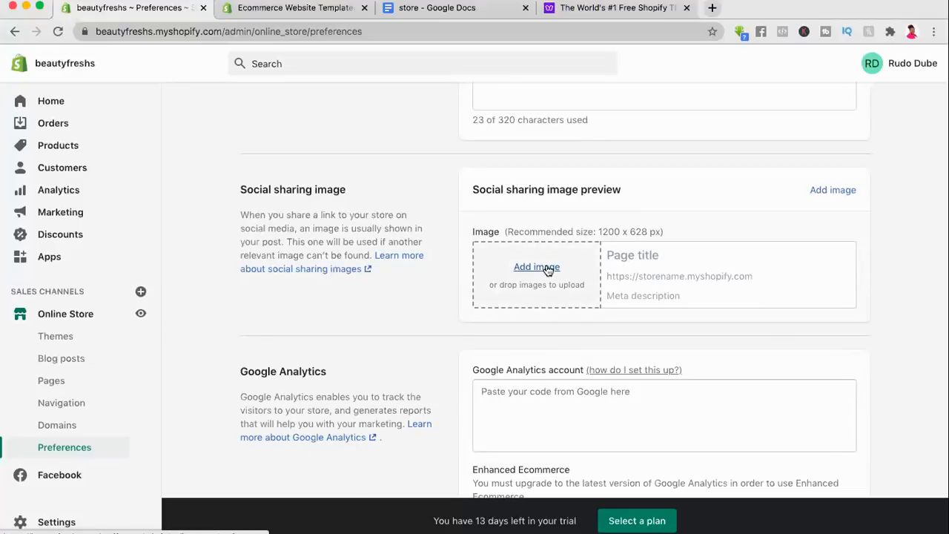
{"action": "scroll", "coordinate": [564, 307], "scroll_direction": "down", "scroll_amount": 3}
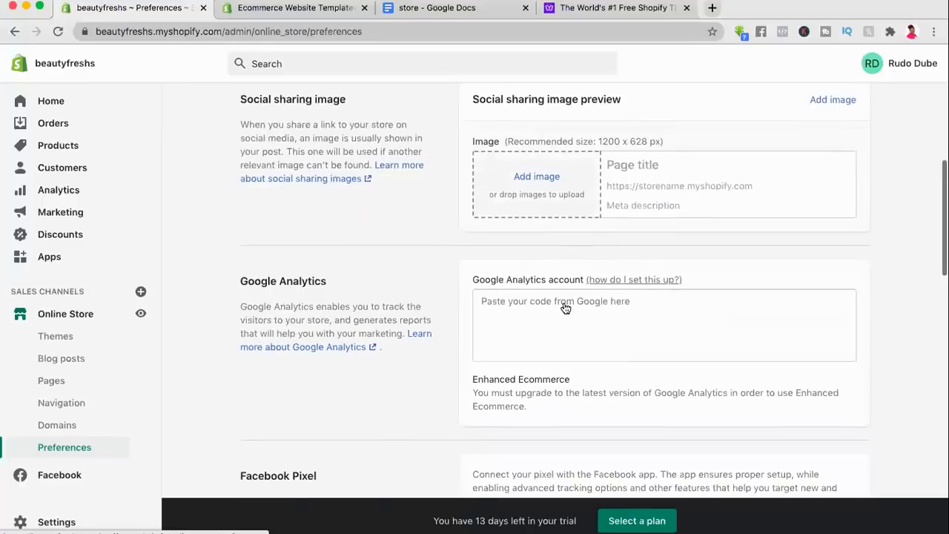
{"action": "scroll", "coordinate": [565, 307], "scroll_direction": "up", "scroll_amount": 3}
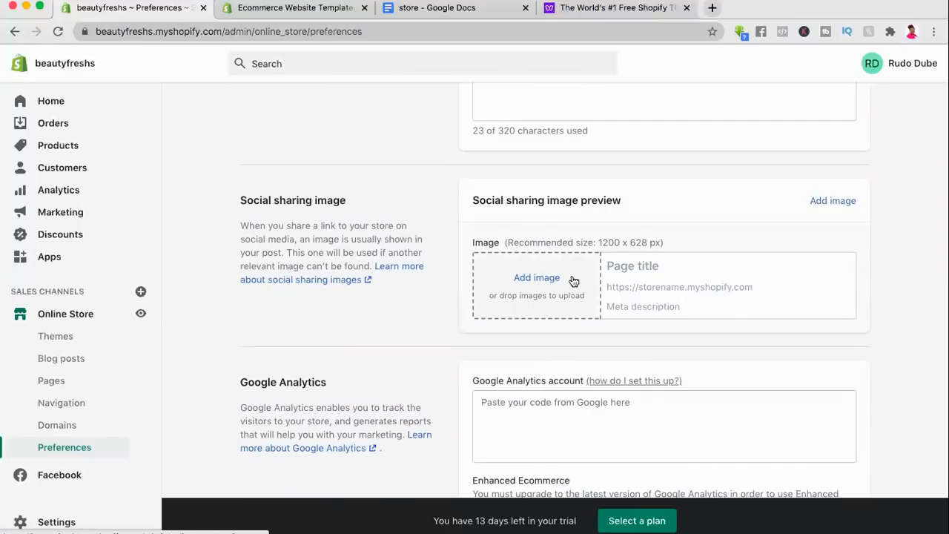
{"action": "scroll", "coordinate": [586, 490], "scroll_direction": "down", "scroll_amount": 4}
{"action": "scroll", "coordinate": [585, 490], "scroll_direction": "down", "scroll_amount": 1}
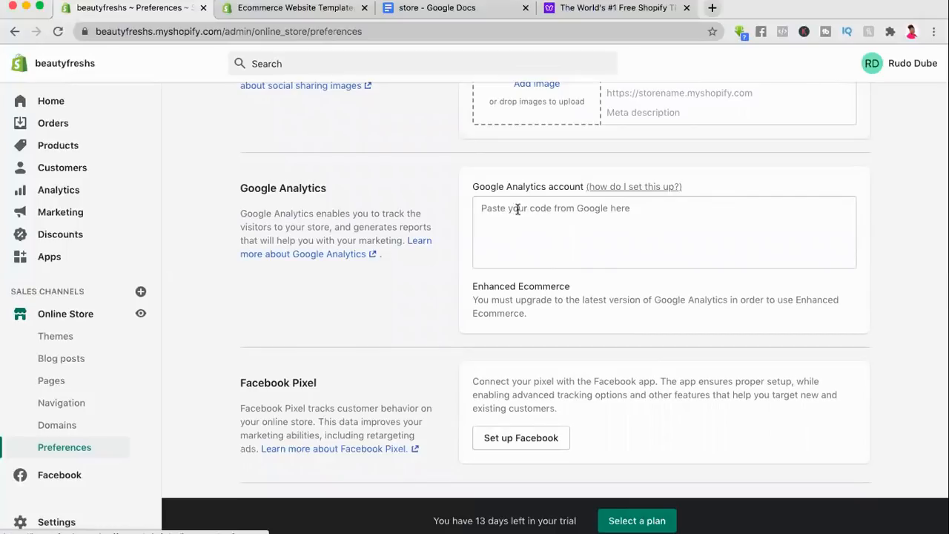
Step: Review the Facebook Pixel section of the store preferences, including its Facebook setup option
{"action": "scroll", "coordinate": [663, 230], "scroll_direction": "down", "scroll_amount": 4}
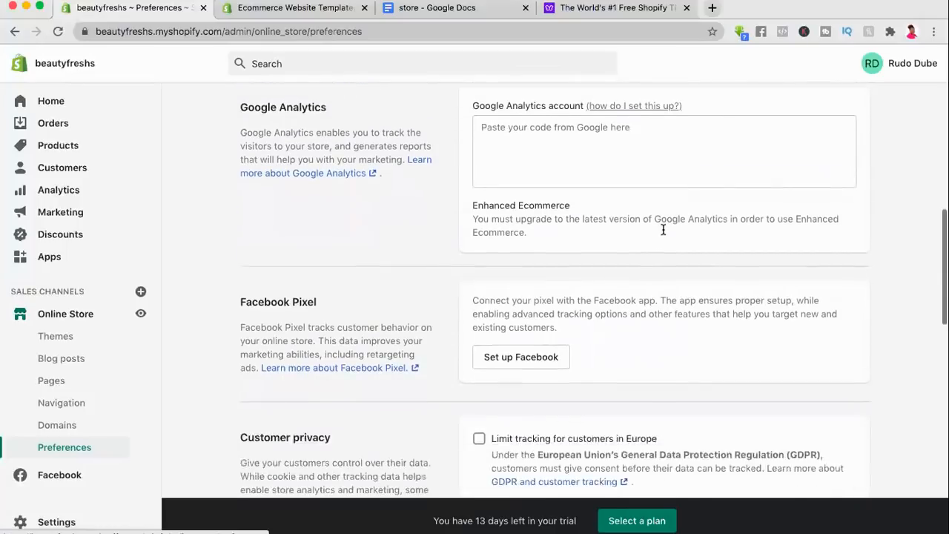
{"action": "scroll", "coordinate": [613, 263], "scroll_direction": "down", "scroll_amount": 1}
{"action": "scroll", "coordinate": [613, 267], "scroll_direction": "down", "scroll_amount": 2}
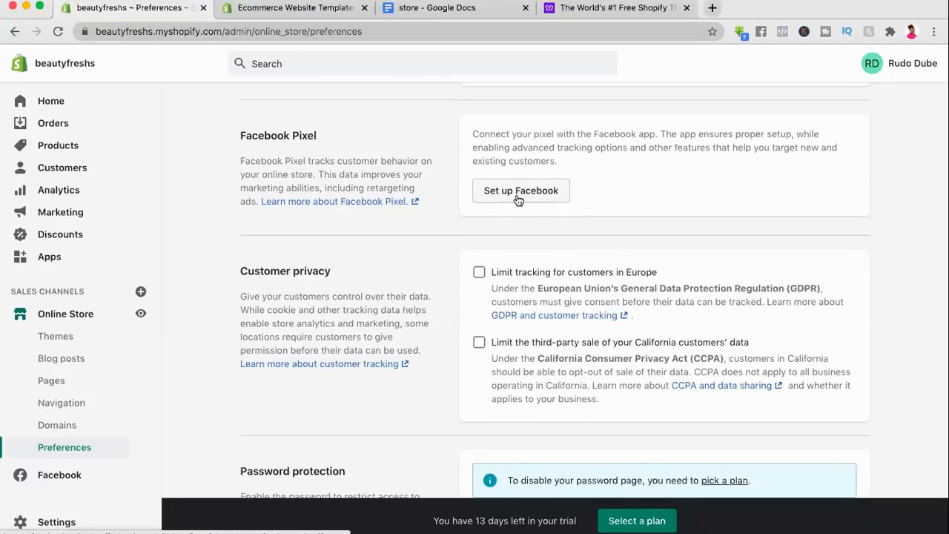
{"action": "scroll", "coordinate": [517, 197], "scroll_direction": "down", "scroll_amount": 2}
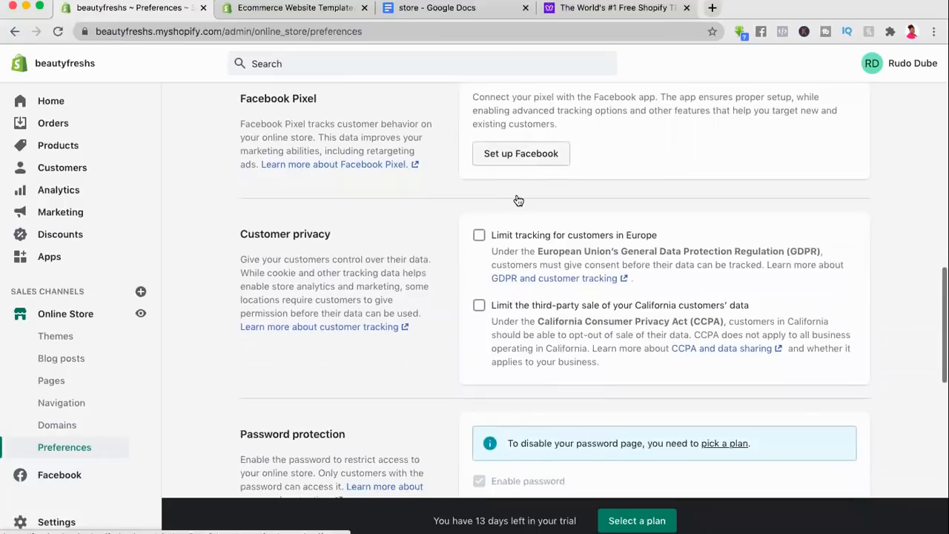
{"action": "scroll", "coordinate": [571, 124], "scroll_direction": "up", "scroll_amount": 3}
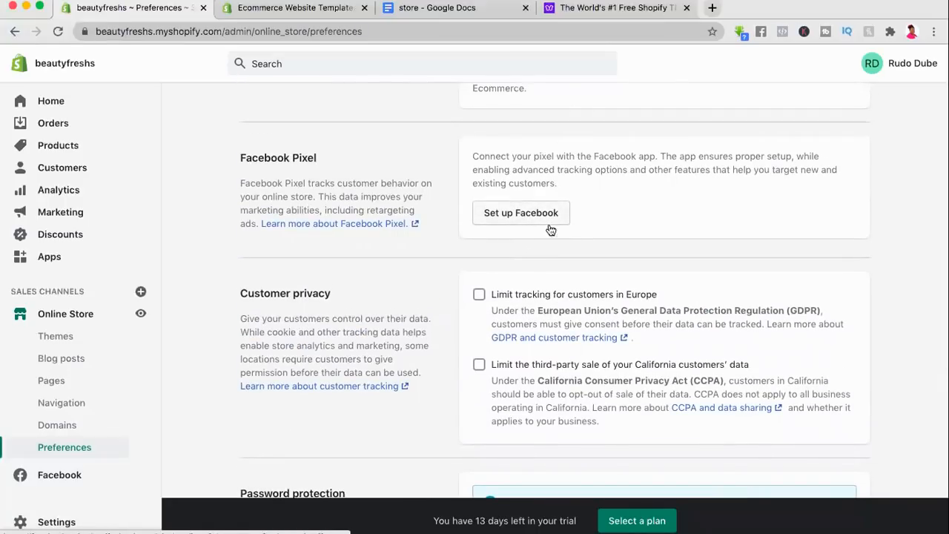
Step: Examine the customer privacy options and the password protection settings in the store preferences
{"action": "scroll", "coordinate": [520, 304], "scroll_direction": "down", "scroll_amount": 3}
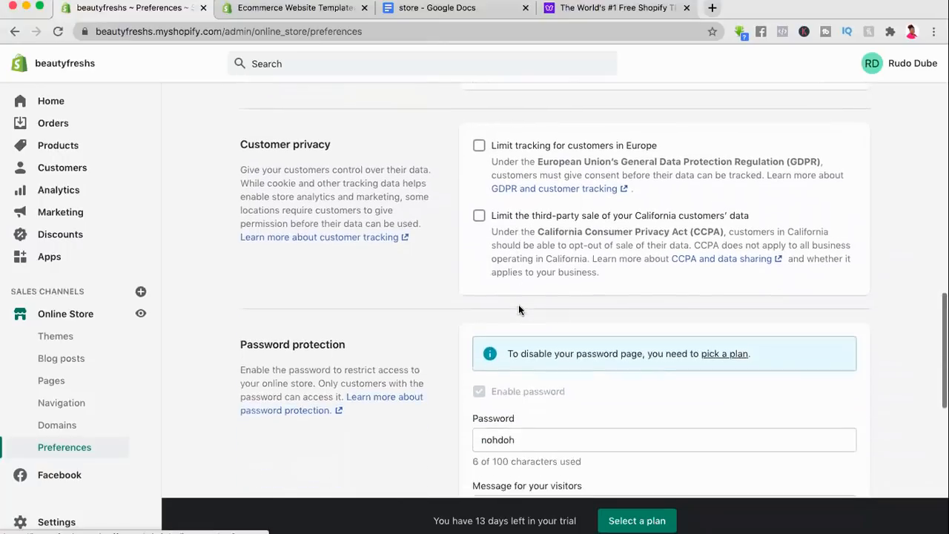
{"action": "scroll", "coordinate": [519, 304], "scroll_direction": "up", "scroll_amount": 3}
{"action": "scroll", "coordinate": [519, 310], "scroll_direction": "down", "scroll_amount": 5}
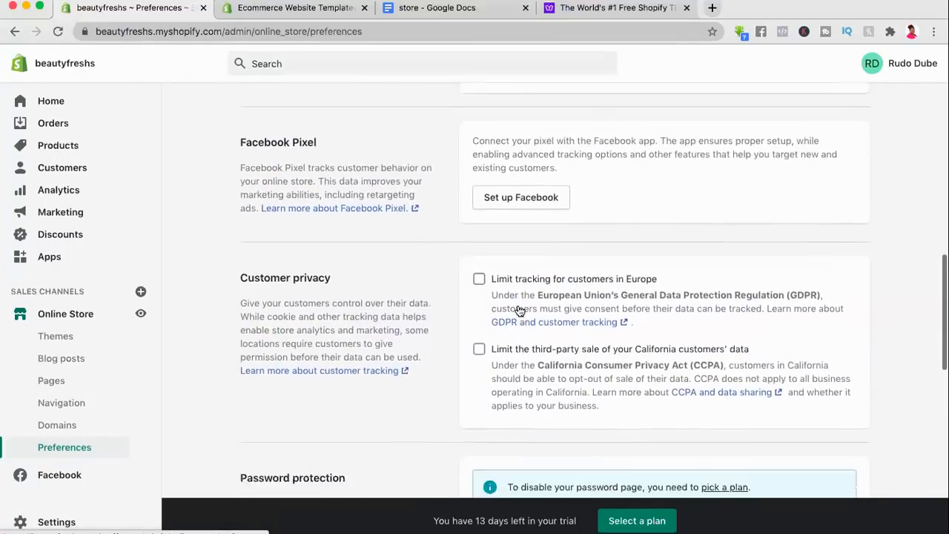
{"action": "scroll", "coordinate": [518, 308], "scroll_direction": "down", "scroll_amount": 2}
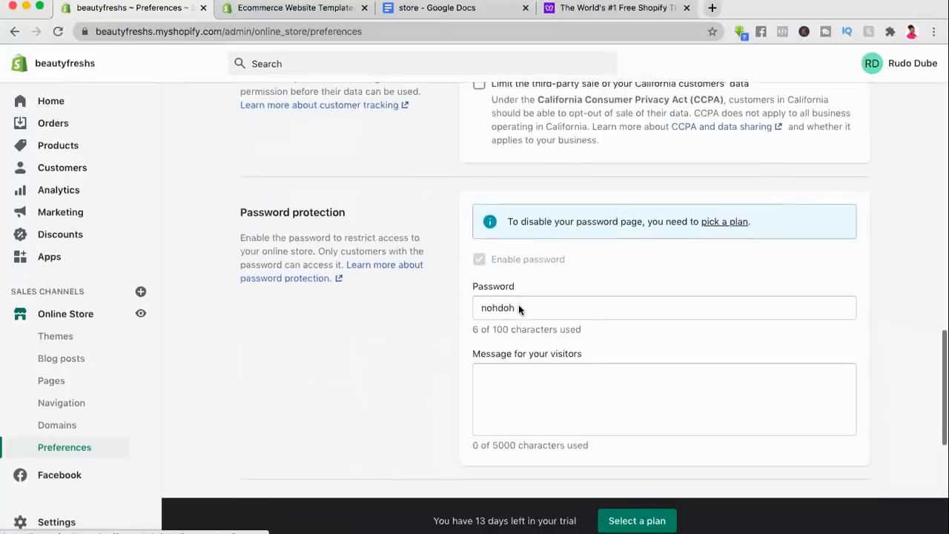
{"action": "scroll", "coordinate": [518, 308], "scroll_direction": "up", "scroll_amount": 3}
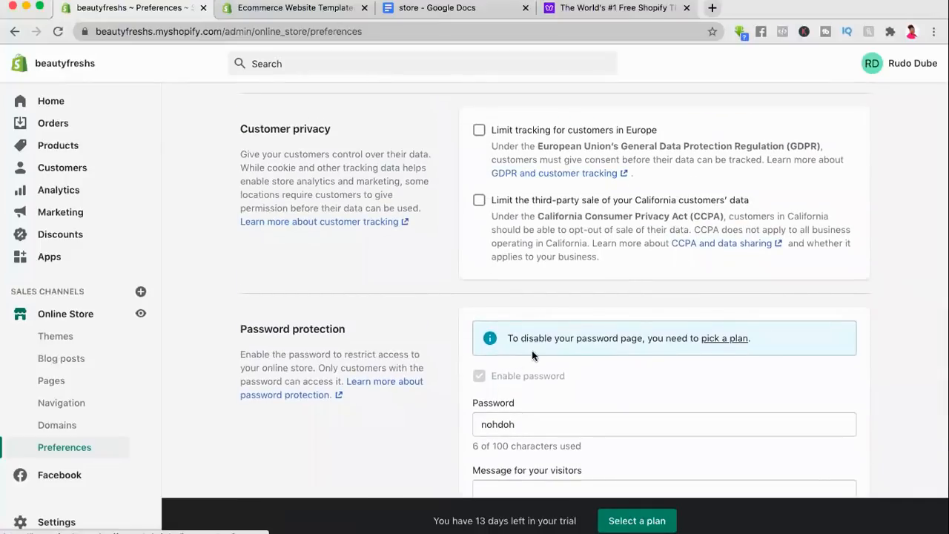
{"action": "scroll", "coordinate": [532, 355], "scroll_direction": "down", "scroll_amount": 2}
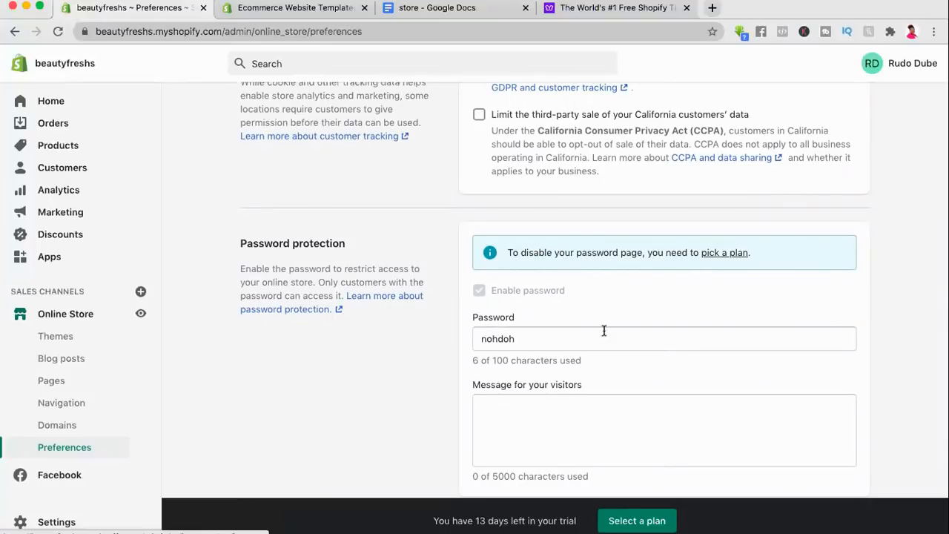
Step: Open the plan selection from the password protection section and compare the features of Basic Shopify, Shopify and Advanced Shopify
{"action": "scroll", "coordinate": [626, 267], "scroll_direction": "down", "scroll_amount": 3}
{"action": "scroll", "coordinate": [626, 267], "scroll_direction": "up", "scroll_amount": 2}
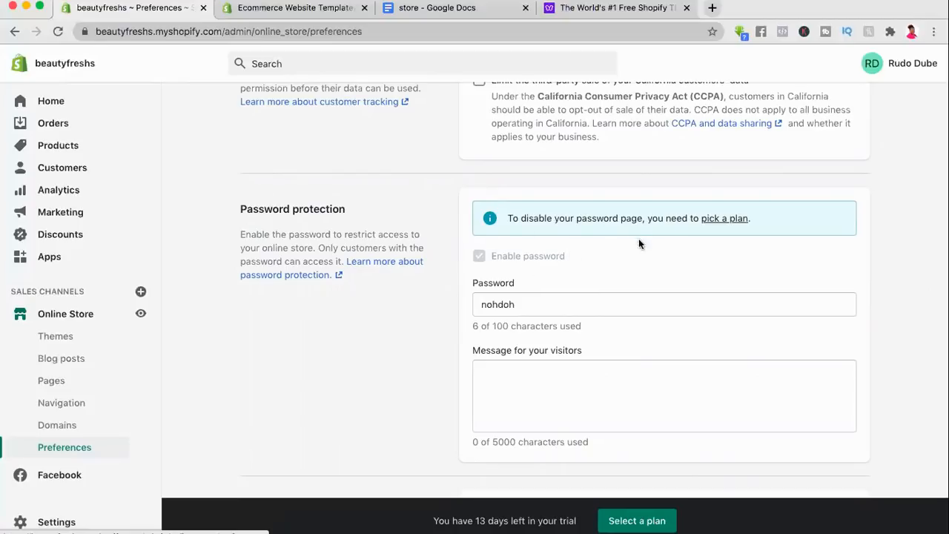
{"action": "left_click", "coordinate": [732, 219]}
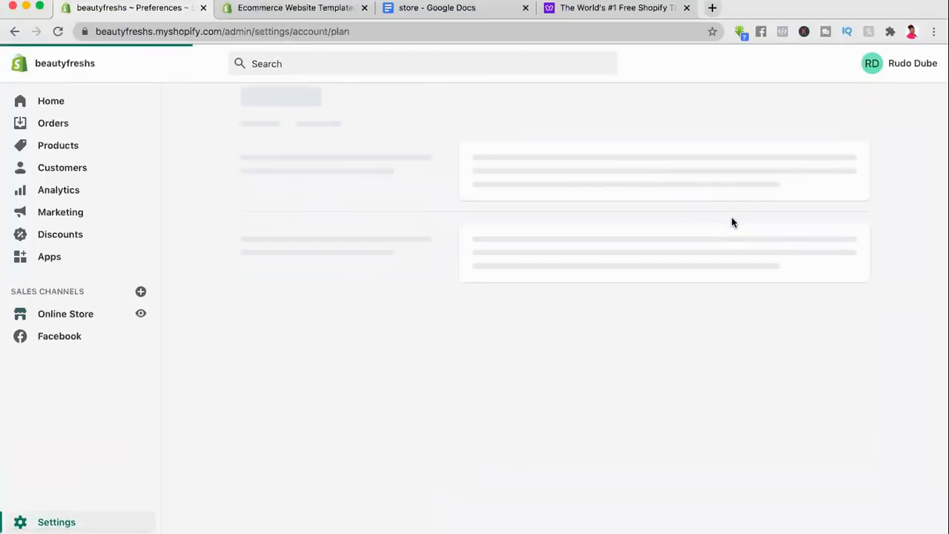
{"action": "scroll", "coordinate": [700, 272], "scroll_direction": "down", "scroll_amount": 5}
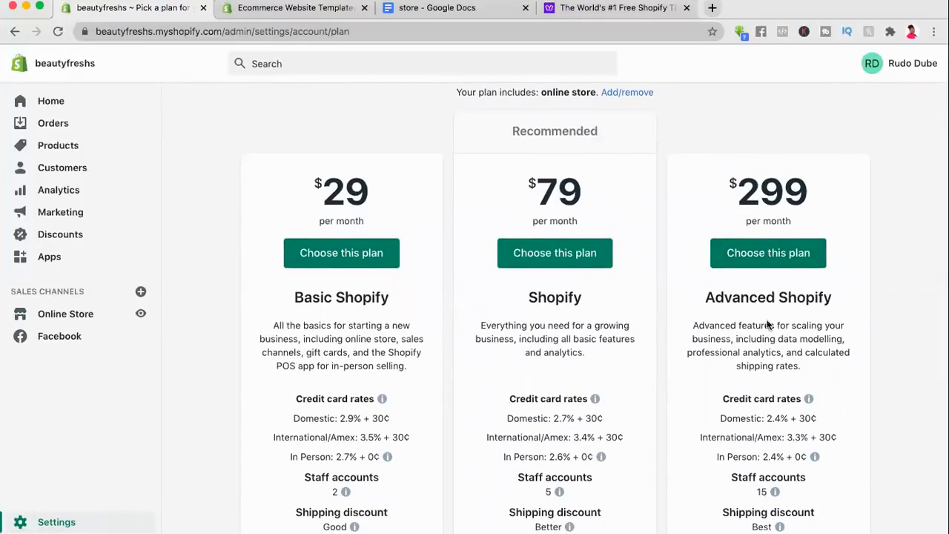
{"action": "scroll", "coordinate": [393, 296], "scroll_direction": "down", "scroll_amount": 5}
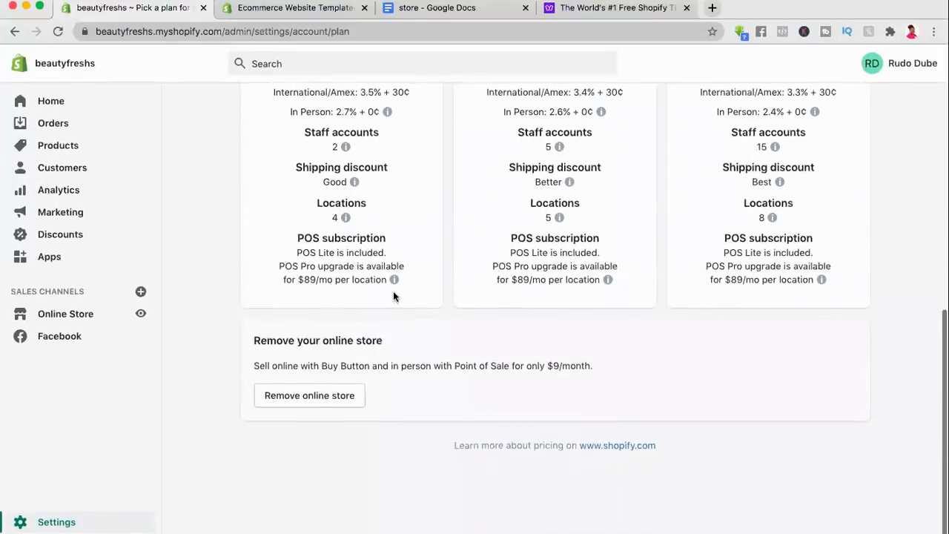
{"action": "scroll", "coordinate": [393, 296], "scroll_direction": "up", "scroll_amount": 5}
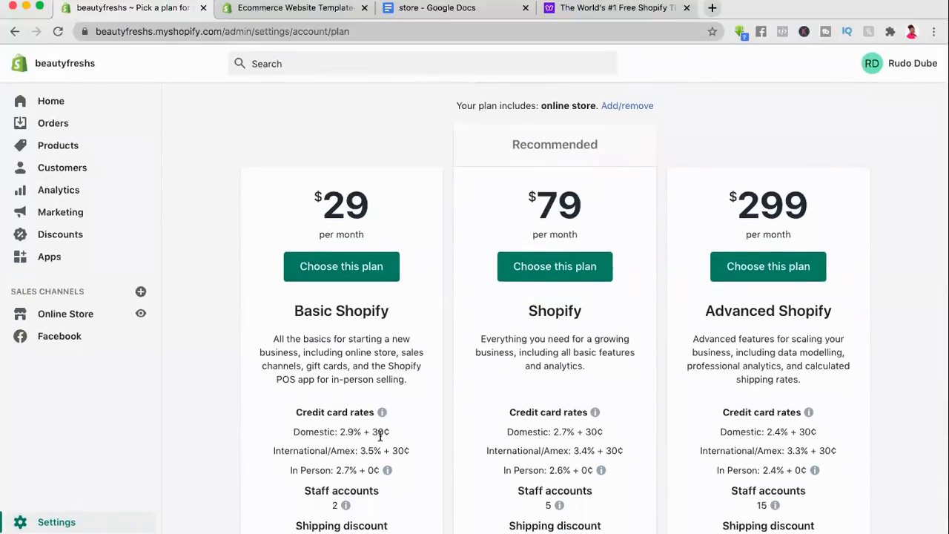
{"action": "scroll", "coordinate": [379, 450], "scroll_direction": "down", "scroll_amount": 4}
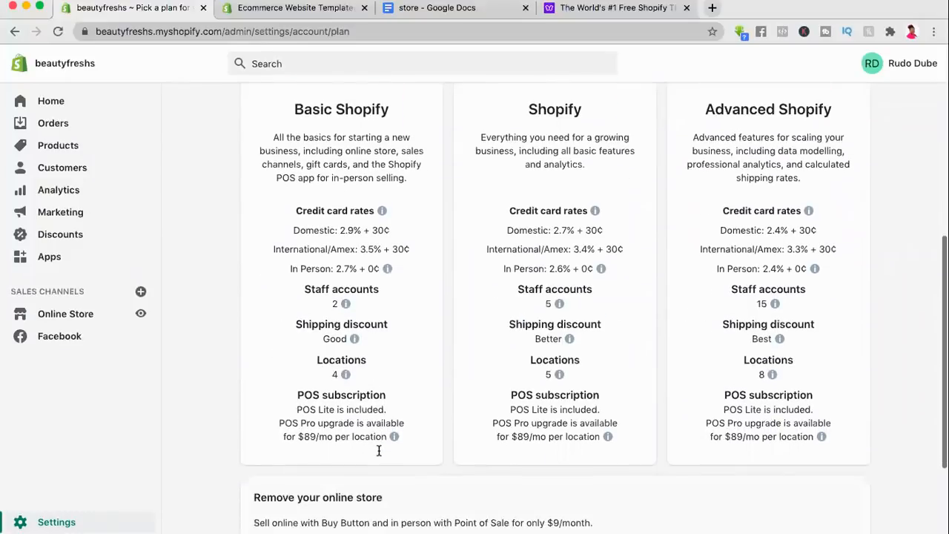
Step: Review the monthly plan prices, the free trial cancellation terms and the option to remove the online store
{"action": "scroll", "coordinate": [379, 450], "scroll_direction": "up", "scroll_amount": 3}
{"action": "scroll", "coordinate": [379, 450], "scroll_direction": "up", "scroll_amount": 3}
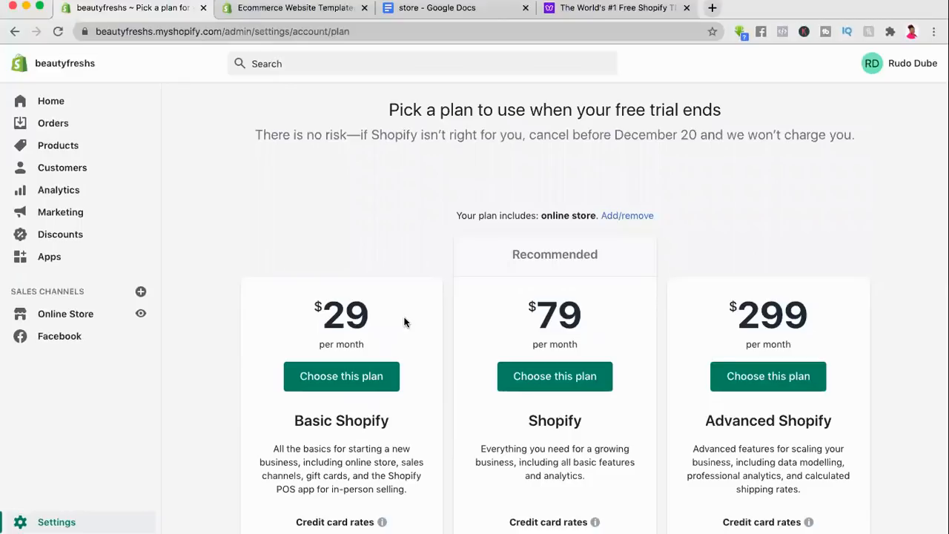
{"action": "scroll", "coordinate": [404, 322], "scroll_direction": "up", "scroll_amount": 3}
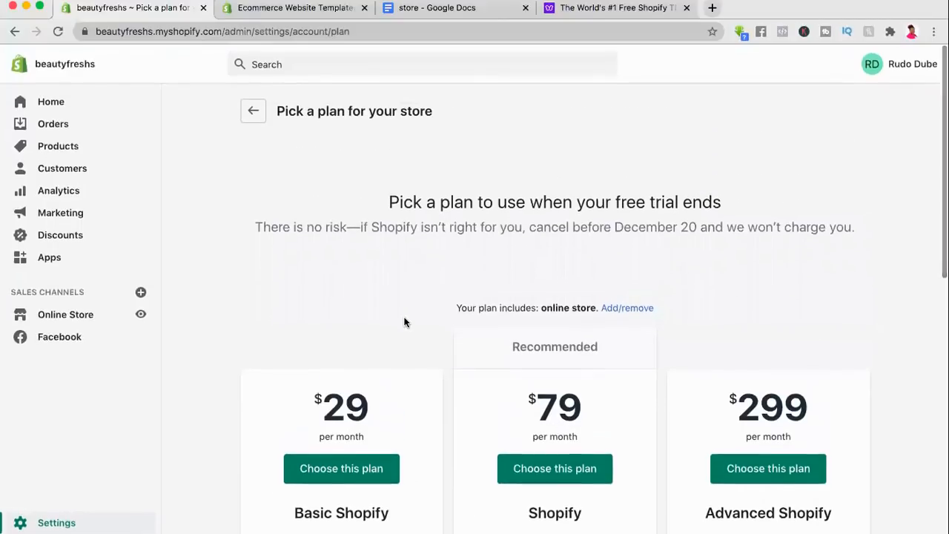
{"action": "scroll", "coordinate": [404, 322], "scroll_direction": "down", "scroll_amount": 2}
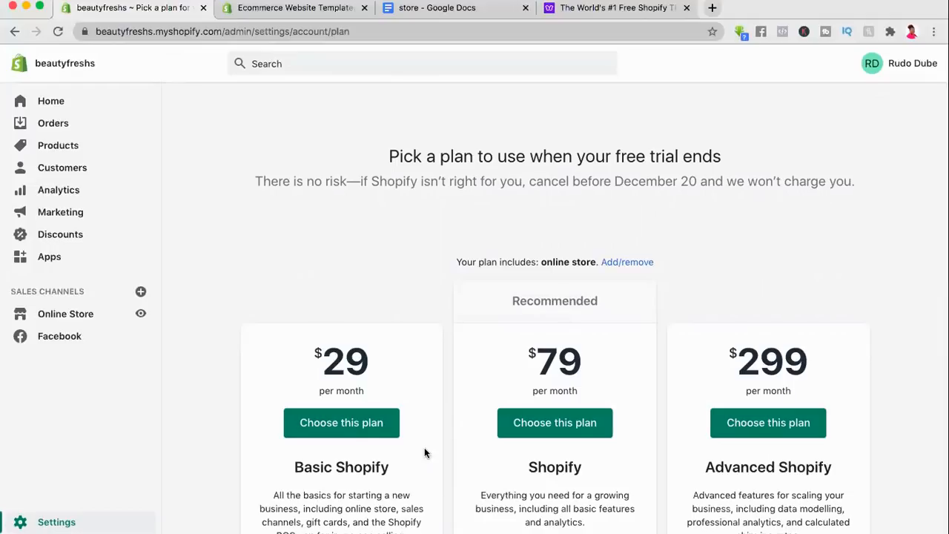
{"action": "scroll", "coordinate": [424, 451], "scroll_direction": "down", "scroll_amount": 10}
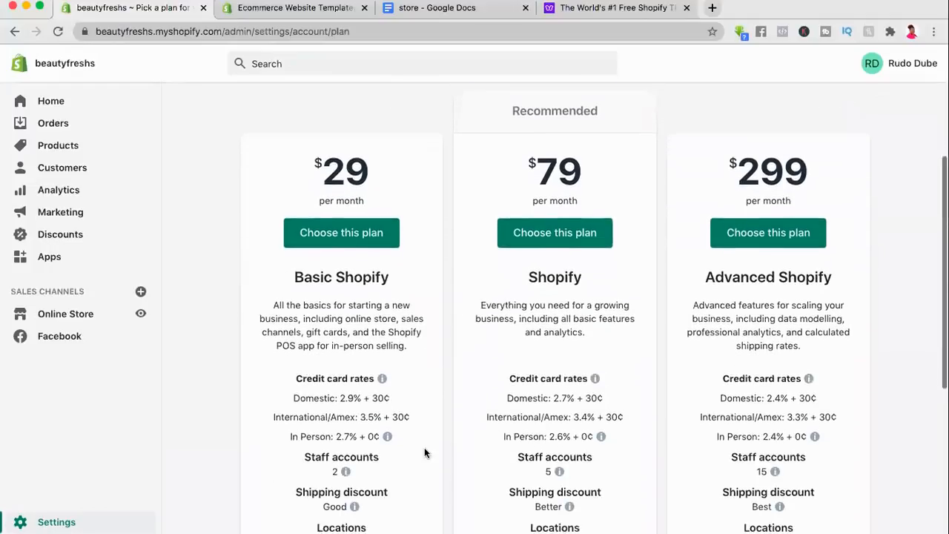
{"action": "scroll", "coordinate": [425, 452], "scroll_direction": "down", "scroll_amount": 2}
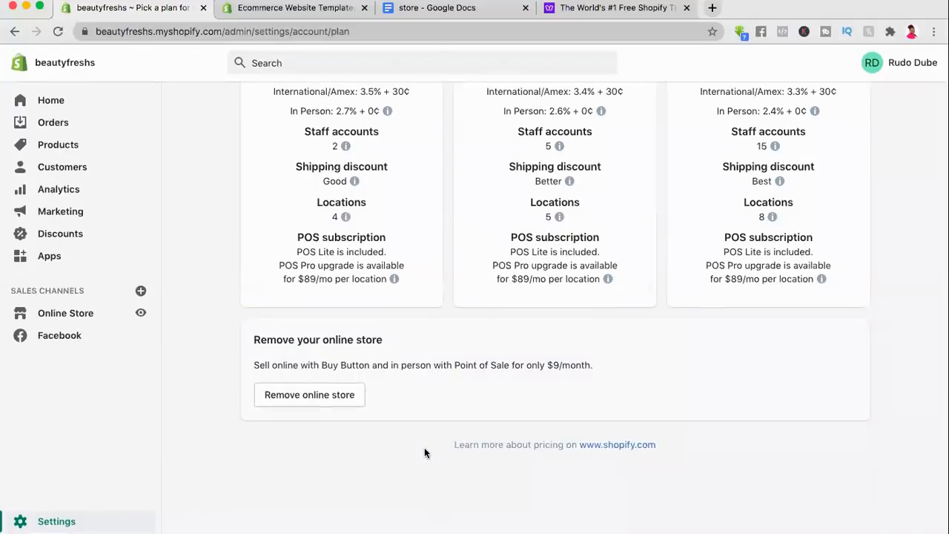
{"action": "scroll", "coordinate": [424, 451], "scroll_direction": "up", "scroll_amount": 5}
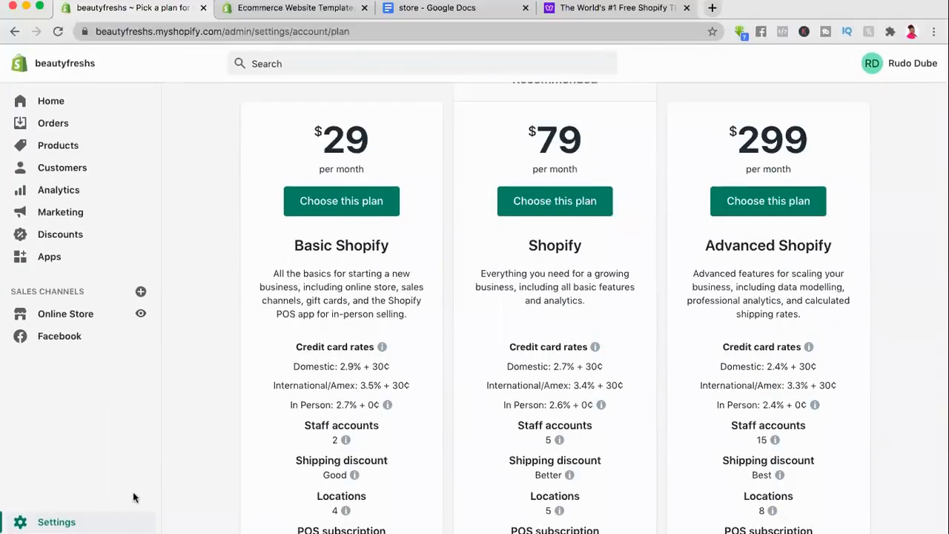
{"action": "scroll", "coordinate": [385, 329], "scroll_direction": "up", "scroll_amount": 5}
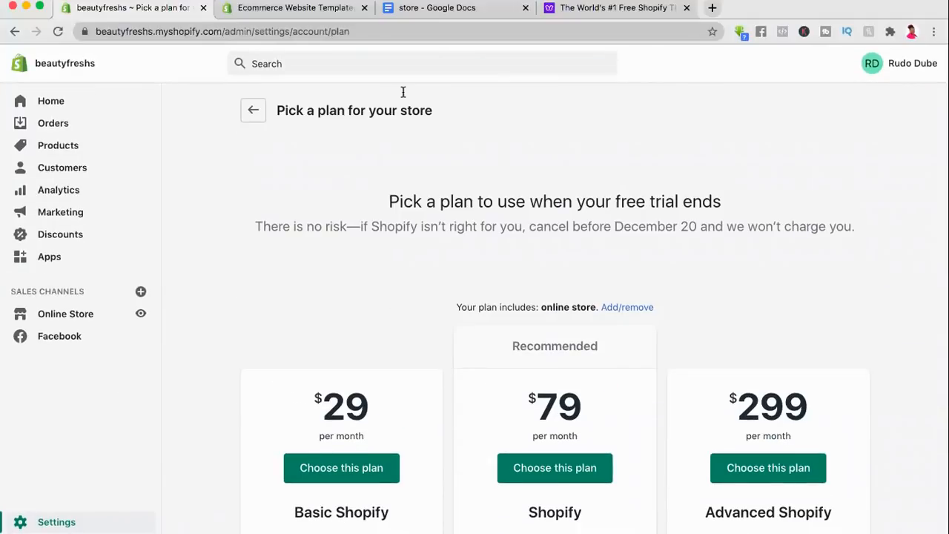
Step: Start a new product in the store and title it "Magnet eyelash"
{"action": "left_click", "coordinate": [55, 153]}
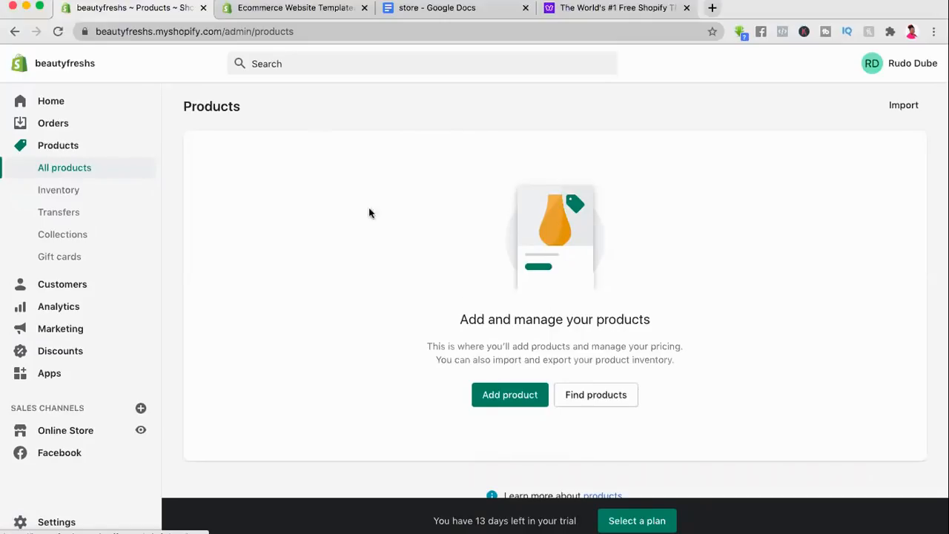
{"action": "left_click", "coordinate": [520, 399]}
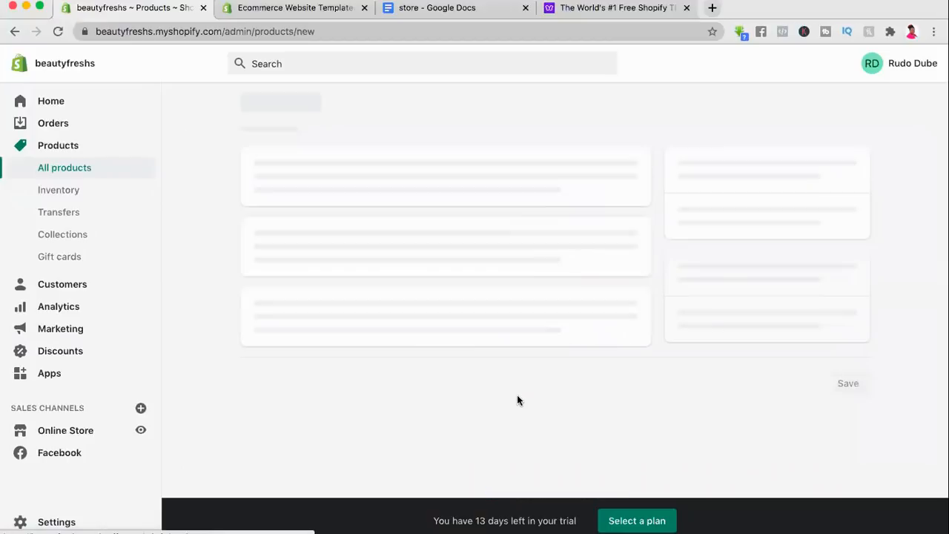
{"action": "left_click", "coordinate": [387, 189]}
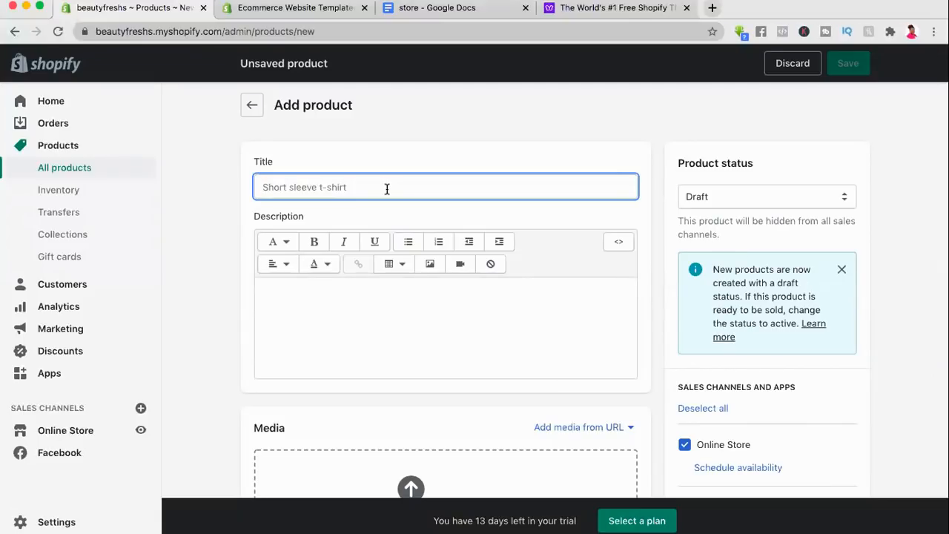
{"action": "type", "text": "Ma"}
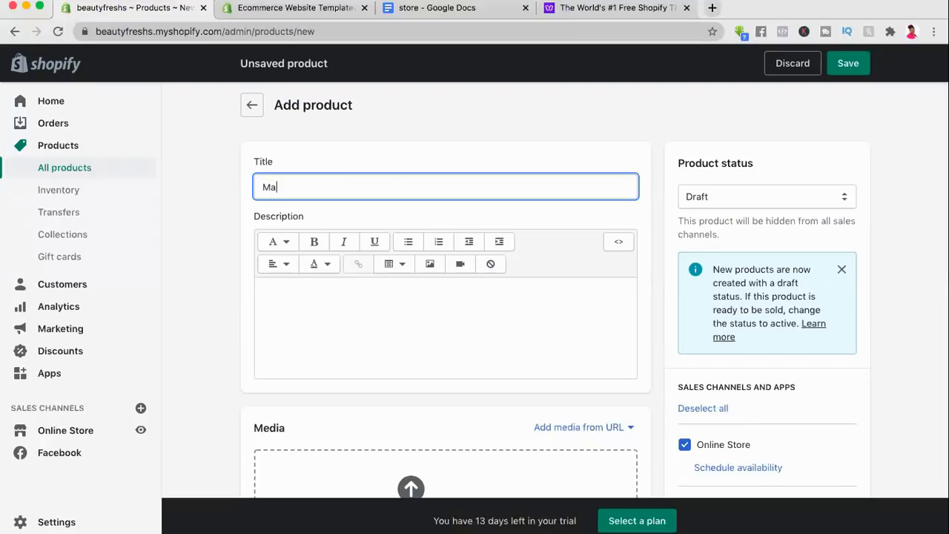
{"action": "type", "text": "gnet eye lash"}
{"action": "left_click", "coordinate": [357, 302]}
{"action": "left_click", "coordinate": [317, 188]}
{"action": "key", "text": "BackSpace"}
Step: Copy the "New Magnetic Eyelashes and Magnetic Eyeliner Kit" text from the store document in Google Docs into the Shopify product description
{"action": "left_click", "coordinate": [437, 11]}
{"action": "scroll", "coordinate": [400, 284], "scroll_direction": "down", "scroll_amount": 2}
{"action": "scroll", "coordinate": [399, 284], "scroll_direction": "down", "scroll_amount": 18}
{"action": "scroll", "coordinate": [399, 284], "scroll_direction": "up", "scroll_amount": 7}
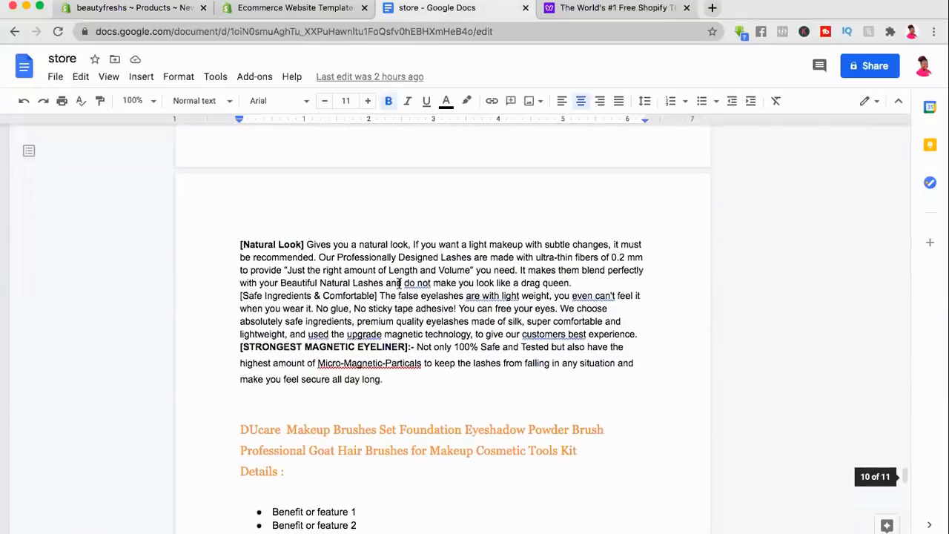
{"action": "scroll", "coordinate": [401, 281], "scroll_direction": "up", "scroll_amount": 2}
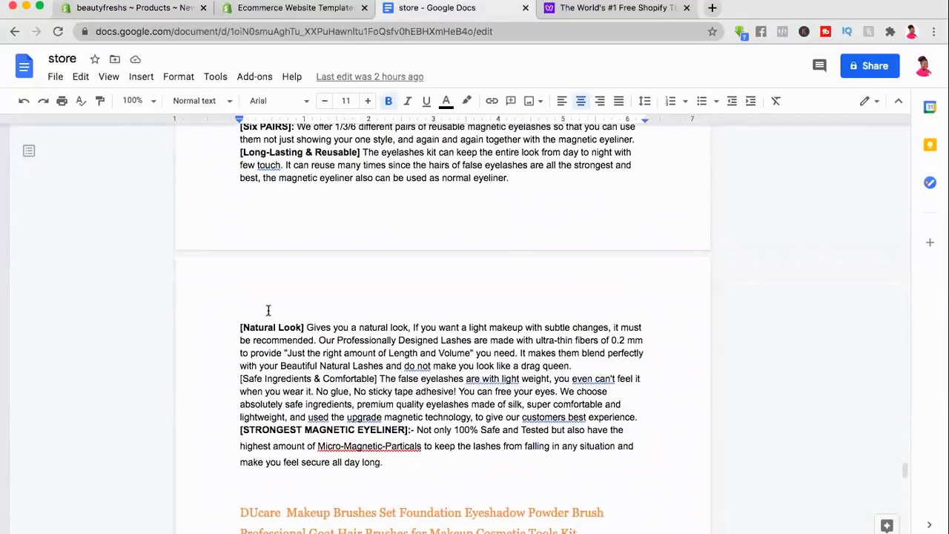
{"action": "left_click_drag", "start_coordinate": [383, 463], "coordinate": [288, 177]}
{"action": "scroll", "coordinate": [288, 177], "scroll_direction": "up", "scroll_amount": 2}
{"action": "left_click_drag", "start_coordinate": [256, 275], "coordinate": [239, 241]}
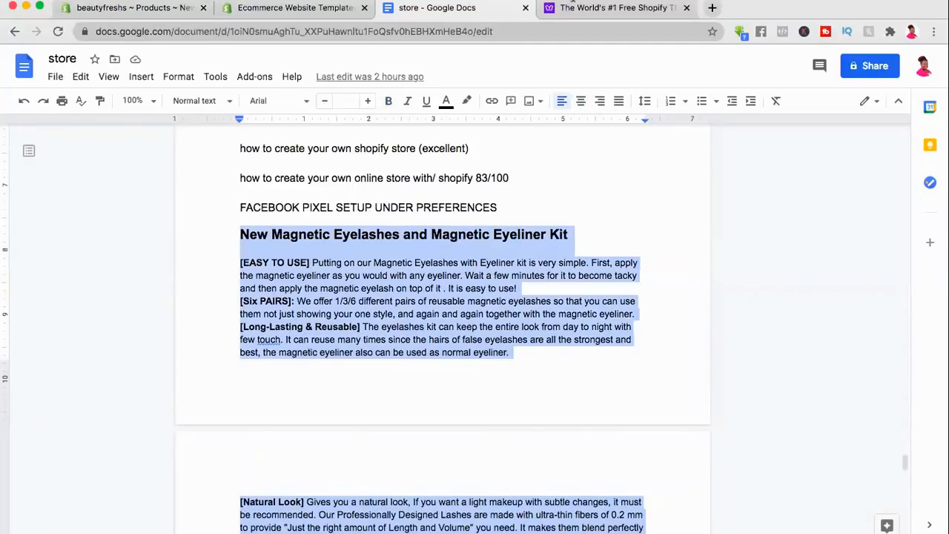
{"action": "left_click", "coordinate": [152, 9]}
{"action": "left_click", "coordinate": [371, 299]}
{"action": "key", "text": "ctrl+v"}
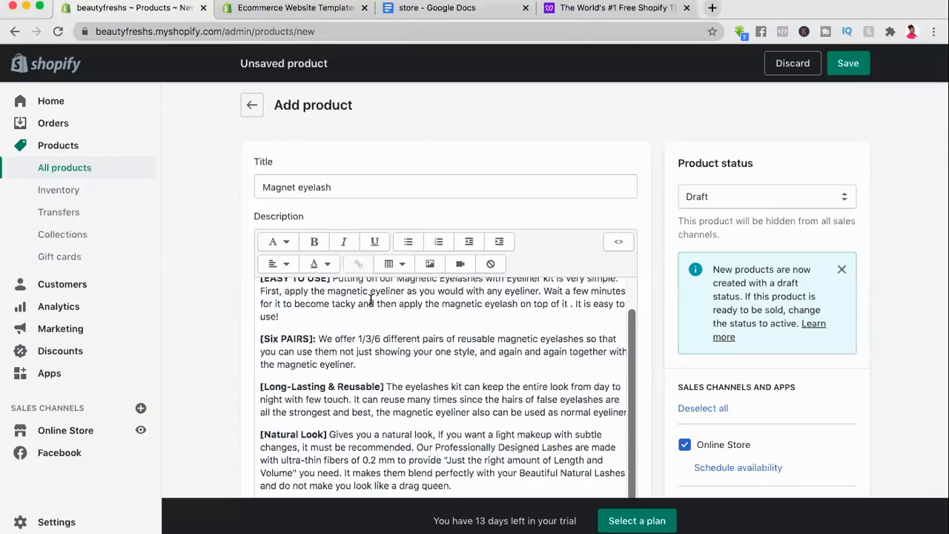
Step: Upload the image "shopify products.png" from the Downloads folder to the product's media
{"action": "scroll", "coordinate": [371, 299], "scroll_direction": "down", "scroll_amount": 5}
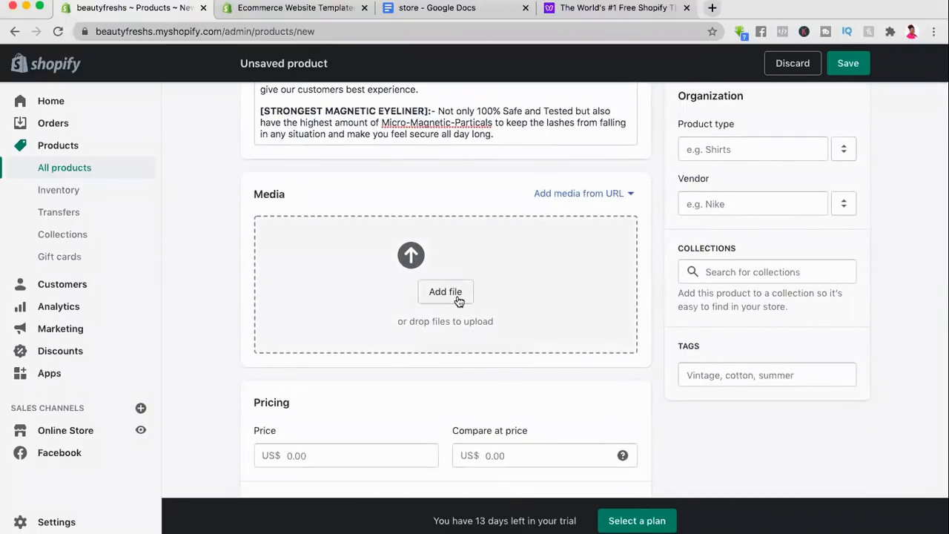
{"action": "left_click", "coordinate": [546, 221]}
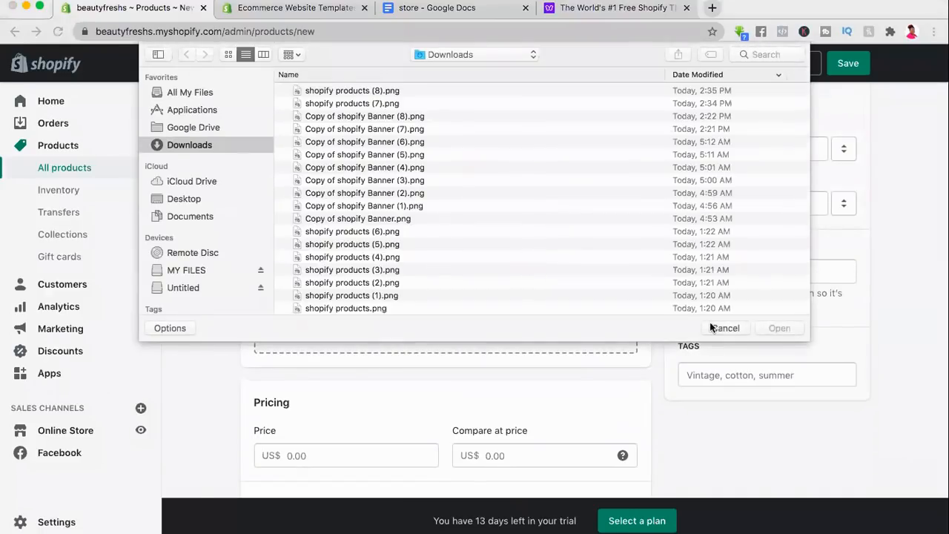
{"action": "scroll", "coordinate": [503, 229], "scroll_direction": "down", "scroll_amount": 3}
{"action": "scroll", "coordinate": [502, 229], "scroll_direction": "down", "scroll_amount": 5}
{"action": "scroll", "coordinate": [502, 228], "scroll_direction": "up", "scroll_amount": 4}
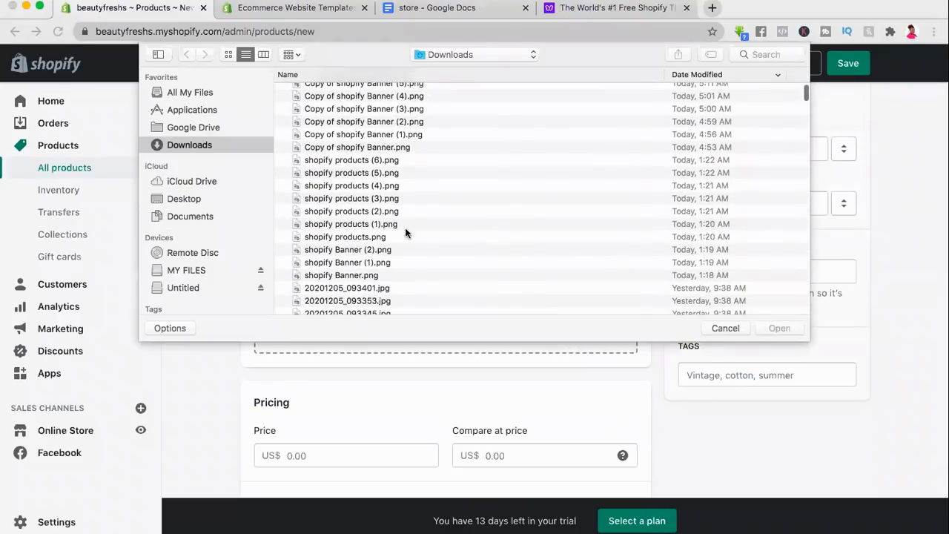
{"action": "left_click", "coordinate": [378, 224]}
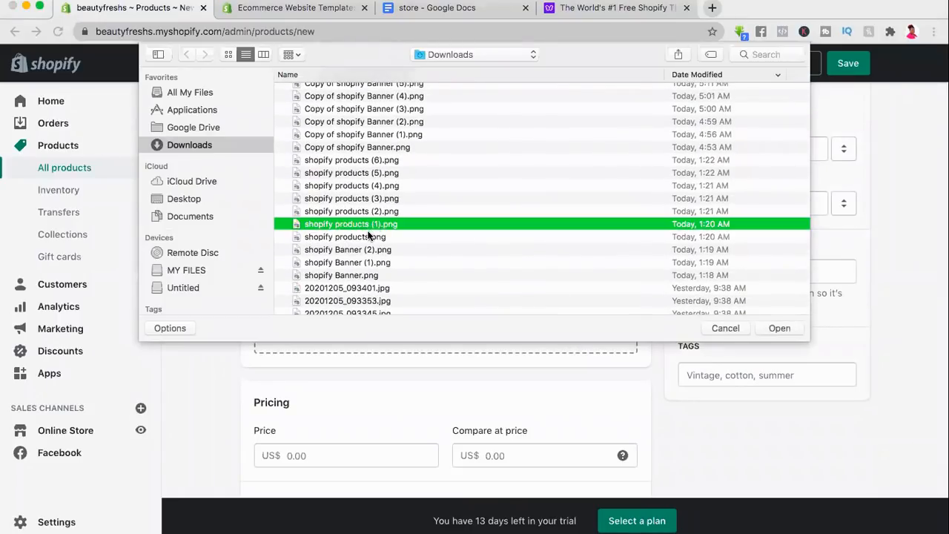
{"action": "left_click", "coordinate": [369, 235]}
{"action": "left_click", "coordinate": [788, 328]}
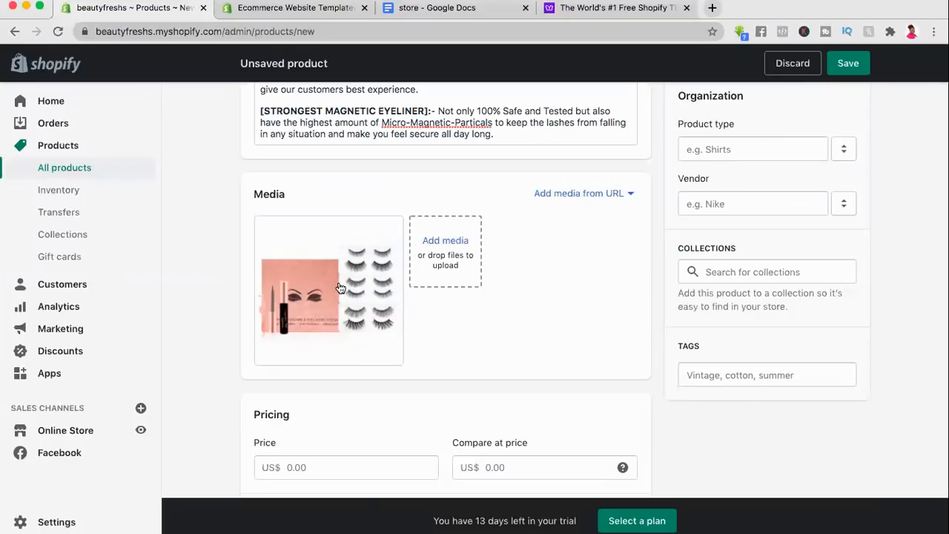
Step: Set the product's price to US$ 25.00 and its compare at price to US$ 35.00
{"action": "scroll", "coordinate": [500, 340], "scroll_direction": "down", "scroll_amount": 2}
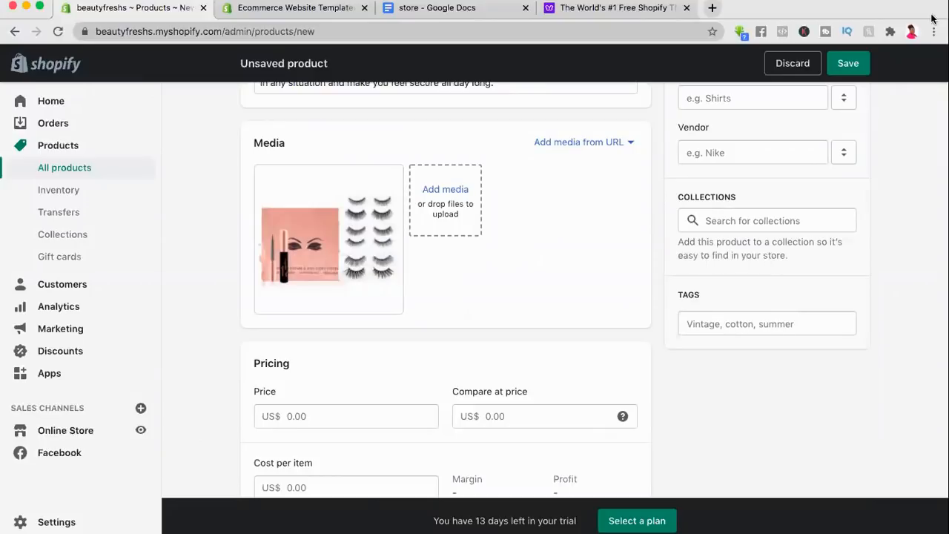
{"action": "scroll", "coordinate": [524, 270], "scroll_direction": "down", "scroll_amount": 5}
{"action": "scroll", "coordinate": [333, 263], "scroll_direction": "up", "scroll_amount": 2}
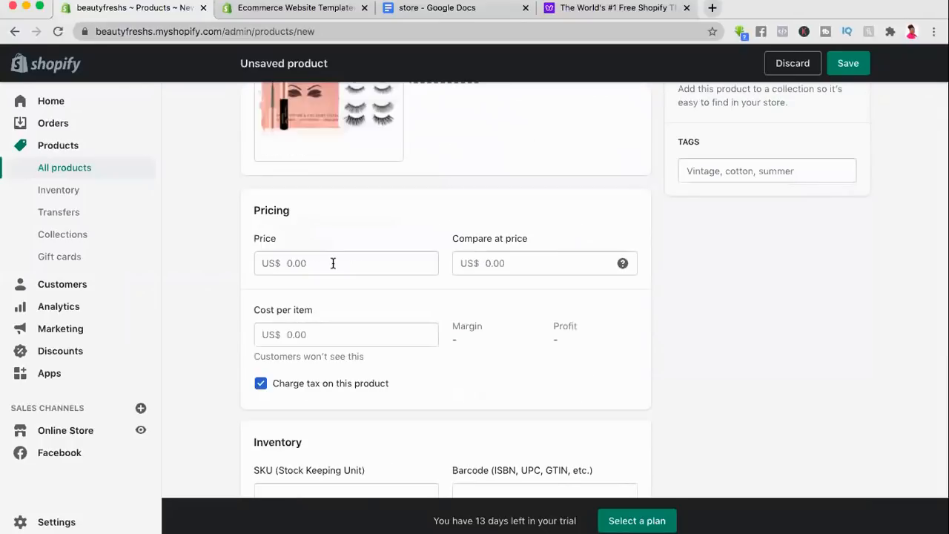
{"action": "left_click", "coordinate": [333, 263]}
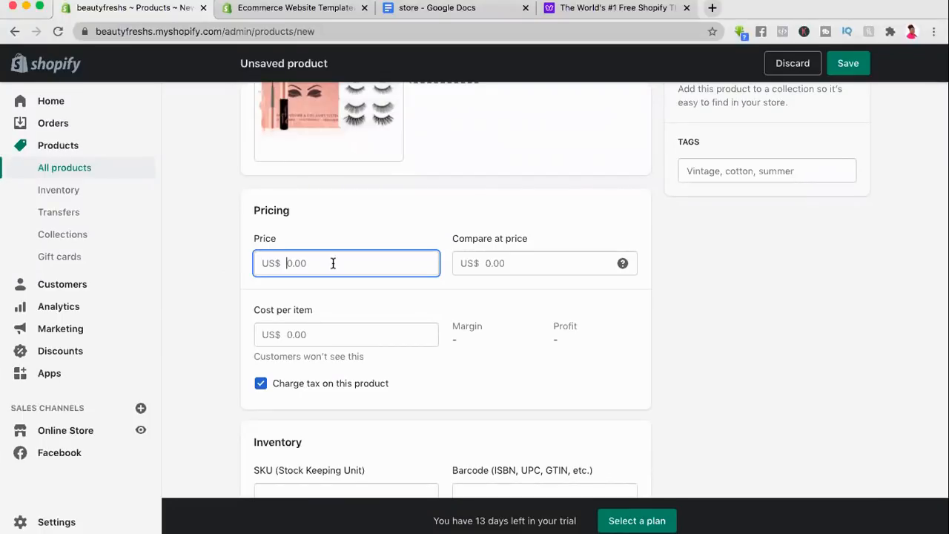
{"action": "type", "text": "25"}
{"action": "left_click", "coordinate": [519, 261]}
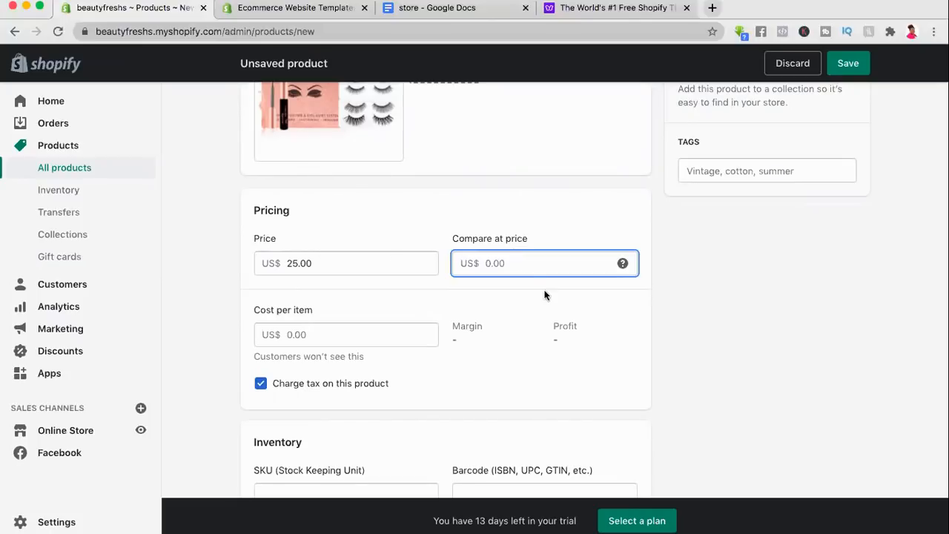
{"action": "type", "text": "2"}
{"action": "key", "text": "BackSpace"}
{"action": "type", "text": "35"}
{"action": "left_click", "coordinate": [593, 321]}
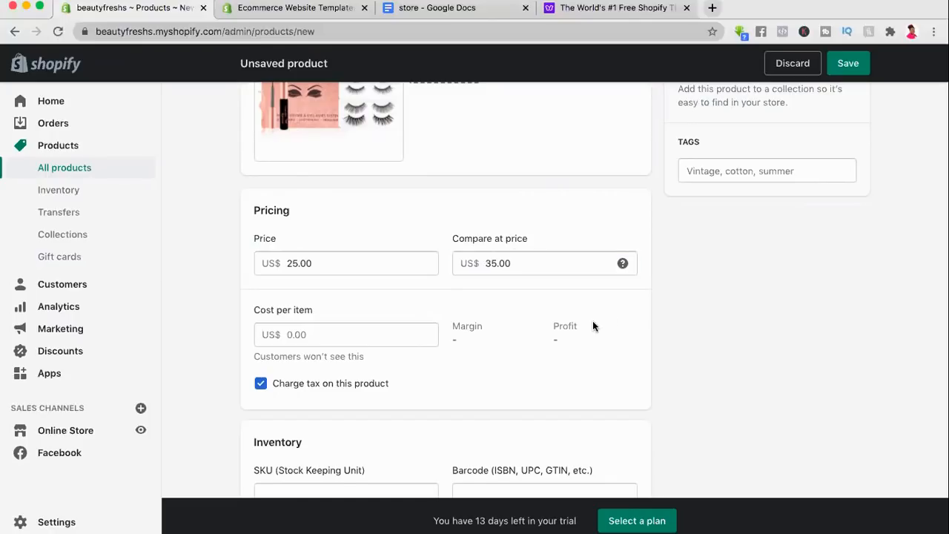
Step: Set the product's available inventory quantity to 1000
{"action": "scroll", "coordinate": [542, 362], "scroll_direction": "down", "scroll_amount": 1}
{"action": "scroll", "coordinate": [541, 362], "scroll_direction": "down", "scroll_amount": 2}
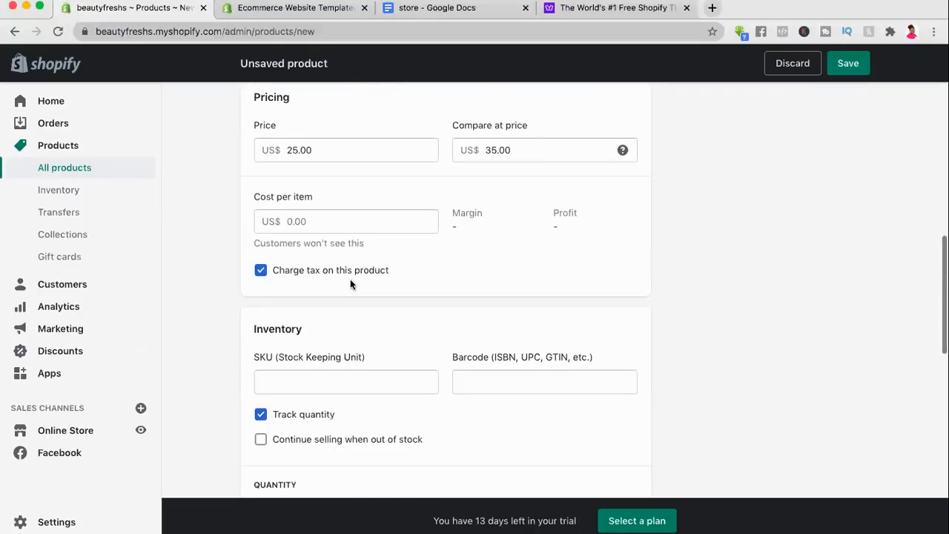
{"action": "scroll", "coordinate": [490, 323], "scroll_direction": "down", "scroll_amount": 3}
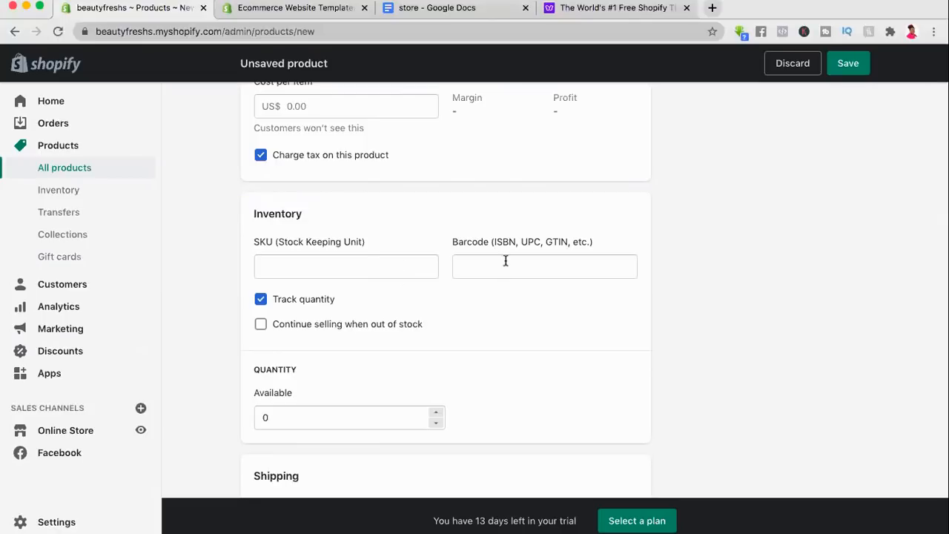
{"action": "scroll", "coordinate": [505, 260], "scroll_direction": "down", "scroll_amount": 2}
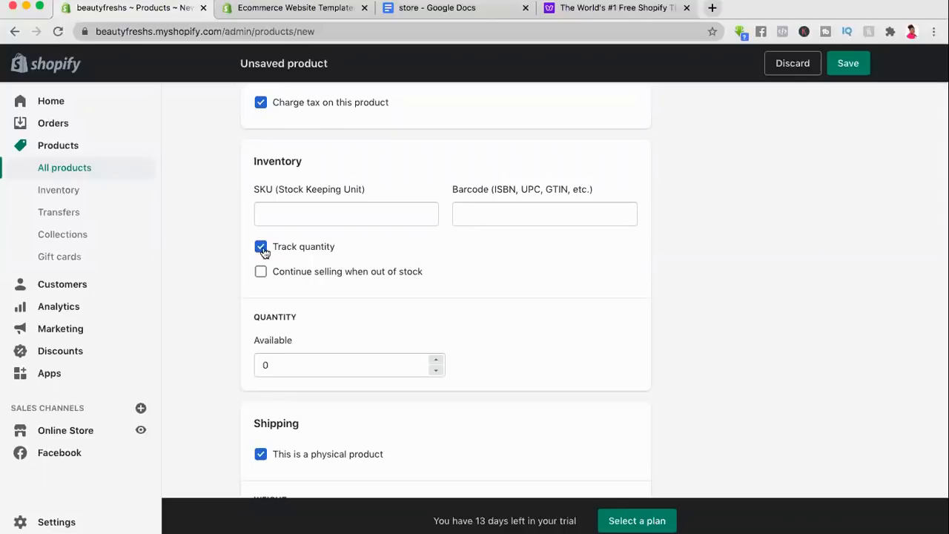
{"action": "left_click", "coordinate": [314, 362]}
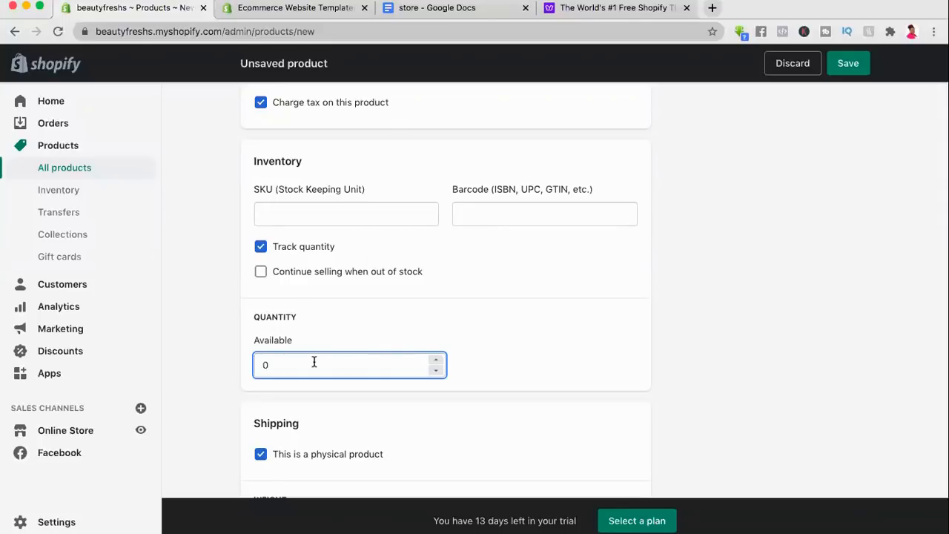
{"action": "key", "text": "BackSpace"}
{"action": "type", "text": "1000"}
{"action": "left_click", "coordinate": [531, 336]}
Step: Review the product's pricing and inventory entries, then examine the shipping, weight and customs information settings
{"action": "scroll", "coordinate": [532, 340], "scroll_direction": "down", "scroll_amount": 3}
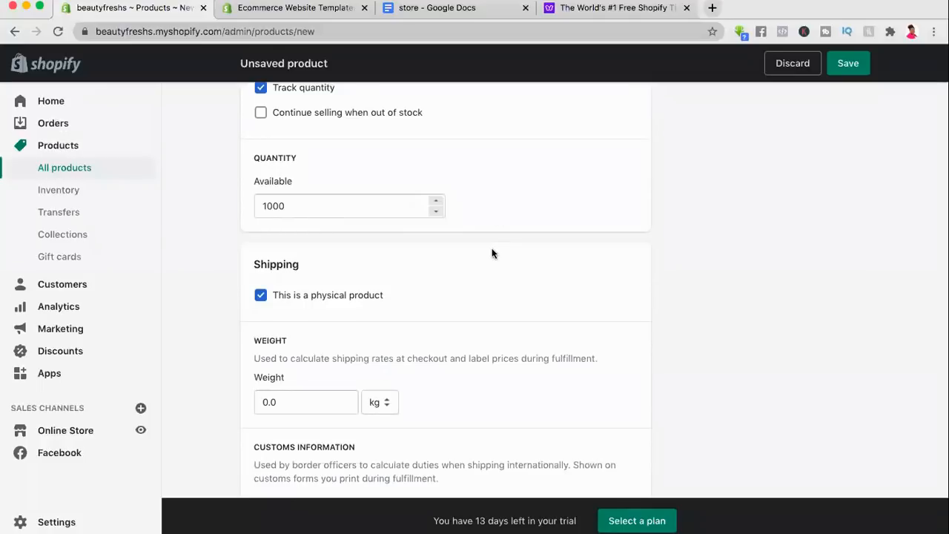
{"action": "scroll", "coordinate": [492, 253], "scroll_direction": "up", "scroll_amount": 3}
{"action": "scroll", "coordinate": [492, 253], "scroll_direction": "up", "scroll_amount": 1}
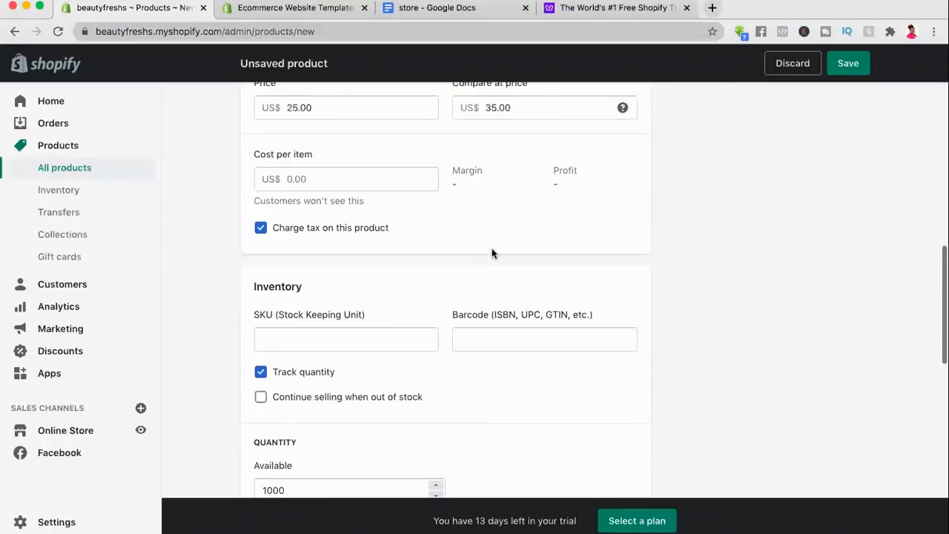
{"action": "scroll", "coordinate": [492, 253], "scroll_direction": "up", "scroll_amount": 1}
{"action": "scroll", "coordinate": [492, 253], "scroll_direction": "up", "scroll_amount": 2}
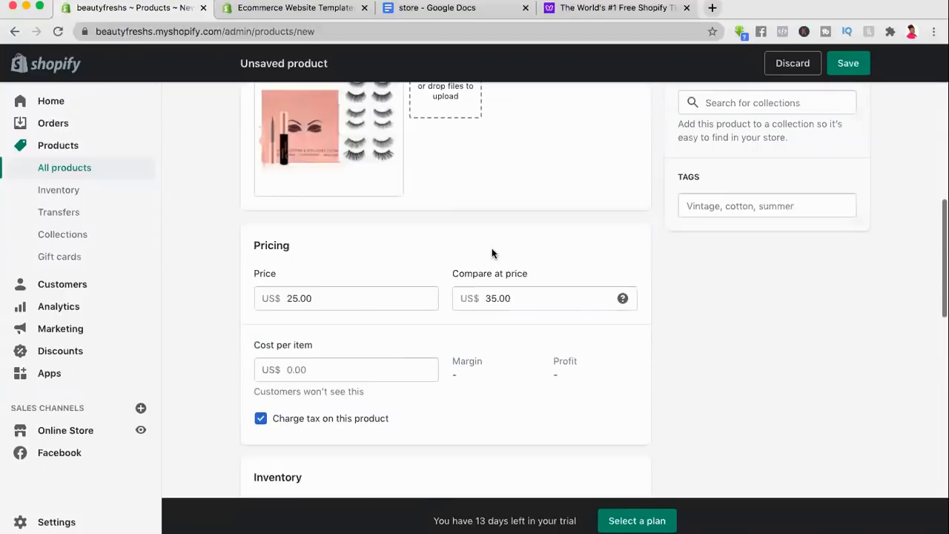
{"action": "scroll", "coordinate": [491, 253], "scroll_direction": "up", "scroll_amount": 2}
{"action": "scroll", "coordinate": [492, 253], "scroll_direction": "down", "scroll_amount": 7}
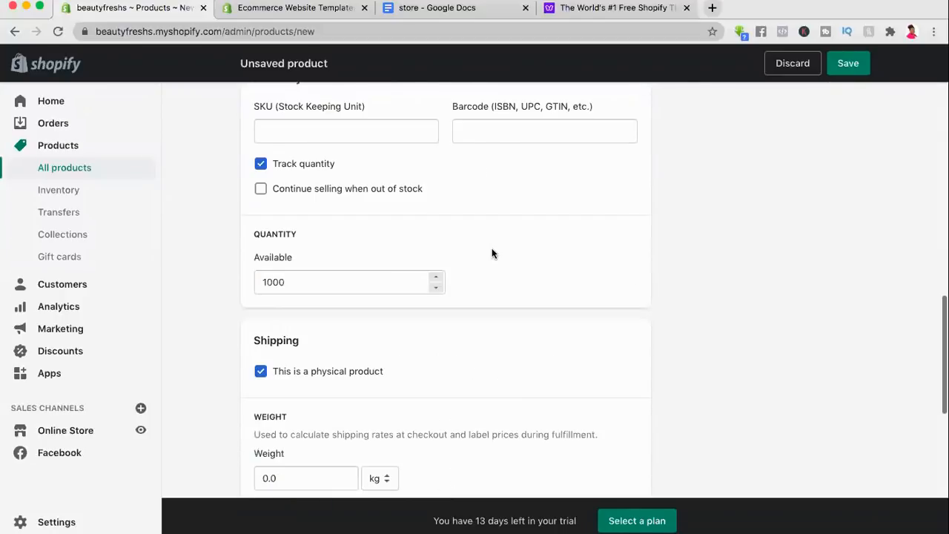
{"action": "scroll", "coordinate": [492, 254], "scroll_direction": "down", "scroll_amount": 2}
{"action": "scroll", "coordinate": [417, 254], "scroll_direction": "down", "scroll_amount": 1}
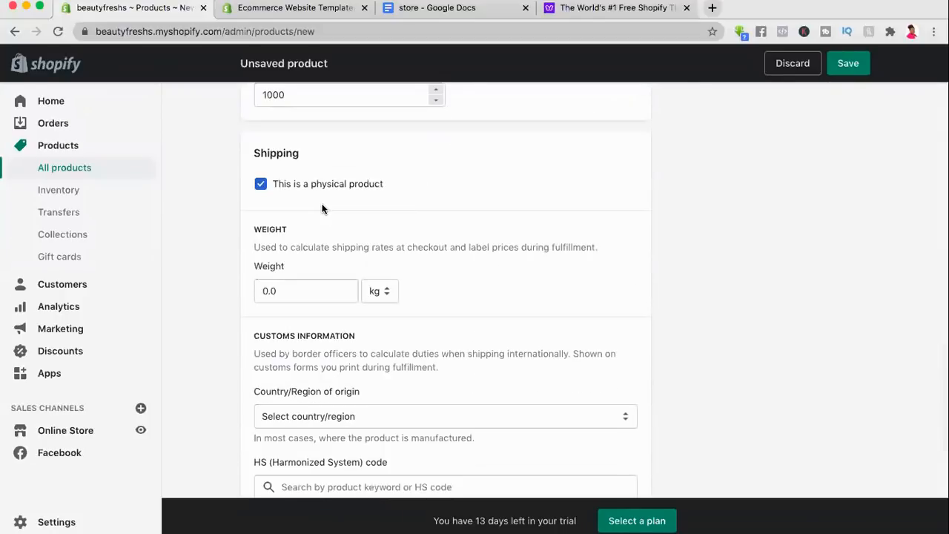
{"action": "scroll", "coordinate": [434, 256], "scroll_direction": "down", "scroll_amount": 2}
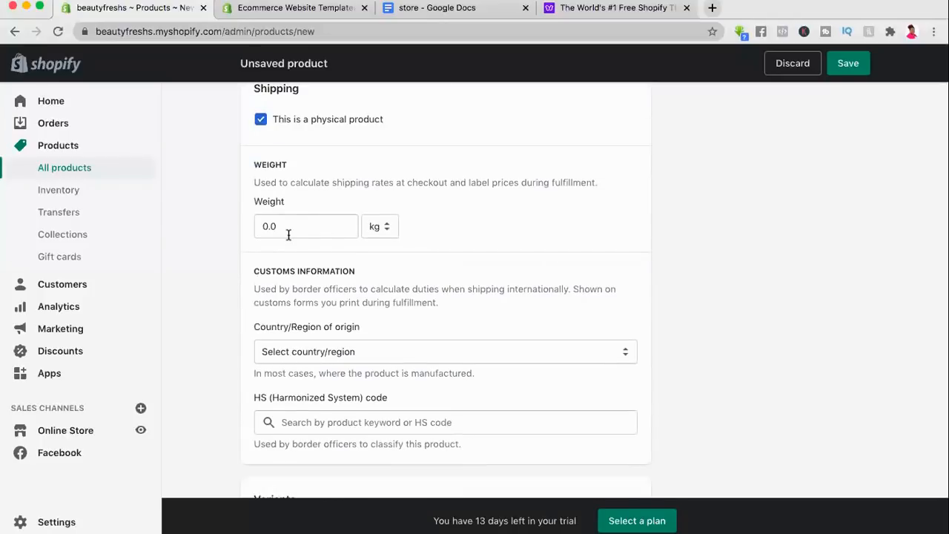
{"action": "scroll", "coordinate": [380, 342], "scroll_direction": "down", "scroll_amount": 3}
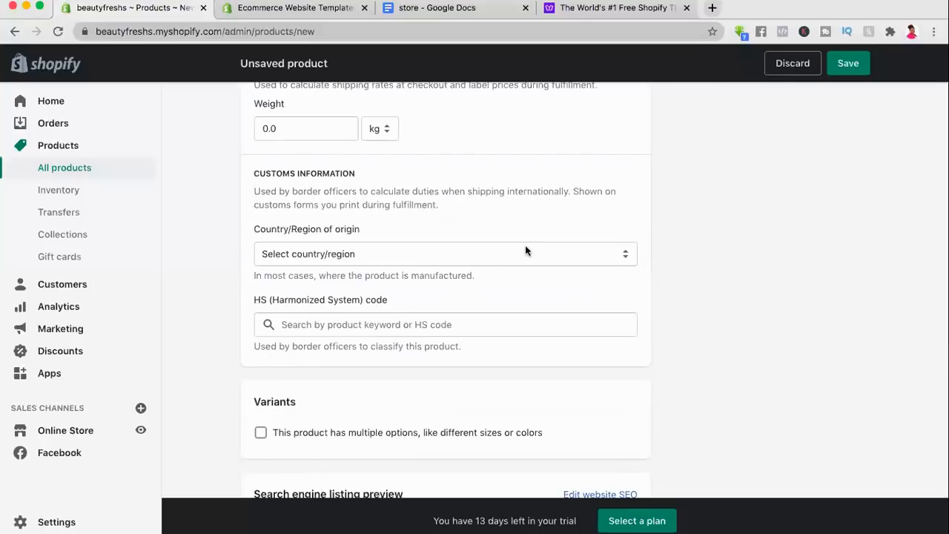
{"action": "scroll", "coordinate": [552, 283], "scroll_direction": "down", "scroll_amount": 1}
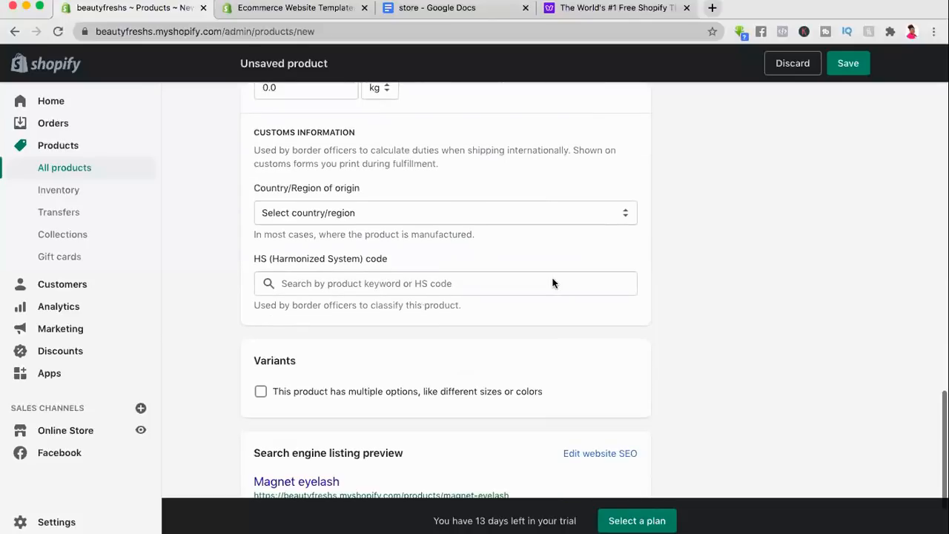
Step: Mark the product as having multiple options, like different sizes or colors
{"action": "scroll", "coordinate": [553, 283], "scroll_direction": "down", "scroll_amount": 2}
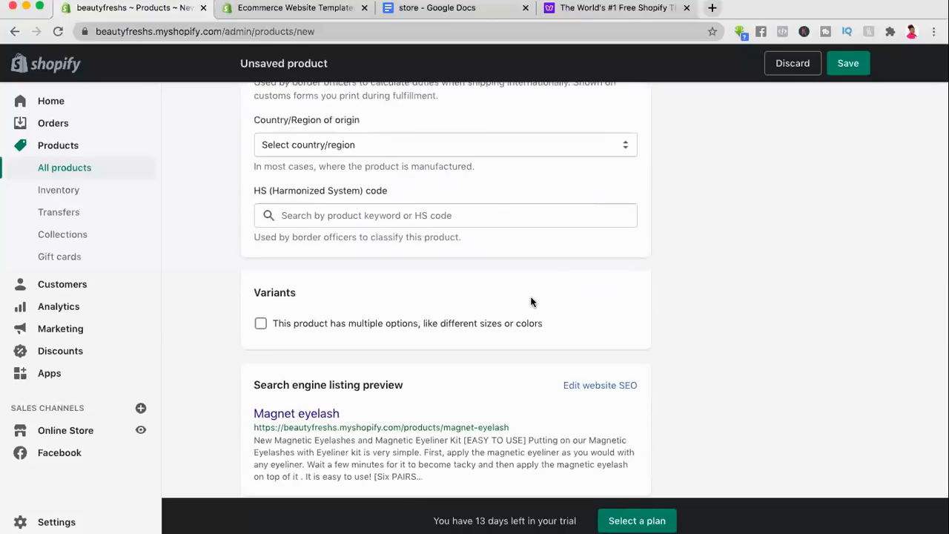
{"action": "scroll", "coordinate": [531, 302], "scroll_direction": "down", "scroll_amount": 2}
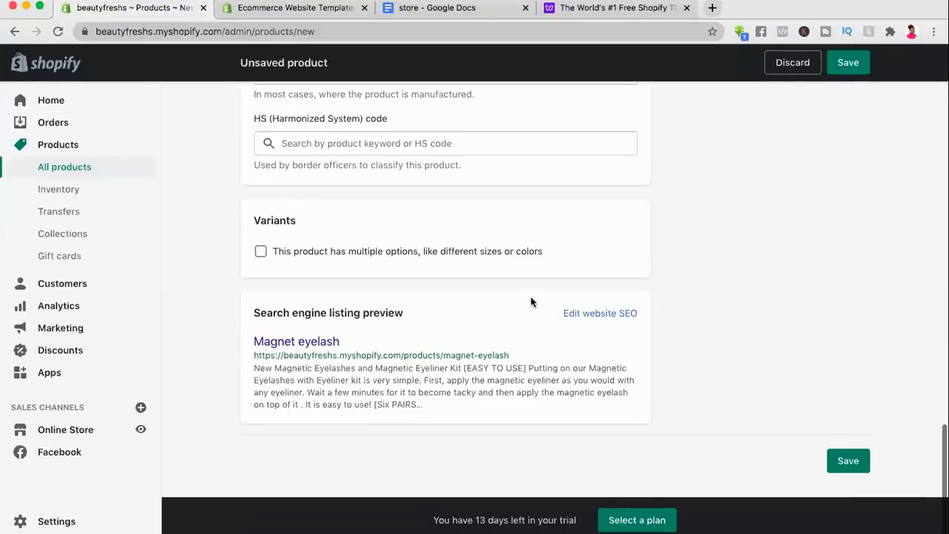
{"action": "left_click", "coordinate": [260, 253]}
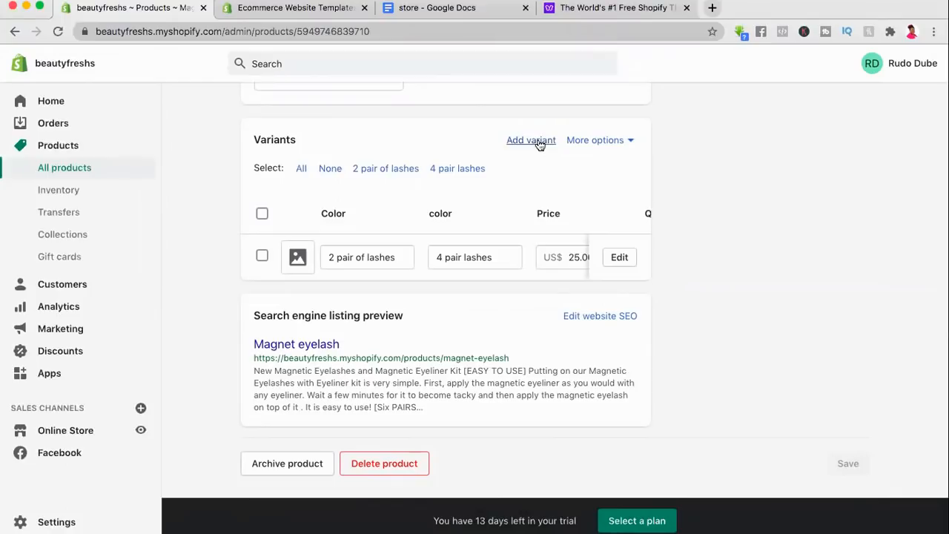
Step: Start a new variant of Magnet eyelash with the first color option "2 pairs" and the second "black"
{"action": "left_click", "coordinate": [540, 144]}
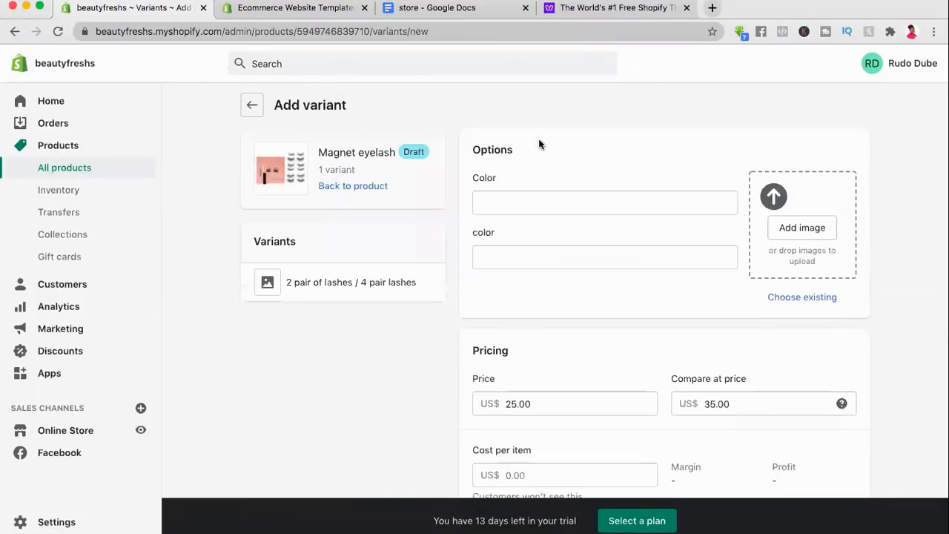
{"action": "left_click", "coordinate": [540, 203]}
{"action": "type", "text": "2 pairs"}
{"action": "left_click", "coordinate": [554, 265]}
{"action": "type", "text": "black"}
Step: Set the new variant's available quantity to 1000 and save the variant
{"action": "scroll", "coordinate": [605, 309], "scroll_direction": "down", "scroll_amount": 3}
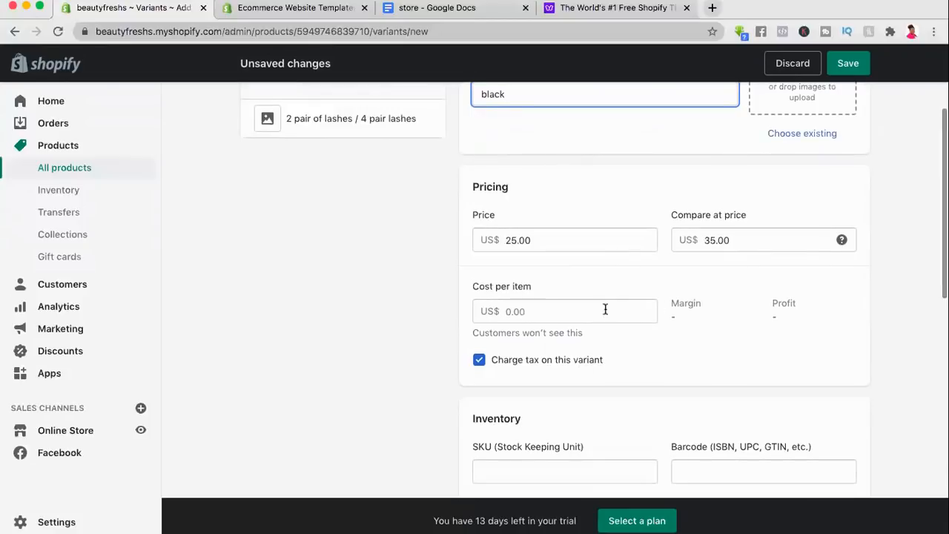
{"action": "scroll", "coordinate": [634, 378], "scroll_direction": "down", "scroll_amount": 5}
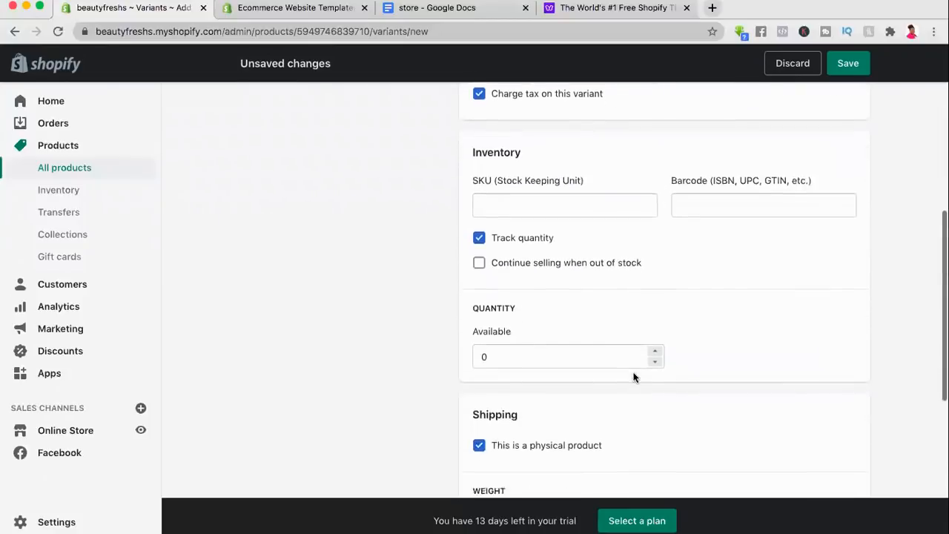
{"action": "scroll", "coordinate": [634, 378], "scroll_direction": "down", "scroll_amount": 4}
{"action": "left_click", "coordinate": [562, 138]}
{"action": "key", "text": "BackSpace"}
{"action": "type", "text": "1000"}
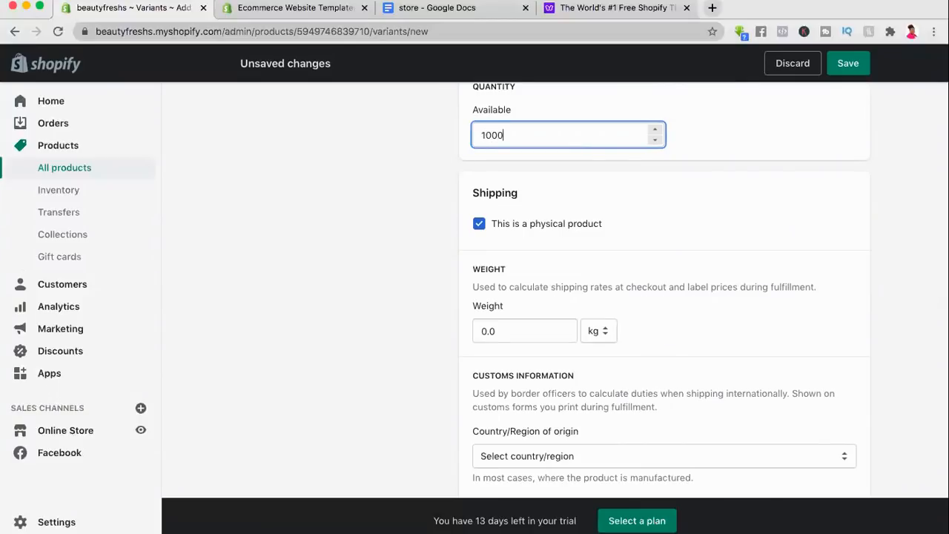
{"action": "left_click", "coordinate": [786, 185]}
{"action": "scroll", "coordinate": [764, 223], "scroll_direction": "down", "scroll_amount": 3}
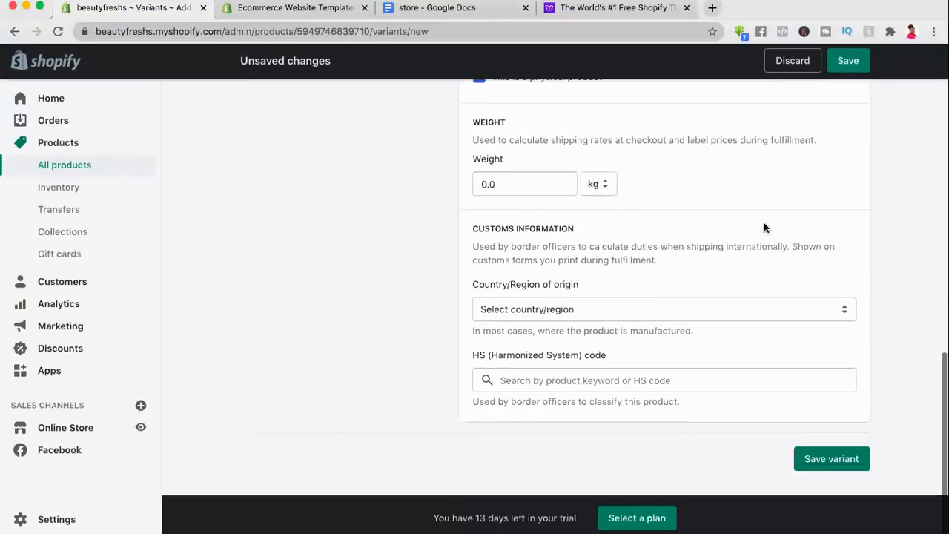
{"action": "left_click", "coordinate": [828, 467]}
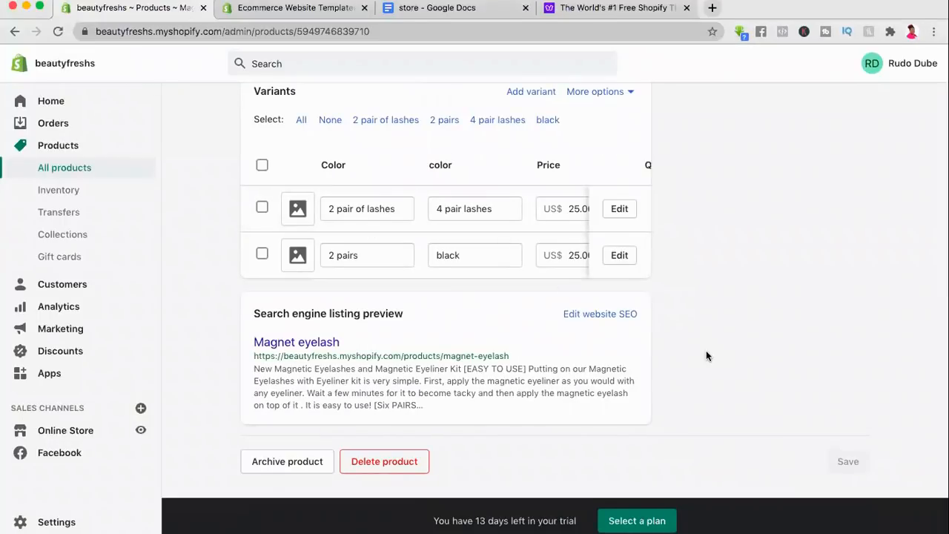
Step: Open the product's website SEO for editing and examine its page title, description and URL handle
{"action": "left_click", "coordinate": [608, 316]}
{"action": "scroll", "coordinate": [625, 349], "scroll_direction": "down", "scroll_amount": 5}
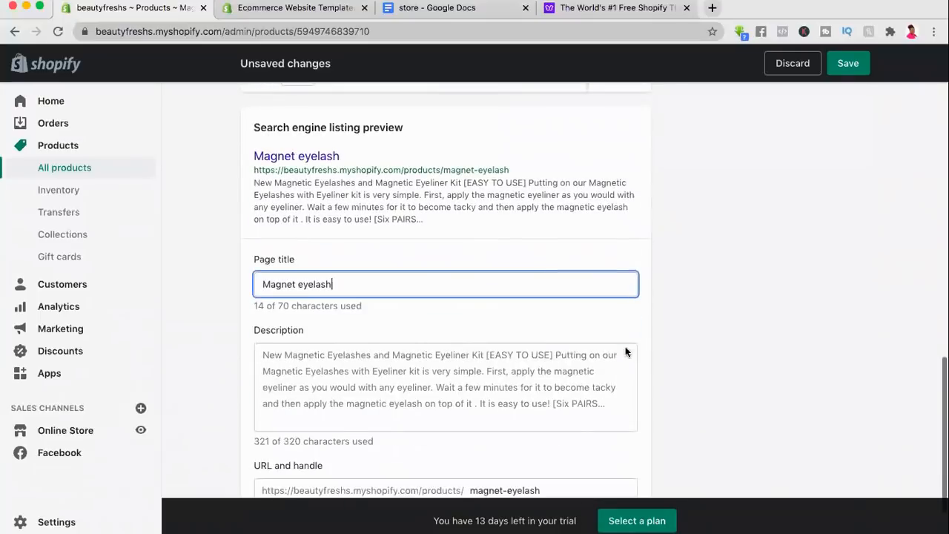
{"action": "scroll", "coordinate": [626, 346], "scroll_direction": "down", "scroll_amount": 2}
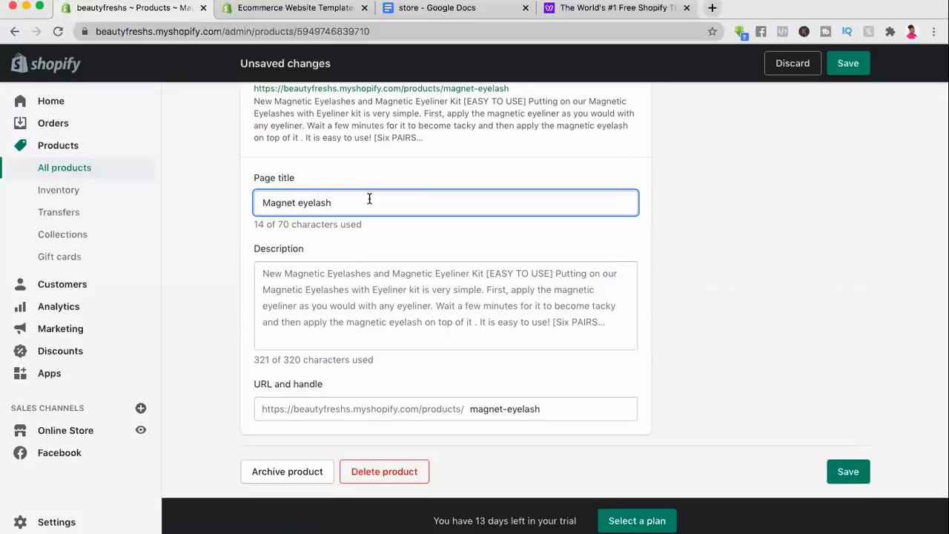
{"action": "left_click", "coordinate": [264, 287]}
{"action": "scroll", "coordinate": [298, 318], "scroll_direction": "down", "scroll_amount": 2}
{"action": "scroll", "coordinate": [299, 319], "scroll_direction": "down", "scroll_amount": 4}
{"action": "scroll", "coordinate": [298, 319], "scroll_direction": "up", "scroll_amount": 3}
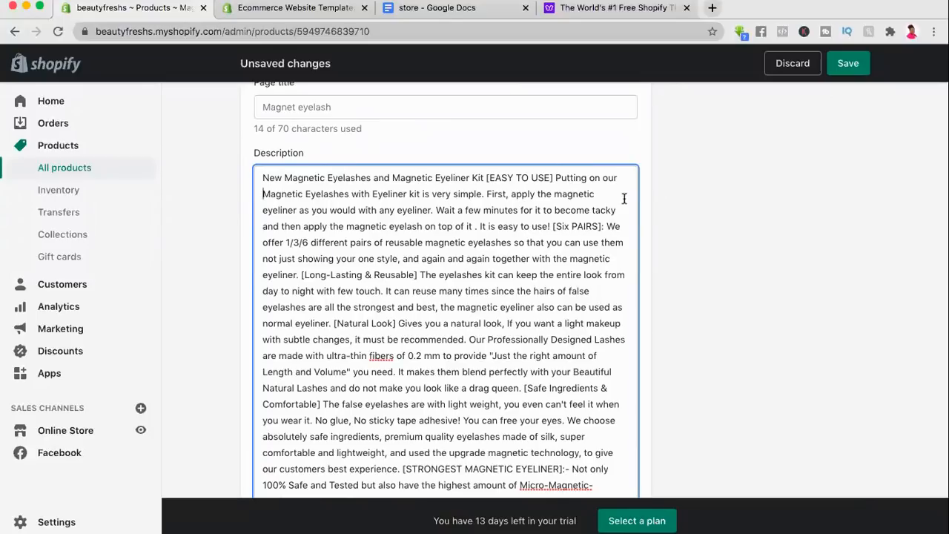
{"action": "left_click", "coordinate": [644, 145]}
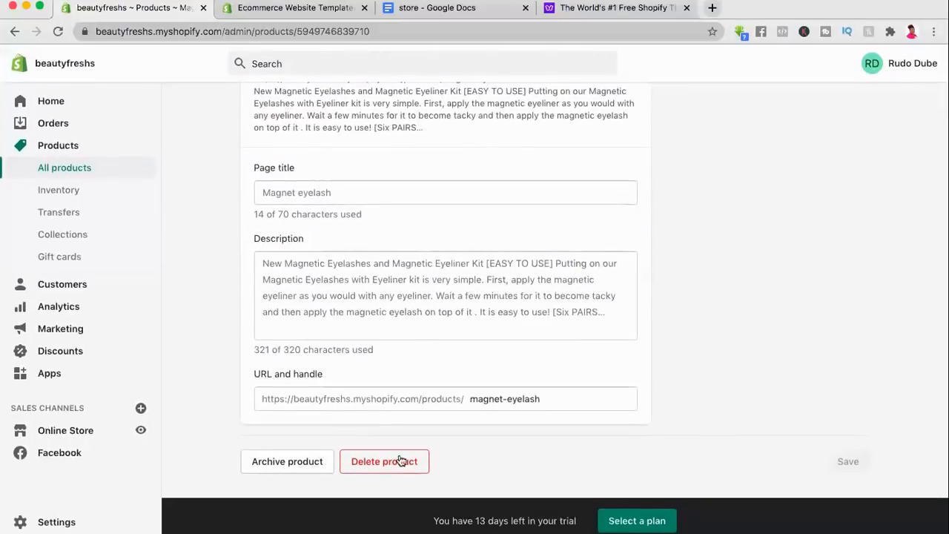
{"action": "left_click", "coordinate": [565, 393]}
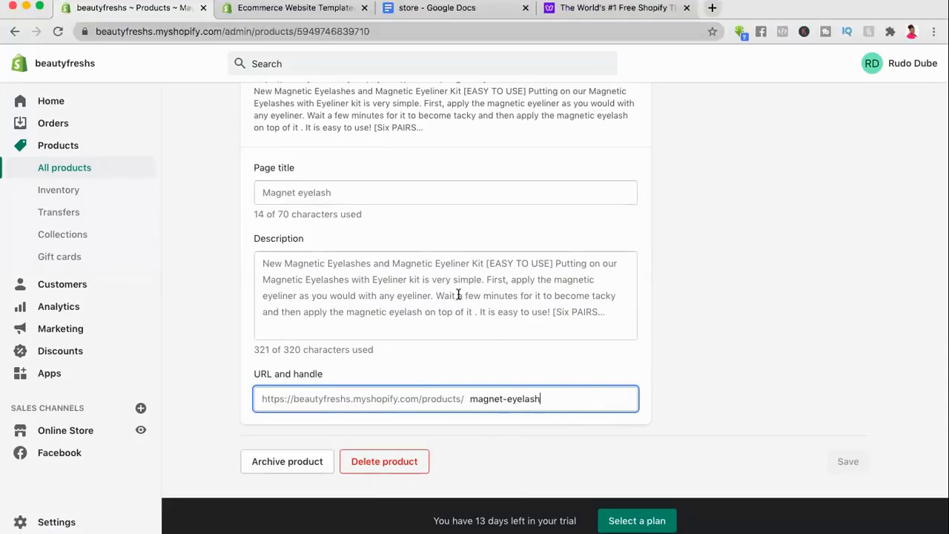
Step: Return to the products list and check the sales channels under Magnet eyelash's status
{"action": "scroll", "coordinate": [458, 292], "scroll_direction": "up", "scroll_amount": 15}
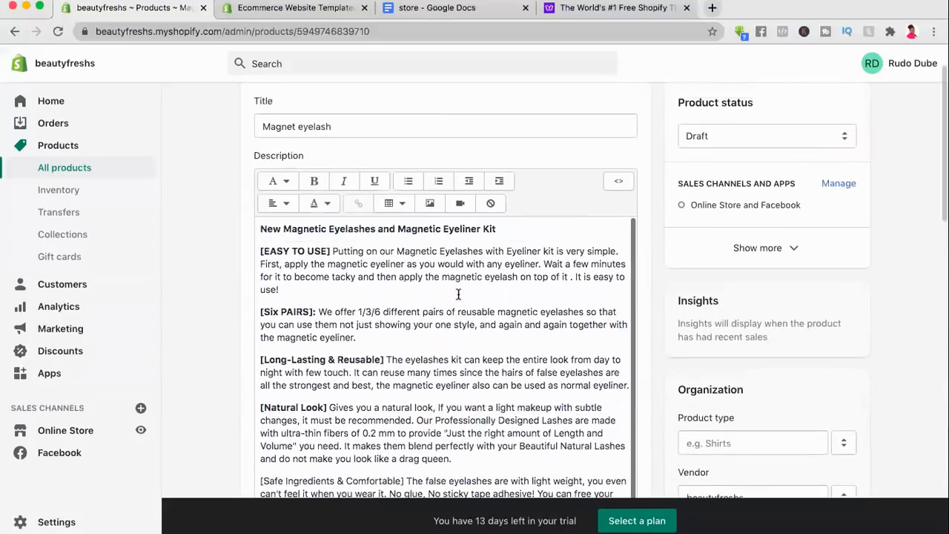
{"action": "scroll", "coordinate": [411, 121], "scroll_direction": "up", "scroll_amount": 2}
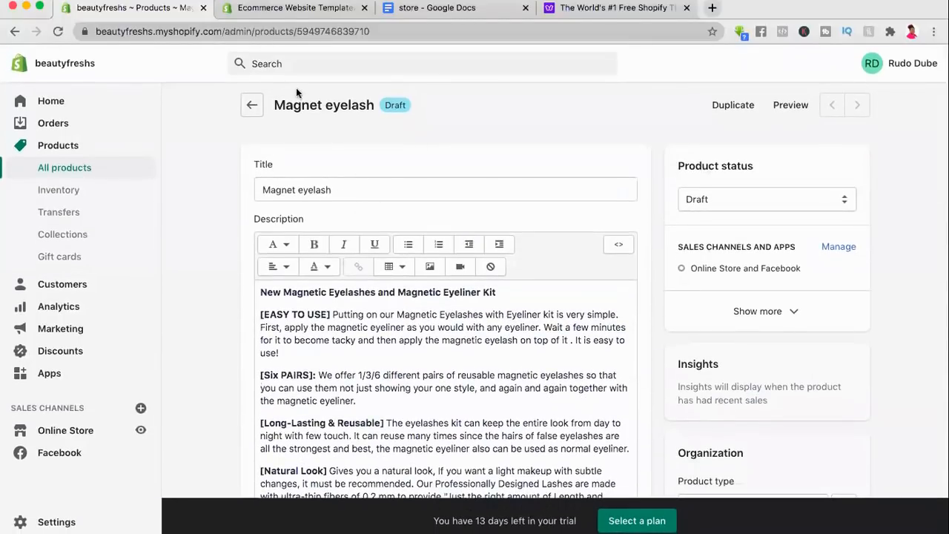
{"action": "left_click", "coordinate": [252, 104]}
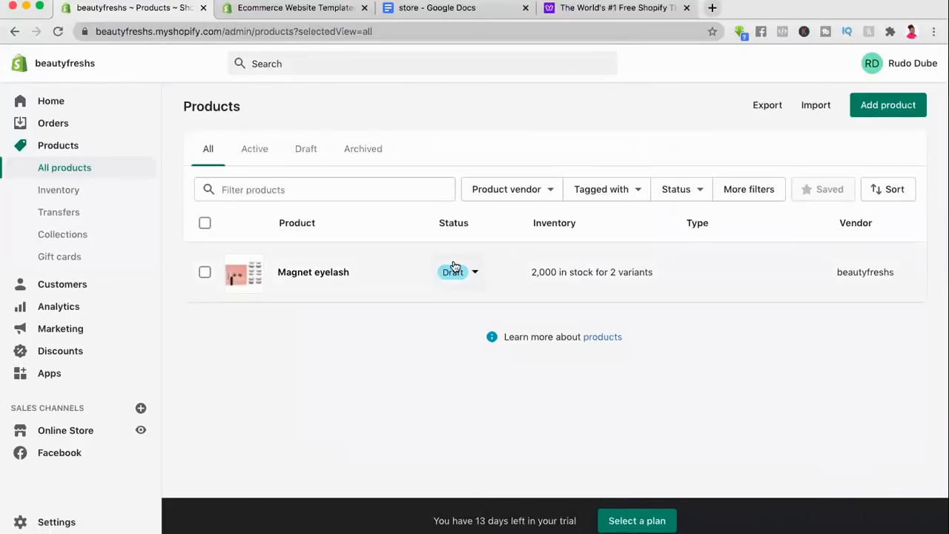
{"action": "left_click", "coordinate": [457, 271]}
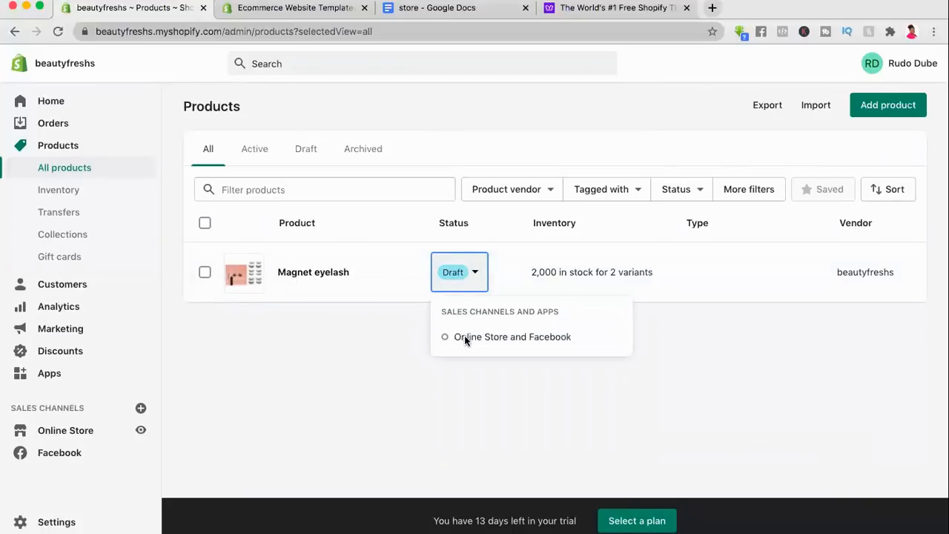
{"action": "left_click", "coordinate": [477, 272]}
Step: Reopen the Magnet eyelash product and set its product status to Active
{"action": "left_click", "coordinate": [317, 274]}
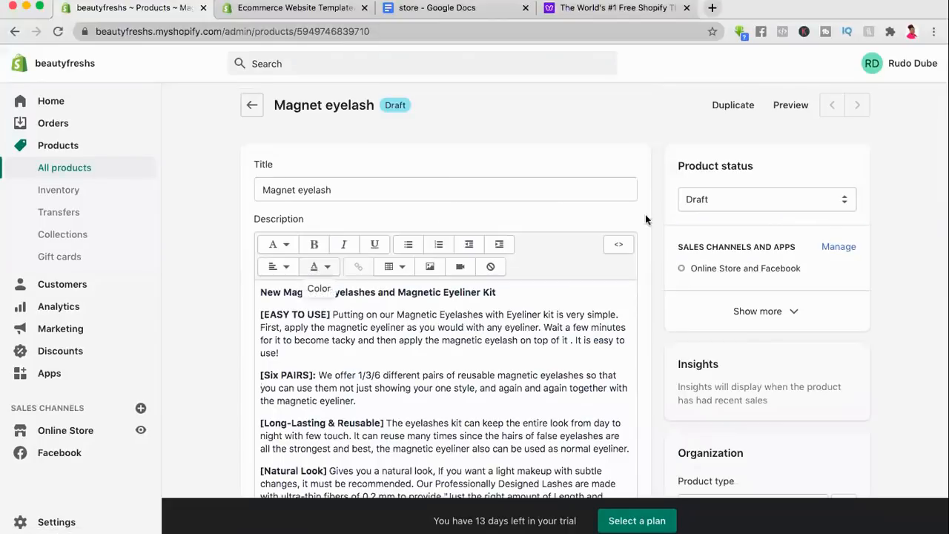
{"action": "left_click", "coordinate": [846, 195]}
{"action": "left_click", "coordinate": [820, 191]}
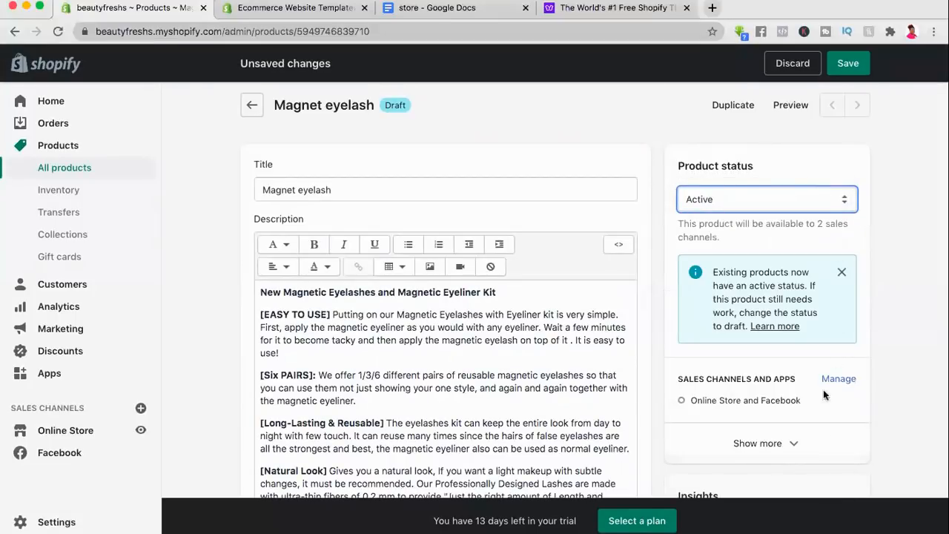
Step: Open the product's sales channels and apps selection and accept it with Online Store and Facebook selected
{"action": "scroll", "coordinate": [833, 384], "scroll_direction": "down", "scroll_amount": 3}
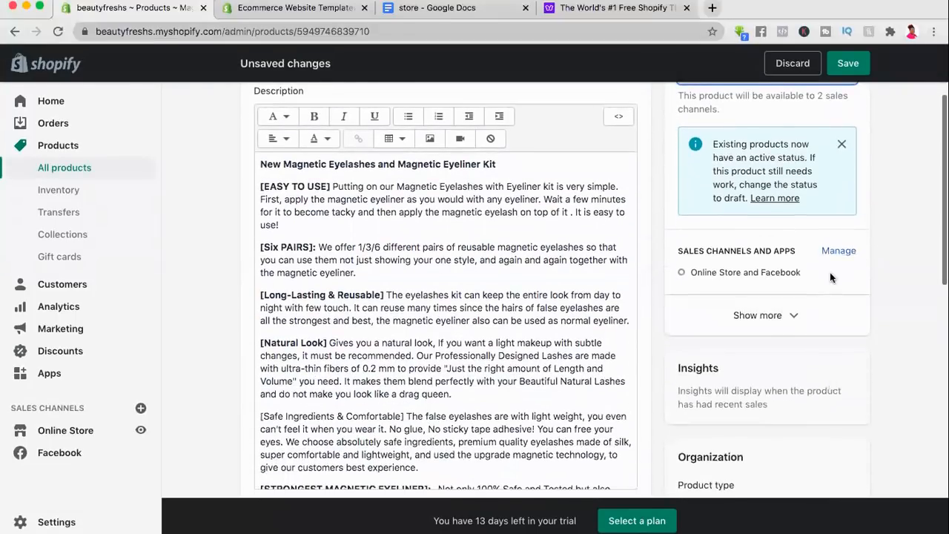
{"action": "left_click", "coordinate": [831, 251]}
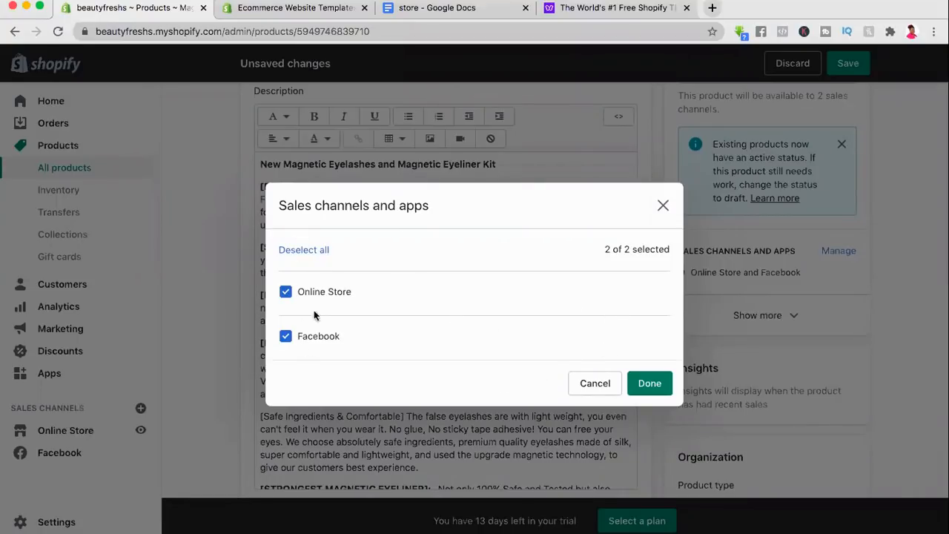
{"action": "left_click", "coordinate": [655, 385]}
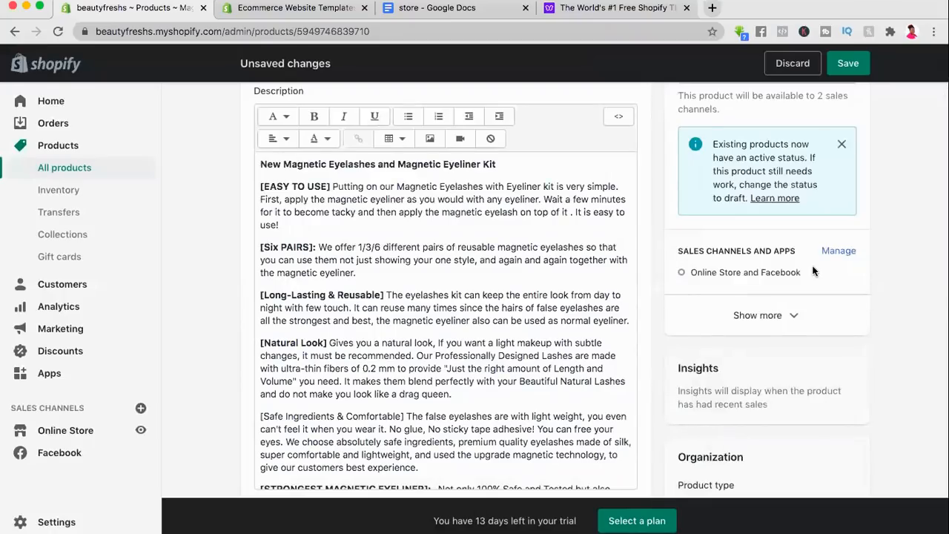
Step: Open the list of sales channels that can be added to the store and examine the channels on offer
{"action": "scroll", "coordinate": [480, 301], "scroll_direction": "down", "scroll_amount": 2}
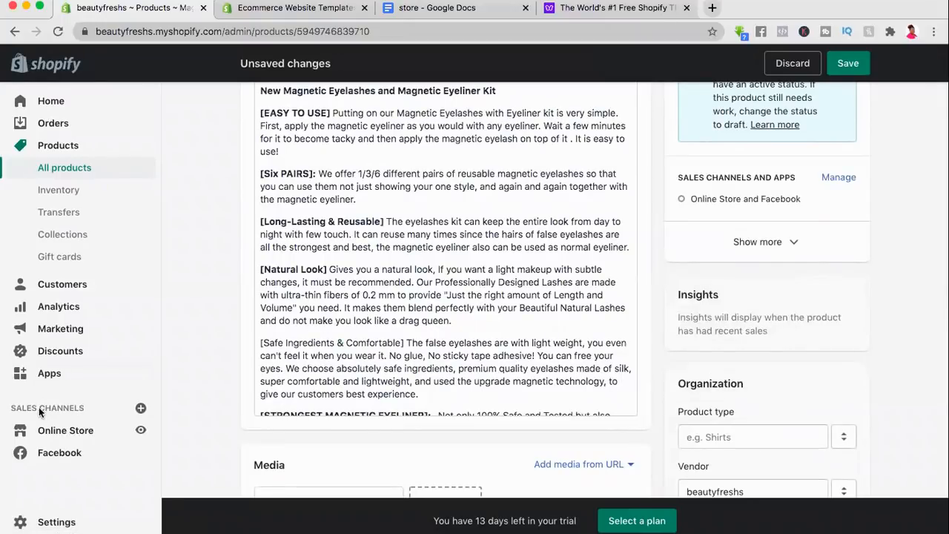
{"action": "scroll", "coordinate": [66, 413], "scroll_direction": "down", "scroll_amount": 1}
{"action": "left_click", "coordinate": [141, 408]}
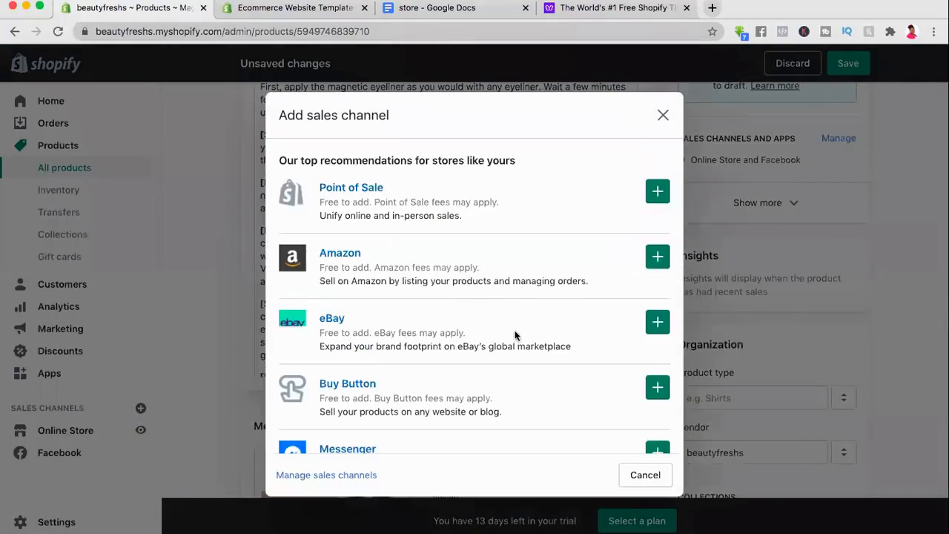
{"action": "scroll", "coordinate": [479, 352], "scroll_direction": "down", "scroll_amount": 1}
{"action": "scroll", "coordinate": [479, 352], "scroll_direction": "up", "scroll_amount": 1}
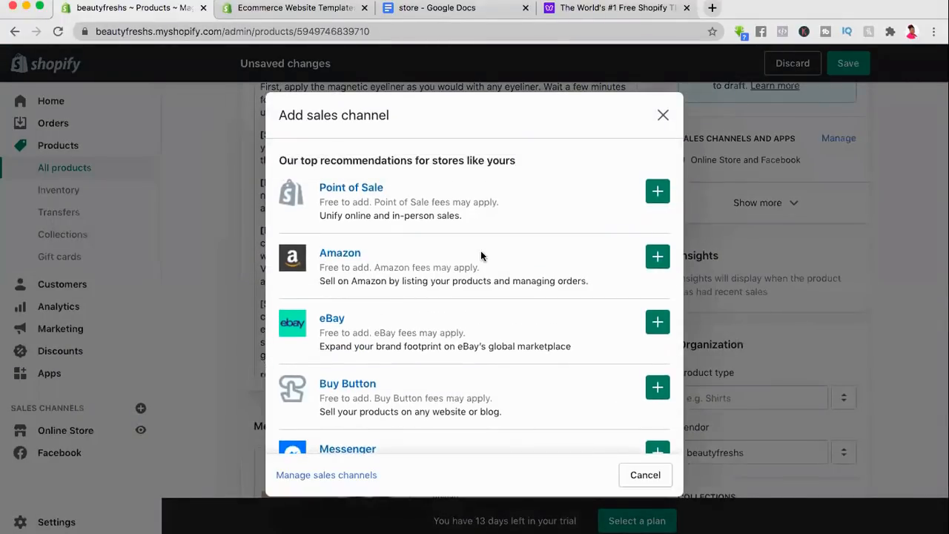
{"action": "scroll", "coordinate": [480, 251], "scroll_direction": "down", "scroll_amount": 1}
{"action": "scroll", "coordinate": [480, 251], "scroll_direction": "down", "scroll_amount": 10}
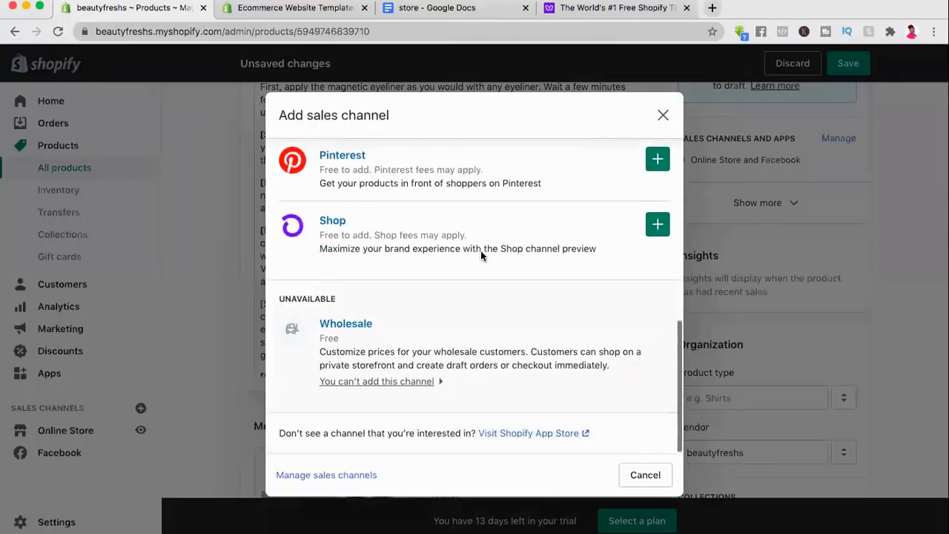
{"action": "scroll", "coordinate": [481, 250], "scroll_direction": "up", "scroll_amount": 10}
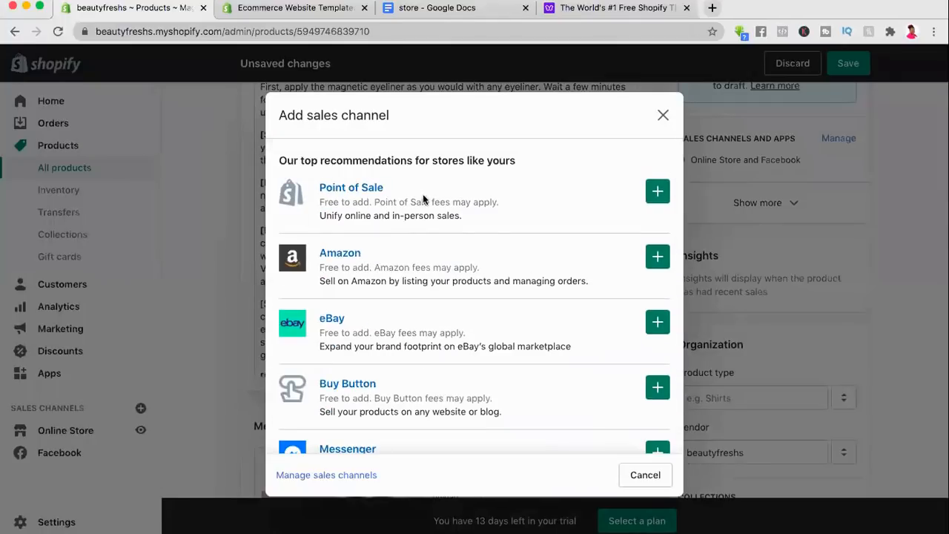
{"action": "scroll", "coordinate": [428, 249], "scroll_direction": "down", "scroll_amount": 1}
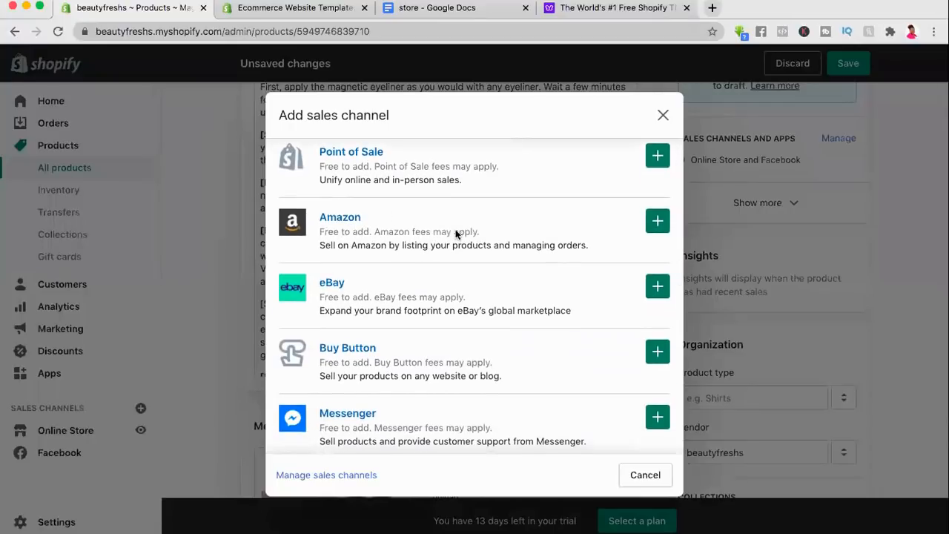
{"action": "scroll", "coordinate": [452, 251], "scroll_direction": "down", "scroll_amount": 2}
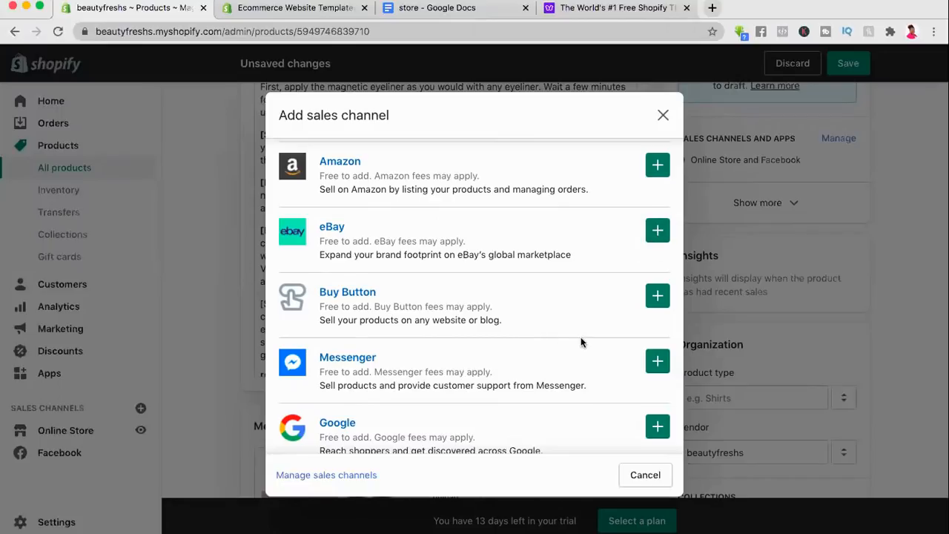
{"action": "scroll", "coordinate": [580, 337], "scroll_direction": "down", "scroll_amount": 3}
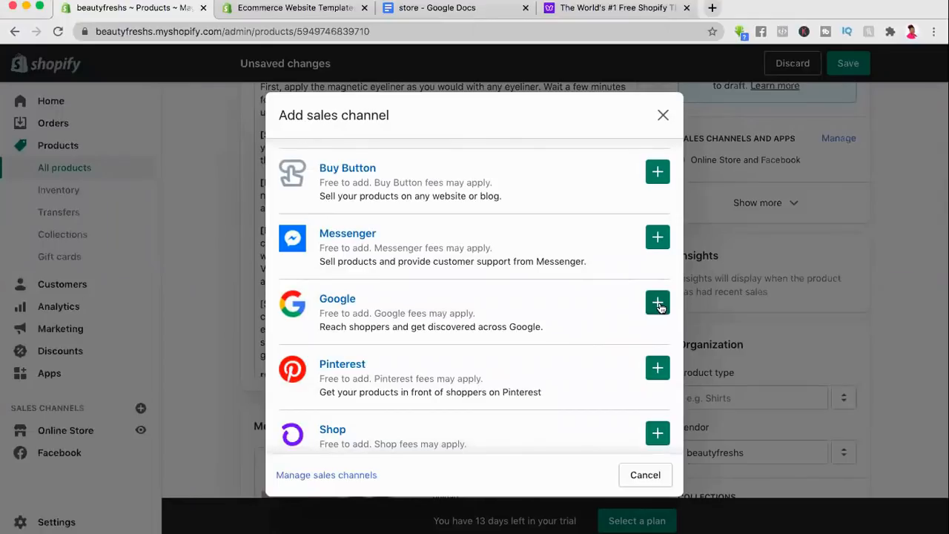
{"action": "scroll", "coordinate": [497, 371], "scroll_direction": "down", "scroll_amount": 3}
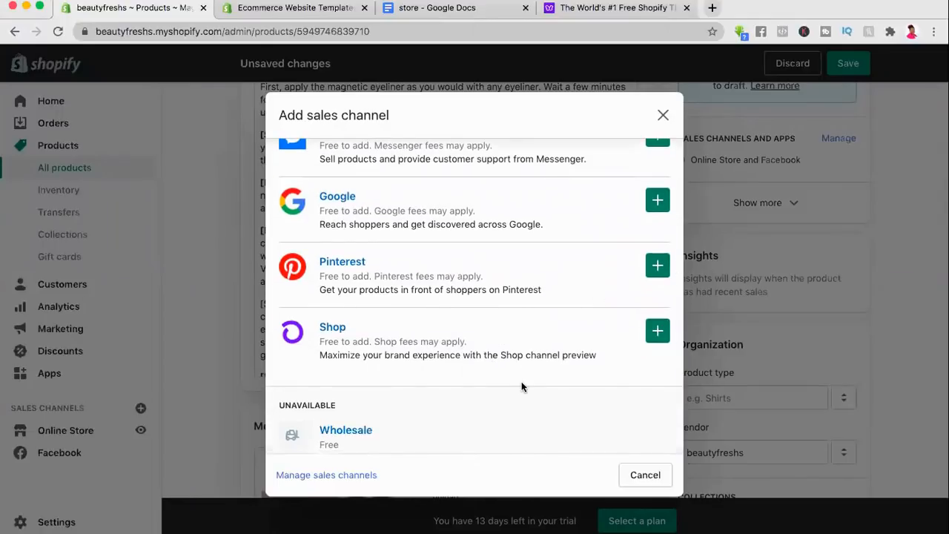
{"action": "scroll", "coordinate": [521, 383], "scroll_direction": "up", "scroll_amount": 3}
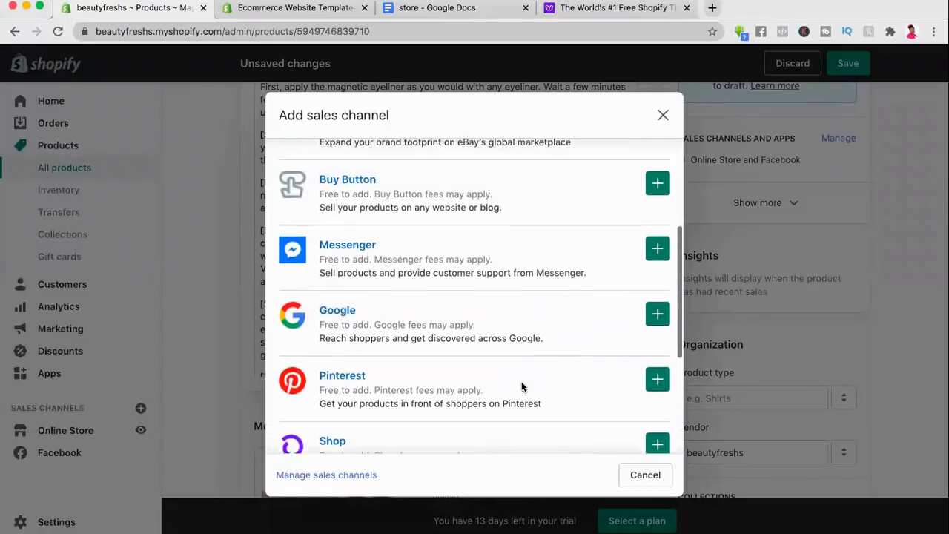
{"action": "left_click", "coordinate": [657, 319]}
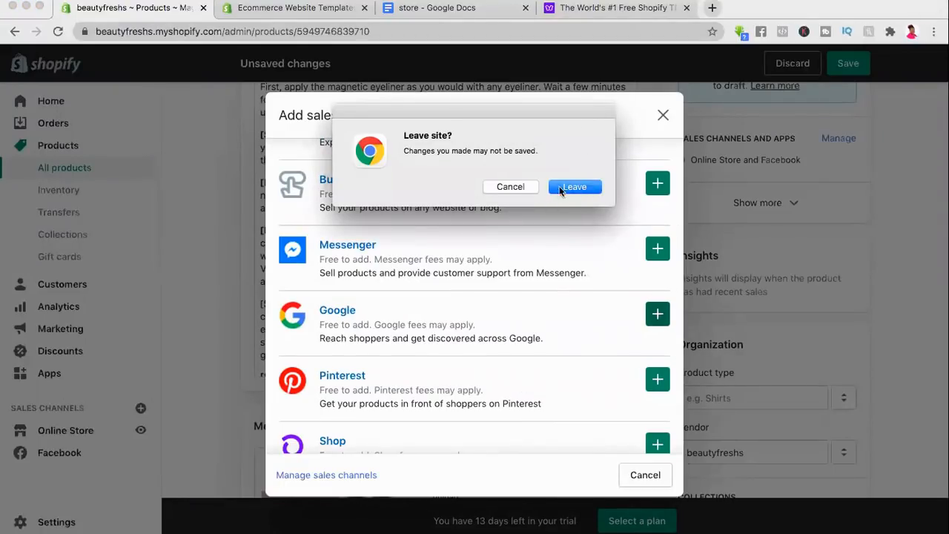
{"action": "left_click", "coordinate": [512, 186]}
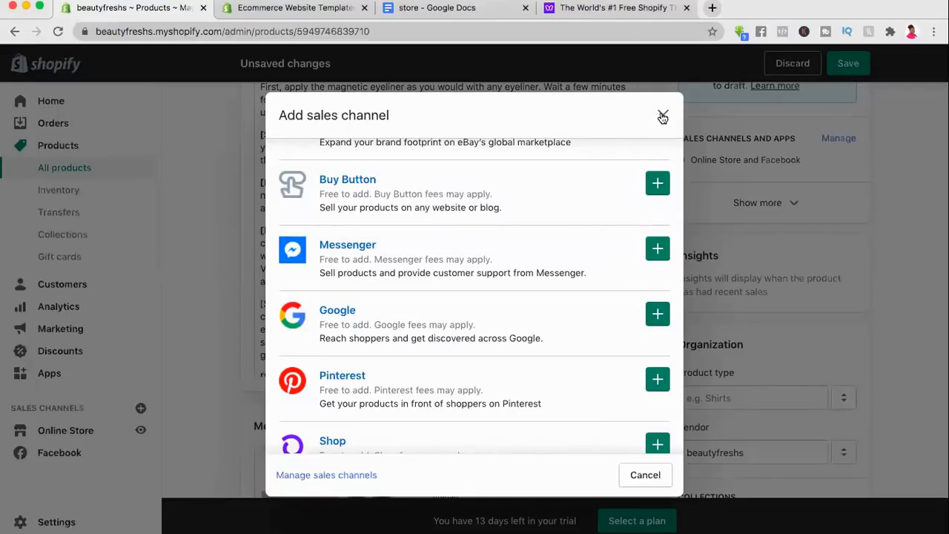
{"action": "left_click", "coordinate": [663, 116]}
{"action": "scroll", "coordinate": [844, 187], "scroll_direction": "up", "scroll_amount": 2}
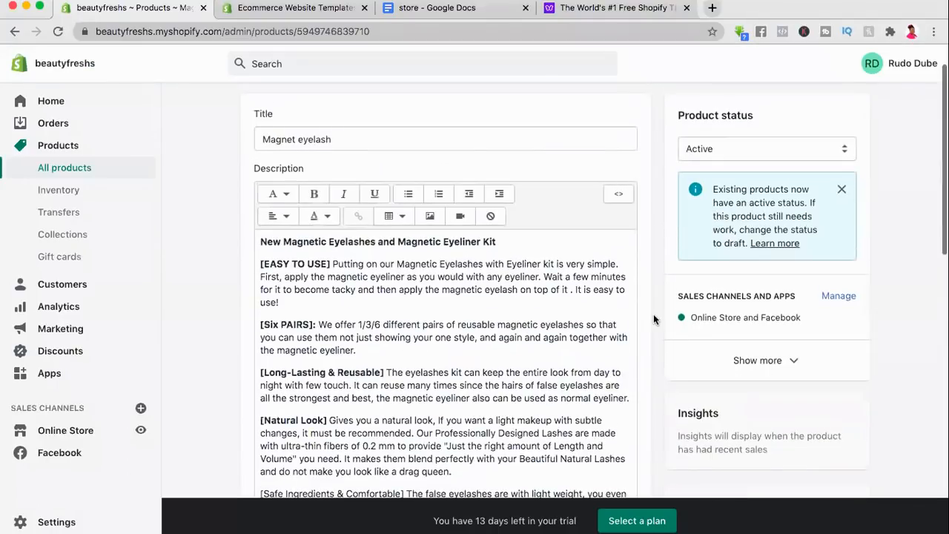
Step: Set the Magnet eyelash product type to lashes and check which collections it can be assigned to
{"action": "scroll", "coordinate": [653, 320], "scroll_direction": "down", "scroll_amount": 5}
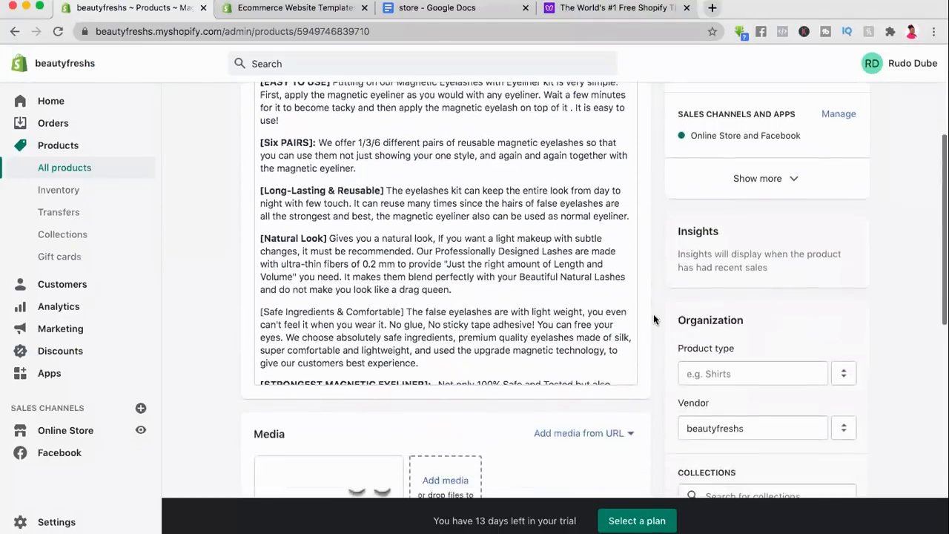
{"action": "scroll", "coordinate": [653, 315], "scroll_direction": "down", "scroll_amount": 1}
{"action": "left_click", "coordinate": [747, 243]}
{"action": "type", "text": "l"}
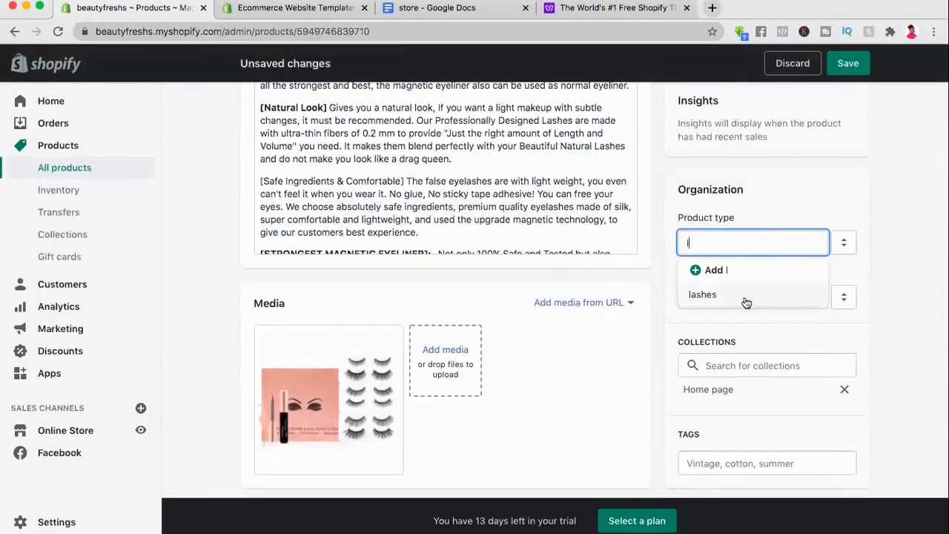
{"action": "left_click", "coordinate": [747, 300]}
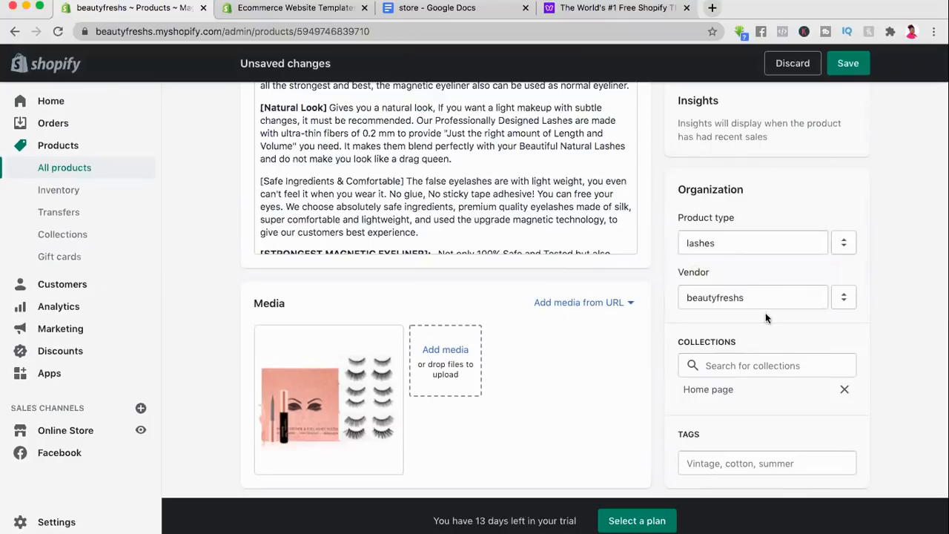
{"action": "scroll", "coordinate": [766, 315], "scroll_direction": "down", "scroll_amount": 2}
{"action": "left_click", "coordinate": [738, 272]}
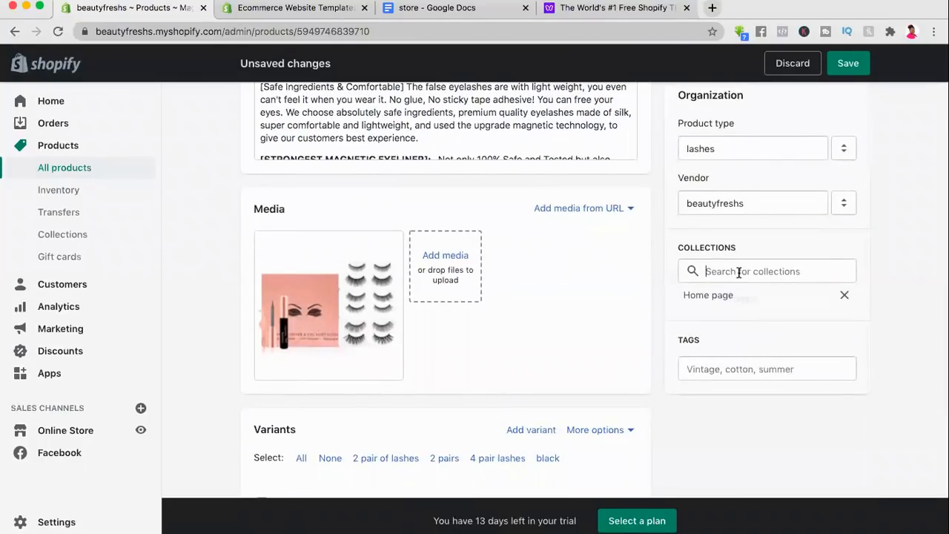
{"action": "left_click", "coordinate": [769, 333]}
{"action": "left_click", "coordinate": [765, 271]}
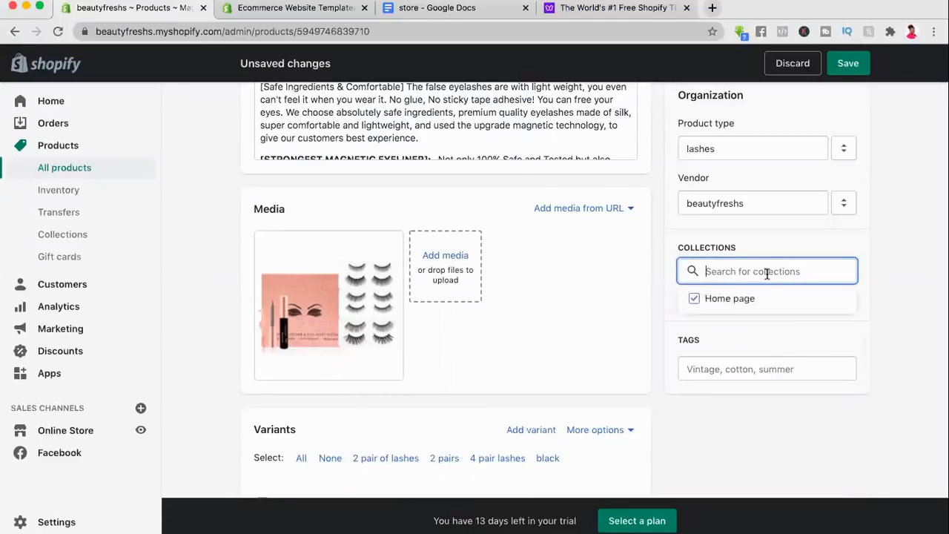
Step: Add the tag lashes to the Magnet eyelash product and save it
{"action": "left_click", "coordinate": [753, 370]}
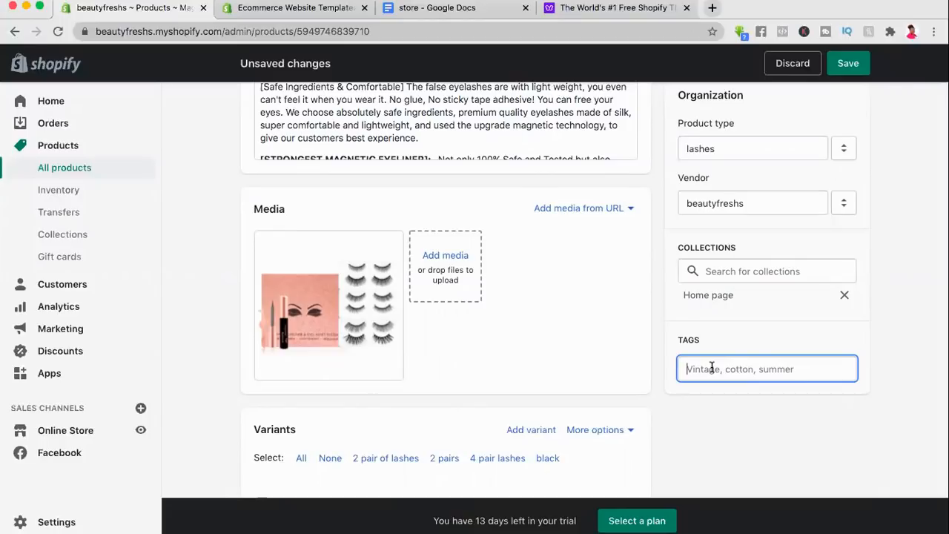
{"action": "type", "text": "lashe"}
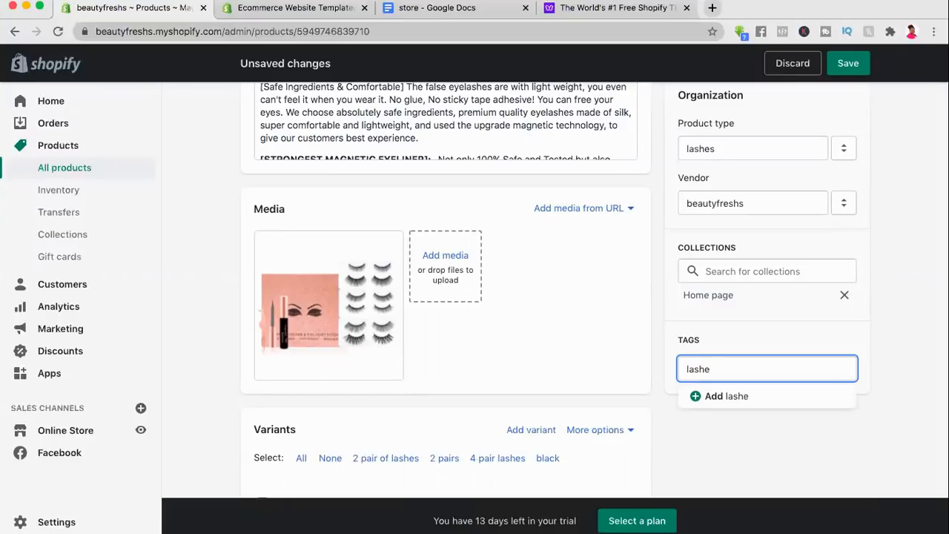
{"action": "key", "text": "BackSpace"}
{"action": "type", "text": "es"}
{"action": "left_click", "coordinate": [746, 396]}
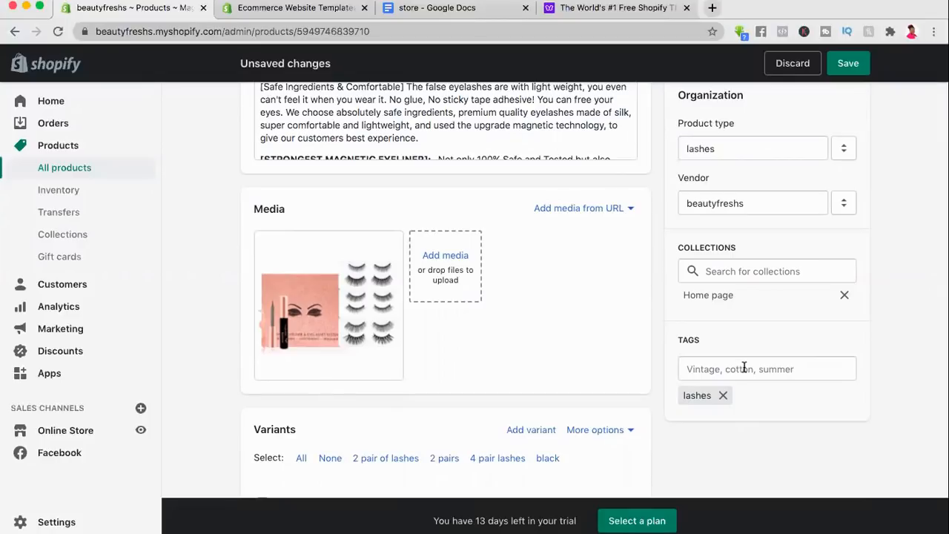
{"action": "left_click", "coordinate": [855, 65]}
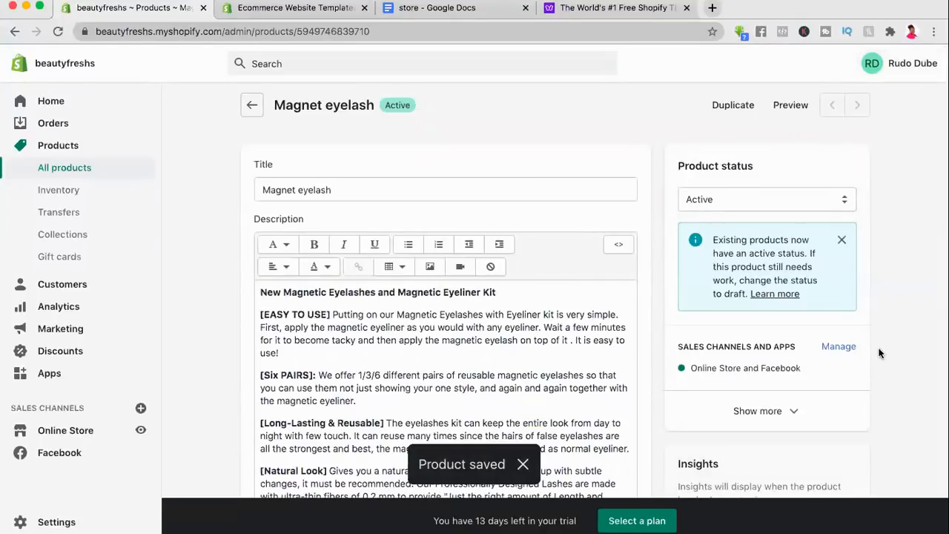
Step: Add Google as a sales channel of the store and try to connect a Google account
{"action": "scroll", "coordinate": [879, 353], "scroll_direction": "down", "scroll_amount": 10}
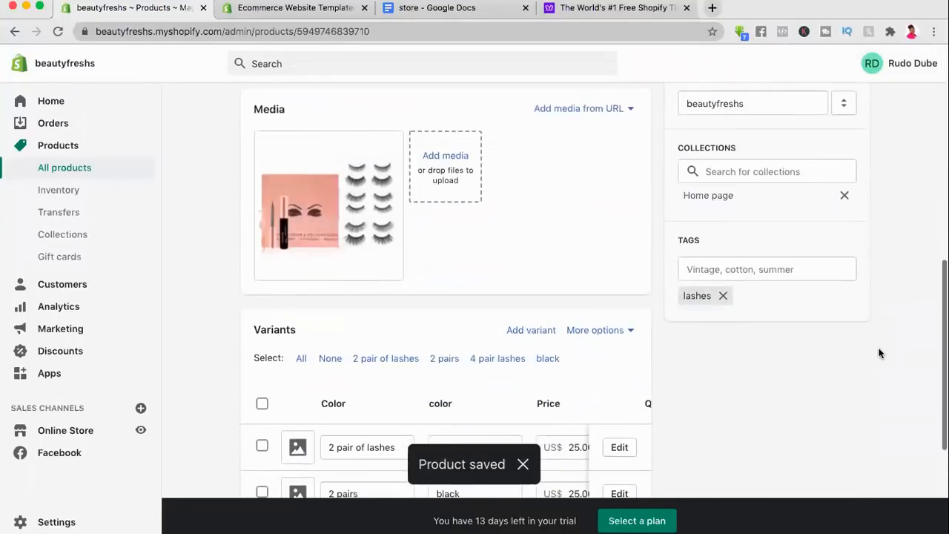
{"action": "scroll", "coordinate": [797, 255], "scroll_direction": "down", "scroll_amount": 5}
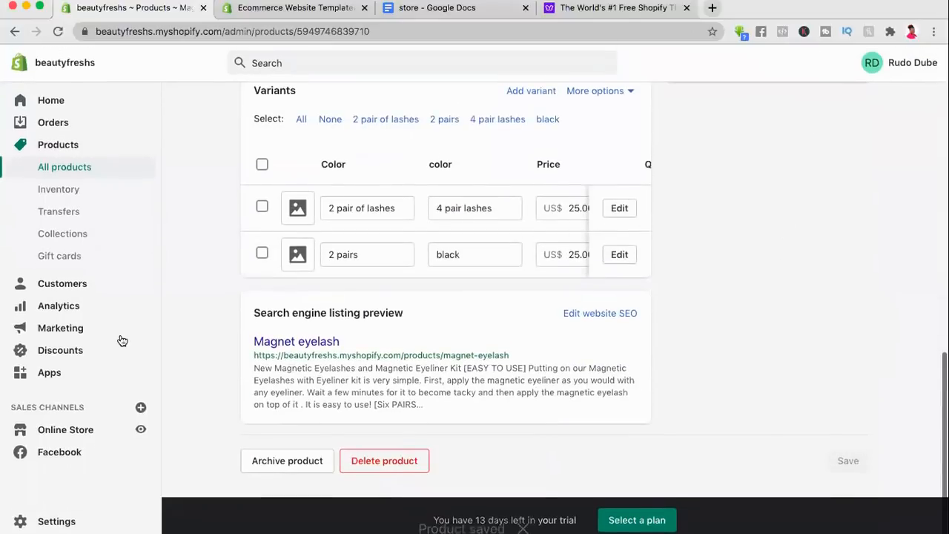
{"action": "left_click", "coordinate": [141, 411]}
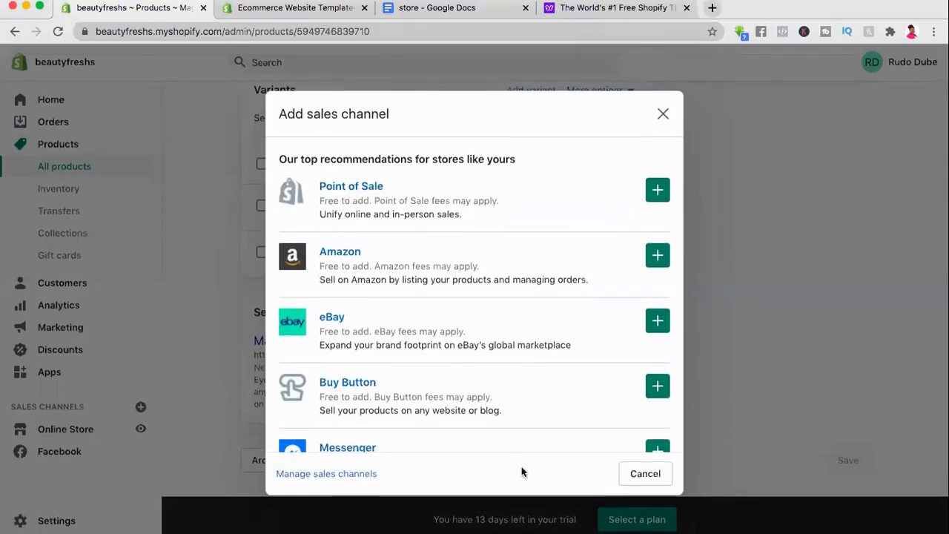
{"action": "scroll", "coordinate": [525, 393], "scroll_direction": "down", "scroll_amount": 5}
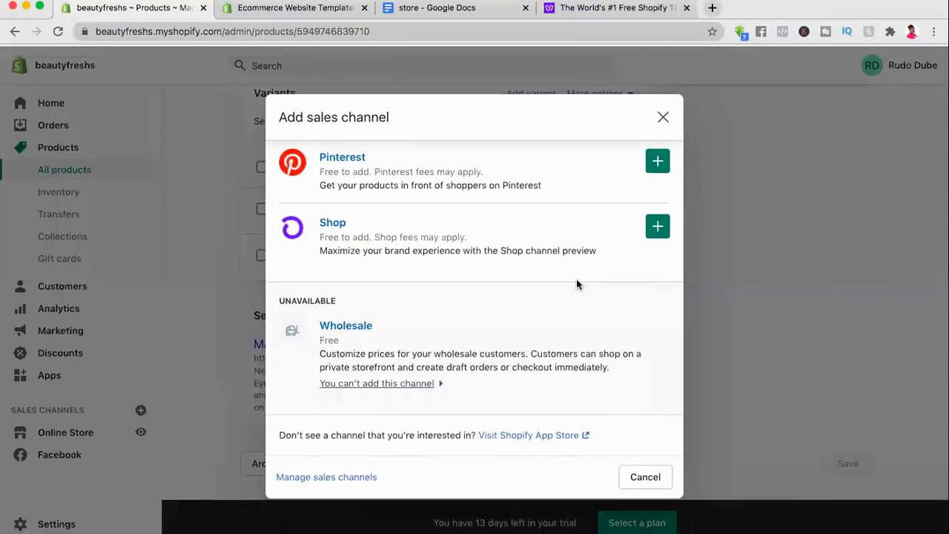
{"action": "scroll", "coordinate": [576, 284], "scroll_direction": "up", "scroll_amount": 2}
{"action": "left_click", "coordinate": [658, 232]}
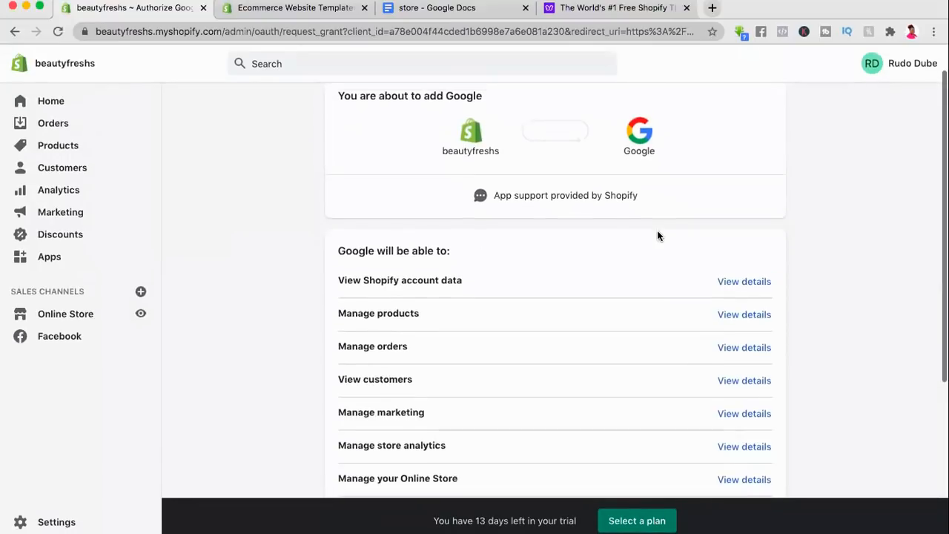
{"action": "scroll", "coordinate": [657, 236], "scroll_direction": "down", "scroll_amount": 5}
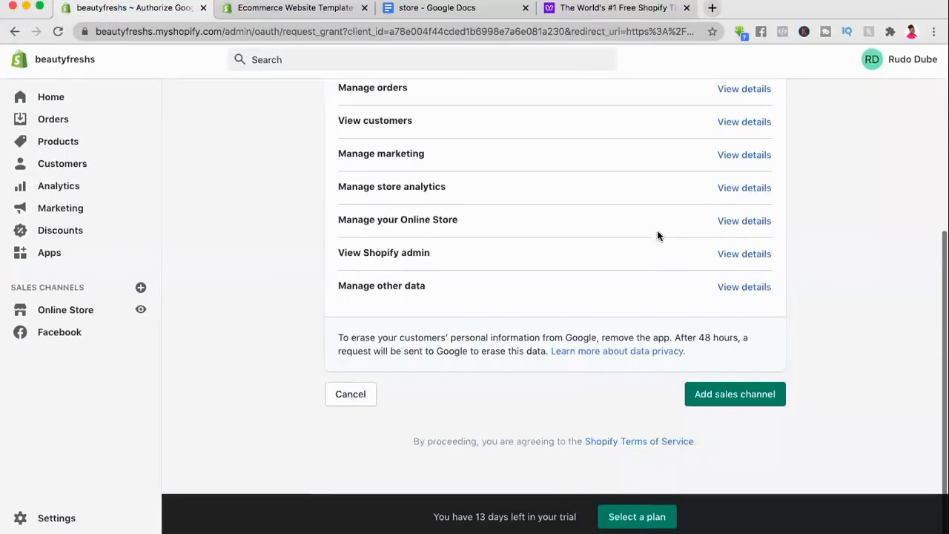
{"action": "left_click", "coordinate": [740, 398]}
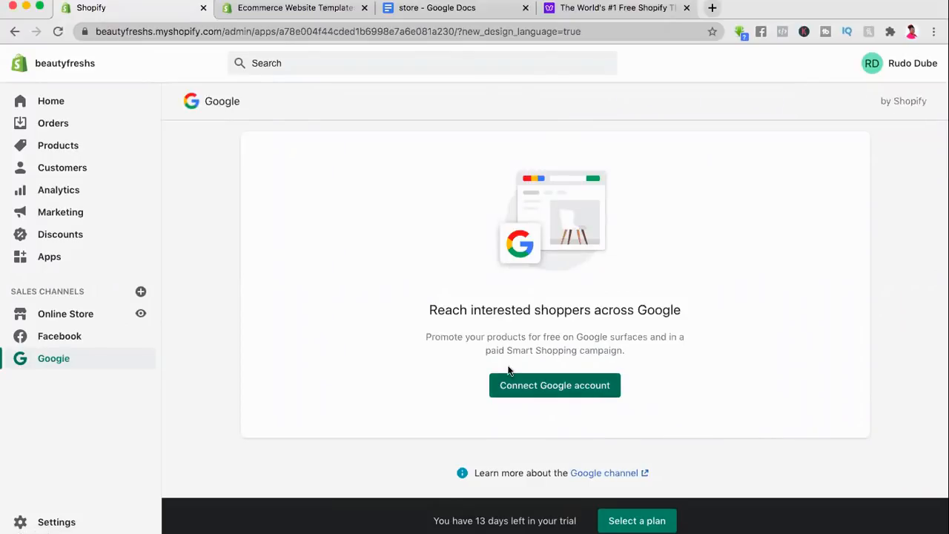
{"action": "left_click", "coordinate": [565, 387]}
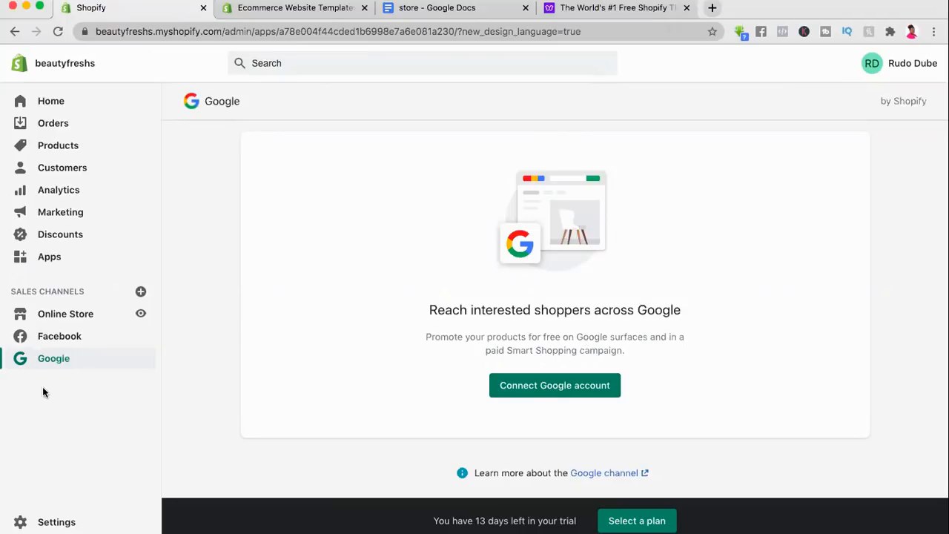
Step: Start a new product from the products list and upload an image from the Downloads folder as its media
{"action": "left_click", "coordinate": [62, 147]}
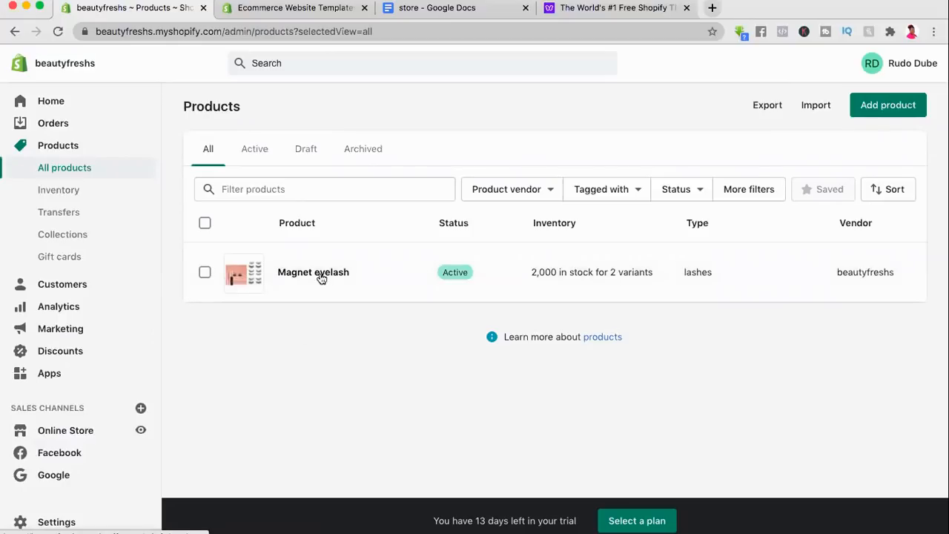
{"action": "left_click", "coordinate": [896, 108]}
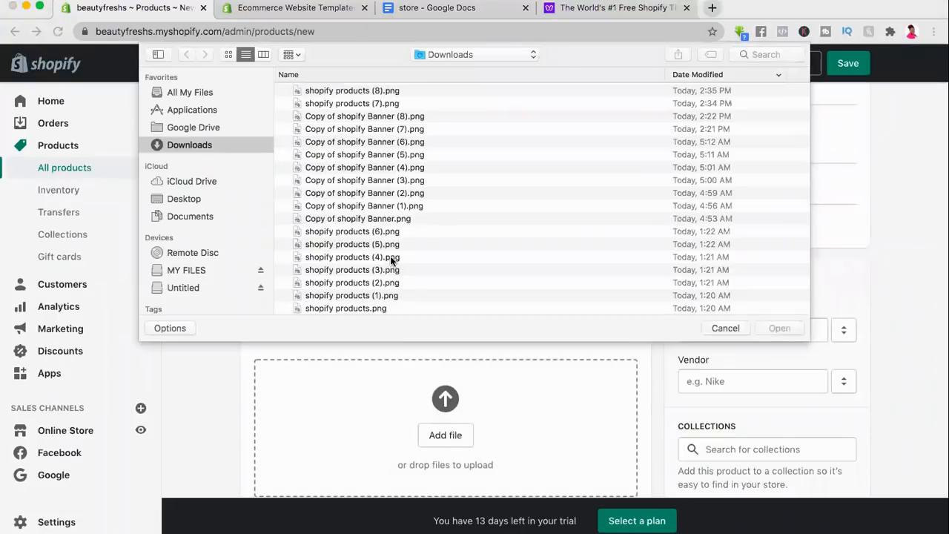
{"action": "scroll", "coordinate": [390, 256], "scroll_direction": "down", "scroll_amount": 3}
{"action": "left_click", "coordinate": [373, 191]}
{"action": "left_click", "coordinate": [786, 328]}
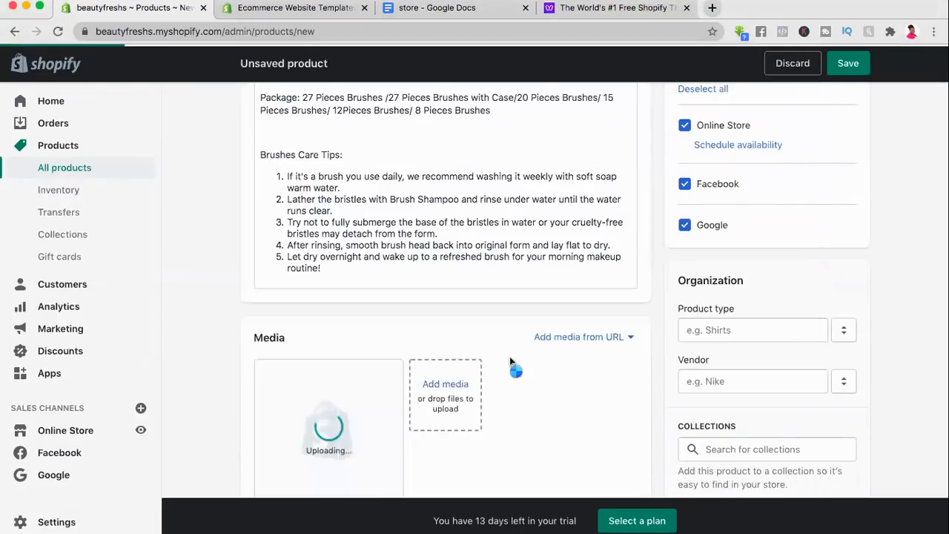
Step: Set the new brush product's price to 23 and its available quantity to 1000
{"action": "scroll", "coordinate": [519, 360], "scroll_direction": "down", "scroll_amount": 5}
{"action": "left_click", "coordinate": [388, 329]}
{"action": "type", "text": "23"}
{"action": "key", "text": "Tab"}
{"action": "scroll", "coordinate": [576, 285], "scroll_direction": "down", "scroll_amount": 5}
{"action": "left_click", "coordinate": [341, 325]}
{"action": "key", "text": "BackSpace"}
{"action": "type", "text": "1000"}
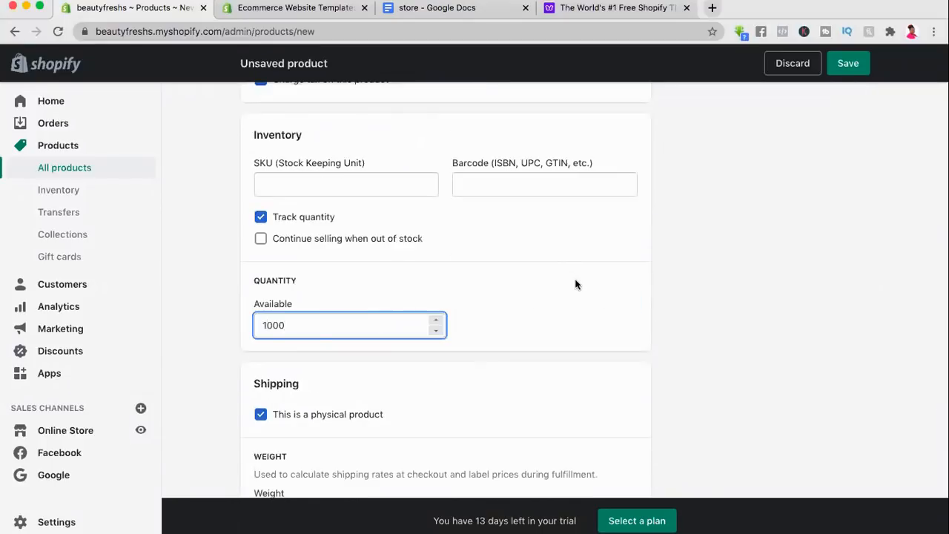
Step: Enable multiple options for the brush product and set option 1 to Color with the value black
{"action": "scroll", "coordinate": [575, 285], "scroll_direction": "down", "scroll_amount": 9}
{"action": "left_click", "coordinate": [260, 255]}
{"action": "left_click", "coordinate": [327, 337]}
{"action": "left_click", "coordinate": [304, 404]}
{"action": "left_click", "coordinate": [434, 340]}
{"action": "type", "text": "black,"}
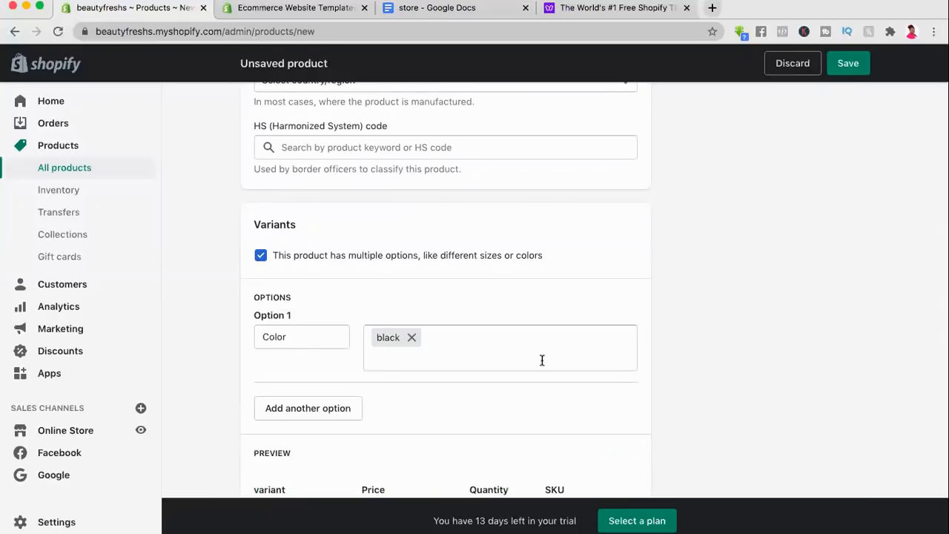
Step: Review the remaining variant details of the new makeup brushes product and save it
{"action": "scroll", "coordinate": [534, 287], "scroll_direction": "down", "scroll_amount": 3}
{"action": "scroll", "coordinate": [535, 287], "scroll_direction": "down", "scroll_amount": 2}
{"action": "left_click", "coordinate": [433, 305]}
{"action": "scroll", "coordinate": [635, 360], "scroll_direction": "down", "scroll_amount": 2}
{"action": "scroll", "coordinate": [637, 359], "scroll_direction": "up", "scroll_amount": 8}
{"action": "left_click", "coordinate": [852, 67]}
Step: Change the makeup brushes product's status to Active
{"action": "scroll", "coordinate": [798, 313], "scroll_direction": "up", "scroll_amount": 15}
{"action": "left_click", "coordinate": [843, 268]}
{"action": "left_click", "coordinate": [838, 253]}
{"action": "scroll", "coordinate": [843, 263], "scroll_direction": "down", "scroll_amount": 1}
{"action": "left_click", "coordinate": [848, 274]}
{"action": "left_click", "coordinate": [657, 397]}
{"action": "scroll", "coordinate": [831, 241], "scroll_direction": "down", "scroll_amount": 1}
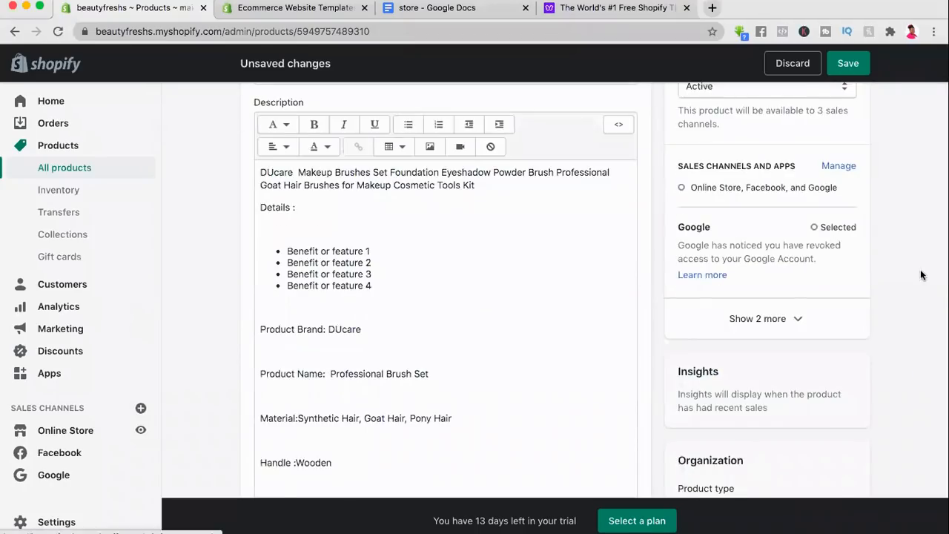
Step: Set the product type to "makeup brushed", add the tag "makeup brushes" and save the product
{"action": "scroll", "coordinate": [920, 273], "scroll_direction": "down", "scroll_amount": 5}
{"action": "left_click", "coordinate": [753, 203]}
{"action": "type", "text": "makeup brushed"}
{"action": "left_click", "coordinate": [768, 230]}
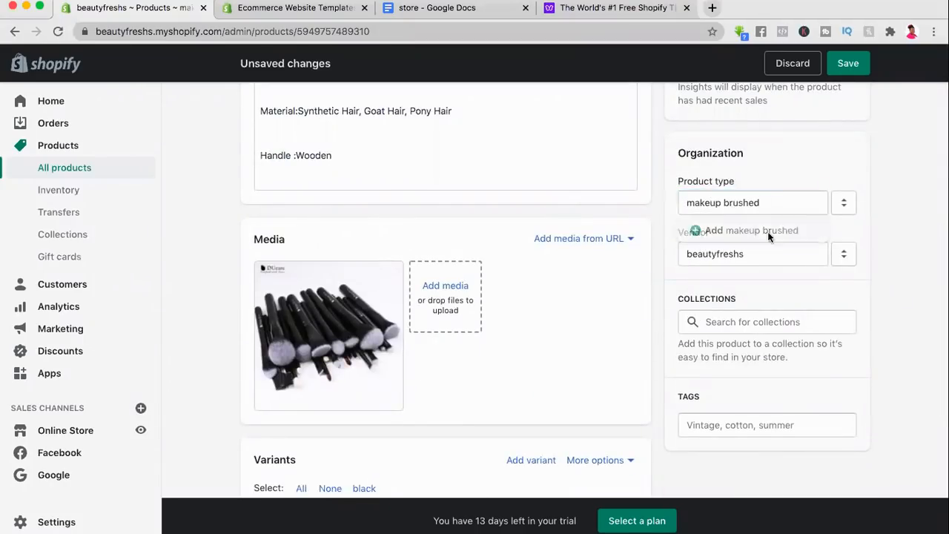
{"action": "left_click", "coordinate": [756, 434]}
{"action": "type", "text": "makeup brushes"}
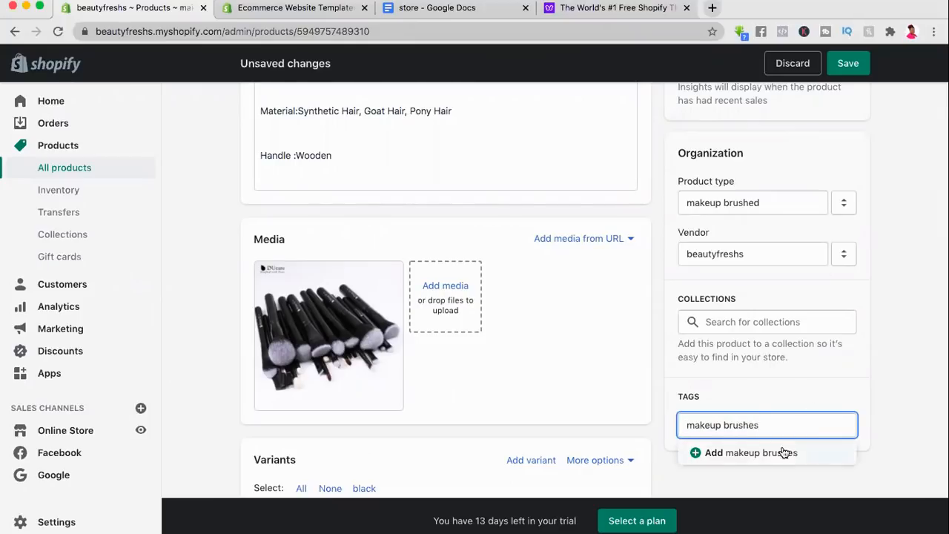
{"action": "left_click", "coordinate": [778, 452]}
{"action": "scroll", "coordinate": [896, 381], "scroll_direction": "down", "scroll_amount": 5}
{"action": "left_click", "coordinate": [852, 460]}
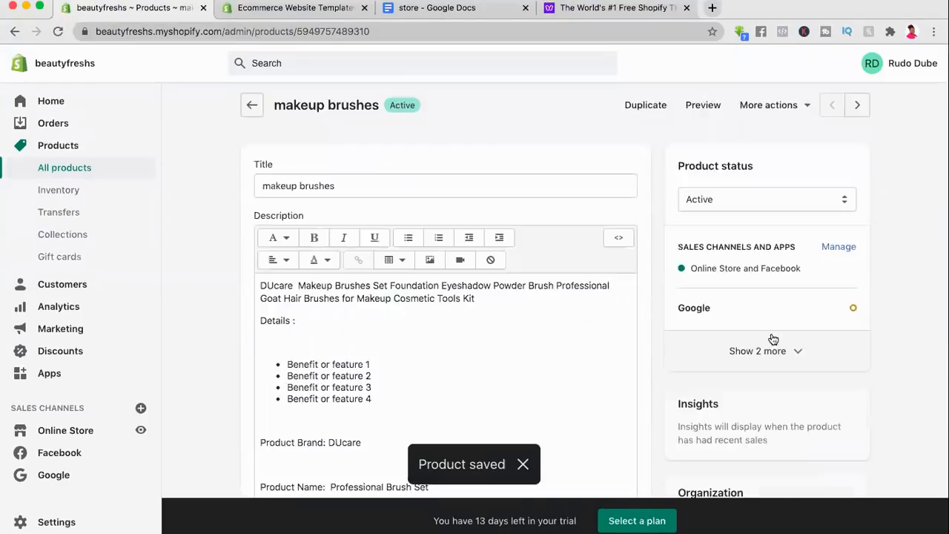
Step: Start a new variant of the makeup brushes product with the color red
{"action": "left_click", "coordinate": [535, 139]}
{"action": "scroll", "coordinate": [461, 367], "scroll_direction": "down", "scroll_amount": 2}
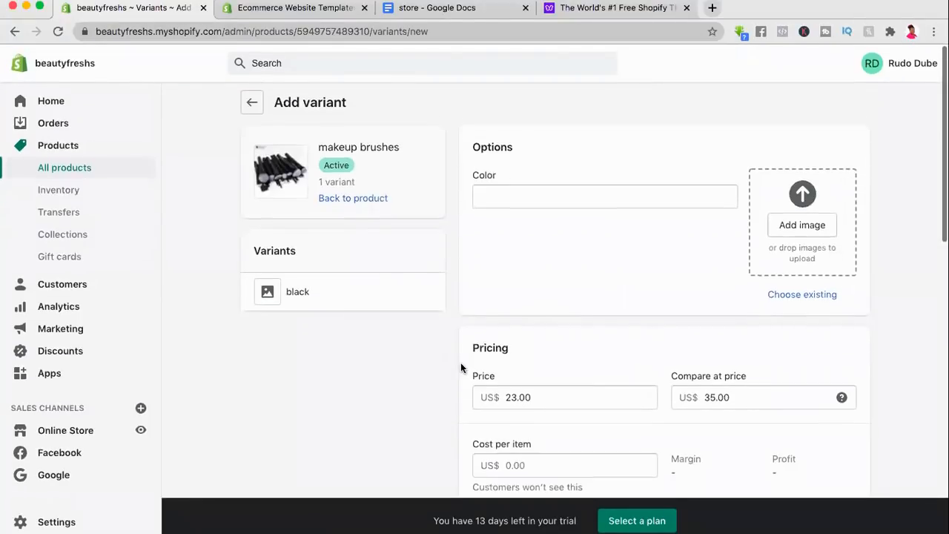
{"action": "left_click", "coordinate": [557, 163]}
{"action": "type", "text": "red"}
Step: Upload shopify products (5).png from the Downloads folder as the red variant's image
{"action": "left_click", "coordinate": [802, 192]}
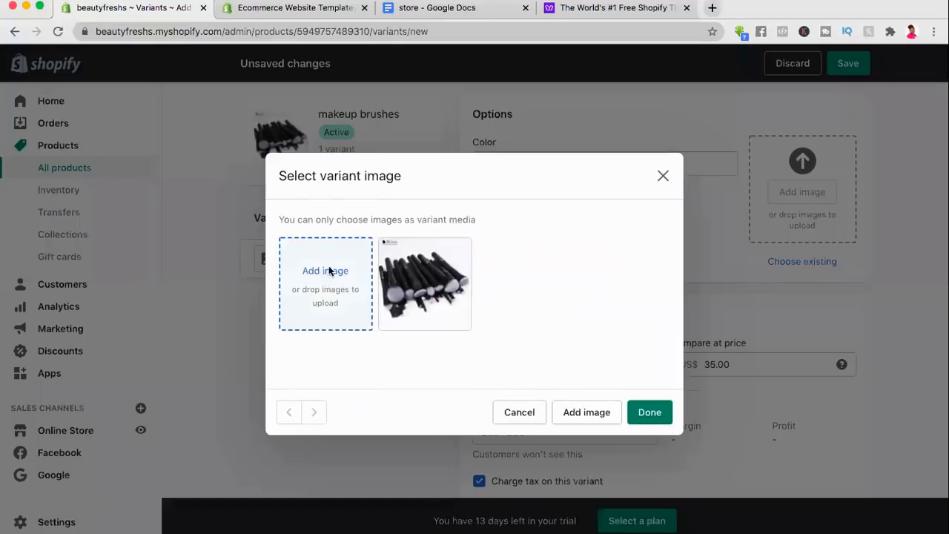
{"action": "left_click", "coordinate": [324, 280]}
{"action": "scroll", "coordinate": [346, 237], "scroll_direction": "down", "scroll_amount": 5}
{"action": "left_click", "coordinate": [342, 173]}
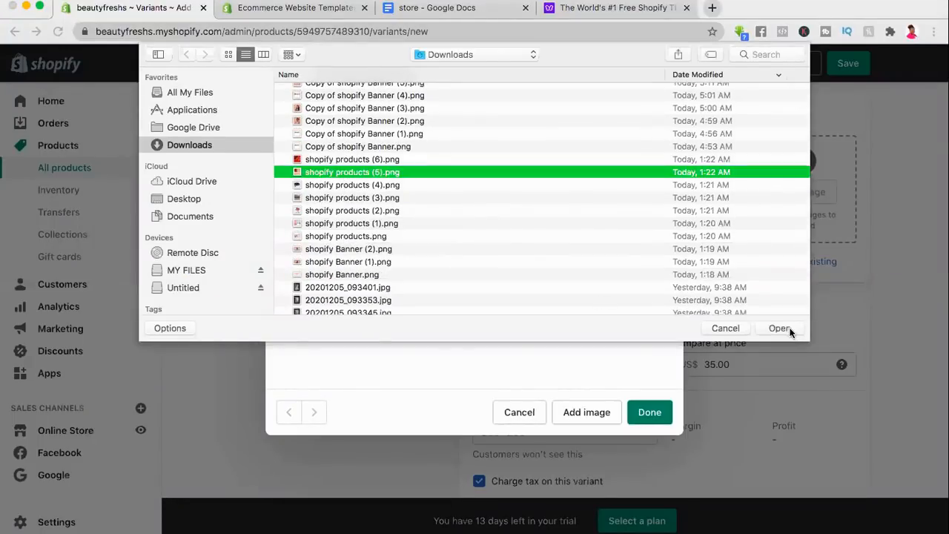
{"action": "left_click", "coordinate": [780, 328]}
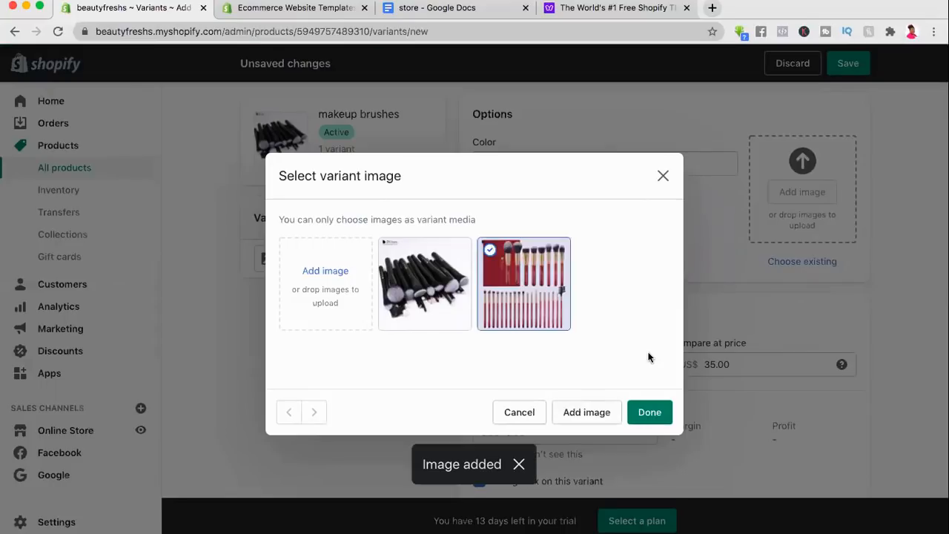
{"action": "left_click", "coordinate": [649, 412]}
Step: Set the red variant's available quantity to 1000 and save the variant
{"action": "scroll", "coordinate": [784, 358], "scroll_direction": "down", "scroll_amount": 7}
{"action": "left_click", "coordinate": [561, 222]}
{"action": "scroll", "coordinate": [767, 282], "scroll_direction": "down", "scroll_amount": 5}
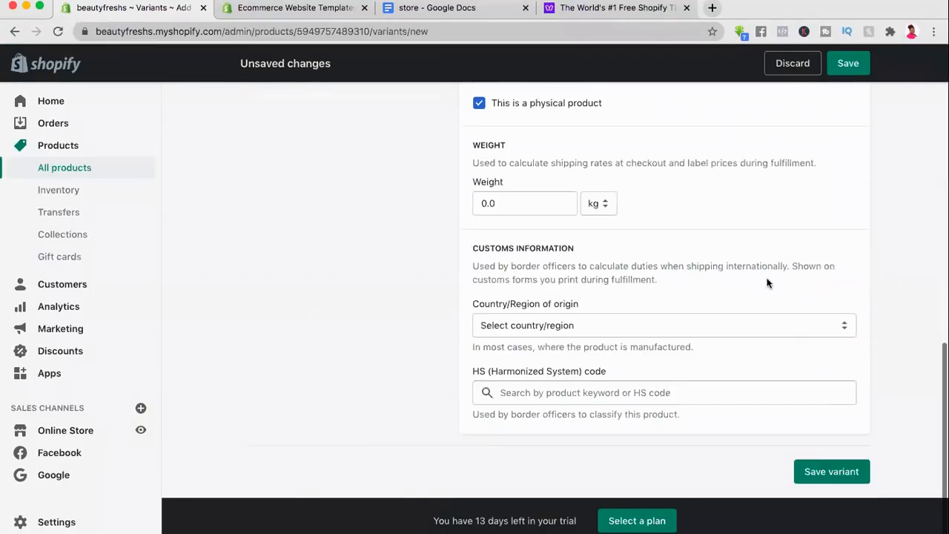
{"action": "left_click", "coordinate": [833, 460]}
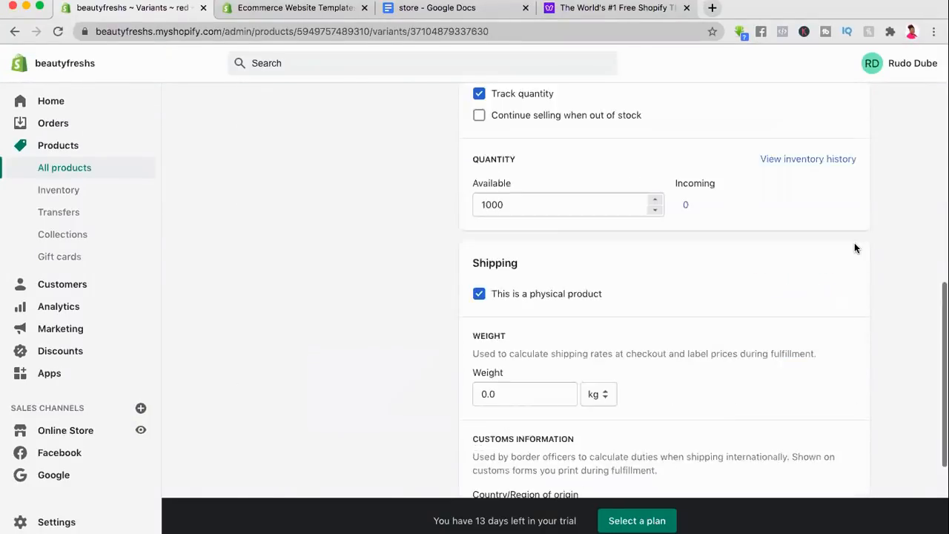
Step: Assign the existing black brushes image to the black variant and return to the products list
{"action": "left_click", "coordinate": [252, 114]}
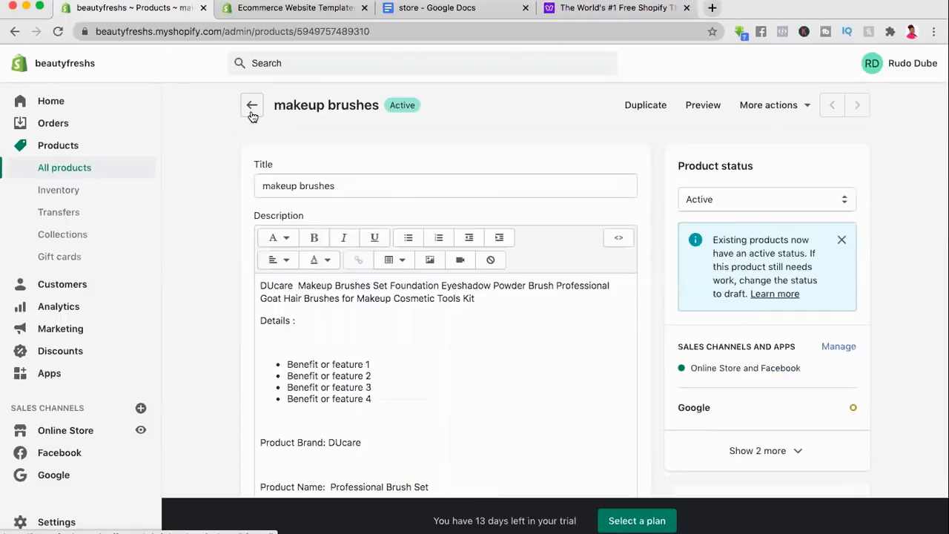
{"action": "scroll", "coordinate": [423, 207], "scroll_direction": "down", "scroll_amount": 15}
{"action": "left_click", "coordinate": [299, 210]}
{"action": "left_click", "coordinate": [425, 285]}
{"action": "left_click", "coordinate": [650, 413]}
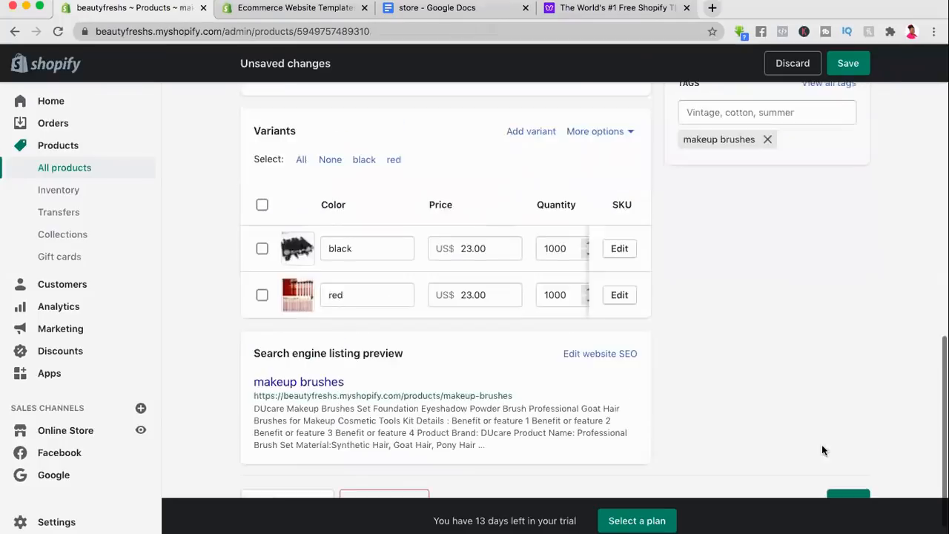
{"action": "scroll", "coordinate": [824, 448], "scroll_direction": "up", "scroll_amount": 15}
{"action": "scroll", "coordinate": [578, 234], "scroll_direction": "up", "scroll_amount": 5}
{"action": "left_click", "coordinate": [250, 106]}
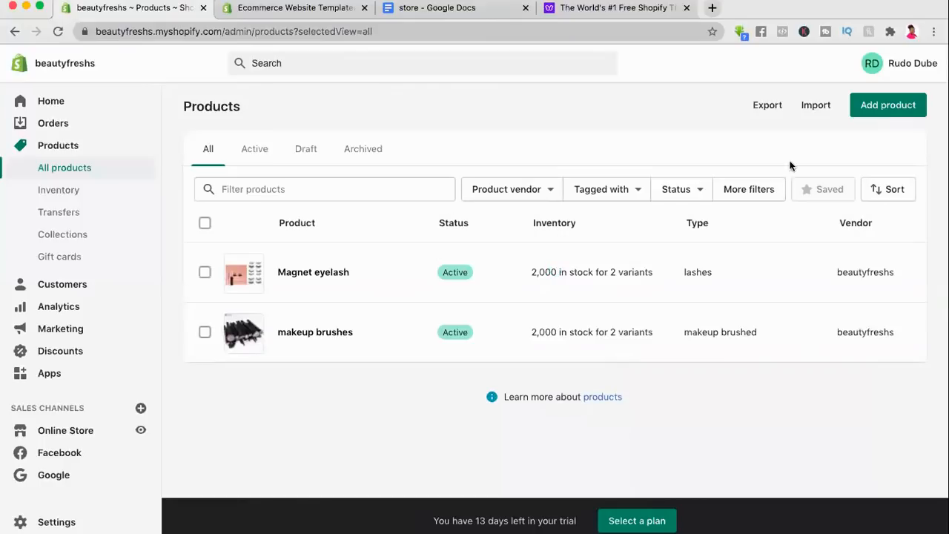
Step: Start another new product titled "lashes" and place the cursor in its description
{"action": "left_click", "coordinate": [893, 106]}
{"action": "left_click", "coordinate": [433, 186]}
{"action": "type", "text": "lashes"}
{"action": "left_click", "coordinate": [392, 302]}
Step: Copy the product statement, bullet list and size chart placeholder from the store Google Doc into the lashes product's description
{"action": "left_click", "coordinate": [445, 9]}
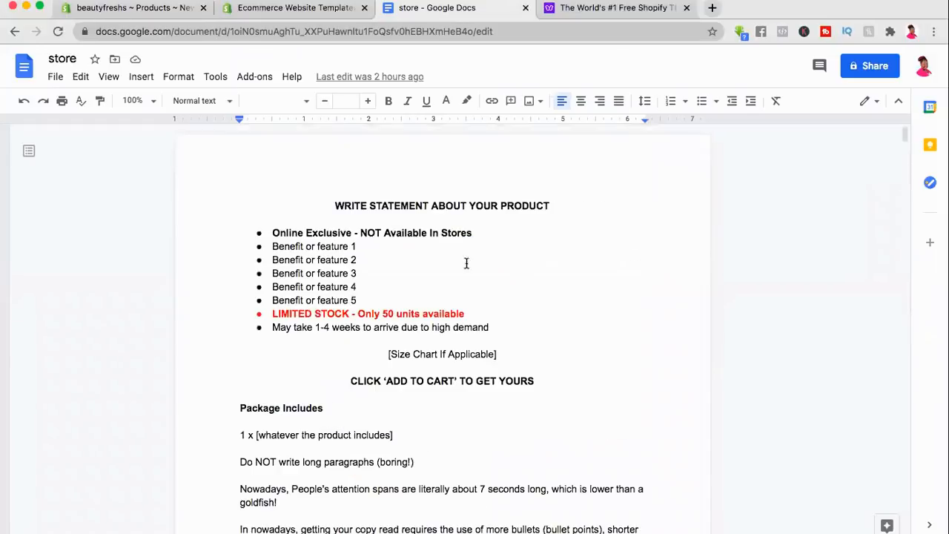
{"action": "left_click_drag", "start_coordinate": [327, 205], "coordinate": [460, 365]}
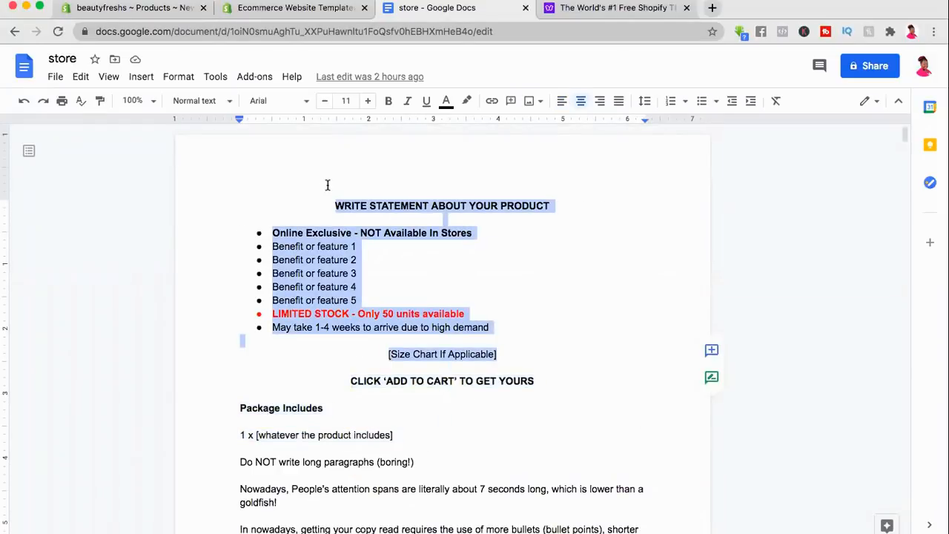
{"action": "key", "text": "super+c"}
{"action": "left_click", "coordinate": [133, 7]}
{"action": "key", "text": "super+v"}
Step: Upload shopify products (1).png from the Downloads folder as the lashes product's media
{"action": "scroll", "coordinate": [500, 348], "scroll_direction": "down", "scroll_amount": 2}
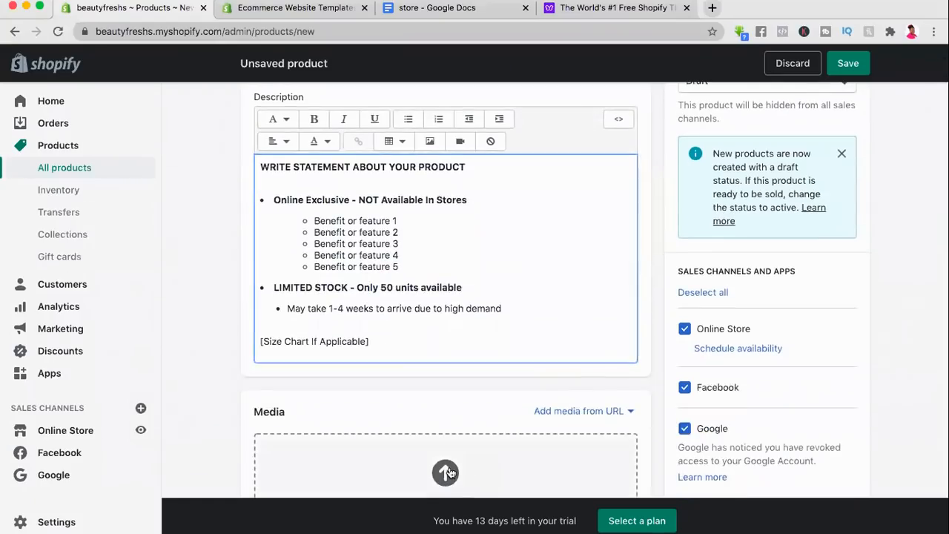
{"action": "left_click", "coordinate": [447, 471]}
{"action": "scroll", "coordinate": [393, 196], "scroll_direction": "down", "scroll_amount": 3}
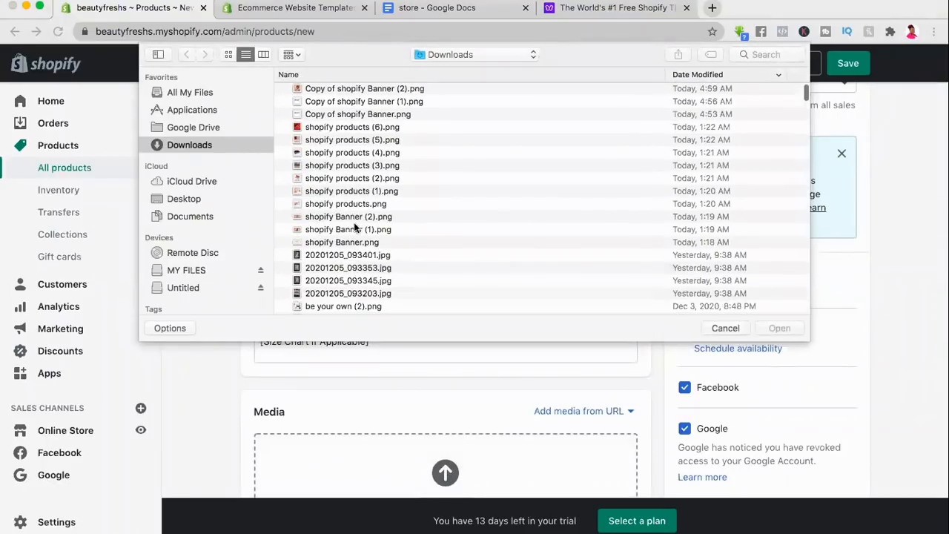
{"action": "left_click", "coordinate": [364, 139]}
{"action": "left_click", "coordinate": [263, 54]}
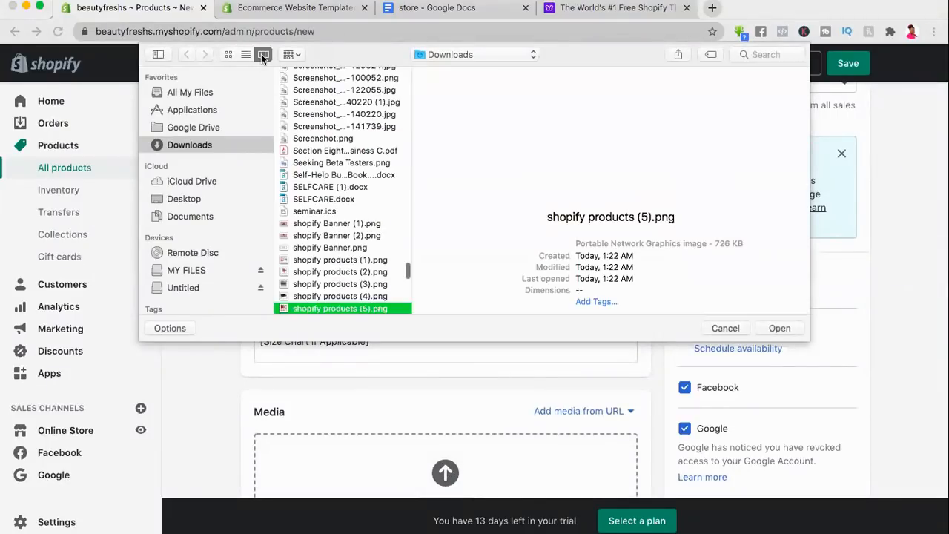
{"action": "left_click", "coordinate": [326, 260]}
{"action": "left_click", "coordinate": [778, 329]}
Step: Set the lashes product's price to 15 and its available quantity to 100, and save the product
{"action": "scroll", "coordinate": [350, 223], "scroll_direction": "down", "scroll_amount": 10}
{"action": "left_click", "coordinate": [350, 199]}
{"action": "type", "text": "15"}
{"action": "scroll", "coordinate": [486, 299], "scroll_direction": "down", "scroll_amount": 7}
{"action": "scroll", "coordinate": [378, 221], "scroll_direction": "up", "scroll_amount": 3}
{"action": "left_click", "coordinate": [341, 256]}
{"action": "key", "text": "BackSpace"}
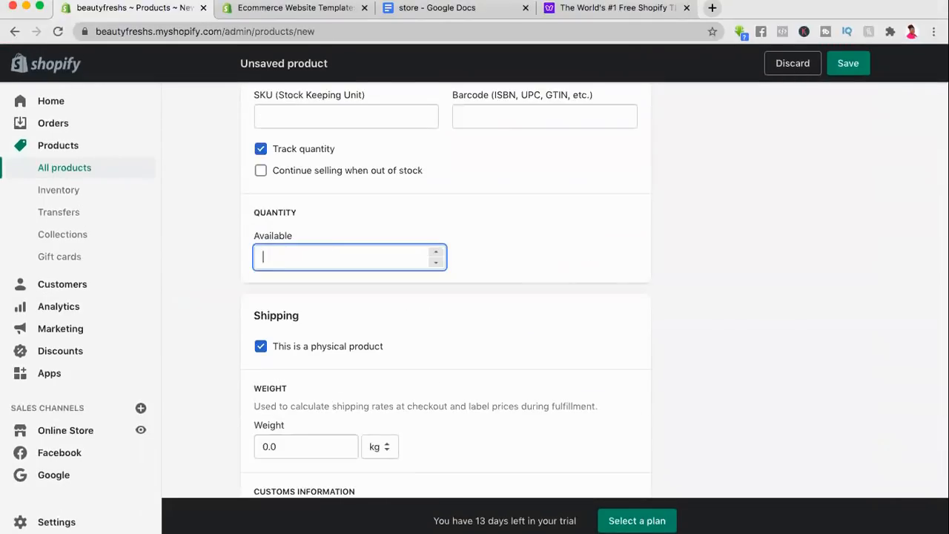
{"action": "type", "text": "100"}
{"action": "scroll", "coordinate": [445, 297], "scroll_direction": "down", "scroll_amount": 7}
{"action": "left_click", "coordinate": [853, 457]}
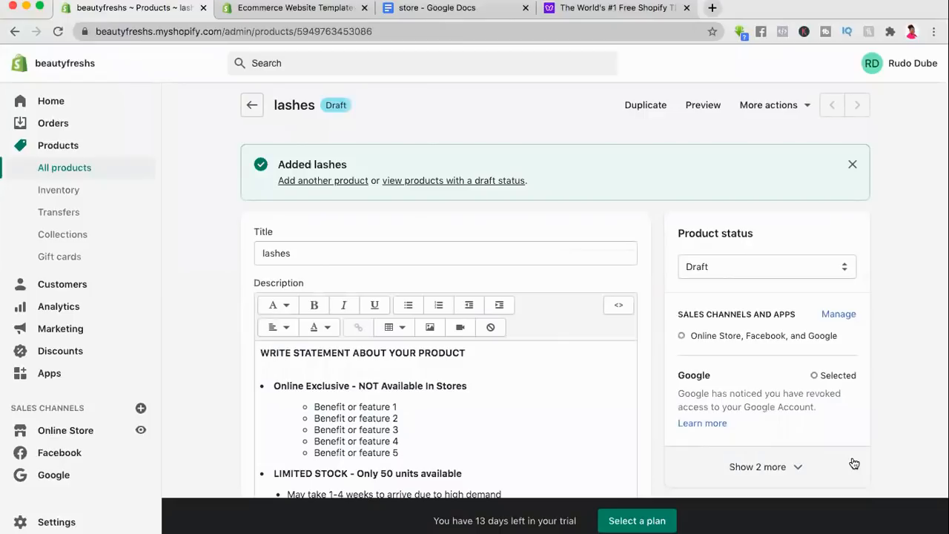
Step: Reopen the lashes product from the products list and set its status to Active
{"action": "scroll", "coordinate": [644, 450], "scroll_direction": "down", "scroll_amount": 15}
{"action": "scroll", "coordinate": [643, 450], "scroll_direction": "up", "scroll_amount": 12}
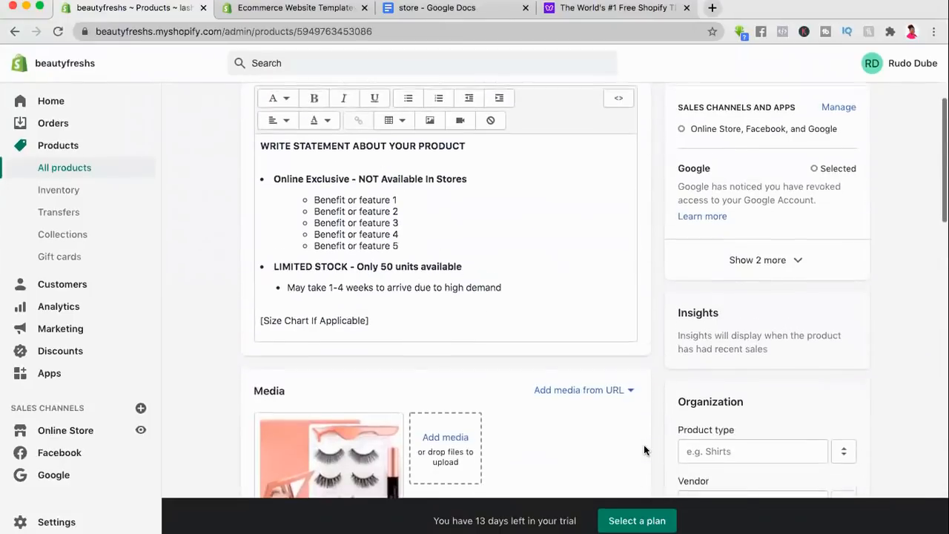
{"action": "scroll", "coordinate": [643, 445], "scroll_direction": "up", "scroll_amount": 5}
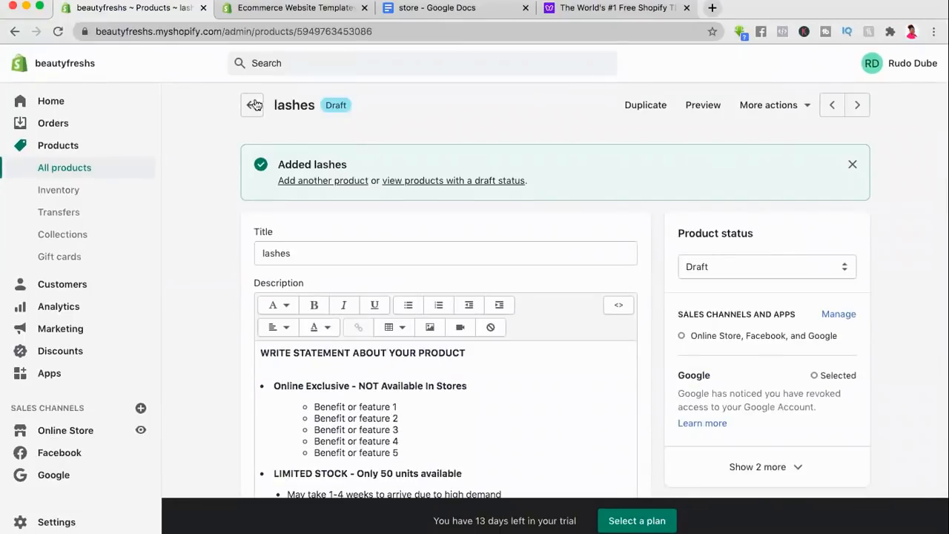
{"action": "left_click", "coordinate": [255, 105]}
{"action": "left_click", "coordinate": [475, 273]}
{"action": "left_click", "coordinate": [314, 269]}
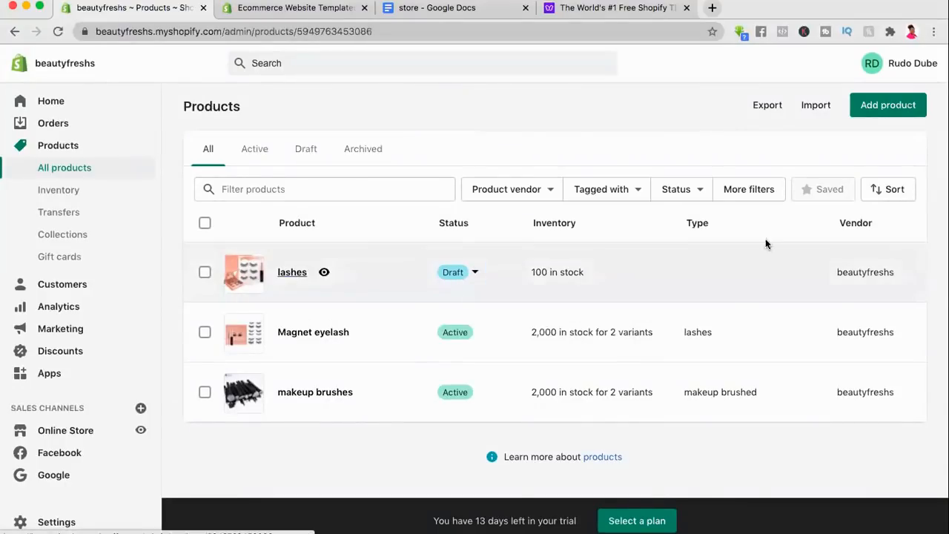
{"action": "left_click", "coordinate": [785, 199]}
{"action": "left_click", "coordinate": [784, 188]}
{"action": "scroll", "coordinate": [830, 326], "scroll_direction": "down", "scroll_amount": 5}
Step: Tag the product with lashes, set its product type to "lashes 2" and save it
{"action": "left_click", "coordinate": [743, 417]}
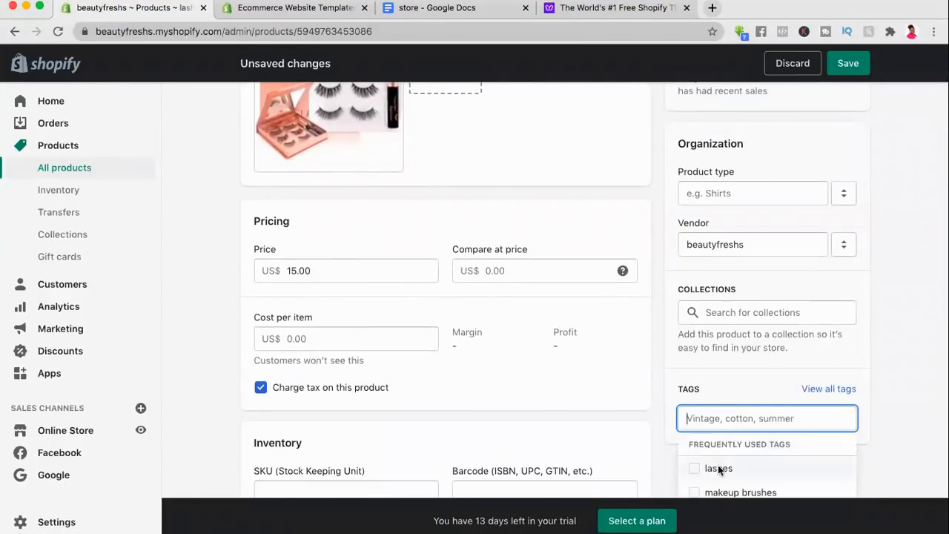
{"action": "left_click", "coordinate": [718, 469]}
{"action": "scroll", "coordinate": [718, 469], "scroll_direction": "down", "scroll_amount": 3}
{"action": "left_click", "coordinate": [860, 263]}
{"action": "scroll", "coordinate": [833, 206], "scroll_direction": "up", "scroll_amount": 3}
{"action": "left_click", "coordinate": [753, 188]}
{"action": "type", "text": "lashes 2"}
{"action": "left_click", "coordinate": [853, 61]}
Step: Start another new product from the products list and paste the copied statement template as its description
{"action": "left_click", "coordinate": [253, 105]}
{"action": "left_click", "coordinate": [886, 104]}
{"action": "left_click", "coordinate": [384, 184]}
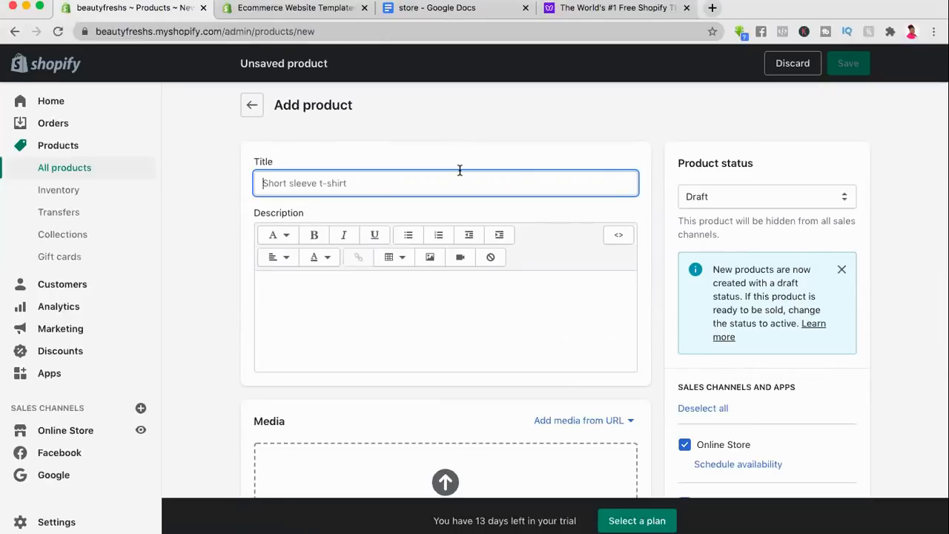
{"action": "left_click", "coordinate": [336, 312]}
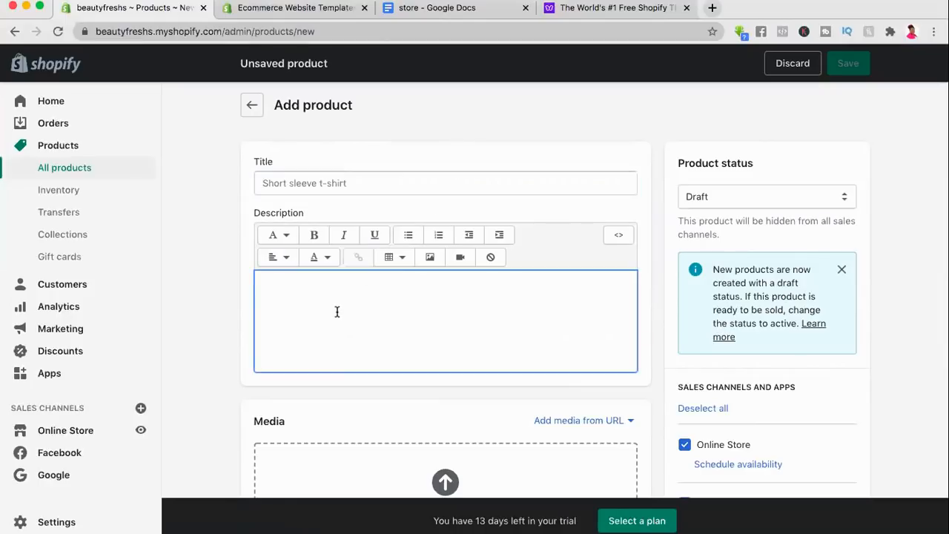
{"action": "key", "text": "super+v"}
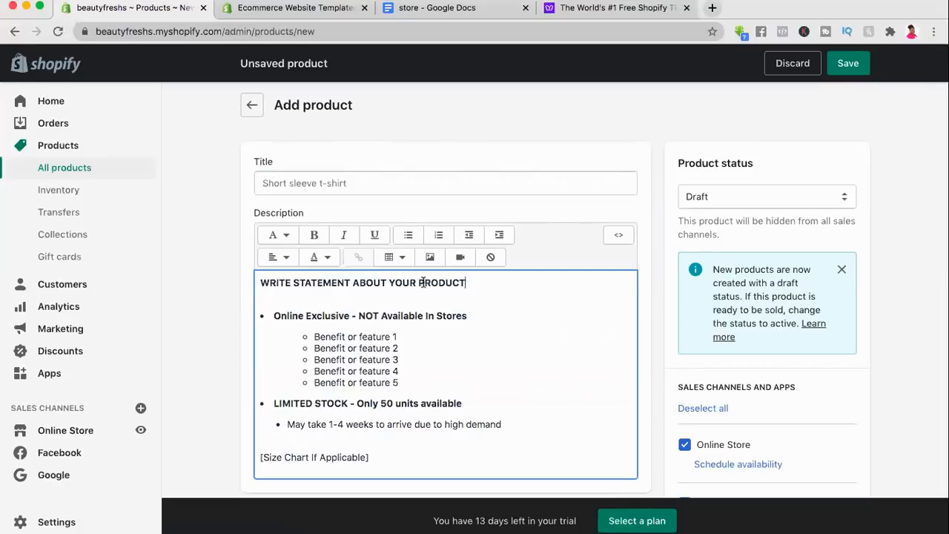
Step: Copy the heading "WRITE STATEMENT ABOUT YOUR PRODUCT" from the description into the product's title
{"action": "triple_click", "coordinate": [266, 284]}
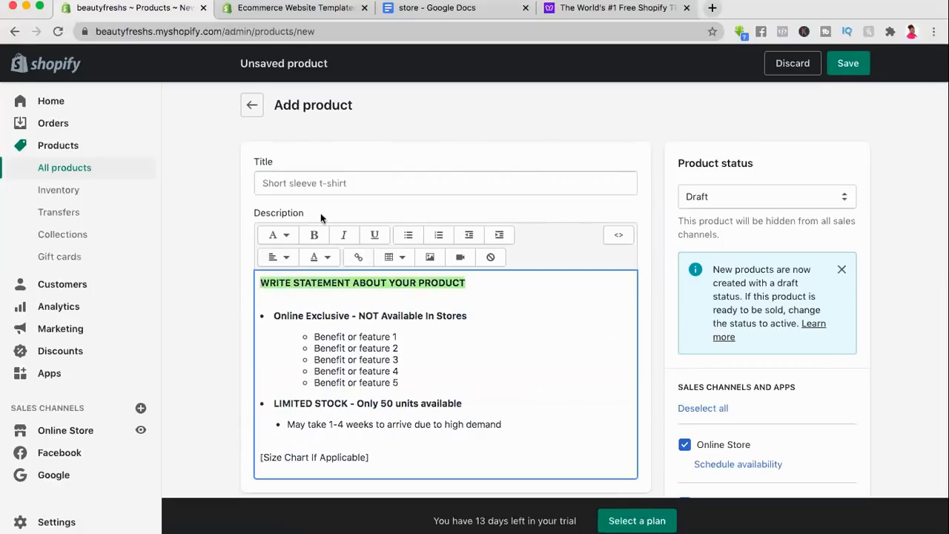
{"action": "left_click", "coordinate": [342, 182]}
{"action": "key", "text": "super+v"}
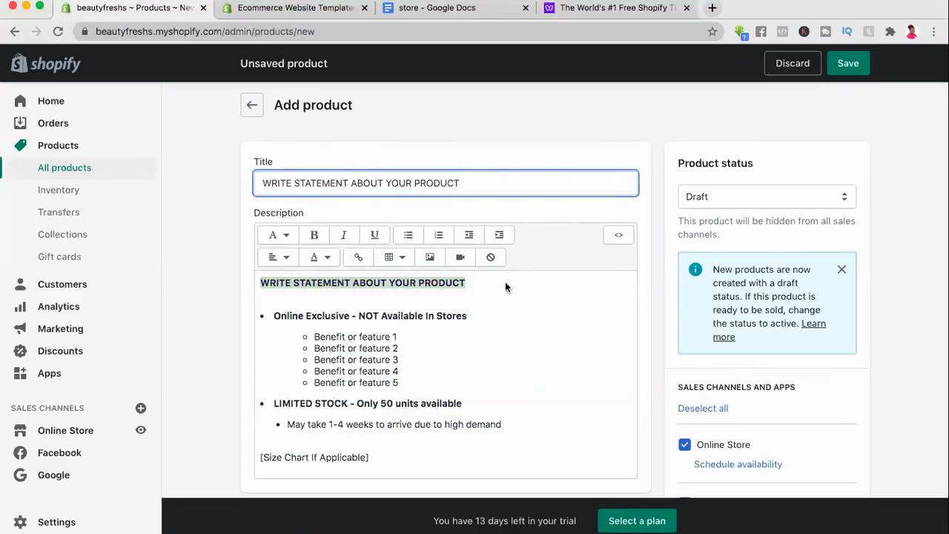
Step: Examine the layout of the description template, from the benefit bullets to the size chart placeholder
{"action": "left_click", "coordinate": [438, 347]}
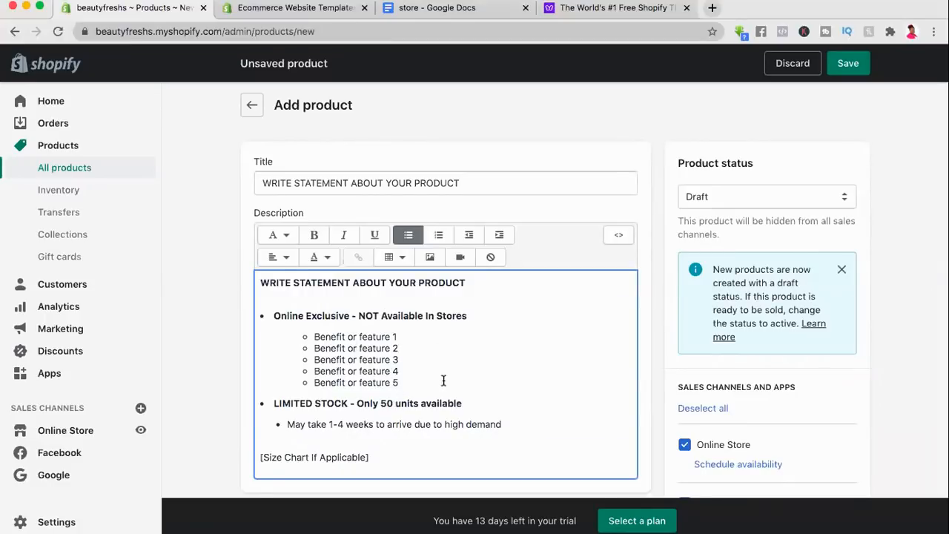
{"action": "scroll", "coordinate": [442, 382], "scroll_direction": "down", "scroll_amount": 2}
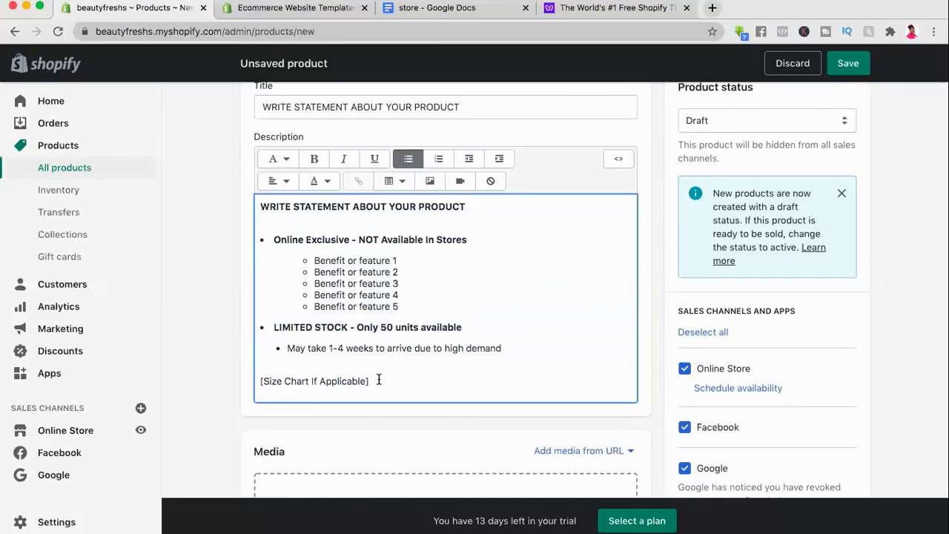
{"action": "scroll", "coordinate": [379, 379], "scroll_direction": "down", "scroll_amount": 1}
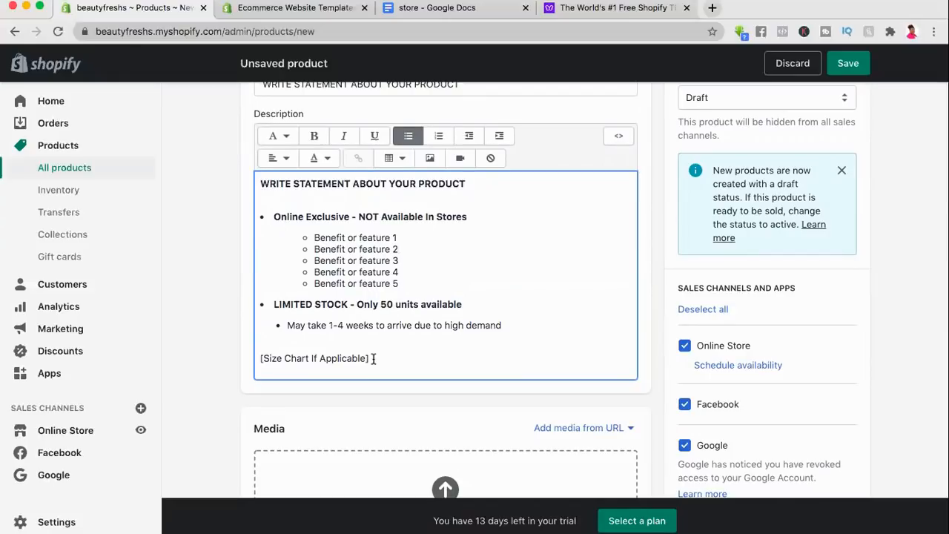
{"action": "scroll", "coordinate": [374, 358], "scroll_direction": "down", "scroll_amount": 1}
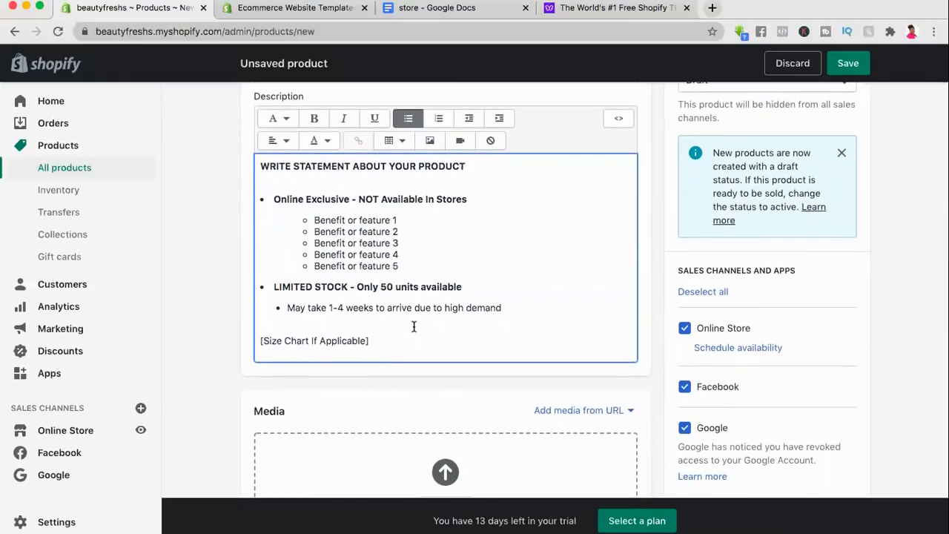
{"action": "scroll", "coordinate": [414, 327], "scroll_direction": "down", "scroll_amount": 1}
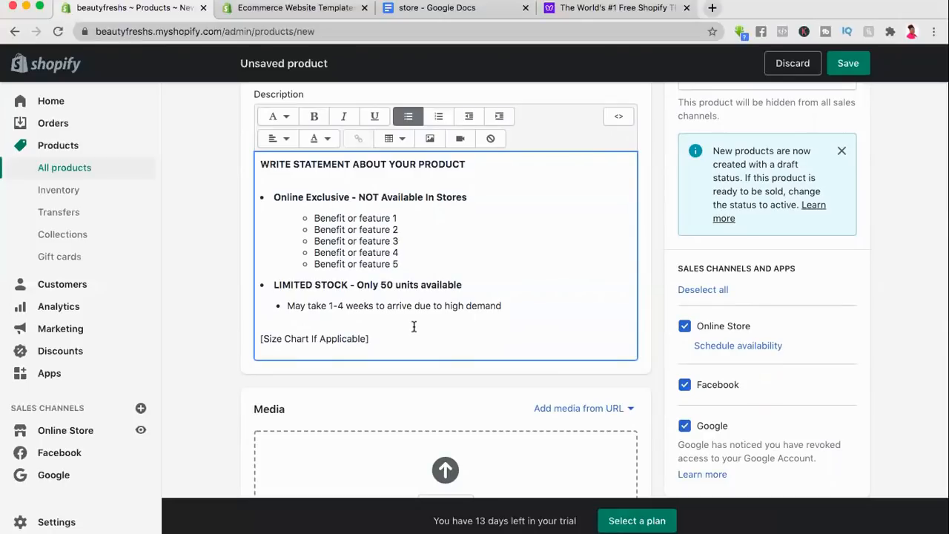
{"action": "scroll", "coordinate": [393, 334], "scroll_direction": "up", "scroll_amount": 3}
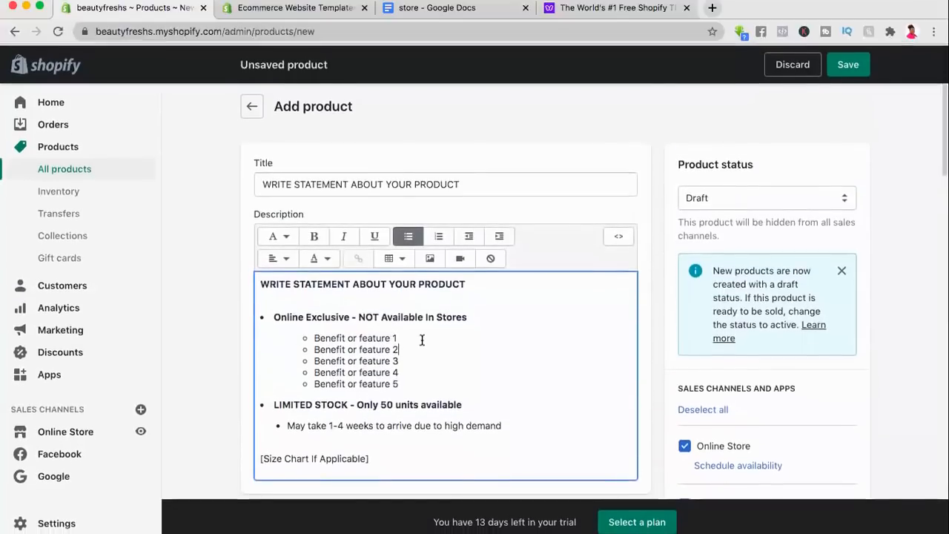
Step: Upload the photo of the pink lash box from Downloads as product media and set the price to US$ 17
{"action": "scroll", "coordinate": [422, 338], "scroll_direction": "down", "scroll_amount": 8}
{"action": "left_click", "coordinate": [456, 299]}
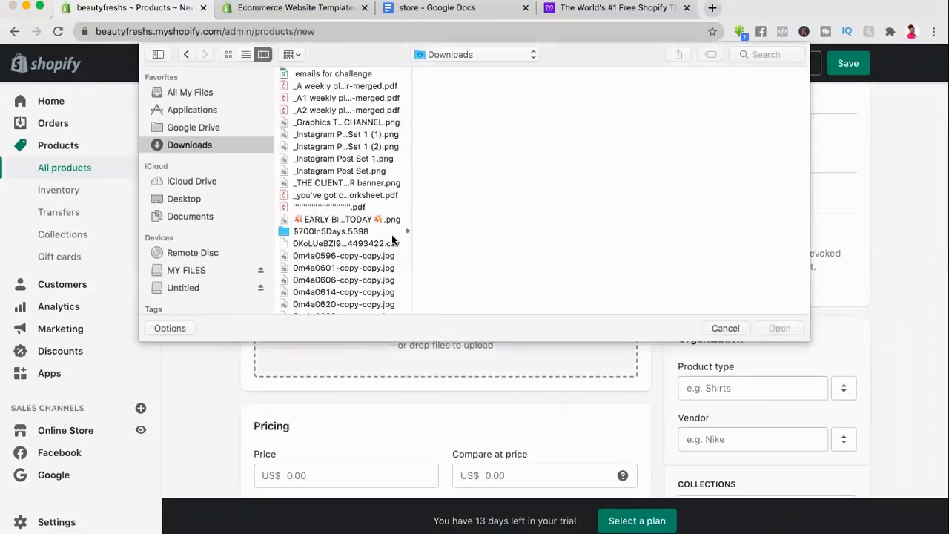
{"action": "double_click", "coordinate": [391, 235]}
{"action": "left_click", "coordinate": [342, 307]}
{"action": "type", "text": "1"}
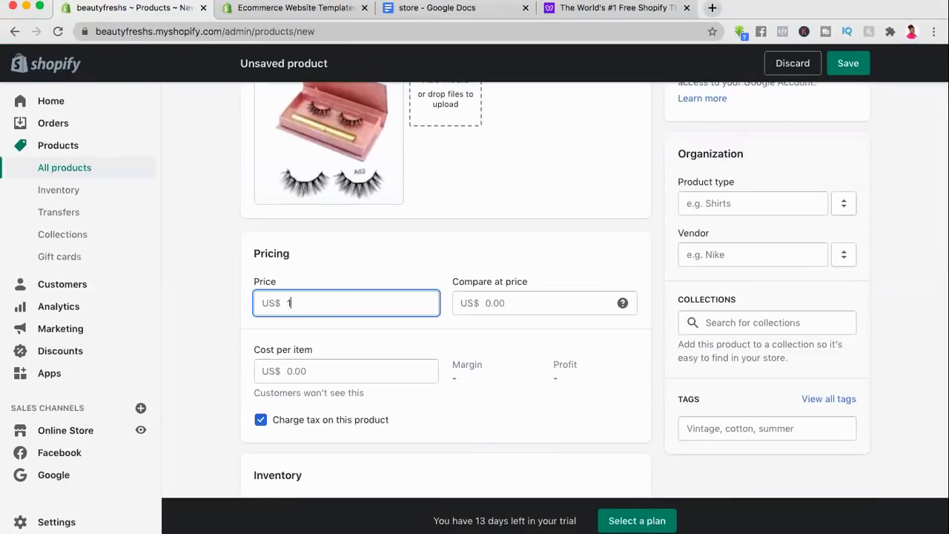
{"action": "type", "text": "7"}
Step: Set the product's available quantity to 1000 and its status to Active
{"action": "scroll", "coordinate": [434, 397], "scroll_direction": "down", "scroll_amount": 5}
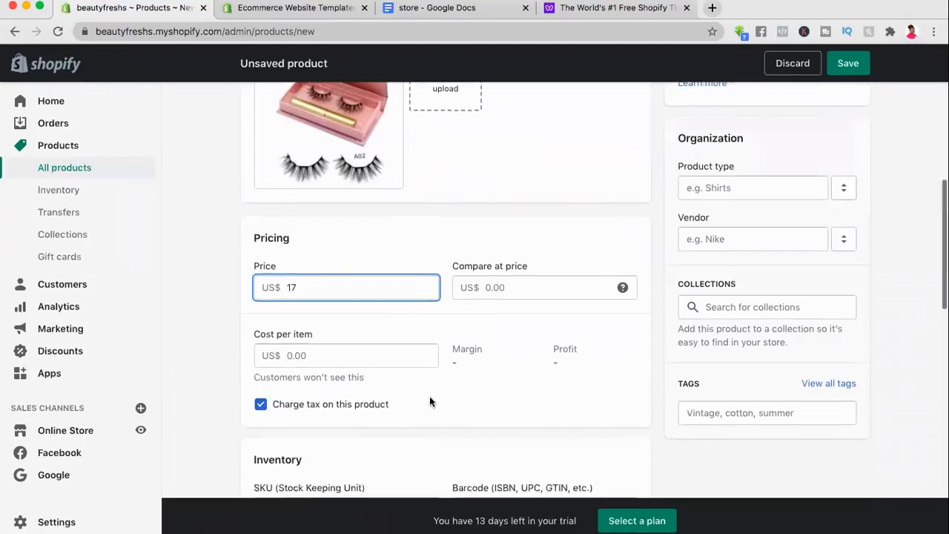
{"action": "scroll", "coordinate": [430, 396], "scroll_direction": "down", "scroll_amount": 4}
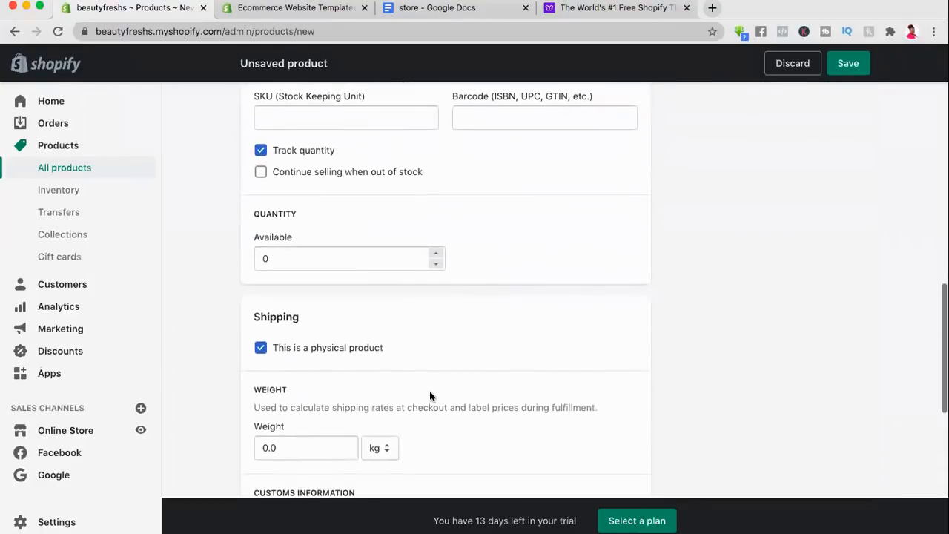
{"action": "left_click", "coordinate": [371, 269]}
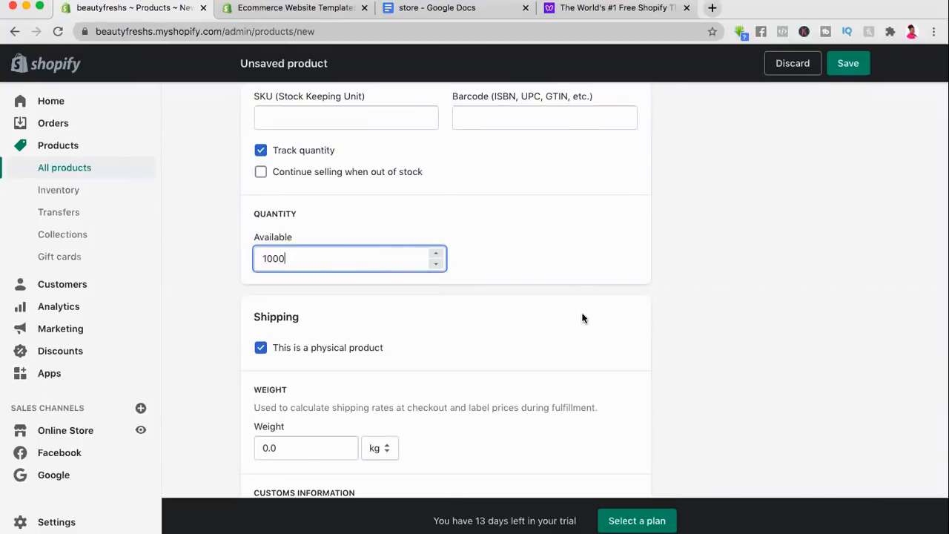
{"action": "scroll", "coordinate": [583, 318], "scroll_direction": "up", "scroll_amount": 15}
{"action": "left_click", "coordinate": [847, 199]}
{"action": "left_click", "coordinate": [793, 184]}
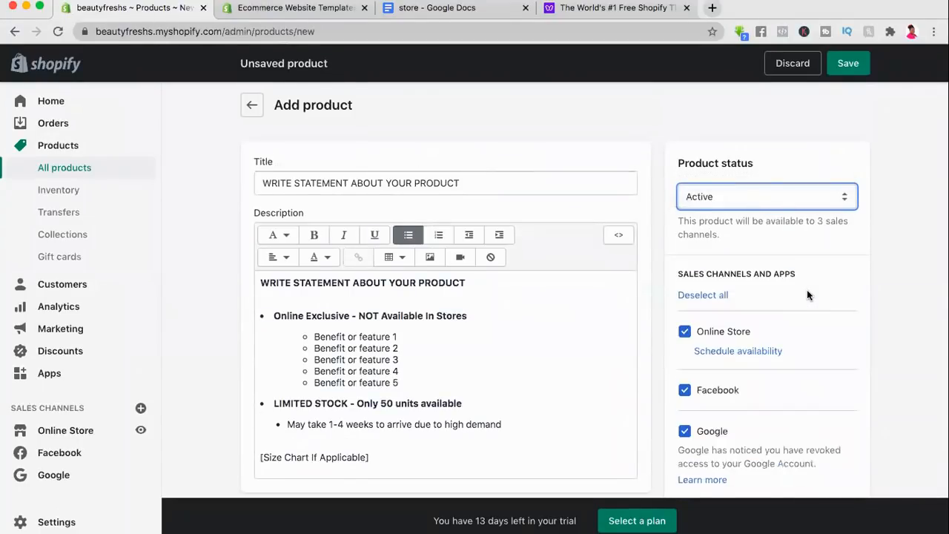
Step: Enter "lashes 3" as the product type
{"action": "scroll", "coordinate": [807, 289], "scroll_direction": "down", "scroll_amount": 5}
{"action": "scroll", "coordinate": [807, 295], "scroll_direction": "down", "scroll_amount": 2}
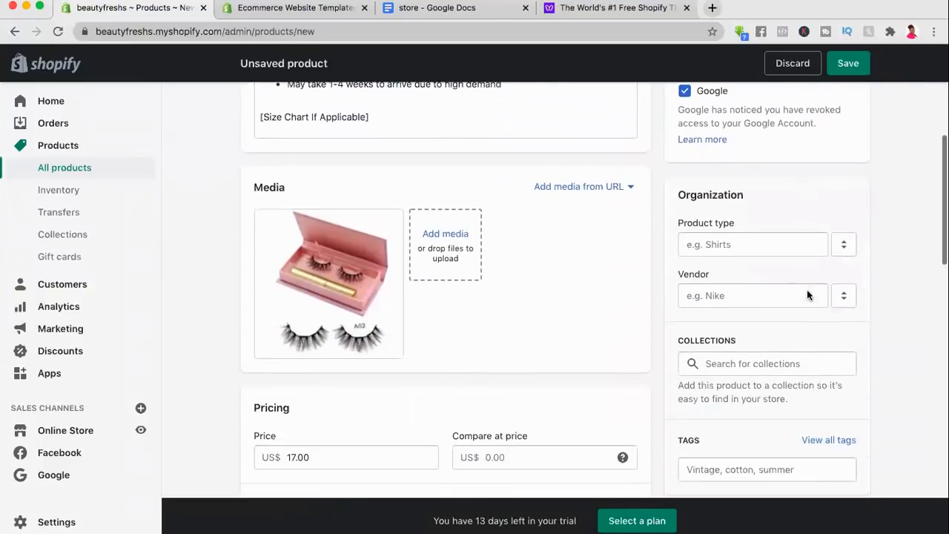
{"action": "left_click", "coordinate": [768, 247]}
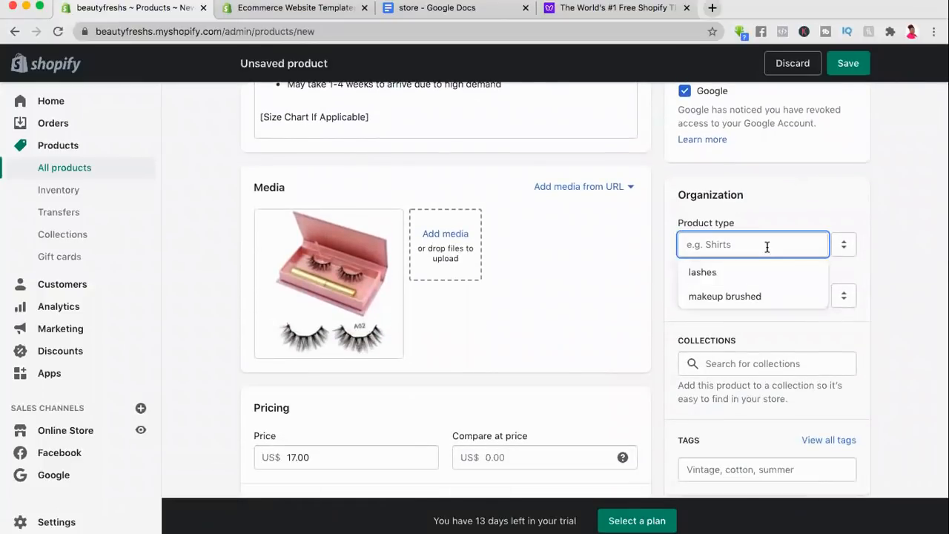
{"action": "type", "text": "lashes 3"}
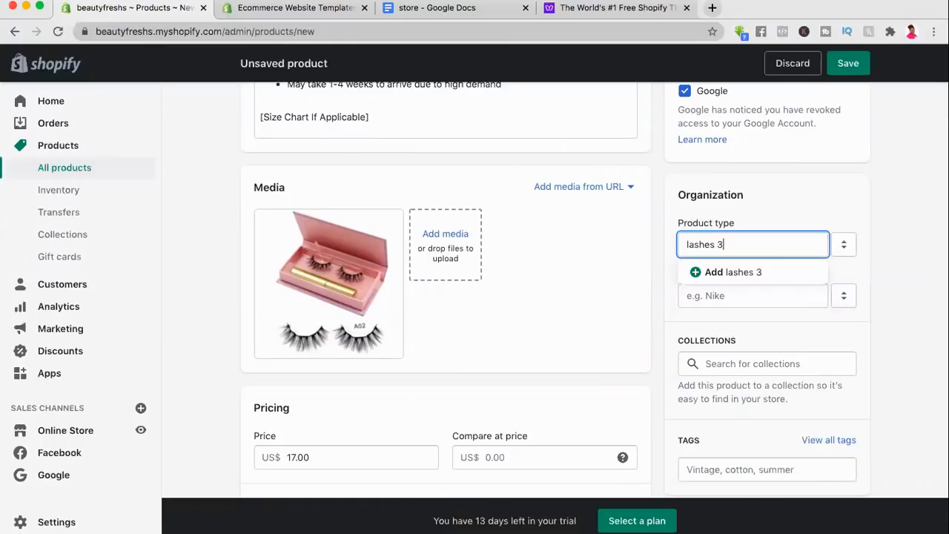
{"action": "left_click", "coordinate": [888, 353]}
Step: Tag the product with lashes, save it and return to the products list
{"action": "scroll", "coordinate": [888, 354], "scroll_direction": "down", "scroll_amount": 3}
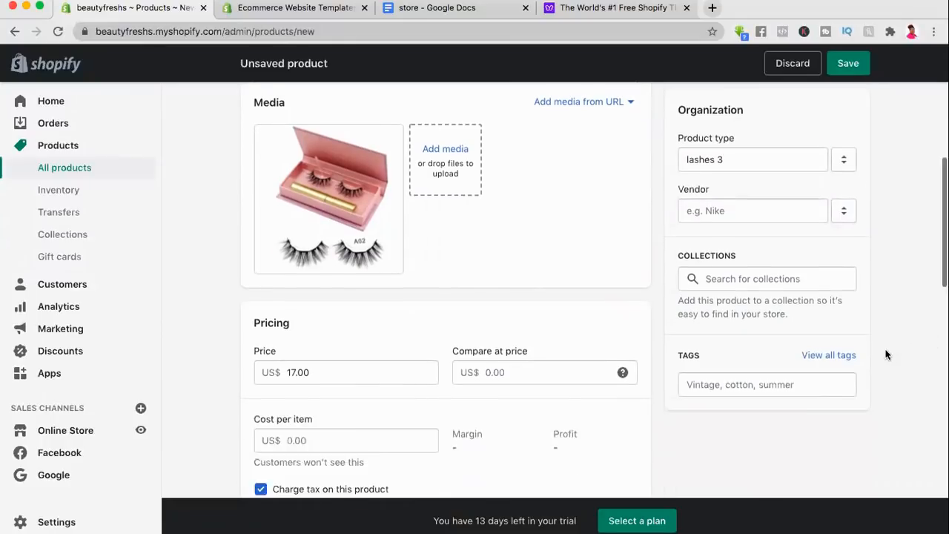
{"action": "left_click", "coordinate": [744, 315]}
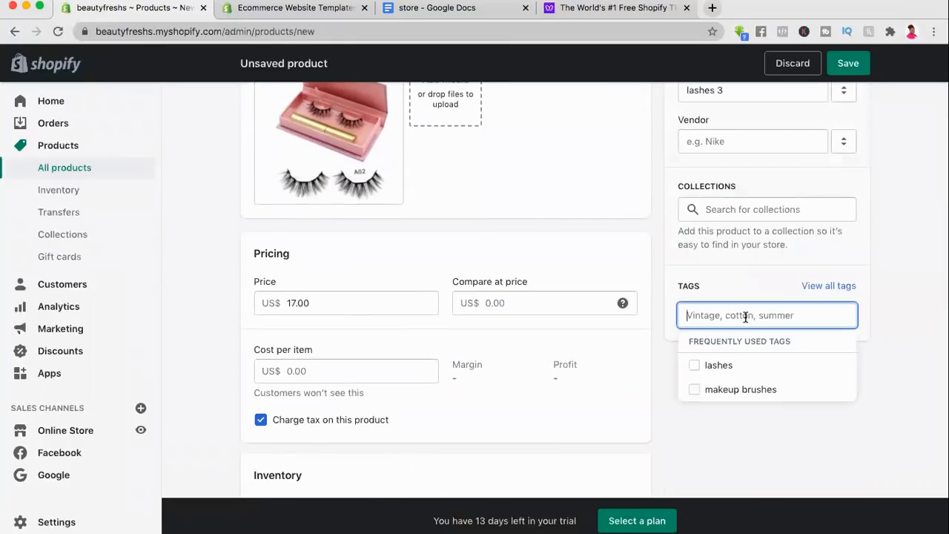
{"action": "left_click", "coordinate": [711, 364]}
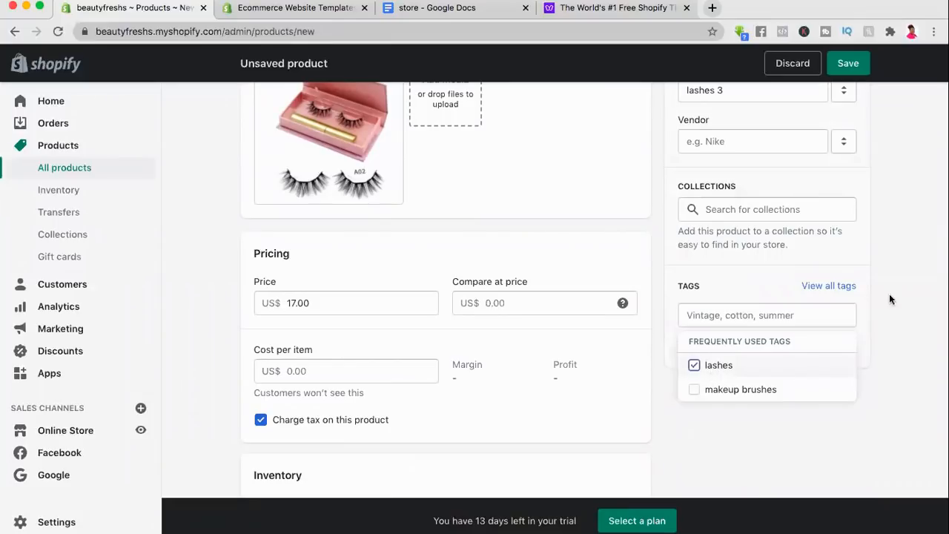
{"action": "left_click", "coordinate": [882, 252]}
{"action": "scroll", "coordinate": [881, 253], "scroll_direction": "up", "scroll_amount": 3}
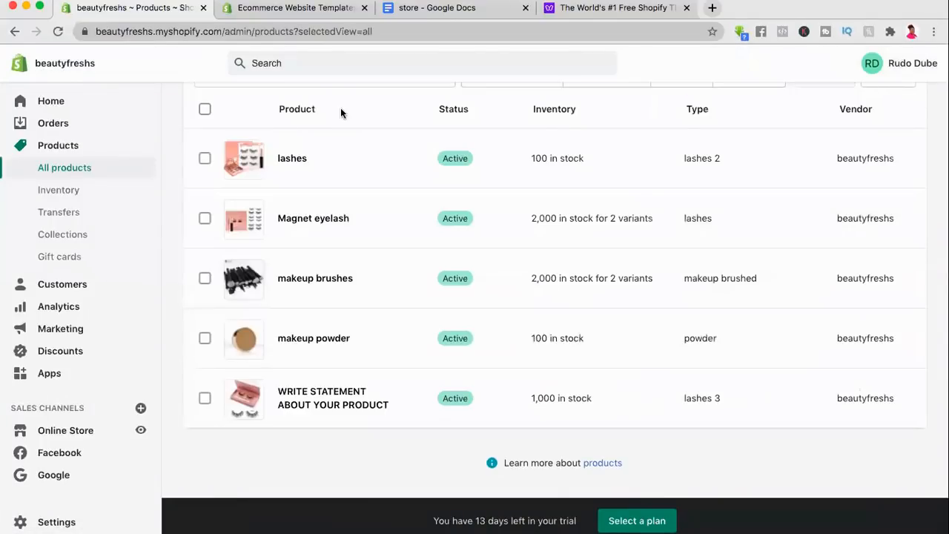
{"action": "scroll", "coordinate": [341, 109], "scroll_direction": "up", "scroll_amount": 3}
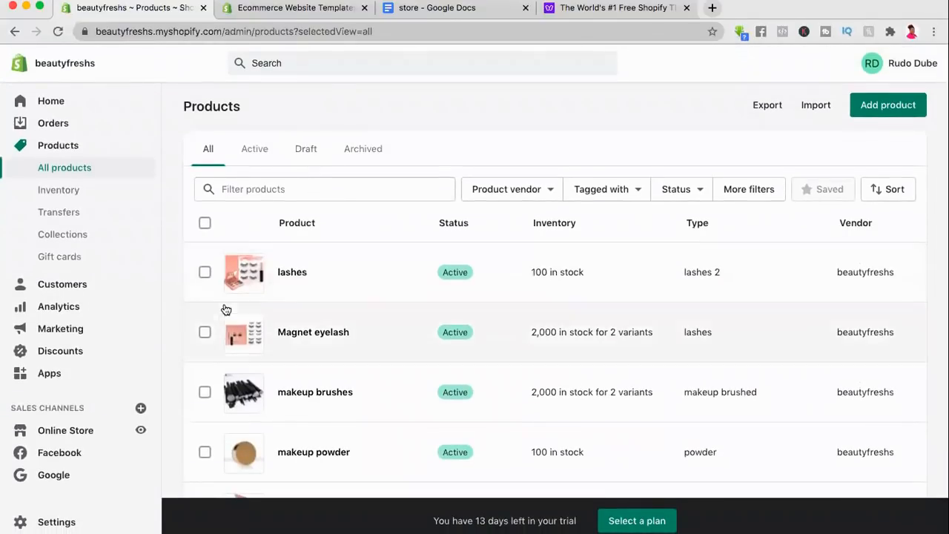
Step: Open the online store's themes and look over the current theme and the theme library
{"action": "left_click", "coordinate": [64, 432]}
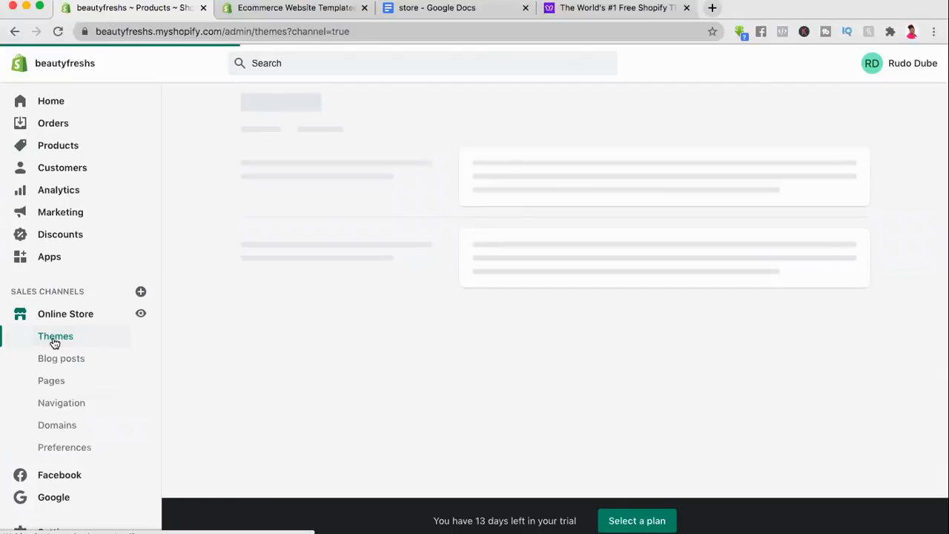
{"action": "scroll", "coordinate": [468, 296], "scroll_direction": "down", "scroll_amount": 3}
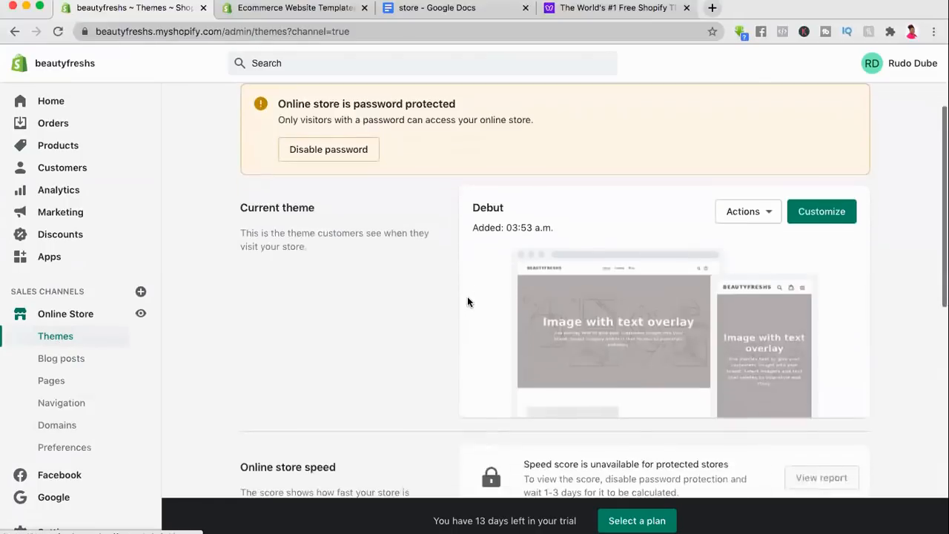
{"action": "scroll", "coordinate": [468, 296], "scroll_direction": "up", "scroll_amount": 1}
{"action": "scroll", "coordinate": [467, 298], "scroll_direction": "down", "scroll_amount": 3}
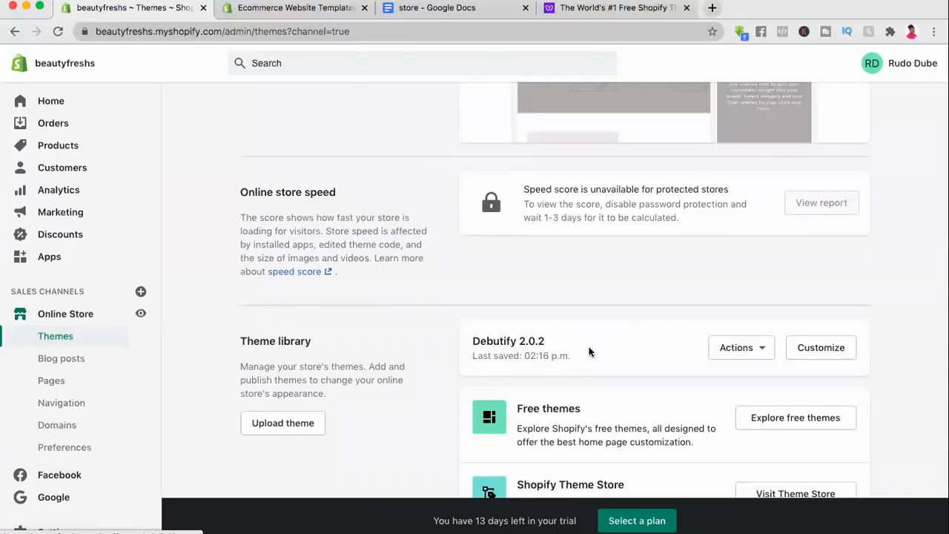
Step: Switch to the Debutify website, view its free download sign-up form and close it without filling it in
{"action": "left_click", "coordinate": [630, 8]}
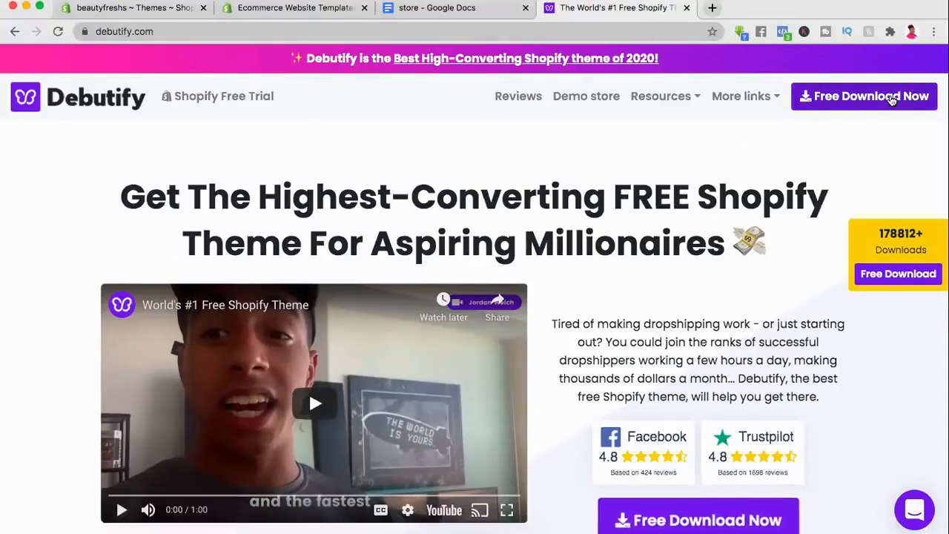
{"action": "scroll", "coordinate": [817, 289], "scroll_direction": "down", "scroll_amount": 10}
{"action": "scroll", "coordinate": [817, 288], "scroll_direction": "up", "scroll_amount": 8}
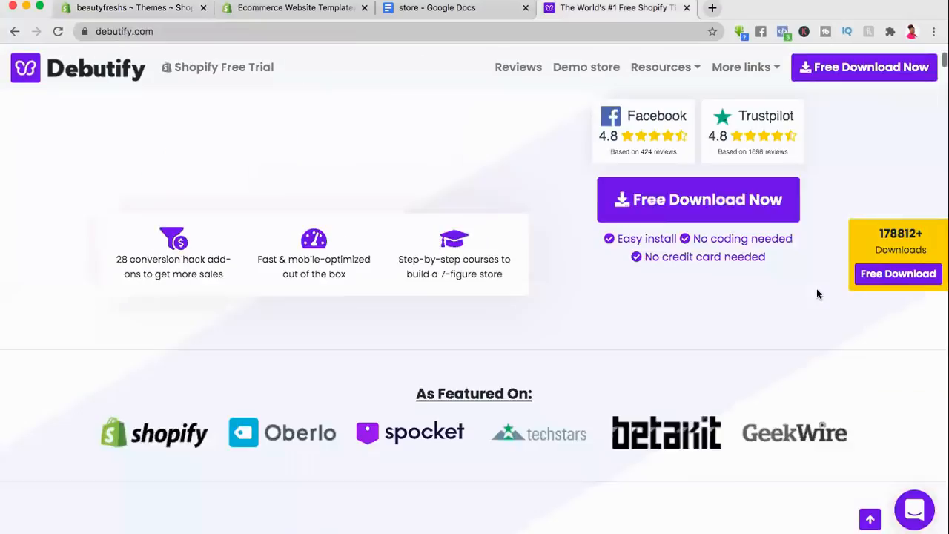
{"action": "scroll", "coordinate": [817, 289], "scroll_direction": "up", "scroll_amount": 5}
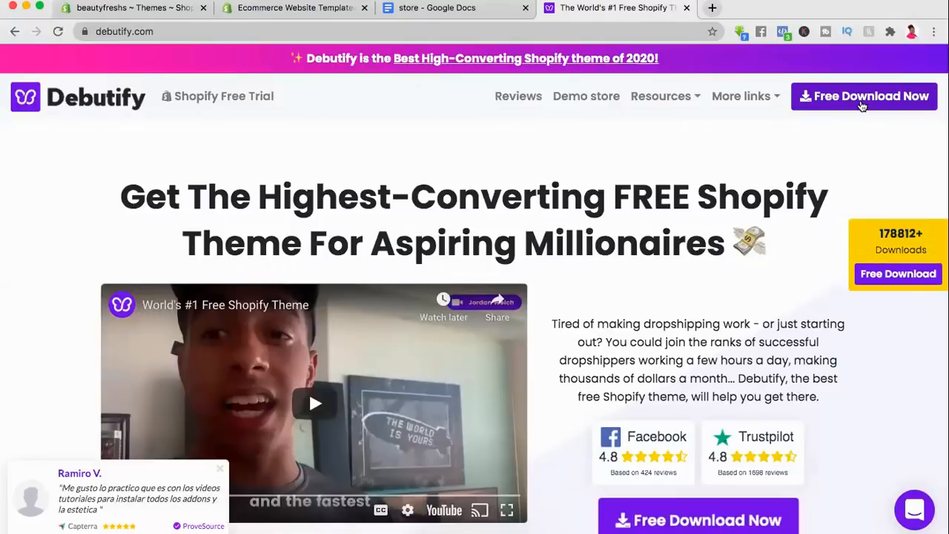
{"action": "left_click", "coordinate": [862, 106]}
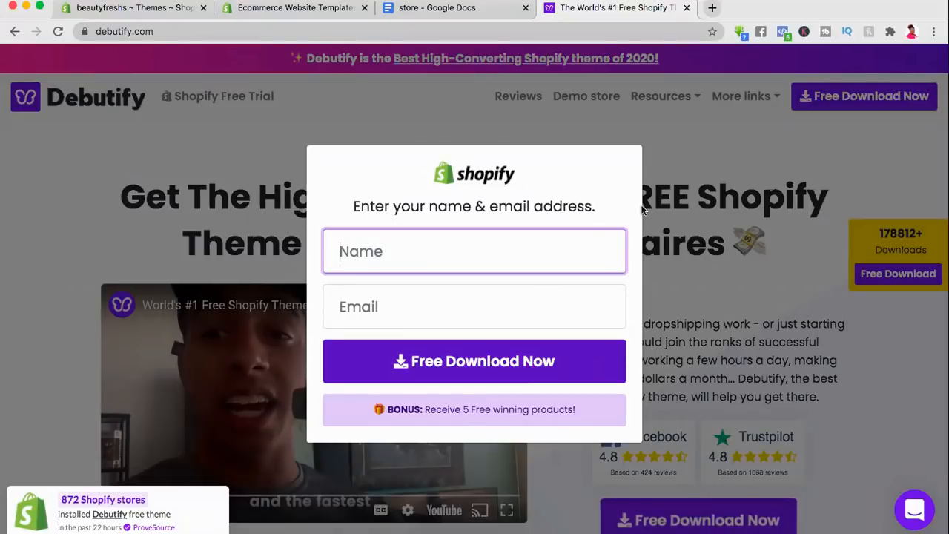
{"action": "left_click", "coordinate": [665, 130]}
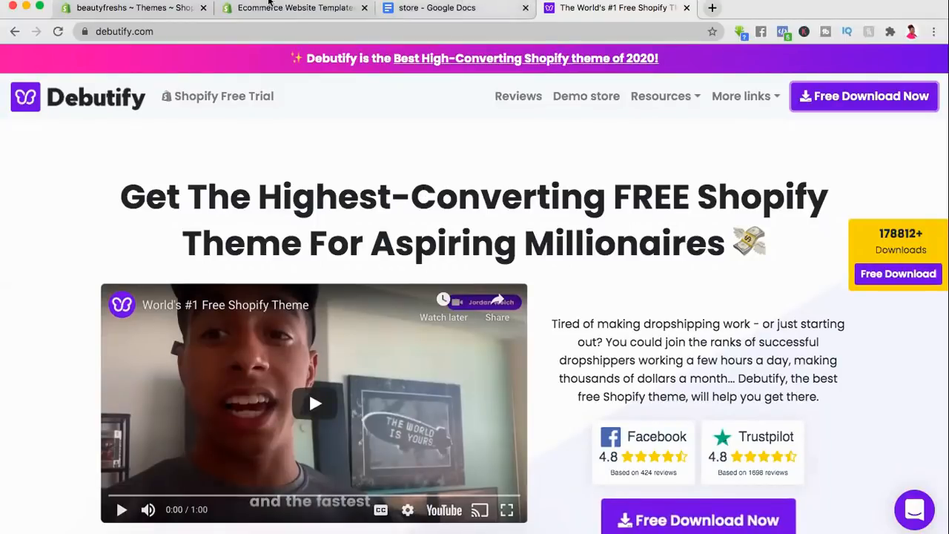
Step: Return to the Shopify admin, open the installed Debutify app and examine the setup progress on its dashboard
{"action": "left_click", "coordinate": [153, 9]}
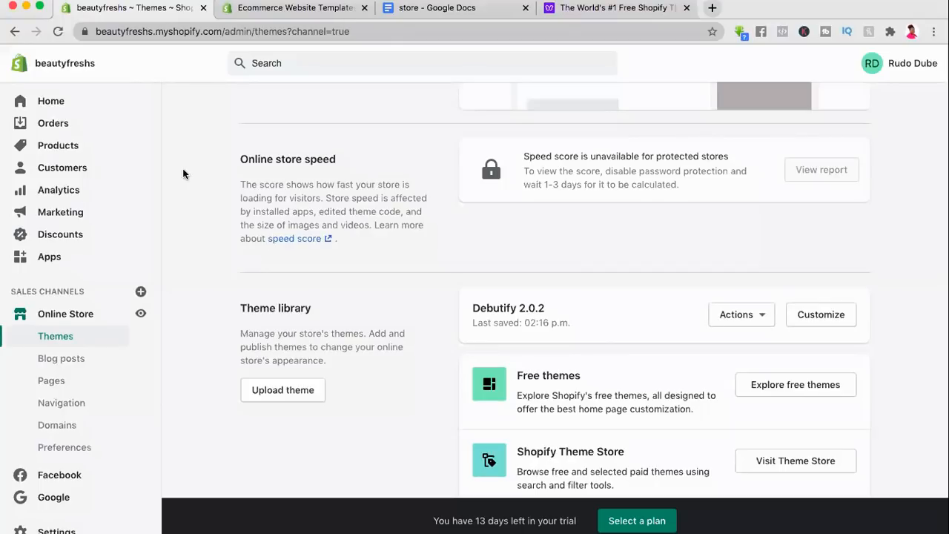
{"action": "left_click", "coordinate": [49, 256]}
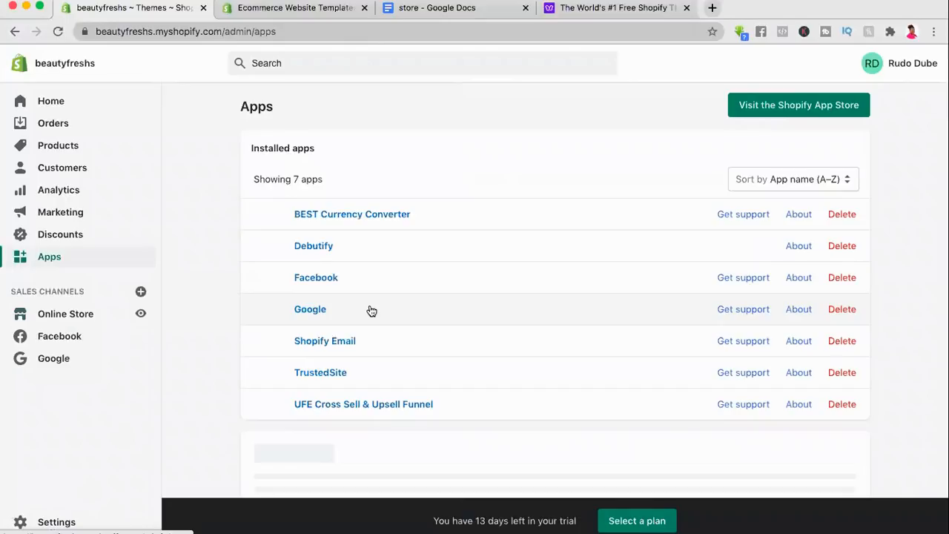
{"action": "left_click", "coordinate": [314, 247]}
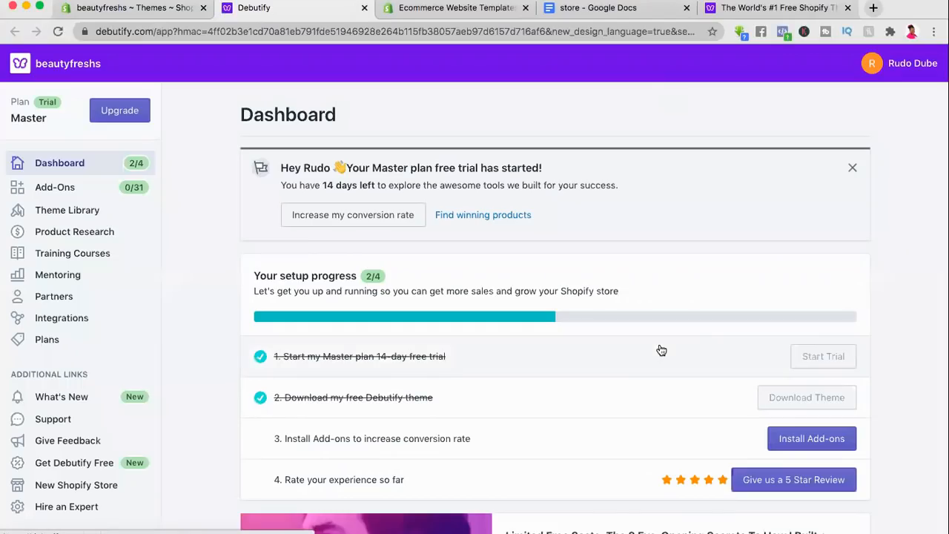
{"action": "scroll", "coordinate": [661, 350], "scroll_direction": "down", "scroll_amount": 2}
{"action": "scroll", "coordinate": [661, 350], "scroll_direction": "up", "scroll_amount": 2}
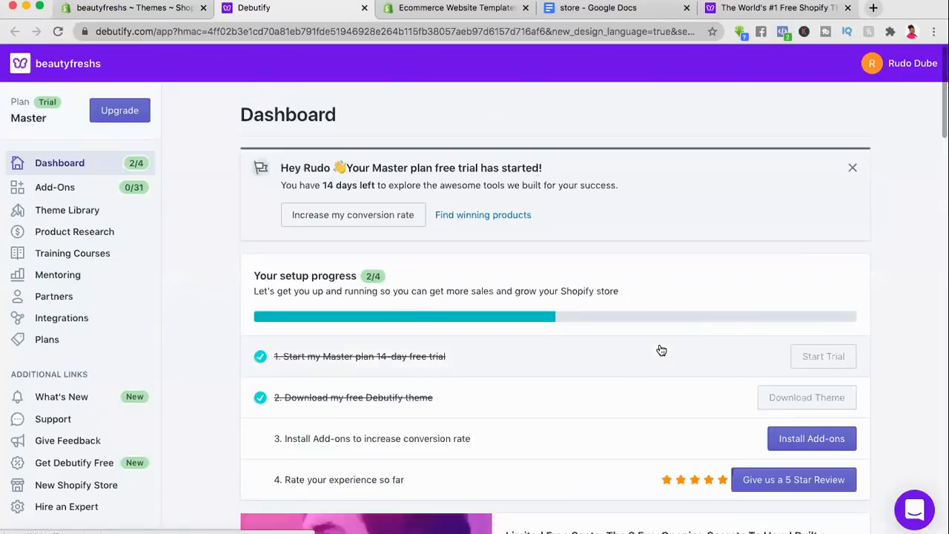
{"action": "scroll", "coordinate": [661, 350], "scroll_direction": "down", "scroll_amount": 1}
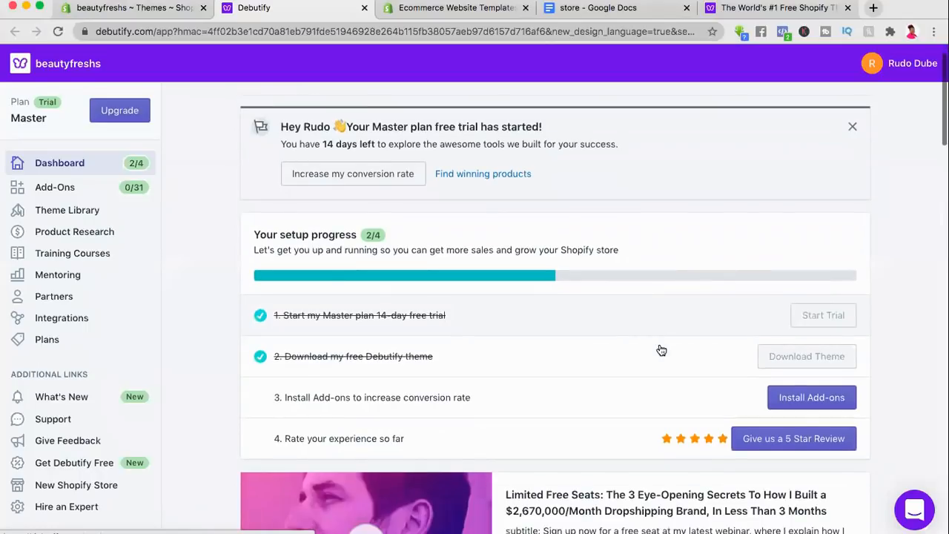
{"action": "scroll", "coordinate": [662, 351], "scroll_direction": "up", "scroll_amount": 1}
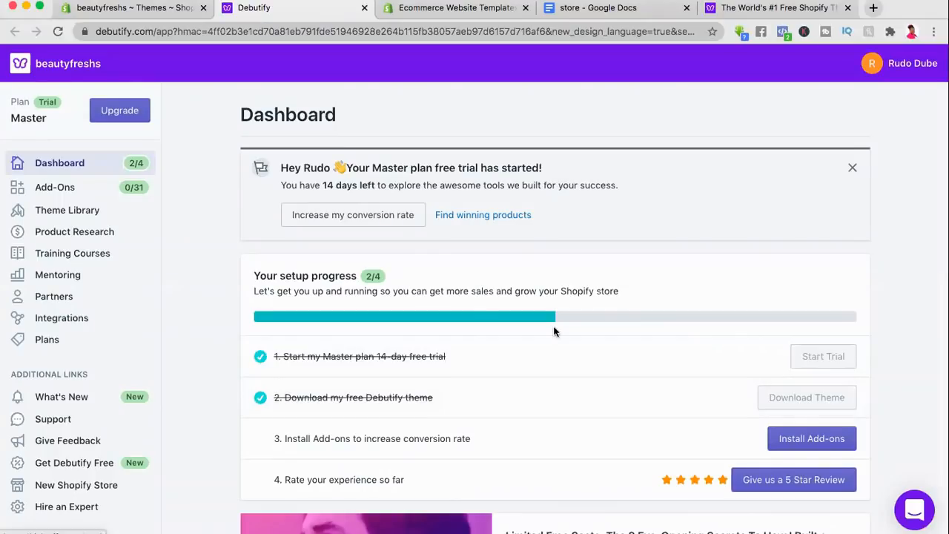
{"action": "scroll", "coordinate": [554, 331], "scroll_direction": "down", "scroll_amount": 4}
{"action": "scroll", "coordinate": [554, 331], "scroll_direction": "up", "scroll_amount": 3}
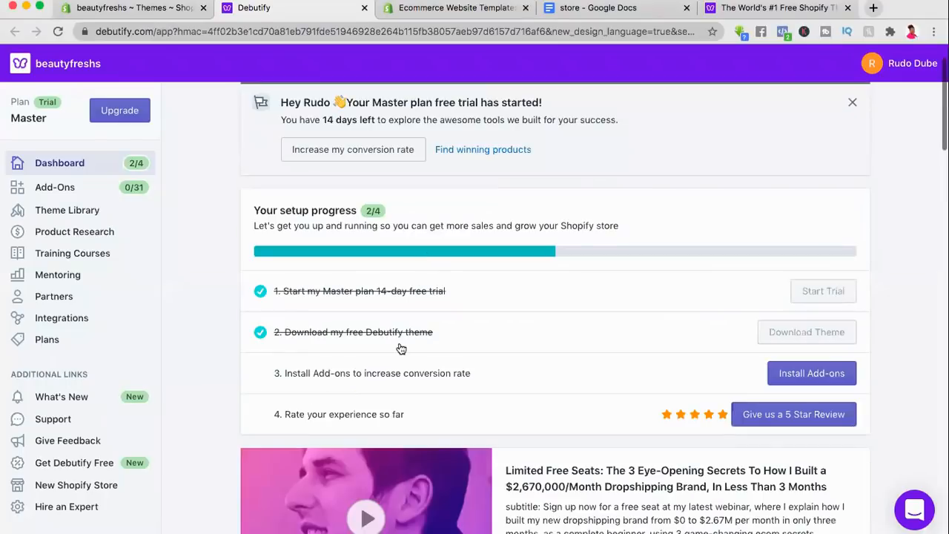
{"action": "scroll", "coordinate": [401, 349], "scroll_direction": "up", "scroll_amount": 1}
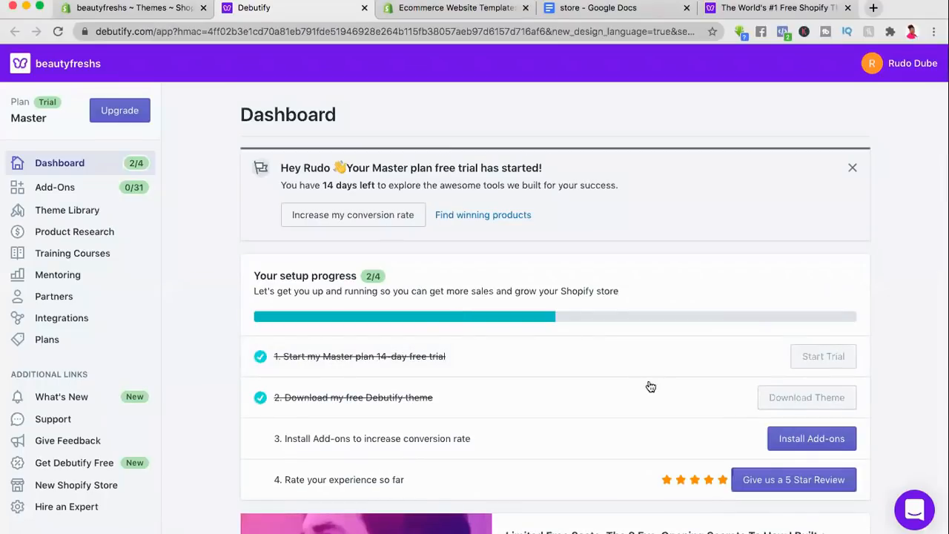
Step: Return to the Shopify admin and publish the Debutify 2.0.2 theme from the online store's theme library
{"action": "left_click", "coordinate": [127, 9]}
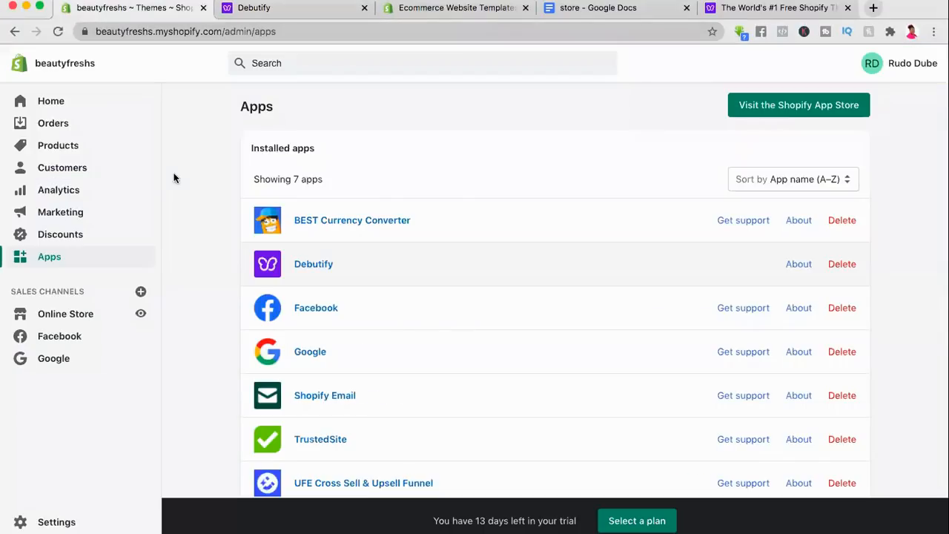
{"action": "left_click", "coordinate": [71, 316]}
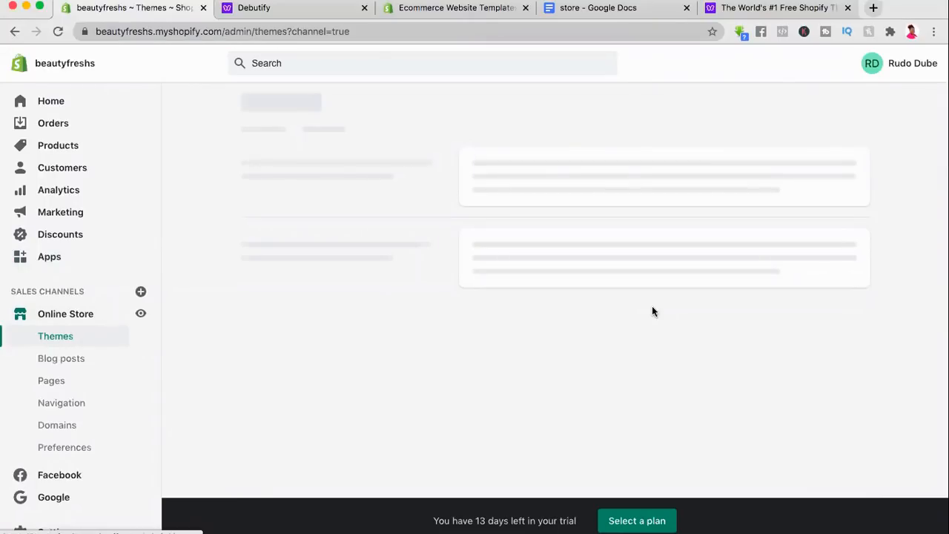
{"action": "scroll", "coordinate": [652, 305], "scroll_direction": "down", "scroll_amount": 4}
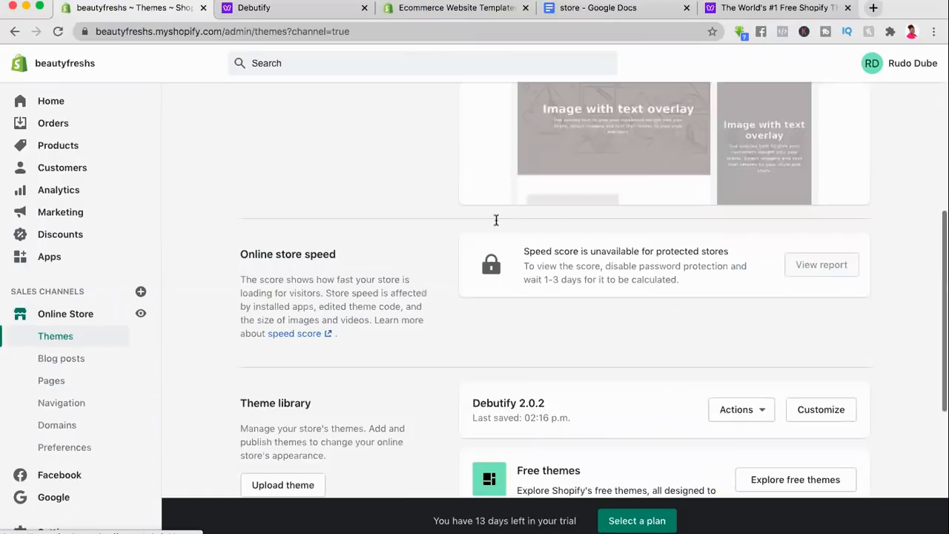
{"action": "scroll", "coordinate": [643, 227], "scroll_direction": "down", "scroll_amount": 2}
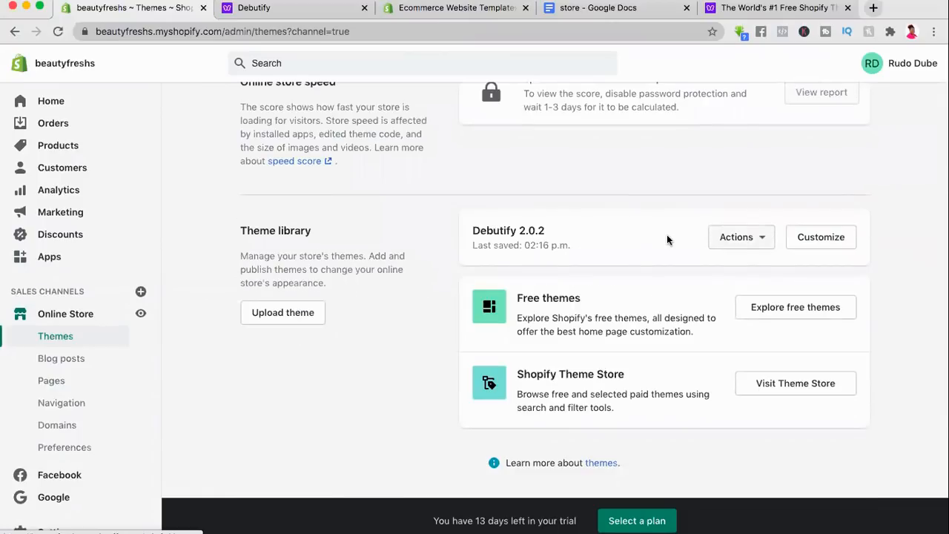
{"action": "left_click", "coordinate": [761, 244]}
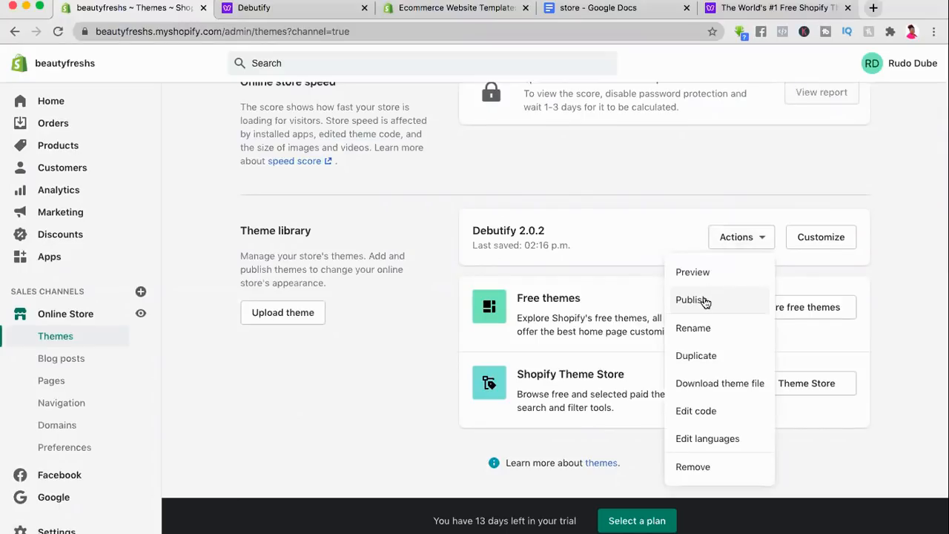
{"action": "left_click", "coordinate": [693, 300]}
{"action": "left_click", "coordinate": [624, 453]}
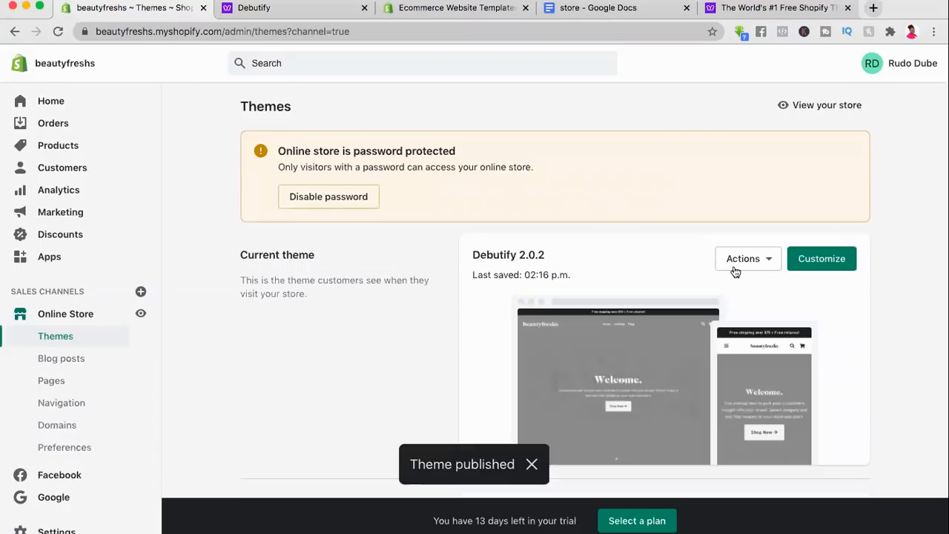
{"action": "scroll", "coordinate": [735, 272], "scroll_direction": "down", "scroll_amount": 5}
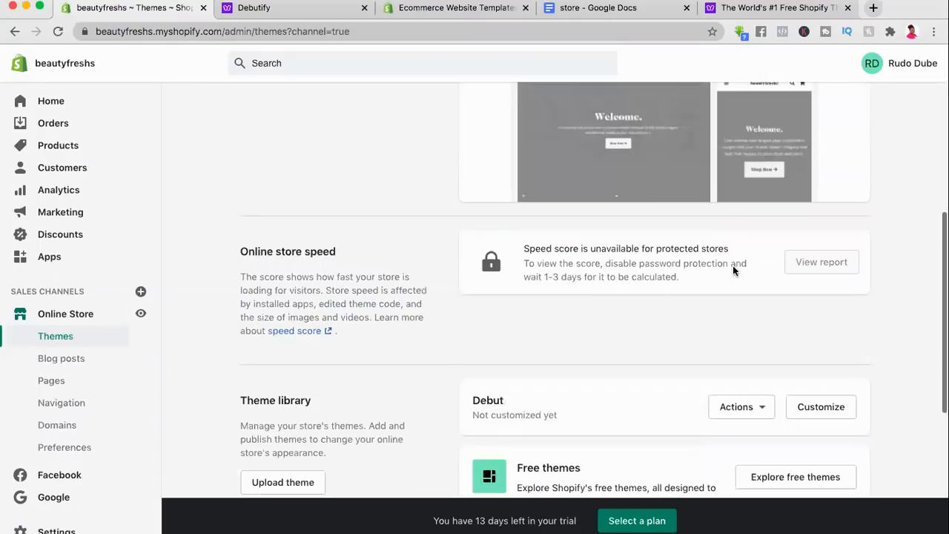
{"action": "scroll", "coordinate": [733, 266], "scroll_direction": "up", "scroll_amount": 4}
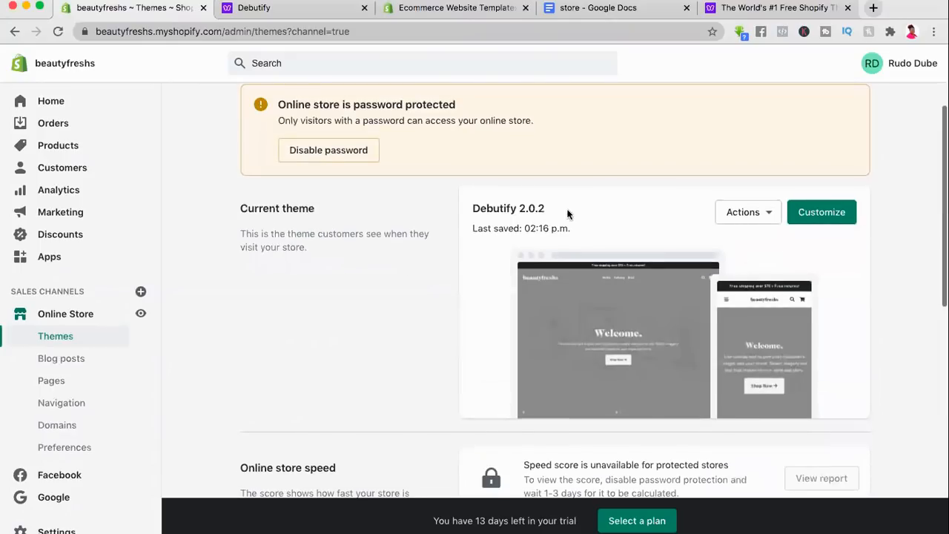
Step: Open the Debutify 2.0.2 theme for customization and look over the home page's section list and full preview
{"action": "left_click", "coordinate": [825, 215]}
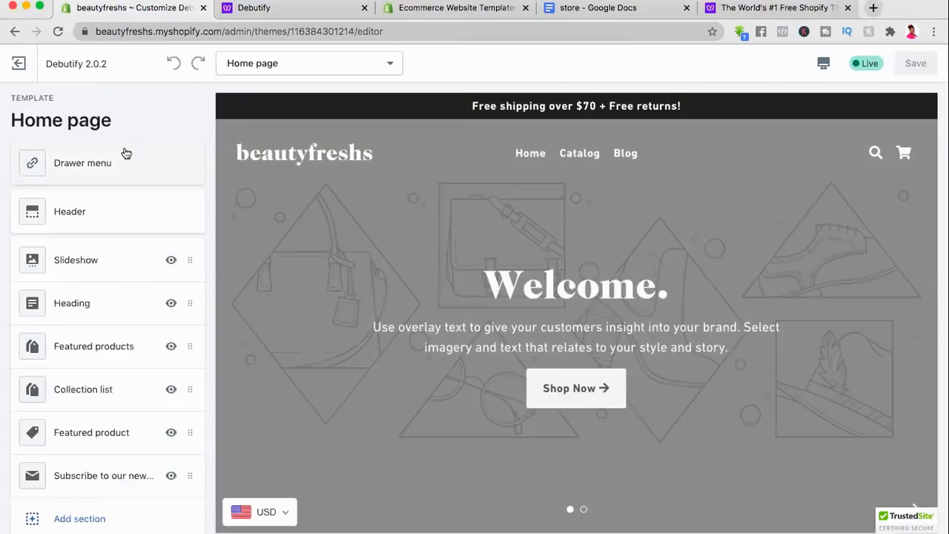
{"action": "scroll", "coordinate": [83, 377], "scroll_direction": "down", "scroll_amount": 3}
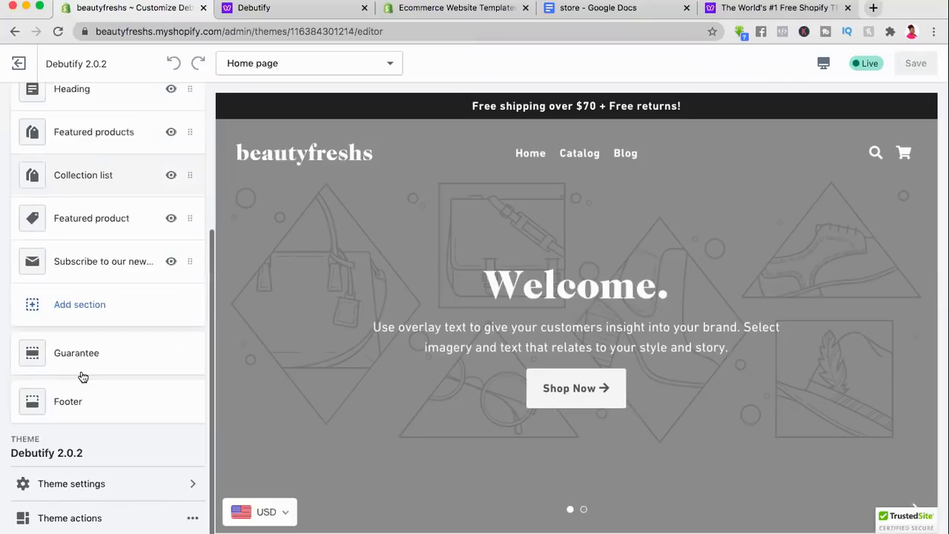
{"action": "scroll", "coordinate": [83, 376], "scroll_direction": "up", "scroll_amount": 3}
{"action": "scroll", "coordinate": [443, 327], "scroll_direction": "down", "scroll_amount": 5}
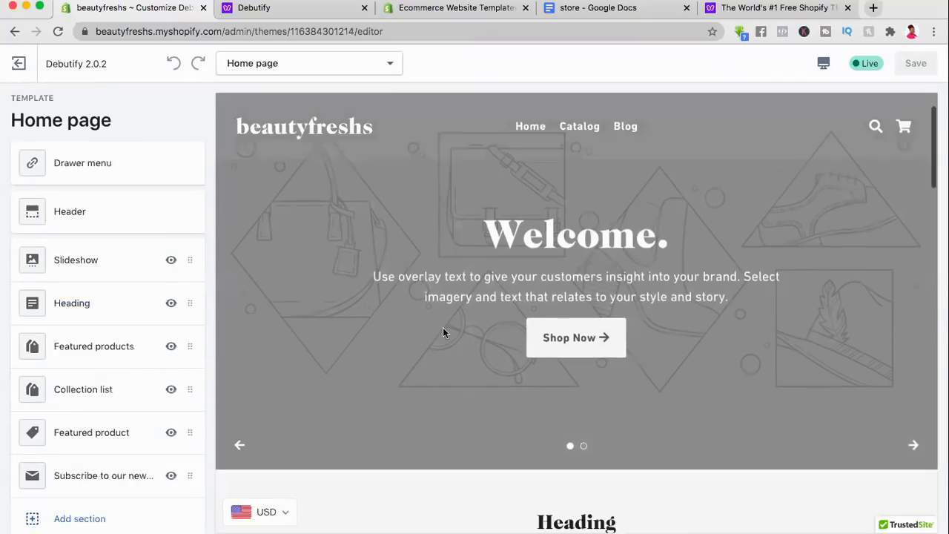
{"action": "scroll", "coordinate": [443, 328], "scroll_direction": "up", "scroll_amount": 2}
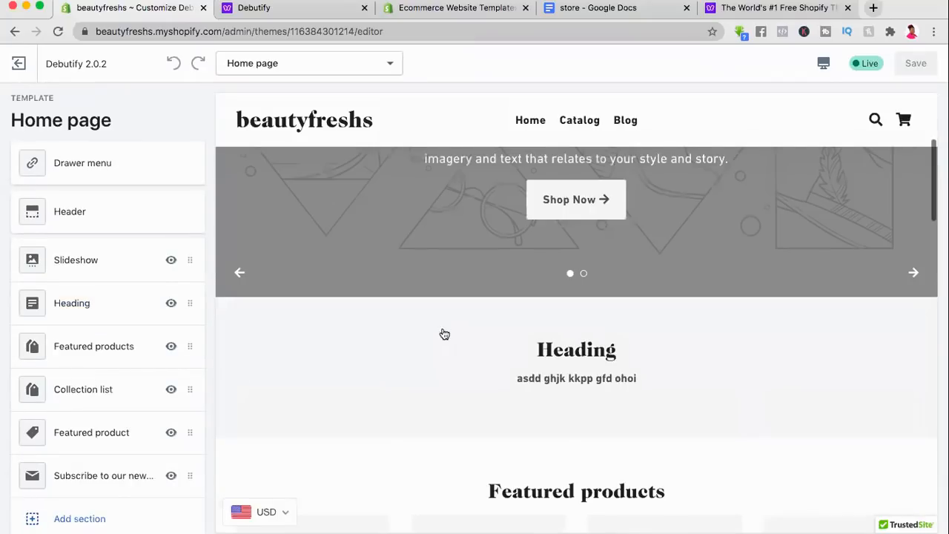
{"action": "scroll", "coordinate": [443, 331], "scroll_direction": "down", "scroll_amount": 5}
{"action": "scroll", "coordinate": [443, 333], "scroll_direction": "down", "scroll_amount": 10}
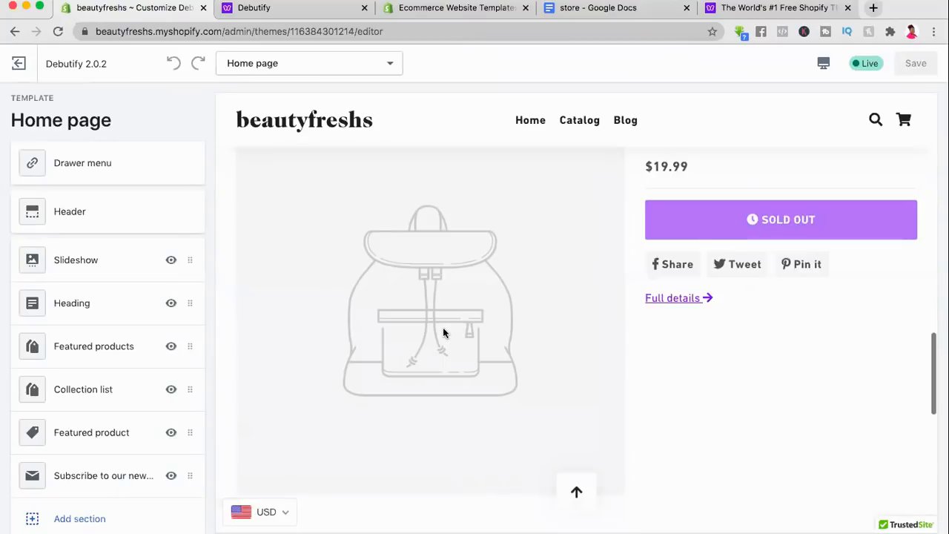
{"action": "scroll", "coordinate": [443, 333], "scroll_direction": "down", "scroll_amount": 10}
{"action": "scroll", "coordinate": [443, 333], "scroll_direction": "down", "scroll_amount": 3}
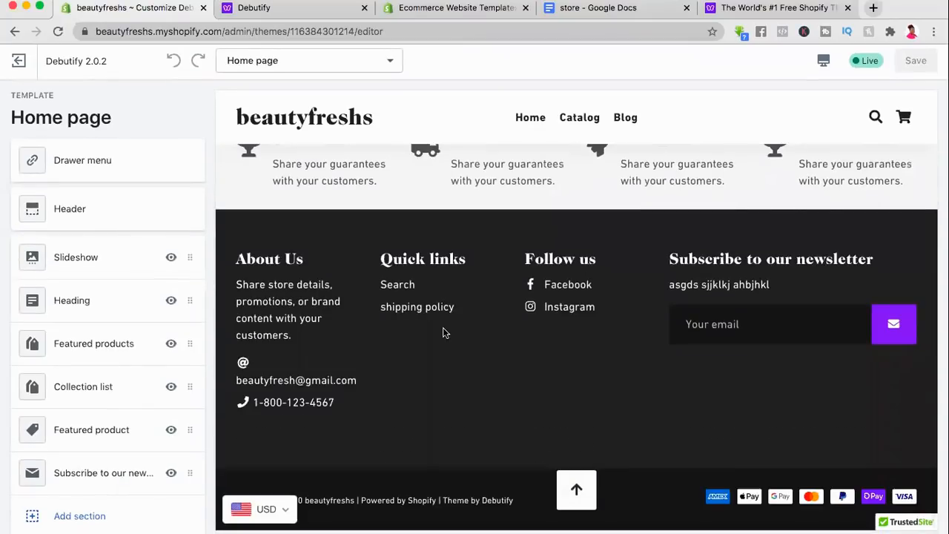
{"action": "scroll", "coordinate": [444, 330], "scroll_direction": "up", "scroll_amount": 10}
{"action": "scroll", "coordinate": [444, 329], "scroll_direction": "up", "scroll_amount": 10}
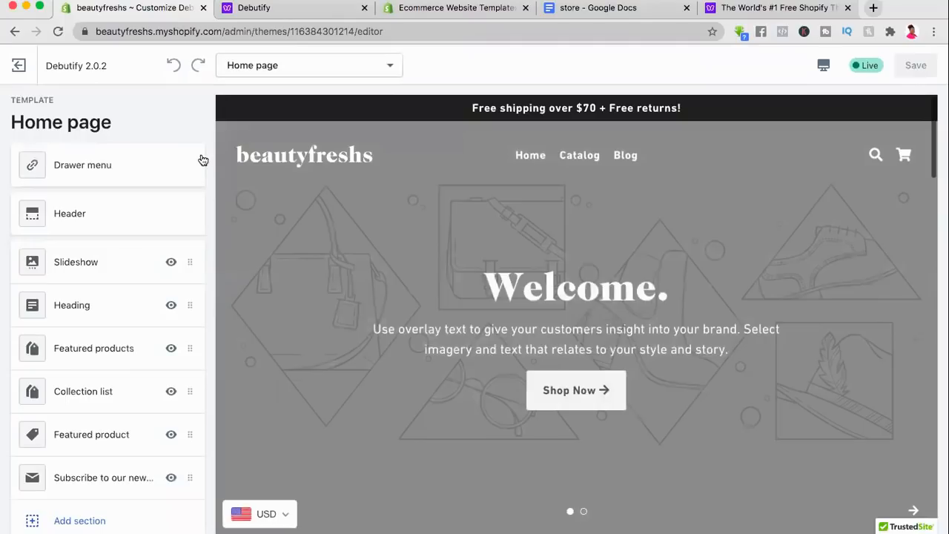
Step: View the drawer menu section's settings, close its preview and open its primary menu for editing
{"action": "left_click", "coordinate": [74, 162]}
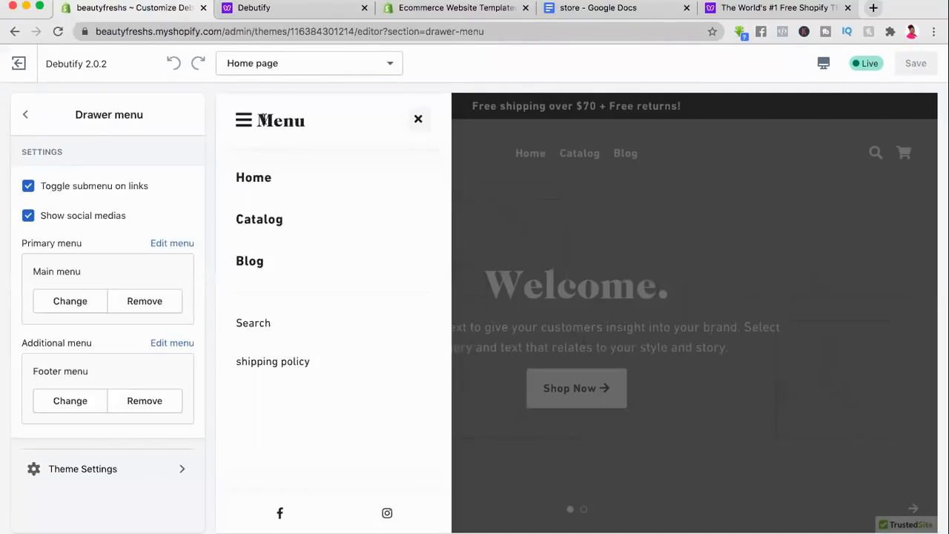
{"action": "left_click", "coordinate": [417, 120]}
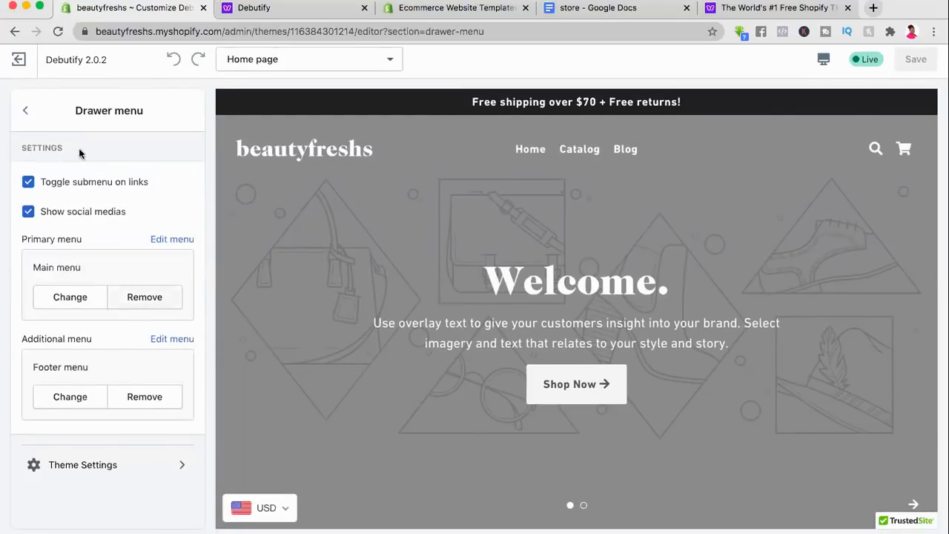
{"action": "left_click", "coordinate": [177, 242]}
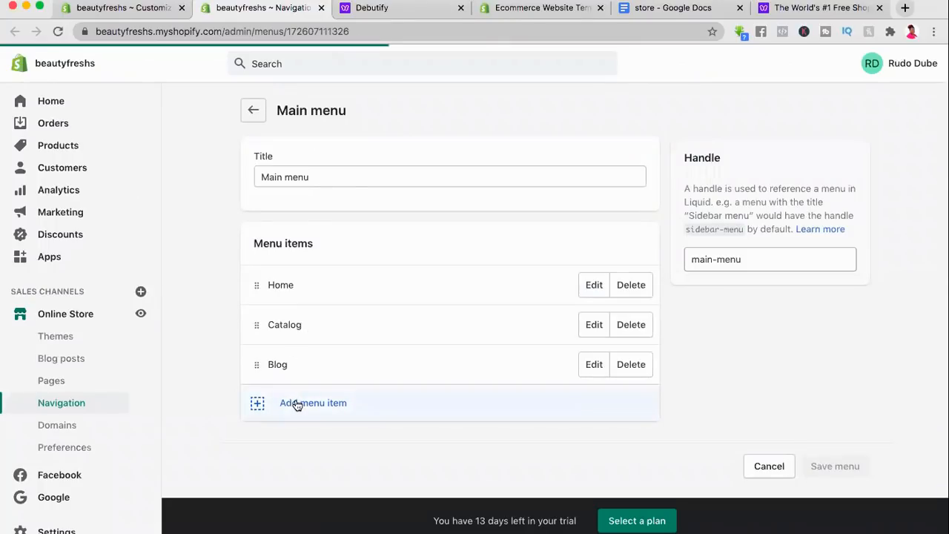
{"action": "left_click", "coordinate": [296, 404]}
{"action": "left_click", "coordinate": [353, 295]}
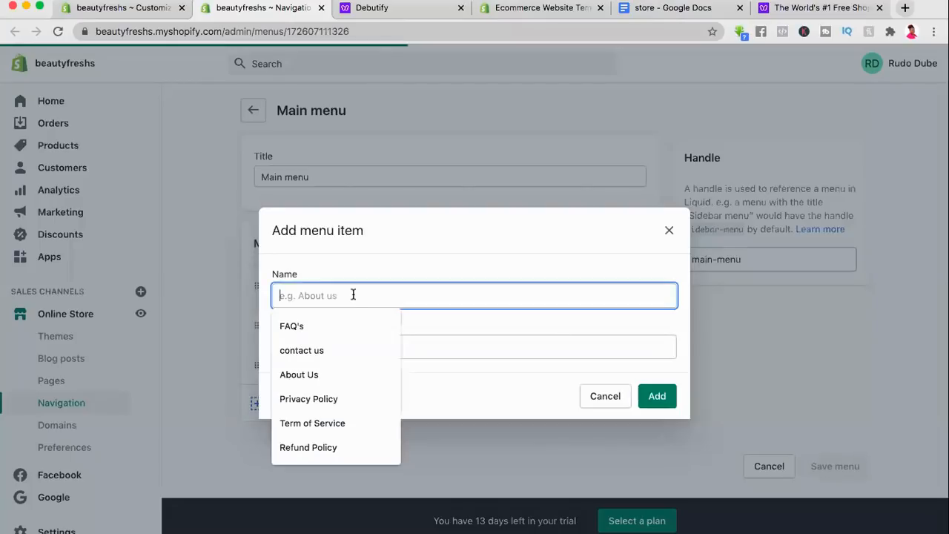
{"action": "left_click", "coordinate": [314, 375]}
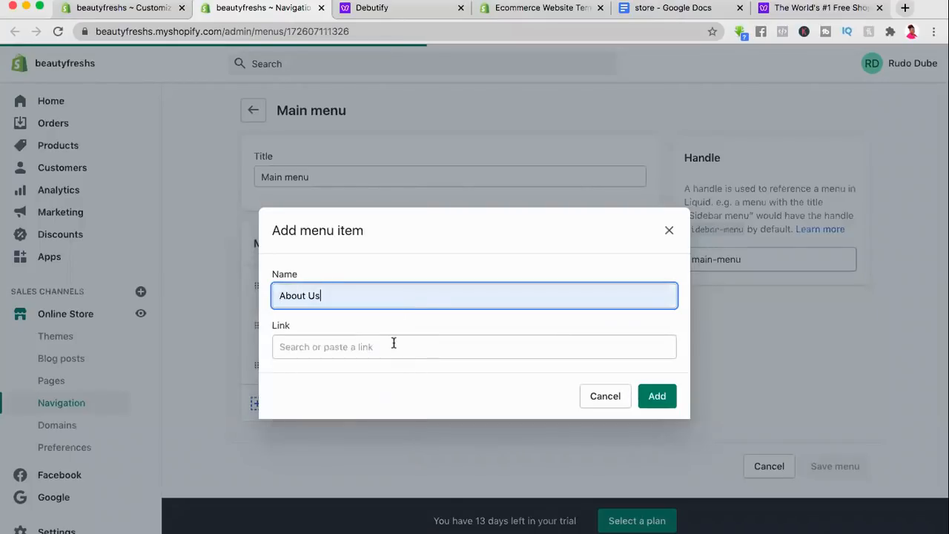
{"action": "left_click", "coordinate": [393, 345]}
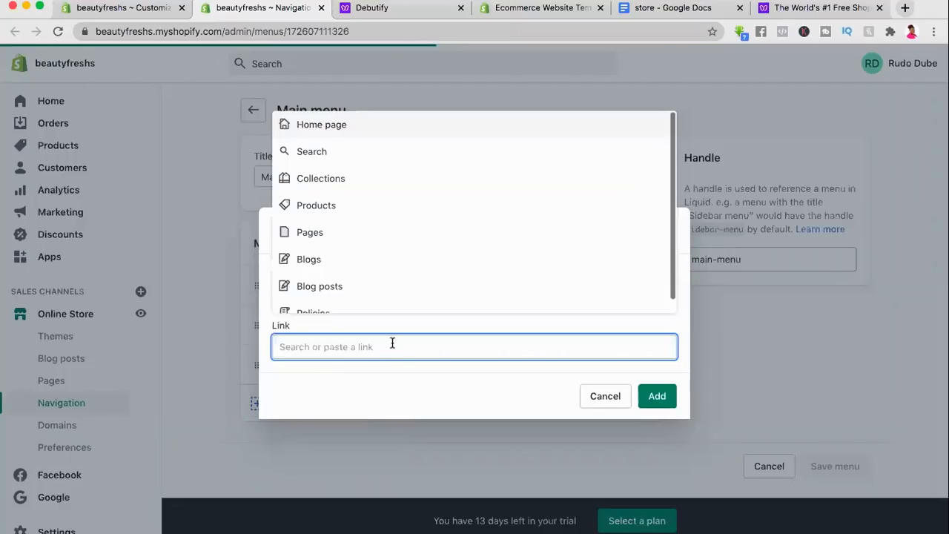
{"action": "left_click", "coordinate": [324, 231]}
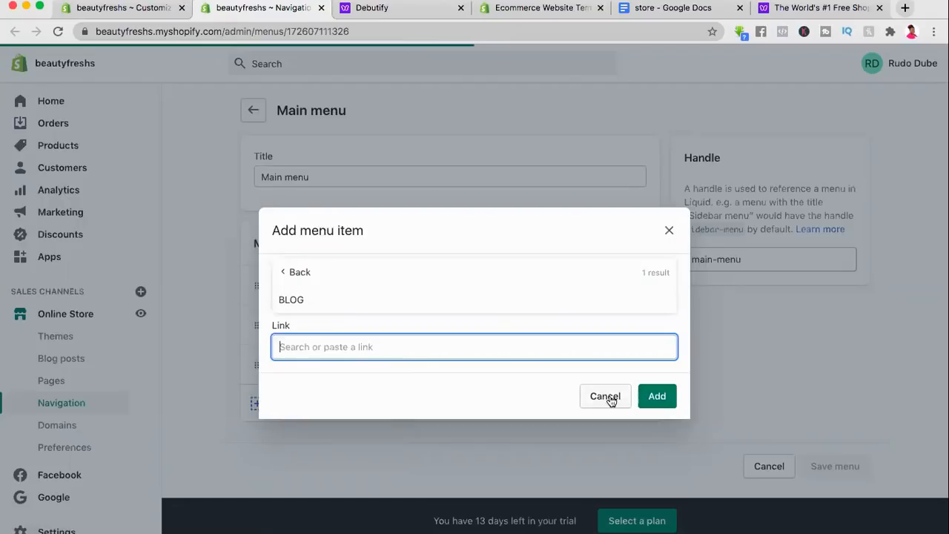
{"action": "key", "text": "Escape"}
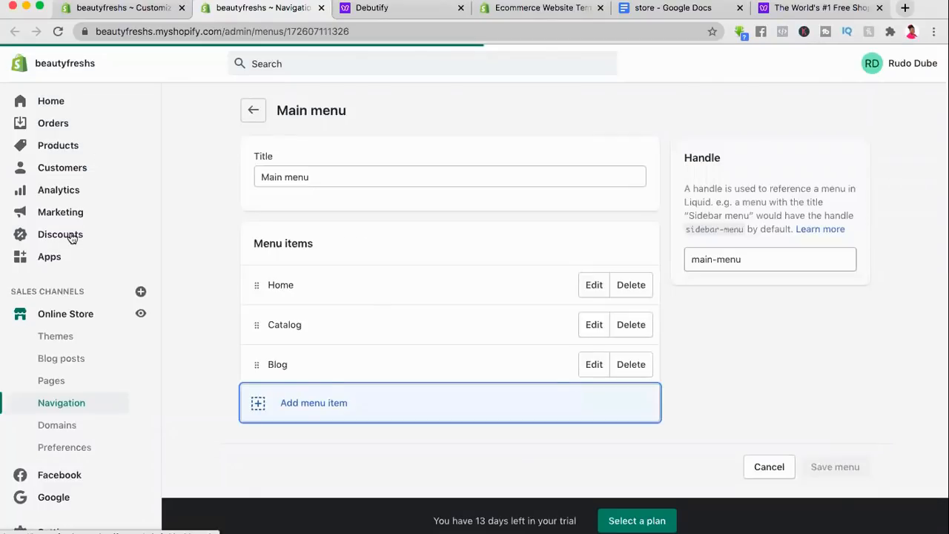
Step: Start a new online store page titled Contact Us with the page.contact template
{"action": "left_click", "coordinate": [58, 382]}
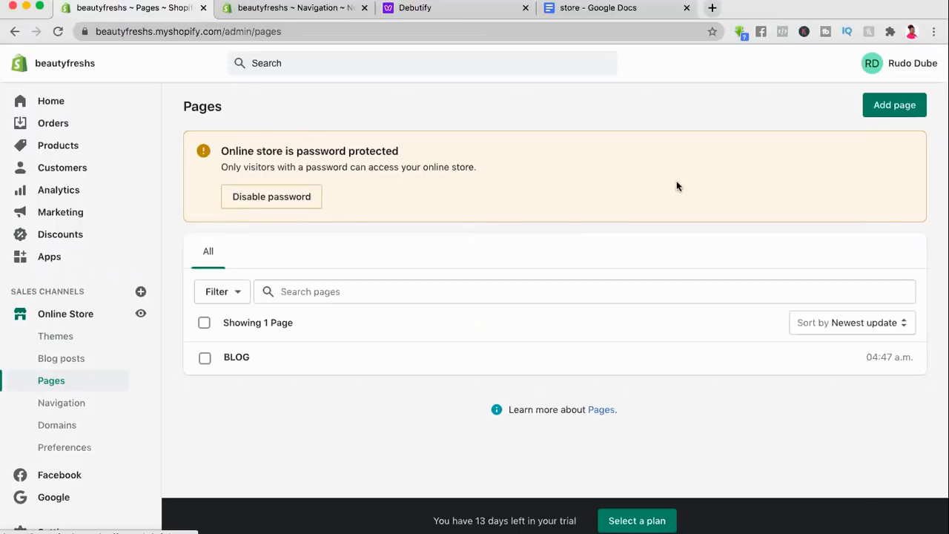
{"action": "left_click", "coordinate": [888, 109]}
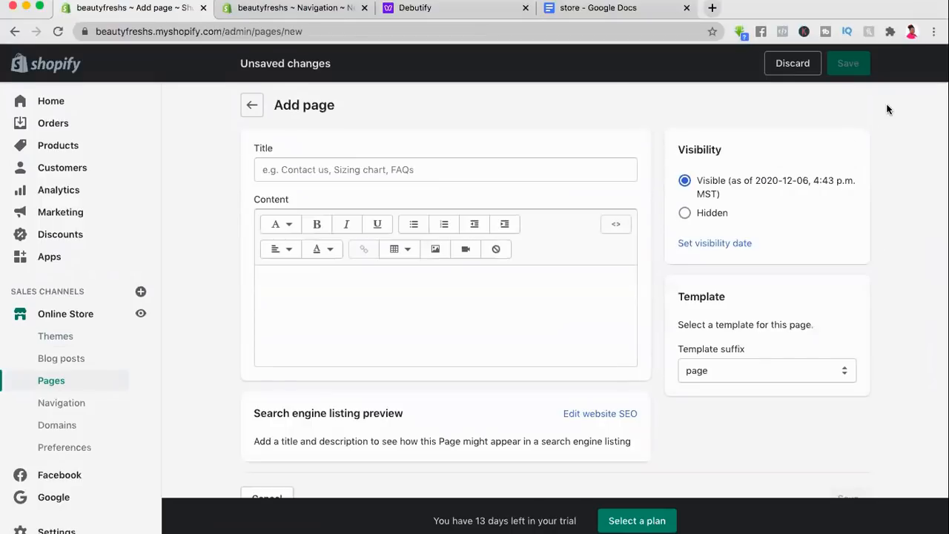
{"action": "left_click", "coordinate": [430, 169]}
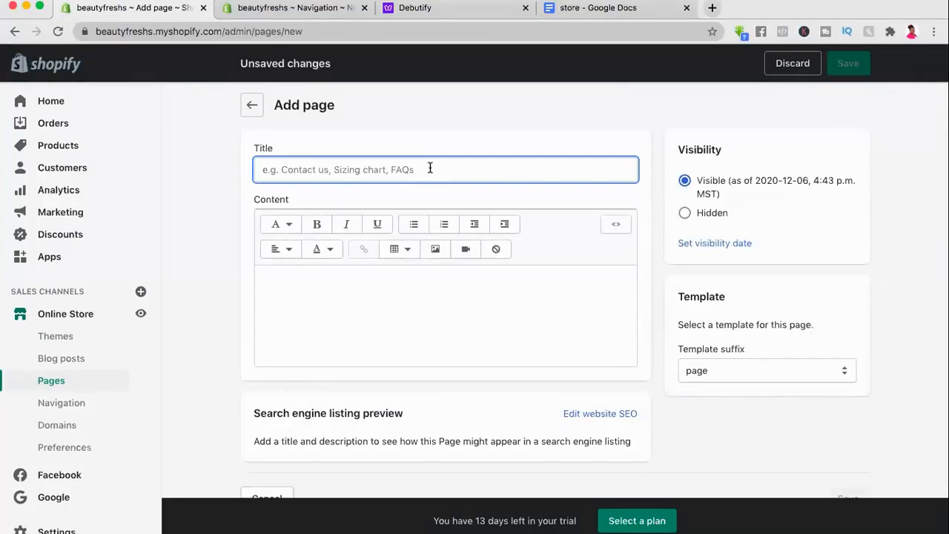
{"action": "type", "text": "Conta"}
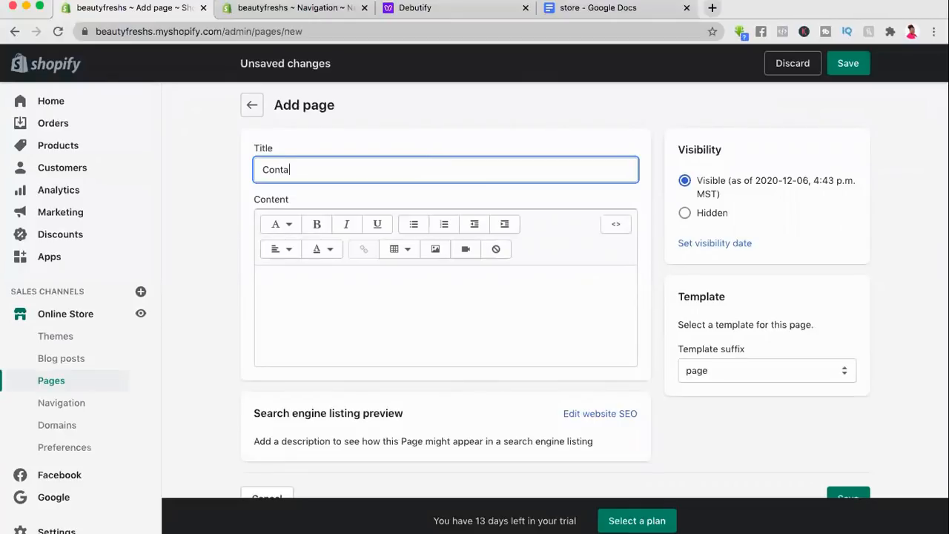
{"action": "type", "text": "act Us"}
{"action": "left_click", "coordinate": [534, 315]}
{"action": "scroll", "coordinate": [681, 338], "scroll_direction": "down", "scroll_amount": 1}
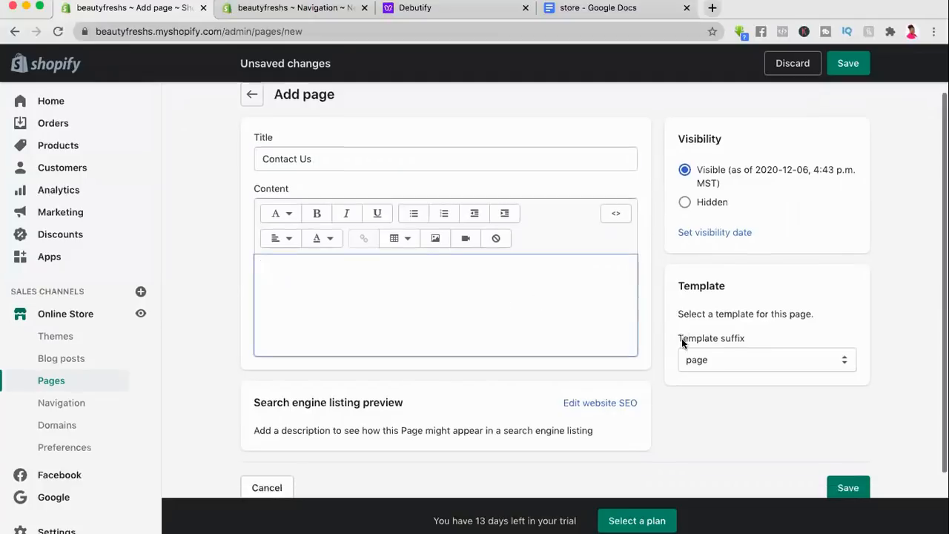
{"action": "left_click", "coordinate": [843, 335]}
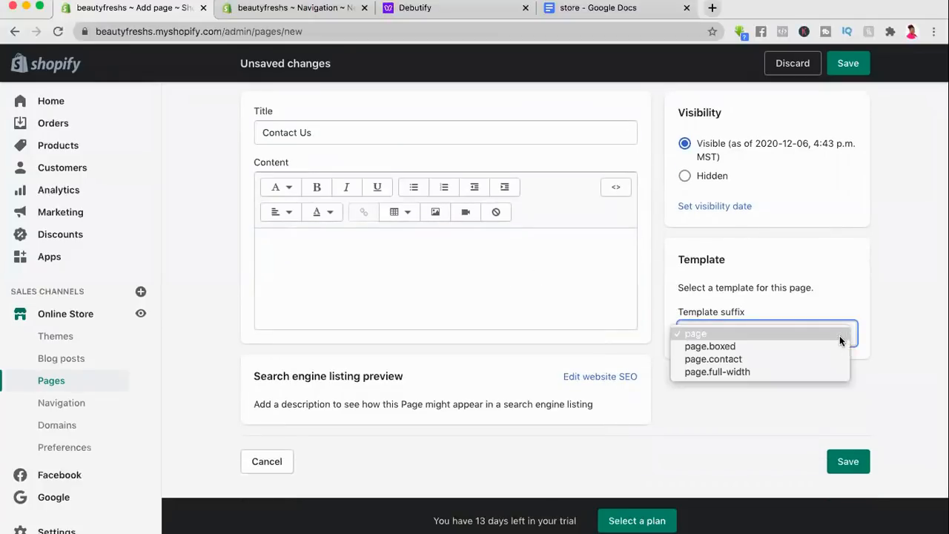
{"action": "left_click", "coordinate": [818, 360]}
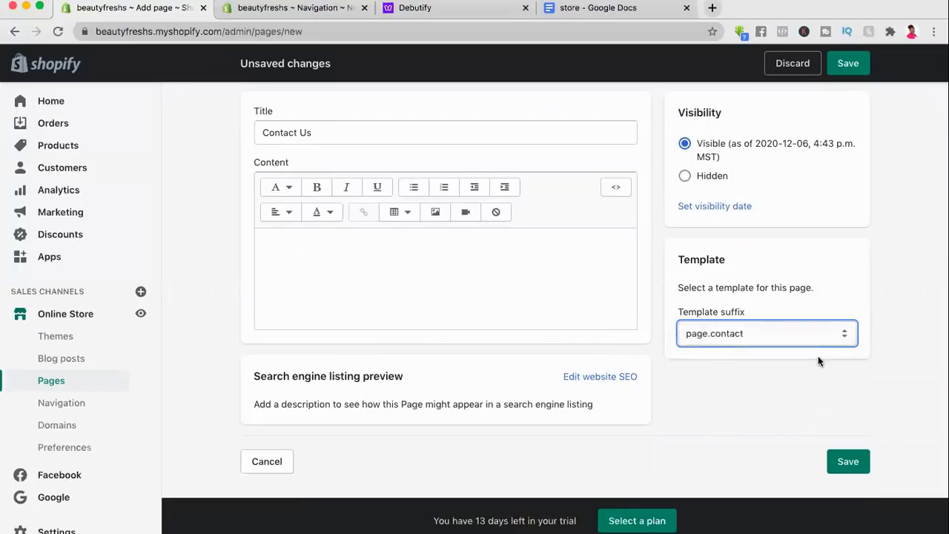
Step: Switch to the store document in Google Docs and copy the paragraph under the CONTACT US heading
{"action": "left_click", "coordinate": [371, 255]}
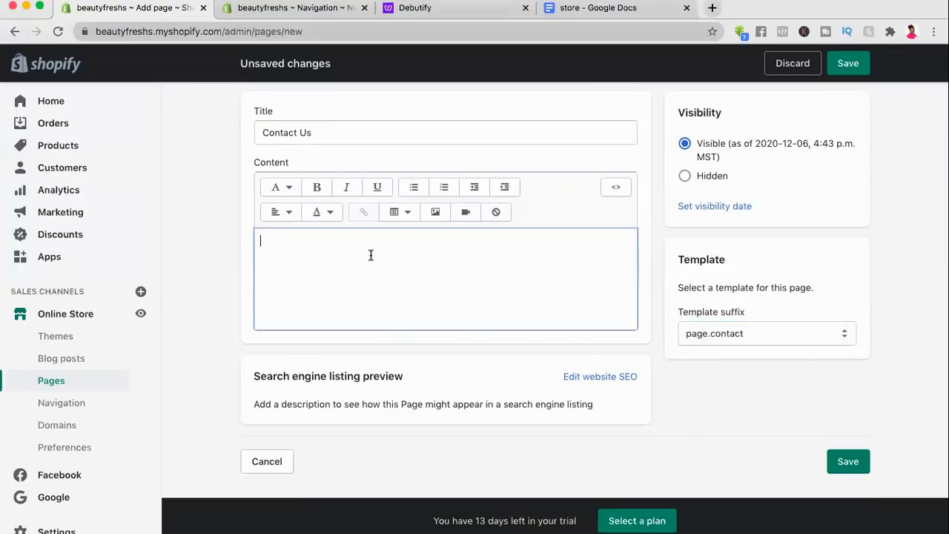
{"action": "scroll", "coordinate": [371, 254], "scroll_direction": "up", "scroll_amount": 1}
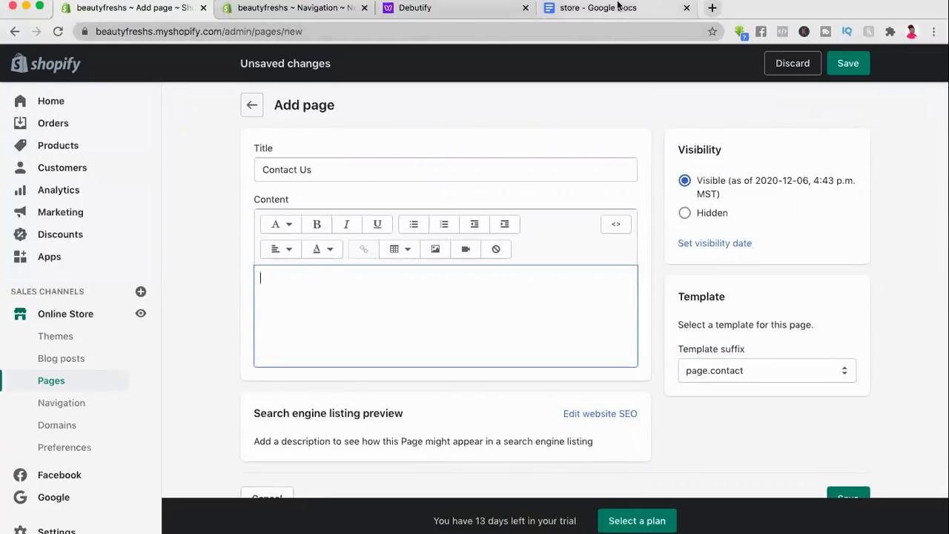
{"action": "left_click", "coordinate": [568, 12]}
{"action": "scroll", "coordinate": [547, 358], "scroll_direction": "down", "scroll_amount": 15}
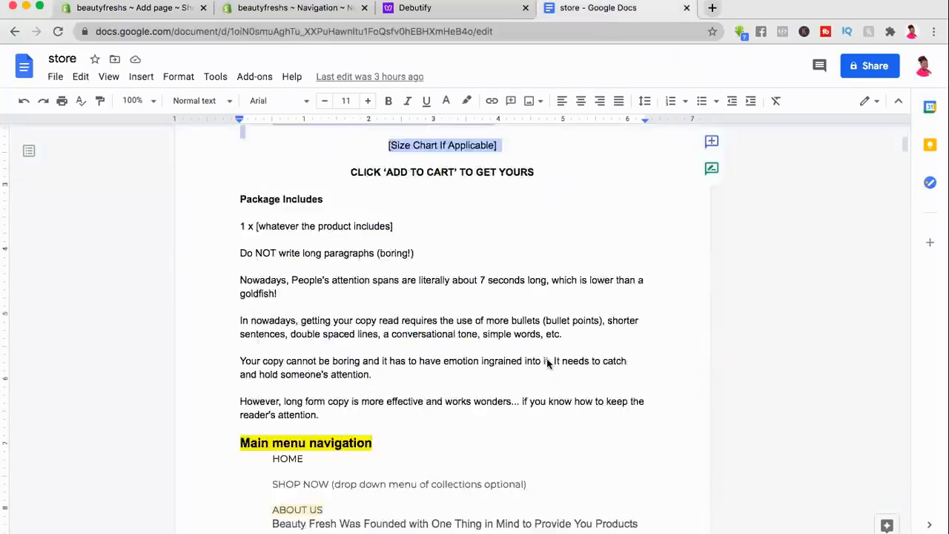
{"action": "scroll", "coordinate": [563, 336], "scroll_direction": "down", "scroll_amount": 5}
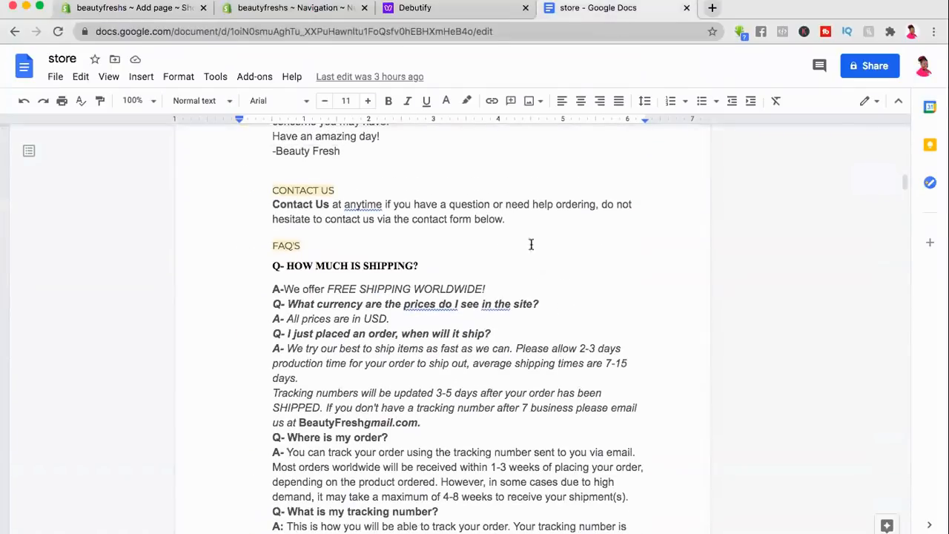
{"action": "right_click", "coordinate": [508, 220]}
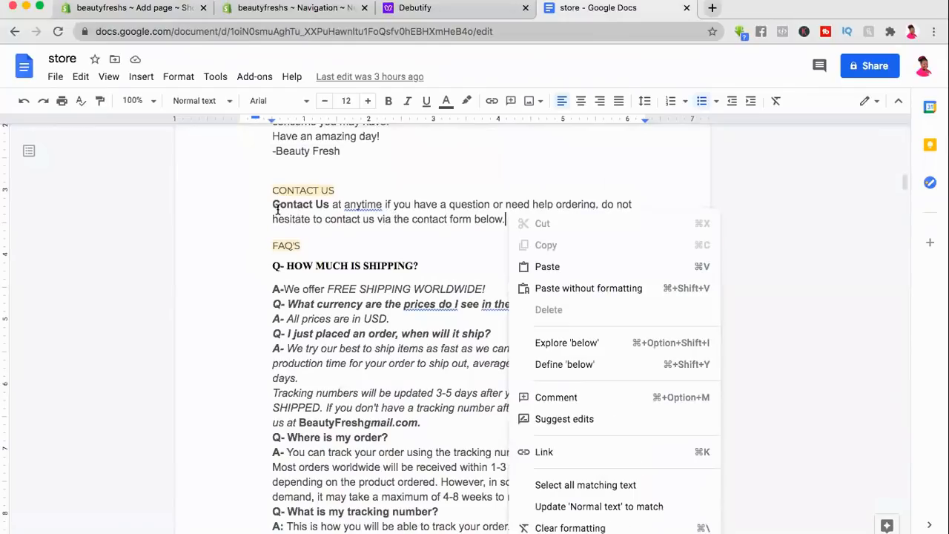
{"action": "left_click", "coordinate": [490, 212]}
{"action": "left_click_drag", "start_coordinate": [519, 220], "coordinate": [272, 207]}
{"action": "key", "text": "super+c"}
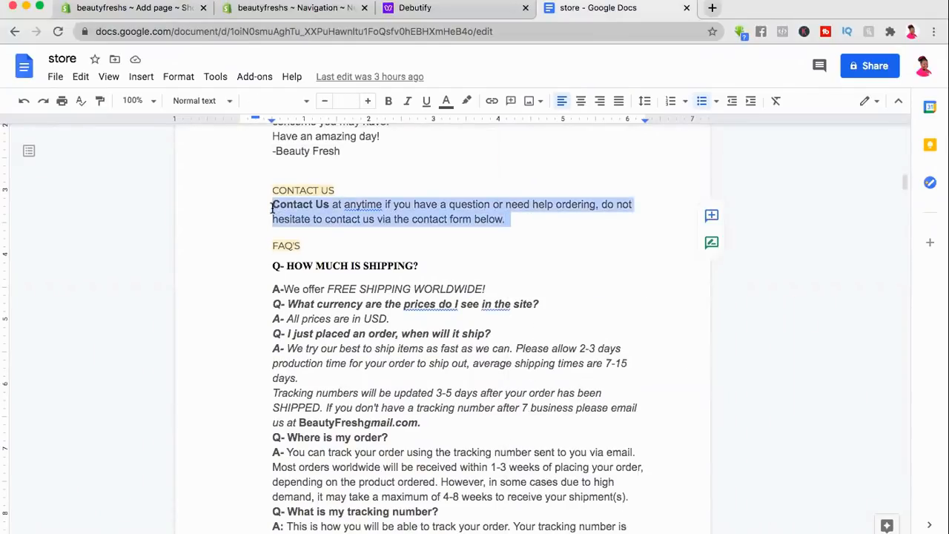
Step: Return to the new Shopify page, paste the copied paragraph as its content and review the search engine listing preview
{"action": "left_click", "coordinate": [197, 11]}
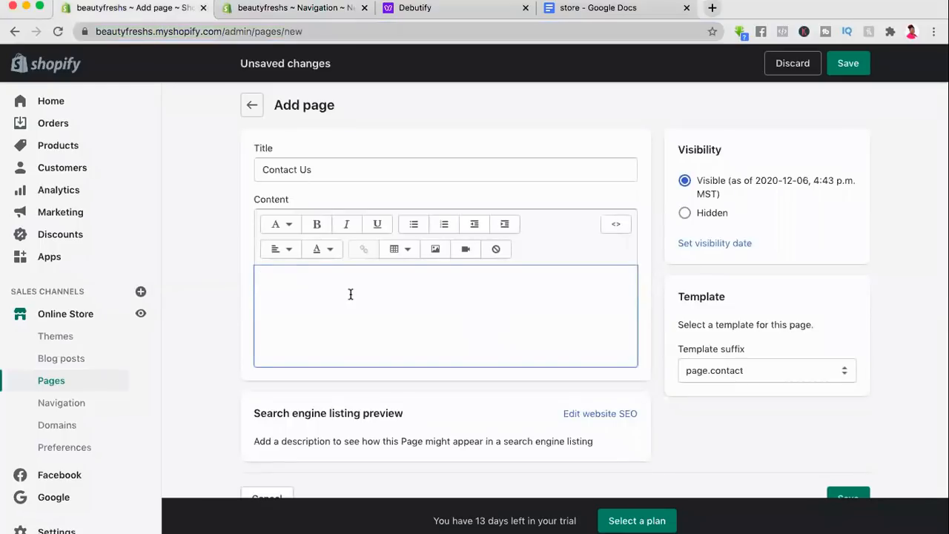
{"action": "key", "text": "super+v"}
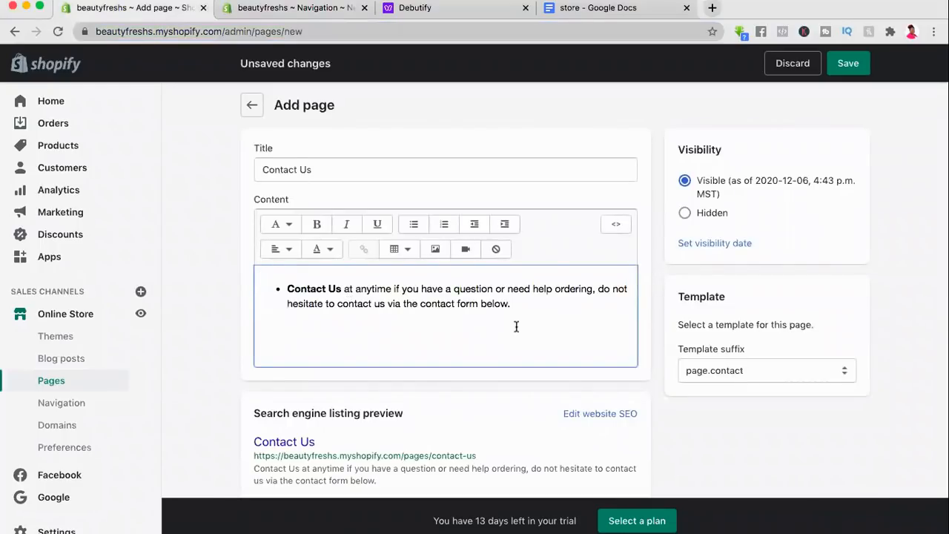
{"action": "scroll", "coordinate": [516, 326], "scroll_direction": "down", "scroll_amount": 2}
{"action": "scroll", "coordinate": [517, 327], "scroll_direction": "up", "scroll_amount": 2}
{"action": "scroll", "coordinate": [516, 326], "scroll_direction": "down", "scroll_amount": 2}
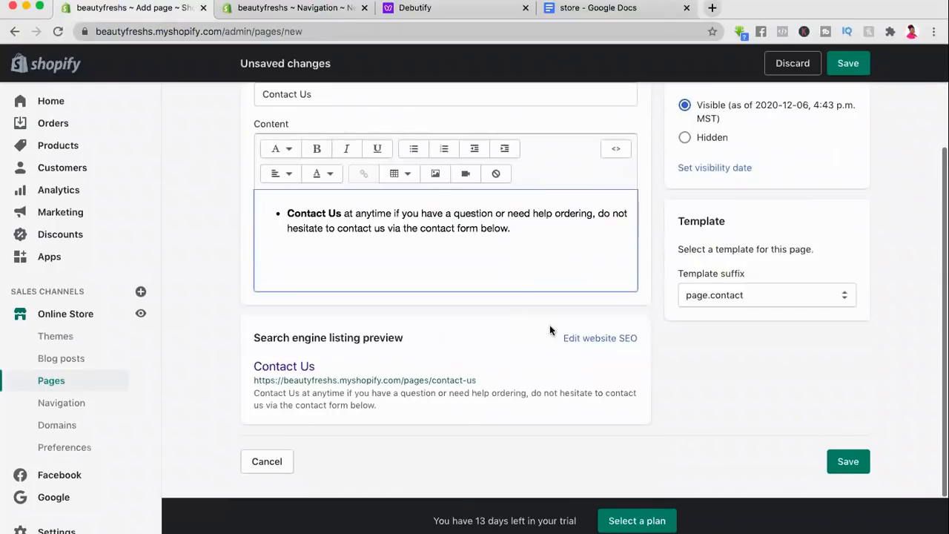
Step: Save the Contact Us page and start a new blank page from the pages list
{"action": "left_click", "coordinate": [851, 459]}
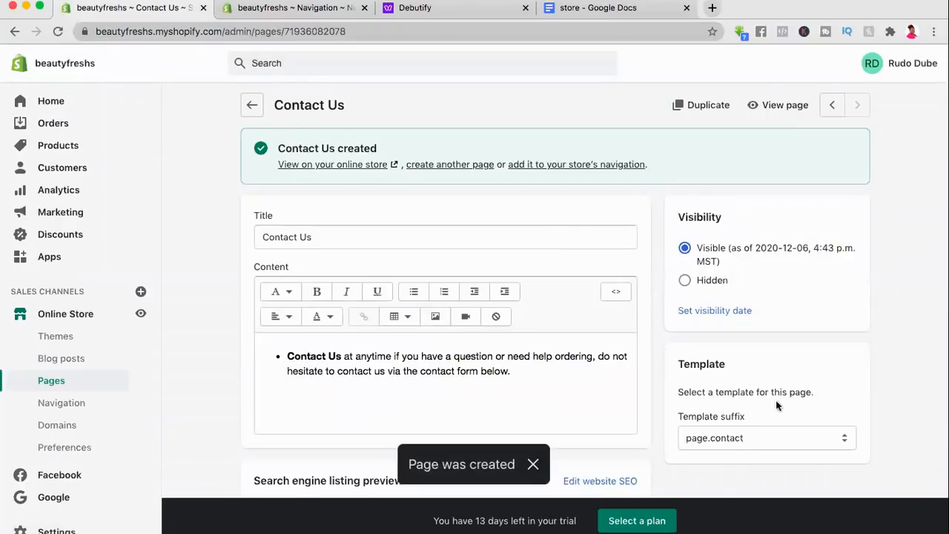
{"action": "left_click", "coordinate": [251, 106]}
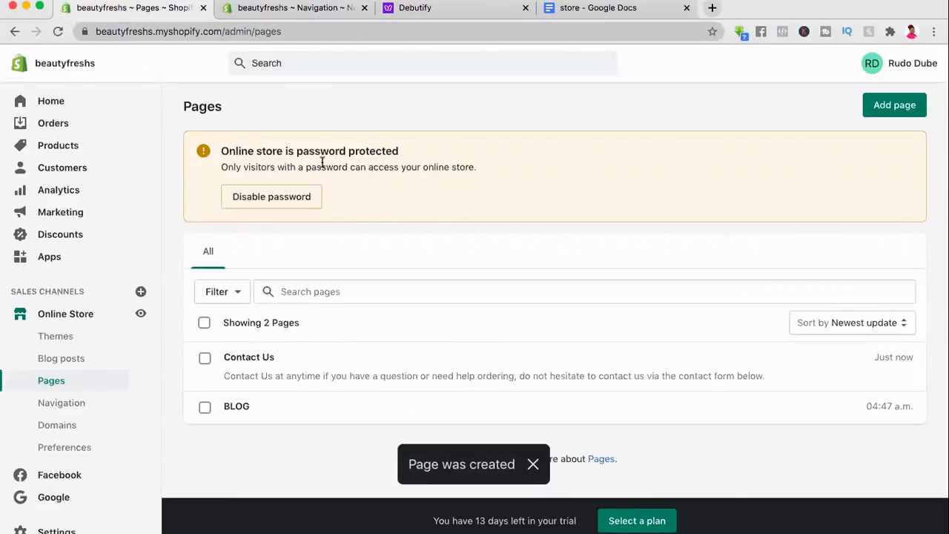
{"action": "left_click", "coordinate": [895, 106]}
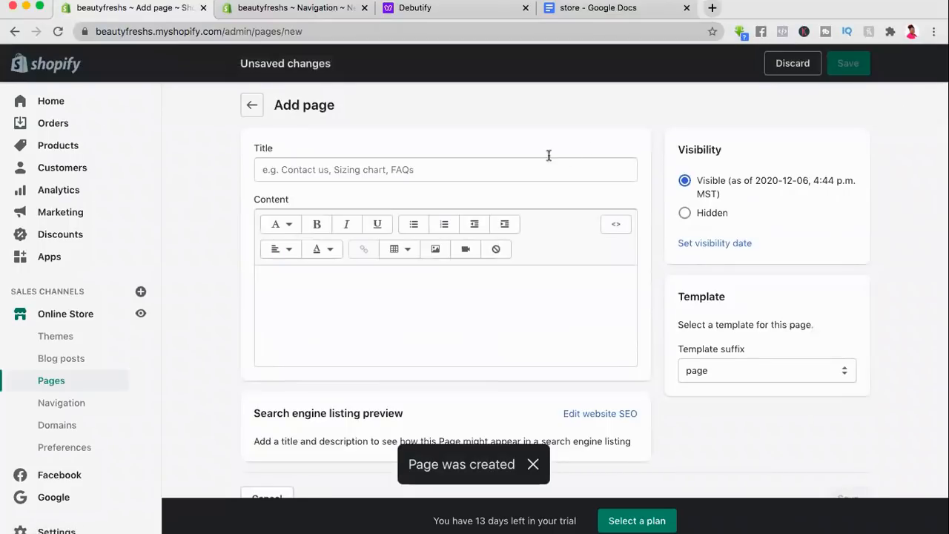
Step: Switch to the store Google Doc and copy the ABOUT US heading under Main menu navigation
{"action": "left_click", "coordinate": [596, 10]}
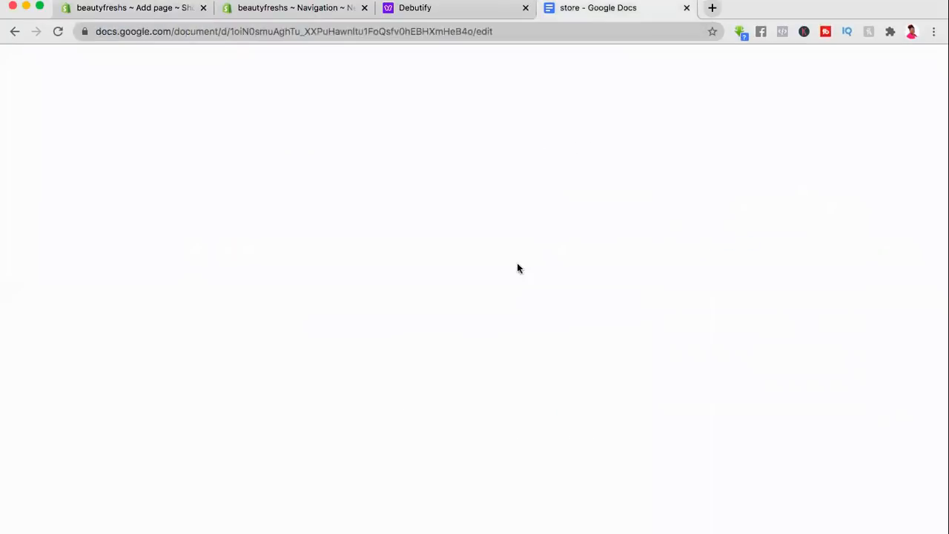
{"action": "scroll", "coordinate": [477, 363], "scroll_direction": "up", "scroll_amount": 5}
{"action": "scroll", "coordinate": [476, 363], "scroll_direction": "up", "scroll_amount": 10}
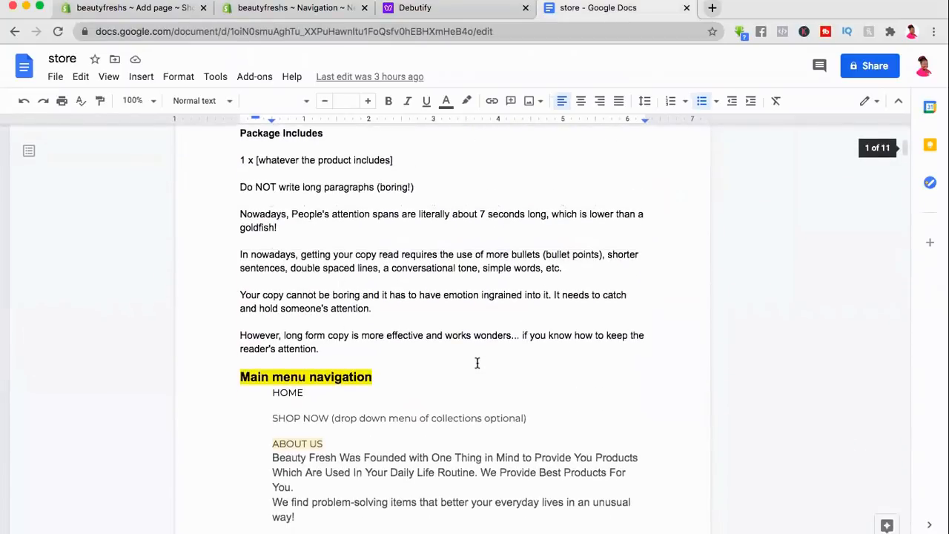
{"action": "scroll", "coordinate": [477, 363], "scroll_direction": "down", "scroll_amount": 2}
{"action": "scroll", "coordinate": [416, 364], "scroll_direction": "down", "scroll_amount": 4}
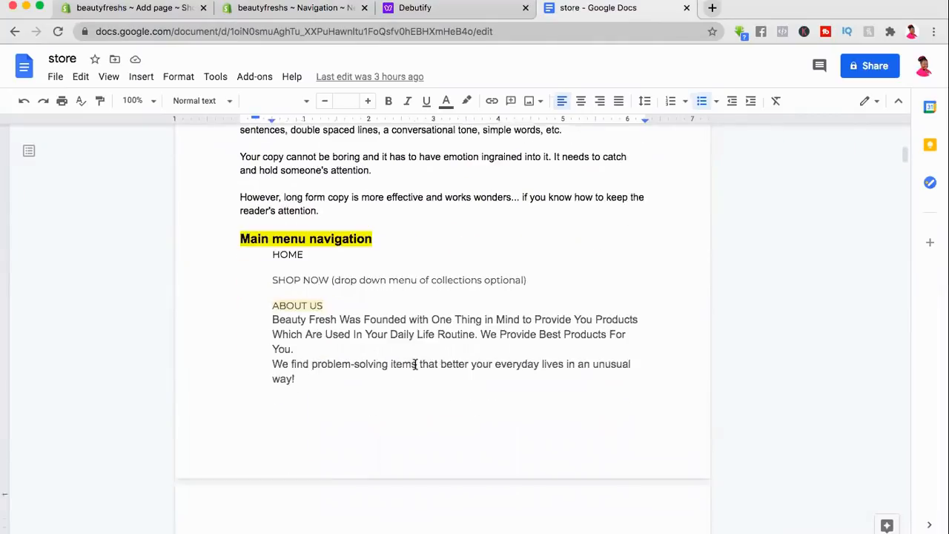
{"action": "left_click_drag", "start_coordinate": [324, 273], "coordinate": [274, 271]}
{"action": "key", "text": "super+c"}
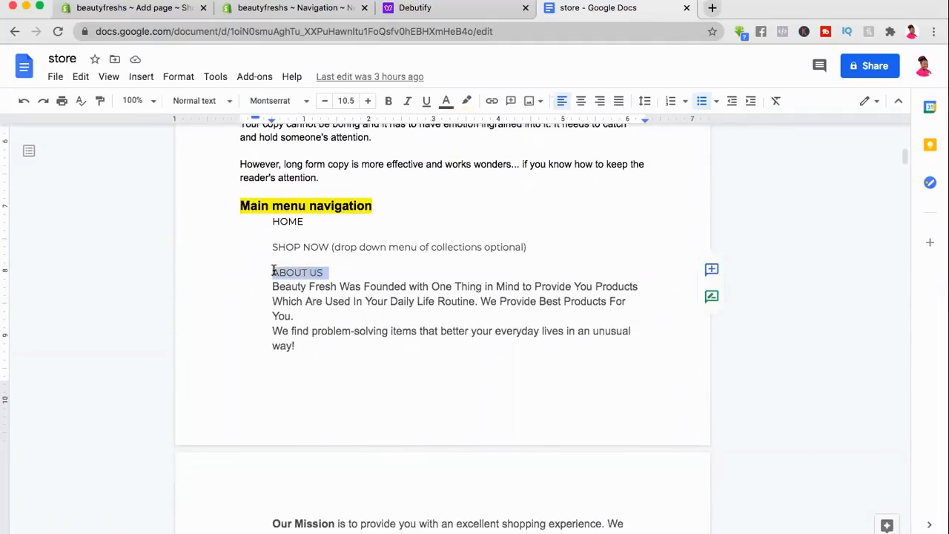
Step: Return to Shopify and paste ABOUT US as the new page's title
{"action": "left_click", "coordinate": [146, 8]}
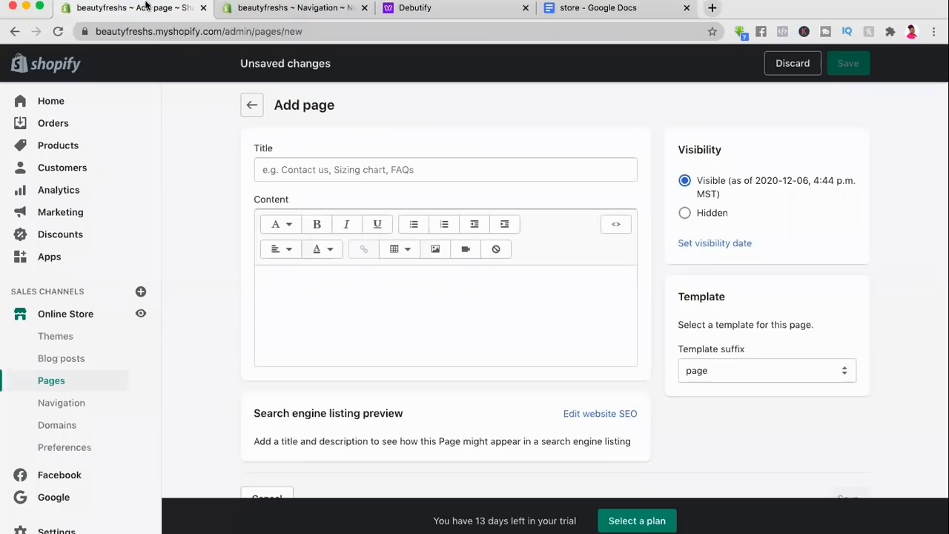
{"action": "left_click", "coordinate": [339, 170]}
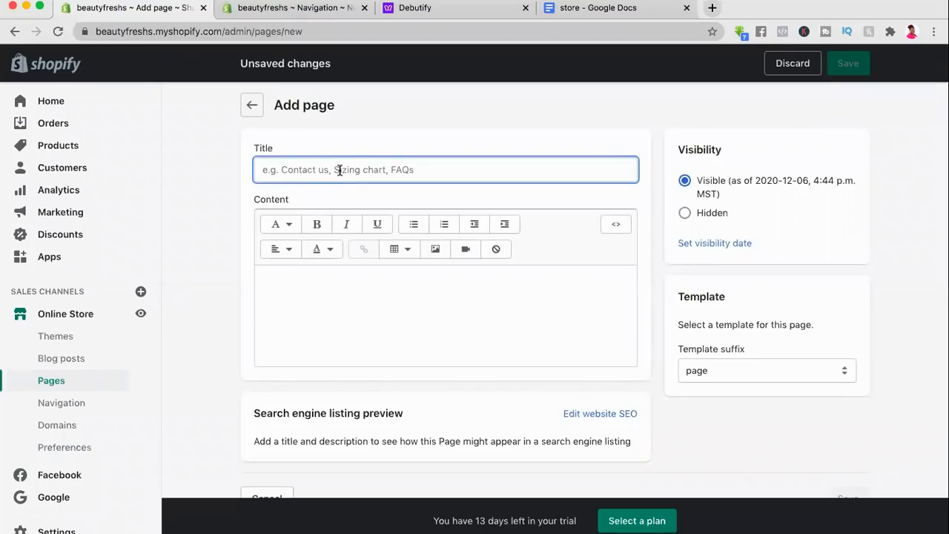
{"action": "key", "text": "super+v"}
Step: In the store Google Doc, copy the About Us text from "Beauty Fresh Was Founded" through the "-Beauty Fresh" sign-off
{"action": "left_click", "coordinate": [604, 13]}
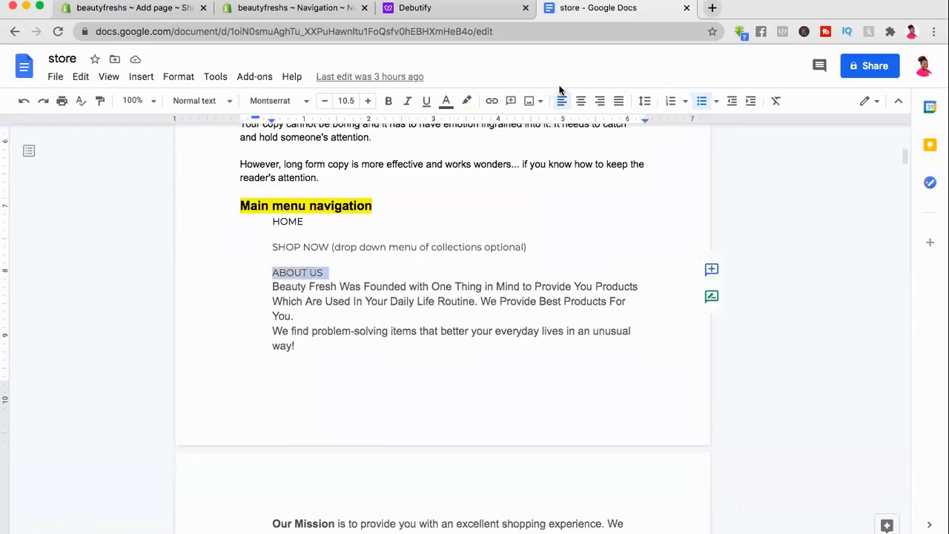
{"action": "left_click_drag", "start_coordinate": [273, 286], "coordinate": [475, 397]}
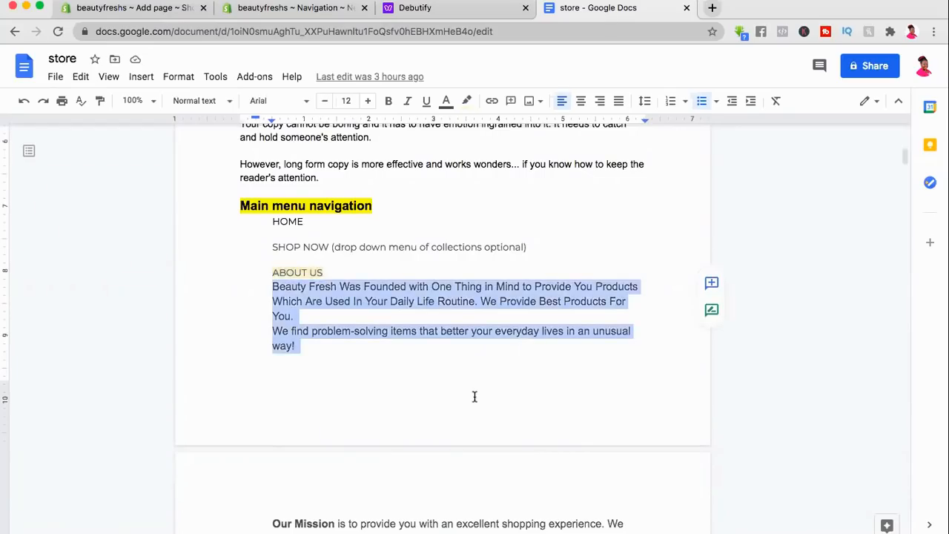
{"action": "scroll", "coordinate": [474, 397], "scroll_direction": "up", "scroll_amount": 1}
{"action": "scroll", "coordinate": [475, 397], "scroll_direction": "down", "scroll_amount": 4}
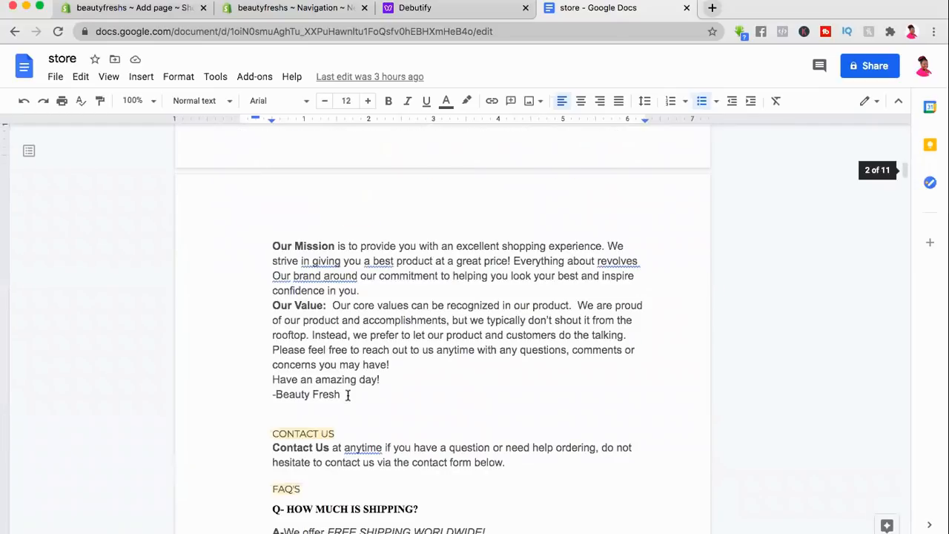
{"action": "left_click", "coordinate": [348, 394], "text": "shift"}
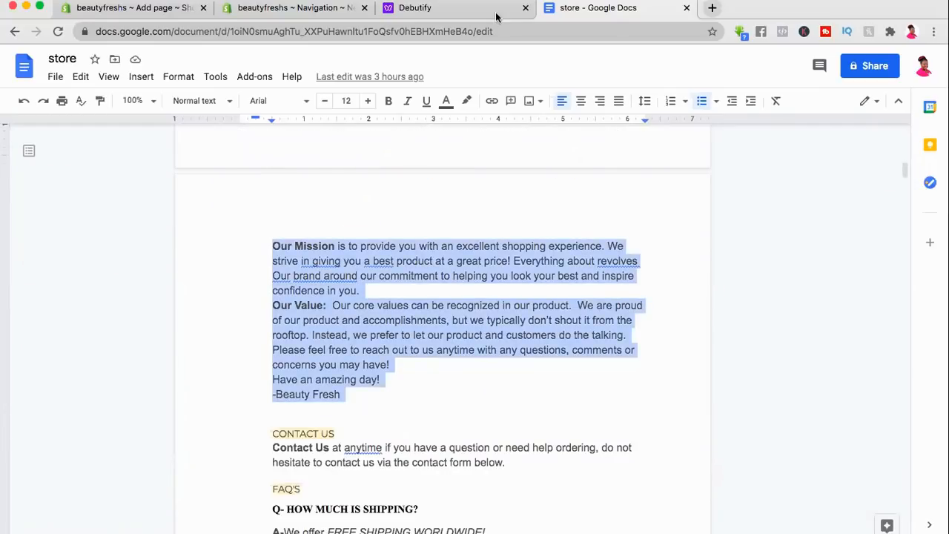
Step: Paste the copied text as the ABOUT US page's content in Shopify, save it and return to the pages list
{"action": "left_click", "coordinate": [141, 7]}
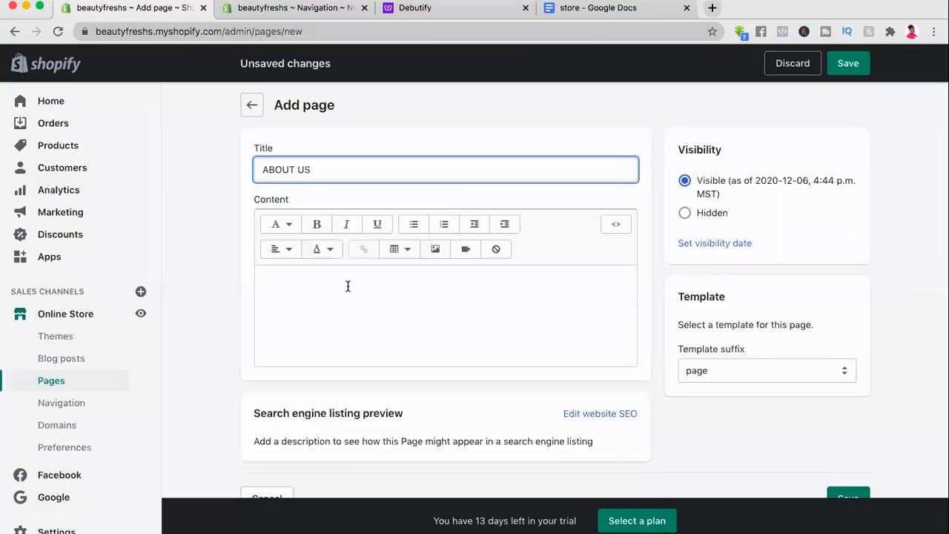
{"action": "left_click", "coordinate": [348, 286]}
{"action": "key", "text": "ctrl+v"}
{"action": "scroll", "coordinate": [489, 362], "scroll_direction": "down", "scroll_amount": 3}
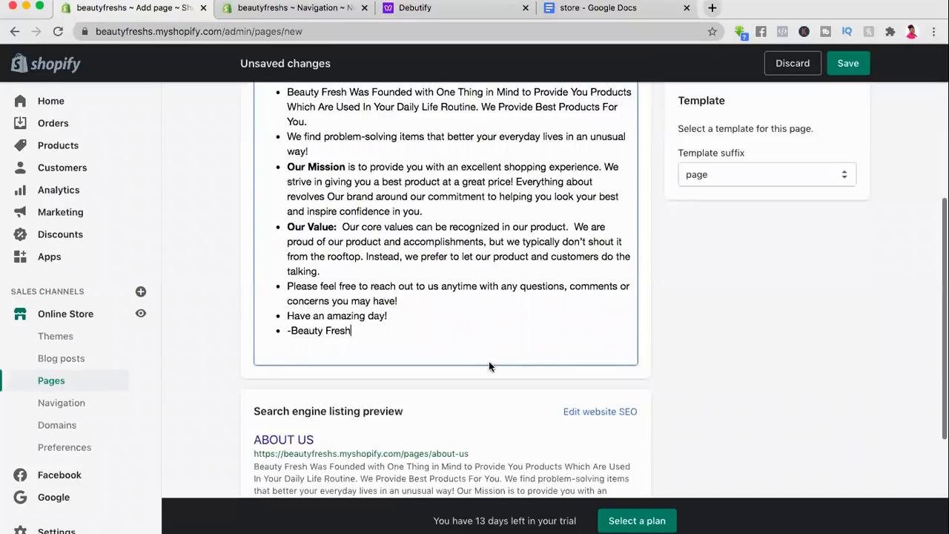
{"action": "scroll", "coordinate": [490, 363], "scroll_direction": "up", "scroll_amount": 3}
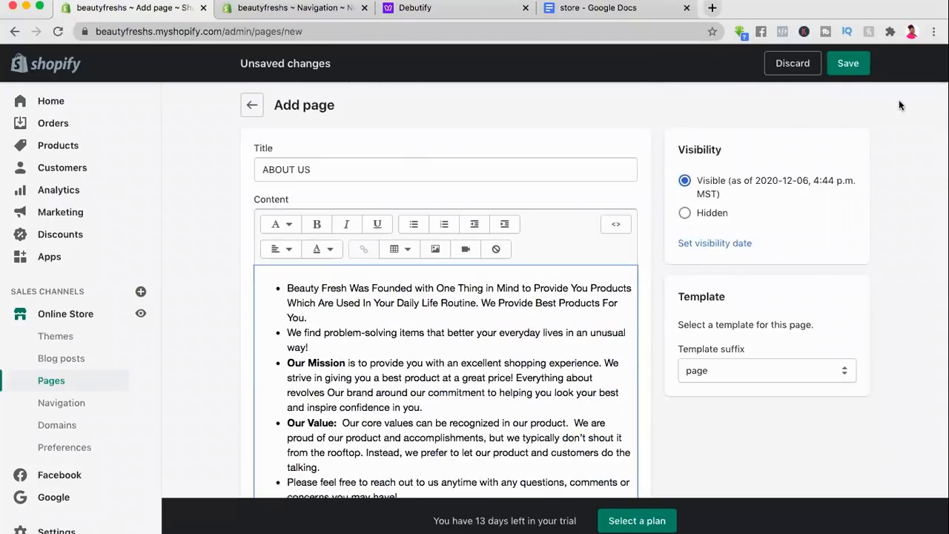
{"action": "left_click", "coordinate": [852, 63]}
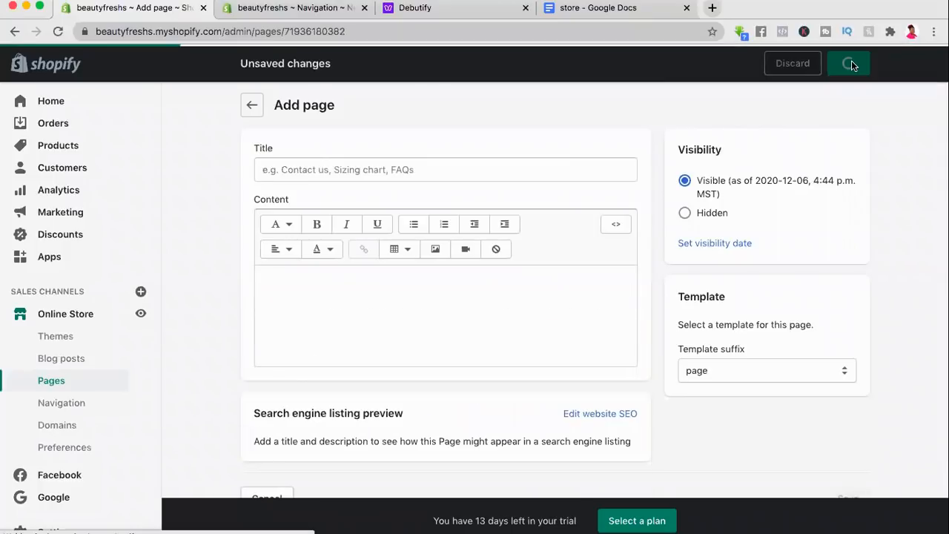
{"action": "left_click", "coordinate": [251, 108]}
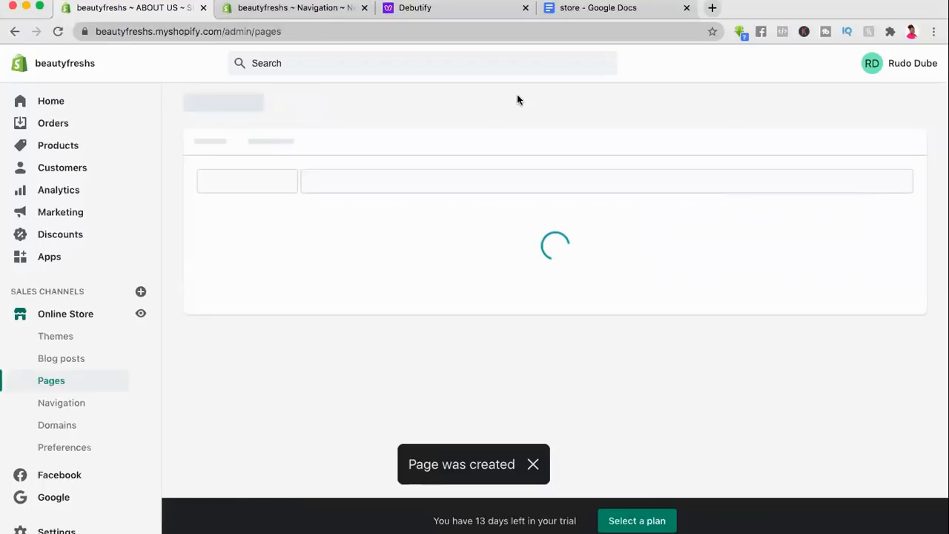
Step: Switch to the store Google Doc and copy the FAQ'S heading below the Contact Us section
{"action": "left_click", "coordinate": [586, 8]}
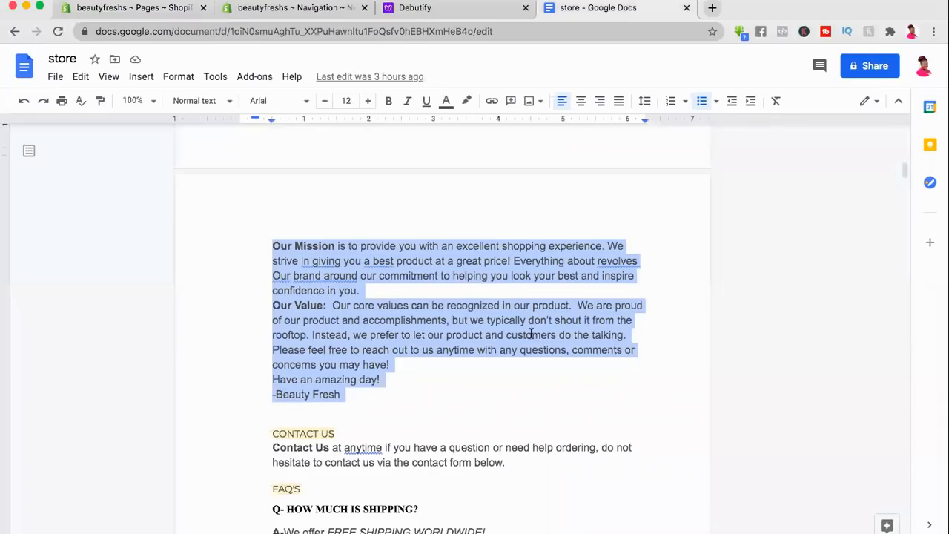
{"action": "scroll", "coordinate": [531, 332], "scroll_direction": "down", "scroll_amount": 2}
{"action": "scroll", "coordinate": [297, 297], "scroll_direction": "down", "scroll_amount": 1}
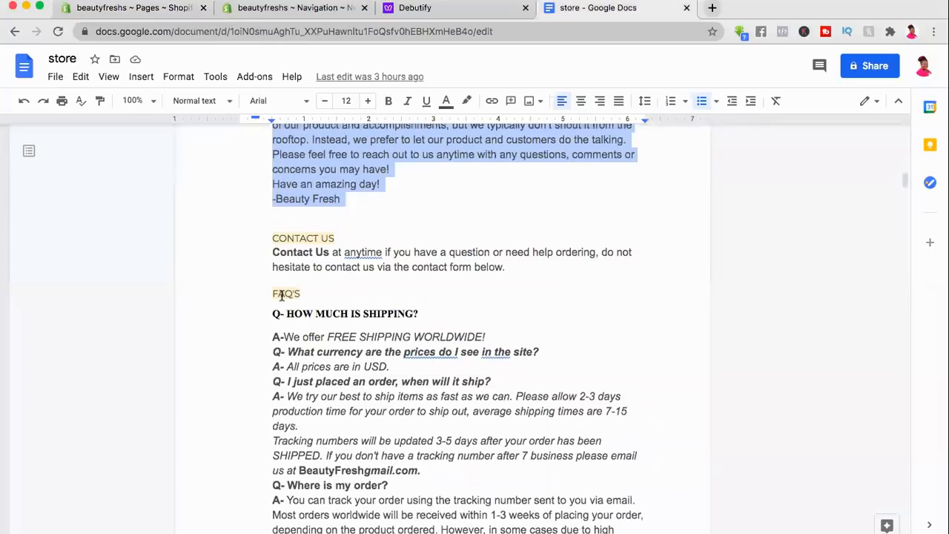
{"action": "left_click", "coordinate": [301, 294]}
{"action": "triple_click", "coordinate": [270, 295]}
{"action": "key", "text": "super+c"}
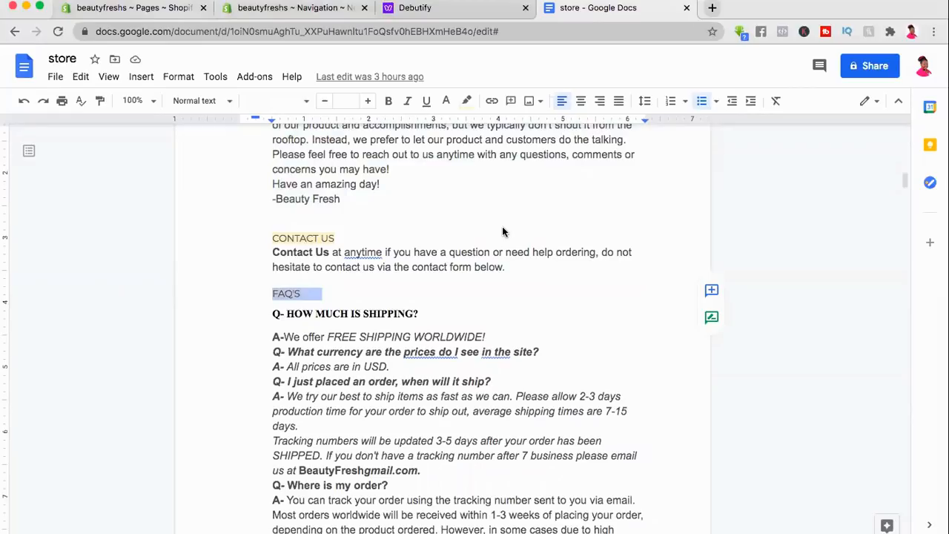
Step: Add another page in Shopify and paste FAQ'S as its title
{"action": "key", "text": "super+1"}
{"action": "left_click", "coordinate": [889, 105]}
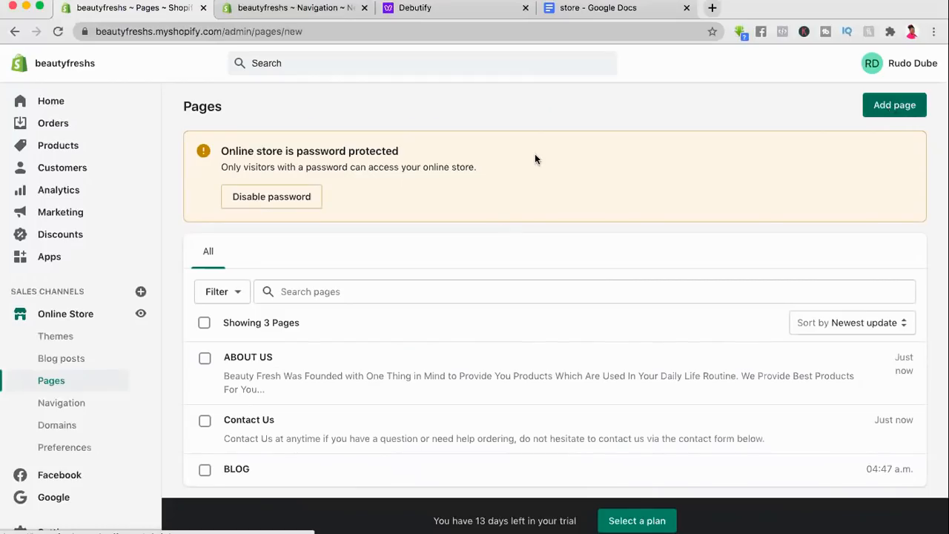
{"action": "left_click", "coordinate": [347, 171]}
{"action": "key", "text": "super+v"}
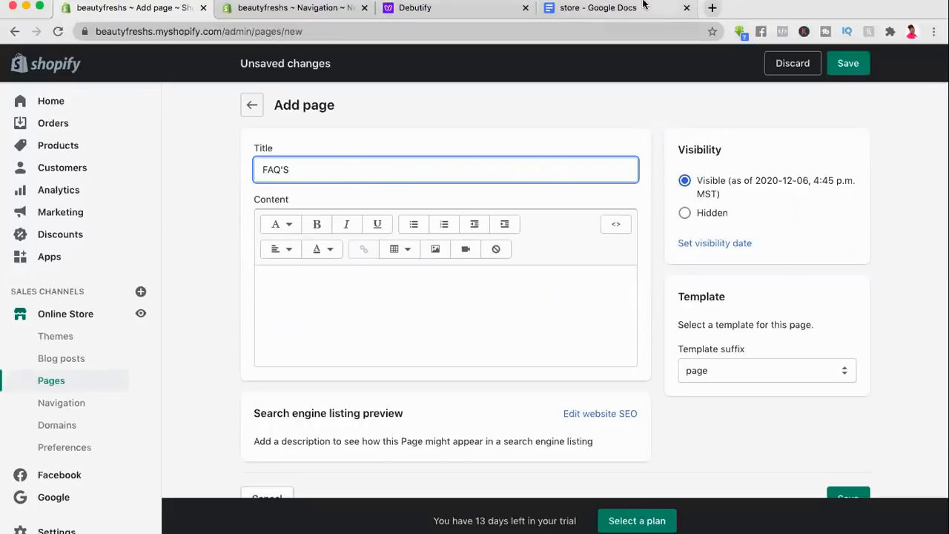
Step: In the store Google Doc, copy all the FAQ text from "HOW MUCH IS SHIPPING?" through the closing Contact us paragraph
{"action": "left_click", "coordinate": [657, 13]}
{"action": "left_click_drag", "start_coordinate": [272, 315], "coordinate": [414, 386]}
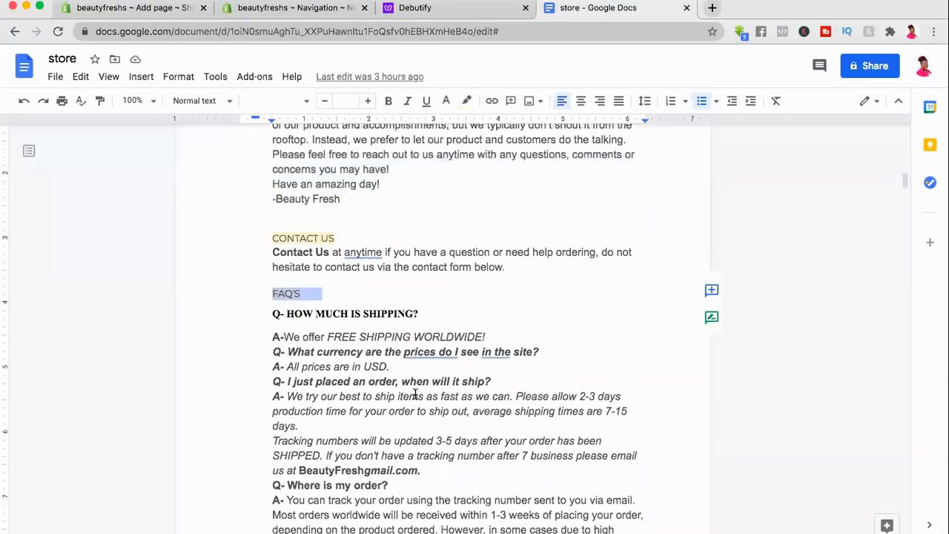
{"action": "left_click_drag", "start_coordinate": [419, 521], "coordinate": [642, 455]}
{"action": "scroll", "coordinate": [431, 452], "scroll_direction": "down", "scroll_amount": 10}
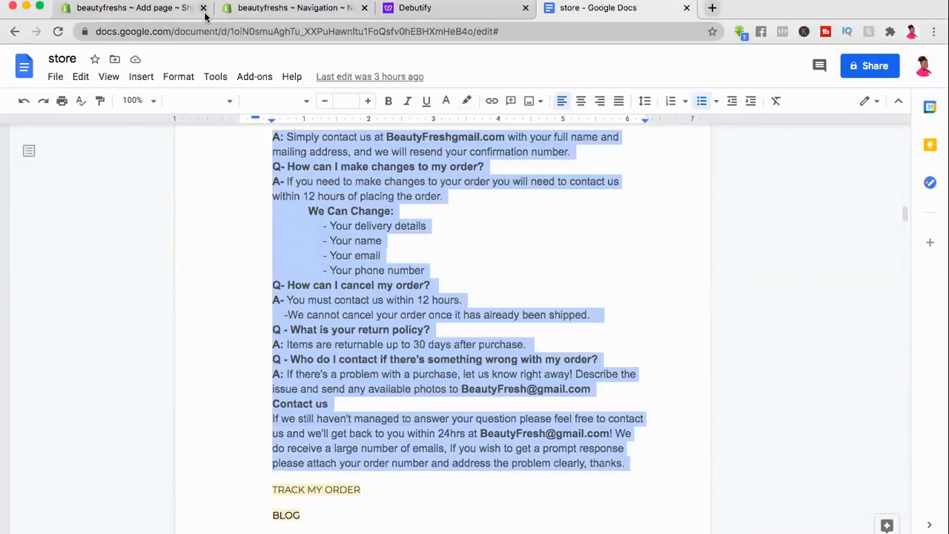
Step: Paste the questions and answers as the FAQ'S page's content in Shopify, save it and return to the pages list
{"action": "left_click", "coordinate": [301, 293]}
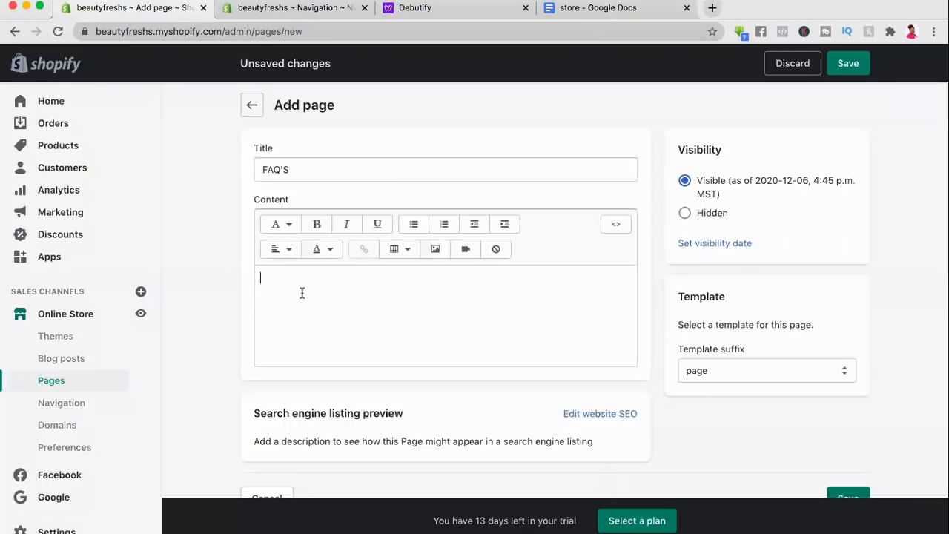
{"action": "key", "text": "super+v"}
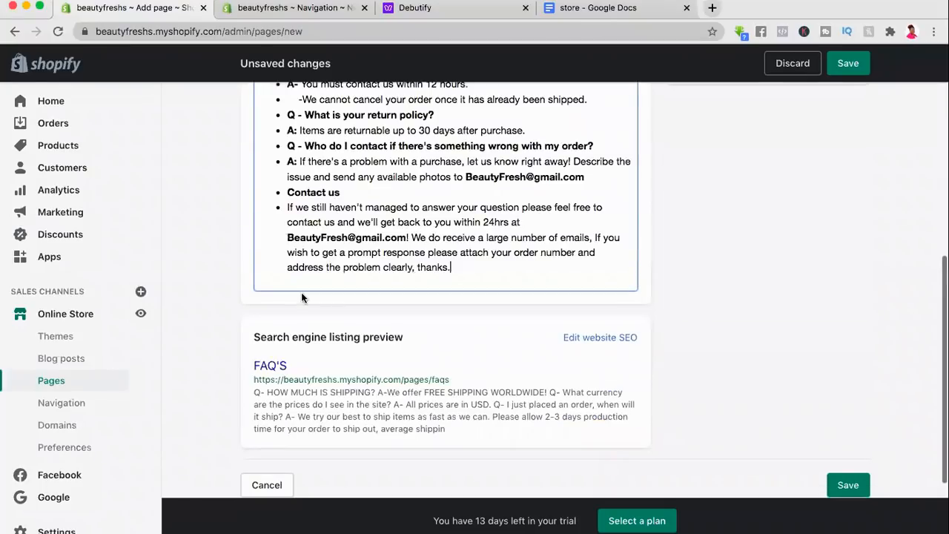
{"action": "scroll", "coordinate": [301, 292], "scroll_direction": "up", "scroll_amount": 3}
{"action": "scroll", "coordinate": [743, 150], "scroll_direction": "up", "scroll_amount": 3}
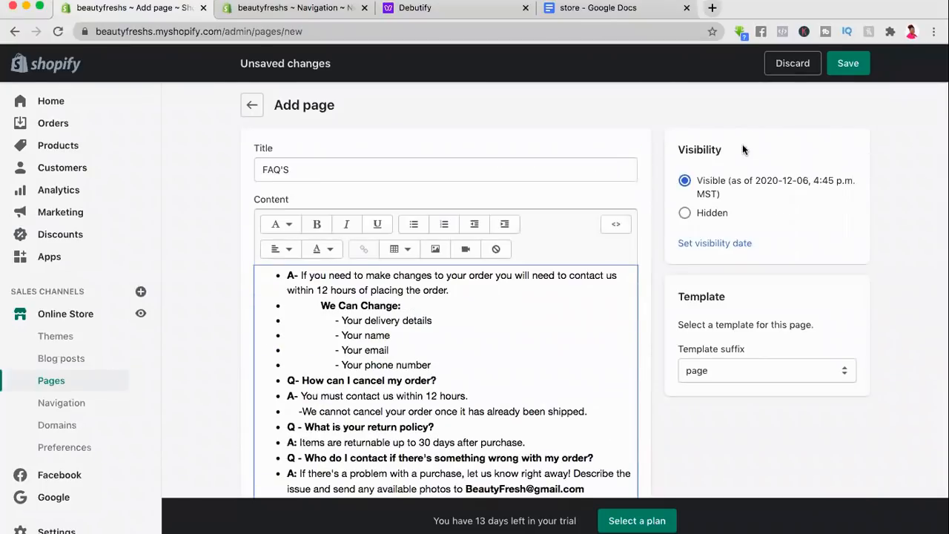
{"action": "left_click", "coordinate": [849, 64]}
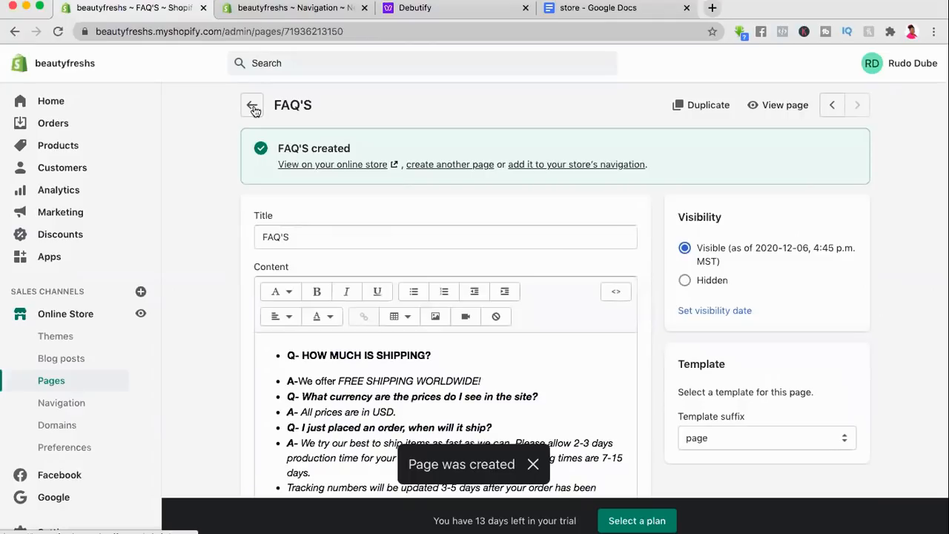
{"action": "left_click", "coordinate": [253, 106]}
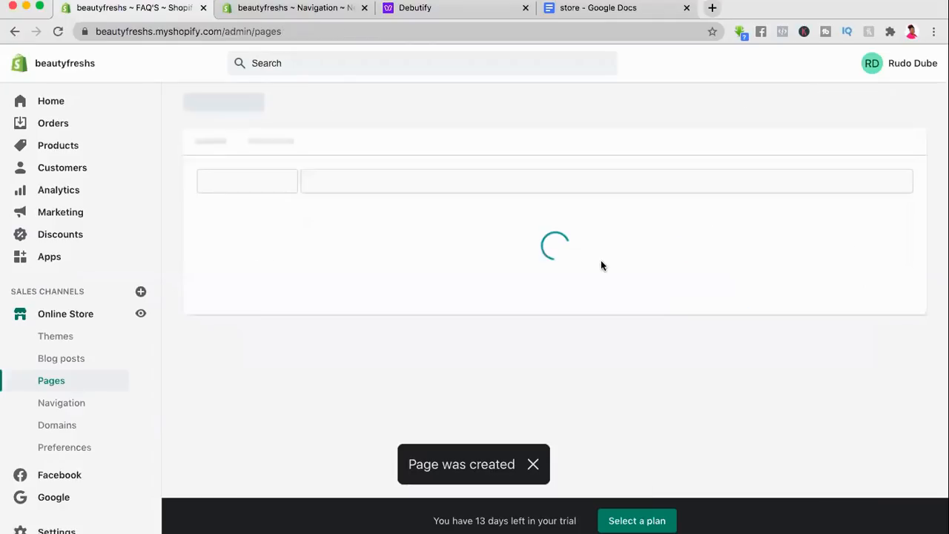
{"action": "scroll", "coordinate": [619, 286], "scroll_direction": "down", "scroll_amount": 3}
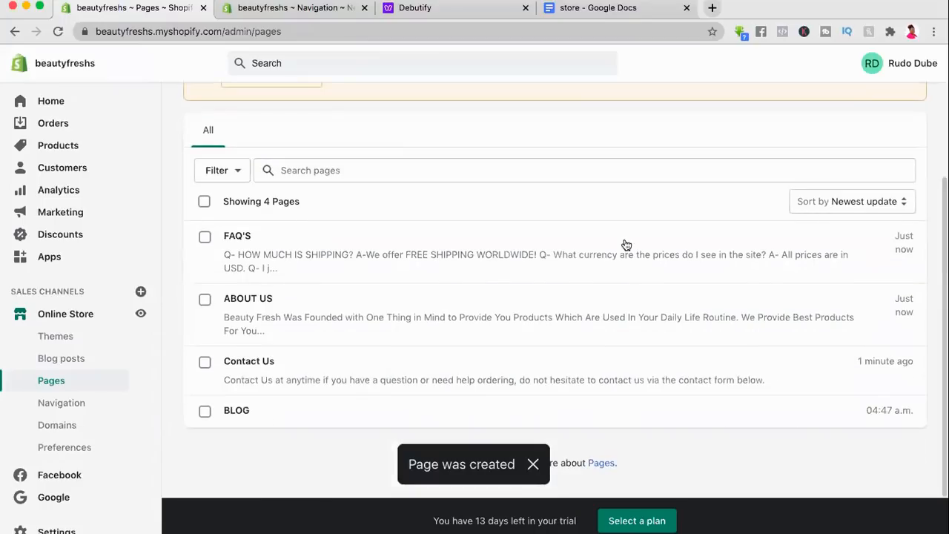
Step: Switch to the store Google Doc and copy the TRACK MY ORDER heading below the FAQ text
{"action": "key", "text": "super+4"}
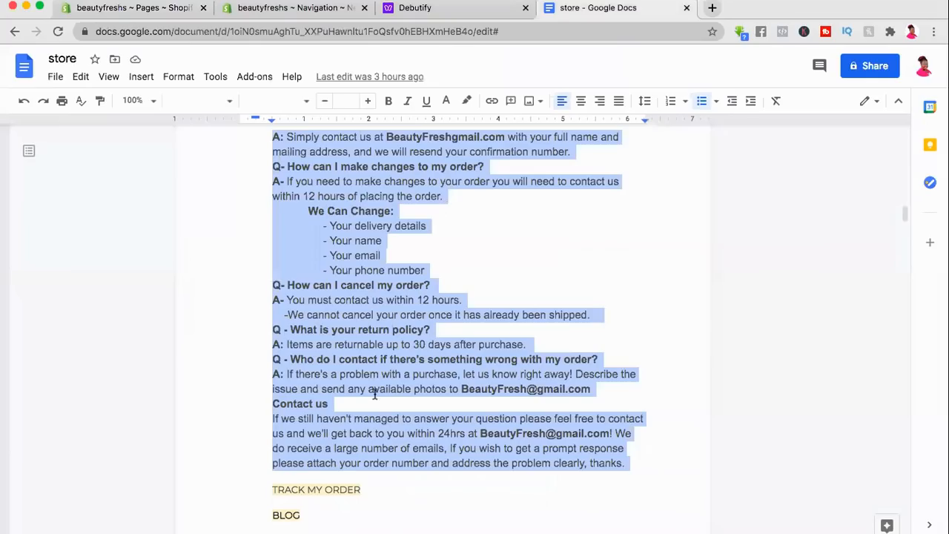
{"action": "scroll", "coordinate": [375, 394], "scroll_direction": "down", "scroll_amount": 1}
{"action": "scroll", "coordinate": [411, 479], "scroll_direction": "down", "scroll_amount": 2}
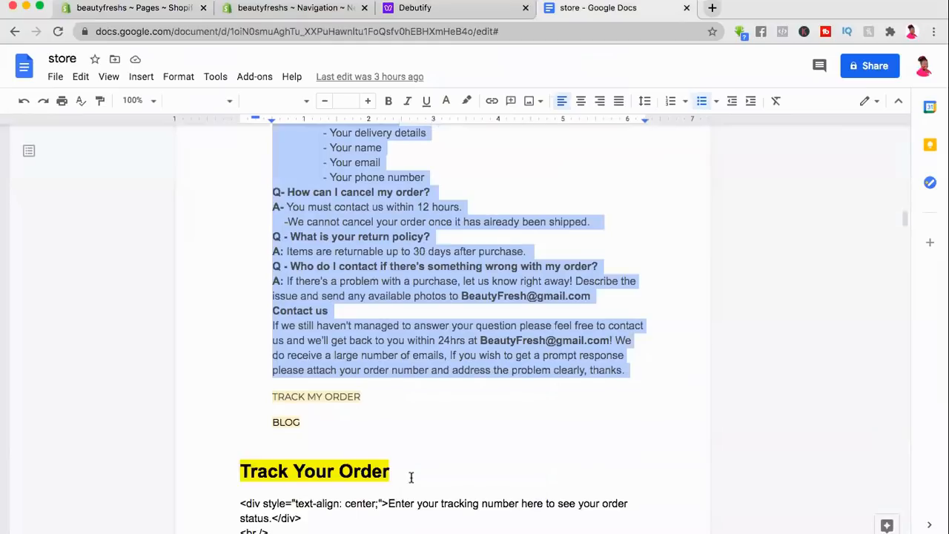
{"action": "scroll", "coordinate": [363, 288], "scroll_direction": "down", "scroll_amount": 3}
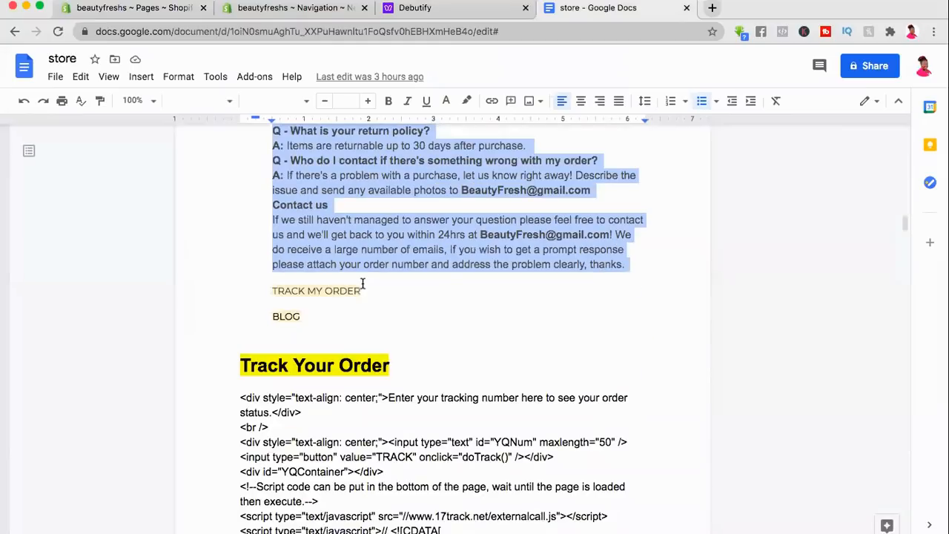
{"action": "triple_click", "coordinate": [269, 289]}
{"action": "key", "text": "super+c"}
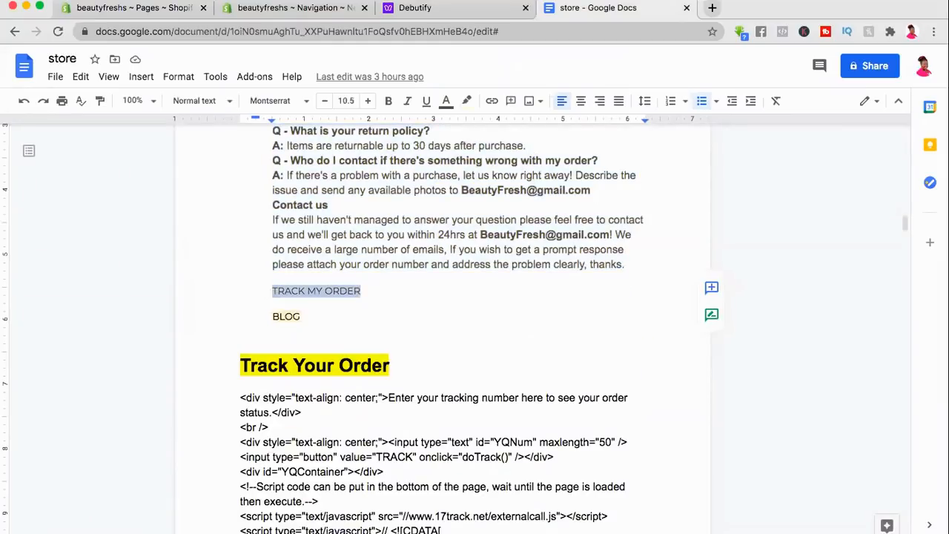
Step: Switch back to Shopify, add another page and paste TRACK MY ORDER as its title
{"action": "key", "text": "ctrl+Tab"}
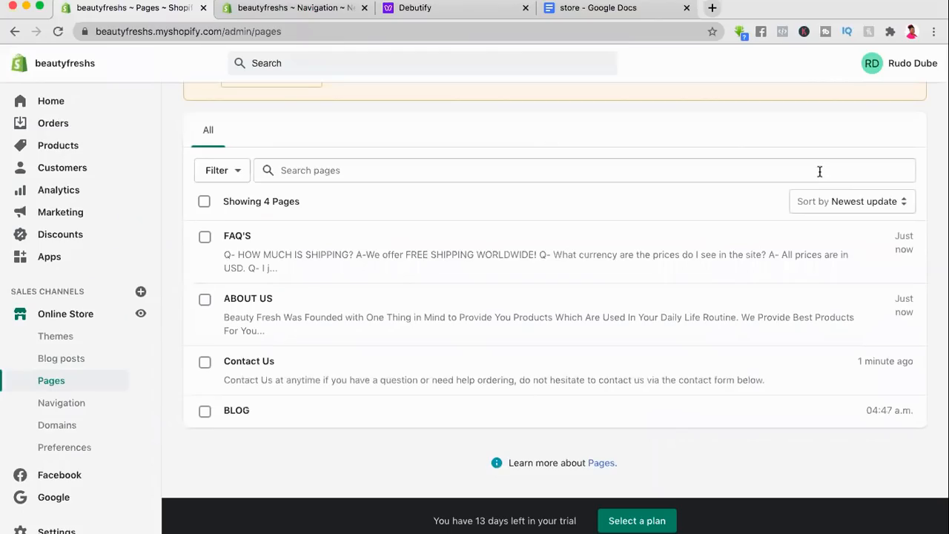
{"action": "scroll", "coordinate": [817, 172], "scroll_direction": "up", "scroll_amount": 2}
{"action": "left_click", "coordinate": [901, 108]}
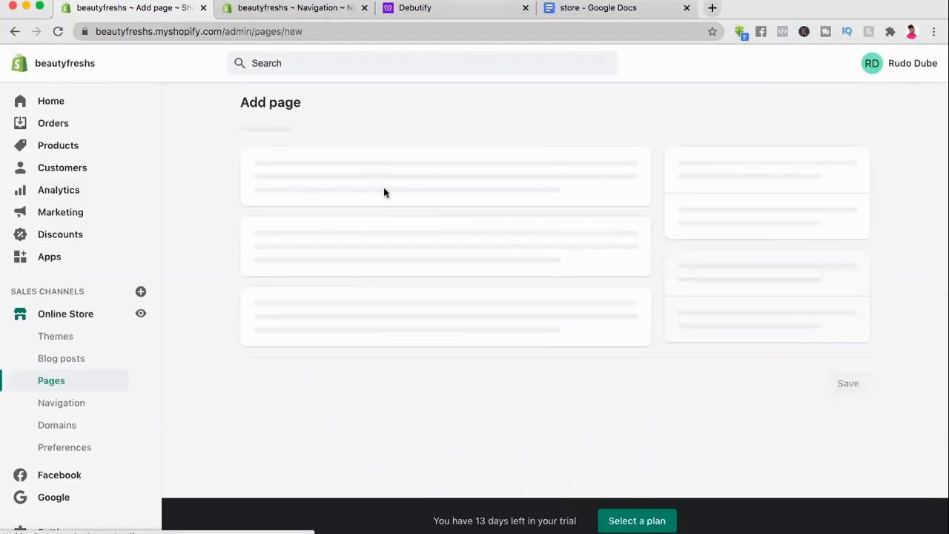
{"action": "left_click", "coordinate": [360, 172]}
{"action": "key", "text": "super+v"}
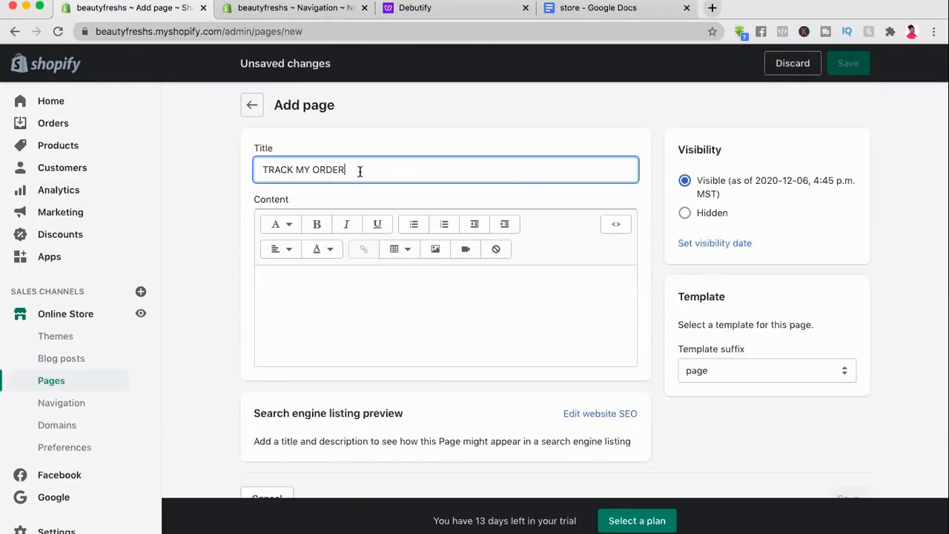
{"action": "left_click", "coordinate": [348, 293]}
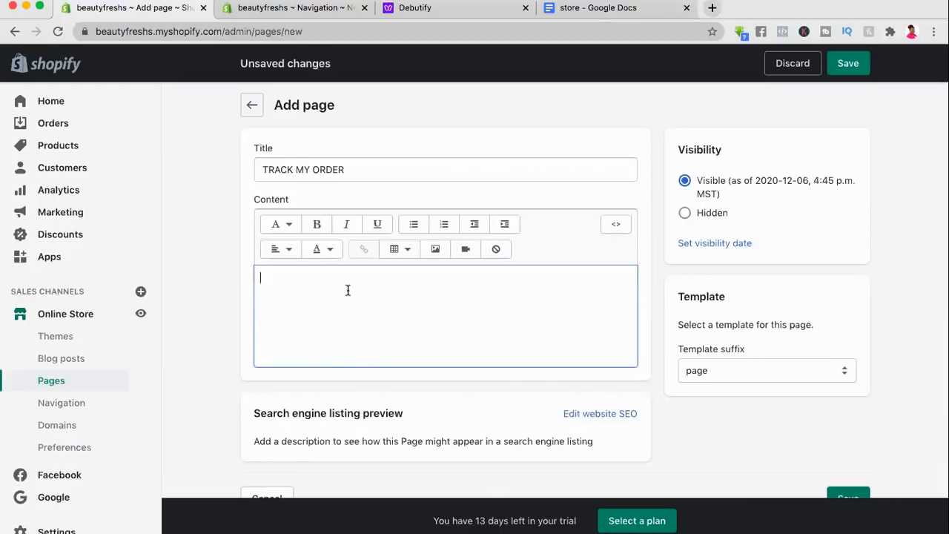
Step: In the store Google Doc, copy the whole Track Your Order tracking code, from the opening centred div through the closing script tag
{"action": "left_click", "coordinate": [602, 15]}
{"action": "scroll", "coordinate": [545, 367], "scroll_direction": "down", "scroll_amount": 1}
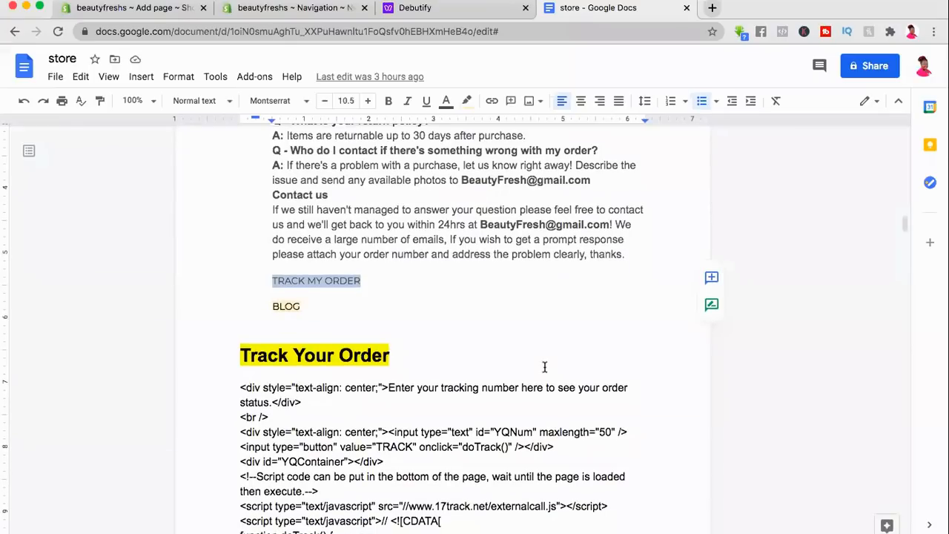
{"action": "scroll", "coordinate": [545, 367], "scroll_direction": "down", "scroll_amount": 5}
{"action": "scroll", "coordinate": [544, 367], "scroll_direction": "down", "scroll_amount": 7}
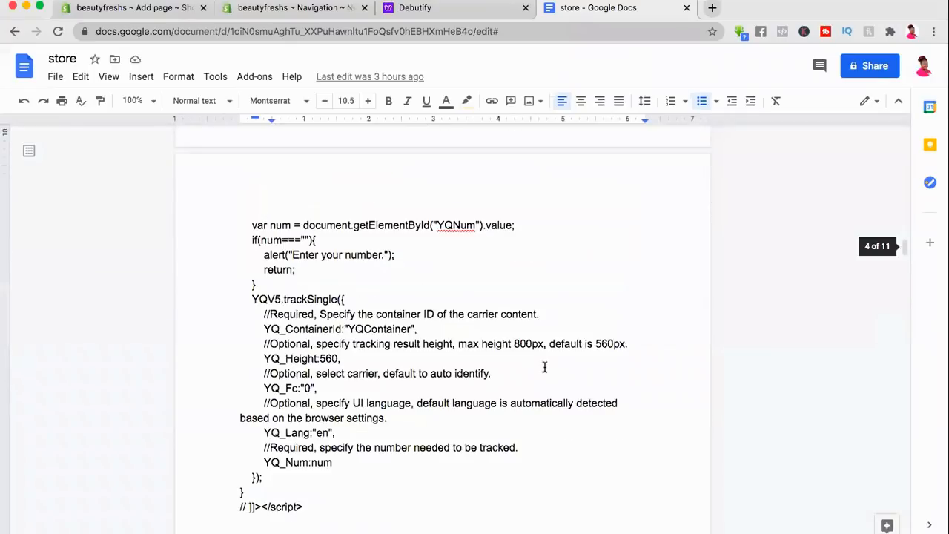
{"action": "scroll", "coordinate": [324, 420], "scroll_direction": "down", "scroll_amount": 2}
{"action": "key", "text": "shift+Home"}
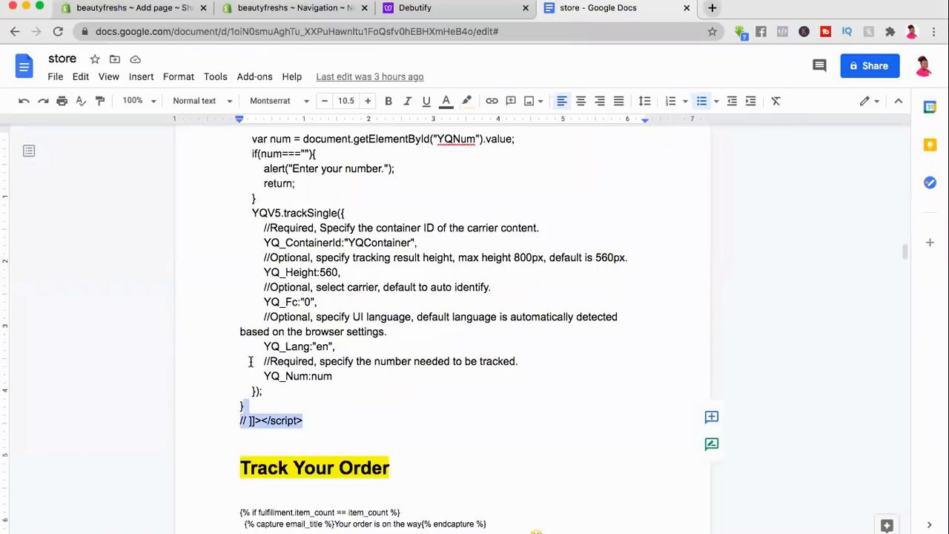
{"action": "left_click", "coordinate": [269, 215], "text": "shift"}
{"action": "key", "text": "super+c"}
{"action": "scroll", "coordinate": [269, 215], "scroll_direction": "up", "scroll_amount": 5}
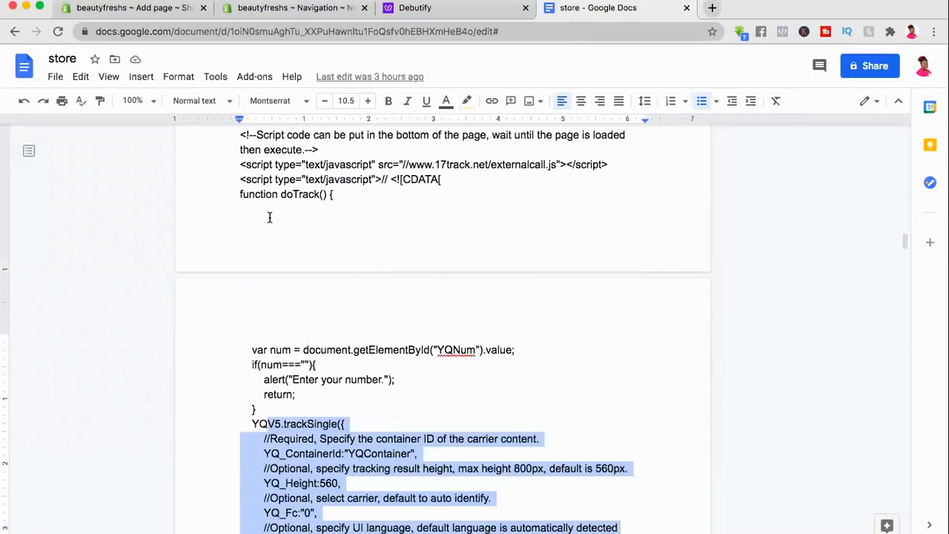
{"action": "scroll", "coordinate": [263, 238], "scroll_direction": "up", "scroll_amount": 3}
{"action": "left_click", "coordinate": [241, 234], "text": "shift"}
{"action": "scroll", "coordinate": [242, 252], "scroll_direction": "up", "scroll_amount": 2}
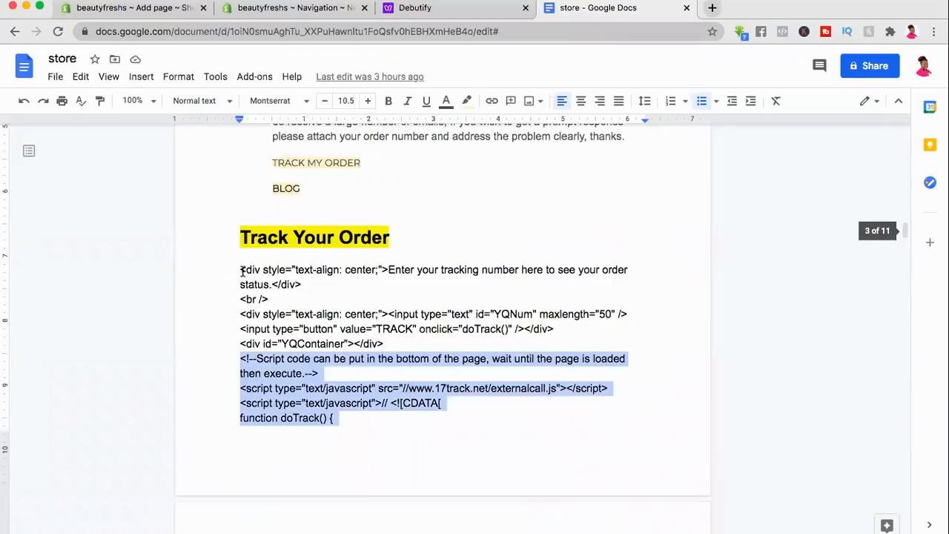
{"action": "left_click", "coordinate": [236, 275], "text": "shift"}
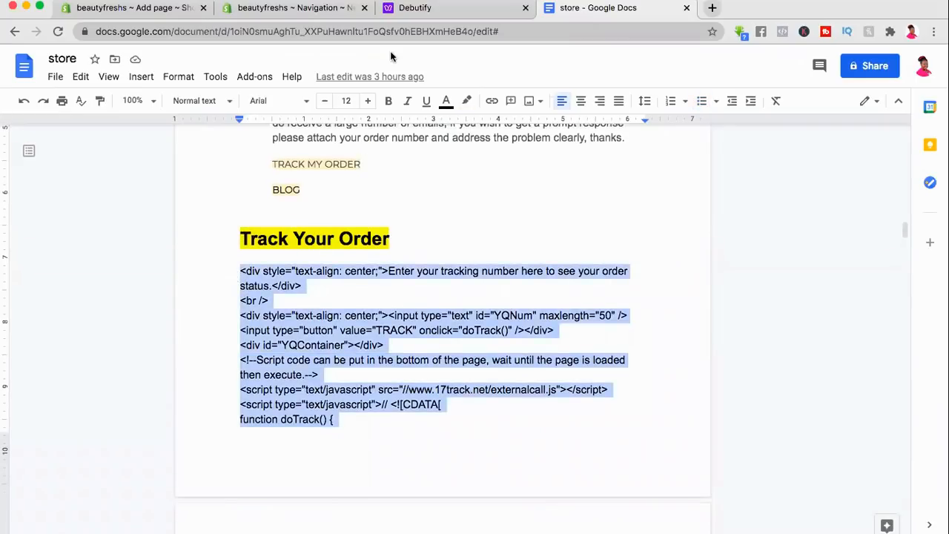
Step: Paste the tracking code as the TRACK MY ORDER page's content in Shopify and save the page
{"action": "key", "text": "super+1"}
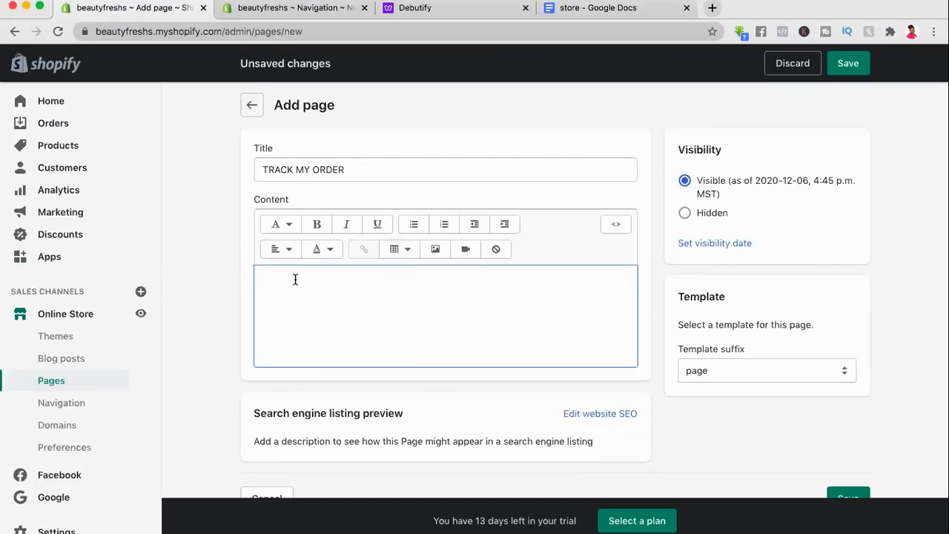
{"action": "key", "text": "super+v"}
{"action": "scroll", "coordinate": [483, 307], "scroll_direction": "down", "scroll_amount": 3}
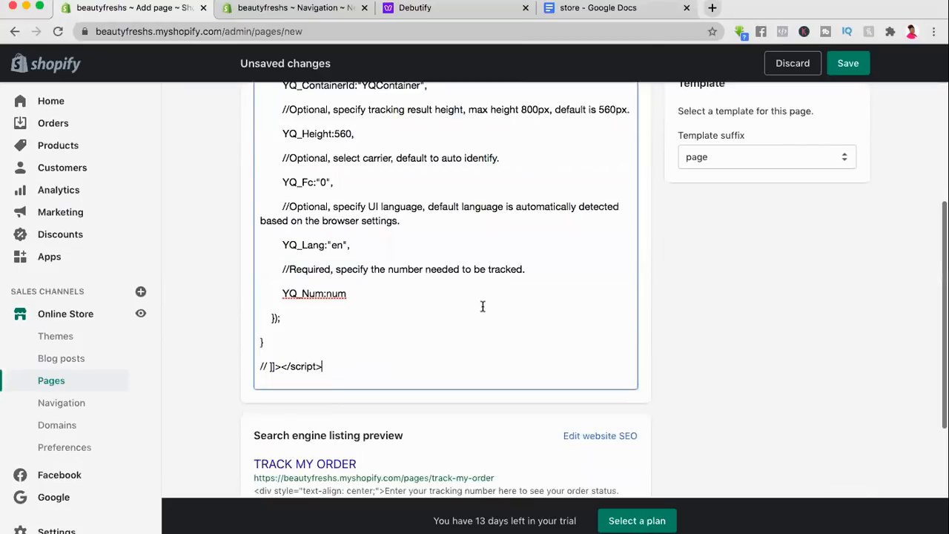
{"action": "scroll", "coordinate": [483, 307], "scroll_direction": "down", "scroll_amount": 1}
{"action": "scroll", "coordinate": [732, 230], "scroll_direction": "up", "scroll_amount": 5}
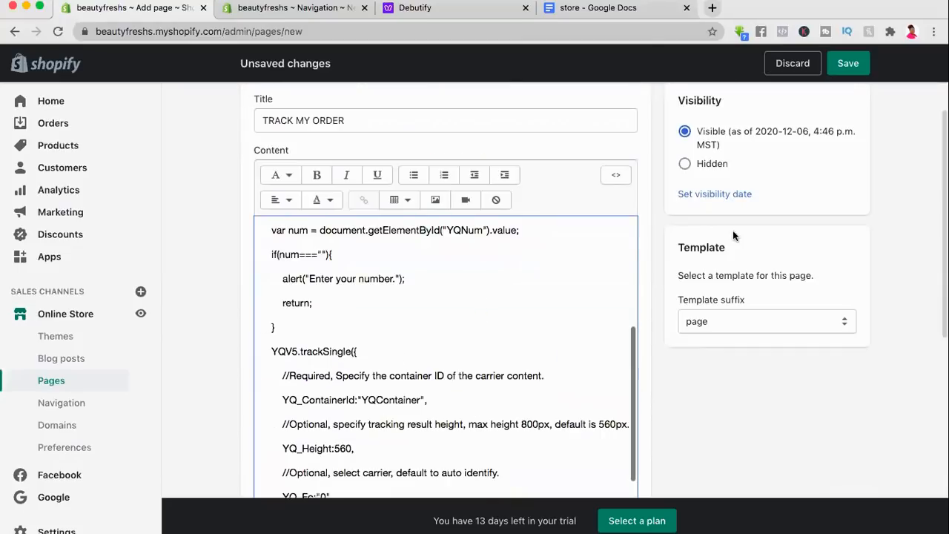
{"action": "scroll", "coordinate": [733, 230], "scroll_direction": "up", "scroll_amount": 1}
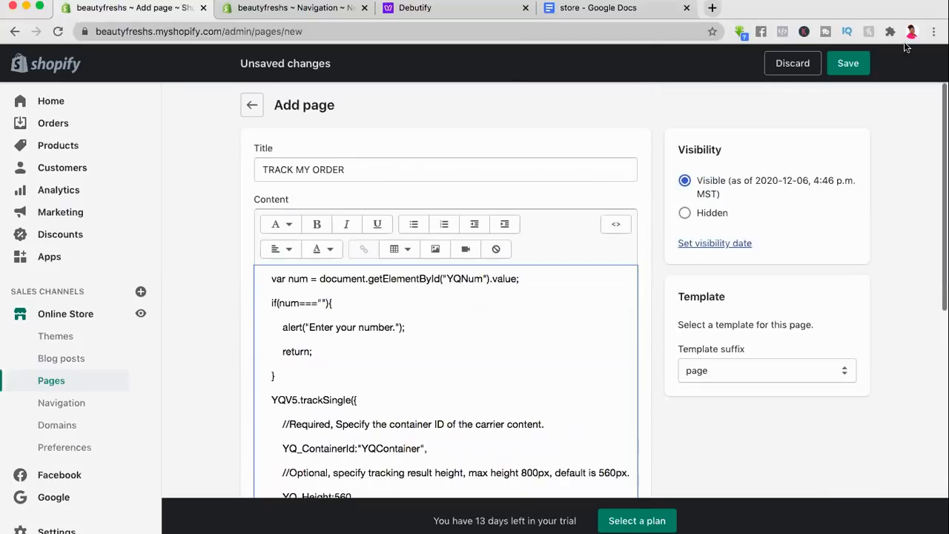
{"action": "left_click", "coordinate": [853, 65]}
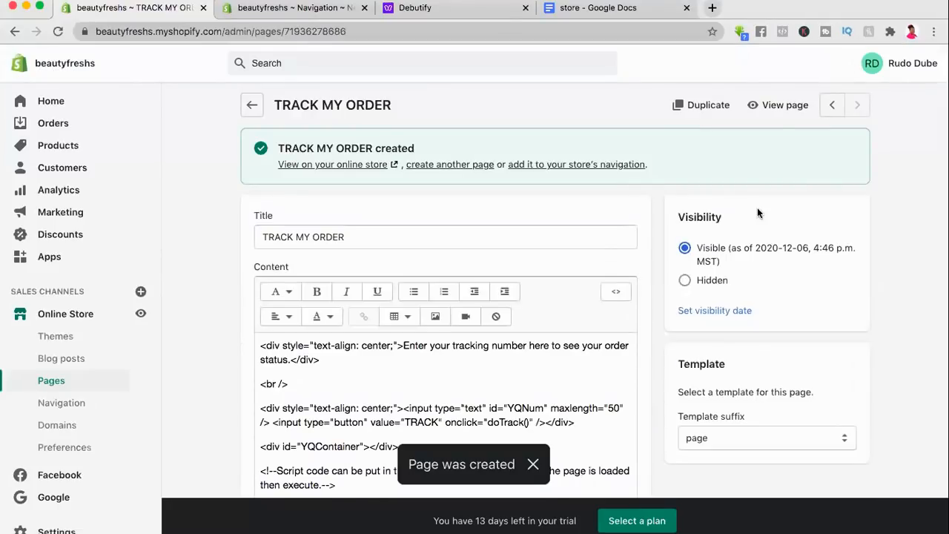
Step: View the TRACK MY ORDER page on the online store, check its content and return to the page's editor
{"action": "left_click", "coordinate": [777, 109]}
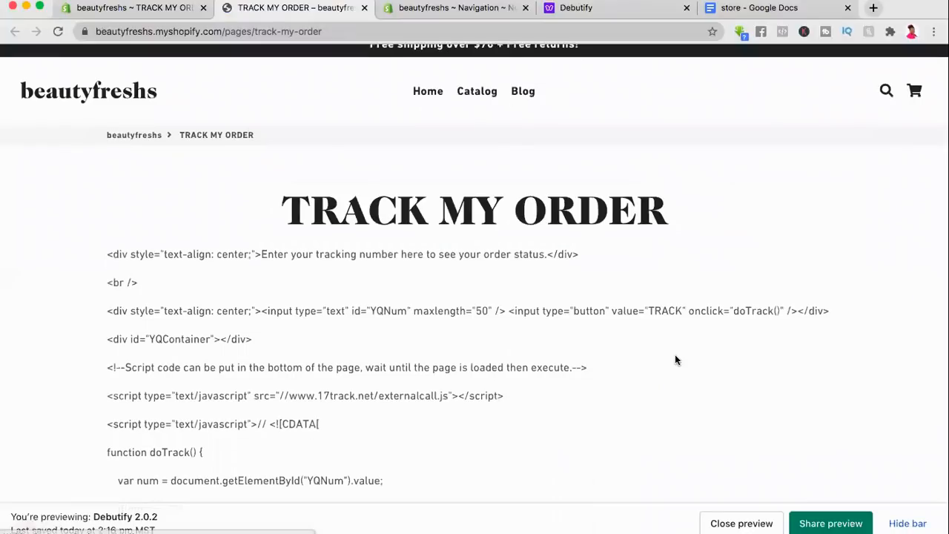
{"action": "scroll", "coordinate": [675, 356], "scroll_direction": "down", "scroll_amount": 10}
{"action": "scroll", "coordinate": [675, 356], "scroll_direction": "down", "scroll_amount": 2}
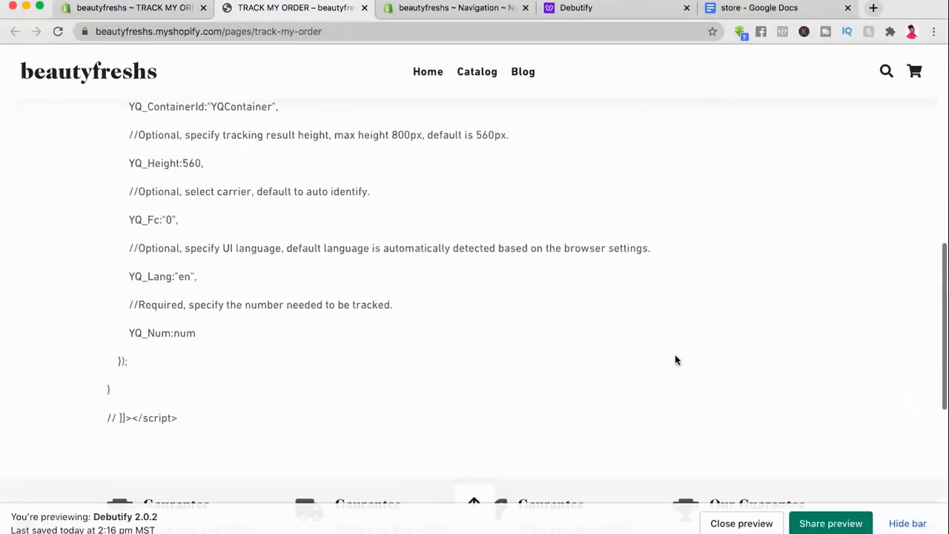
{"action": "scroll", "coordinate": [675, 359], "scroll_direction": "up", "scroll_amount": 12}
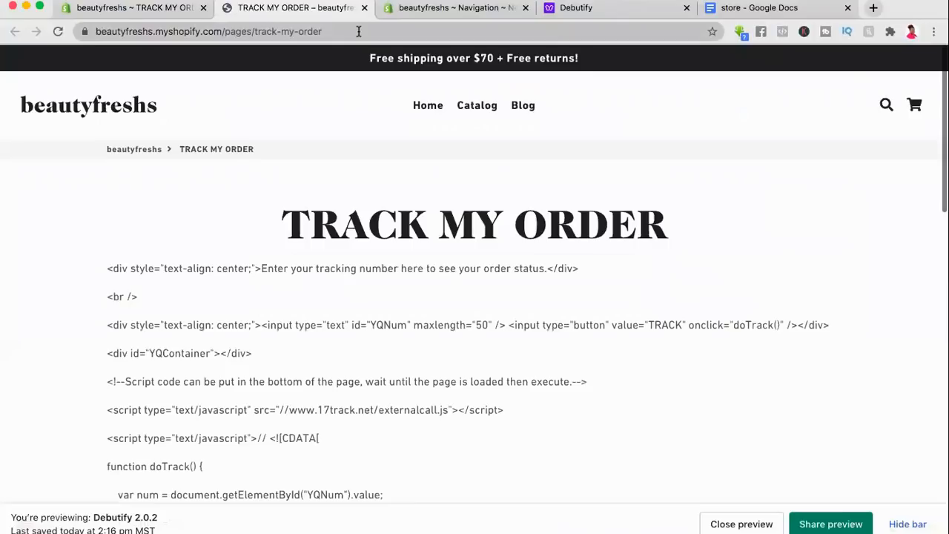
{"action": "left_click", "coordinate": [121, 9]}
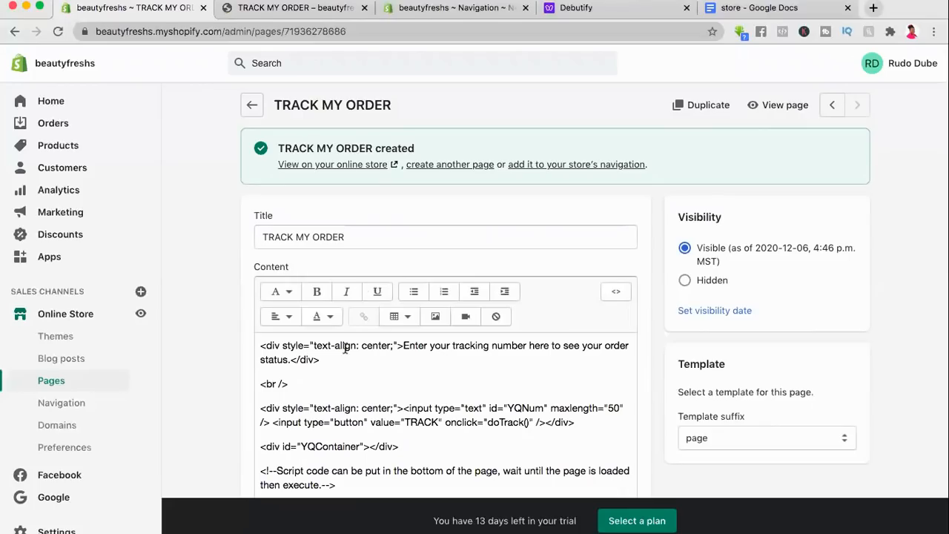
{"action": "left_click", "coordinate": [262, 346]}
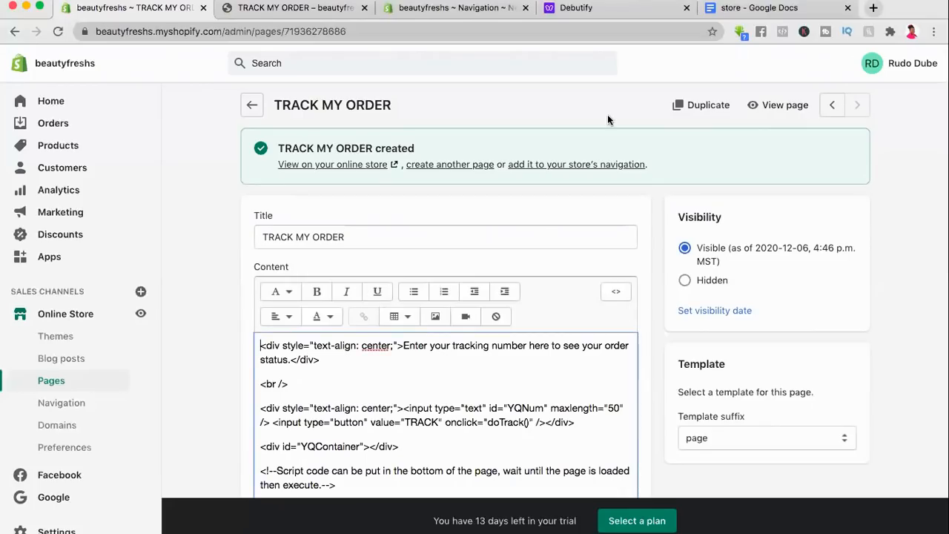
Step: Switch to the store Google Doc and copy the first Track Your Order code block again, through its closing script tag
{"action": "left_click", "coordinate": [758, 7]}
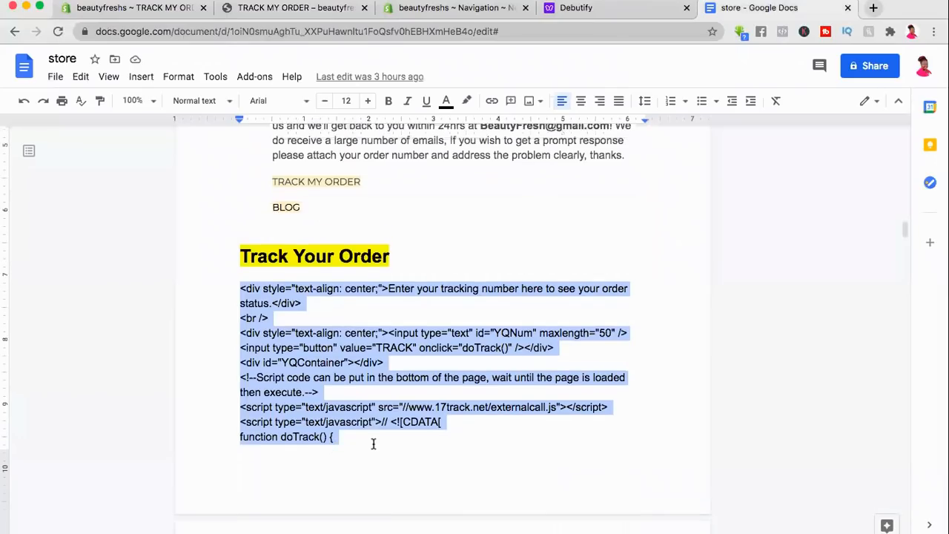
{"action": "scroll", "coordinate": [374, 443], "scroll_direction": "down", "scroll_amount": 5}
{"action": "scroll", "coordinate": [373, 443], "scroll_direction": "down", "scroll_amount": 8}
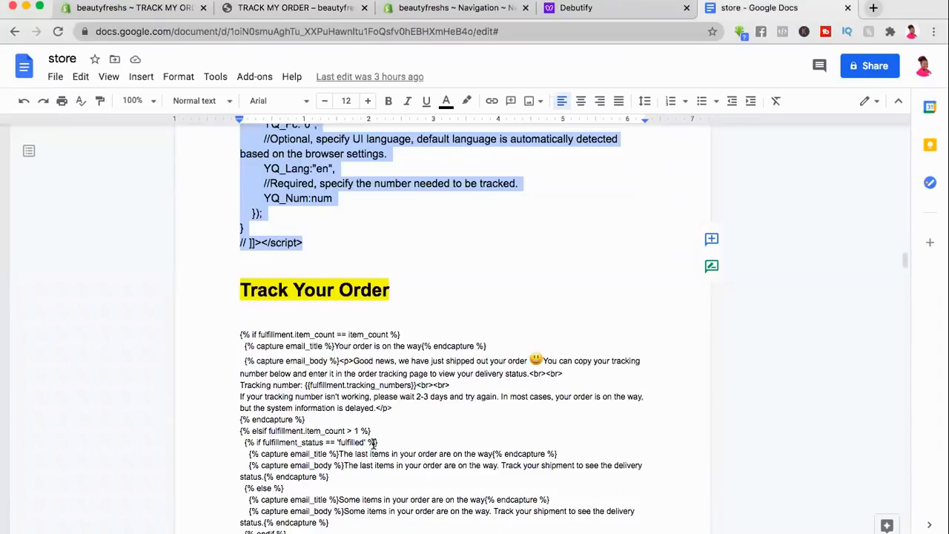
{"action": "scroll", "coordinate": [326, 297], "scroll_direction": "up", "scroll_amount": 1}
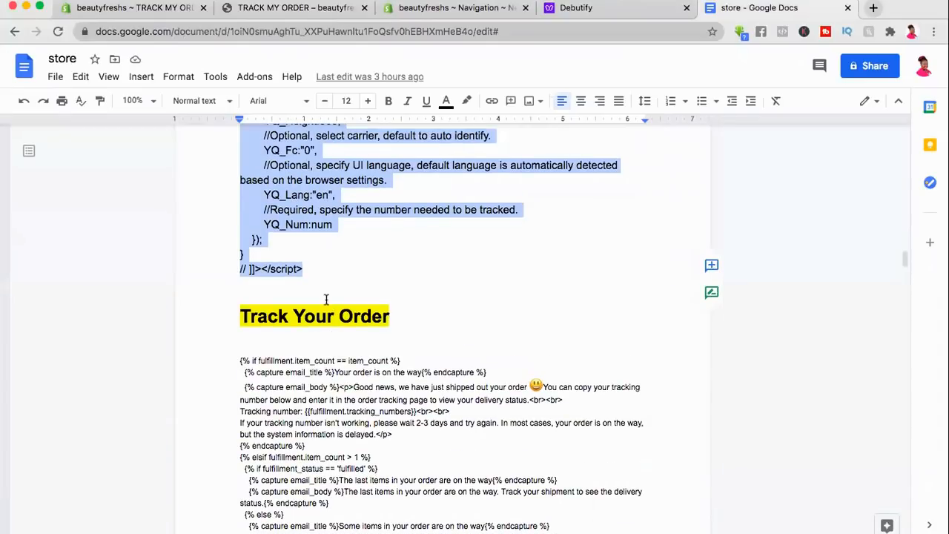
{"action": "right_click", "coordinate": [326, 288]}
{"action": "left_click", "coordinate": [315, 265]}
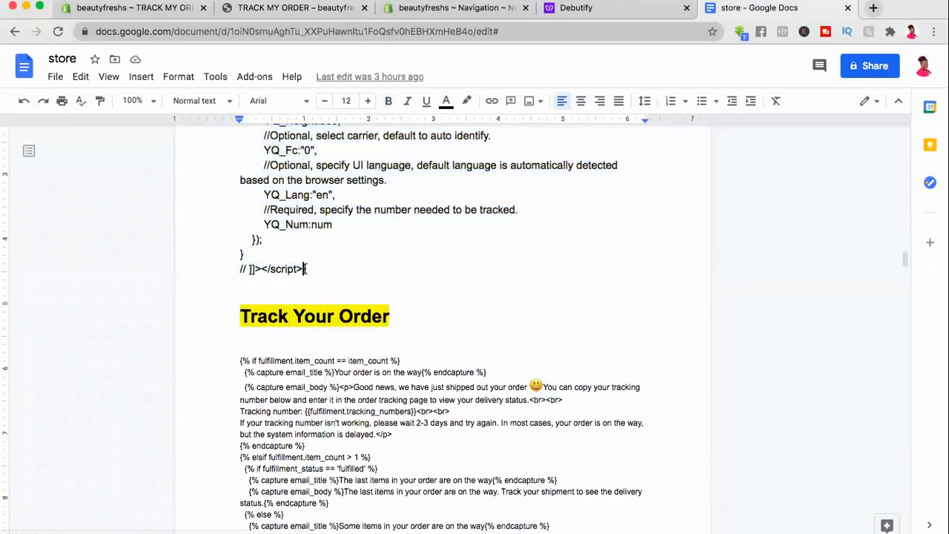
{"action": "left_click", "coordinate": [244, 211], "text": "shift"}
{"action": "scroll", "coordinate": [245, 210], "scroll_direction": "up", "scroll_amount": 1}
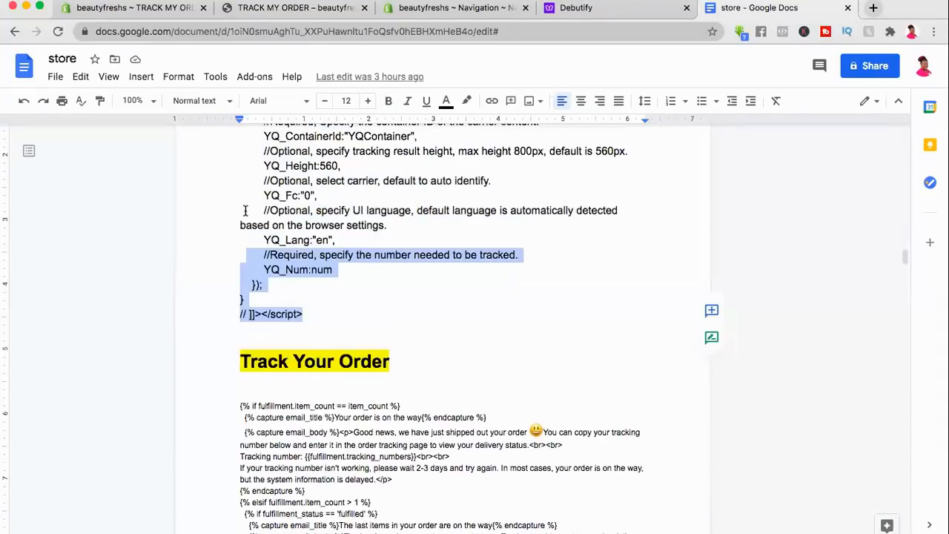
{"action": "scroll", "coordinate": [245, 211], "scroll_direction": "up", "scroll_amount": 5}
{"action": "scroll", "coordinate": [244, 211], "scroll_direction": "up", "scroll_amount": 1}
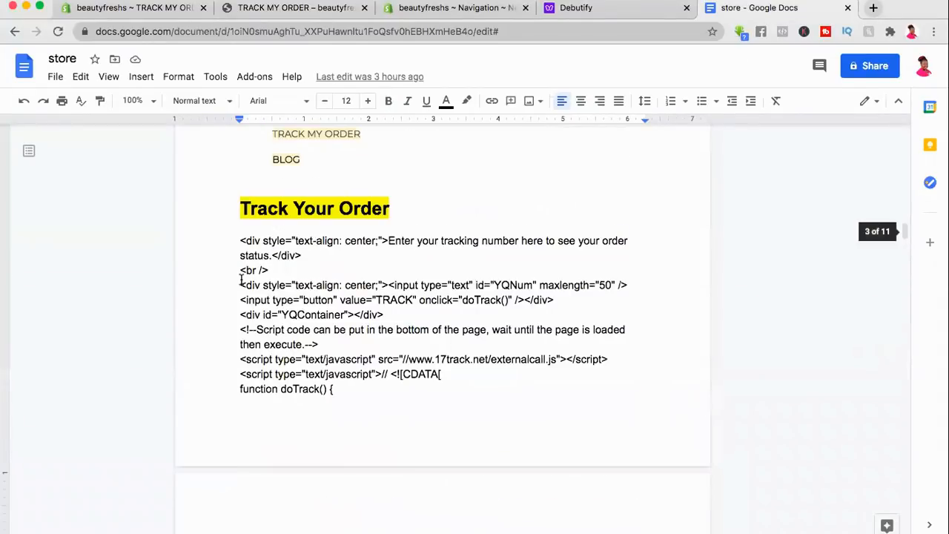
{"action": "left_click", "coordinate": [239, 249], "text": "shift"}
{"action": "left_click_drag", "start_coordinate": [240, 251], "coordinate": [240, 251]}
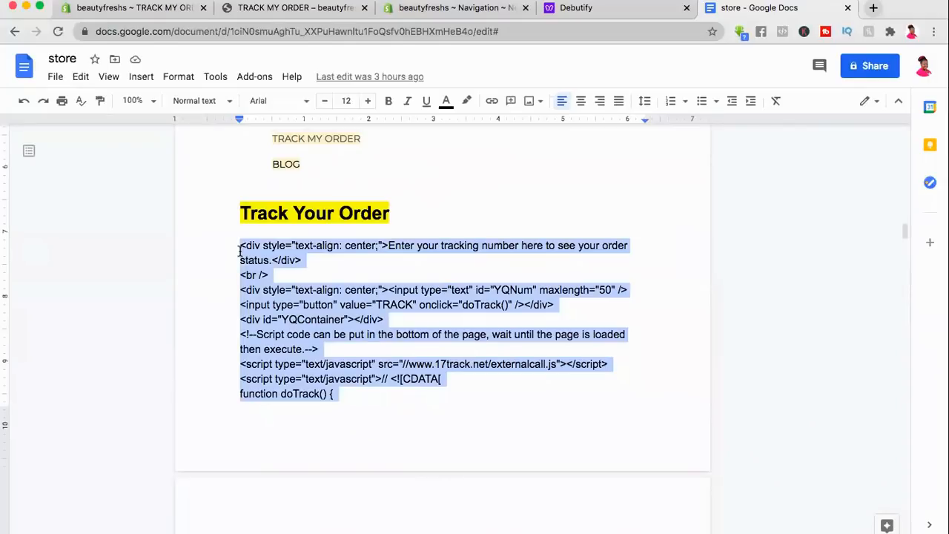
Step: Back in Shopify, delete all the code from the TRACK MY ORDER page's content
{"action": "left_click", "coordinate": [140, 8]}
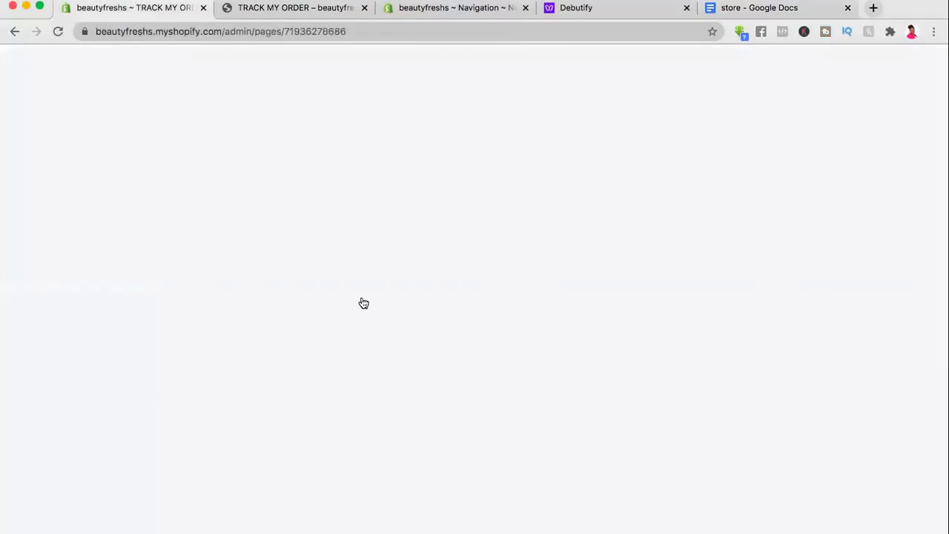
{"action": "scroll", "coordinate": [468, 406], "scroll_direction": "down", "scroll_amount": 5}
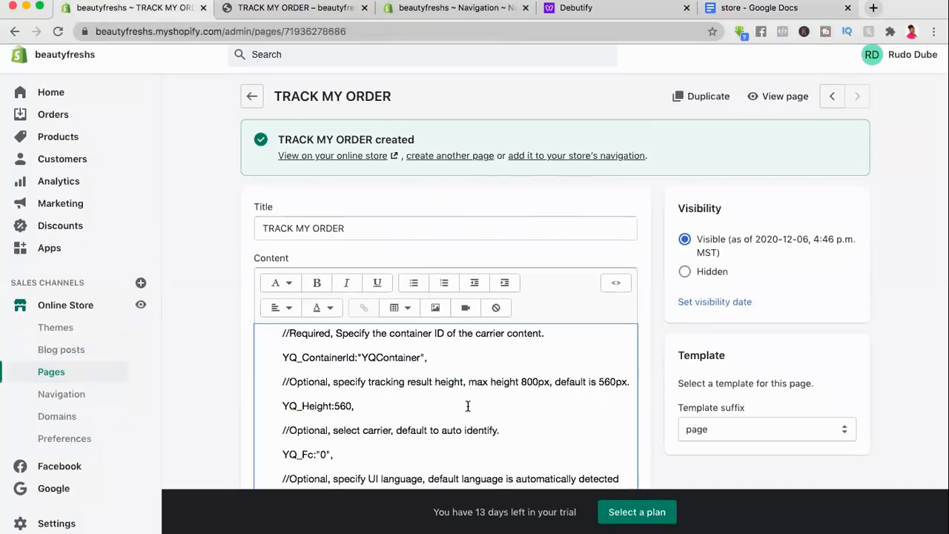
{"action": "scroll", "coordinate": [468, 406], "scroll_direction": "down", "scroll_amount": 3}
{"action": "scroll", "coordinate": [366, 415], "scroll_direction": "down", "scroll_amount": 1}
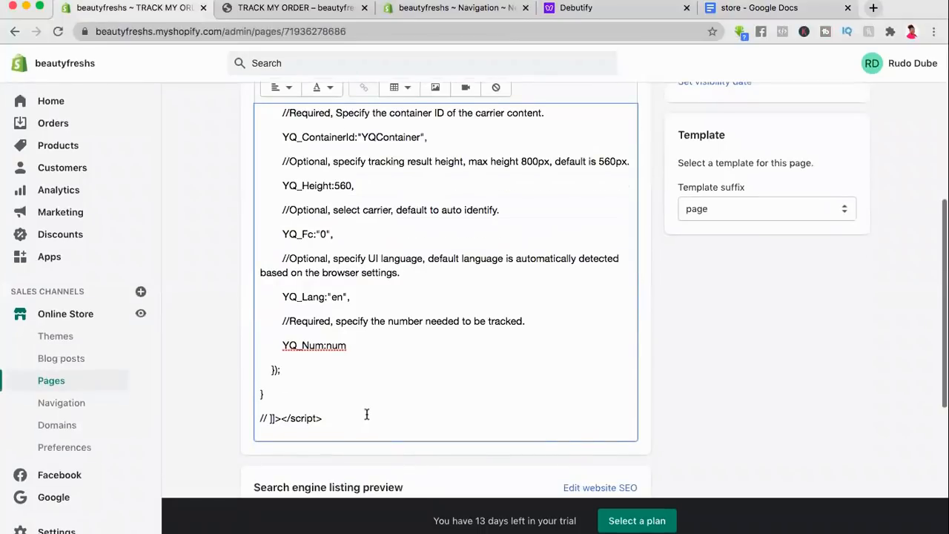
{"action": "left_click_drag", "start_coordinate": [366, 415], "coordinate": [280, 89]}
{"action": "key", "text": "BackSpace"}
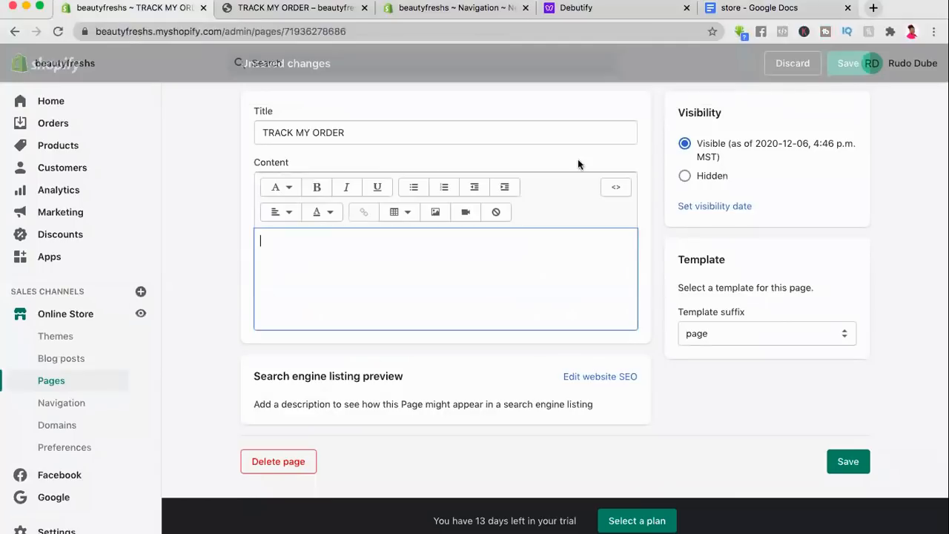
Step: Show the page content as HTML, paste the tracking code there and save the TRACK MY ORDER page
{"action": "left_click", "coordinate": [622, 190]}
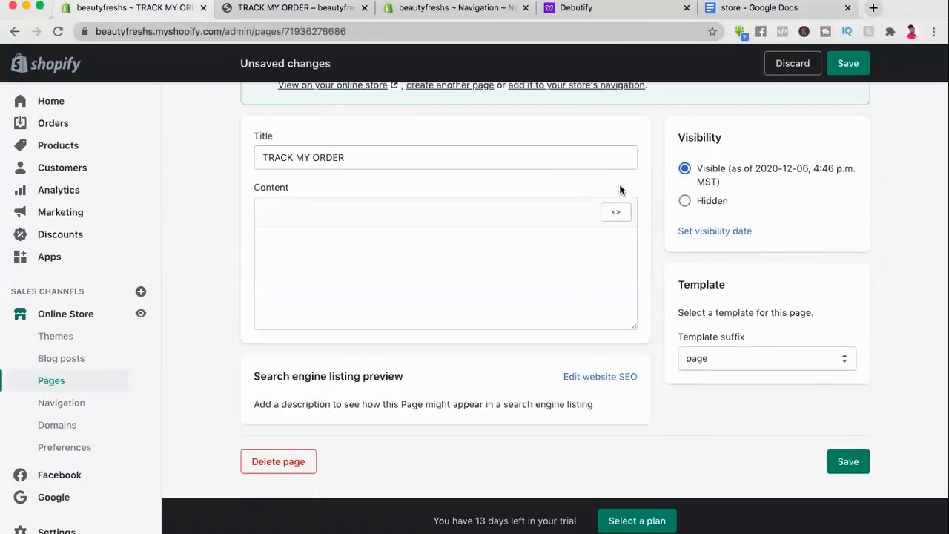
{"action": "left_click", "coordinate": [264, 241]}
{"action": "key", "text": "super+v"}
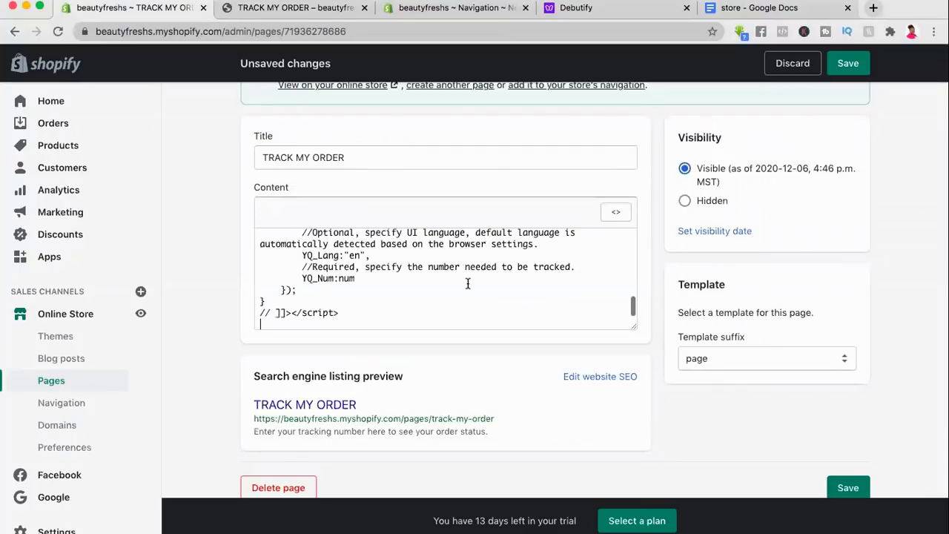
{"action": "left_click", "coordinate": [850, 487]}
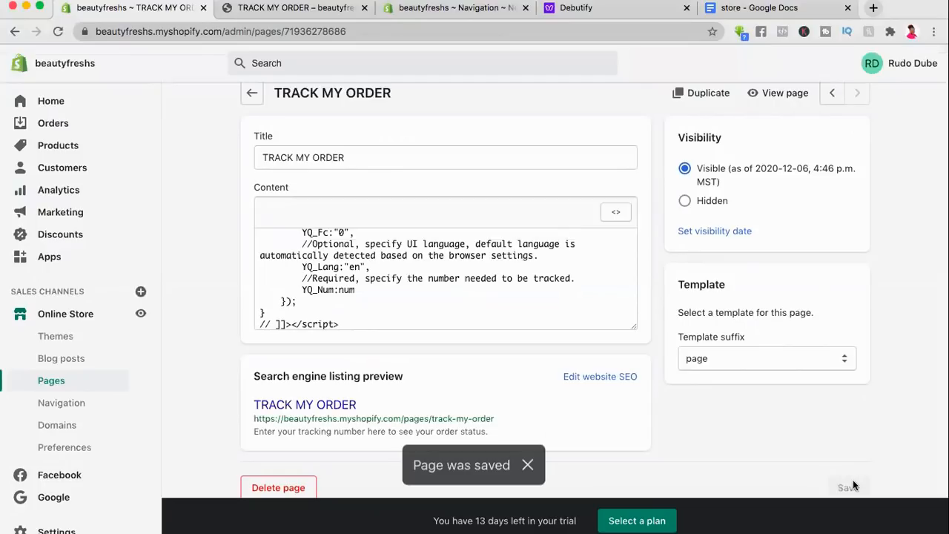
{"action": "scroll", "coordinate": [871, 233], "scroll_direction": "up", "scroll_amount": 1}
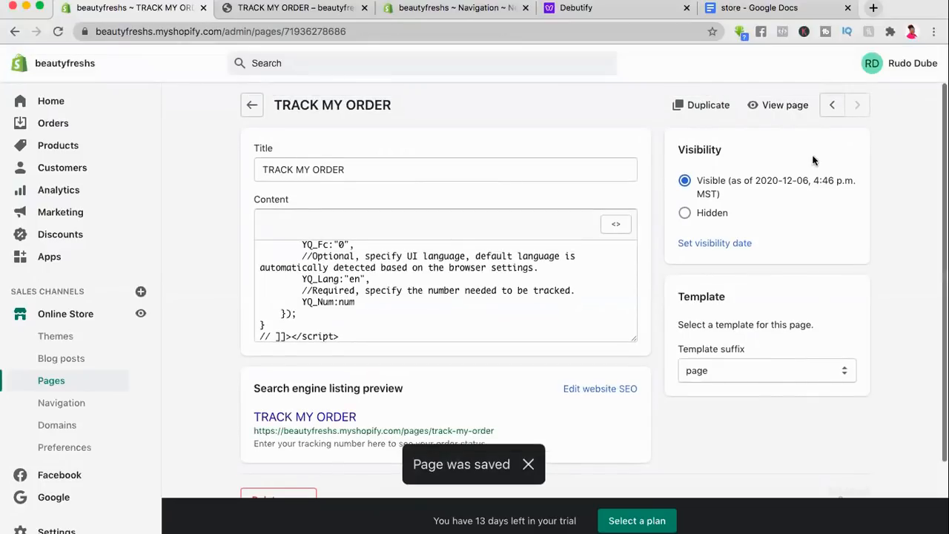
Step: View the TRACK MY ORDER page on the online store, close the old preview and show the editor's content as formatted text
{"action": "left_click", "coordinate": [773, 107]}
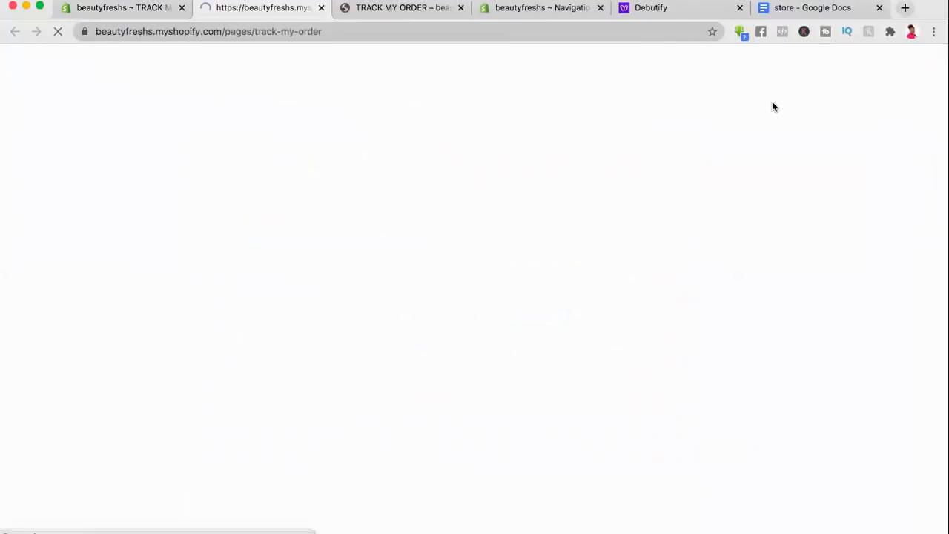
{"action": "left_click", "coordinate": [459, 8]}
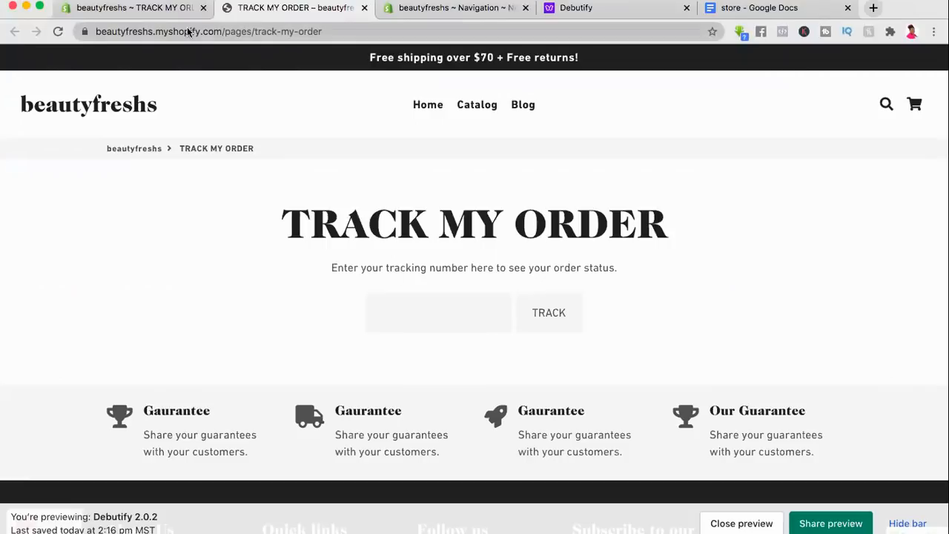
{"action": "left_click", "coordinate": [102, 10]}
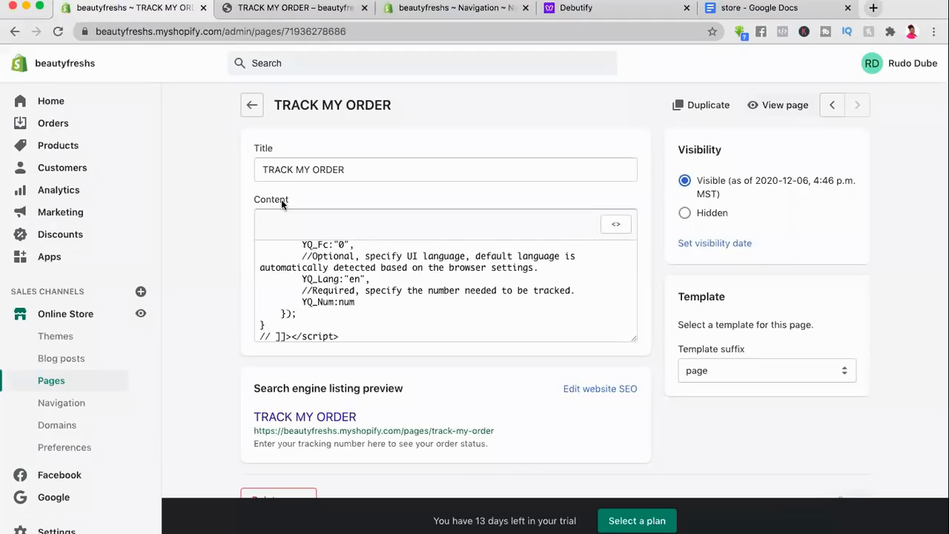
{"action": "left_click", "coordinate": [618, 227]}
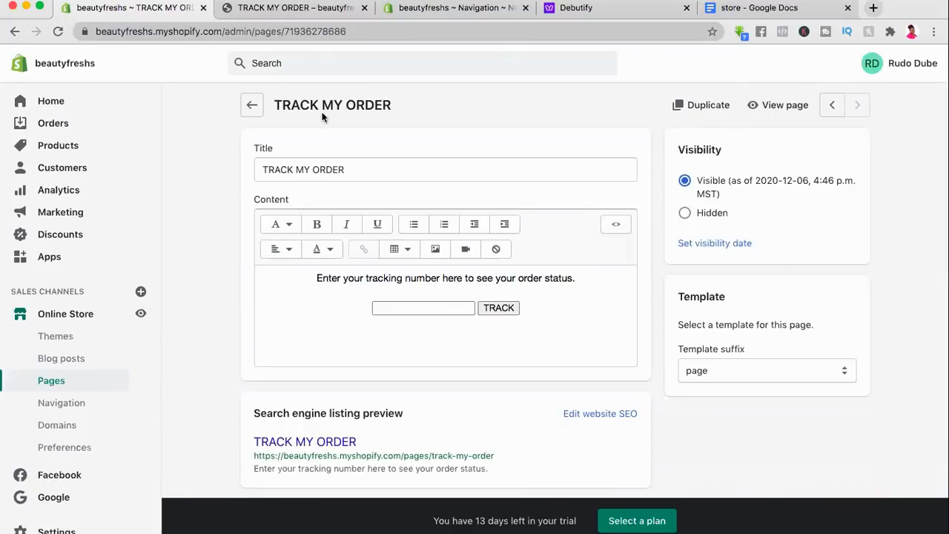
Step: Return to the pages list to look it over and open the Main menu from the store's navigation
{"action": "left_click", "coordinate": [253, 109]}
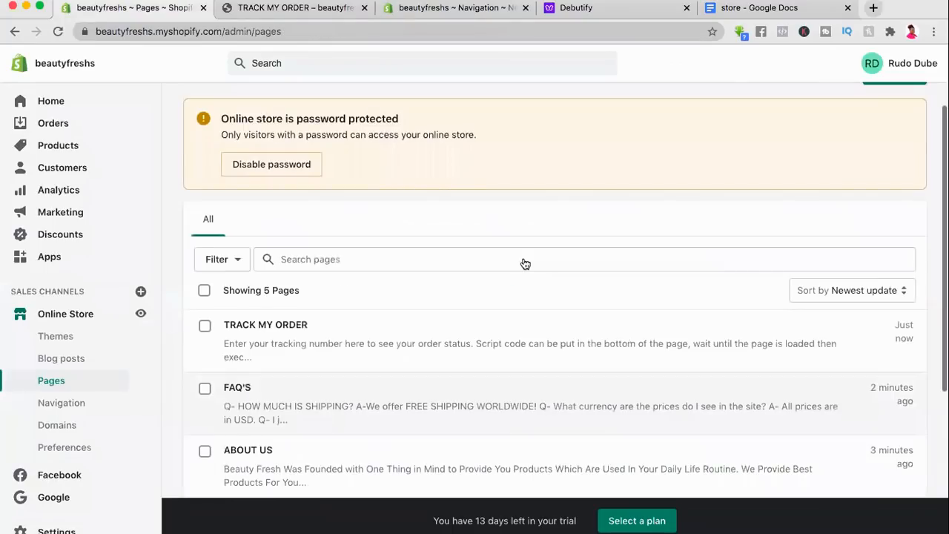
{"action": "scroll", "coordinate": [525, 264], "scroll_direction": "down", "scroll_amount": 3}
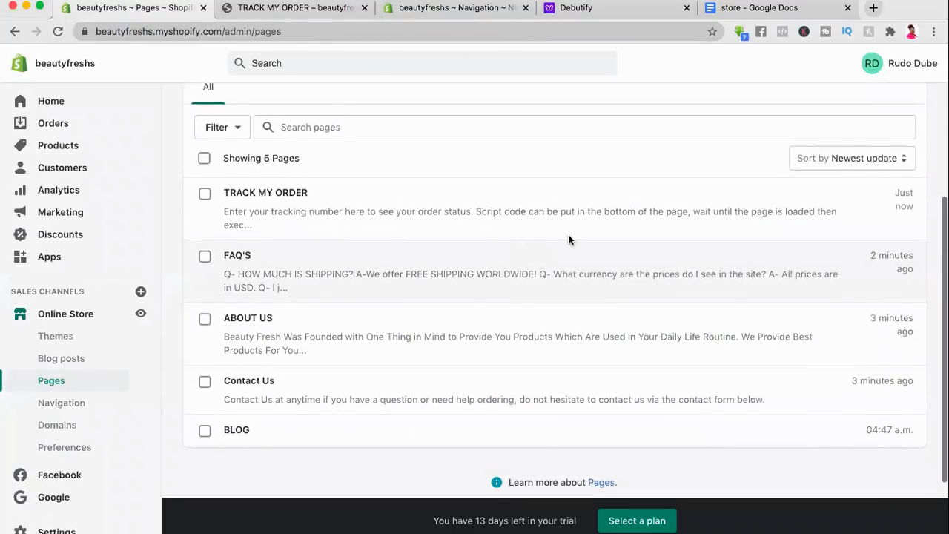
{"action": "scroll", "coordinate": [579, 248], "scroll_direction": "up", "scroll_amount": 4}
{"action": "scroll", "coordinate": [581, 251], "scroll_direction": "down", "scroll_amount": 4}
{"action": "left_click", "coordinate": [52, 404]}
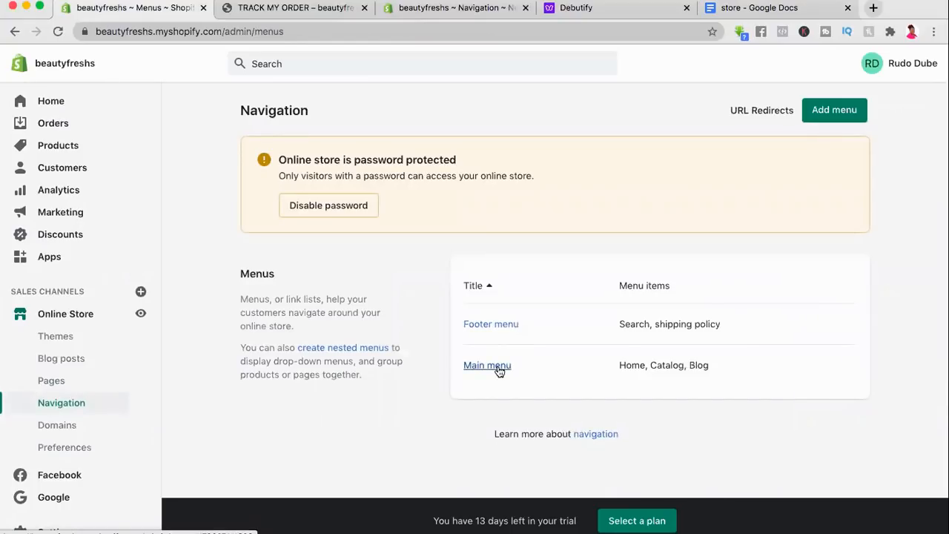
{"action": "left_click", "coordinate": [490, 365]}
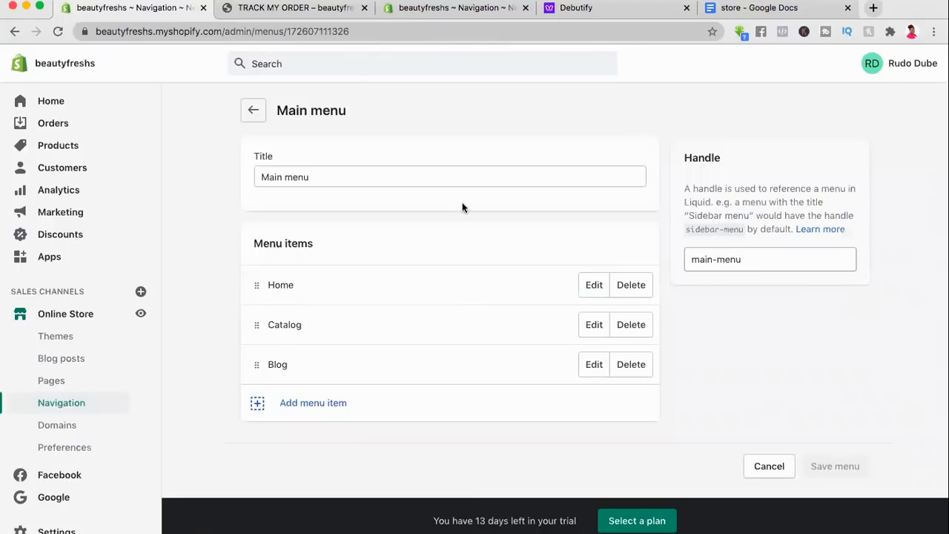
Step: Add a menu item named FAQ's to the Main menu, linked to the FAQ'S page
{"action": "left_click", "coordinate": [297, 403]}
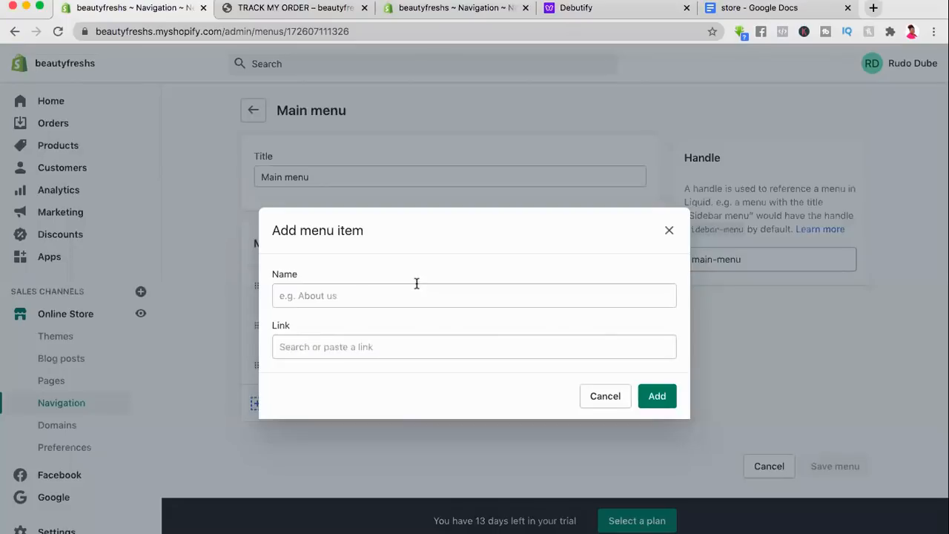
{"action": "left_click", "coordinate": [417, 285]}
{"action": "left_click", "coordinate": [321, 318]}
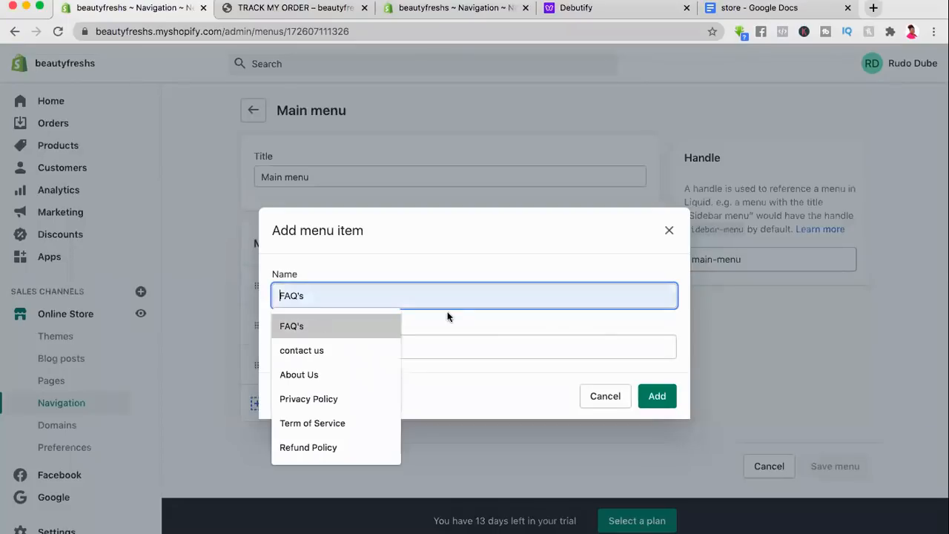
{"action": "left_click", "coordinate": [407, 354]}
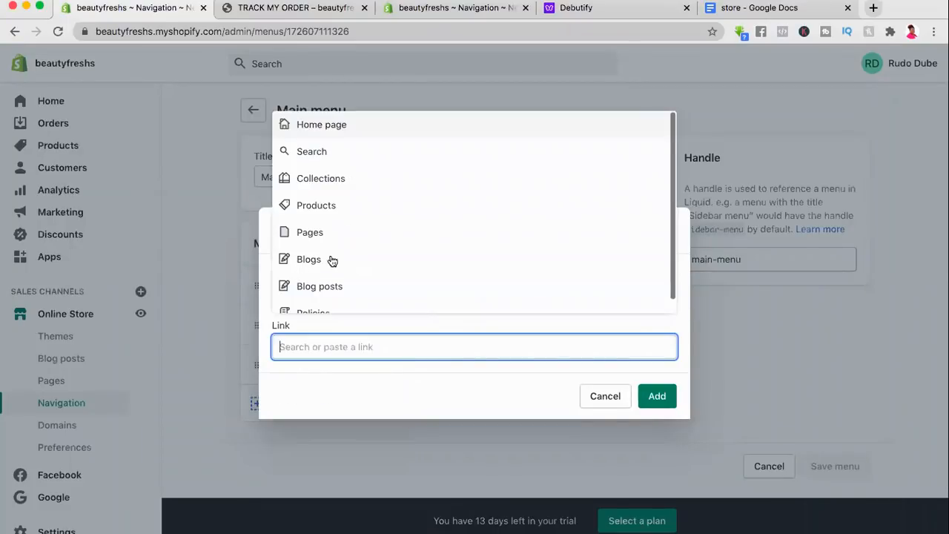
{"action": "left_click", "coordinate": [310, 235]}
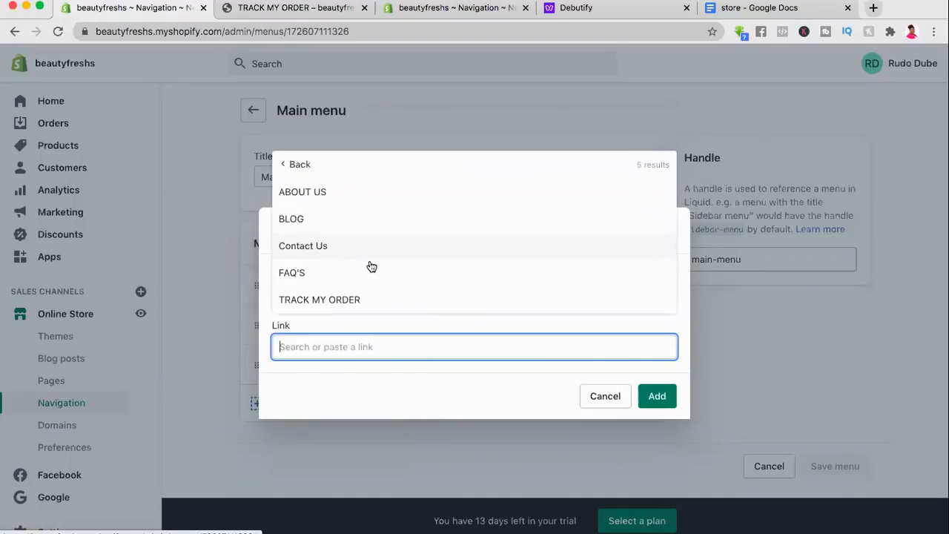
{"action": "left_click", "coordinate": [366, 275]}
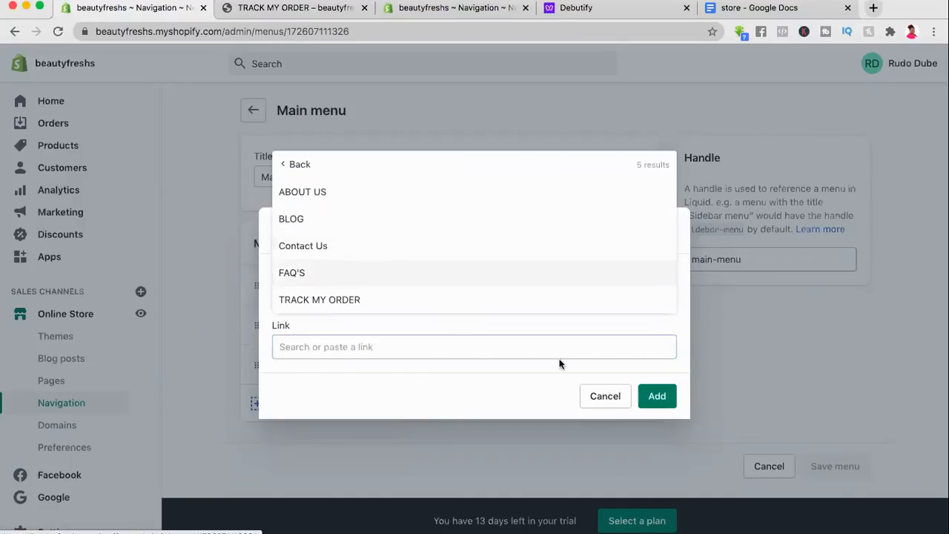
{"action": "left_click", "coordinate": [657, 399]}
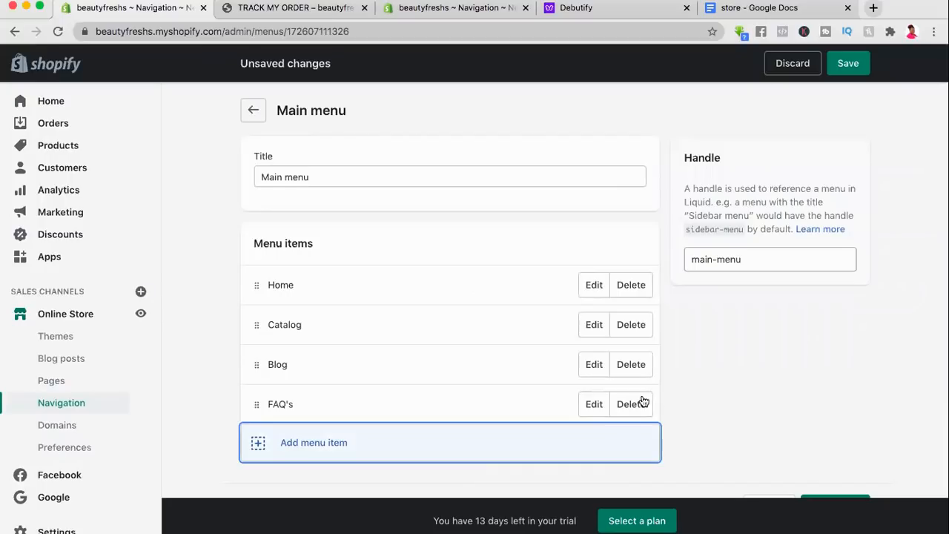
Step: Add a menu item named About Us to the Main menu, linked to the ABOUT US page
{"action": "left_click", "coordinate": [296, 447]}
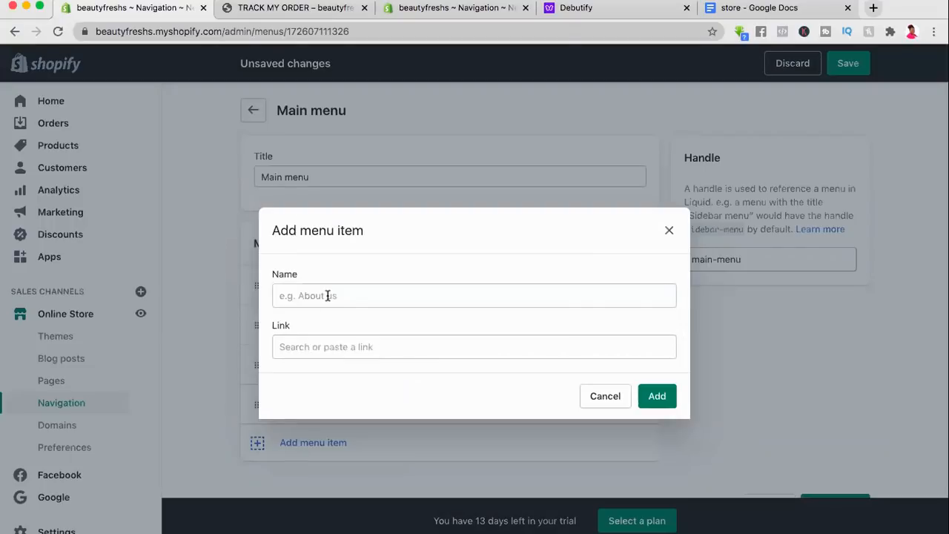
{"action": "left_click", "coordinate": [329, 295]}
{"action": "left_click", "coordinate": [310, 375]}
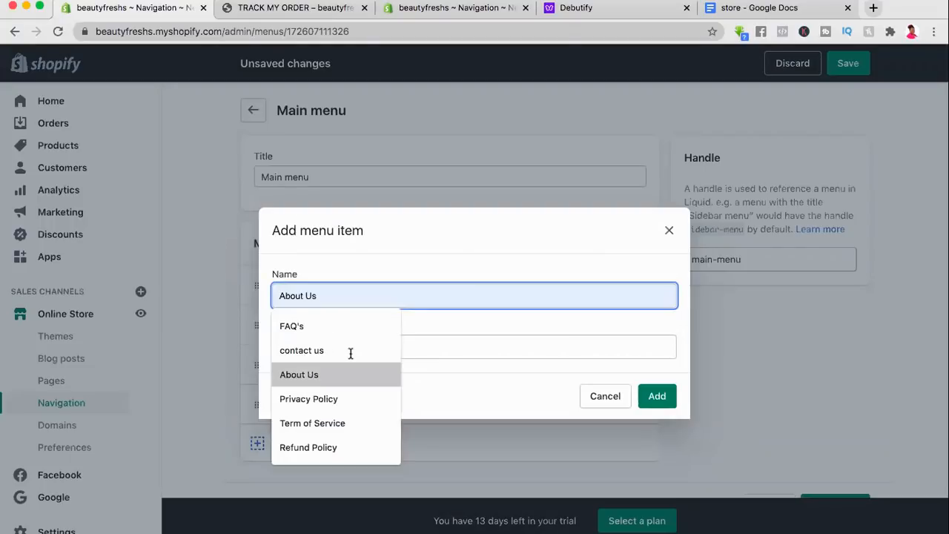
{"action": "left_click", "coordinate": [350, 348]}
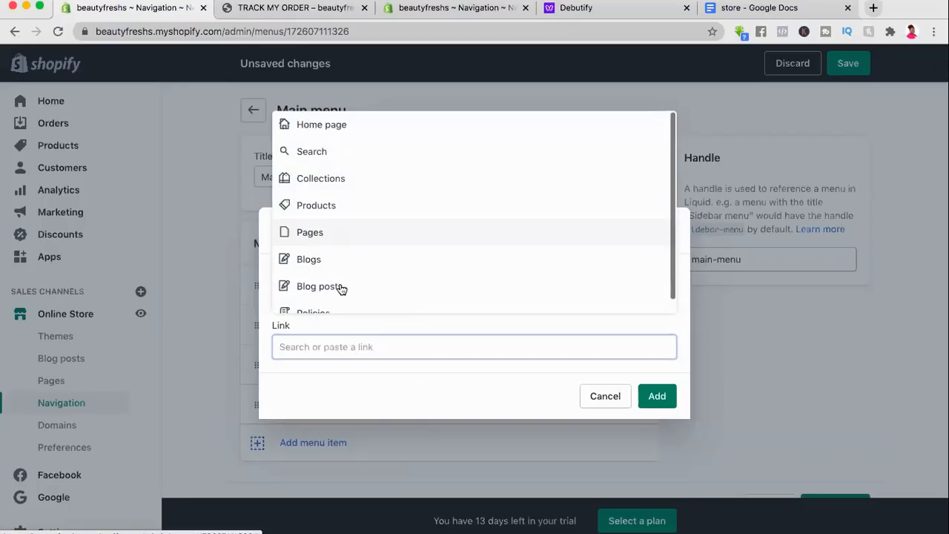
{"action": "left_click", "coordinate": [343, 232]}
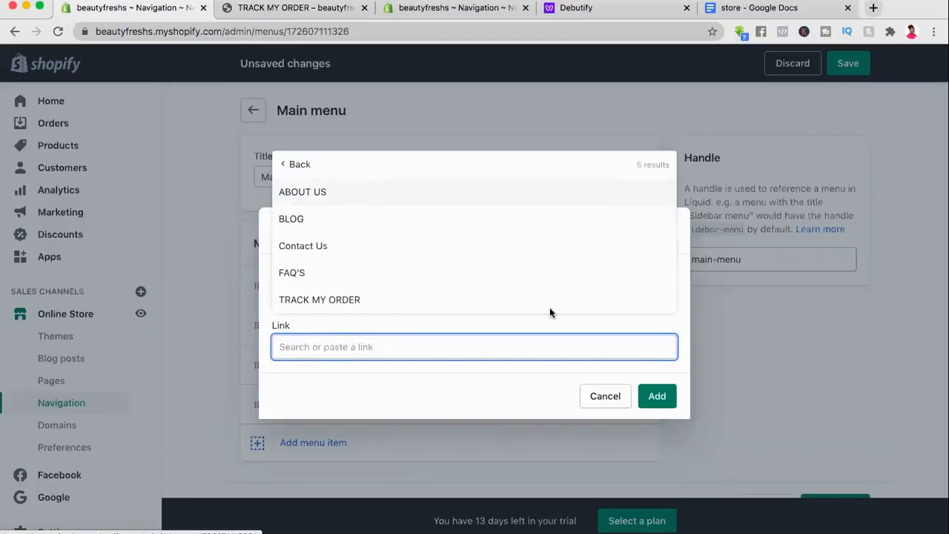
{"action": "left_click", "coordinate": [302, 192]}
{"action": "left_click", "coordinate": [657, 399]}
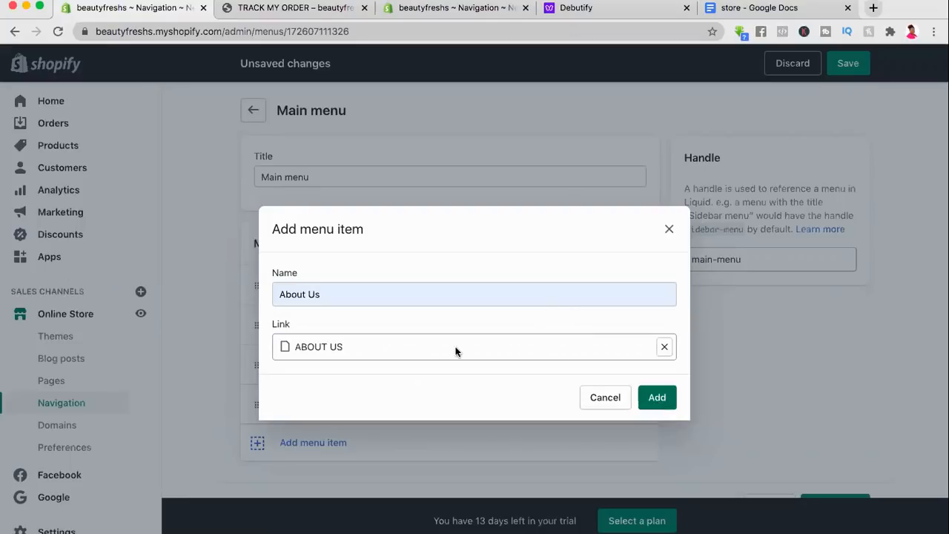
Step: Add a menu item named contact us to the Main menu, linked to the Contact Us page
{"action": "scroll", "coordinate": [456, 351], "scroll_direction": "down", "scroll_amount": 1}
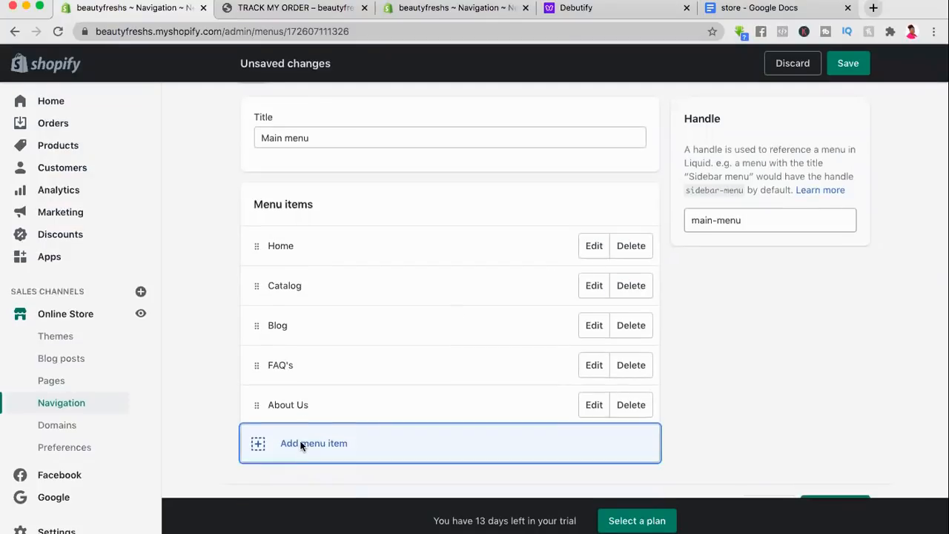
{"action": "left_click", "coordinate": [303, 446]}
{"action": "left_click", "coordinate": [369, 290]}
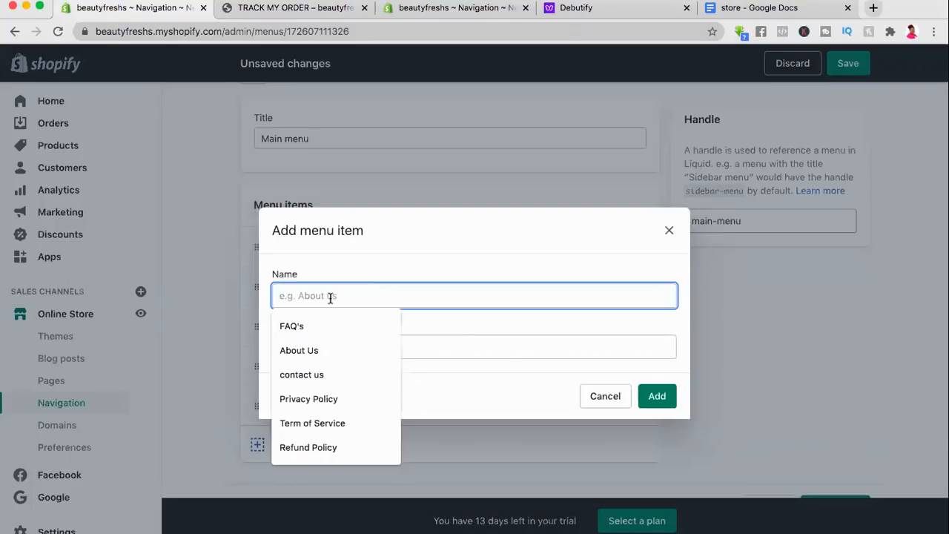
{"action": "left_click", "coordinate": [327, 375]}
{"action": "left_click", "coordinate": [401, 341]}
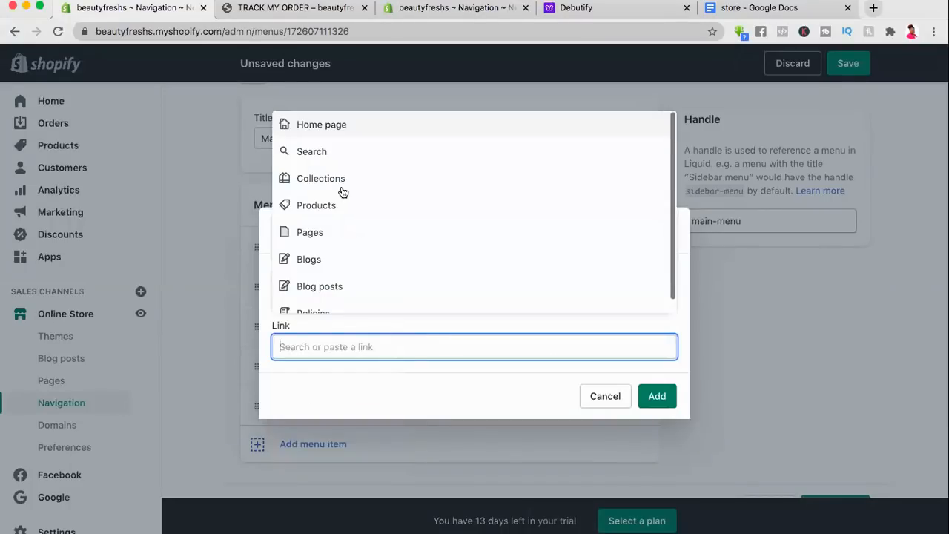
{"action": "left_click", "coordinate": [318, 234]}
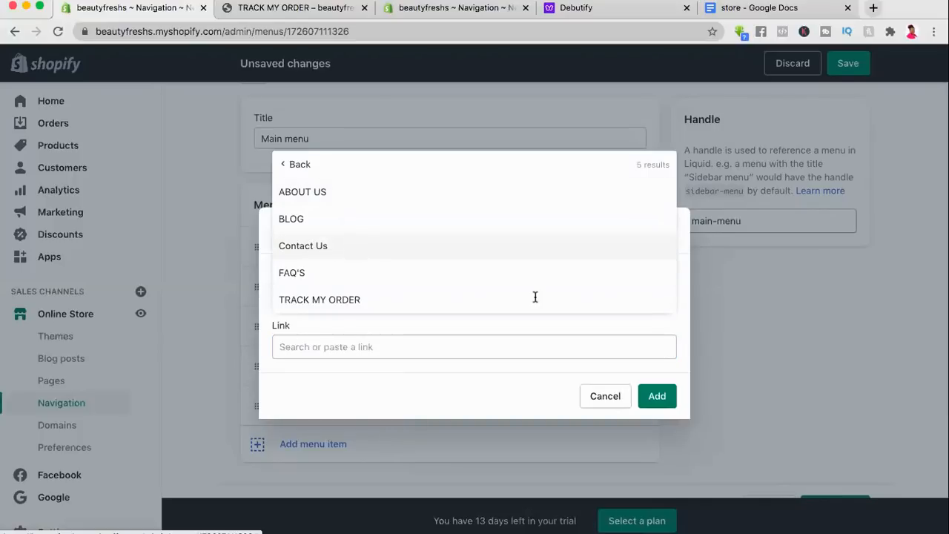
{"action": "left_click", "coordinate": [520, 245]}
{"action": "left_click", "coordinate": [658, 397]}
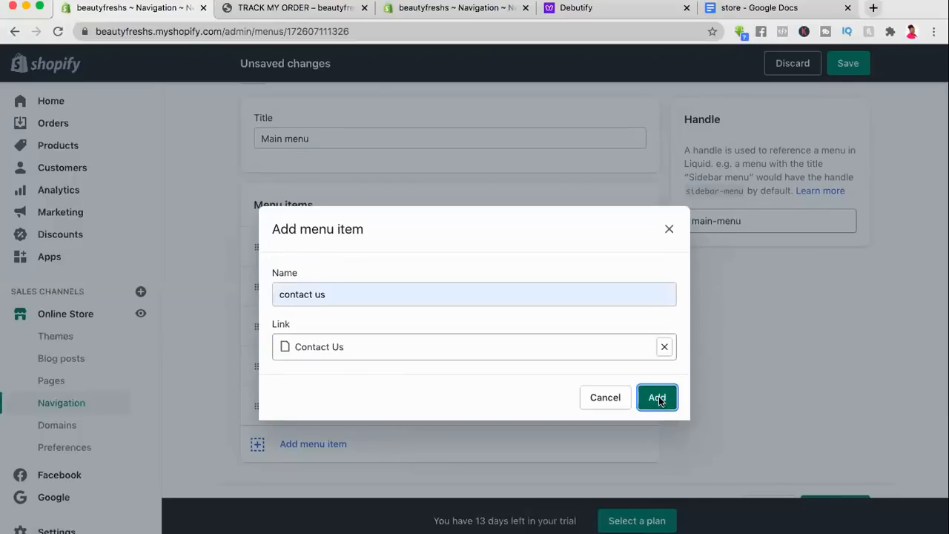
Step: Add a menu item named Track your order to the Main menu, linked to the TRACK MY ORDER page
{"action": "scroll", "coordinate": [494, 342], "scroll_direction": "down", "scroll_amount": 2}
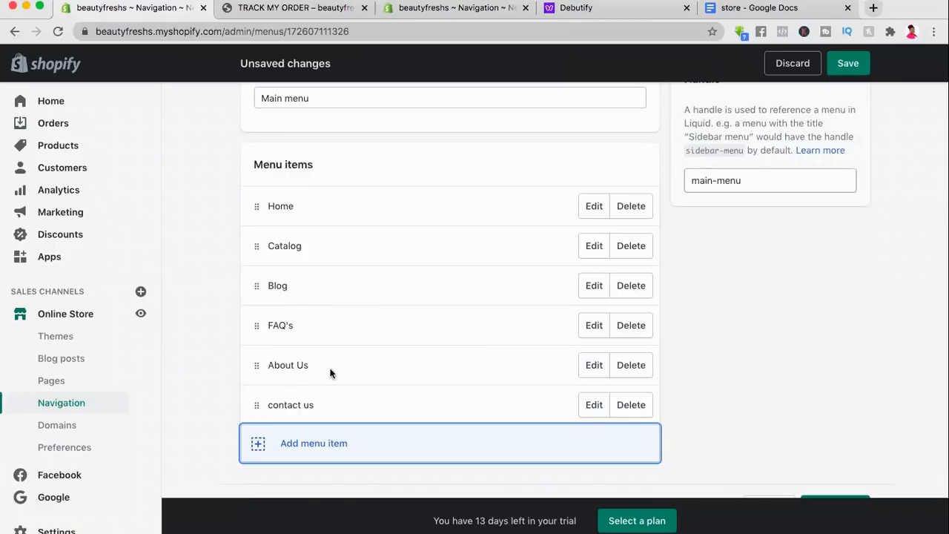
{"action": "left_click", "coordinate": [296, 443]}
{"action": "left_click", "coordinate": [346, 289]}
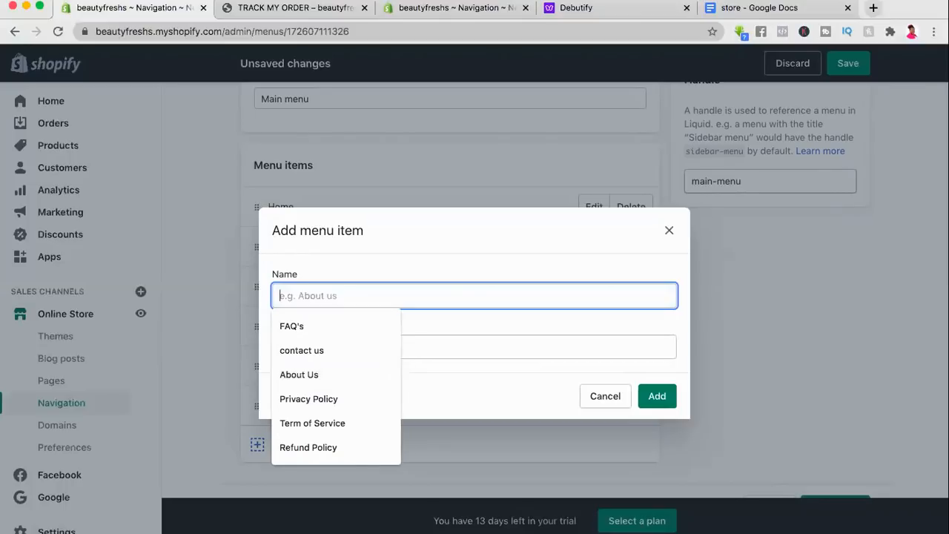
{"action": "type", "text": "Track your order"}
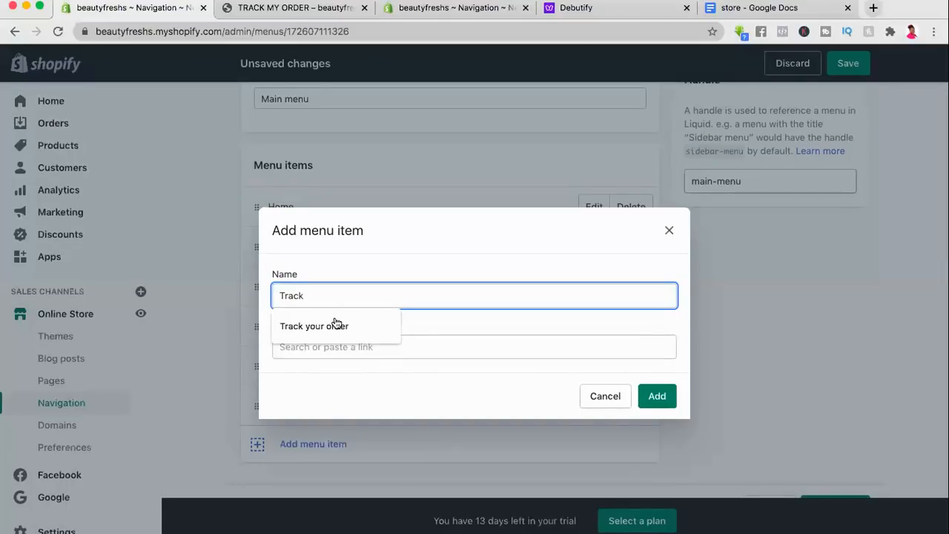
{"action": "left_click", "coordinate": [336, 325]}
{"action": "left_click", "coordinate": [337, 348]}
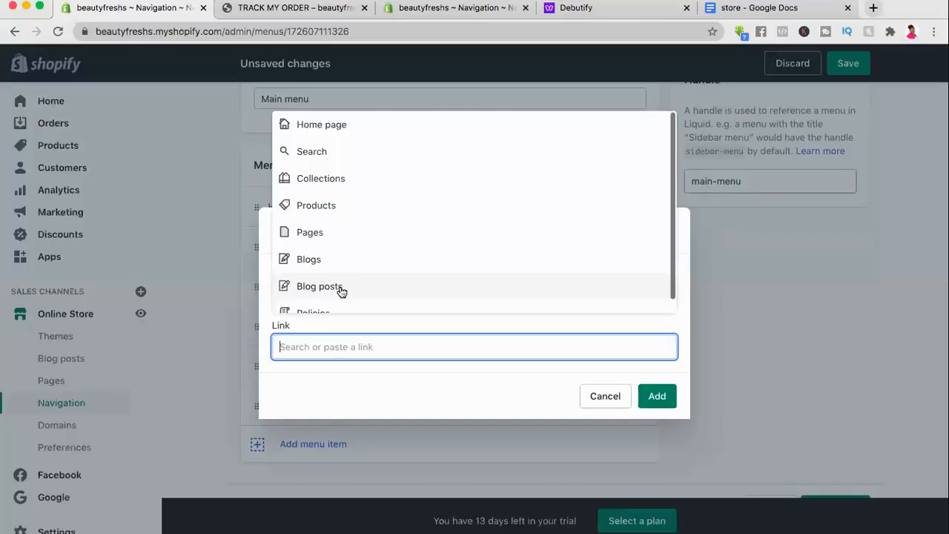
{"action": "left_click", "coordinate": [319, 237]}
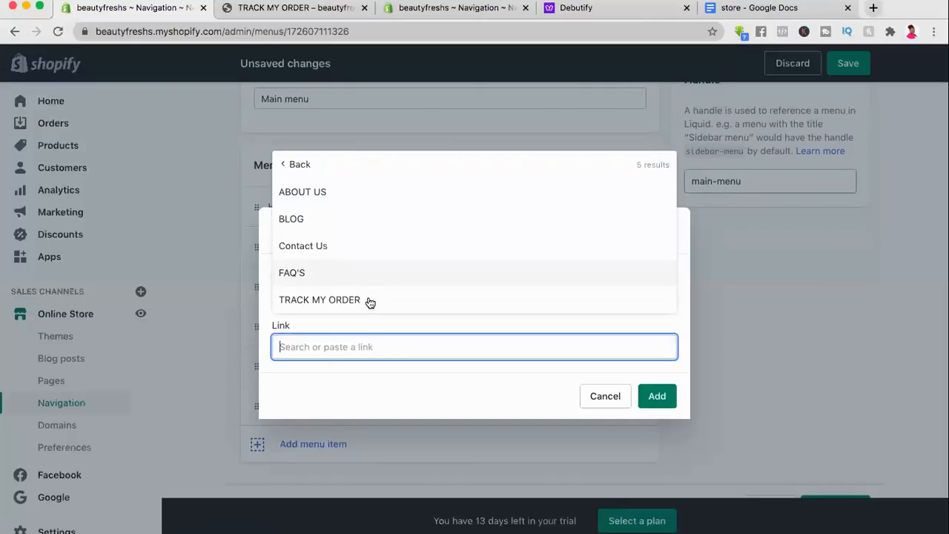
{"action": "left_click", "coordinate": [658, 398]}
Step: Reorder the Main menu items so About Us follows Catalog and Blog comes last, after Track your order
{"action": "scroll", "coordinate": [459, 431], "scroll_direction": "down", "scroll_amount": 1}
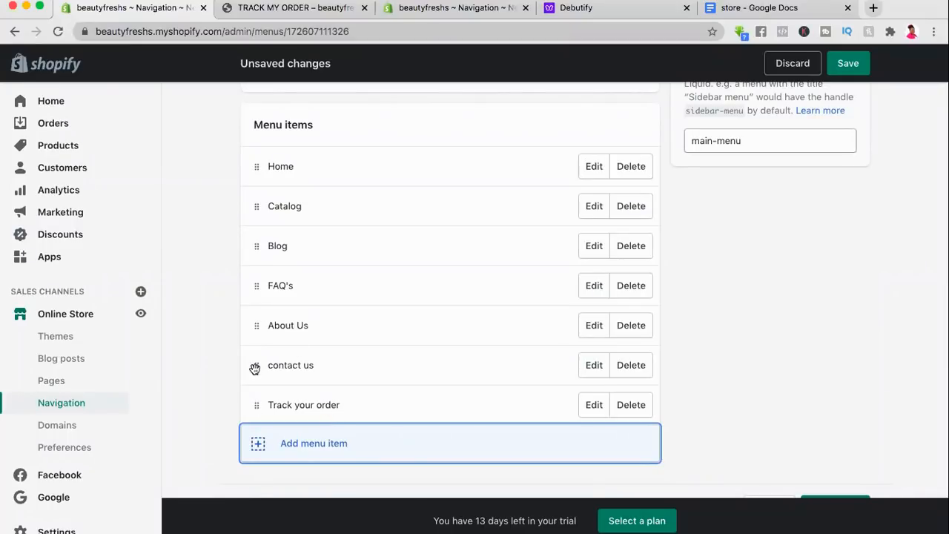
{"action": "left_click_drag", "start_coordinate": [264, 234], "coordinate": [261, 282]}
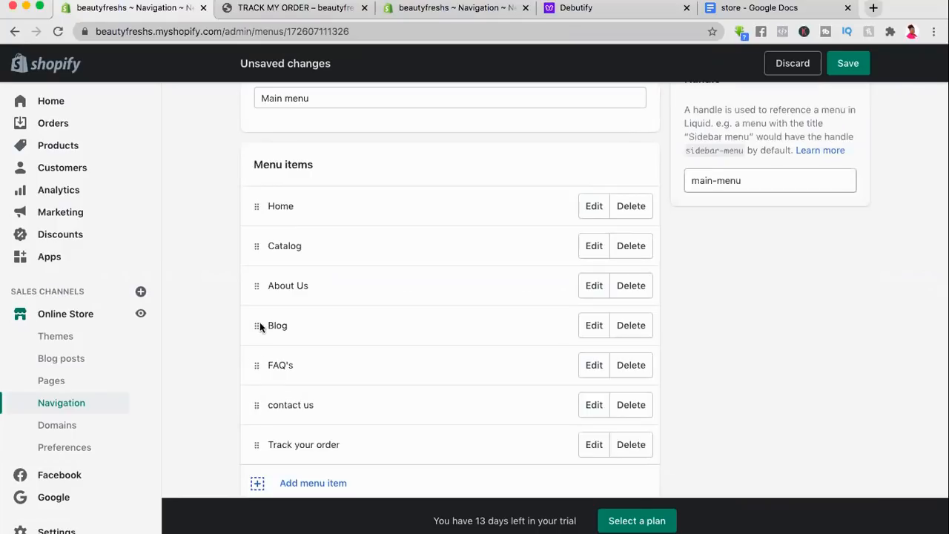
{"action": "left_click_drag", "start_coordinate": [256, 324], "coordinate": [264, 438]}
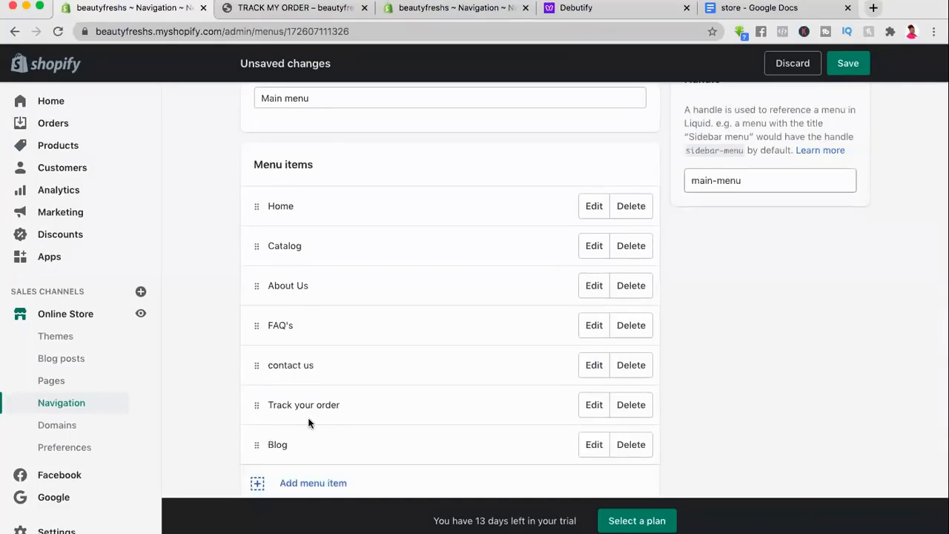
Step: Nest the FAQ's item under About Us in the Main menu as a drop-down entry
{"action": "scroll", "coordinate": [338, 418], "scroll_direction": "down", "scroll_amount": 1}
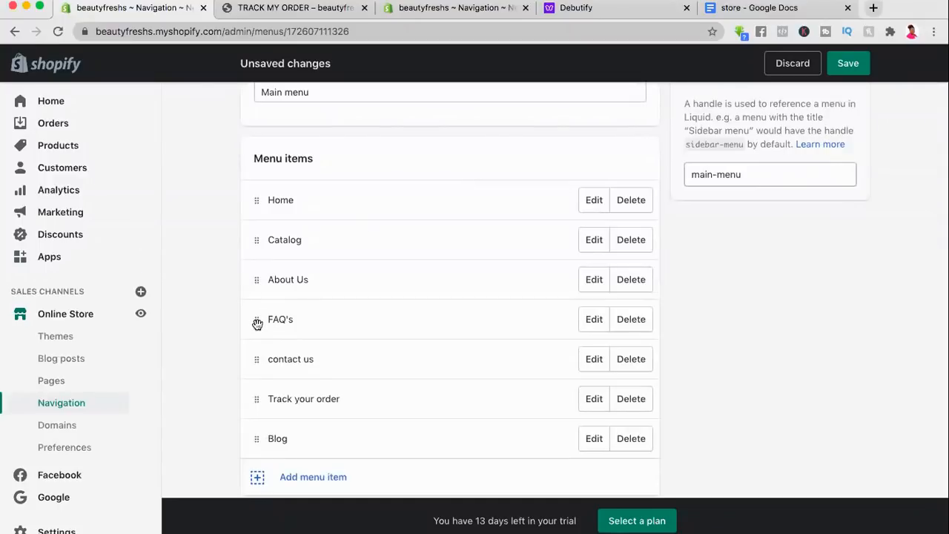
{"action": "left_click_drag", "start_coordinate": [293, 303], "coordinate": [317, 320]}
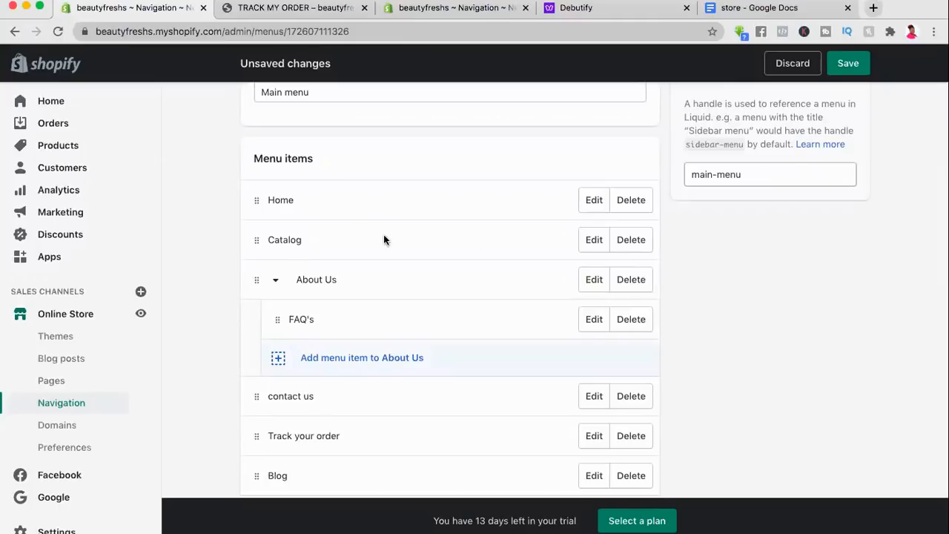
{"action": "scroll", "coordinate": [472, 262], "scroll_direction": "up", "scroll_amount": 3}
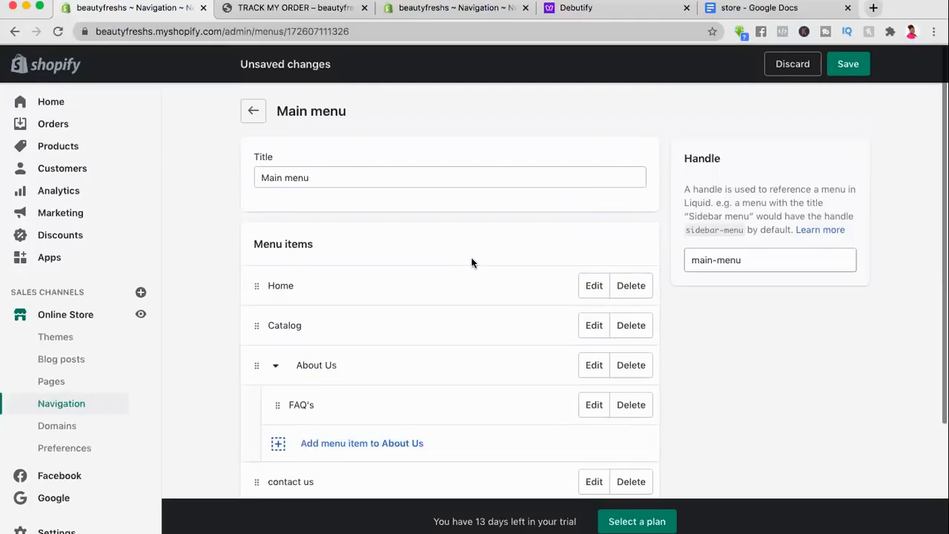
Step: Move FAQ's out of the About Us drop-down to a top-level item directly below About Us and save the Main menu
{"action": "scroll", "coordinate": [472, 263], "scroll_direction": "down", "scroll_amount": 4}
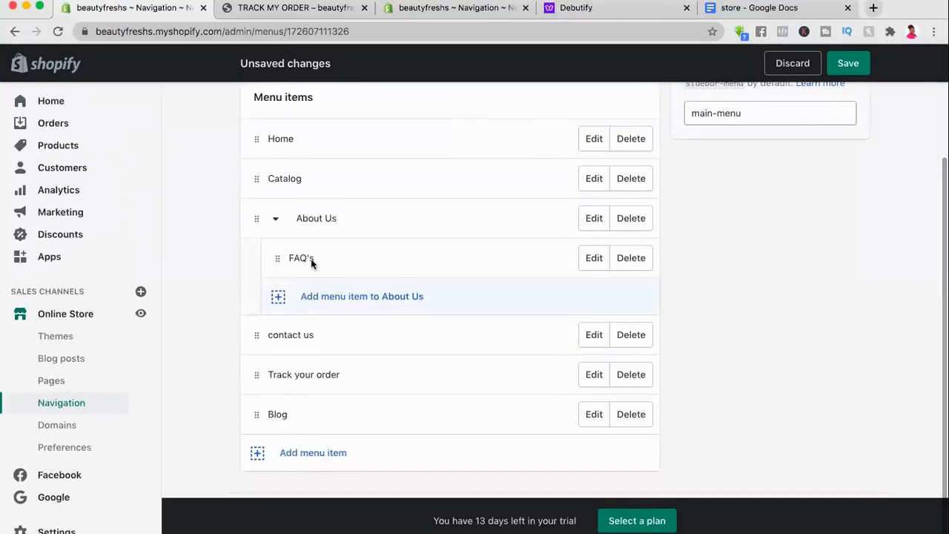
{"action": "left_click_drag", "start_coordinate": [275, 260], "coordinate": [256, 286]}
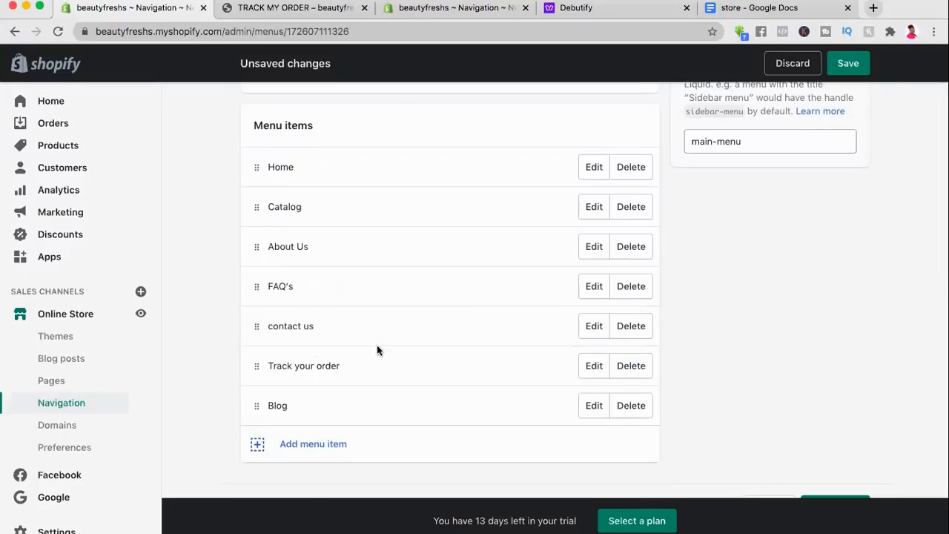
{"action": "scroll", "coordinate": [377, 350], "scroll_direction": "up", "scroll_amount": 3}
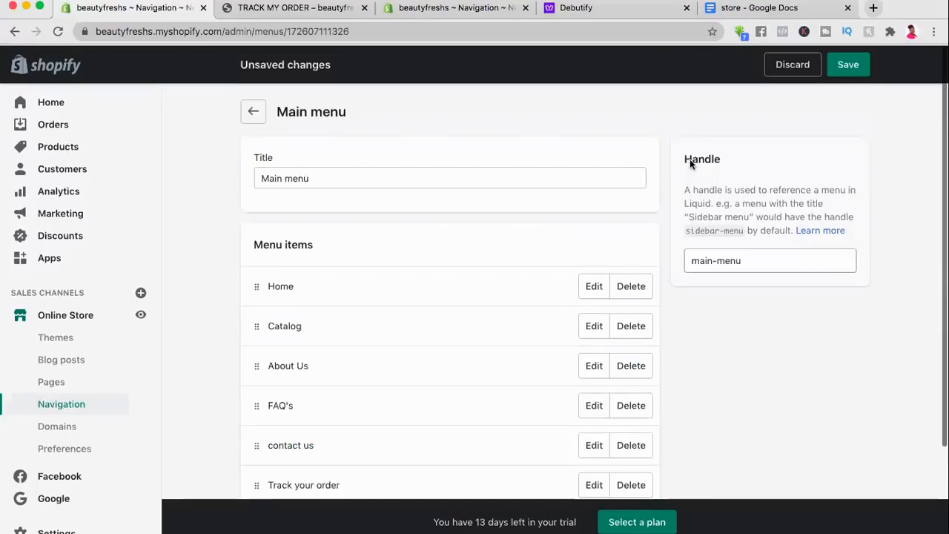
{"action": "left_click", "coordinate": [850, 65]}
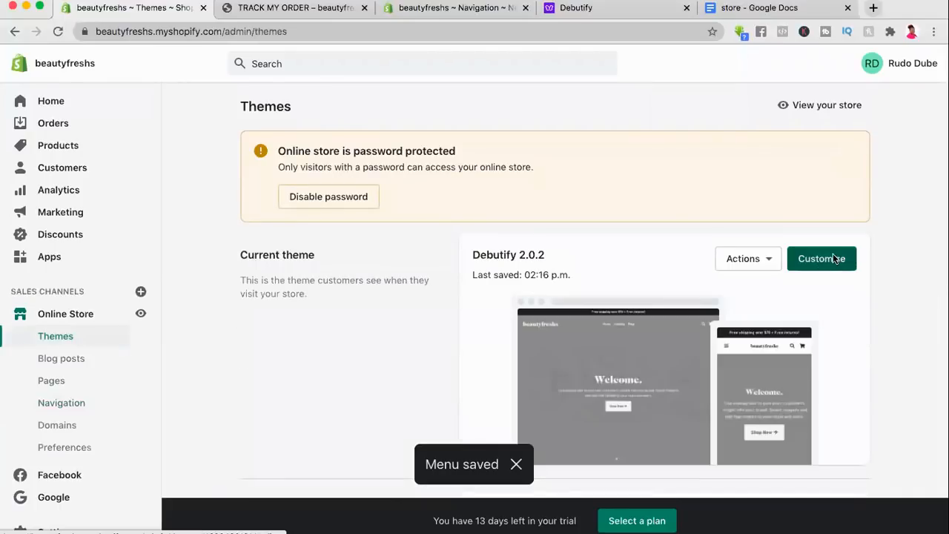
Step: Customize the current Debutify theme and open the Footer menu for editing from the drawer menu's additional menu setting
{"action": "left_click", "coordinate": [822, 258]}
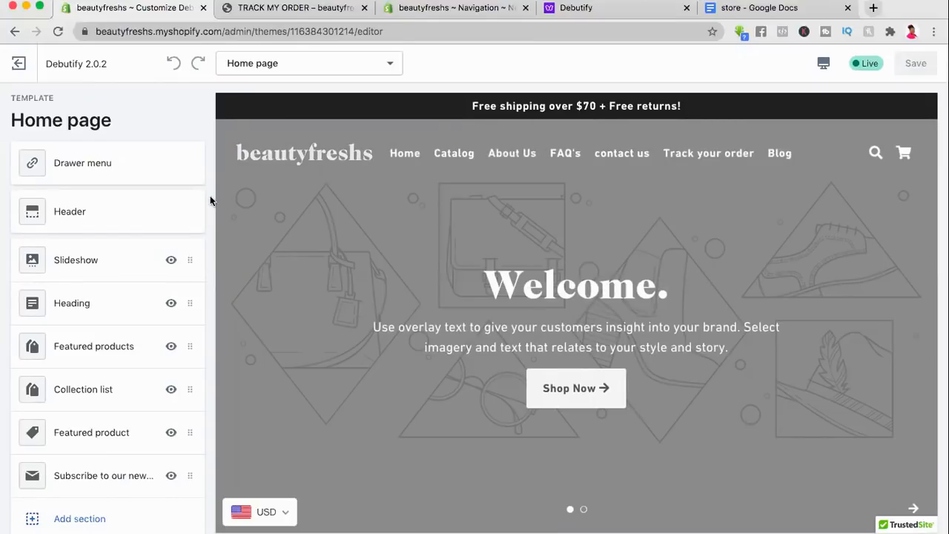
{"action": "left_click", "coordinate": [111, 163]}
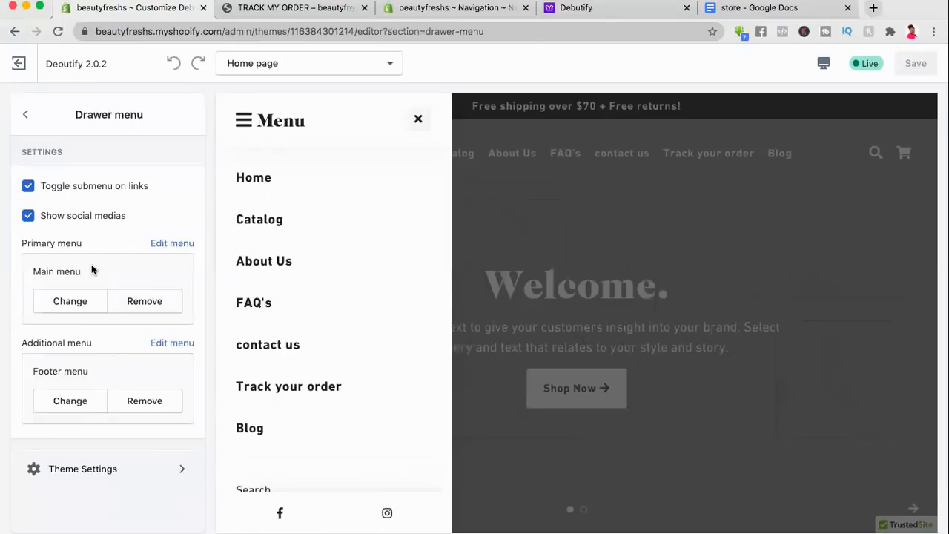
{"action": "left_click", "coordinate": [171, 343]}
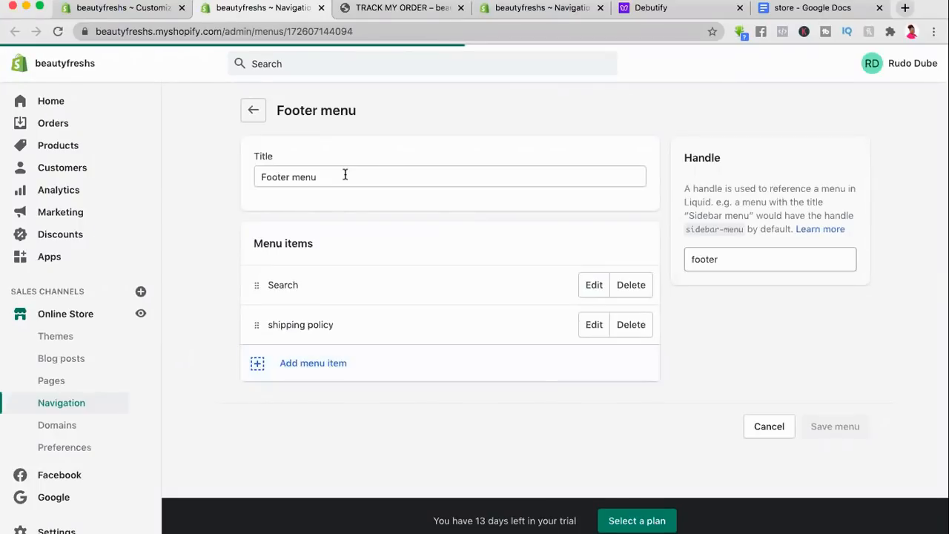
Step: Change the Footer menu's title to Our policies
{"action": "triple_click", "coordinate": [258, 172]}
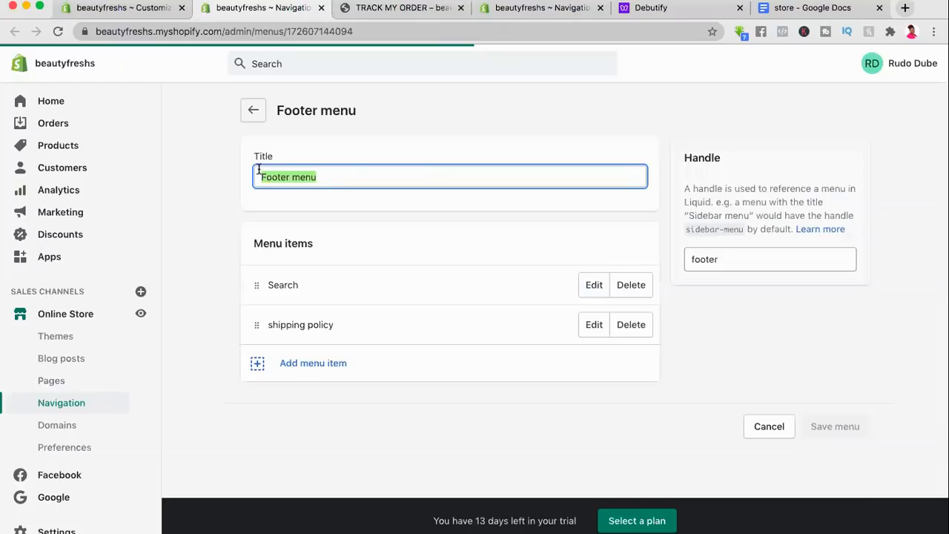
{"action": "type", "text": "Our p"}
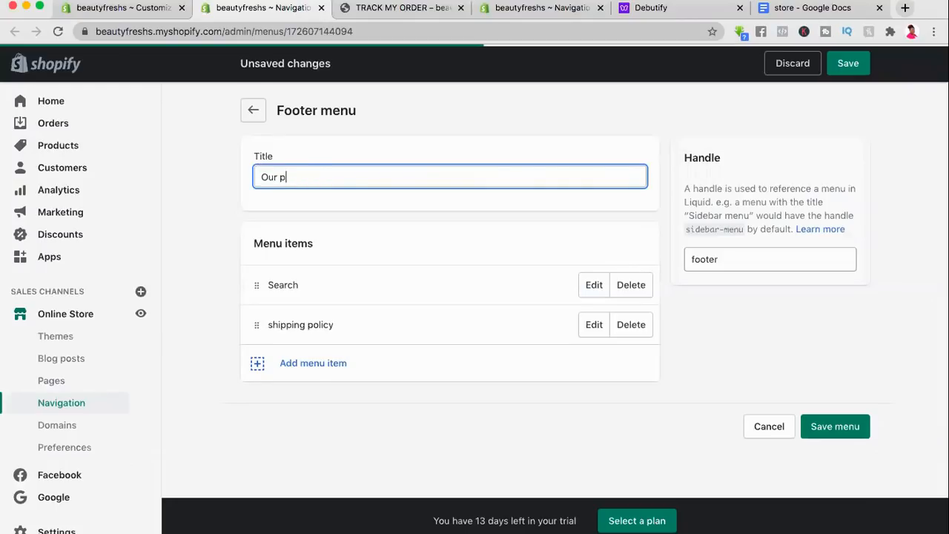
{"action": "type", "text": "olicies"}
{"action": "left_click", "coordinate": [307, 363]}
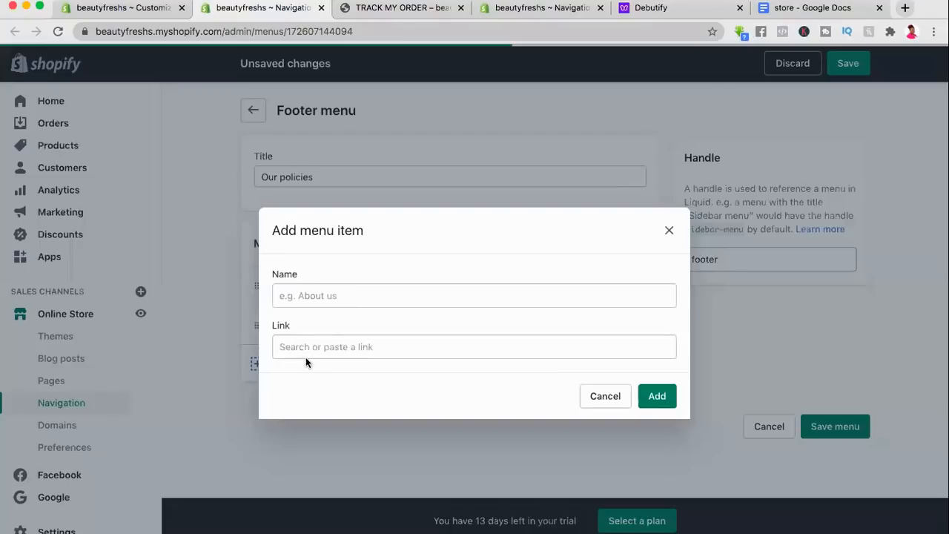
{"action": "left_click", "coordinate": [356, 296]}
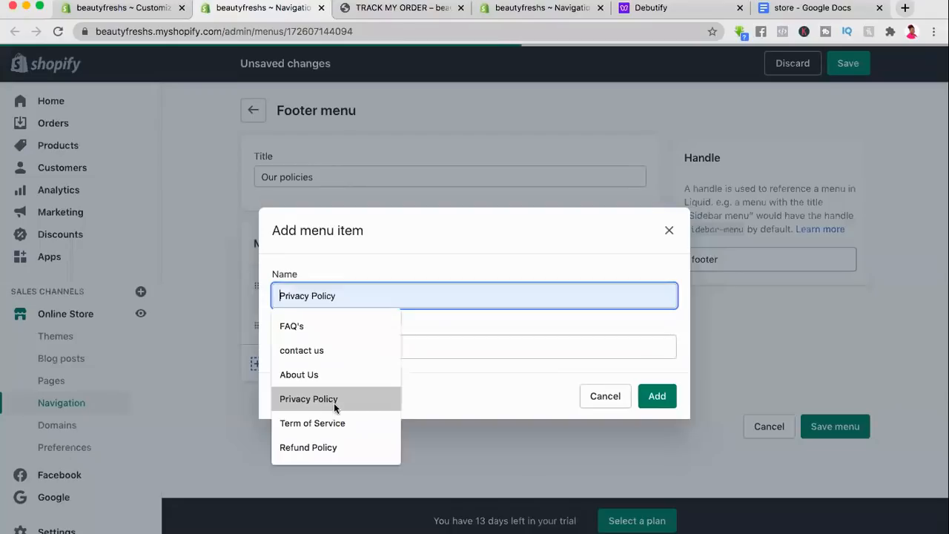
{"action": "left_click", "coordinate": [333, 402]}
{"action": "left_click", "coordinate": [348, 357]}
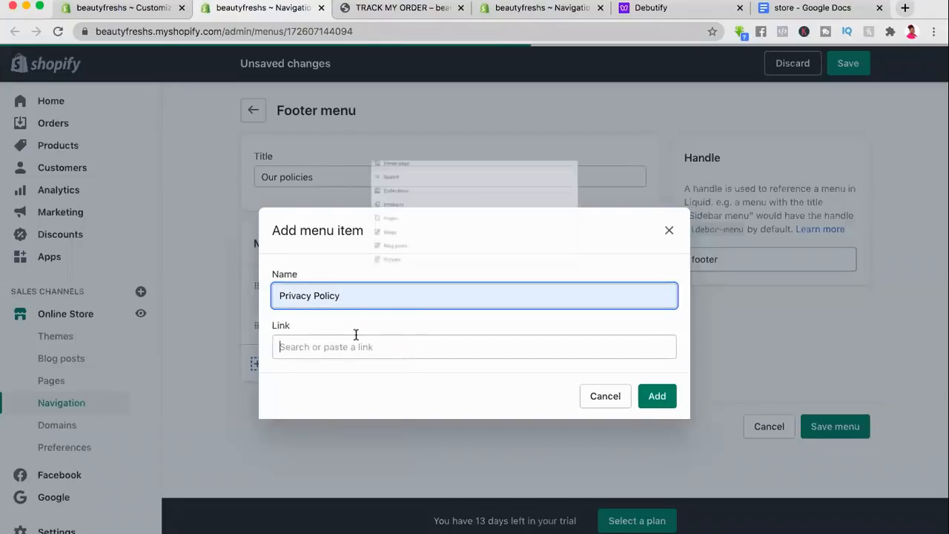
{"action": "scroll", "coordinate": [362, 265], "scroll_direction": "down", "scroll_amount": 1}
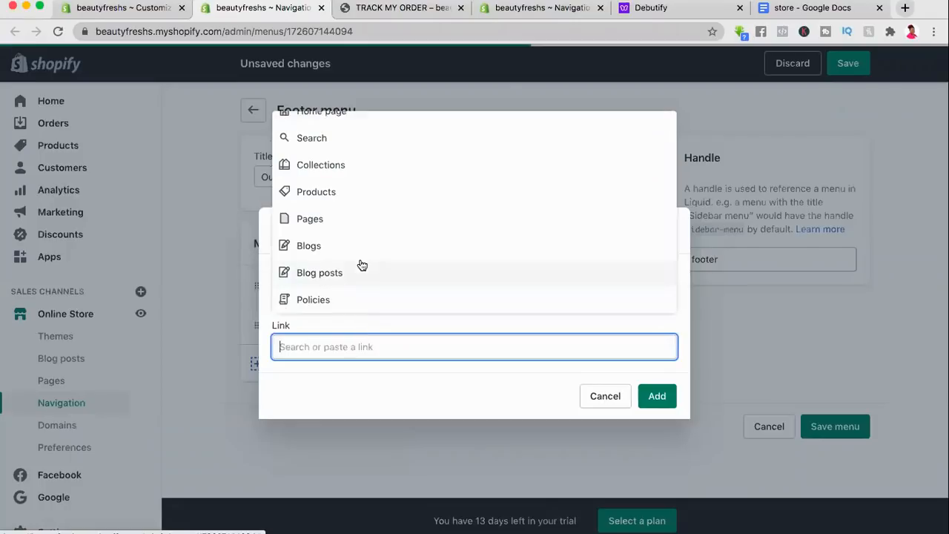
{"action": "left_click", "coordinate": [319, 300]}
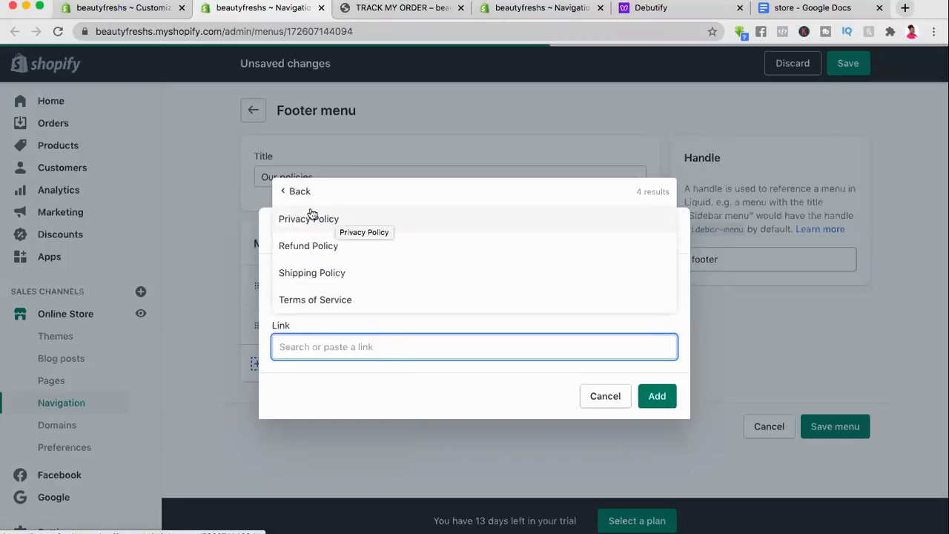
{"action": "left_click", "coordinate": [605, 397]}
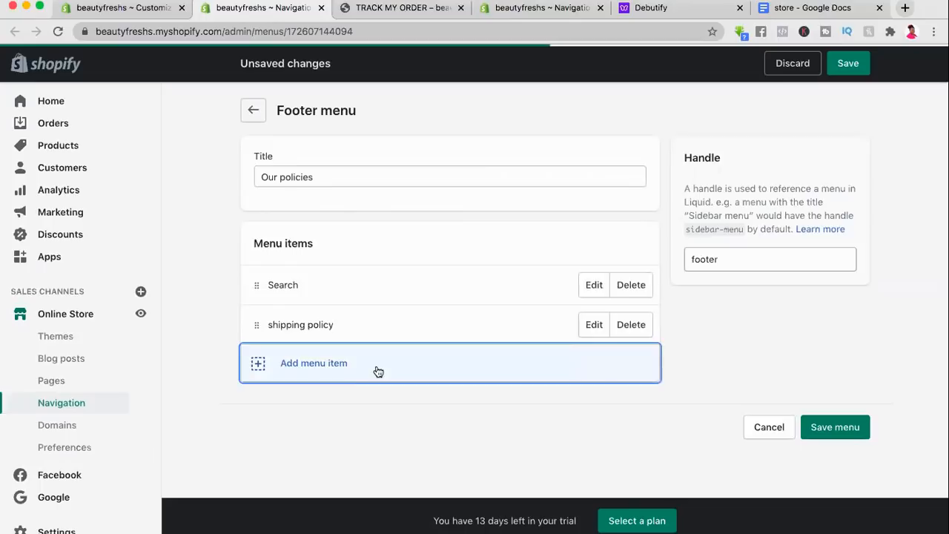
Step: Save the retitled footer menu and open the store's legal settings
{"action": "scroll", "coordinate": [135, 455], "scroll_direction": "down", "scroll_amount": 1}
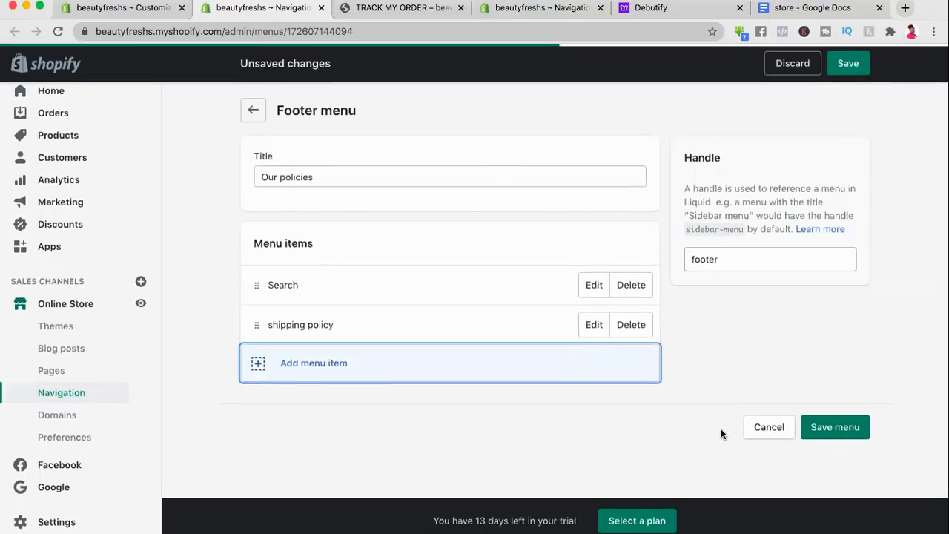
{"action": "left_click", "coordinate": [836, 428]}
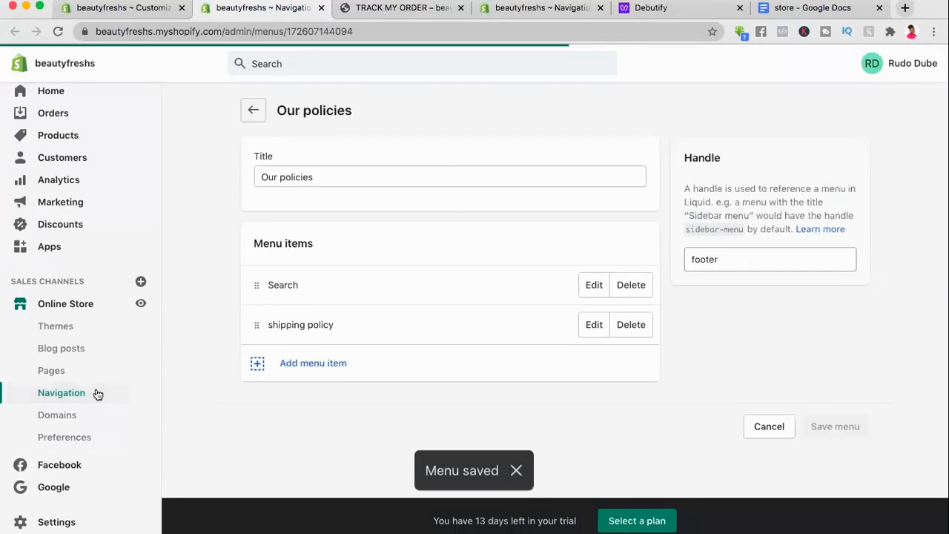
{"action": "left_click", "coordinate": [54, 517]}
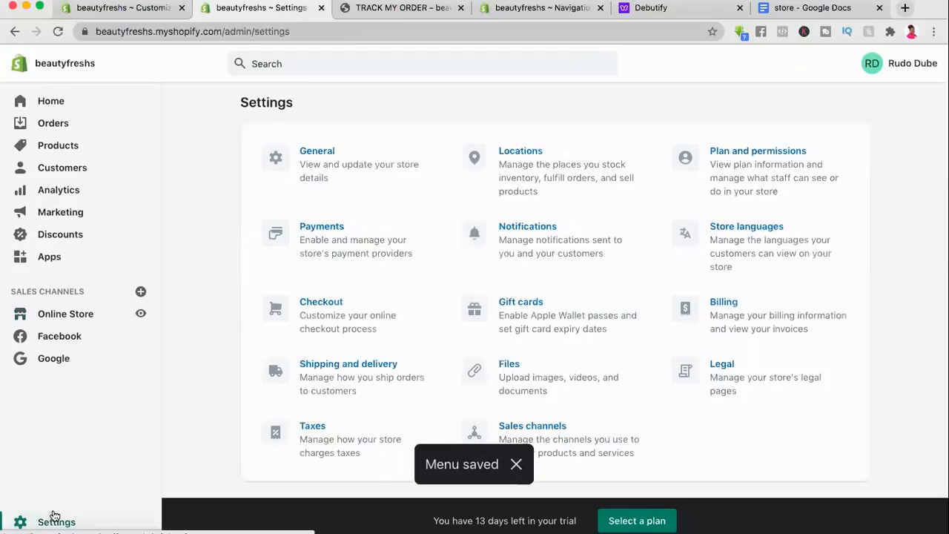
{"action": "left_click", "coordinate": [723, 365]}
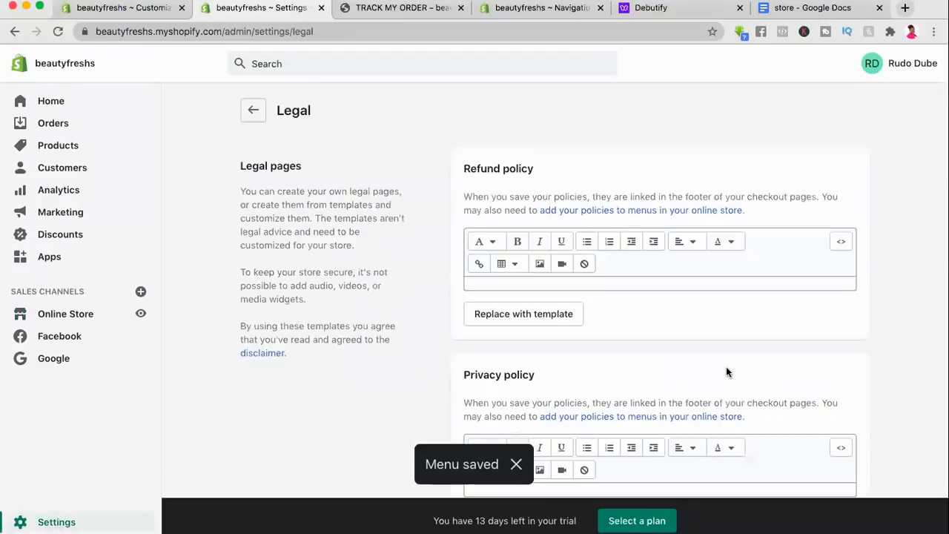
Step: Review the refund policy text in the legal pages, including its returns, damages, exceptions, exchanges and refunds sections
{"action": "scroll", "coordinate": [727, 372], "scroll_direction": "down", "scroll_amount": 1}
{"action": "scroll", "coordinate": [726, 372], "scroll_direction": "up", "scroll_amount": 1}
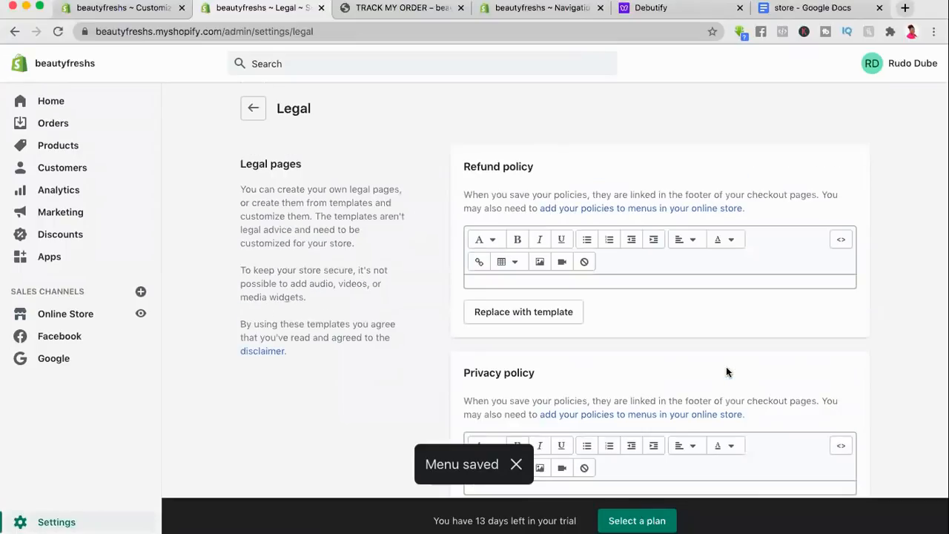
{"action": "scroll", "coordinate": [637, 361], "scroll_direction": "down", "scroll_amount": 1}
{"action": "scroll", "coordinate": [681, 202], "scroll_direction": "down", "scroll_amount": 2}
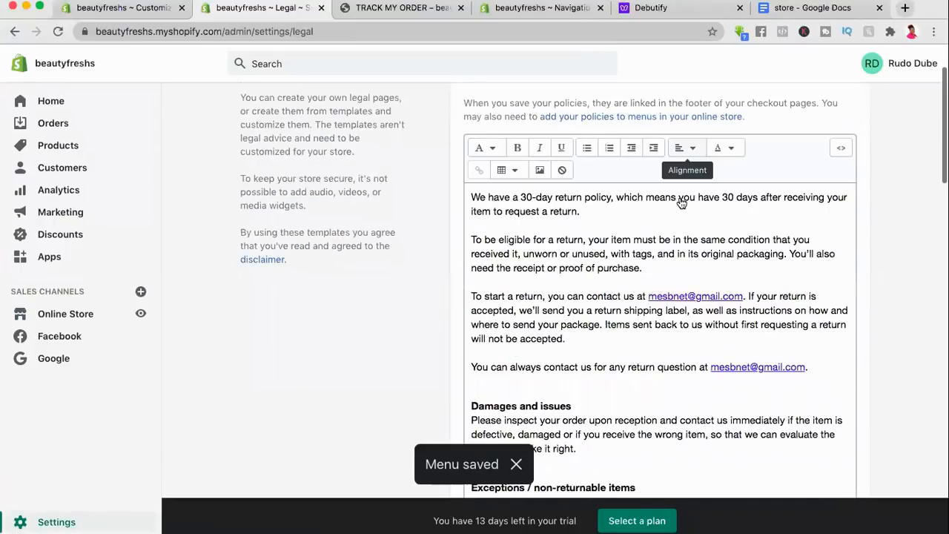
{"action": "scroll", "coordinate": [681, 203], "scroll_direction": "down", "scroll_amount": 5}
{"action": "scroll", "coordinate": [680, 197], "scroll_direction": "down", "scroll_amount": 2}
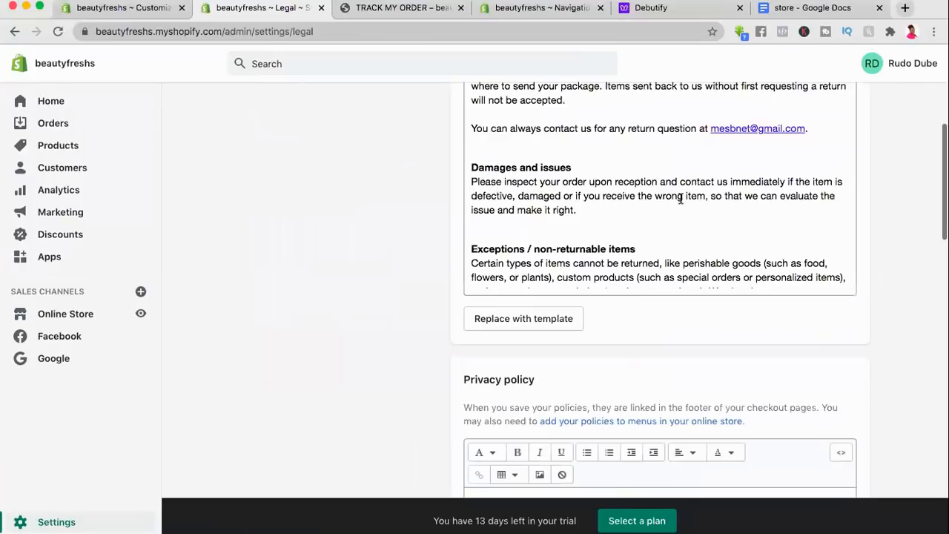
{"action": "scroll", "coordinate": [606, 324], "scroll_direction": "down", "scroll_amount": 1}
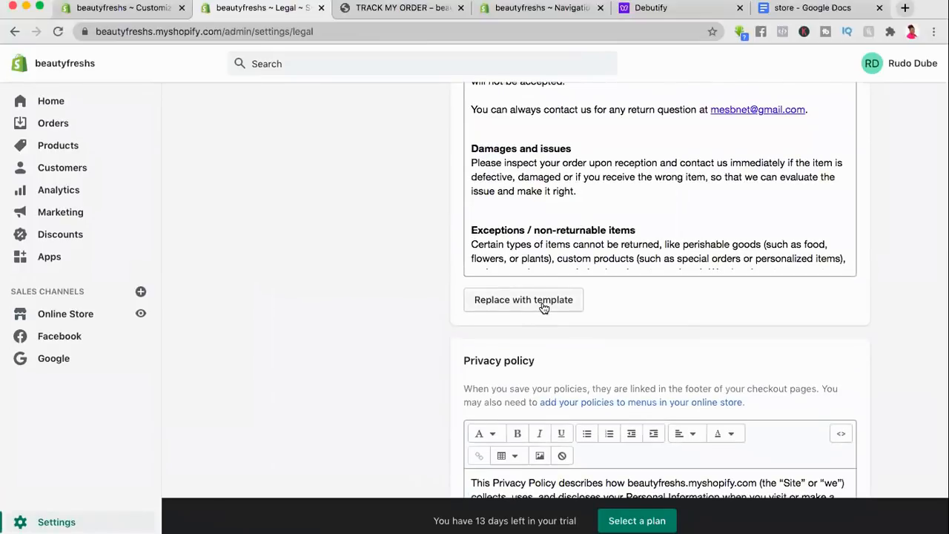
{"action": "scroll", "coordinate": [630, 142], "scroll_direction": "up", "scroll_amount": 5}
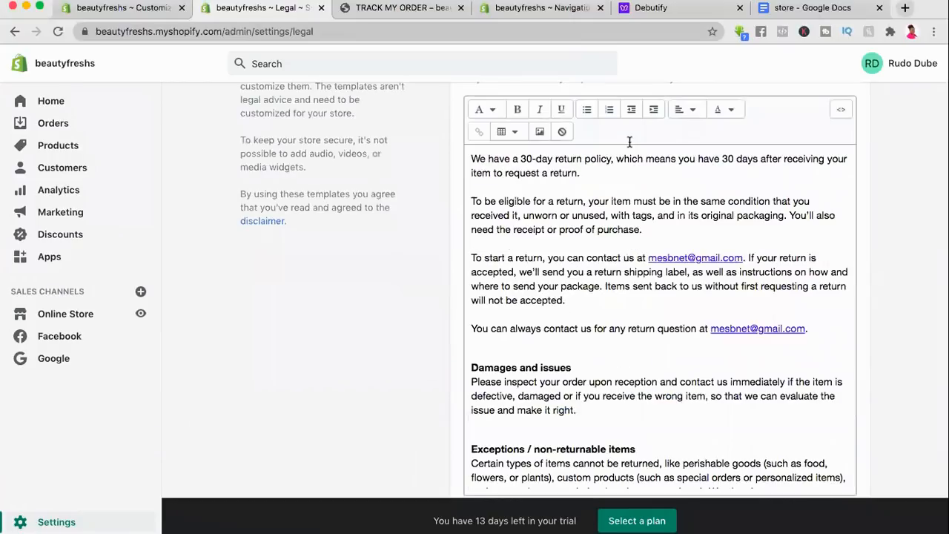
{"action": "scroll", "coordinate": [553, 267], "scroll_direction": "up", "scroll_amount": 2}
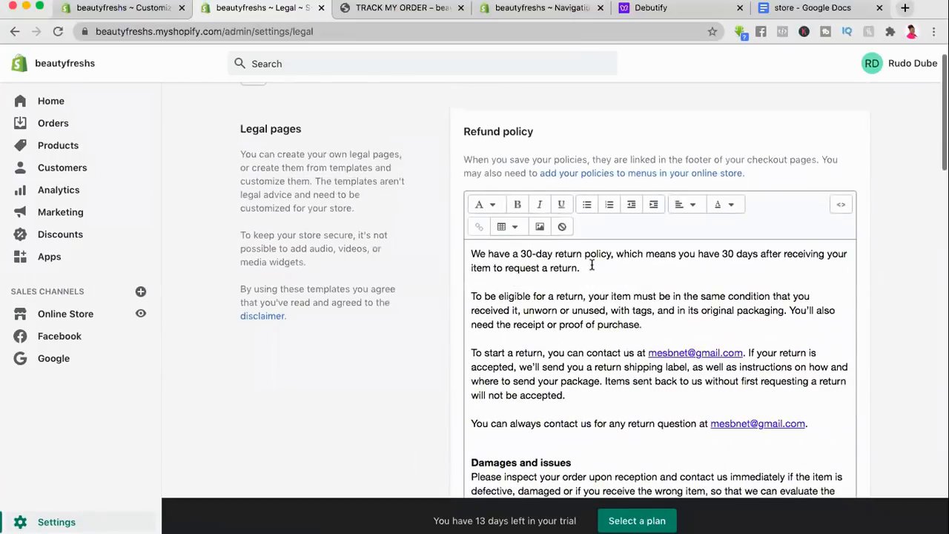
{"action": "scroll", "coordinate": [592, 266], "scroll_direction": "down", "scroll_amount": 2}
{"action": "scroll", "coordinate": [592, 266], "scroll_direction": "down", "scroll_amount": 1}
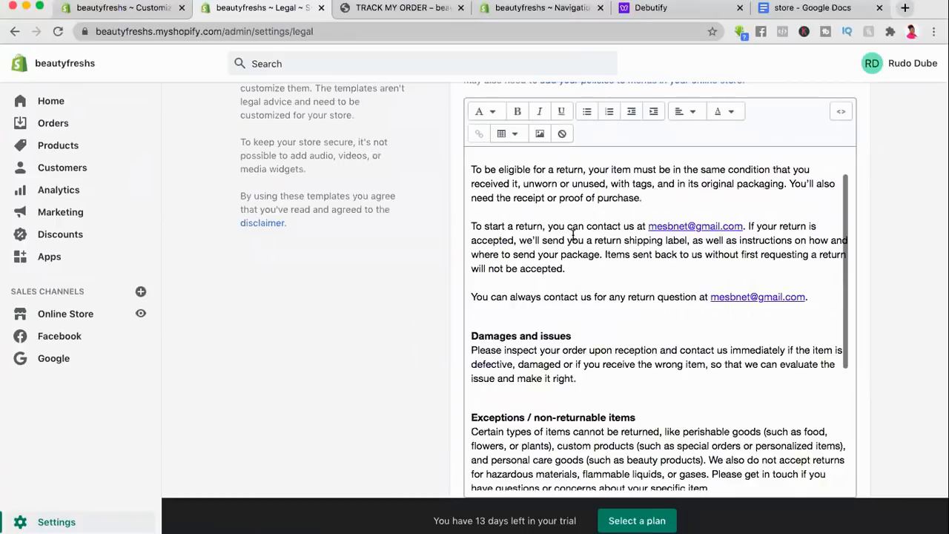
{"action": "scroll", "coordinate": [678, 181], "scroll_direction": "up", "scroll_amount": 1}
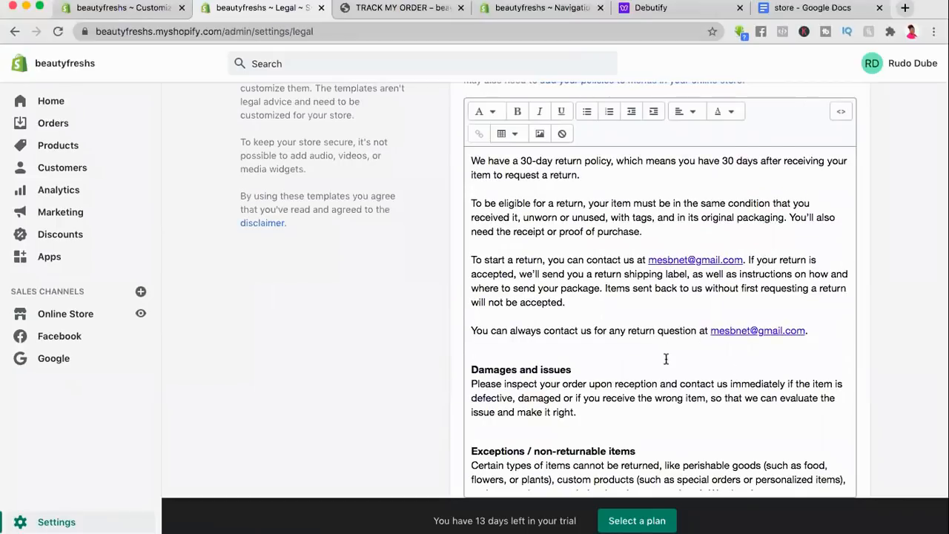
{"action": "scroll", "coordinate": [666, 360], "scroll_direction": "down", "scroll_amount": 5}
{"action": "scroll", "coordinate": [666, 359], "scroll_direction": "down", "scroll_amount": 2}
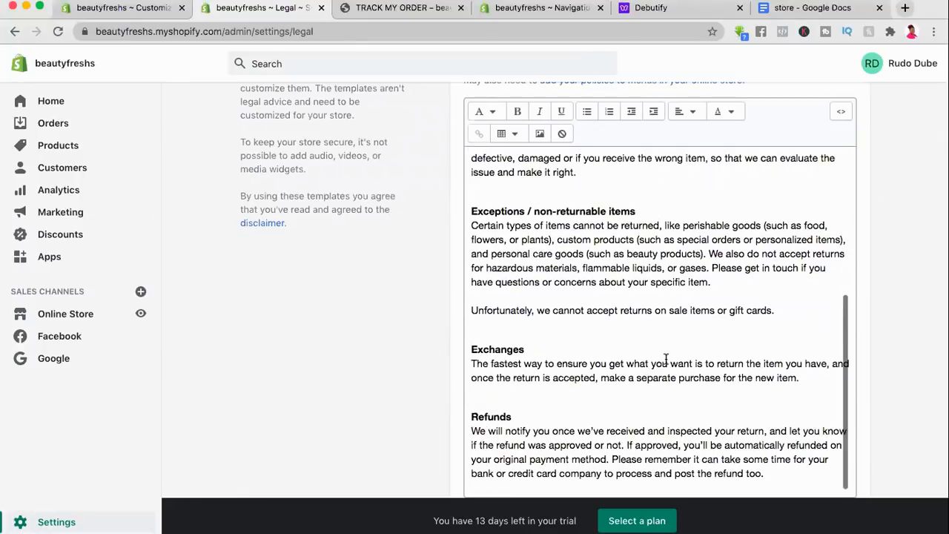
{"action": "scroll", "coordinate": [666, 359], "scroll_direction": "down", "scroll_amount": 2}
{"action": "scroll", "coordinate": [665, 361], "scroll_direction": "down", "scroll_amount": 2}
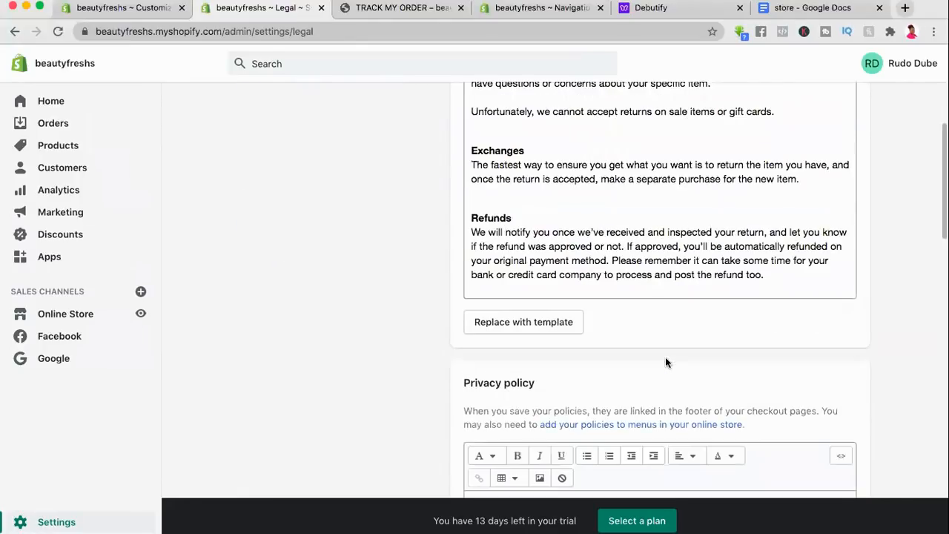
Step: Read through the privacy policy text, checking its bracketed placeholders for sections that need customizing
{"action": "scroll", "coordinate": [484, 154], "scroll_direction": "down", "scroll_amount": 4}
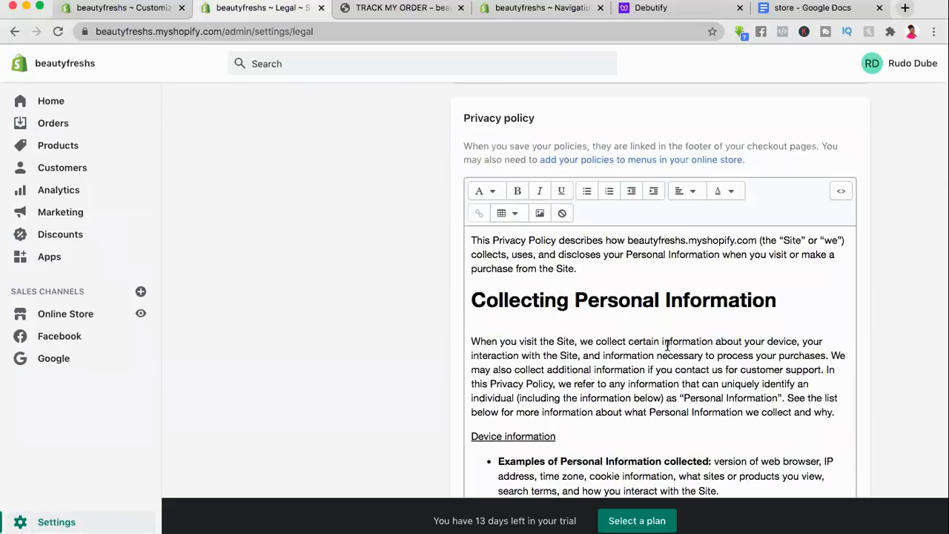
{"action": "scroll", "coordinate": [667, 345], "scroll_direction": "down", "scroll_amount": 10}
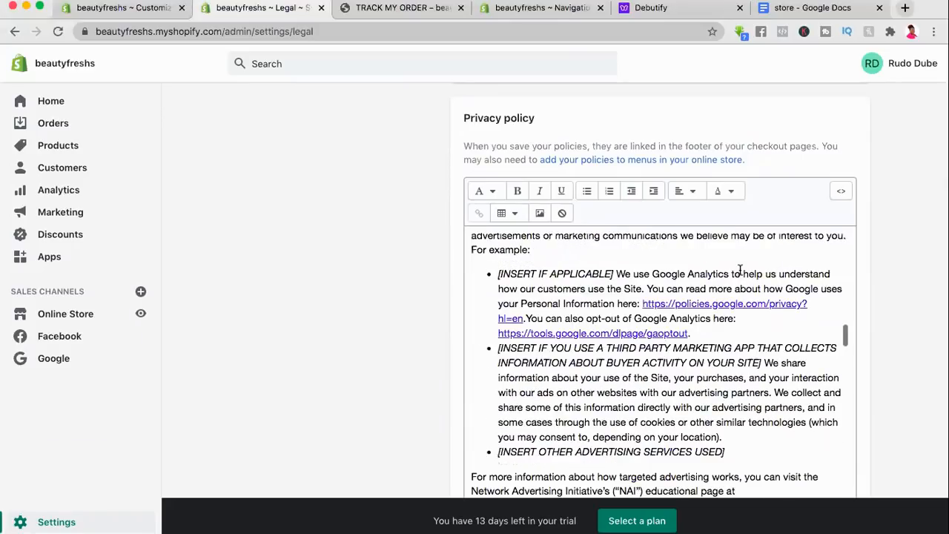
{"action": "scroll", "coordinate": [698, 358], "scroll_direction": "down", "scroll_amount": 1}
{"action": "scroll", "coordinate": [698, 358], "scroll_direction": "down", "scroll_amount": 5}
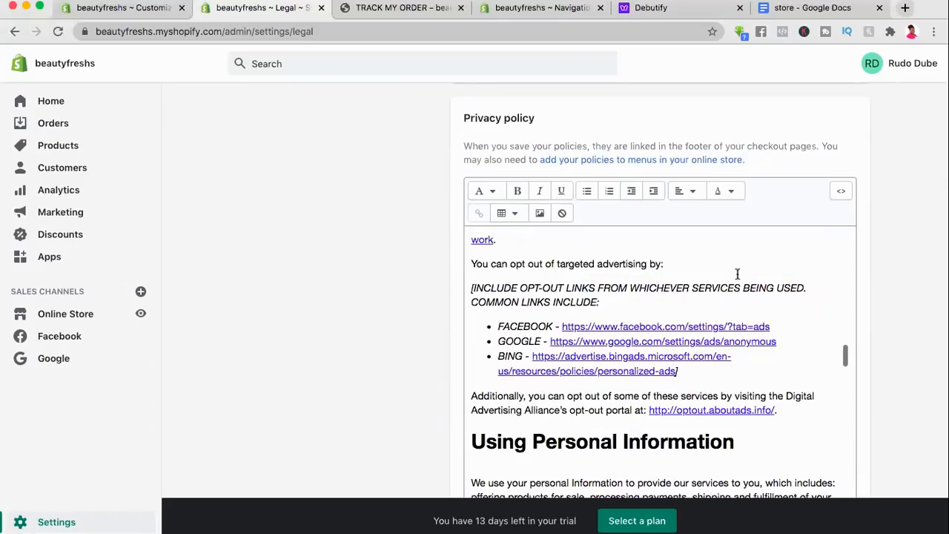
{"action": "scroll", "coordinate": [737, 273], "scroll_direction": "down", "scroll_amount": 2}
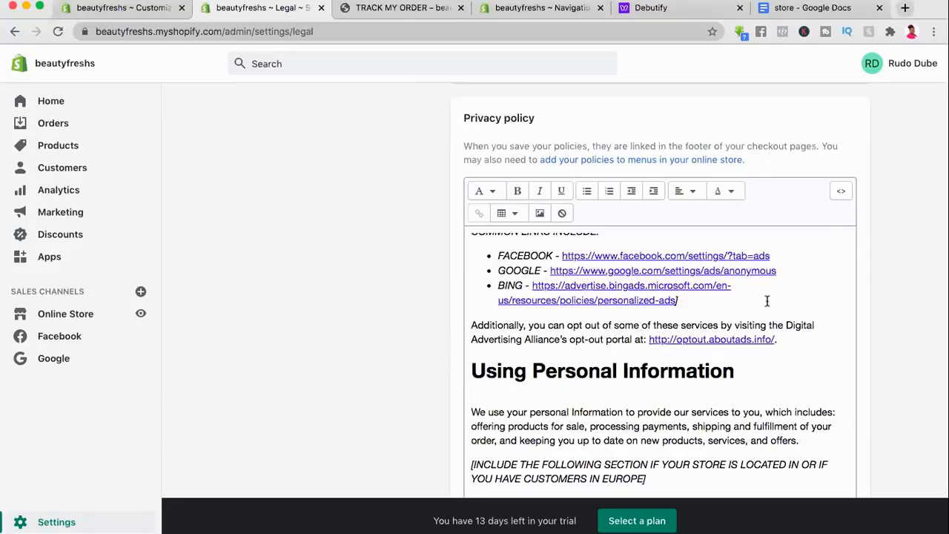
{"action": "scroll", "coordinate": [767, 300], "scroll_direction": "down", "scroll_amount": 2}
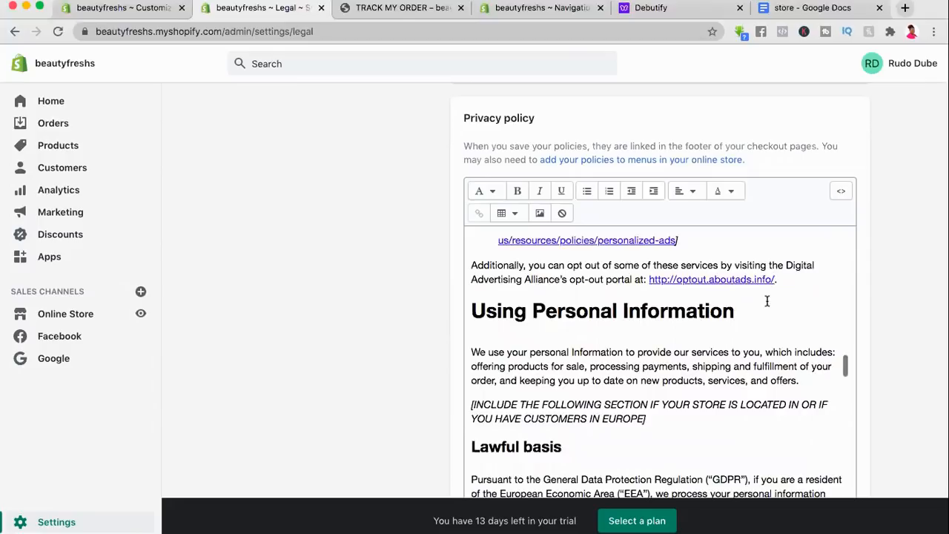
{"action": "scroll", "coordinate": [851, 276], "scroll_direction": "down", "scroll_amount": 5}
{"action": "scroll", "coordinate": [877, 303], "scroll_direction": "down", "scroll_amount": 5}
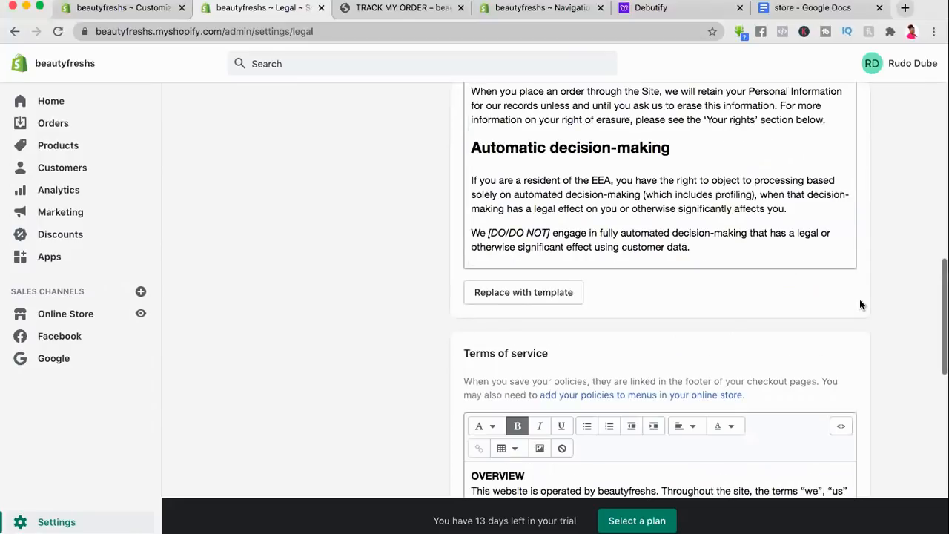
Step: Review the terms of service text and the shipping policy on the legal page, including the online store terms and general conditions sections
{"action": "scroll", "coordinate": [860, 299], "scroll_direction": "down", "scroll_amount": 1}
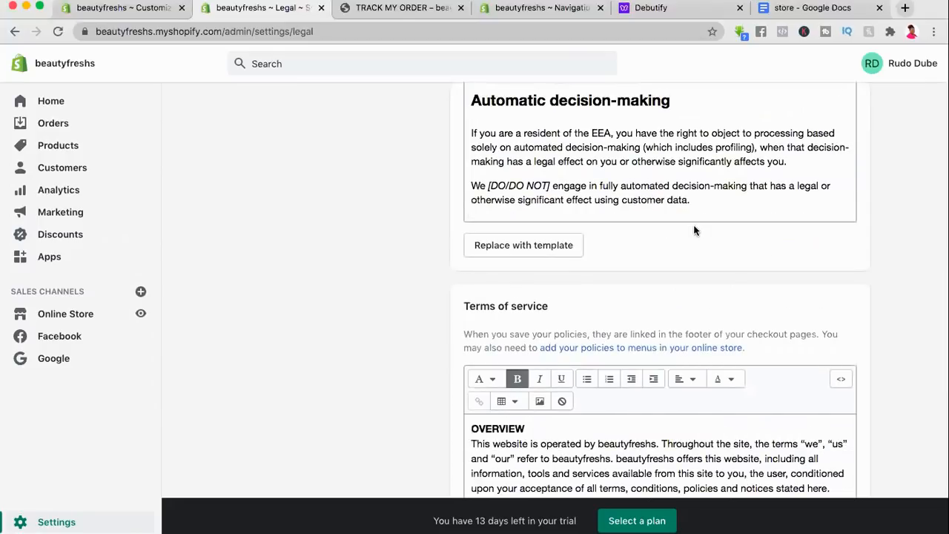
{"action": "scroll", "coordinate": [693, 229], "scroll_direction": "down", "scroll_amount": 1}
{"action": "scroll", "coordinate": [693, 227], "scroll_direction": "down", "scroll_amount": 5}
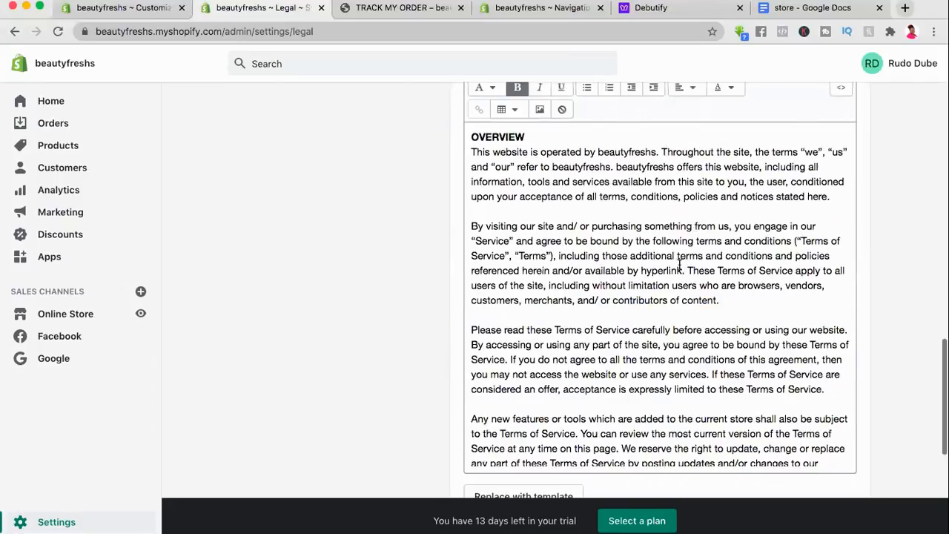
{"action": "scroll", "coordinate": [679, 266], "scroll_direction": "down", "scroll_amount": 2}
{"action": "scroll", "coordinate": [528, 258], "scroll_direction": "up", "scroll_amount": 5}
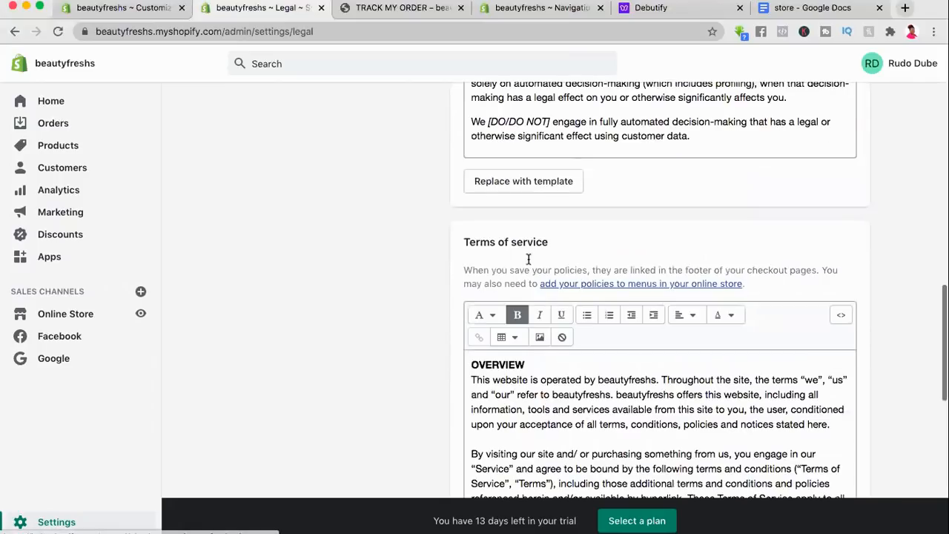
{"action": "scroll", "coordinate": [627, 404], "scroll_direction": "down", "scroll_amount": 3}
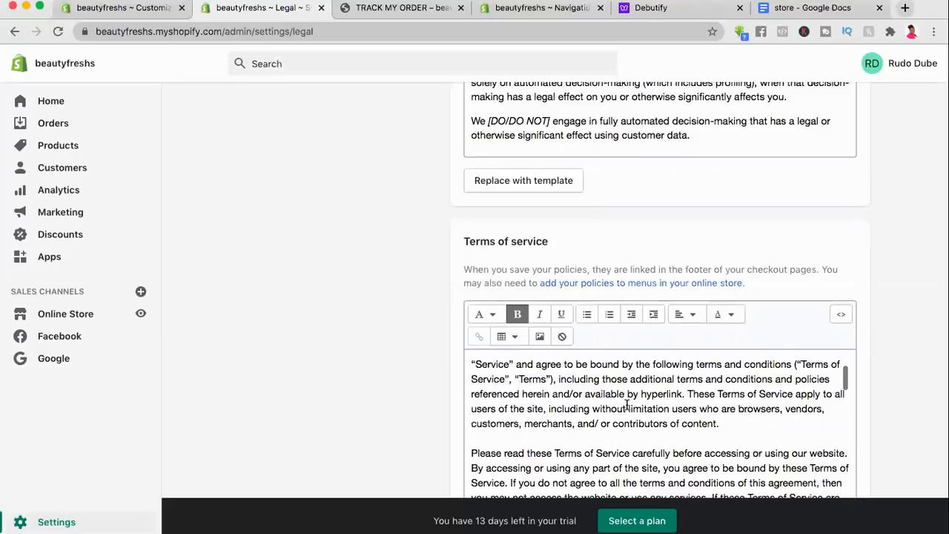
{"action": "scroll", "coordinate": [627, 404], "scroll_direction": "down", "scroll_amount": 3}
{"action": "scroll", "coordinate": [601, 159], "scroll_direction": "down", "scroll_amount": 3}
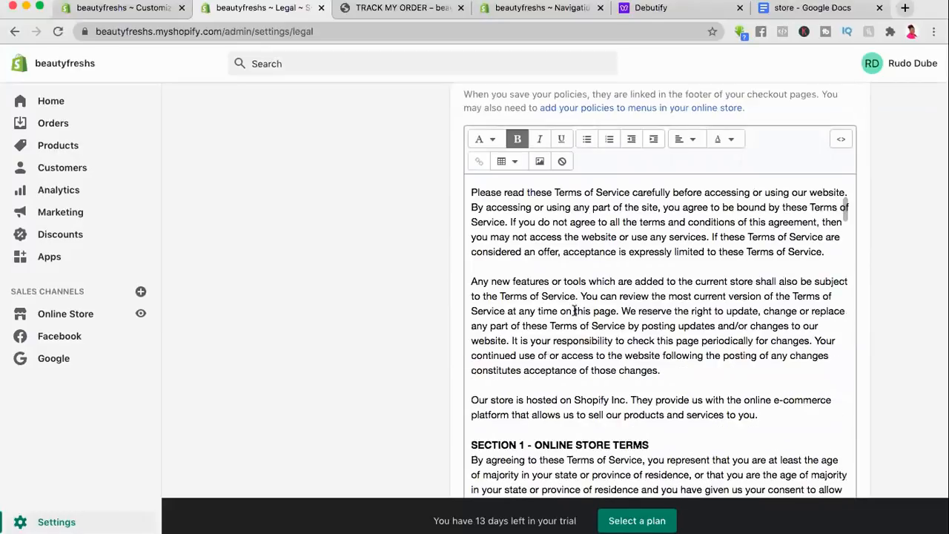
{"action": "scroll", "coordinate": [575, 311], "scroll_direction": "down", "scroll_amount": 3}
{"action": "scroll", "coordinate": [686, 372], "scroll_direction": "down", "scroll_amount": 1}
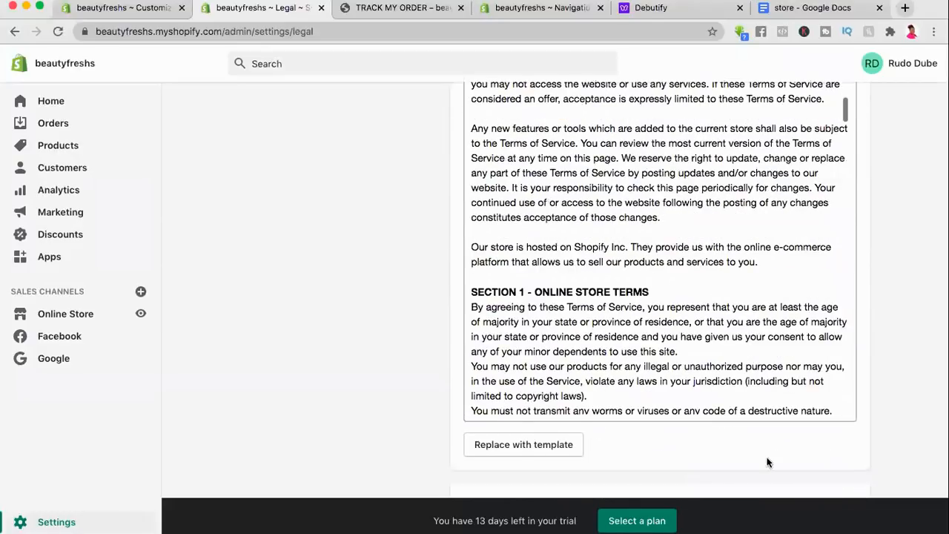
{"action": "scroll", "coordinate": [752, 456], "scroll_direction": "down", "scroll_amount": 2}
{"action": "scroll", "coordinate": [547, 290], "scroll_direction": "down", "scroll_amount": 3}
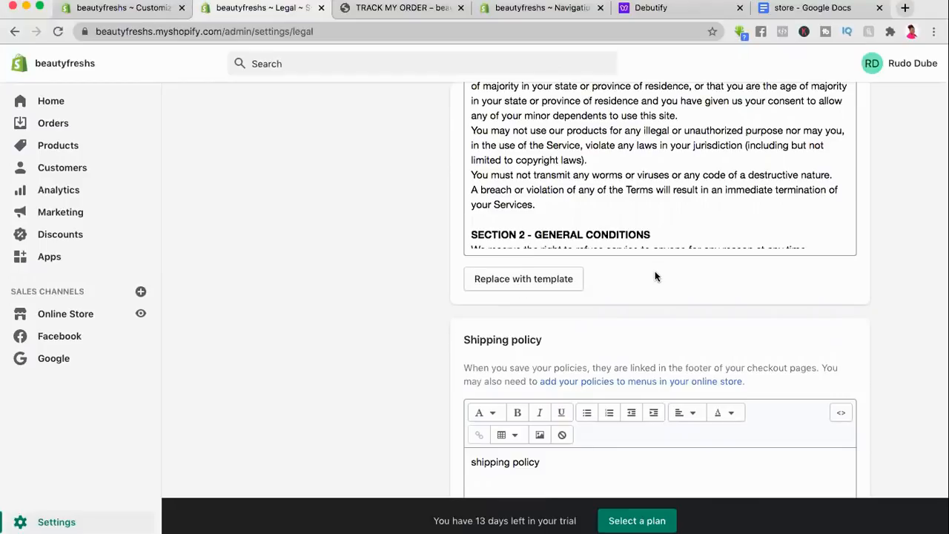
{"action": "scroll", "coordinate": [699, 191], "scroll_direction": "down", "scroll_amount": 3}
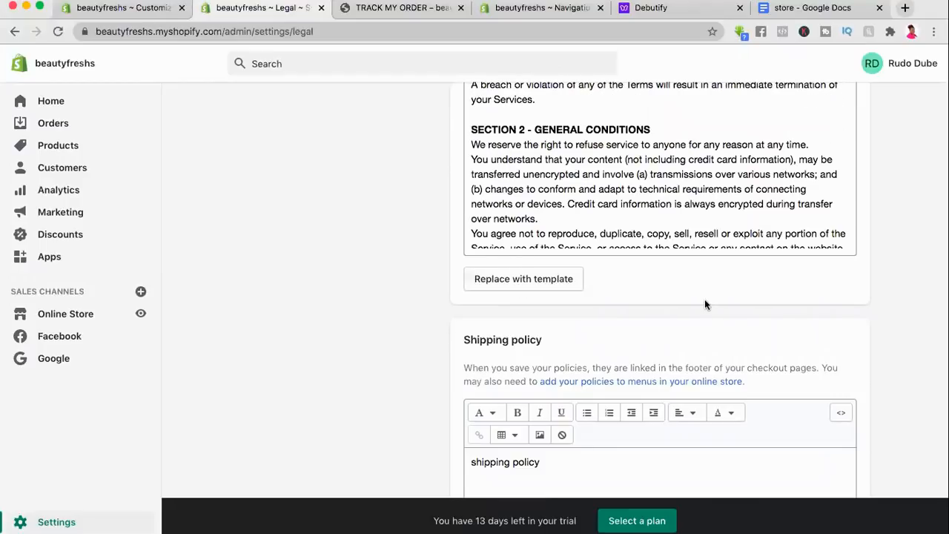
{"action": "scroll", "coordinate": [704, 300], "scroll_direction": "down", "scroll_amount": 3}
{"action": "scroll", "coordinate": [661, 335], "scroll_direction": "down", "scroll_amount": 1}
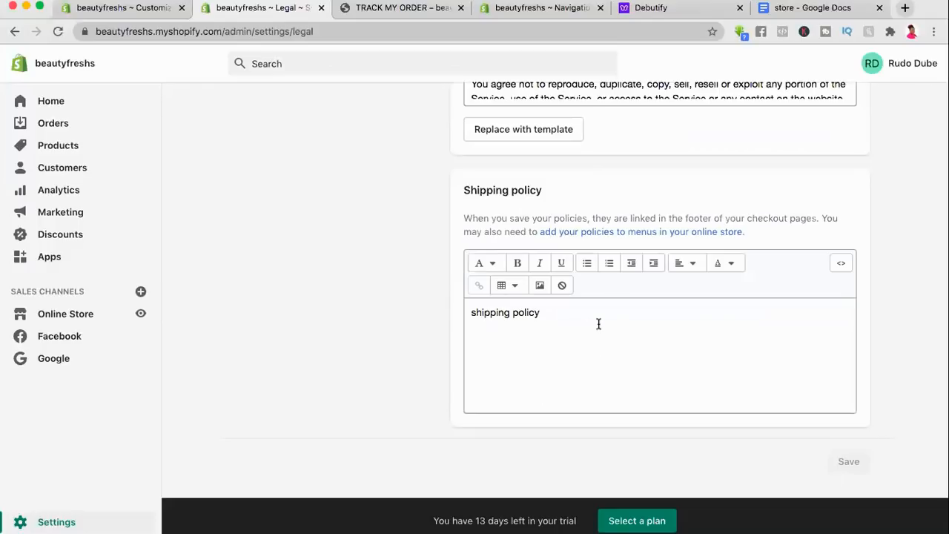
{"action": "scroll", "coordinate": [598, 324], "scroll_direction": "up", "scroll_amount": 15}
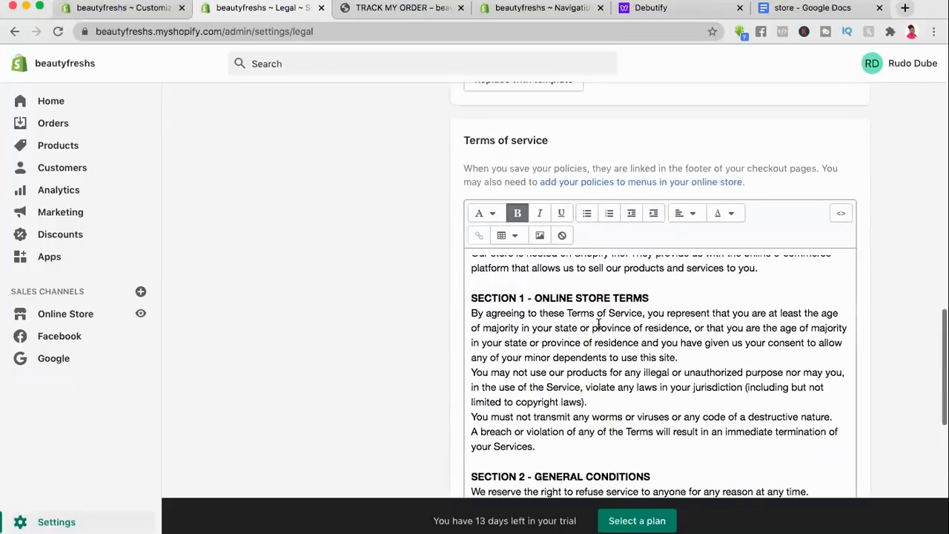
{"action": "scroll", "coordinate": [699, 252], "scroll_direction": "up", "scroll_amount": 20}
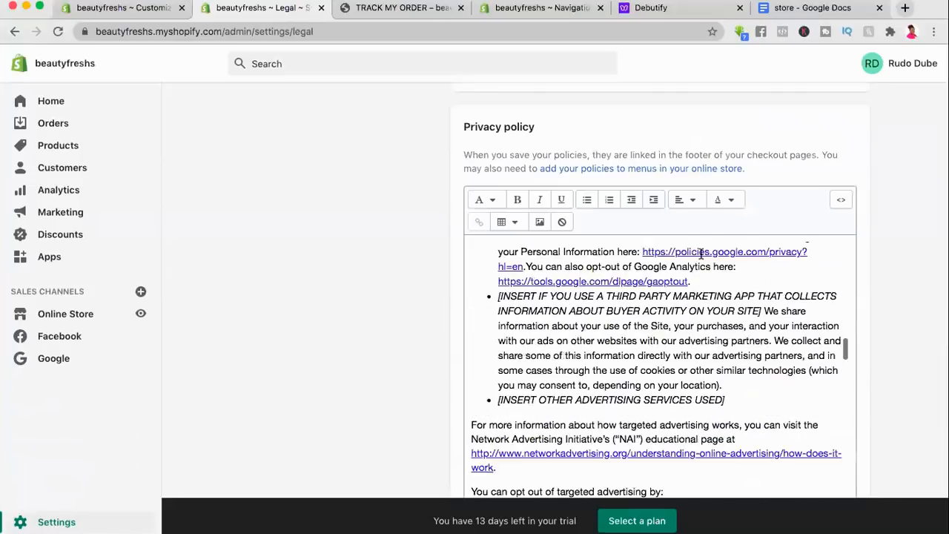
{"action": "scroll", "coordinate": [792, 133], "scroll_direction": "up", "scroll_amount": 10}
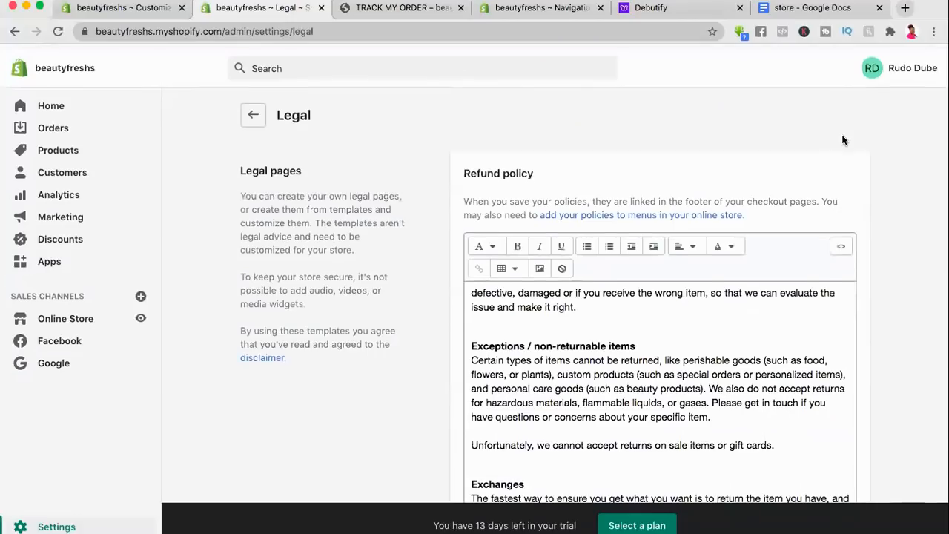
Step: Open the Our policies menu from the online store's navigation settings
{"action": "left_click", "coordinate": [74, 314]}
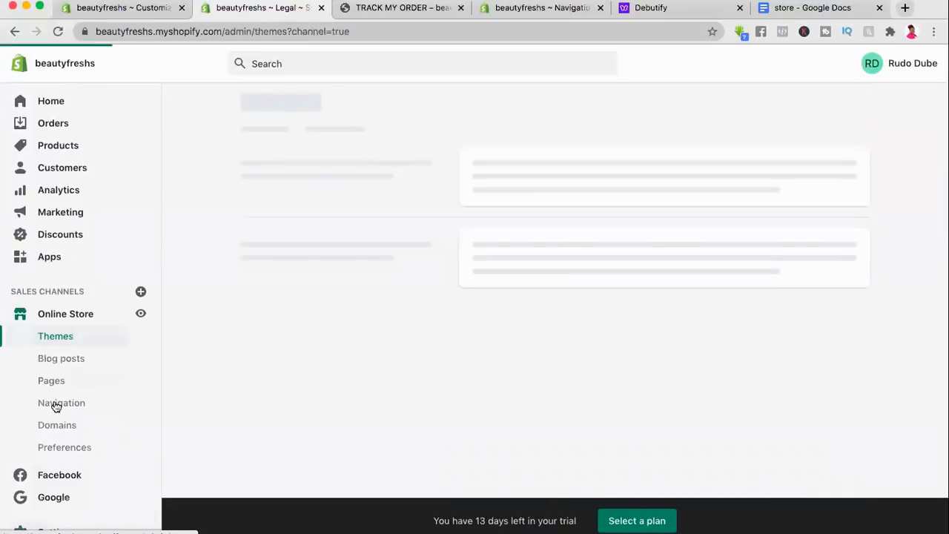
{"action": "left_click", "coordinate": [56, 405]}
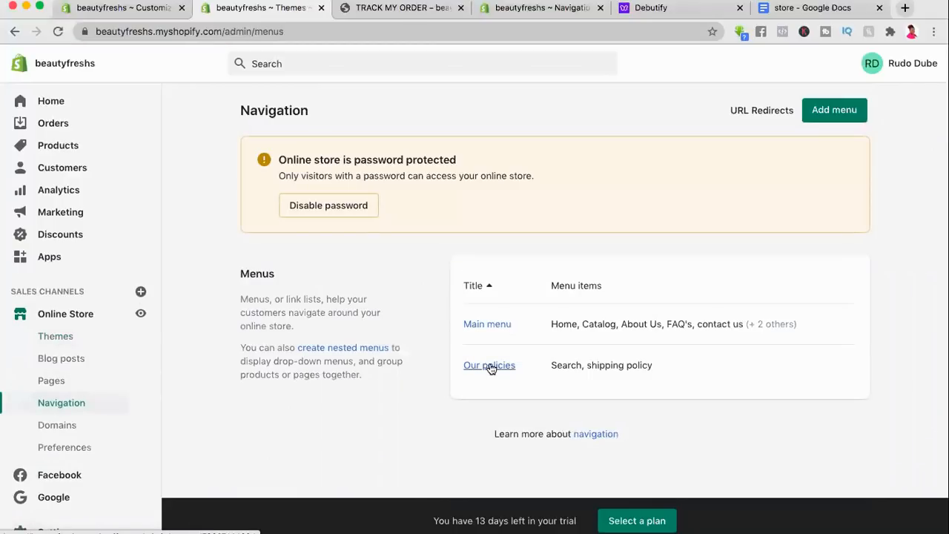
{"action": "left_click", "coordinate": [490, 366]}
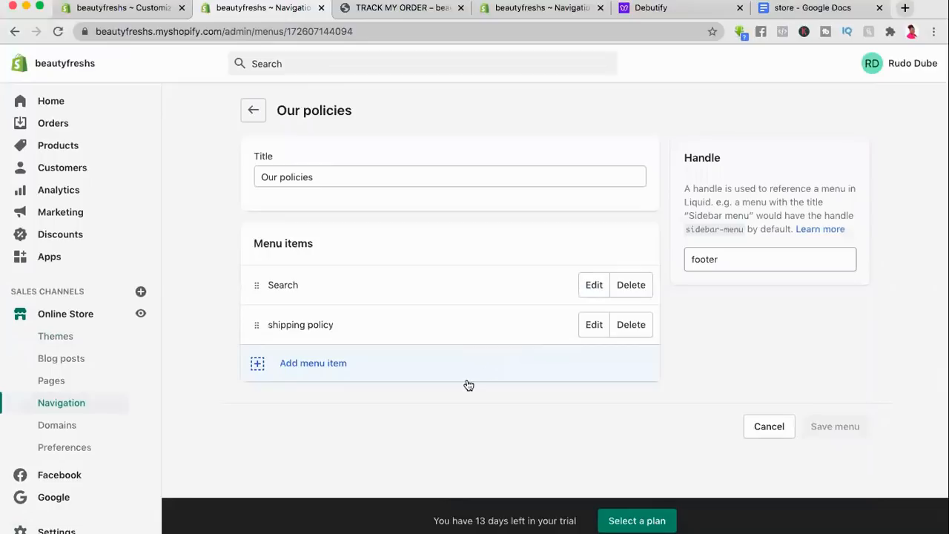
Step: Add a menu item named Privacy Policy to the Our policies menu, linked to the store's Privacy Policy
{"action": "left_click", "coordinate": [314, 366]}
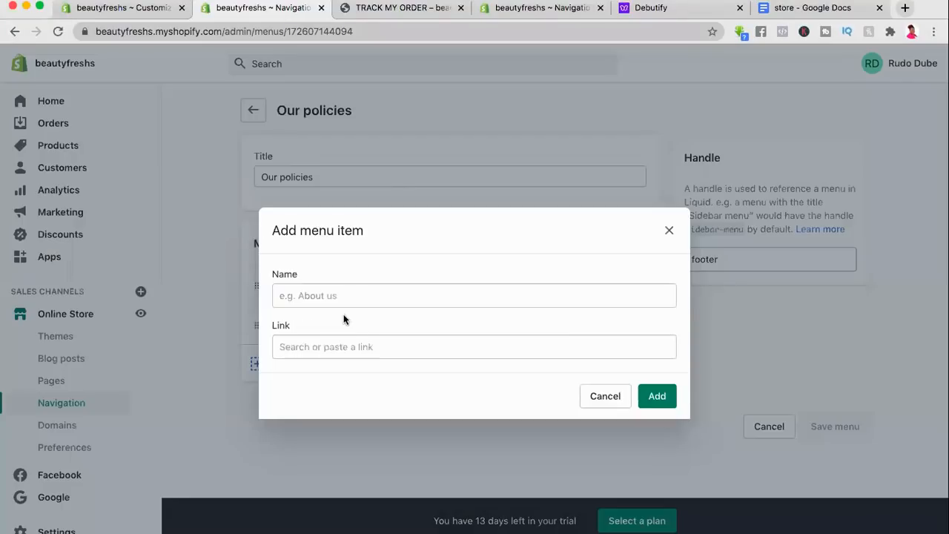
{"action": "left_click", "coordinate": [355, 295]}
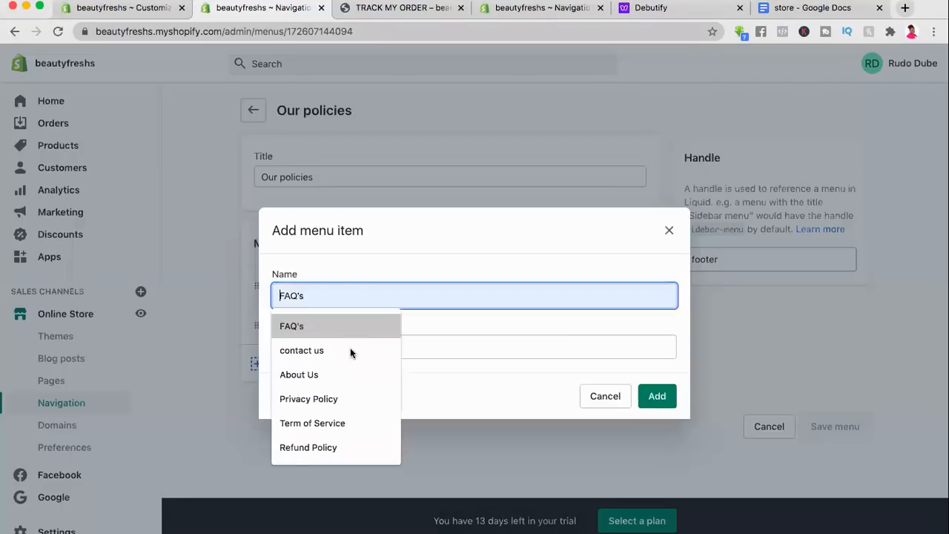
{"action": "key", "text": "Return"}
{"action": "left_click", "coordinate": [407, 348]}
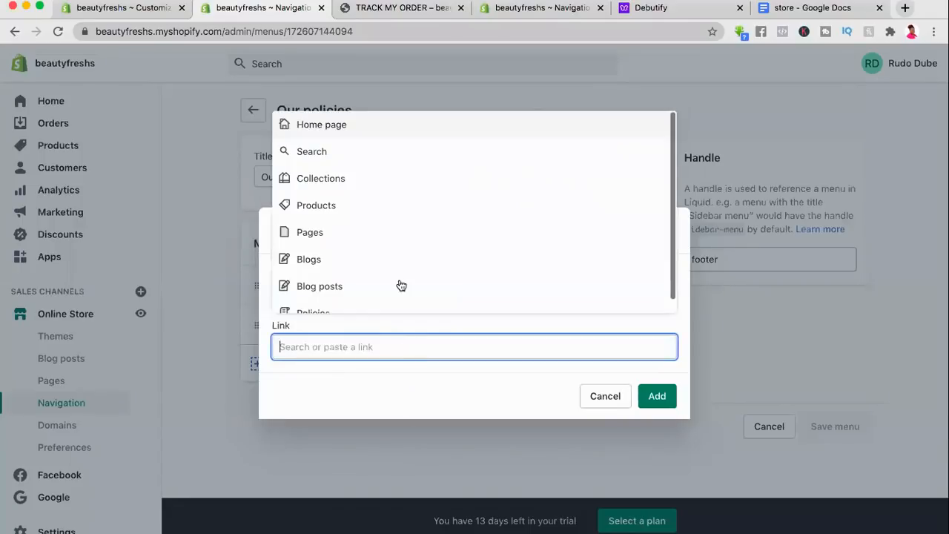
{"action": "scroll", "coordinate": [401, 285], "scroll_direction": "down", "scroll_amount": 1}
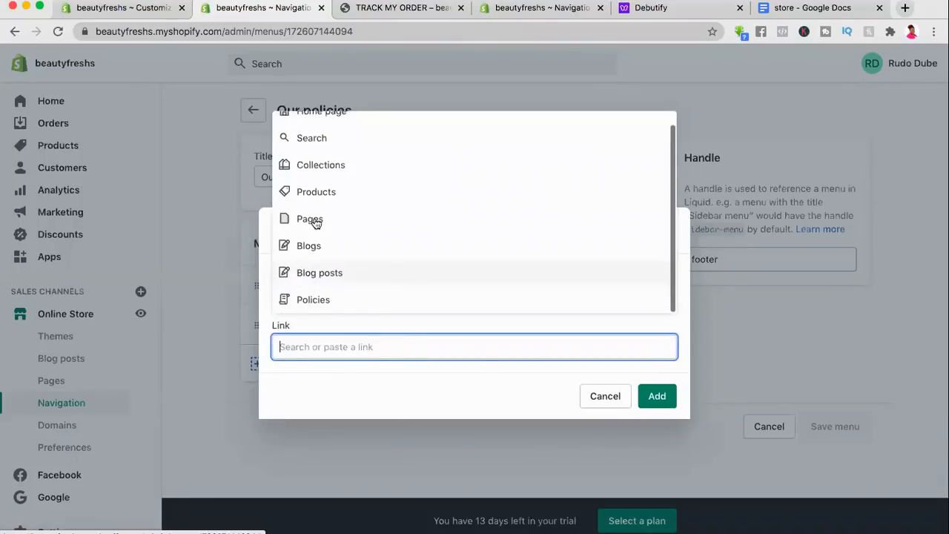
{"action": "left_click", "coordinate": [328, 300]}
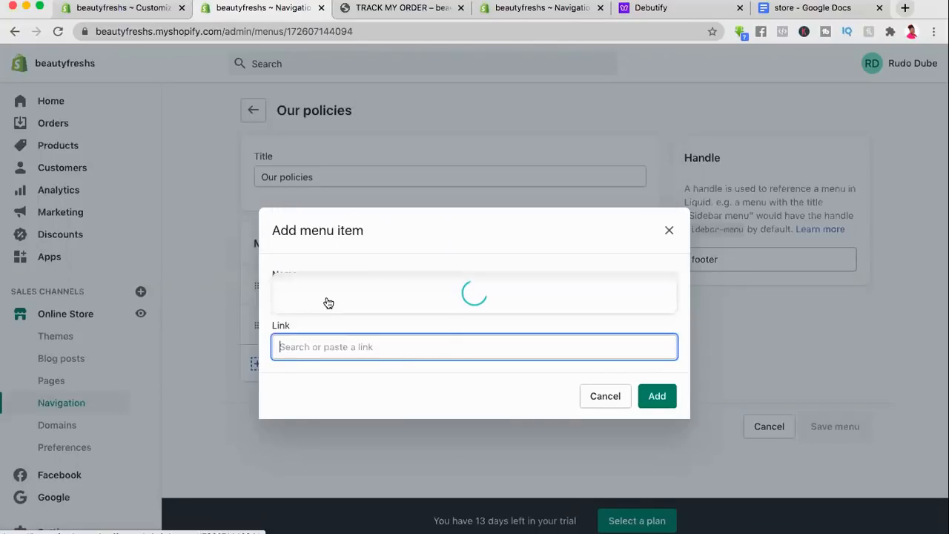
{"action": "left_click", "coordinate": [331, 218]}
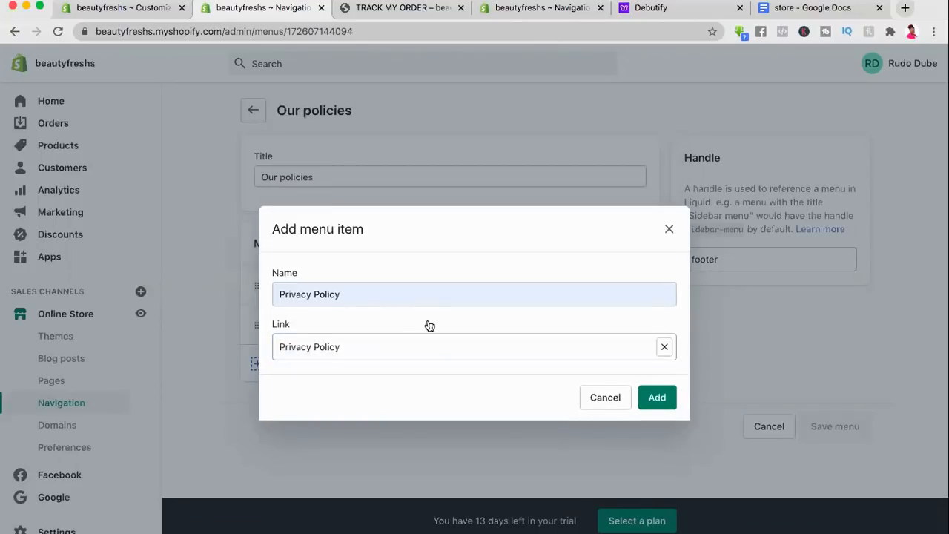
{"action": "left_click", "coordinate": [662, 399]}
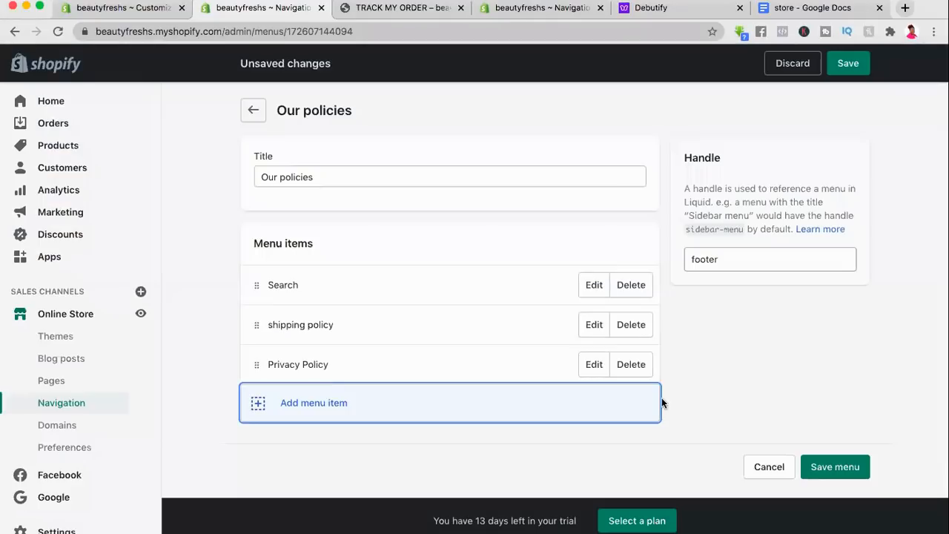
Step: Add a menu item named Term of Service to the Our policies menu, linked to the Terms of Service policy
{"action": "left_click", "coordinate": [303, 407]}
{"action": "left_click", "coordinate": [333, 299]}
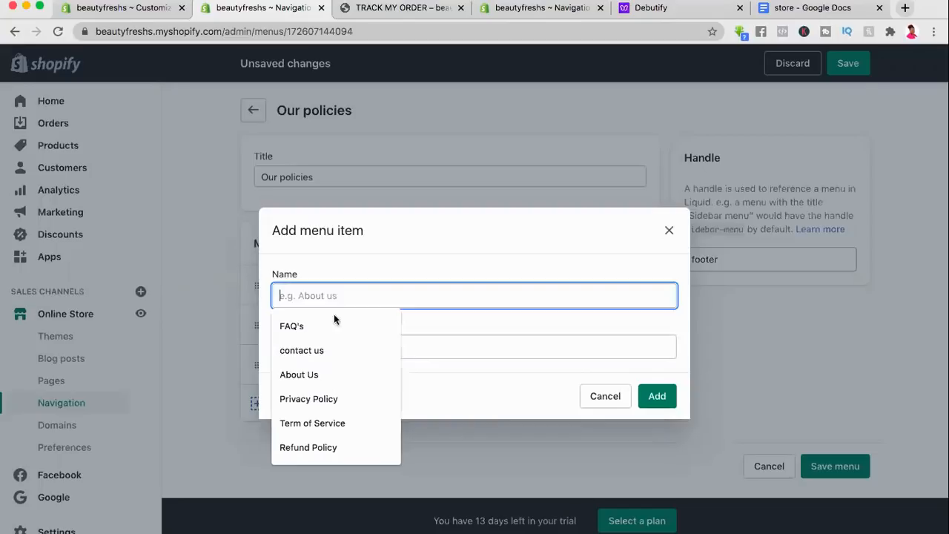
{"action": "left_click", "coordinate": [329, 422]}
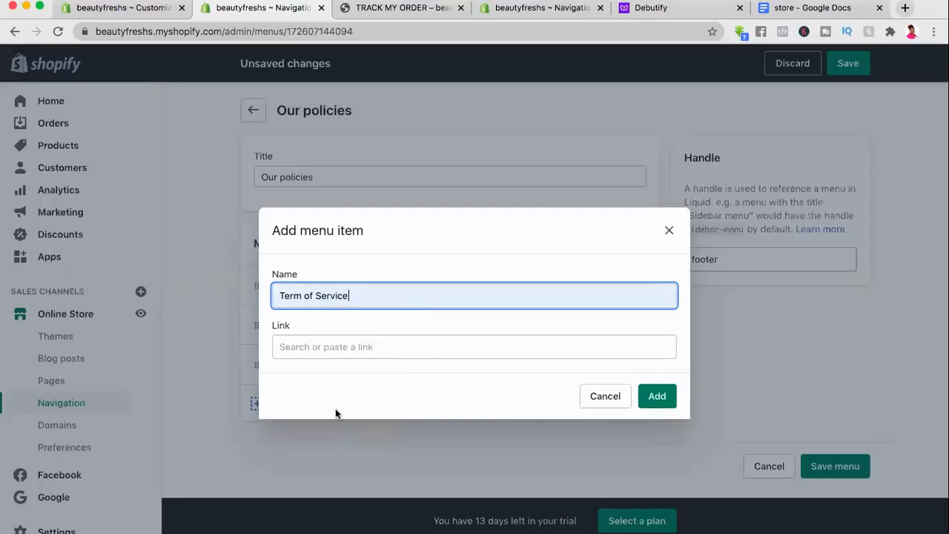
{"action": "left_click", "coordinate": [356, 349]}
{"action": "scroll", "coordinate": [326, 297], "scroll_direction": "down", "scroll_amount": 1}
{"action": "left_click", "coordinate": [315, 303]}
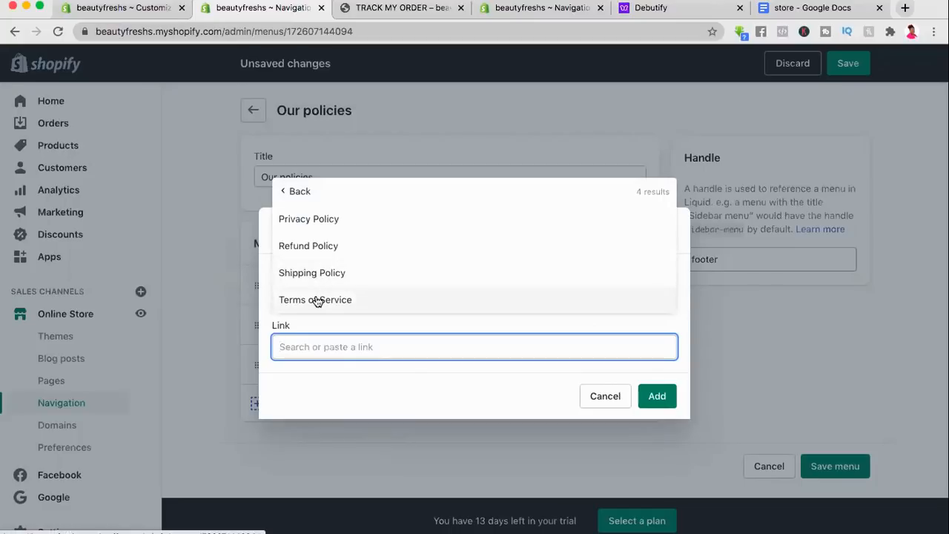
{"action": "left_click", "coordinate": [318, 300]}
{"action": "left_click", "coordinate": [660, 398]}
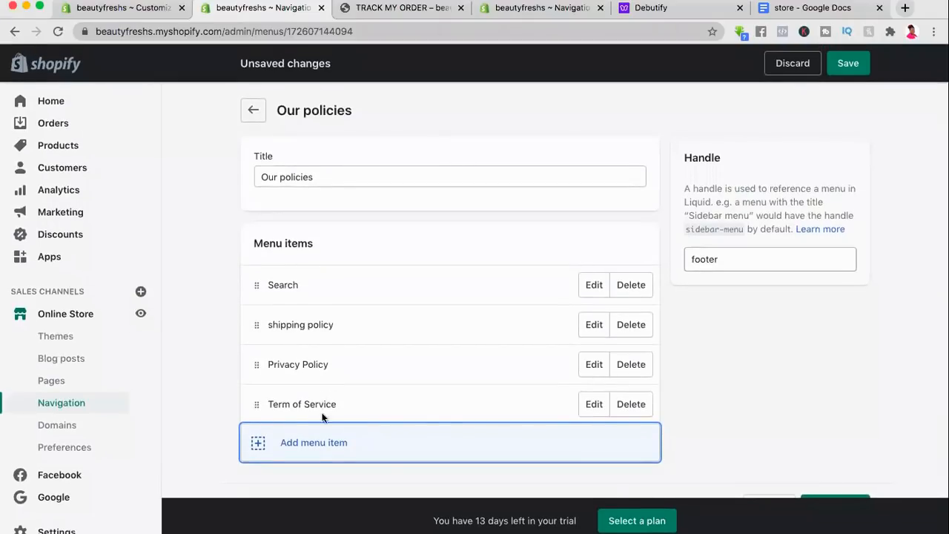
Step: Add a menu item named Refund Policy to the Our policies menu, linked to the store's Refund Policy
{"action": "left_click", "coordinate": [317, 443]}
{"action": "left_click", "coordinate": [353, 295]}
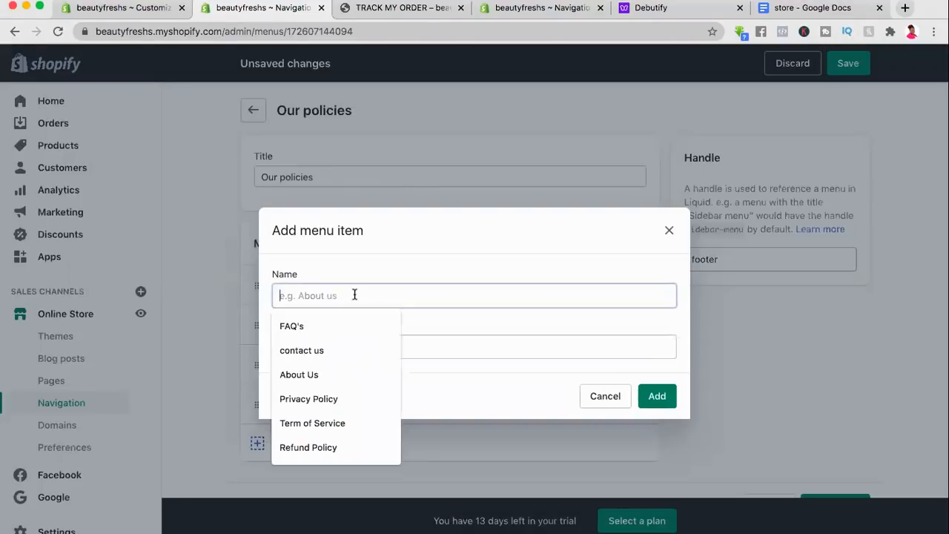
{"action": "left_click", "coordinate": [316, 444]}
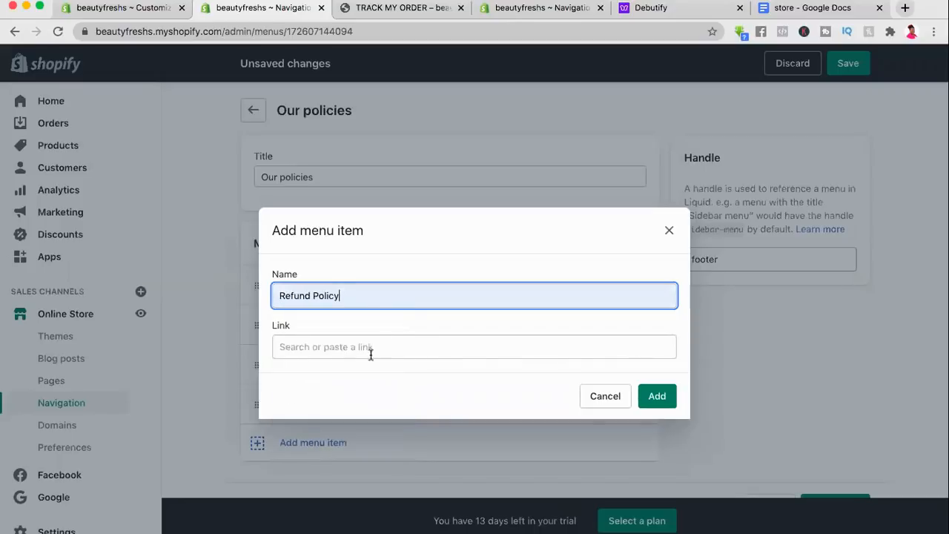
{"action": "left_click", "coordinate": [371, 355]}
{"action": "scroll", "coordinate": [349, 286], "scroll_direction": "down", "scroll_amount": 1}
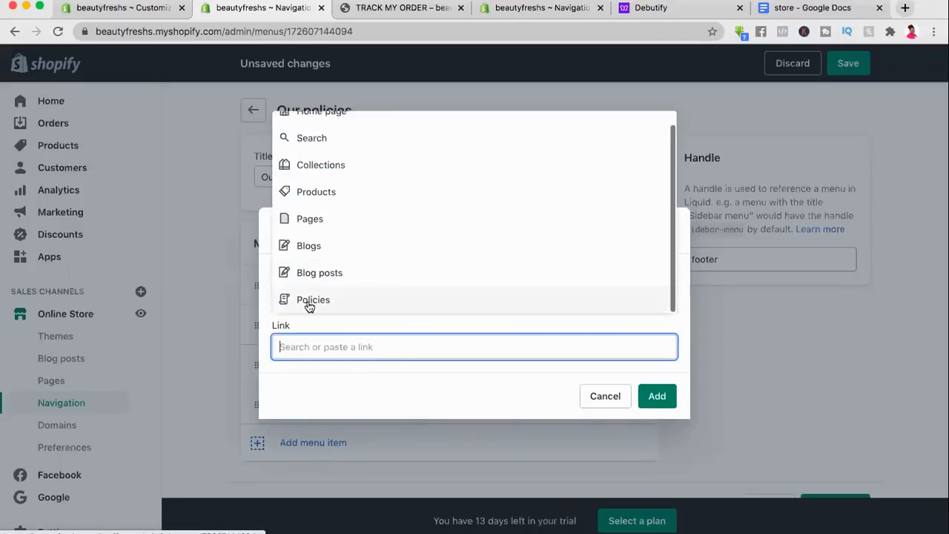
{"action": "left_click", "coordinate": [309, 305]}
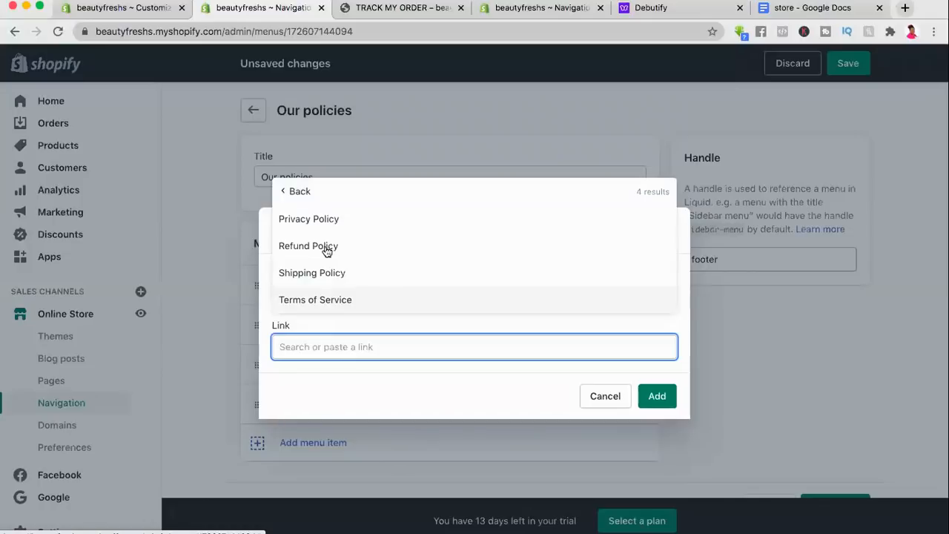
{"action": "left_click", "coordinate": [324, 249]}
{"action": "left_click", "coordinate": [663, 399]}
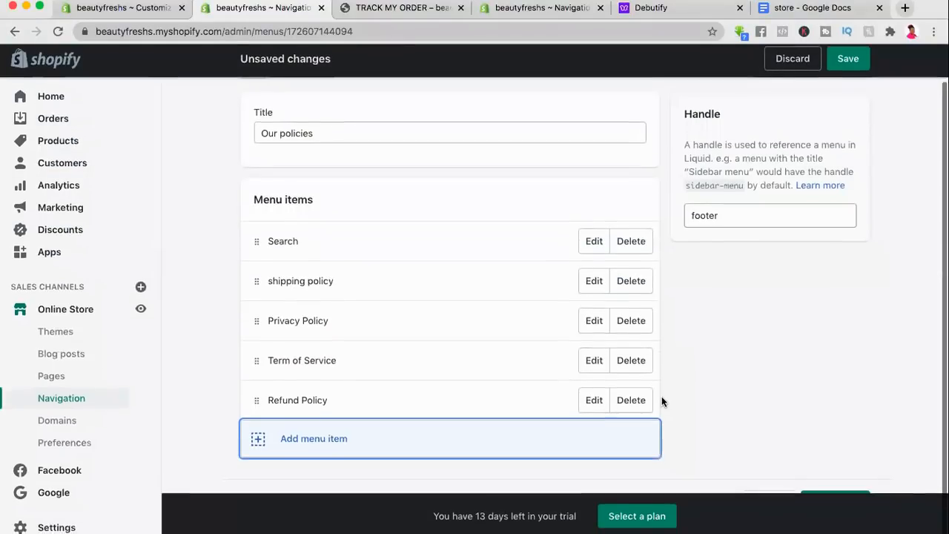
Step: Save the Our policies menu and open the live Debutify theme in the theme editor
{"action": "scroll", "coordinate": [719, 330], "scroll_direction": "up", "scroll_amount": 1}
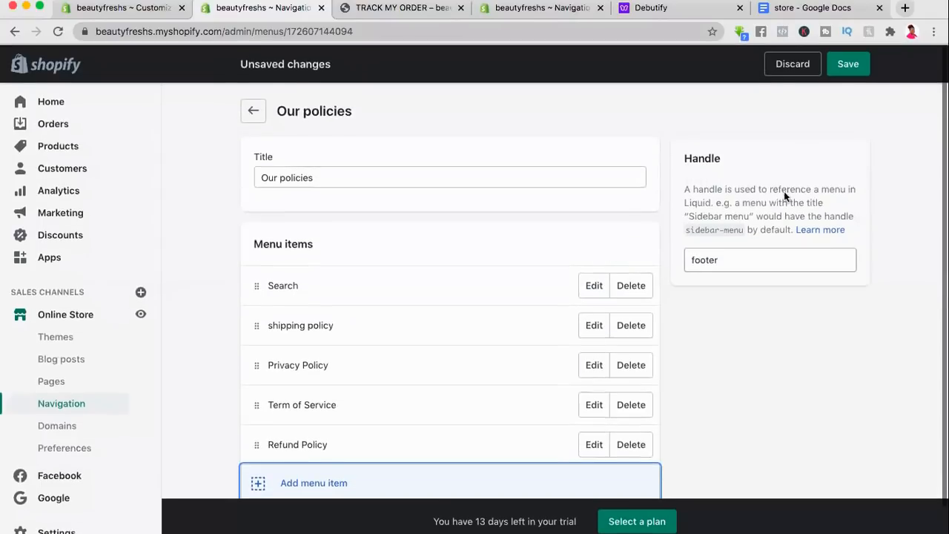
{"action": "left_click", "coordinate": [849, 63]}
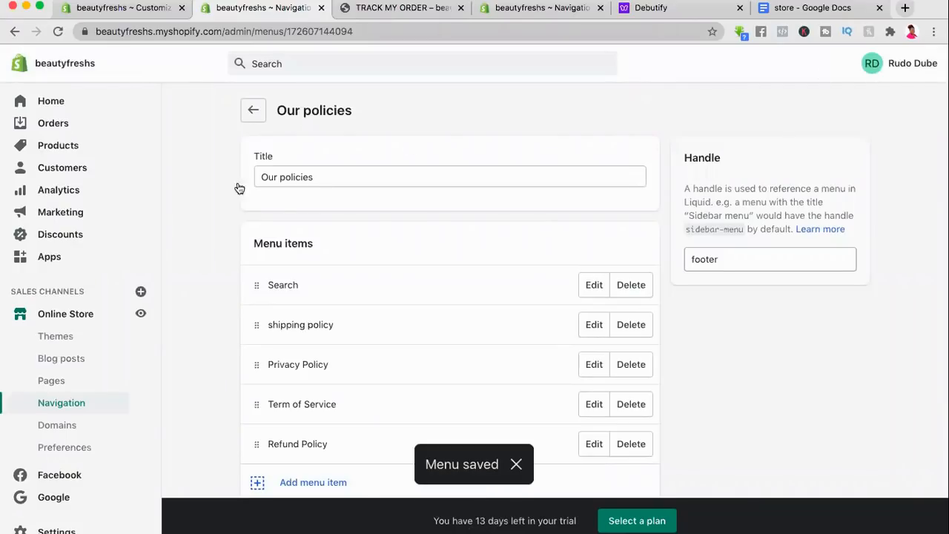
{"action": "left_click", "coordinate": [65, 334]}
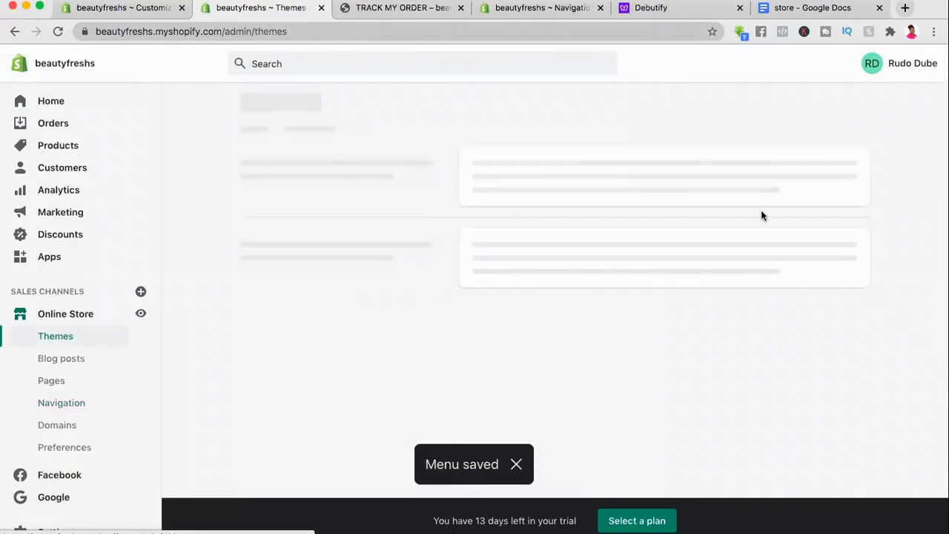
{"action": "left_click", "coordinate": [830, 264]}
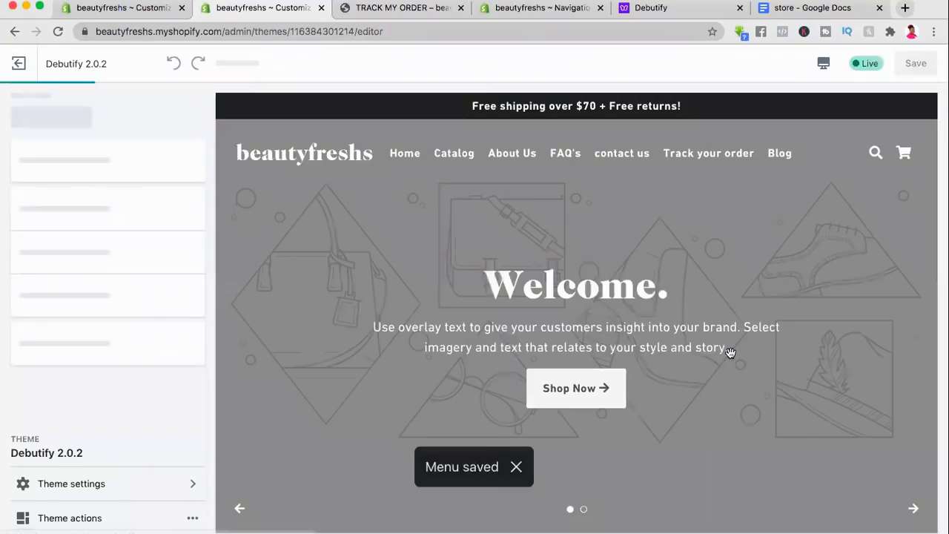
Step: Check the policy links under Quick links in the home page preview's footer
{"action": "scroll", "coordinate": [732, 356], "scroll_direction": "down", "scroll_amount": 10}
{"action": "scroll", "coordinate": [730, 356], "scroll_direction": "down", "scroll_amount": 10}
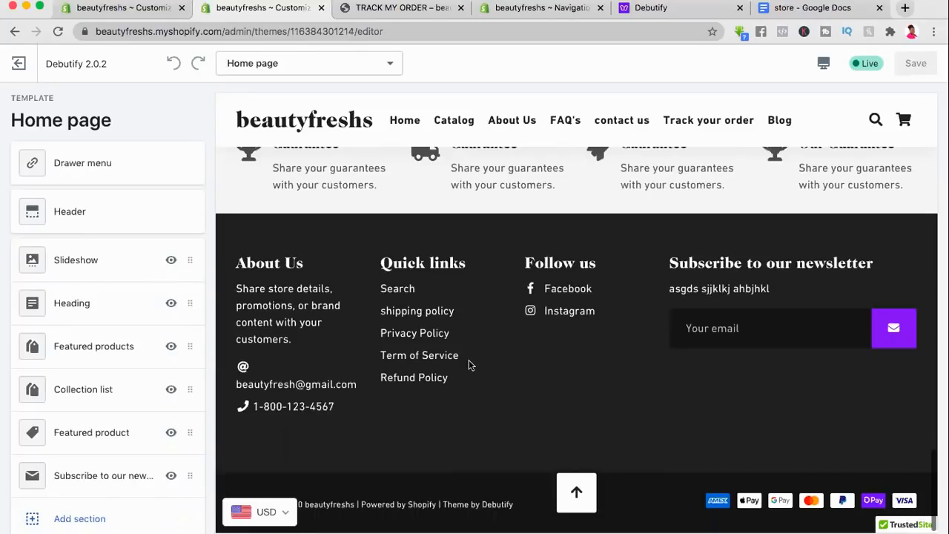
{"action": "scroll", "coordinate": [470, 362], "scroll_direction": "up", "scroll_amount": 10}
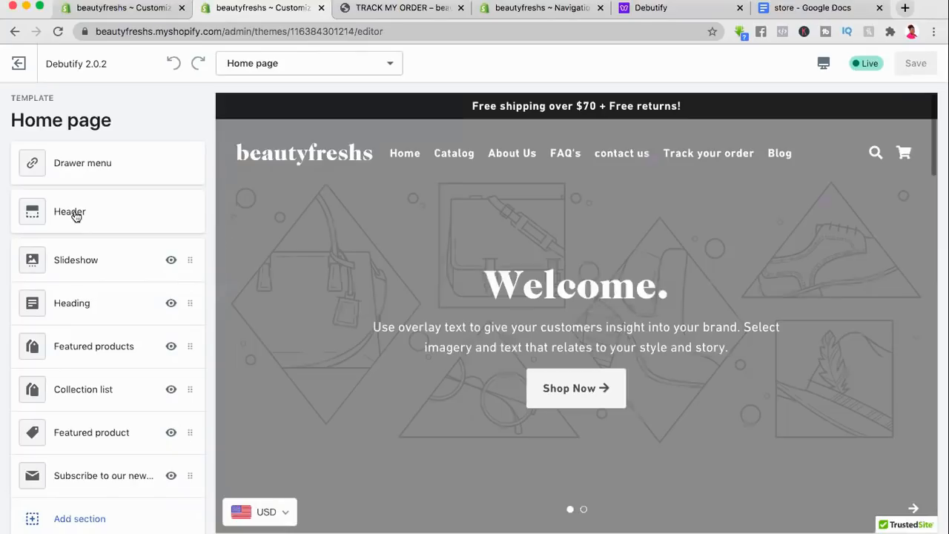
Step: Upload Copy of shopify Banner (8).png from Downloads and use it as the Header section's logo
{"action": "left_click", "coordinate": [72, 213]}
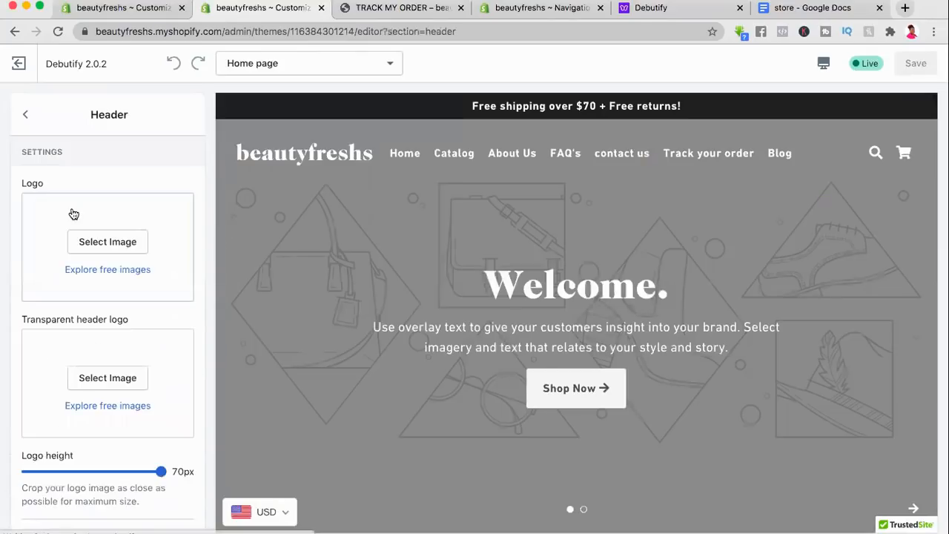
{"action": "left_click", "coordinate": [106, 244]}
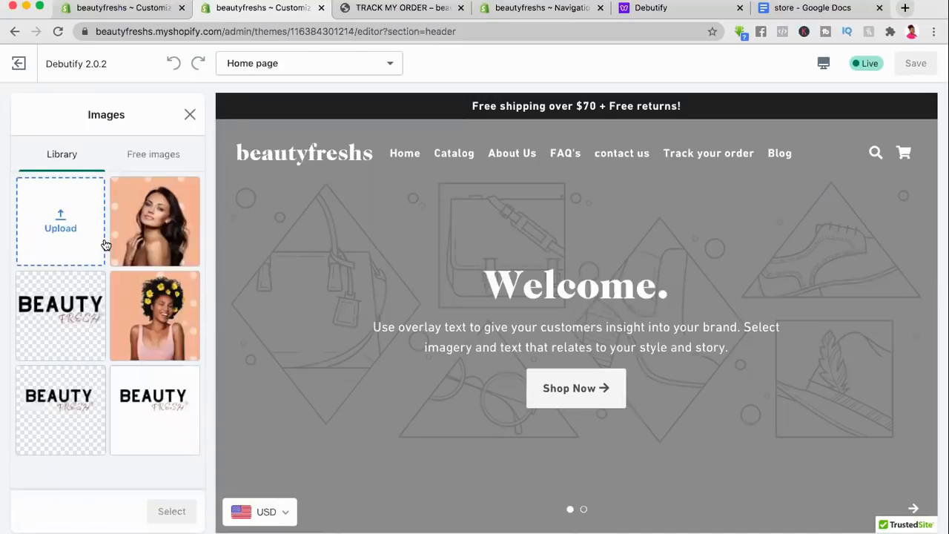
{"action": "left_click", "coordinate": [62, 213]}
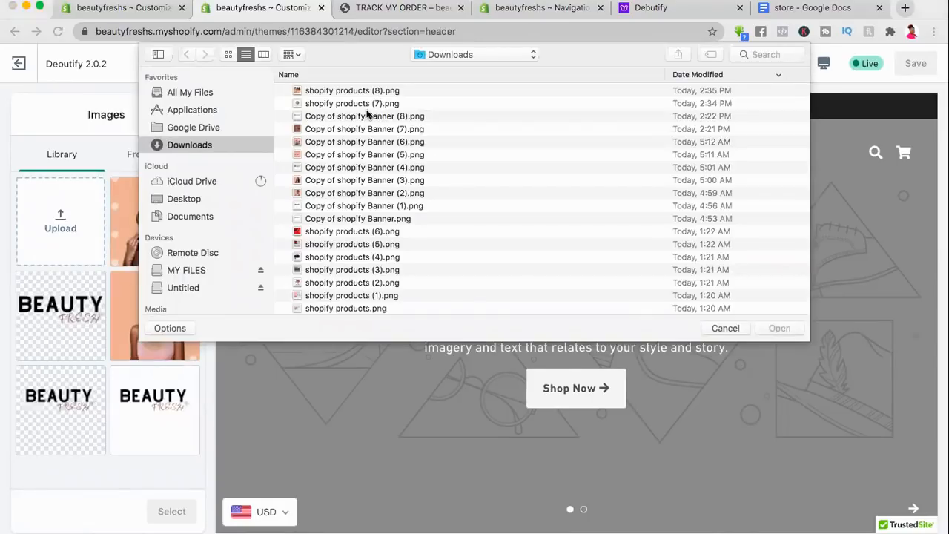
{"action": "left_click", "coordinate": [370, 121]}
{"action": "key", "text": "Return"}
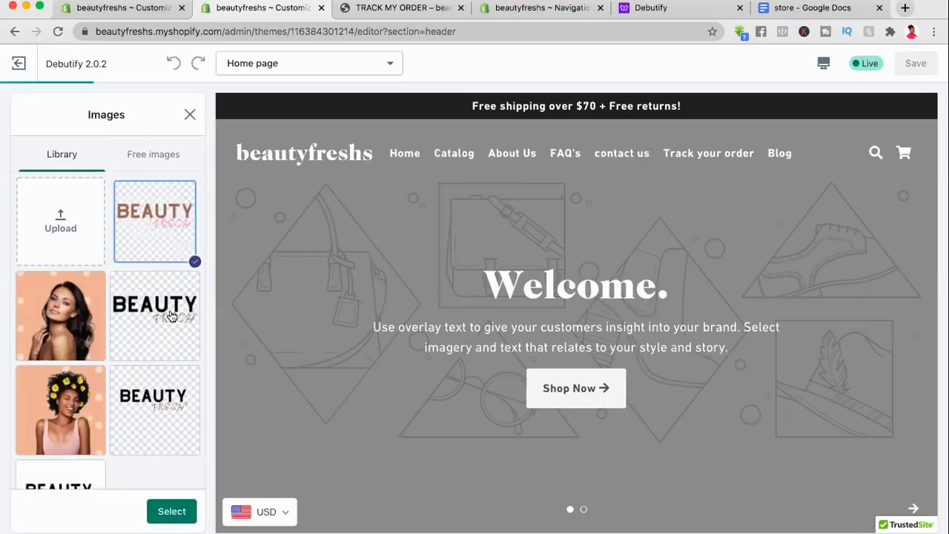
{"action": "left_click", "coordinate": [171, 512]}
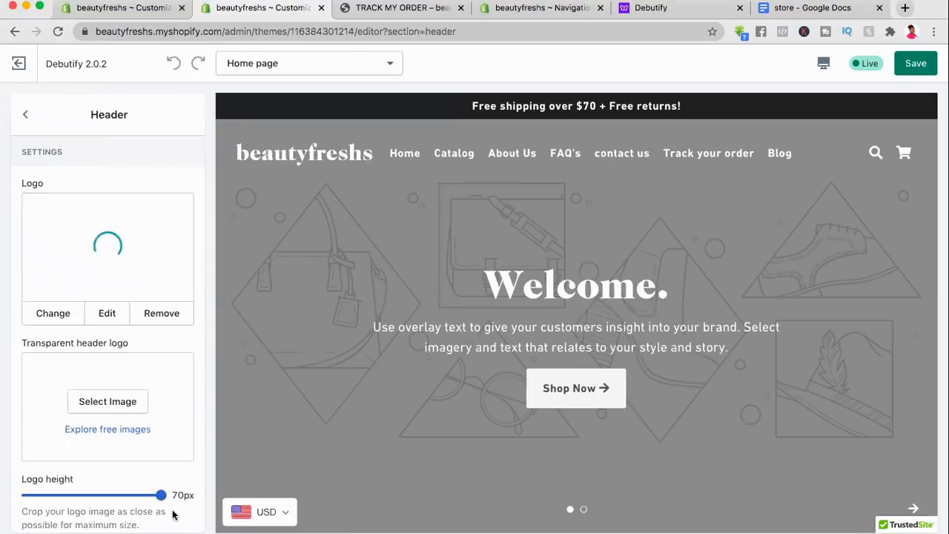
Step: Set the transparent header logo to the same coloured Beauty Fresh image from the library
{"action": "scroll", "coordinate": [148, 361], "scroll_direction": "down", "scroll_amount": 2}
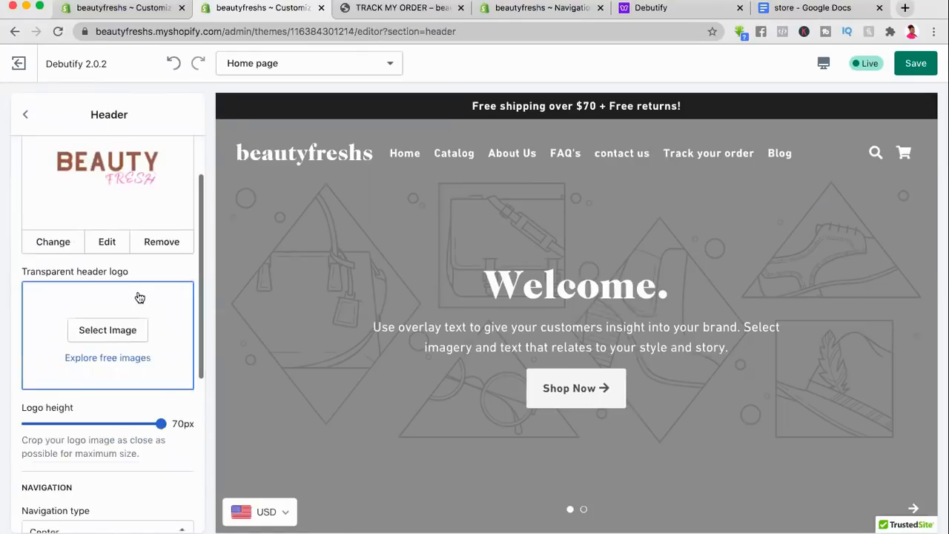
{"action": "scroll", "coordinate": [117, 270], "scroll_direction": "down", "scroll_amount": 1}
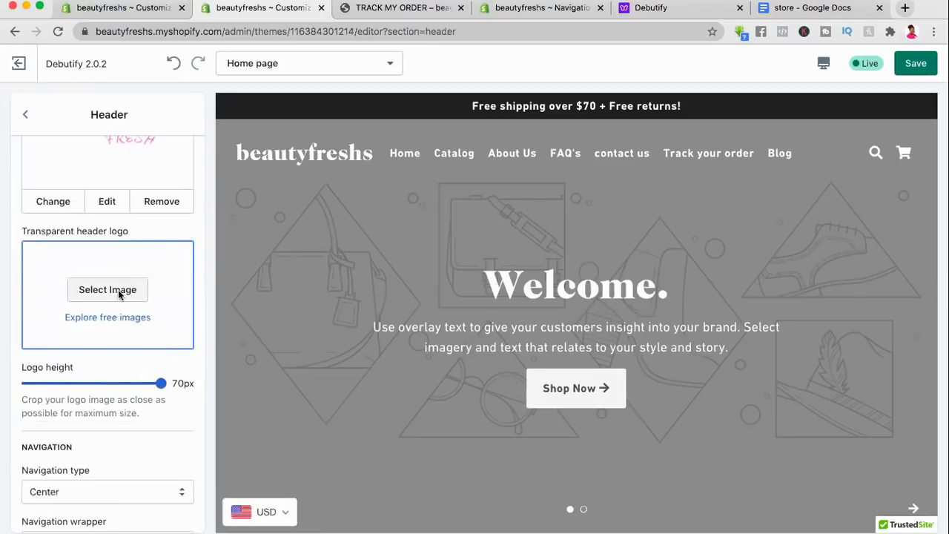
{"action": "left_click", "coordinate": [118, 294]}
{"action": "left_click", "coordinate": [158, 210]}
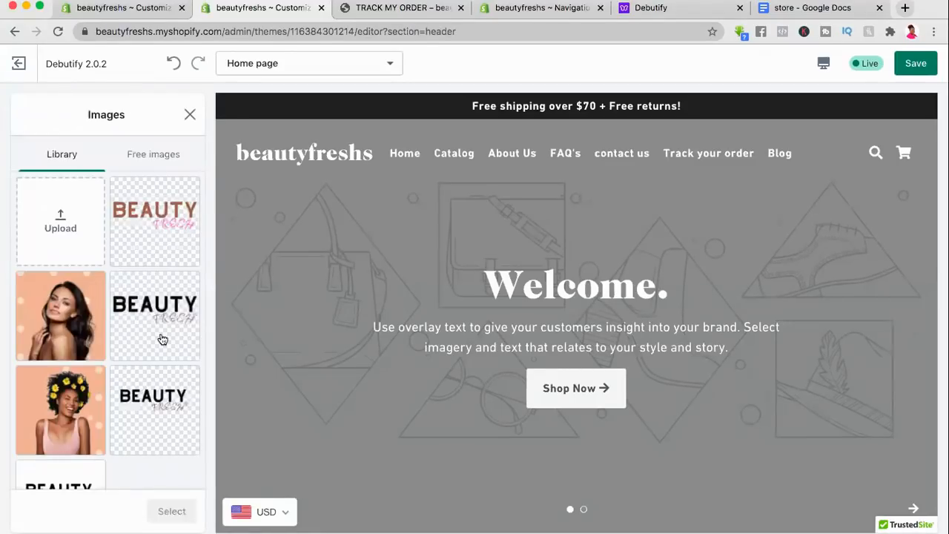
{"action": "left_click", "coordinate": [171, 512]}
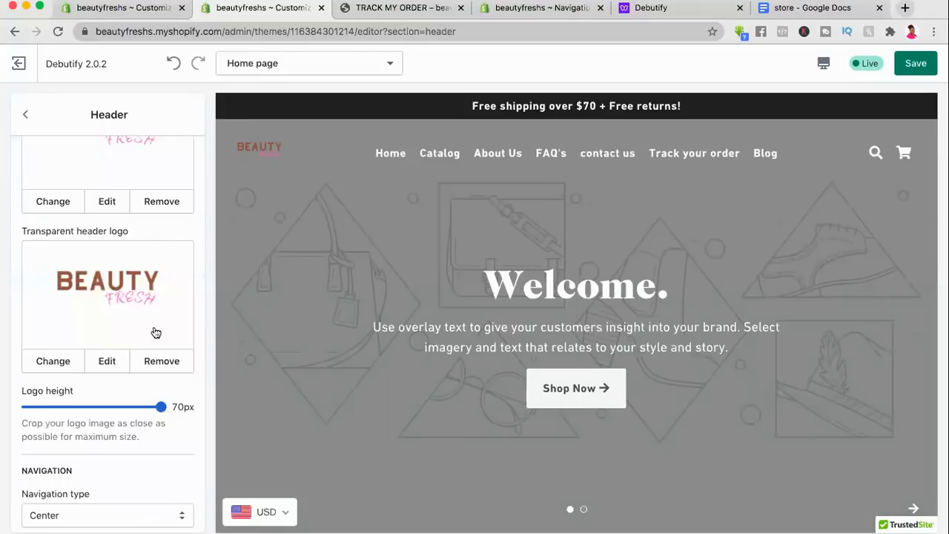
Step: Try a header logo height of 36 px and return it to 70 px
{"action": "scroll", "coordinate": [156, 332], "scroll_direction": "down", "scroll_amount": 3}
{"action": "scroll", "coordinate": [158, 320], "scroll_direction": "down", "scroll_amount": 2}
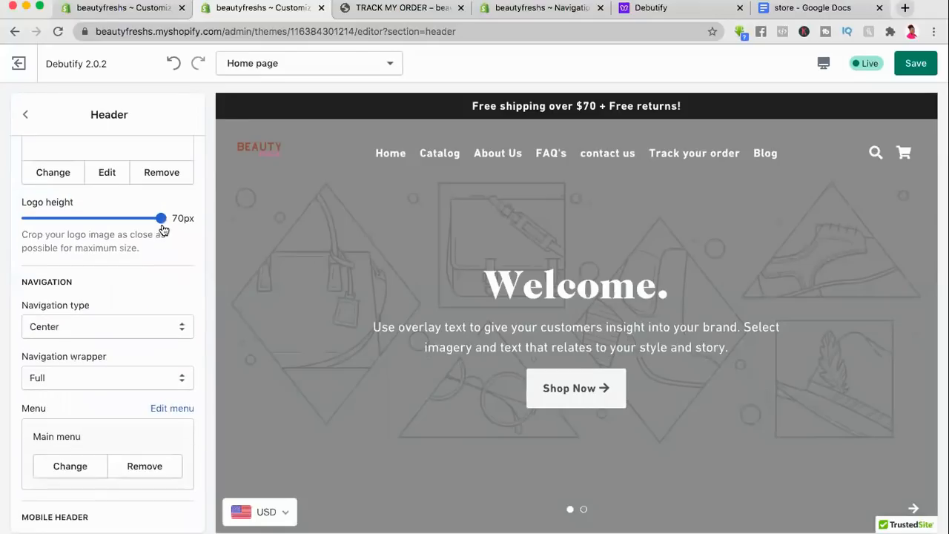
{"action": "left_click", "coordinate": [46, 210]}
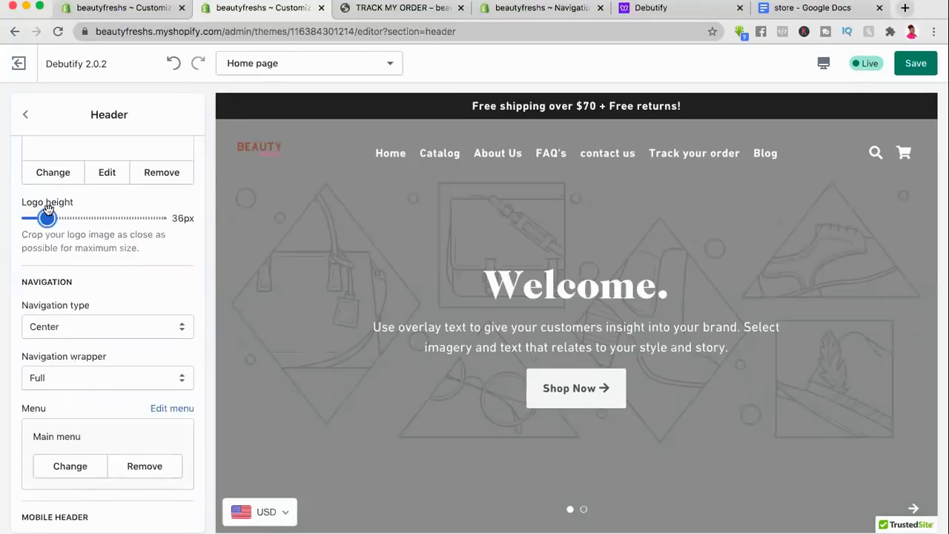
{"action": "left_click", "coordinate": [172, 217]}
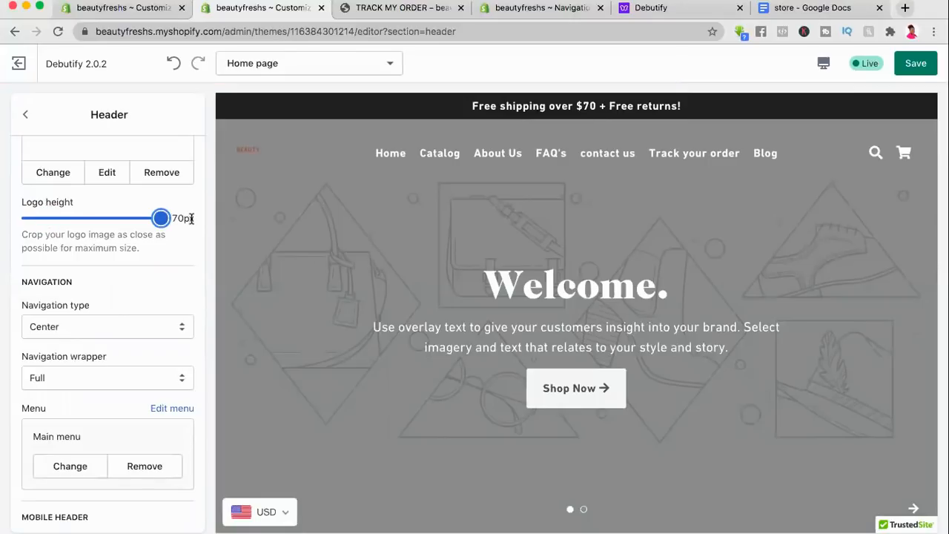
Step: Review the header's logo, navigation and mobile settings and save the theme changes
{"action": "scroll", "coordinate": [164, 269], "scroll_direction": "up", "scroll_amount": 2}
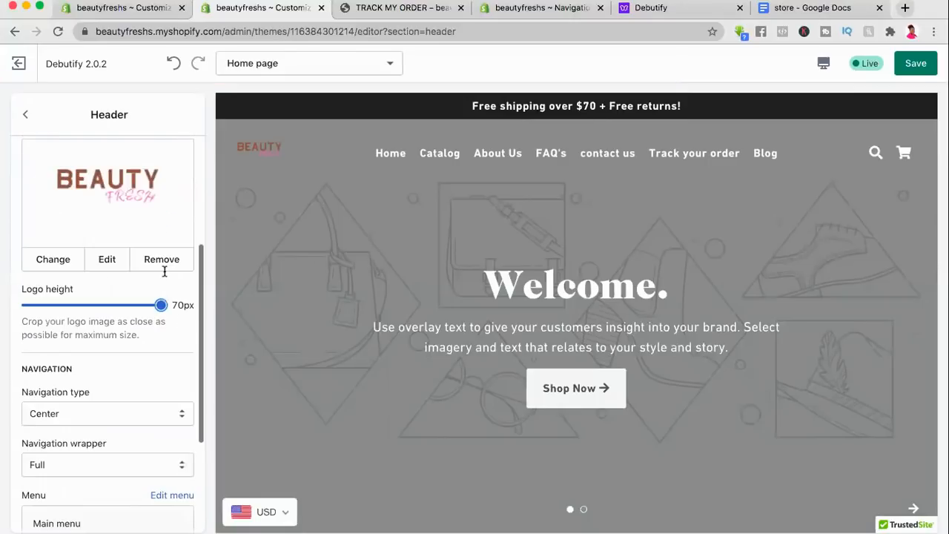
{"action": "scroll", "coordinate": [165, 271], "scroll_direction": "up", "scroll_amount": 1}
{"action": "scroll", "coordinate": [165, 276], "scroll_direction": "up", "scroll_amount": 2}
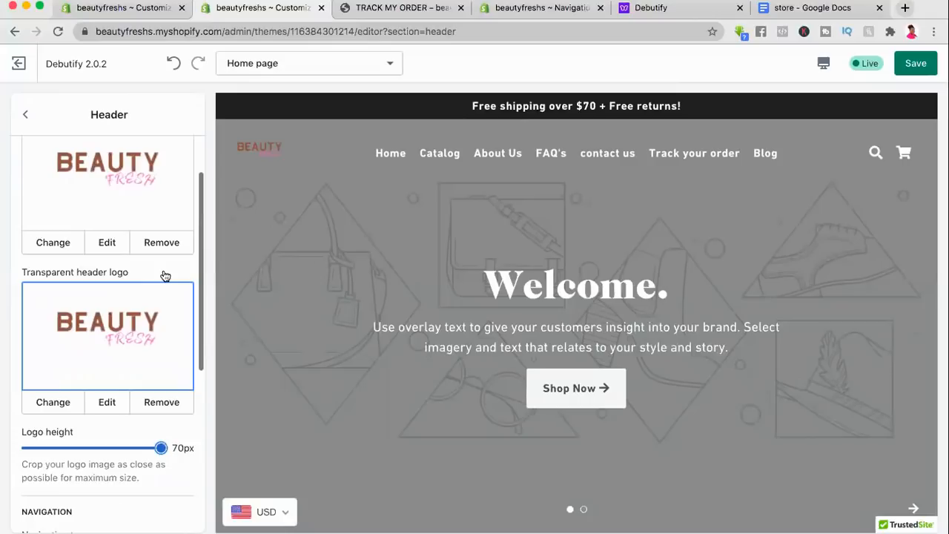
{"action": "scroll", "coordinate": [166, 276], "scroll_direction": "up", "scroll_amount": 2}
{"action": "scroll", "coordinate": [164, 275], "scroll_direction": "down", "scroll_amount": 5}
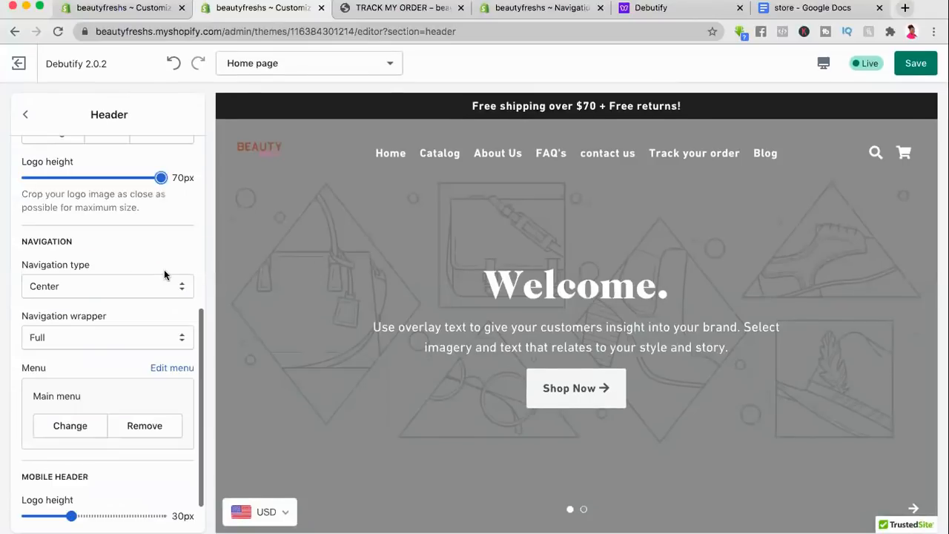
{"action": "scroll", "coordinate": [164, 275], "scroll_direction": "down", "scroll_amount": 1}
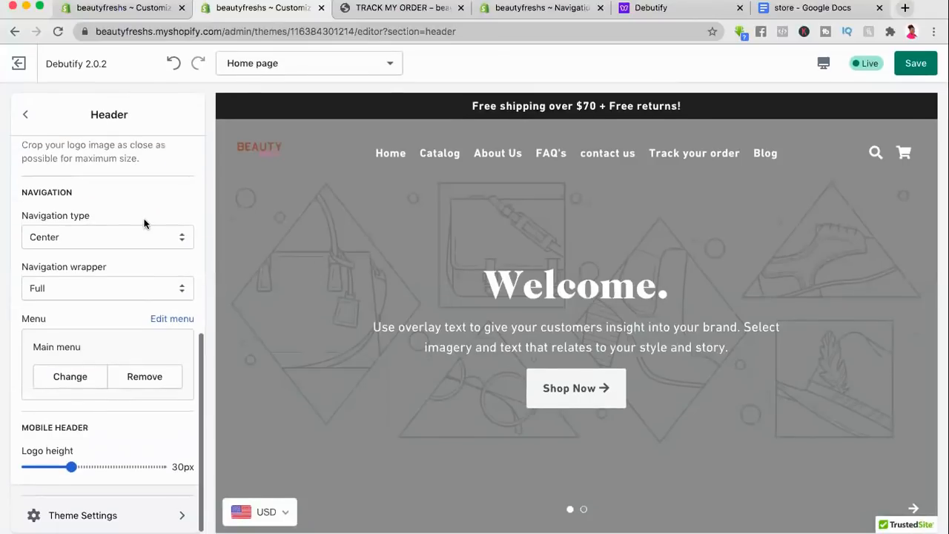
{"action": "scroll", "coordinate": [142, 418], "scroll_direction": "down", "scroll_amount": 1}
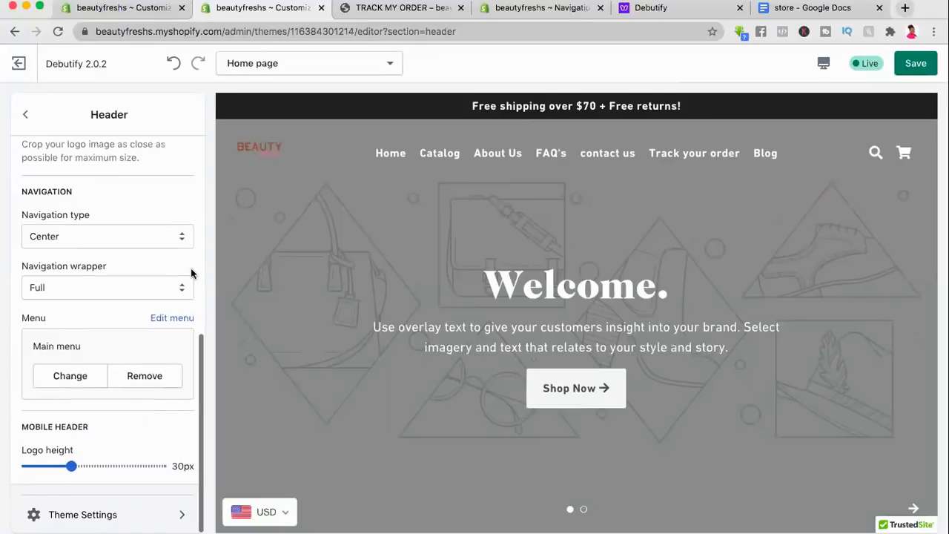
{"action": "left_click", "coordinate": [918, 68]}
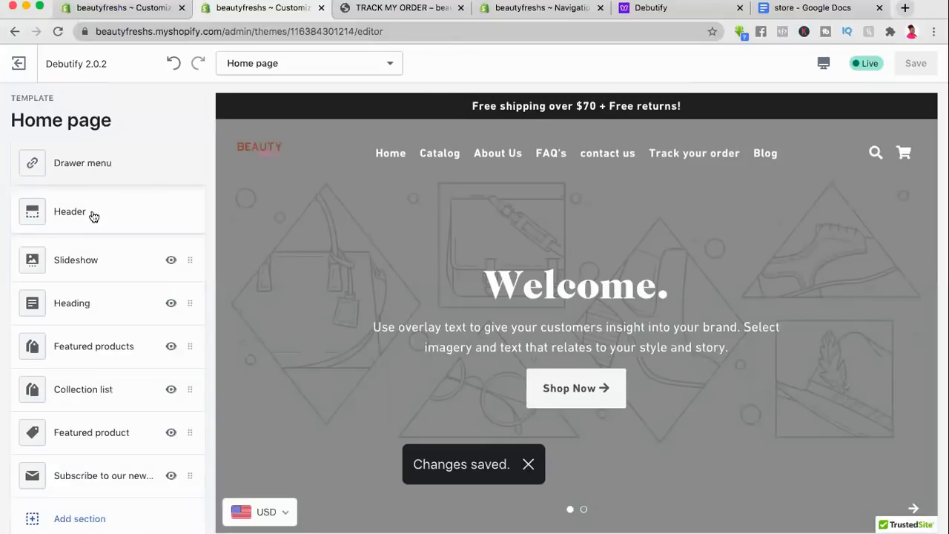
Step: Set the Slideshow's Welcome slide image to the library photo of the woman with yellow flowers in her hair
{"action": "scroll", "coordinate": [92, 216], "scroll_direction": "down", "scroll_amount": 1}
{"action": "left_click", "coordinate": [76, 224]}
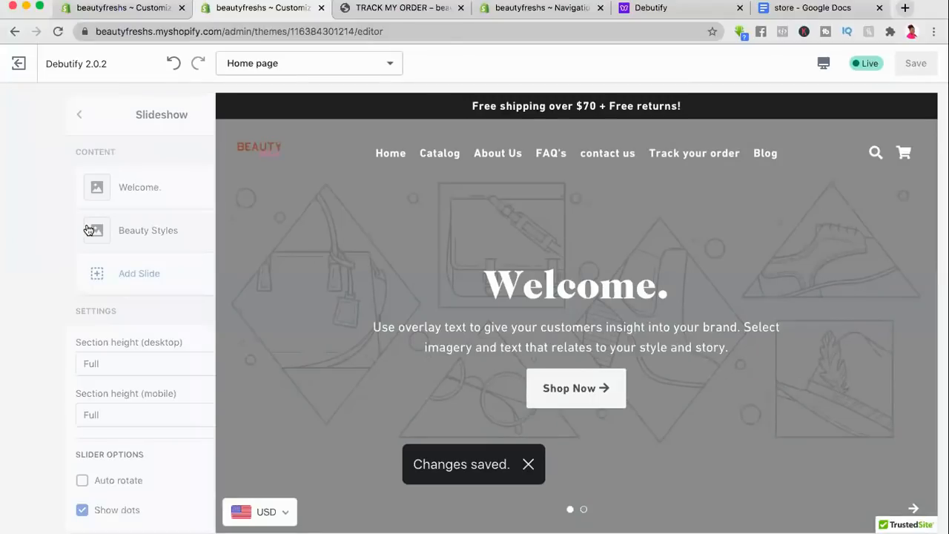
{"action": "left_click", "coordinate": [100, 189]}
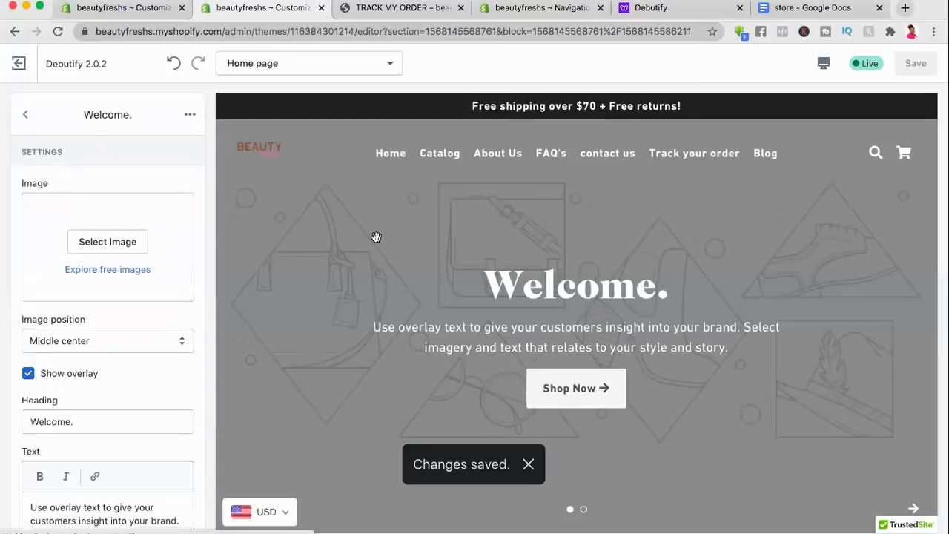
{"action": "left_click", "coordinate": [109, 243]}
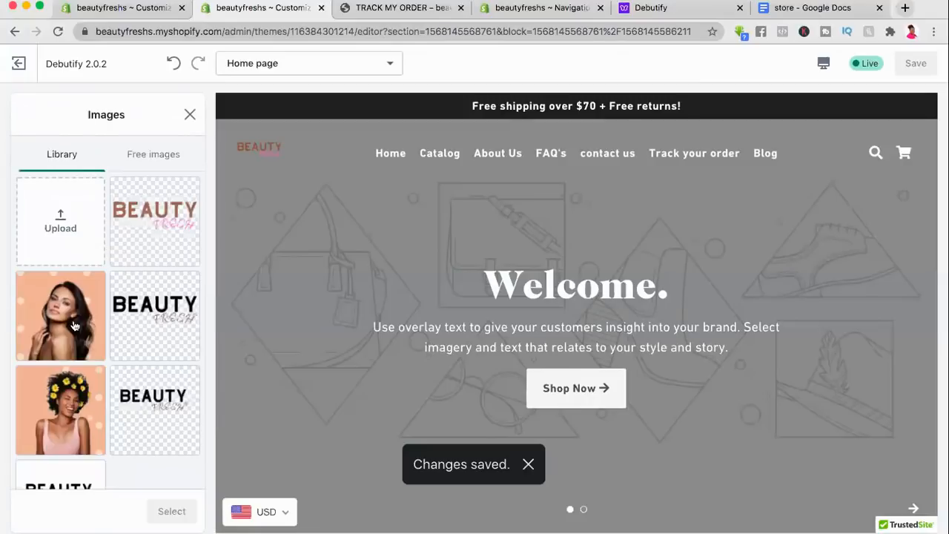
{"action": "left_click", "coordinate": [63, 423]}
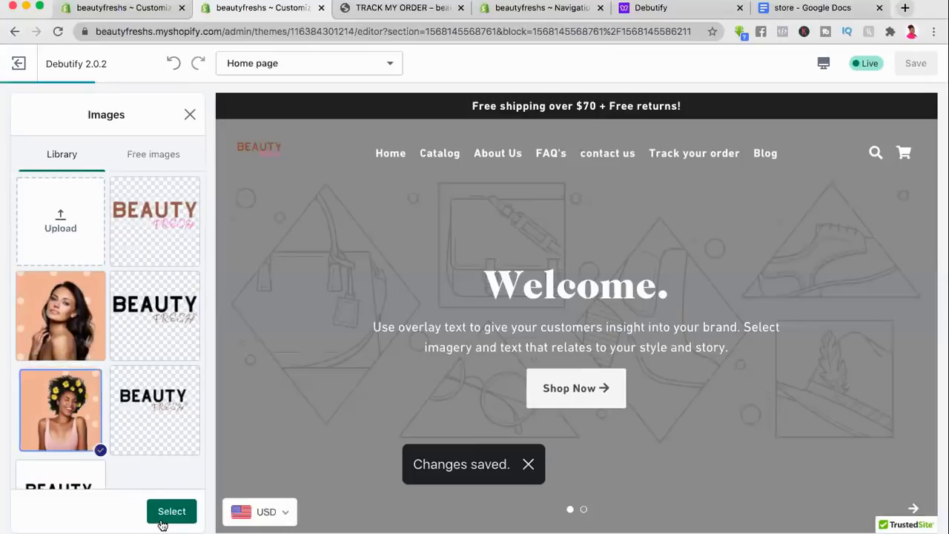
{"action": "left_click", "coordinate": [170, 512]}
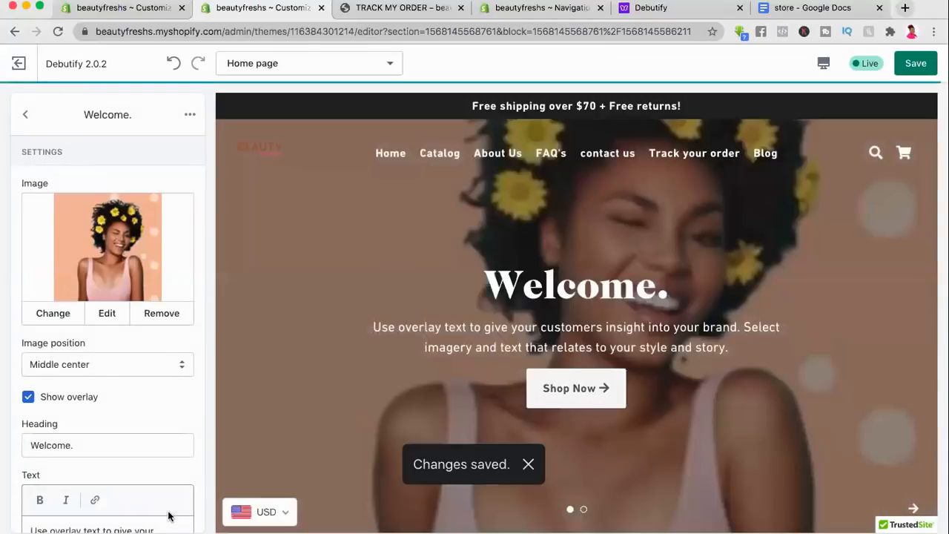
Step: Change the slide's heading to Welcome, without the full stop
{"action": "scroll", "coordinate": [175, 364], "scroll_direction": "down", "scroll_amount": 3}
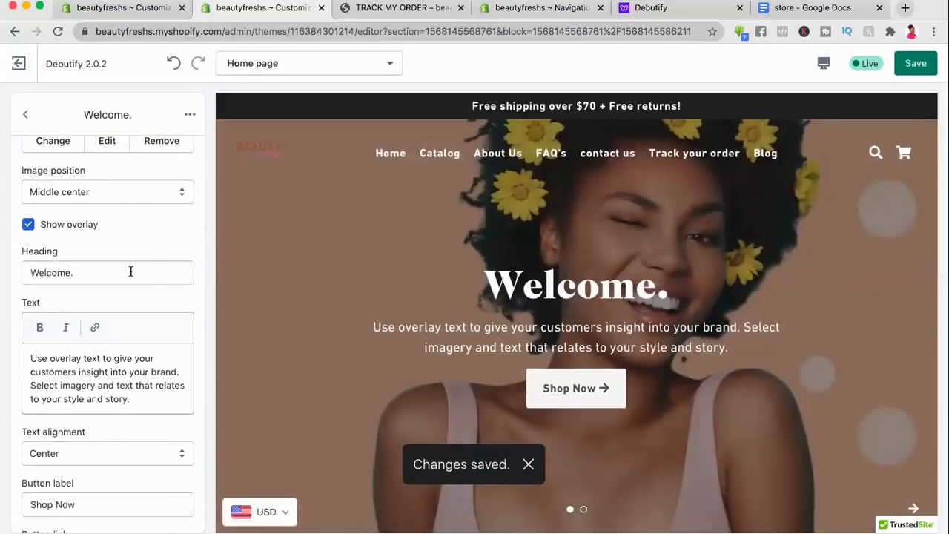
{"action": "left_click", "coordinate": [131, 272]}
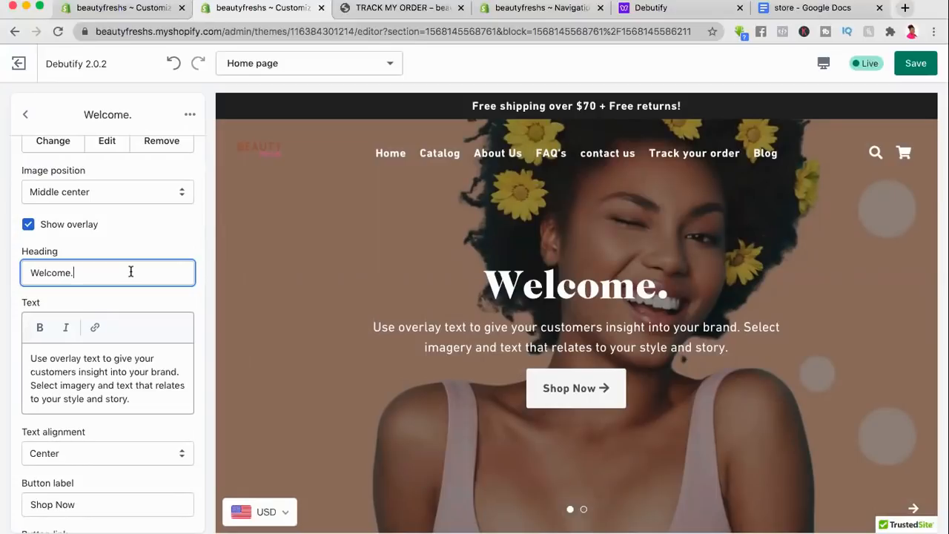
{"action": "key", "text": "BackSpace"}
{"action": "key", "text": "BackSpace"}
{"action": "key", "text": "BackSpace"}
{"action": "key", "text": "BackSpace"}
{"action": "key", "text": "BackSpace"}
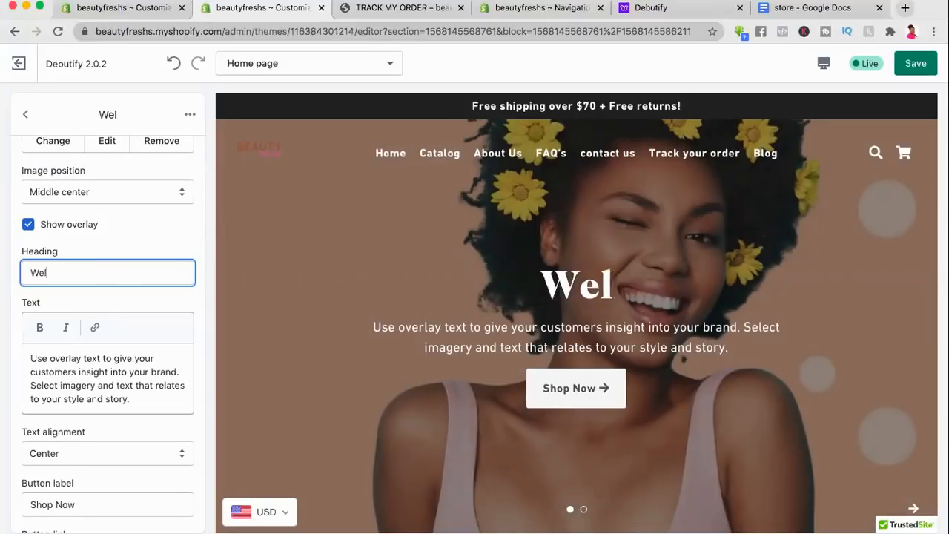
{"action": "type", "text": "come"}
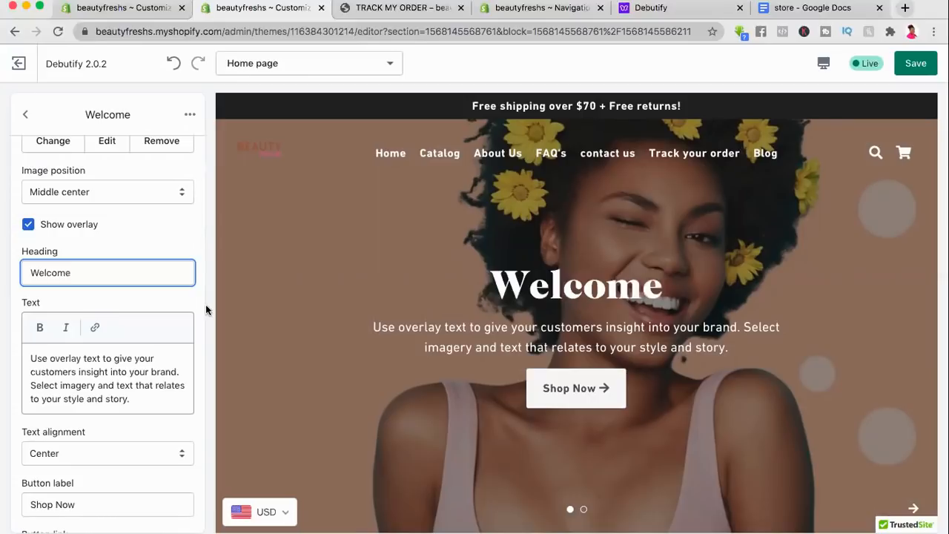
Step: Examine the Welcome slide's overlay text, text alignment and button settings
{"action": "scroll", "coordinate": [206, 305], "scroll_direction": "down", "scroll_amount": 1}
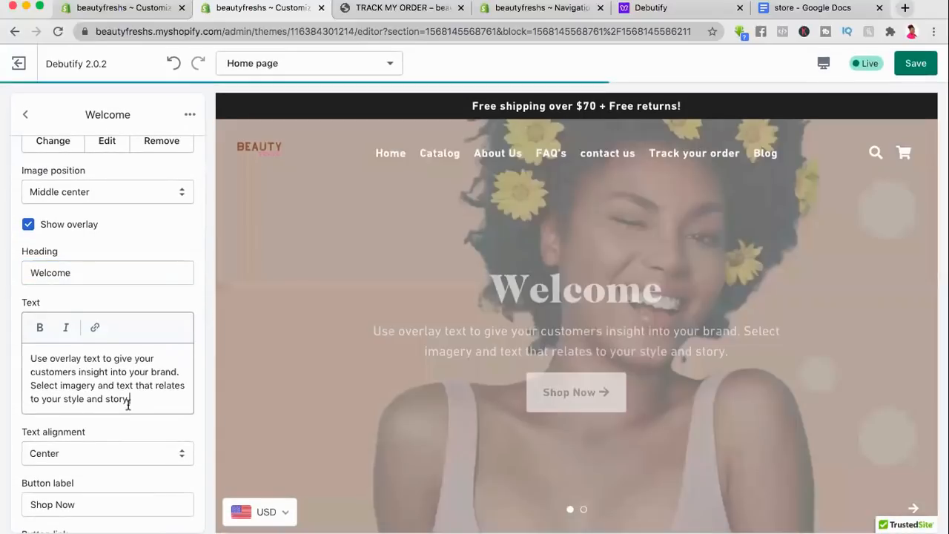
{"action": "left_click_drag", "start_coordinate": [135, 405], "coordinate": [63, 372]}
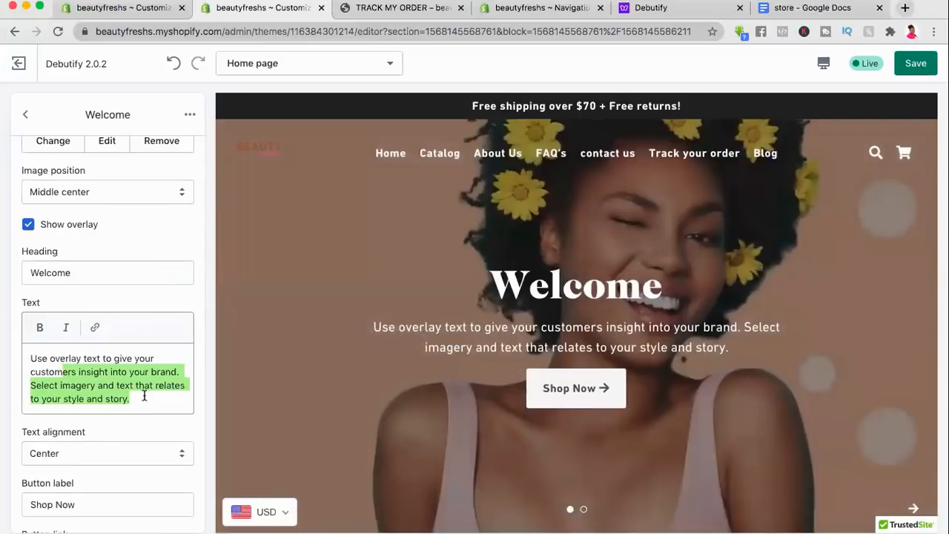
{"action": "left_click", "coordinate": [28, 358], "text": "shift"}
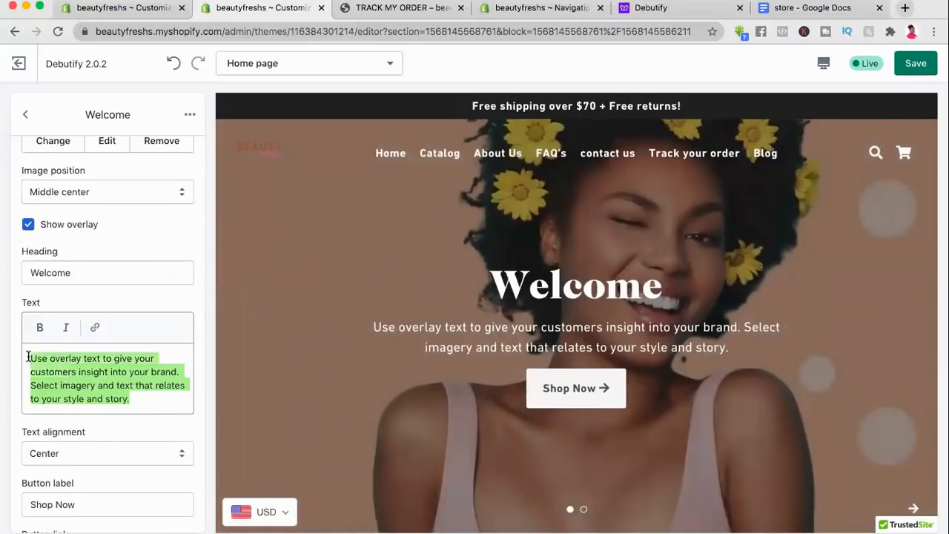
{"action": "left_click_drag", "start_coordinate": [119, 398], "coordinate": [147, 397]}
{"action": "left_click", "coordinate": [147, 397]}
{"action": "scroll", "coordinate": [146, 399], "scroll_direction": "down", "scroll_amount": 3}
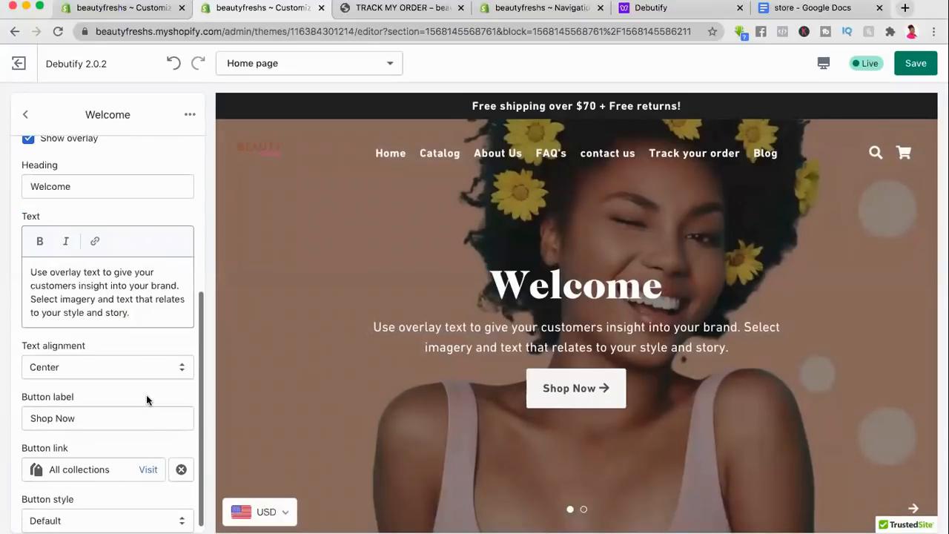
{"action": "scroll", "coordinate": [132, 312], "scroll_direction": "down", "scroll_amount": 1}
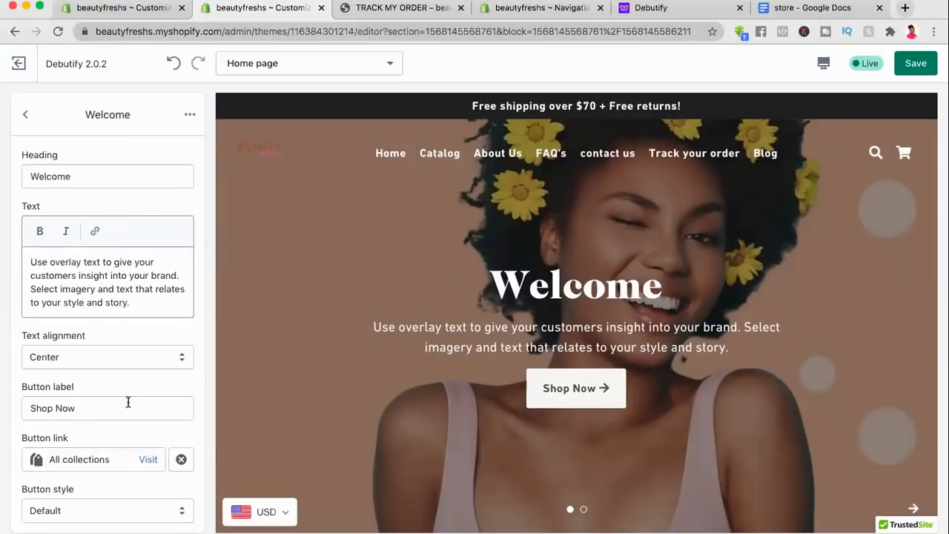
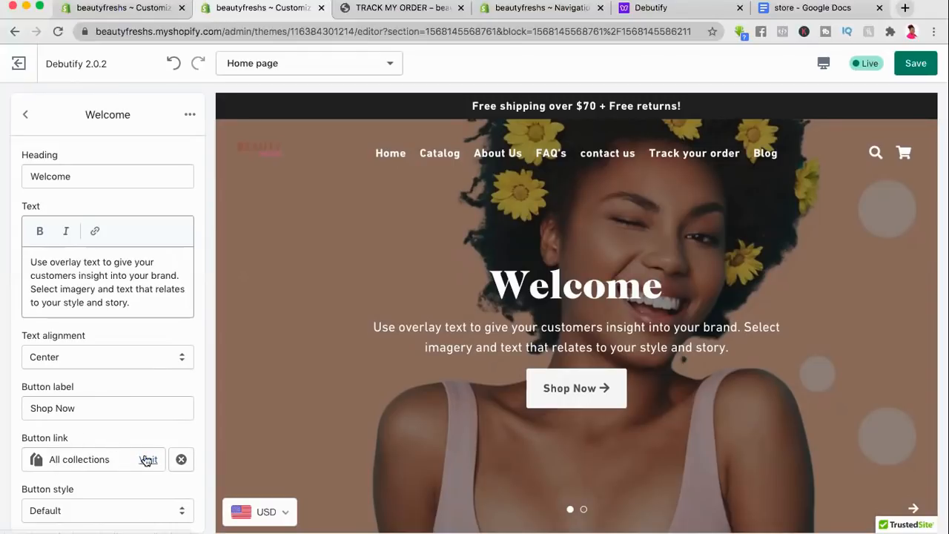
Step: Save the Welcome slide's changes and return to the Slideshow section's settings
{"action": "scroll", "coordinate": [146, 459], "scroll_direction": "up", "scroll_amount": 5}
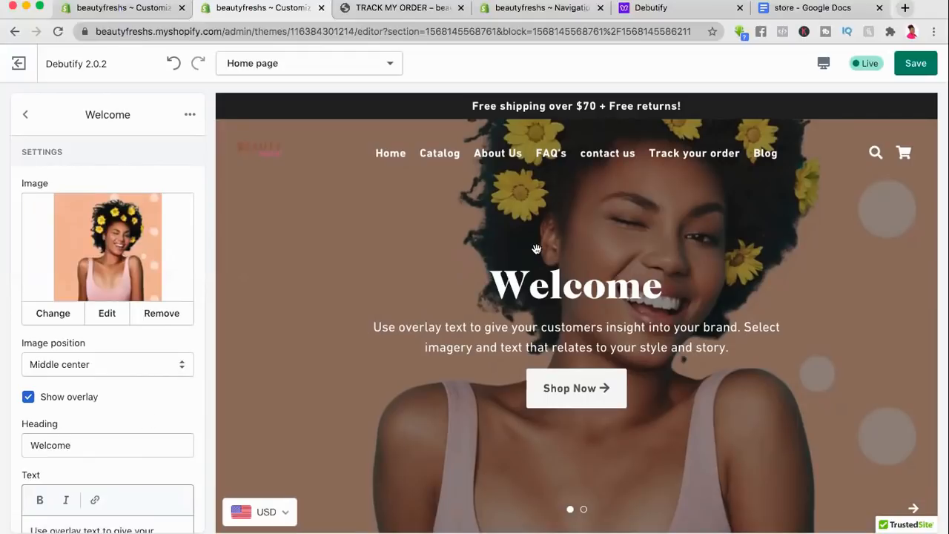
{"action": "left_click", "coordinate": [925, 62]}
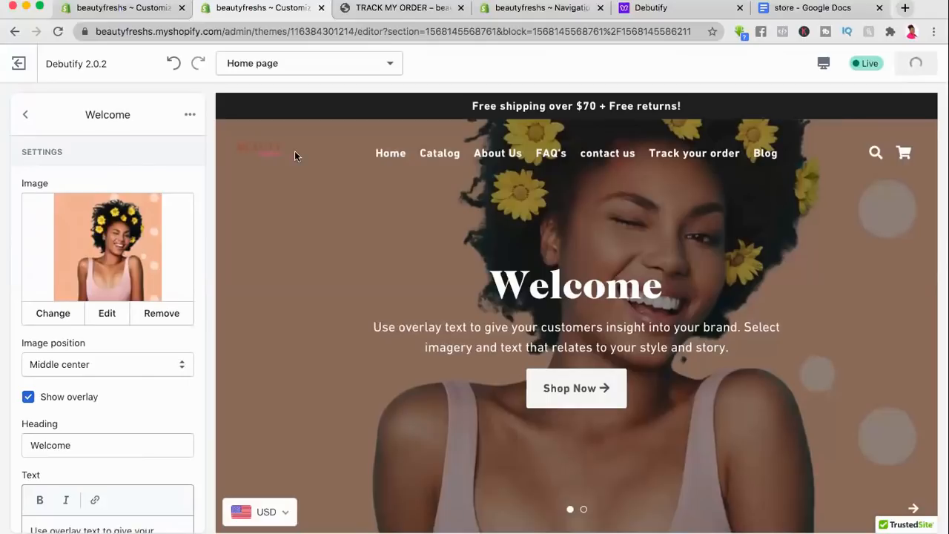
{"action": "left_click", "coordinate": [25, 116]}
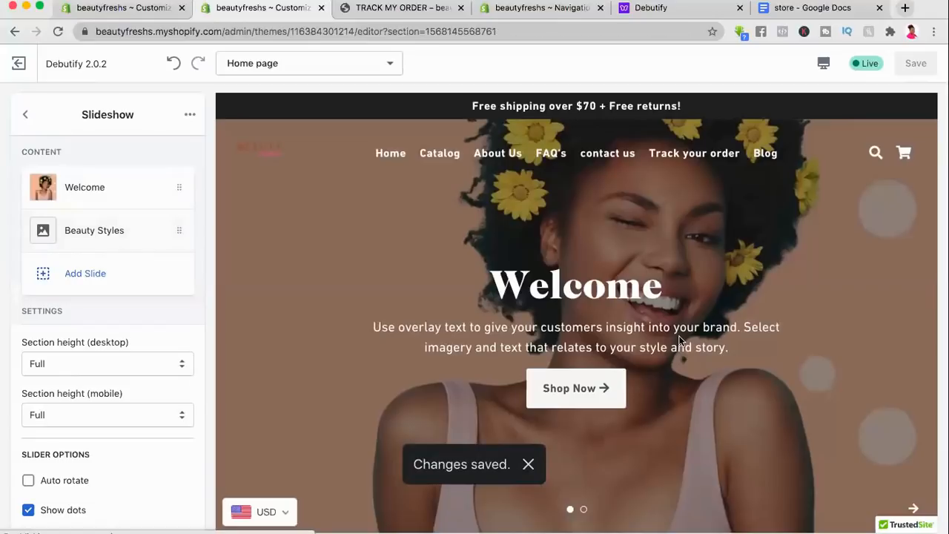
Step: Preview the second slide and set the Beauty Styles slide's image to the library photo of the woman with long dark hair
{"action": "scroll", "coordinate": [522, 339], "scroll_direction": "down", "scroll_amount": 2}
{"action": "scroll", "coordinate": [522, 339], "scroll_direction": "up", "scroll_amount": 2}
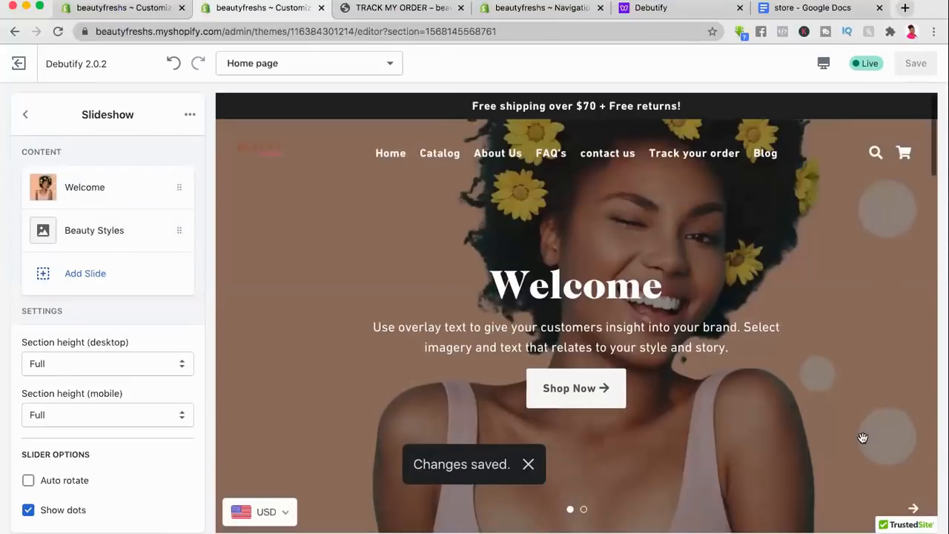
{"action": "scroll", "coordinate": [874, 443], "scroll_direction": "down", "scroll_amount": 2}
{"action": "left_click", "coordinate": [914, 428]}
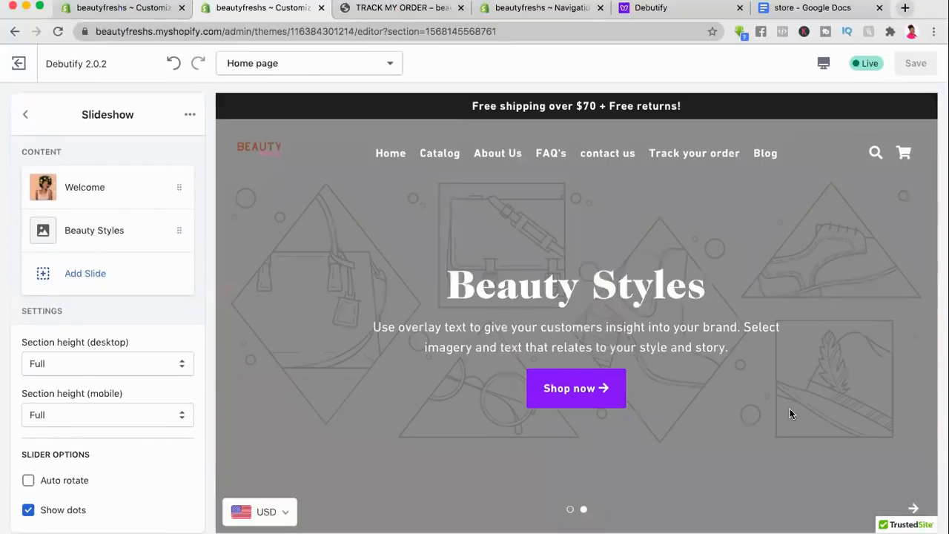
{"action": "scroll", "coordinate": [675, 312], "scroll_direction": "down", "scroll_amount": 2}
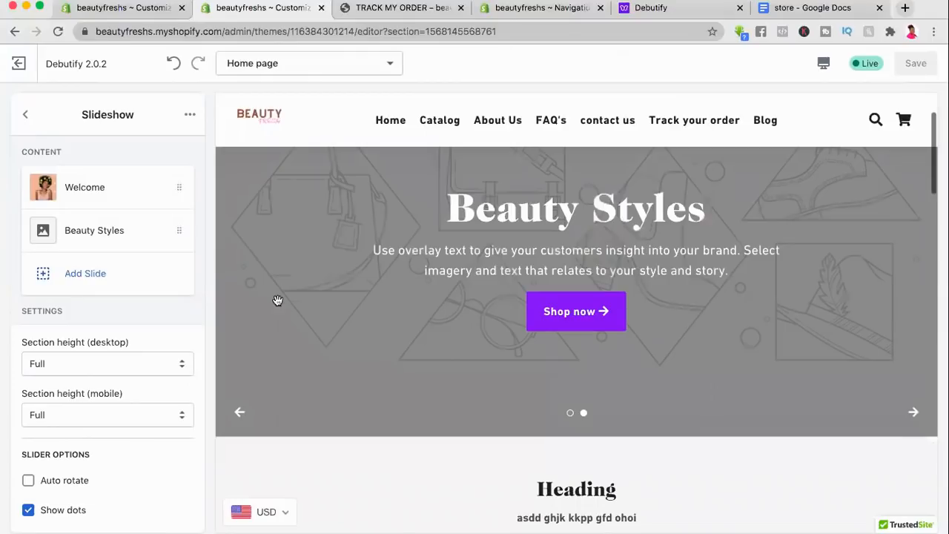
{"action": "left_click", "coordinate": [59, 233]}
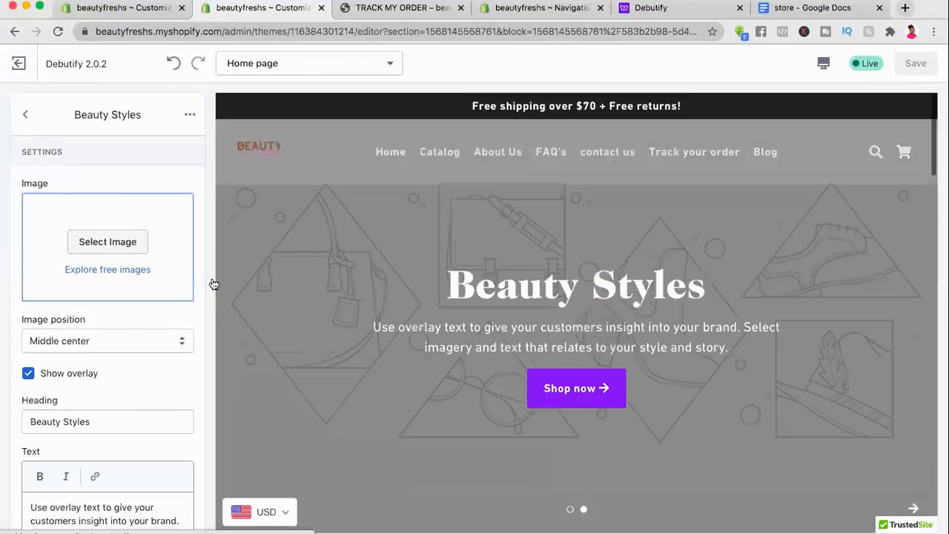
{"action": "left_click", "coordinate": [108, 242]}
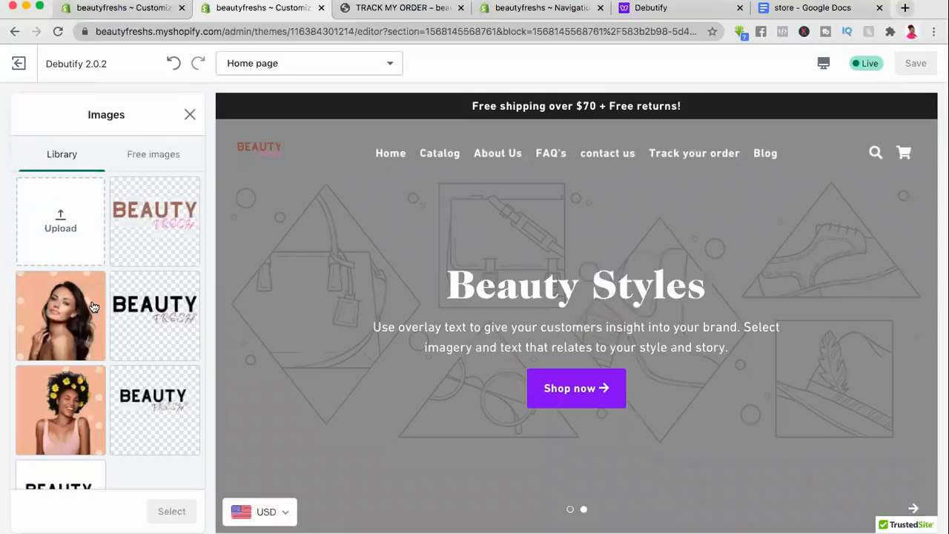
{"action": "left_click", "coordinate": [61, 315]}
{"action": "left_click", "coordinate": [172, 511]}
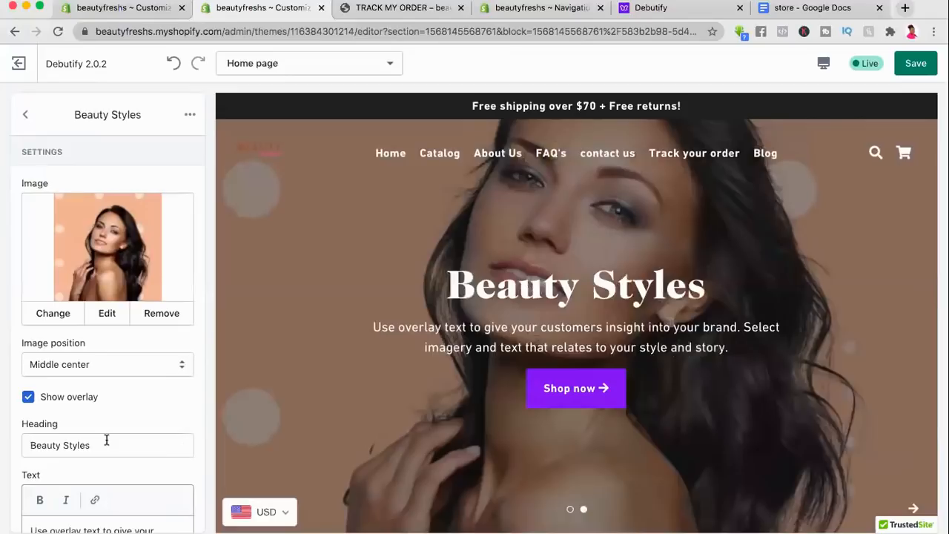
Step: Review the Beauty Styles slide's text, alignment and button settings and save the theme changes
{"action": "scroll", "coordinate": [106, 441], "scroll_direction": "down", "scroll_amount": 4}
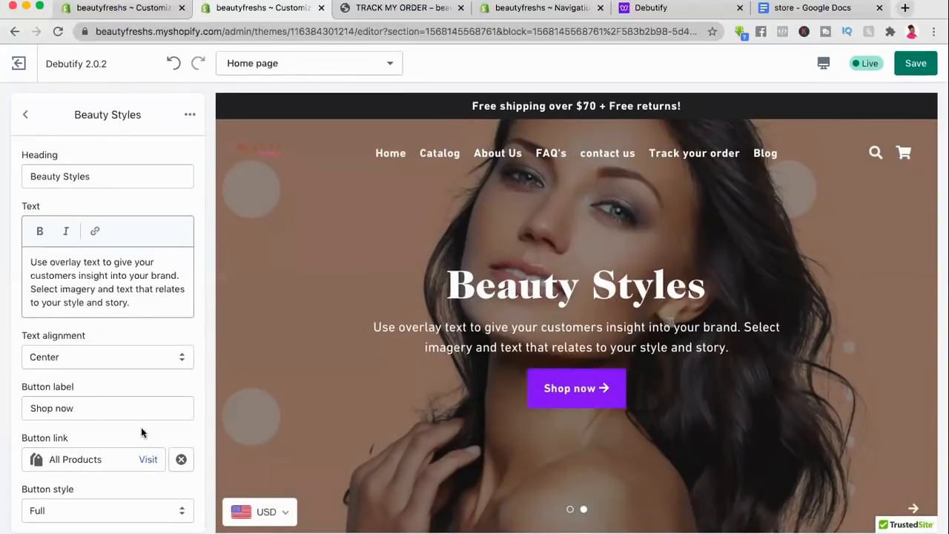
{"action": "scroll", "coordinate": [135, 318], "scroll_direction": "up", "scroll_amount": 5}
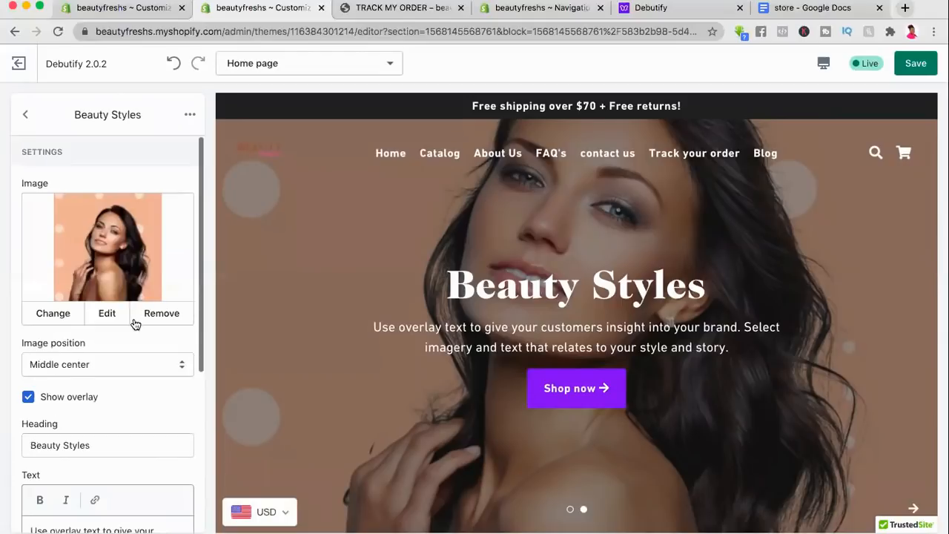
{"action": "scroll", "coordinate": [134, 324], "scroll_direction": "down", "scroll_amount": 5}
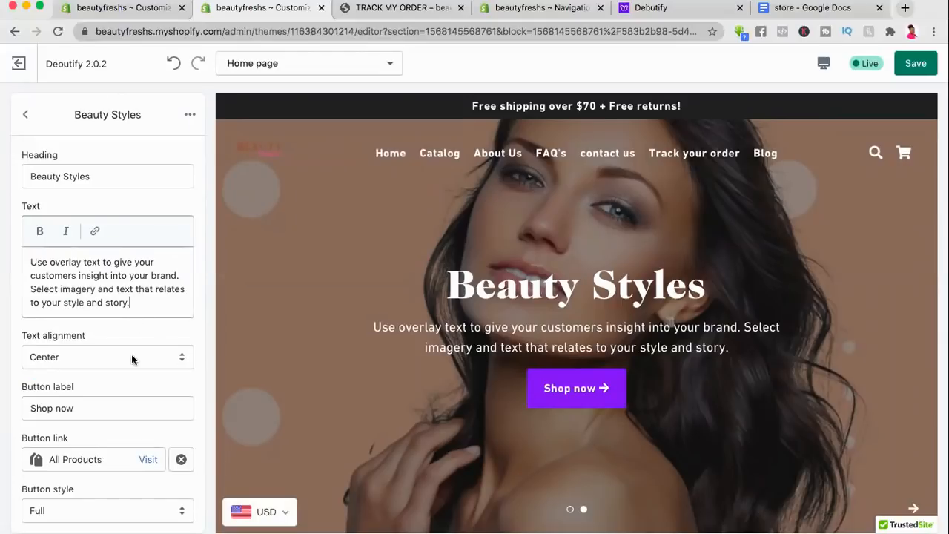
{"action": "scroll", "coordinate": [132, 360], "scroll_direction": "up", "scroll_amount": 3}
{"action": "scroll", "coordinate": [132, 360], "scroll_direction": "up", "scroll_amount": 1}
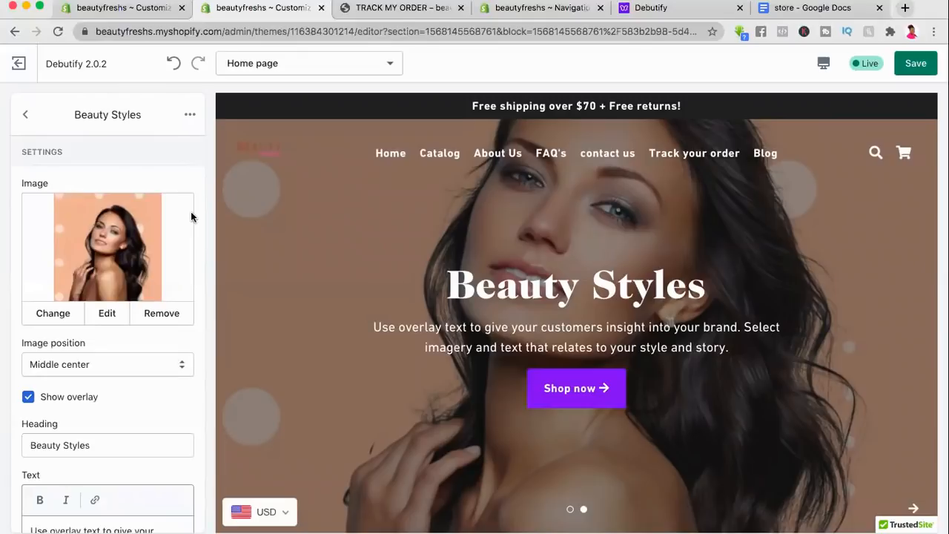
{"action": "left_click", "coordinate": [915, 63]}
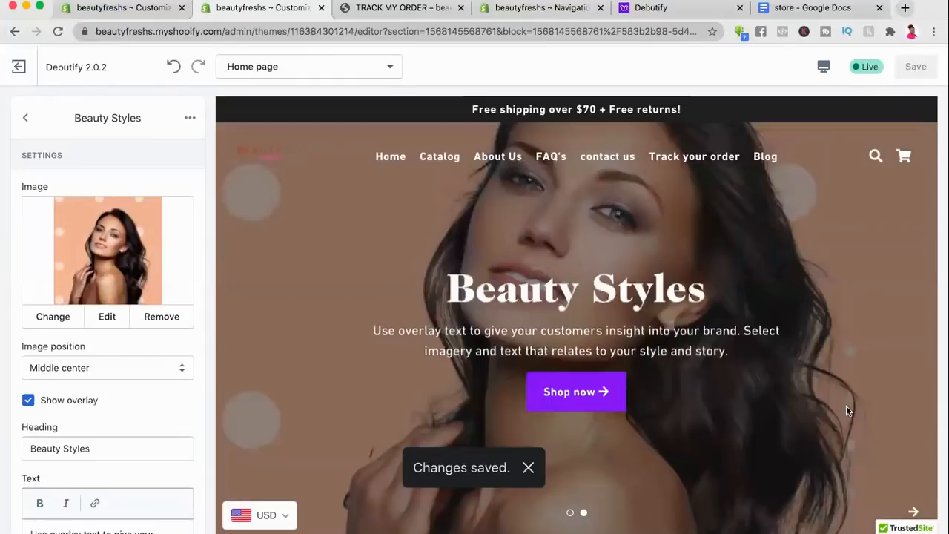
Step: Preview the slideshow's slide change and examine the Slideshow section's height, auto-rotate, dots, arrows and slide timing options
{"action": "left_click", "coordinate": [913, 509]}
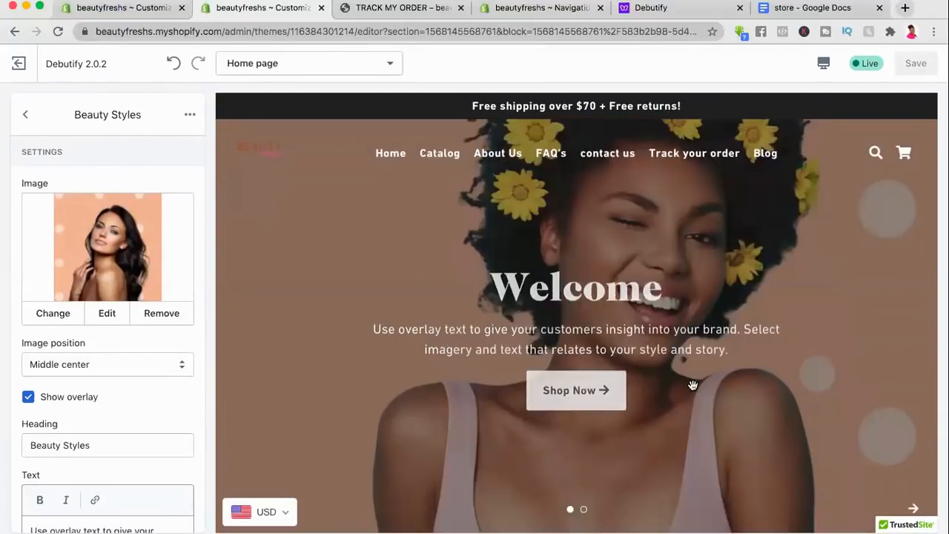
{"action": "left_click", "coordinate": [25, 115]}
{"action": "scroll", "coordinate": [127, 264], "scroll_direction": "down", "scroll_amount": 1}
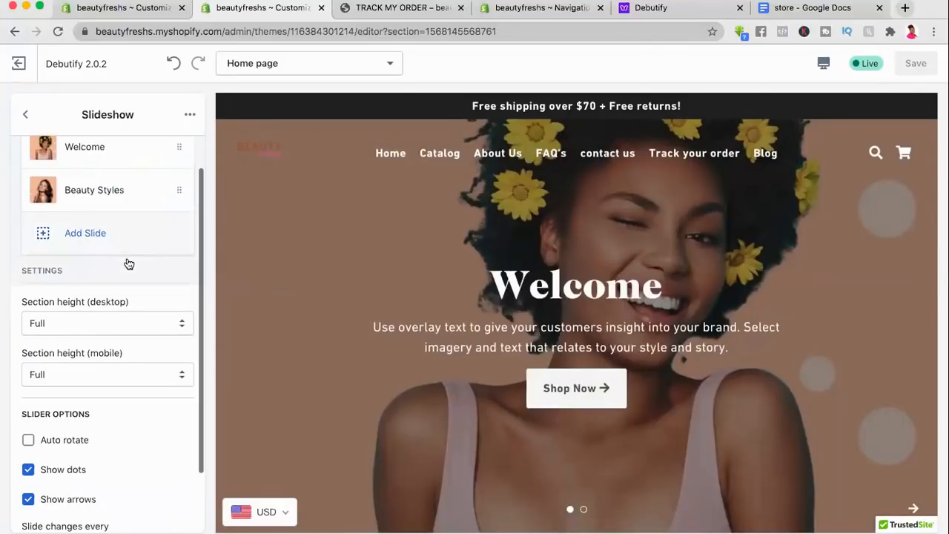
{"action": "scroll", "coordinate": [129, 264], "scroll_direction": "down", "scroll_amount": 2}
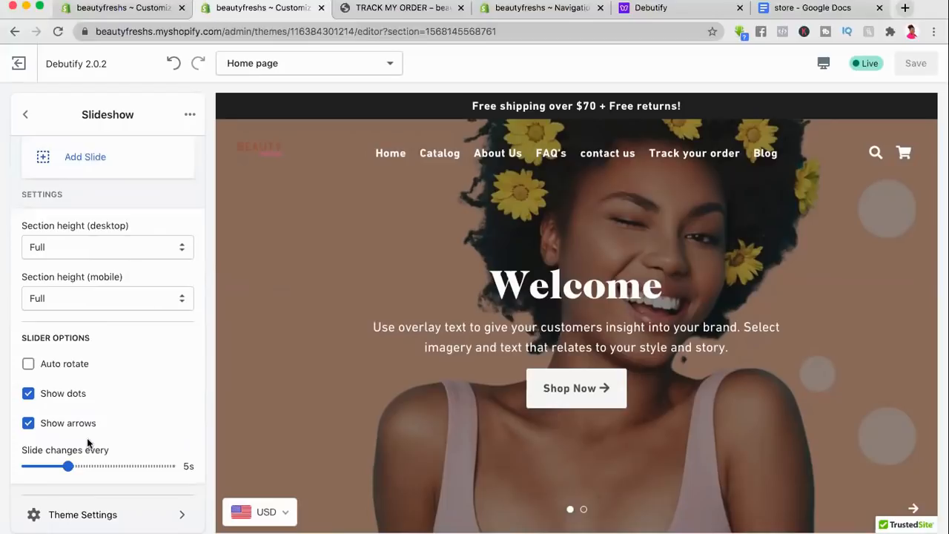
{"action": "mouse_move", "coordinate": [68, 465]}
{"action": "left_mouse_down"}
{"action": "mouse_move", "coordinate": [113, 467]}
{"action": "mouse_move", "coordinate": [57, 464]}
{"action": "mouse_move", "coordinate": [67, 466]}
{"action": "left_mouse_up"}
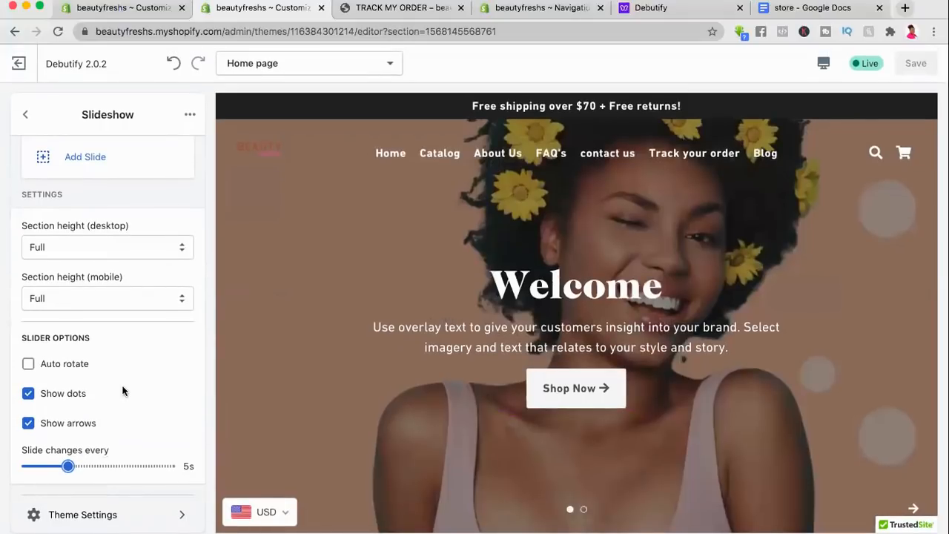
{"action": "scroll", "coordinate": [123, 391], "scroll_direction": "up", "scroll_amount": 2}
{"action": "scroll", "coordinate": [123, 391], "scroll_direction": "up", "scroll_amount": 2}
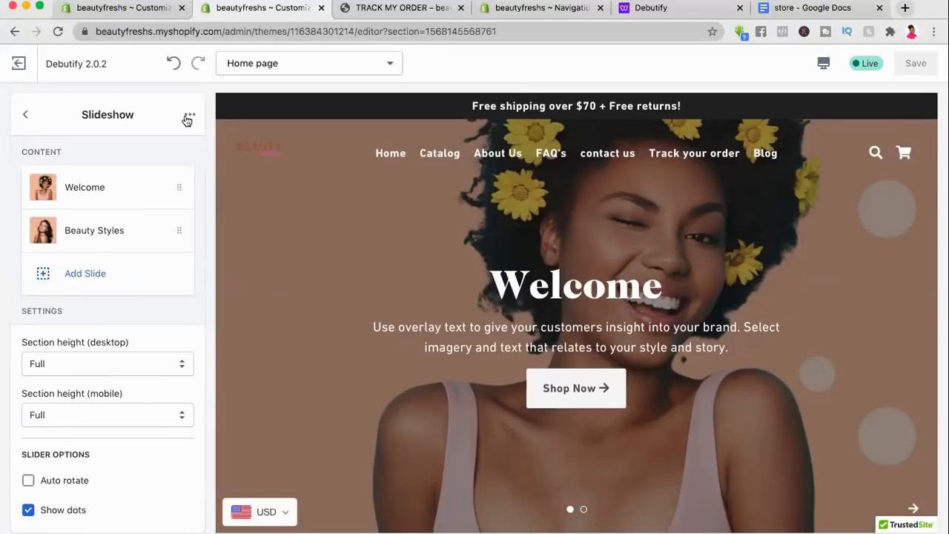
Step: Replace the placeholder text of the home page's Heading section with Beauty Fresh in bold, keeping the background color section style
{"action": "left_click", "coordinate": [23, 116]}
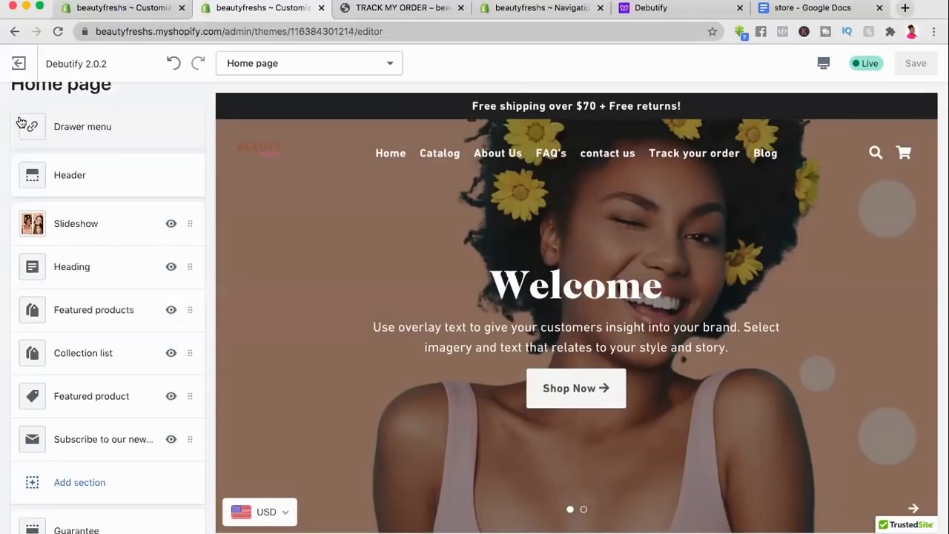
{"action": "left_click", "coordinate": [42, 268]}
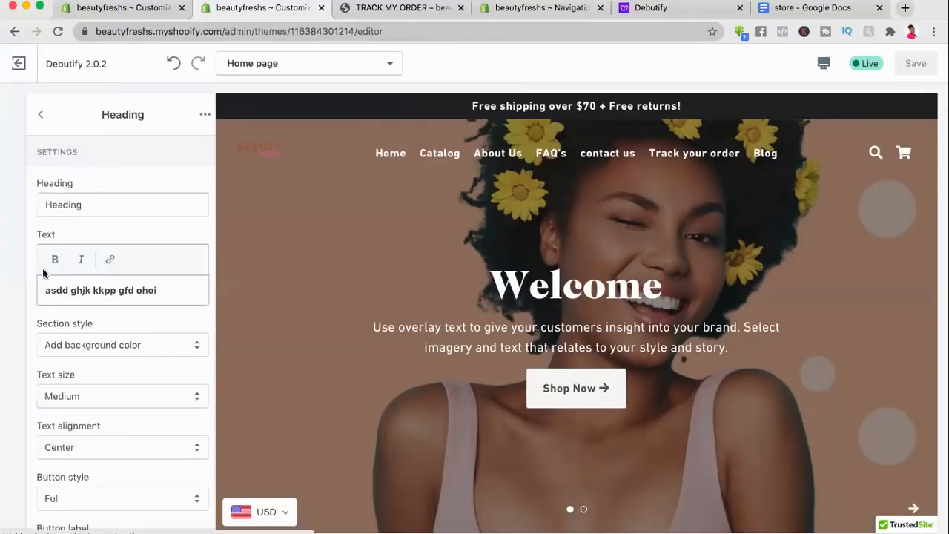
{"action": "left_click", "coordinate": [104, 203]}
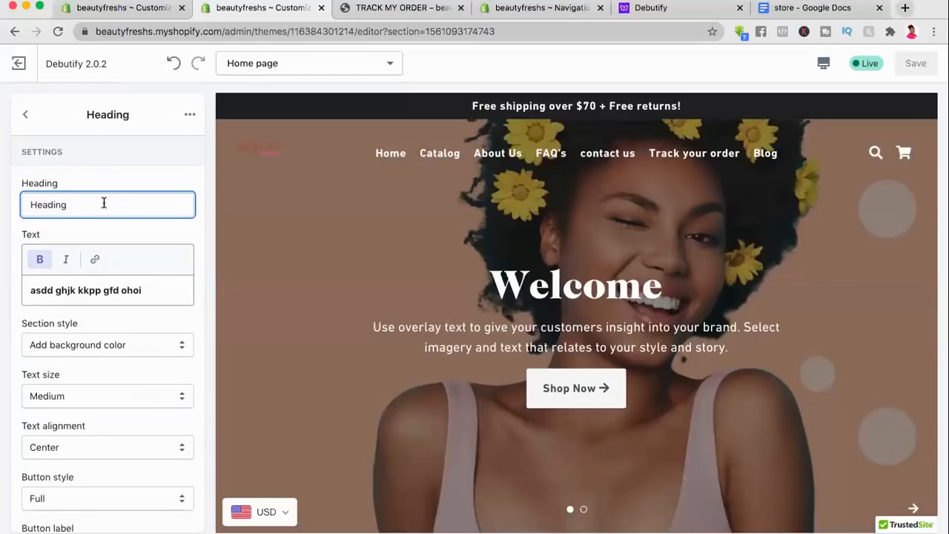
{"action": "scroll", "coordinate": [103, 213], "scroll_direction": "down", "scroll_amount": 1}
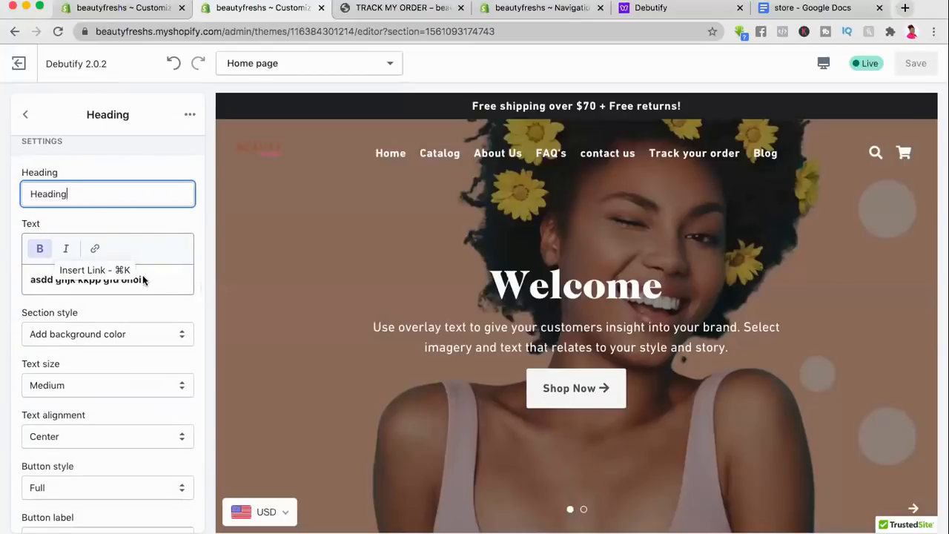
{"action": "left_click", "coordinate": [163, 287]}
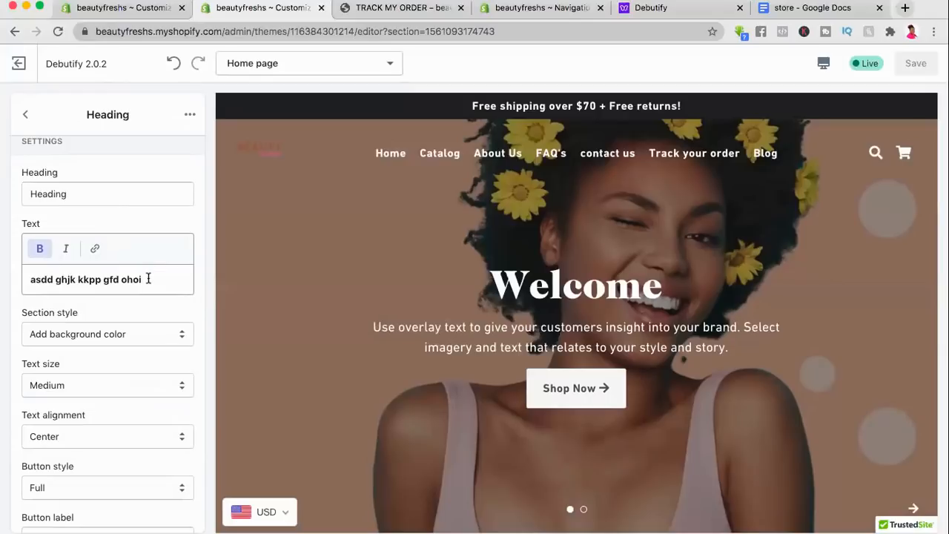
{"action": "triple_click", "coordinate": [30, 279]}
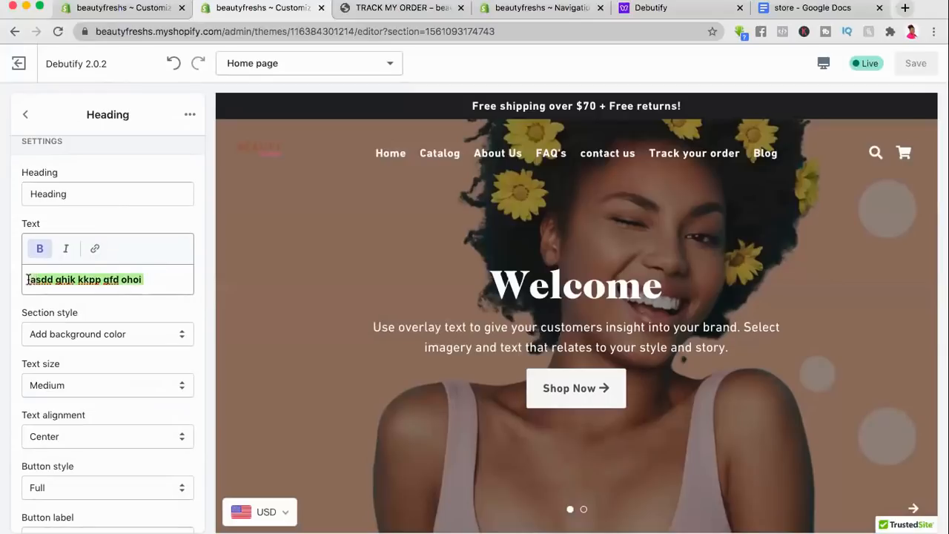
{"action": "type", "text": "Beauty"}
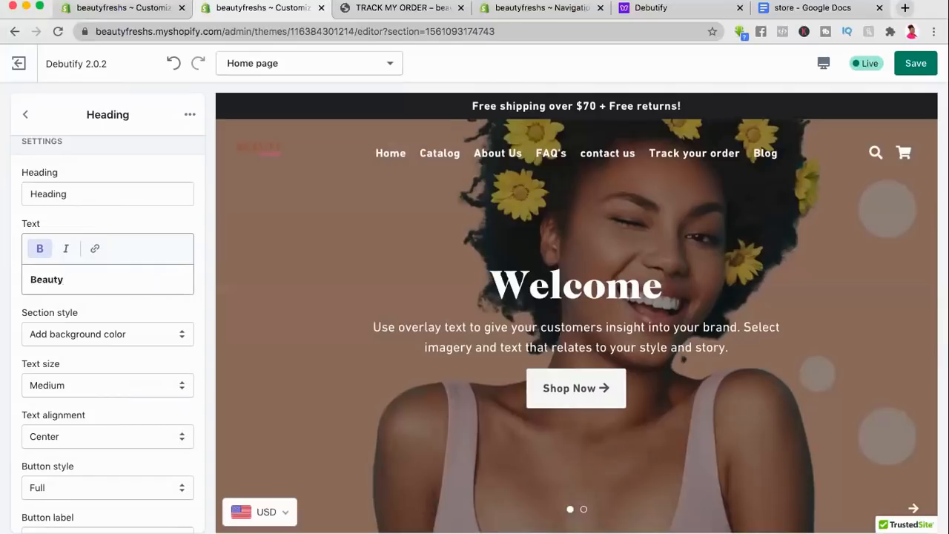
{"action": "type", "text": " Fresh"}
{"action": "left_click", "coordinate": [132, 334]}
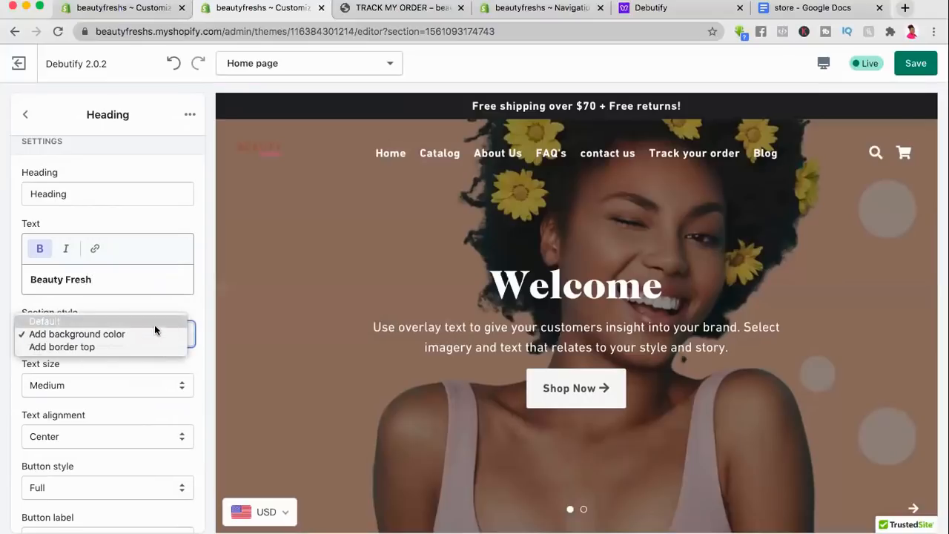
{"action": "left_click", "coordinate": [187, 301]}
Step: Change the Heading section's heading above the featured products to BEAUTY FRESH
{"action": "scroll", "coordinate": [383, 318], "scroll_direction": "down", "scroll_amount": 5}
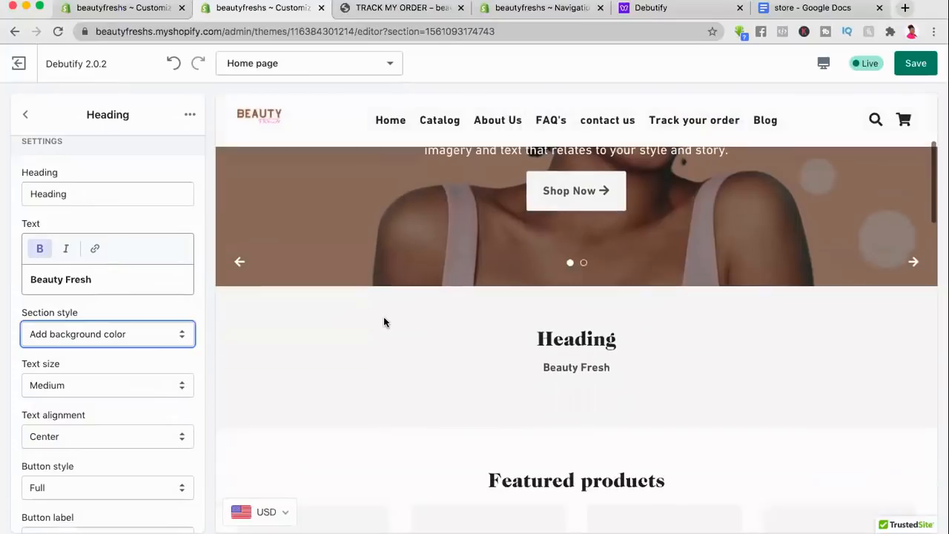
{"action": "scroll", "coordinate": [383, 317], "scroll_direction": "down", "scroll_amount": 2}
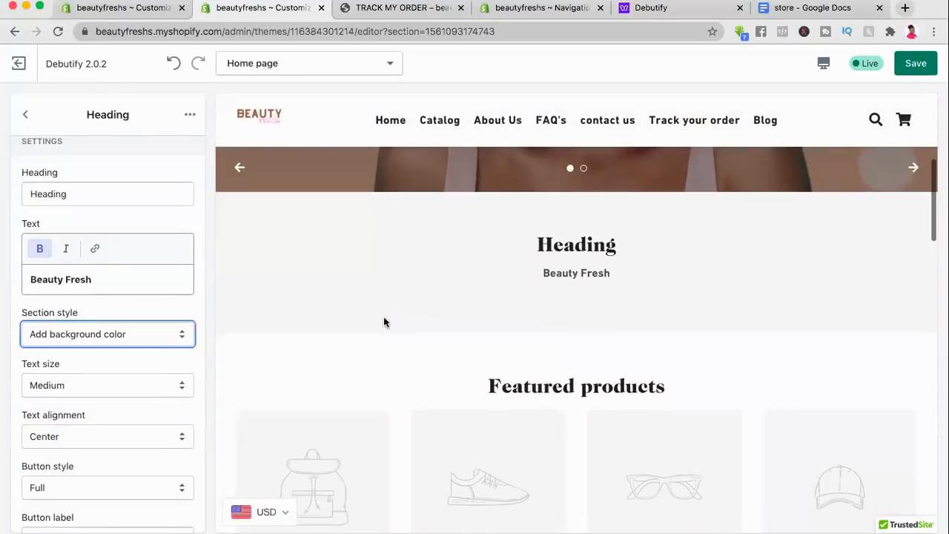
{"action": "scroll", "coordinate": [578, 292], "scroll_direction": "down", "scroll_amount": 1}
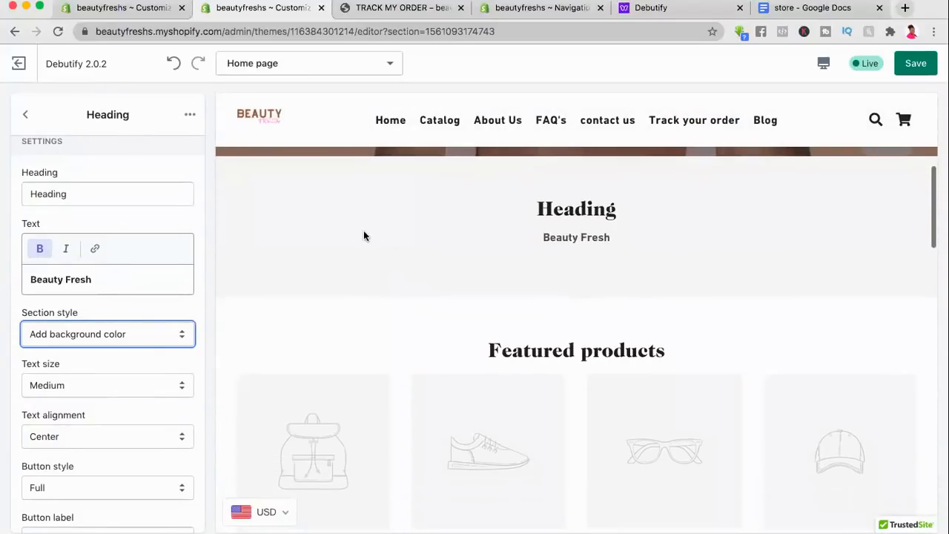
{"action": "left_click", "coordinate": [124, 188]}
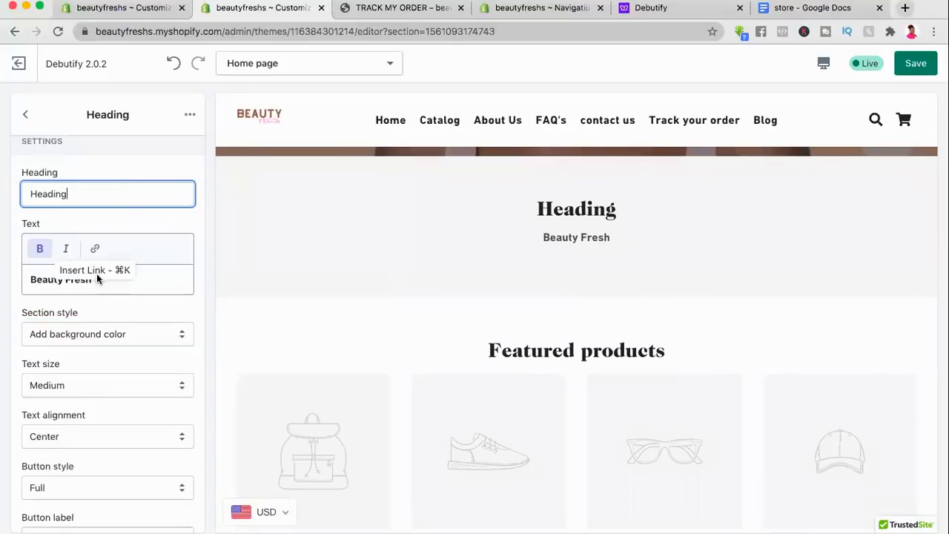
{"action": "left_click_drag", "start_coordinate": [82, 194], "coordinate": [27, 191]}
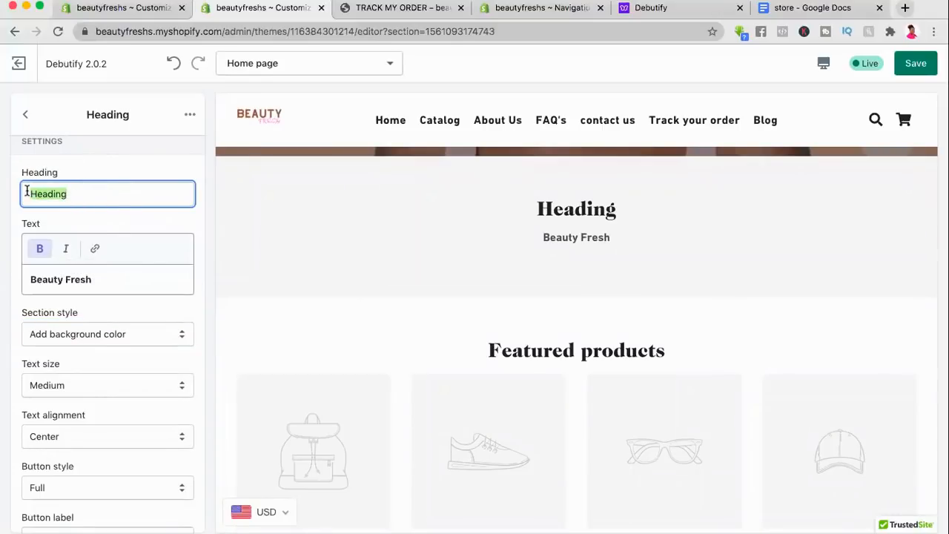
{"action": "type", "text": "BEA"}
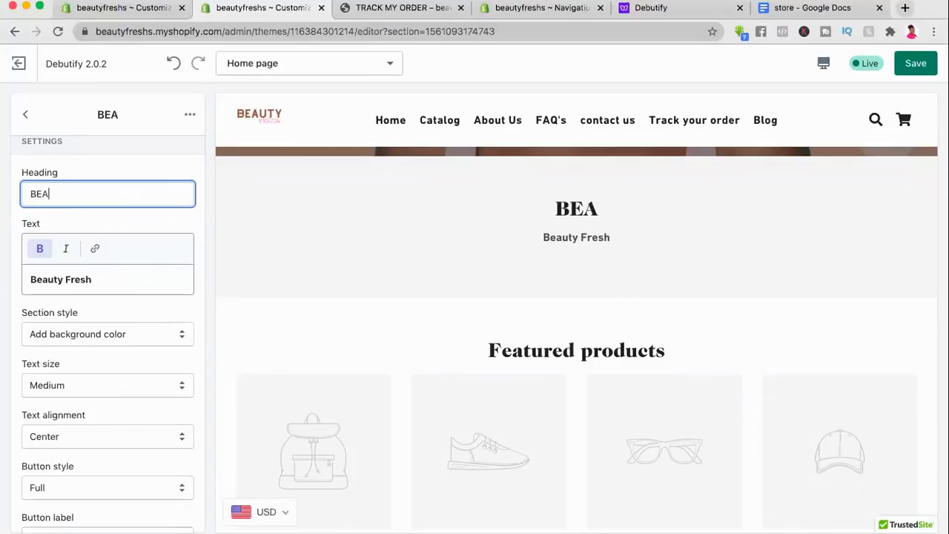
{"action": "type", "text": "UTY F"}
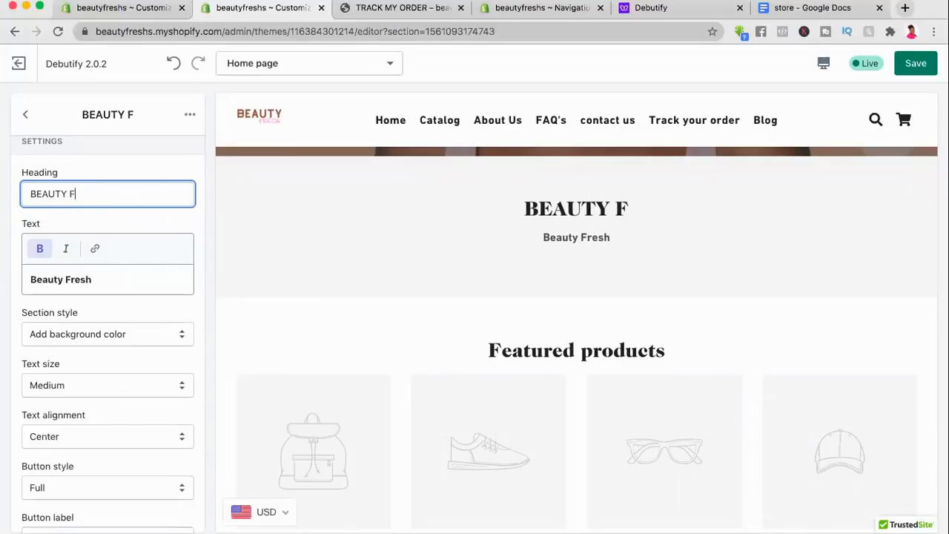
{"action": "type", "text": "RESH"}
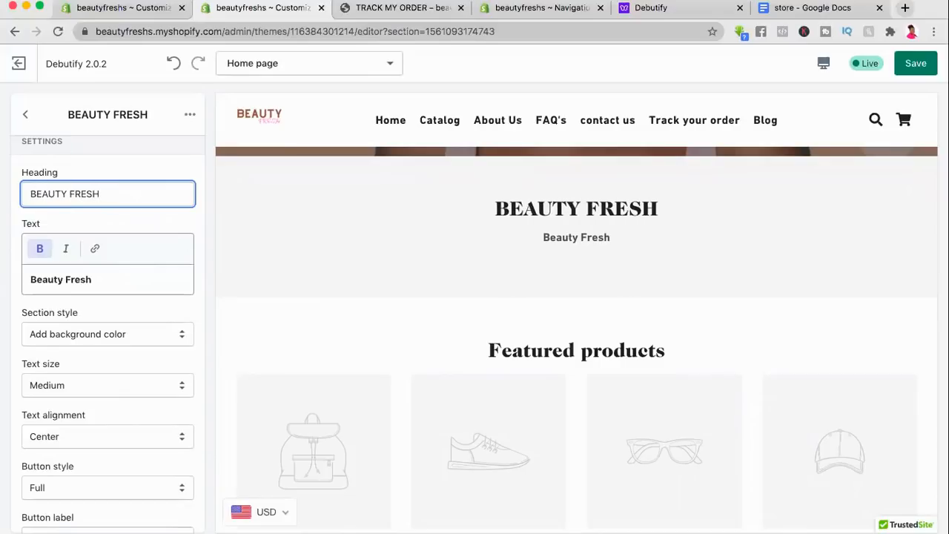
Step: Replace the text under the BEAUTY FRESH heading with YOUR STORE FOR ALL YOUR NEEDS in bold
{"action": "left_click_drag", "start_coordinate": [96, 278], "coordinate": [30, 276]}
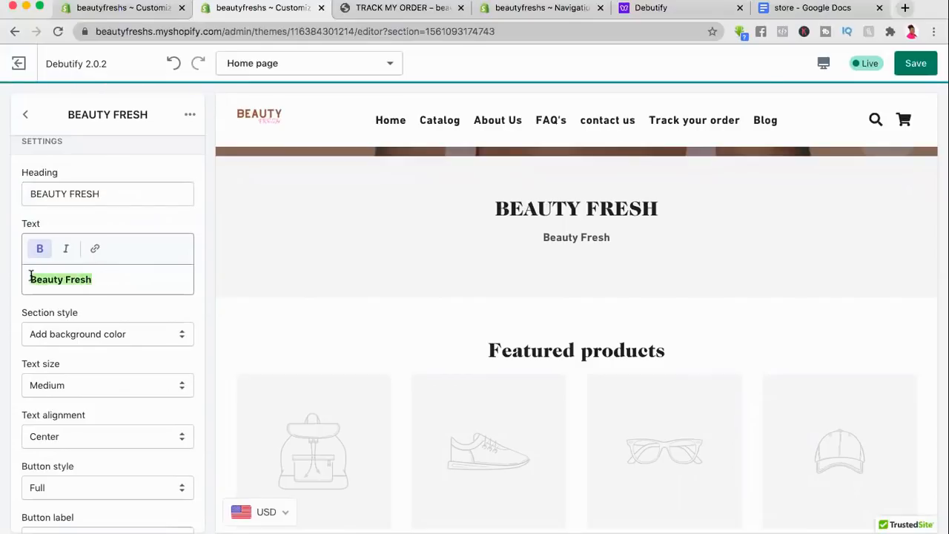
{"action": "type", "text": "yO"}
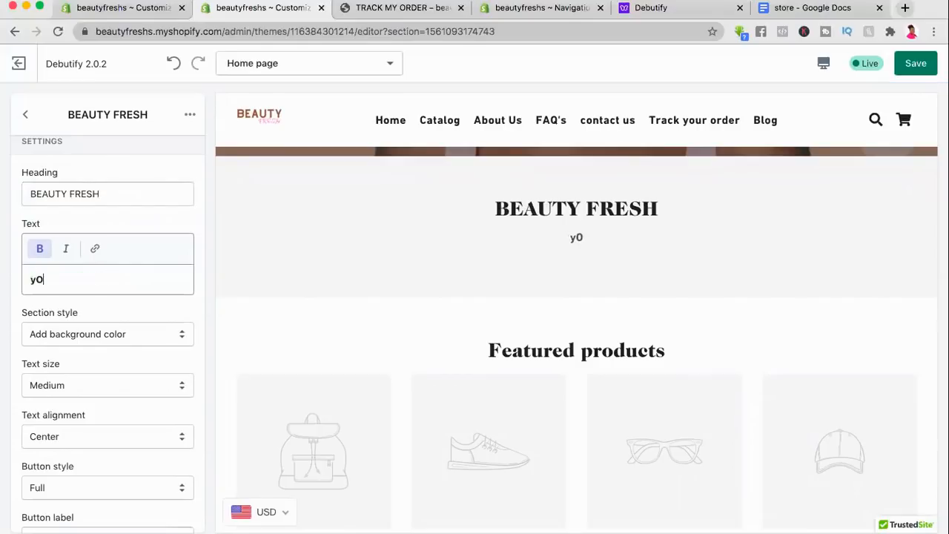
{"action": "type", "text": "UR STORE"}
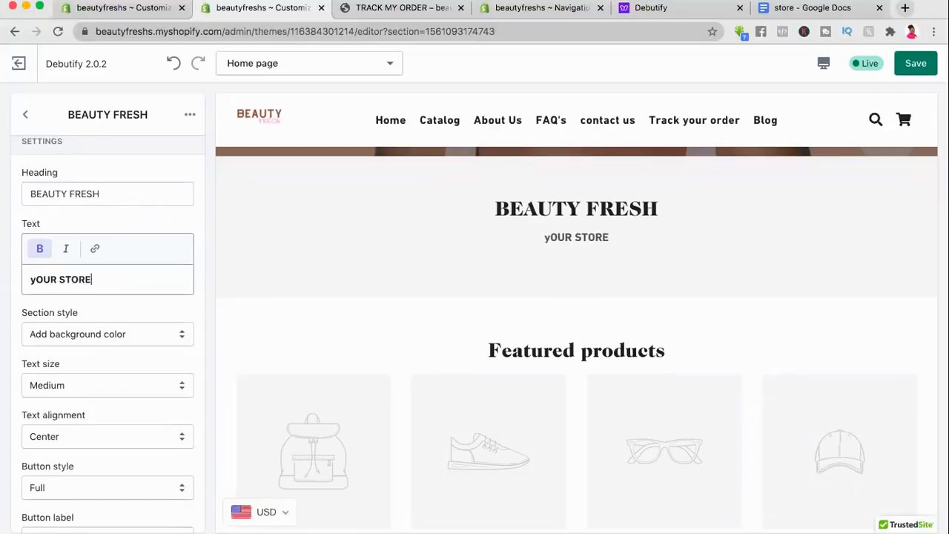
{"action": "type", "text": "FOR ALL YOUR"}
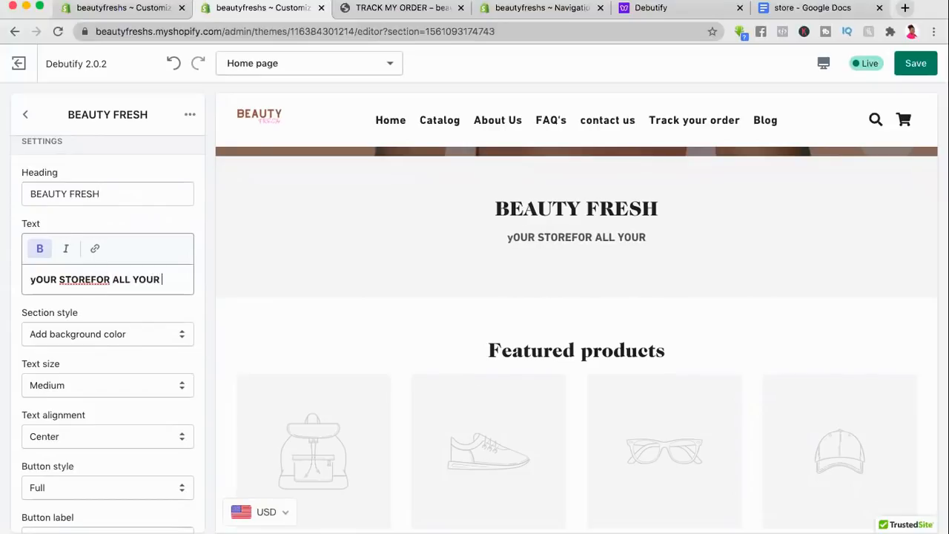
{"action": "key", "text": "BackSpace"}
{"action": "type", "text": "NEEDS"}
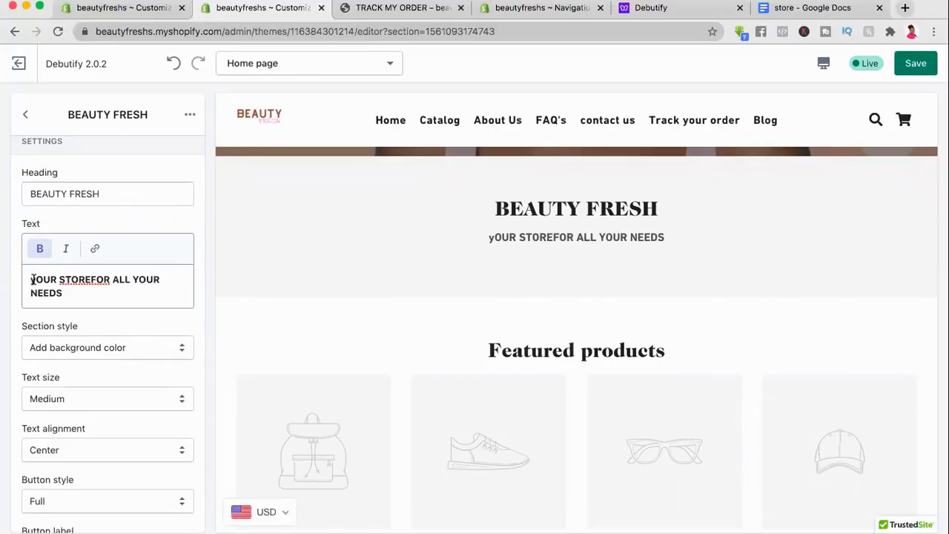
{"action": "left_click", "coordinate": [32, 280]}
{"action": "key", "text": "Delete"}
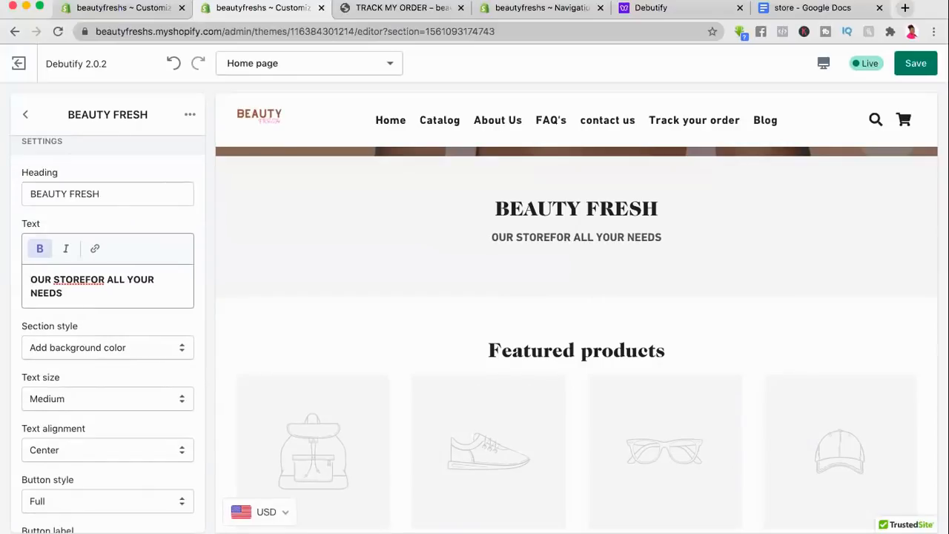
{"action": "type", "text": "Y"}
{"action": "left_click", "coordinate": [90, 276]}
Step: Check the BEAUTY FRESH section in the preview and its remaining settings, and save the theme changes
{"action": "scroll", "coordinate": [367, 305], "scroll_direction": "down", "scroll_amount": 1}
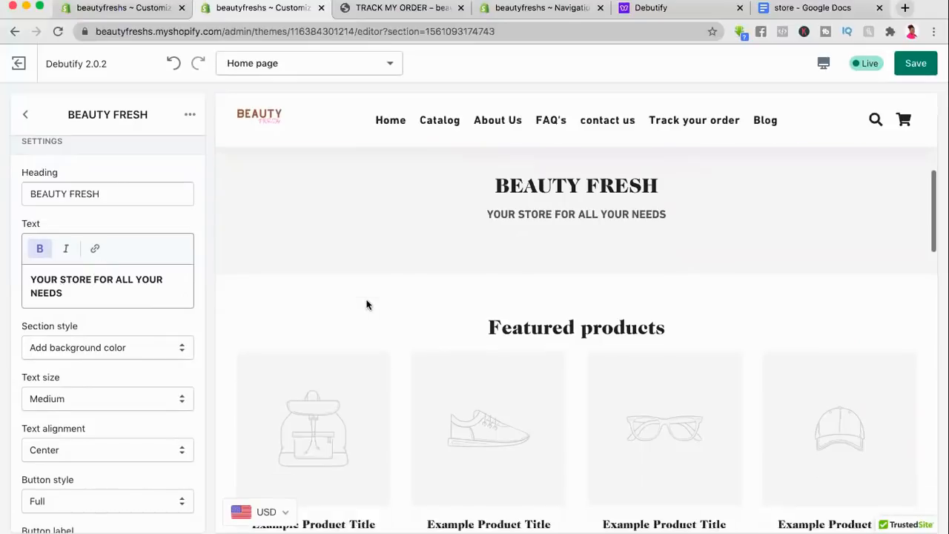
{"action": "scroll", "coordinate": [366, 304], "scroll_direction": "down", "scroll_amount": 1}
{"action": "scroll", "coordinate": [553, 178], "scroll_direction": "up", "scroll_amount": 2}
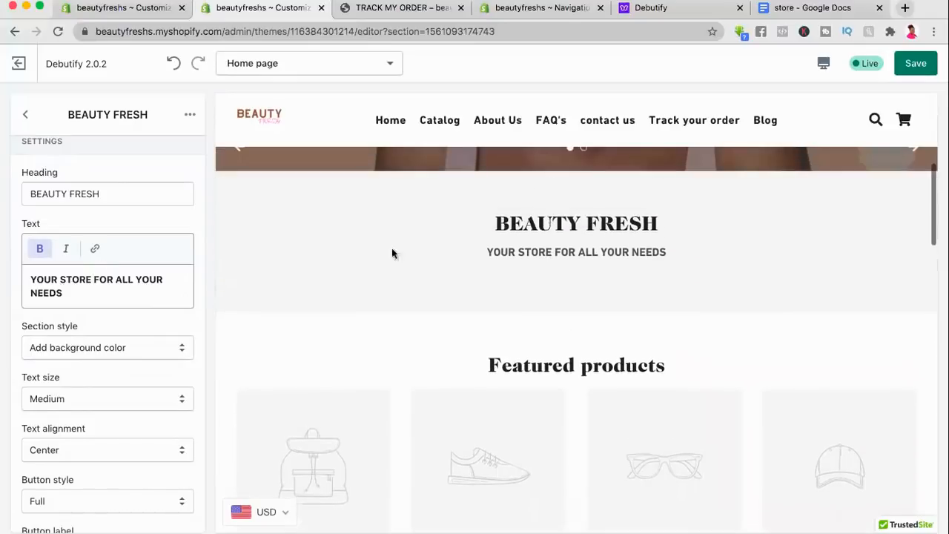
{"action": "scroll", "coordinate": [153, 403], "scroll_direction": "down", "scroll_amount": 2}
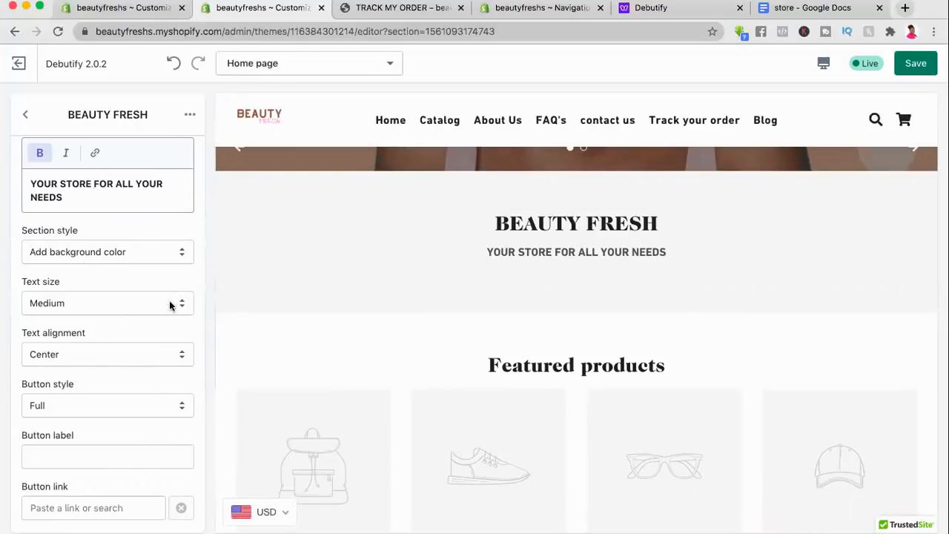
{"action": "left_click", "coordinate": [924, 63]}
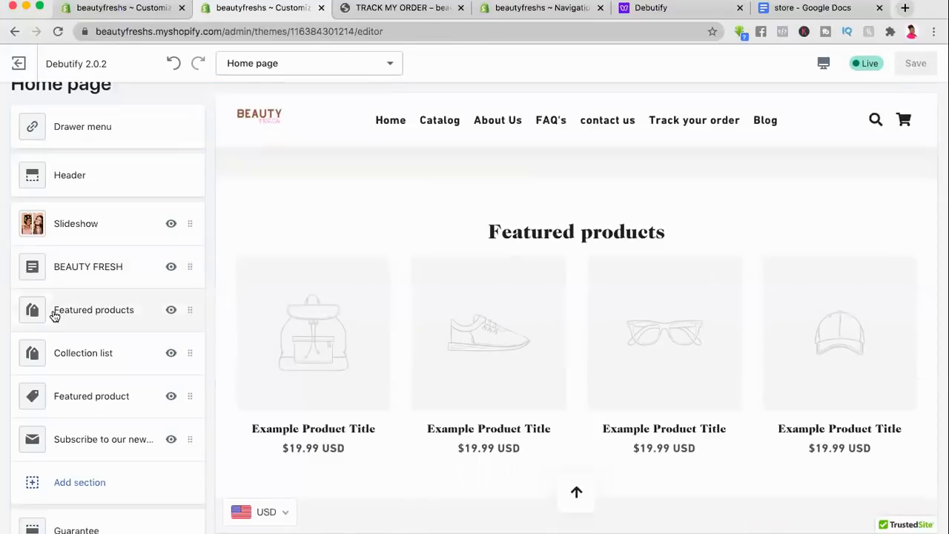
Step: Assign the lashes collection to the home page's Featured products section
{"action": "left_click", "coordinate": [52, 313]}
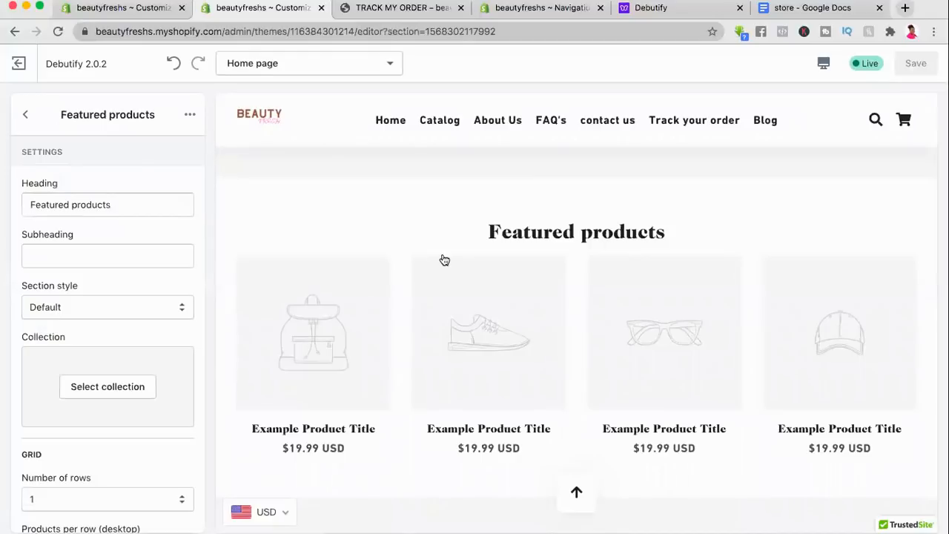
{"action": "scroll", "coordinate": [556, 299], "scroll_direction": "up", "scroll_amount": 5}
{"action": "scroll", "coordinate": [557, 299], "scroll_direction": "down", "scroll_amount": 4}
{"action": "scroll", "coordinate": [556, 300], "scroll_direction": "down", "scroll_amount": 2}
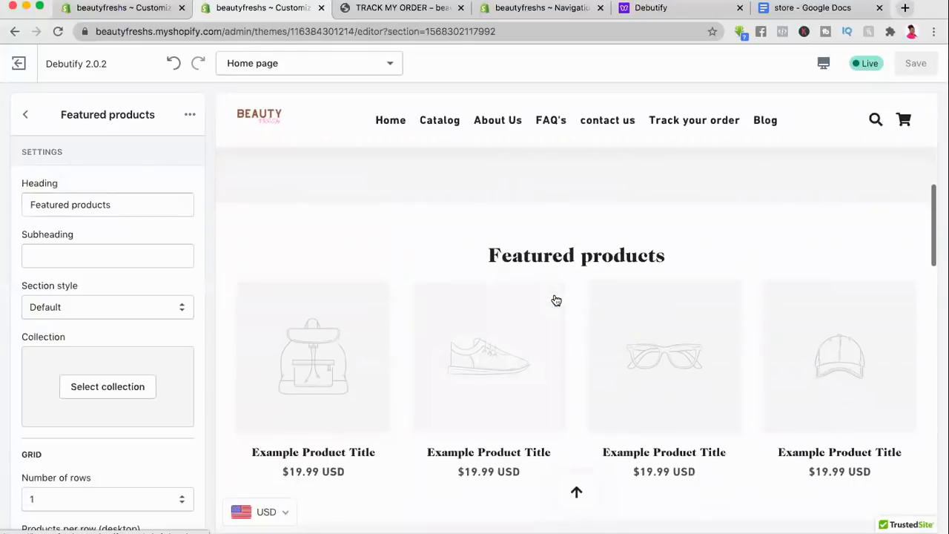
{"action": "scroll", "coordinate": [557, 300], "scroll_direction": "down", "scroll_amount": 1}
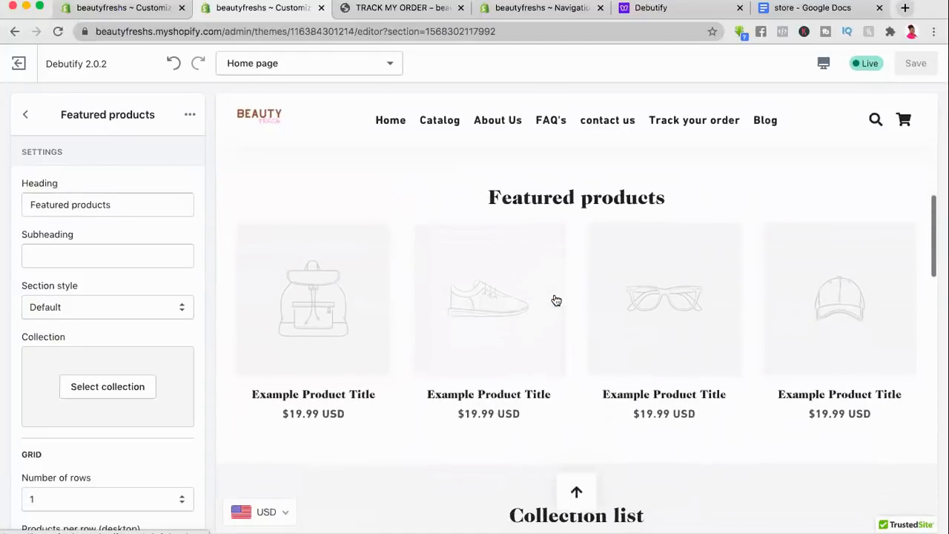
{"action": "scroll", "coordinate": [400, 347], "scroll_direction": "down", "scroll_amount": 2}
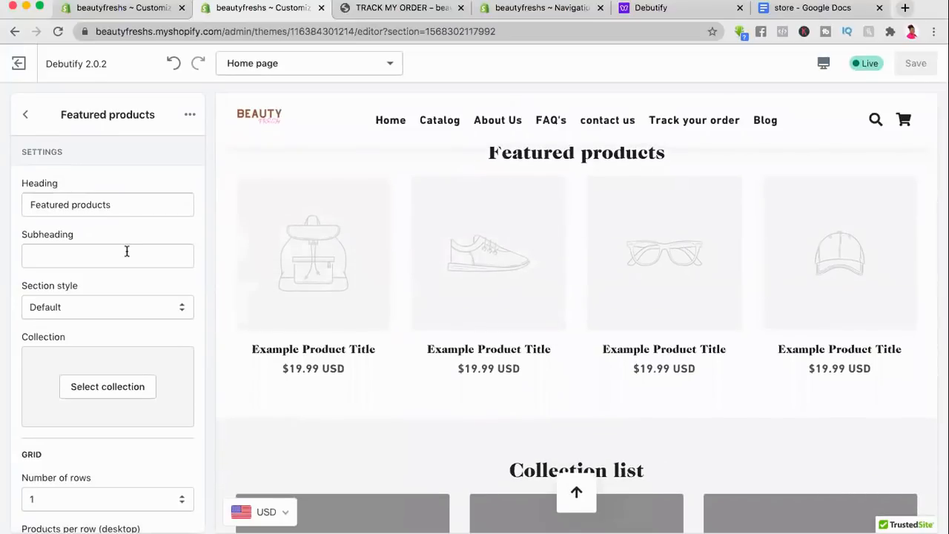
{"action": "scroll", "coordinate": [165, 314], "scroll_direction": "down", "scroll_amount": 2}
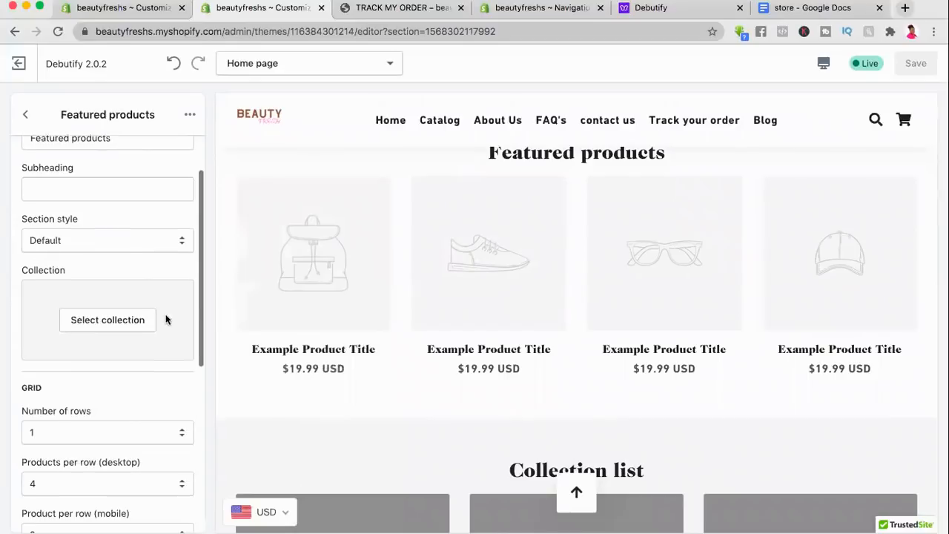
{"action": "left_click", "coordinate": [119, 320]}
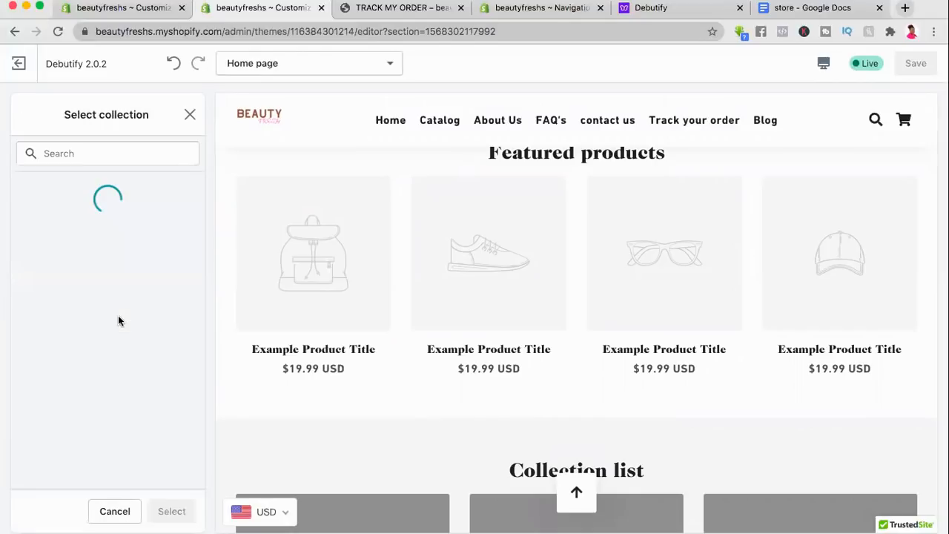
{"action": "left_click", "coordinate": [78, 278]}
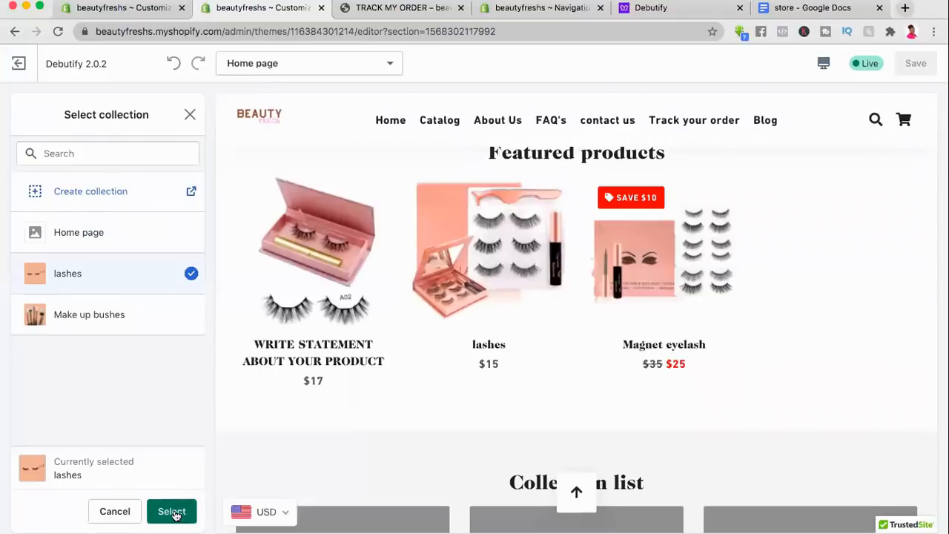
{"action": "left_click", "coordinate": [172, 512]}
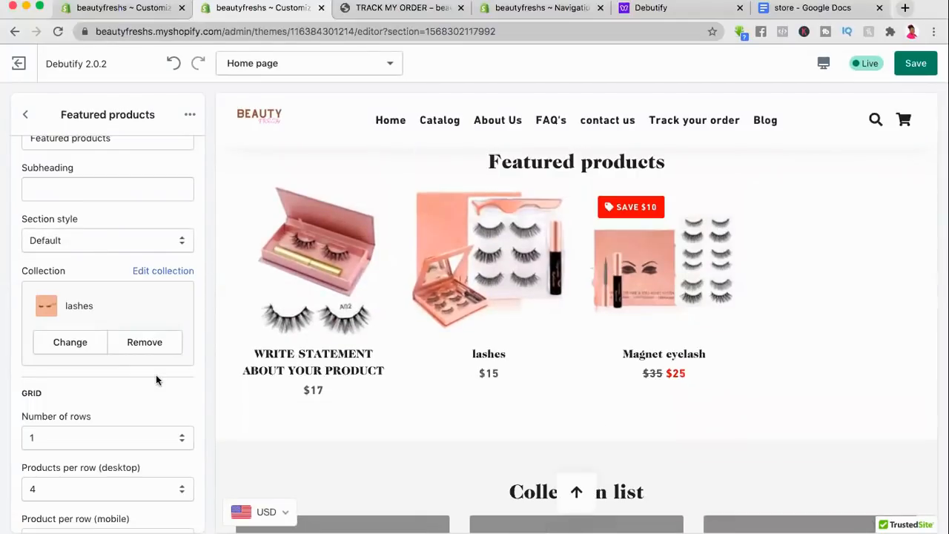
Step: Review the Featured products grid settings, and open the lashes collection for editing to examine its conditions and products
{"action": "scroll", "coordinate": [156, 380], "scroll_direction": "down", "scroll_amount": 2}
{"action": "scroll", "coordinate": [156, 377], "scroll_direction": "down", "scroll_amount": 1}
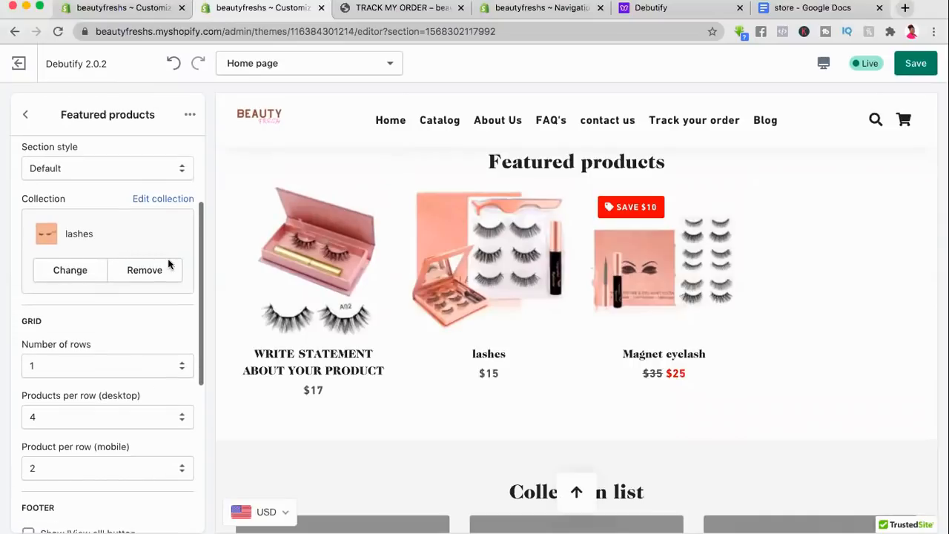
{"action": "scroll", "coordinate": [169, 222], "scroll_direction": "down", "scroll_amount": 1}
{"action": "left_click", "coordinate": [168, 181]}
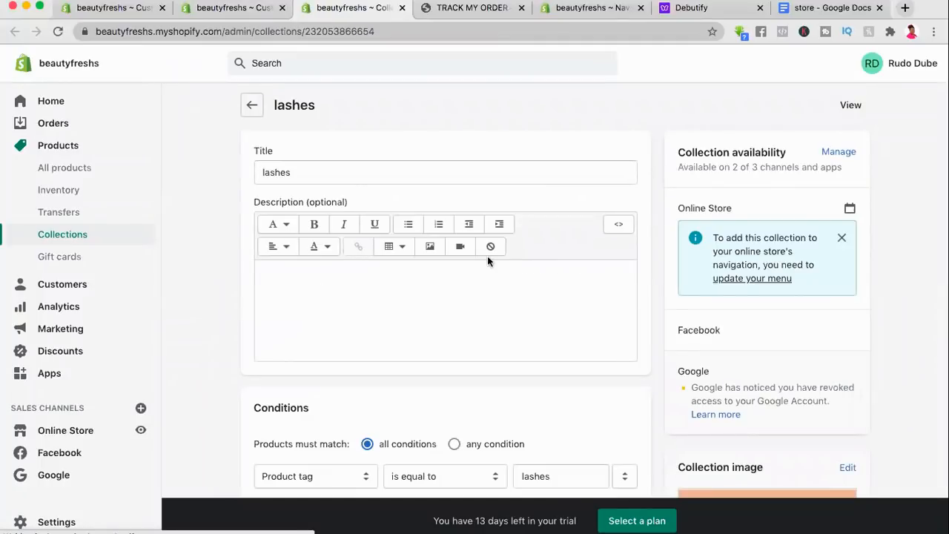
{"action": "scroll", "coordinate": [488, 256], "scroll_direction": "down", "scroll_amount": 10}
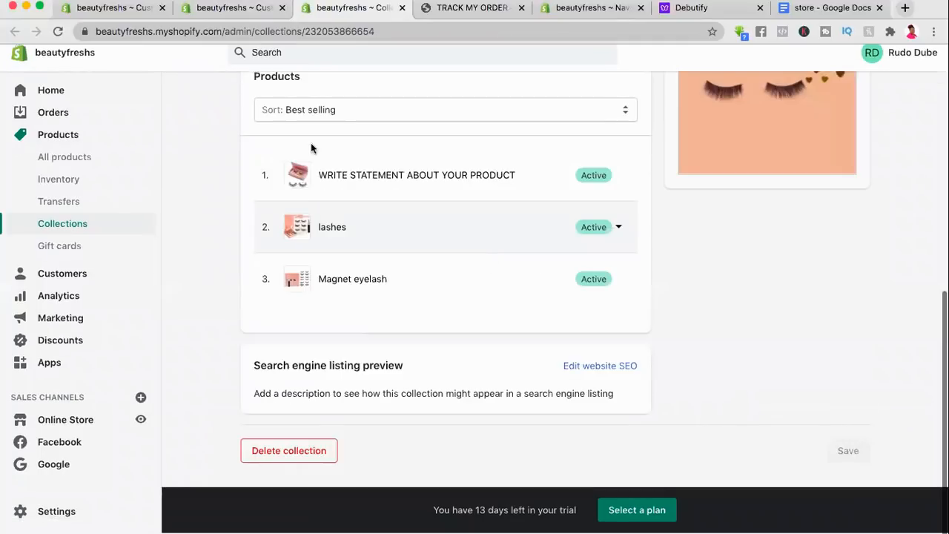
{"action": "scroll", "coordinate": [311, 147], "scroll_direction": "up", "scroll_amount": 10}
Step: Start creating a new collection from the collections list and title it Poweder, leaving the description empty
{"action": "left_click", "coordinate": [252, 106]}
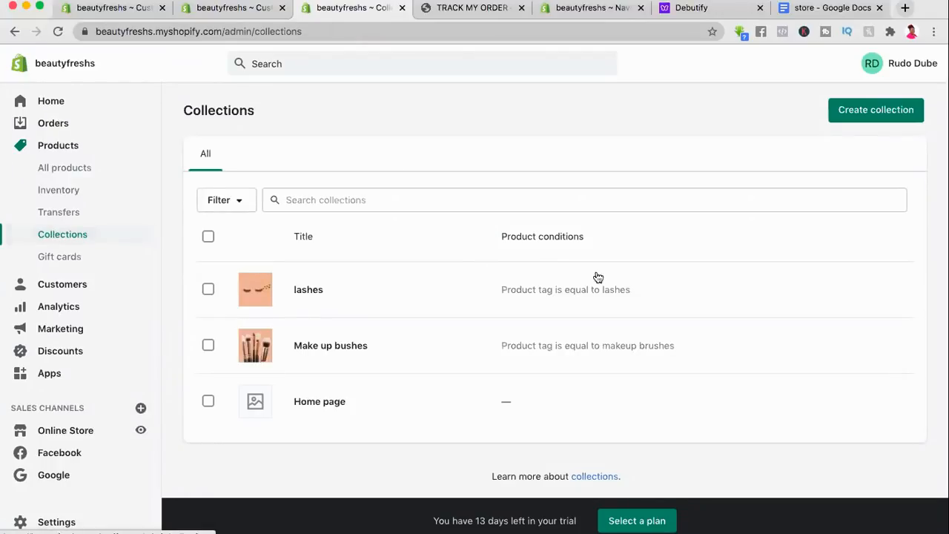
{"action": "left_click", "coordinate": [897, 113]}
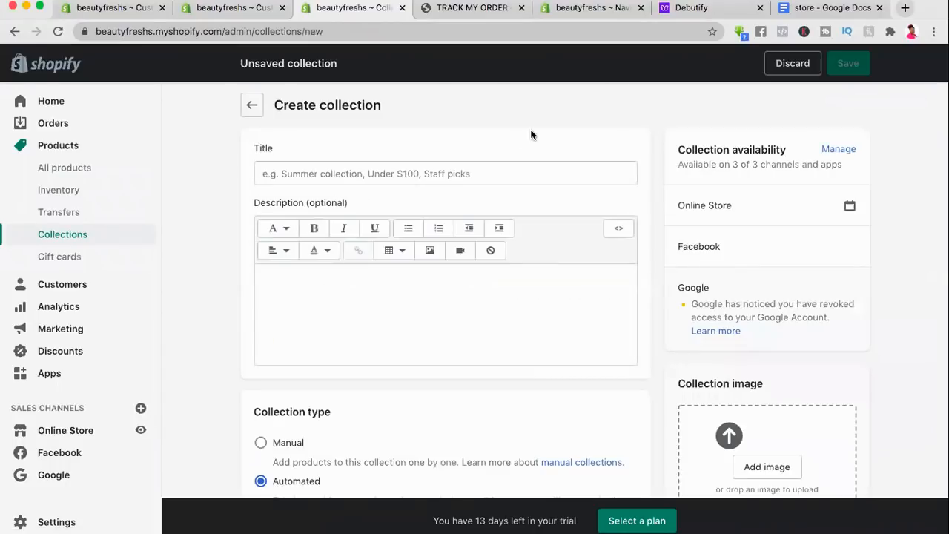
{"action": "left_click", "coordinate": [465, 174]}
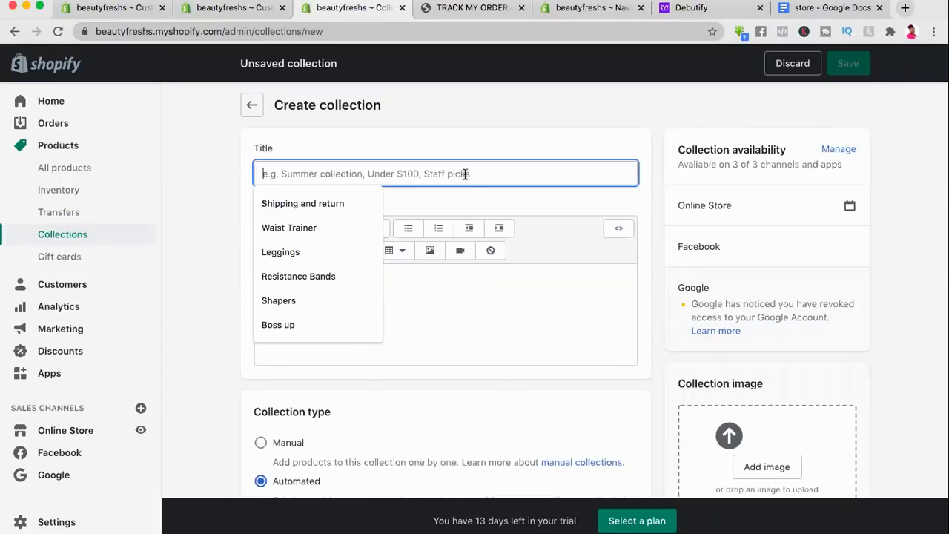
{"action": "type", "text": "Pow"}
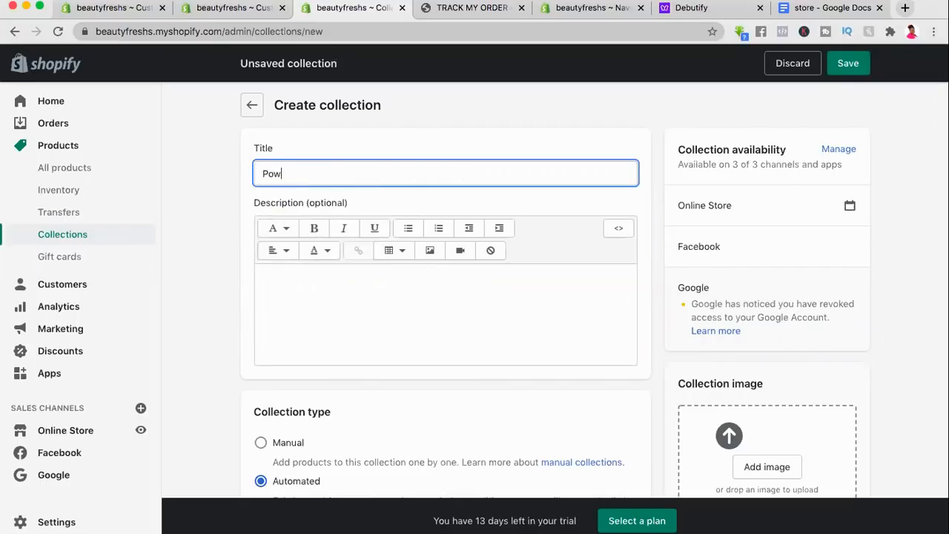
{"action": "type", "text": "eder"}
{"action": "left_click", "coordinate": [497, 300]}
Step: Keep the new collection automated and set its condition to product tag is equal to powder
{"action": "scroll", "coordinate": [497, 300], "scroll_direction": "down", "scroll_amount": 3}
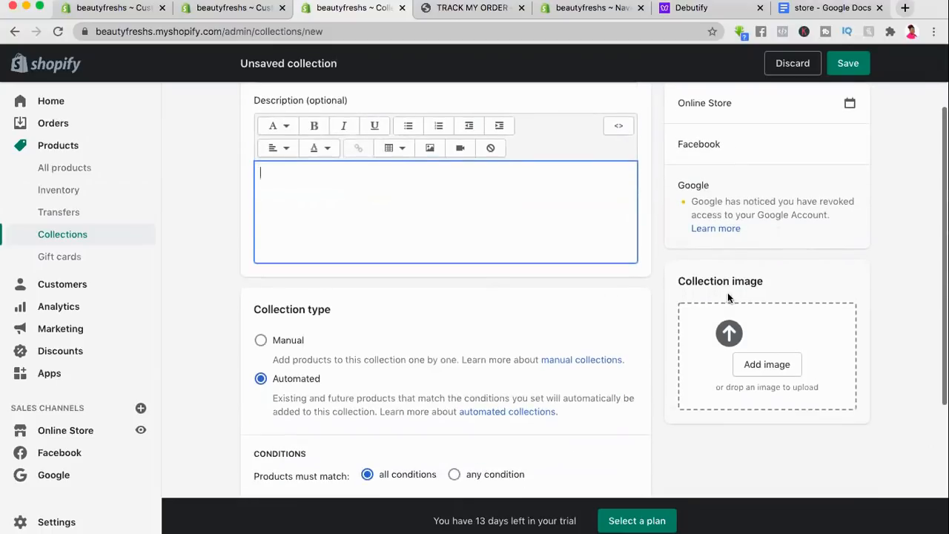
{"action": "scroll", "coordinate": [493, 251], "scroll_direction": "down", "scroll_amount": 1}
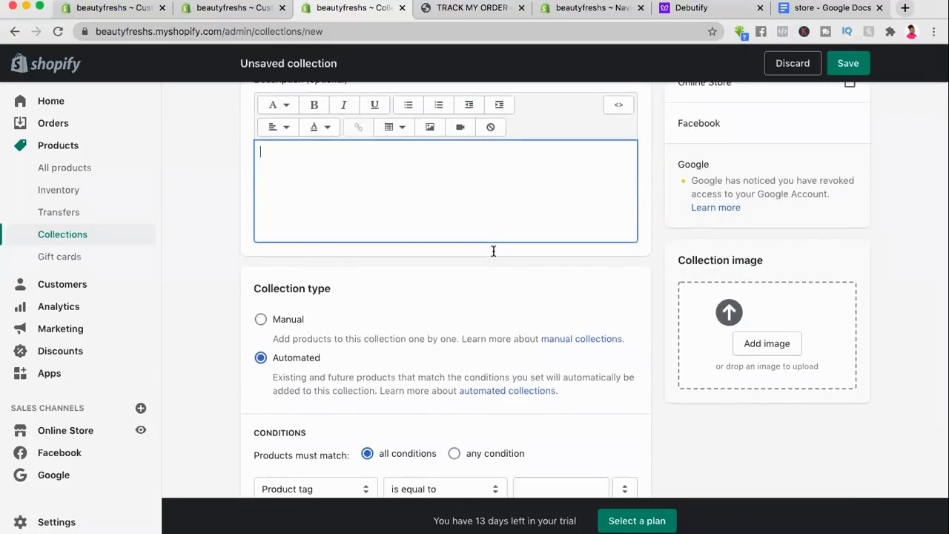
{"action": "scroll", "coordinate": [494, 251], "scroll_direction": "up", "scroll_amount": 3}
{"action": "scroll", "coordinate": [494, 250], "scroll_direction": "down", "scroll_amount": 5}
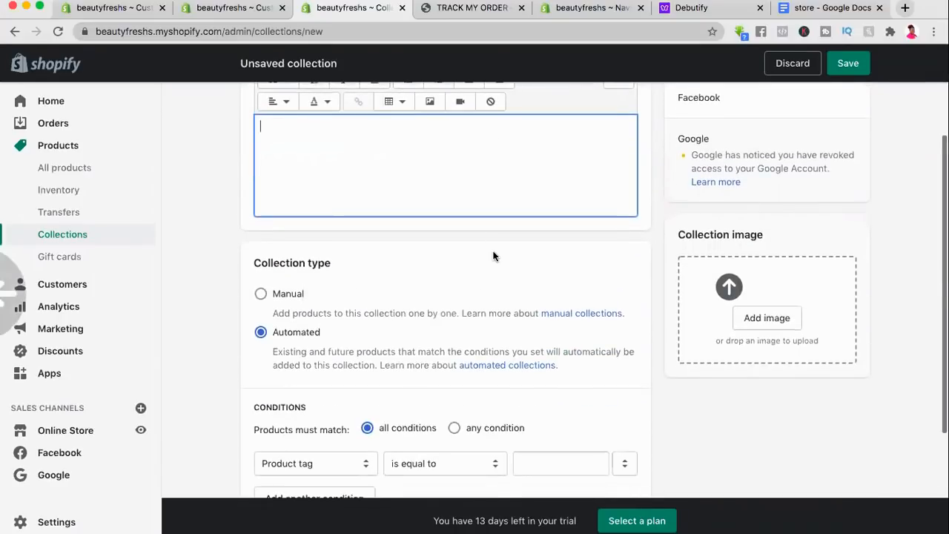
{"action": "scroll", "coordinate": [494, 256], "scroll_direction": "down", "scroll_amount": 1}
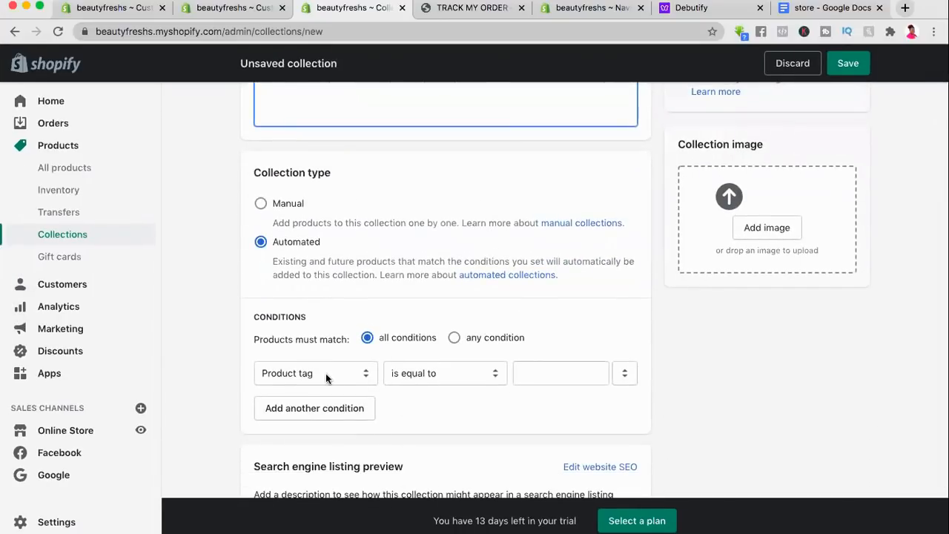
{"action": "scroll", "coordinate": [326, 374], "scroll_direction": "down", "scroll_amount": 1}
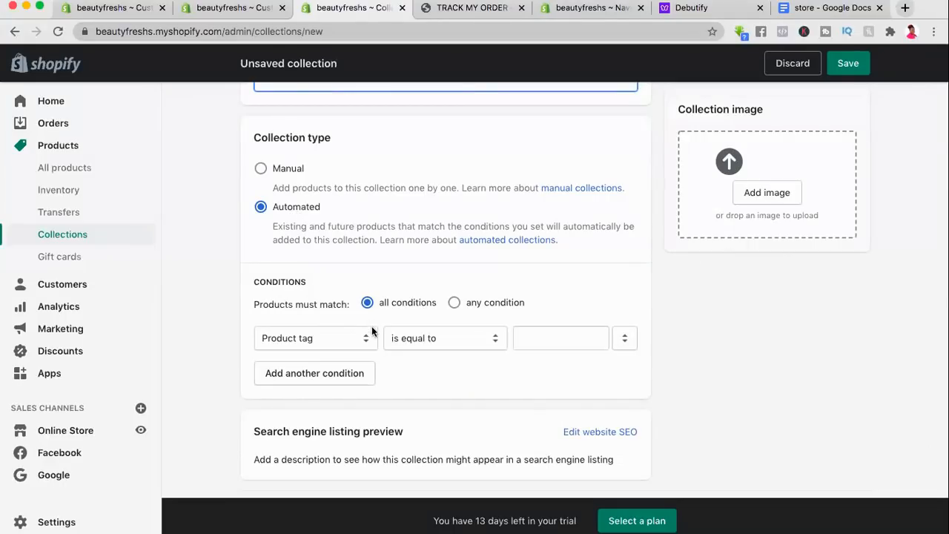
{"action": "scroll", "coordinate": [373, 331], "scroll_direction": "down", "scroll_amount": 2}
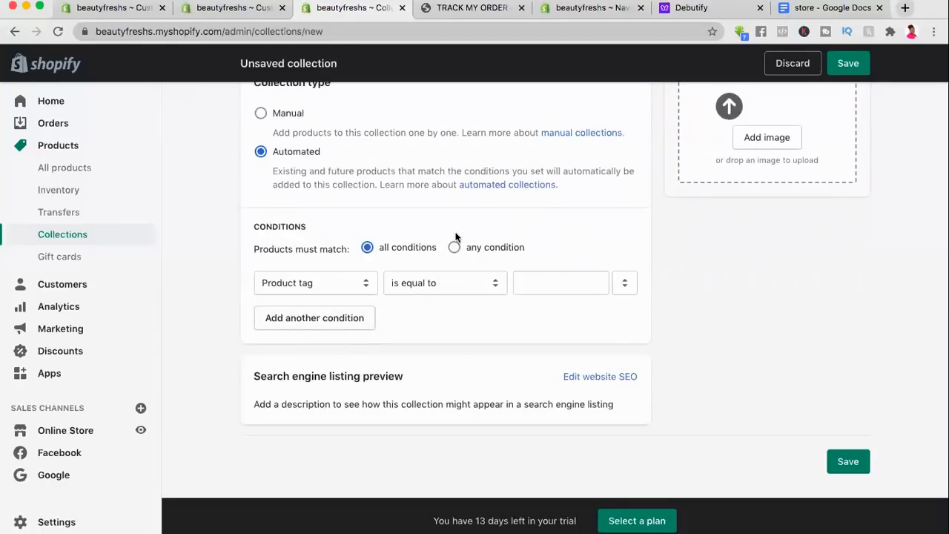
{"action": "scroll", "coordinate": [456, 235], "scroll_direction": "up", "scroll_amount": 5}
{"action": "scroll", "coordinate": [456, 235], "scroll_direction": "down", "scroll_amount": 5}
{"action": "left_click", "coordinate": [542, 281]}
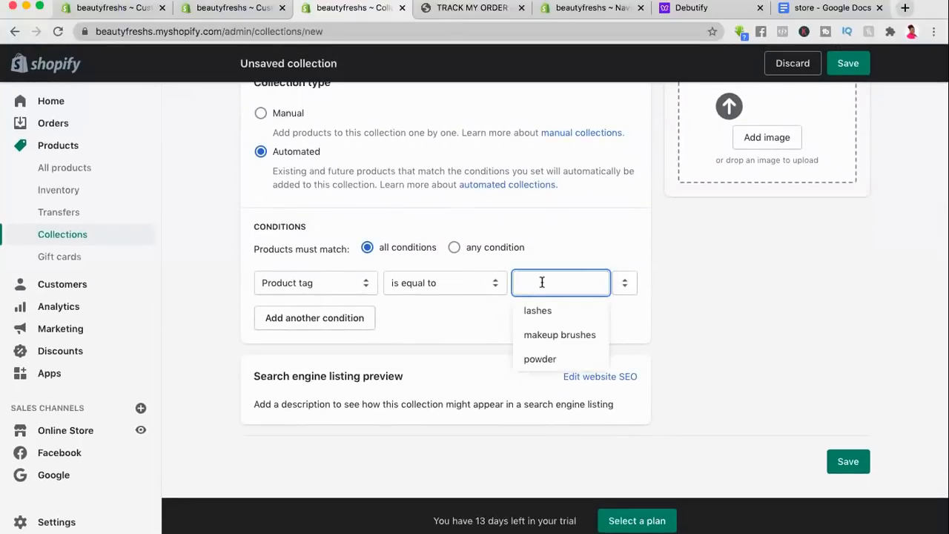
{"action": "left_click", "coordinate": [541, 360]}
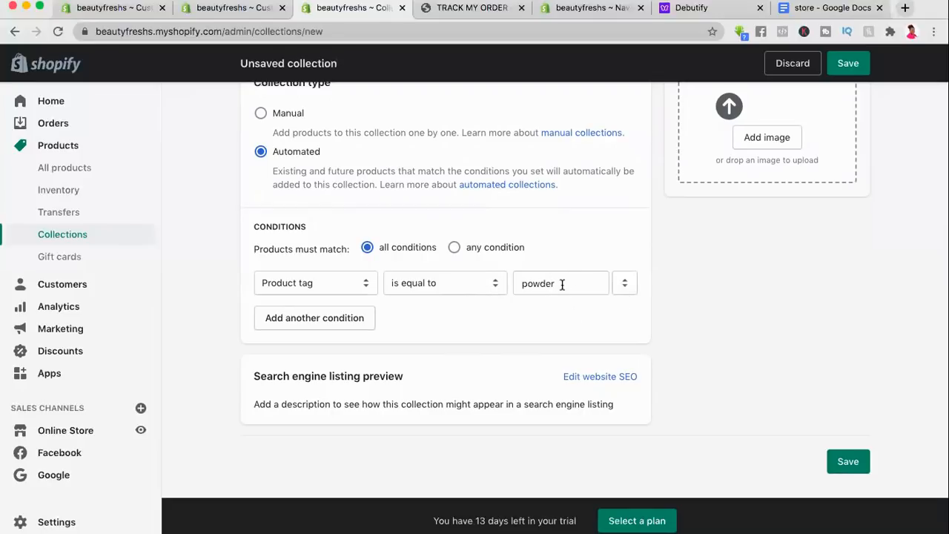
Step: Add Copy of shopify Banner (6).png as the collection image, correct the title to Powder, and save the collection
{"action": "scroll", "coordinate": [505, 347], "scroll_direction": "up", "scroll_amount": 5}
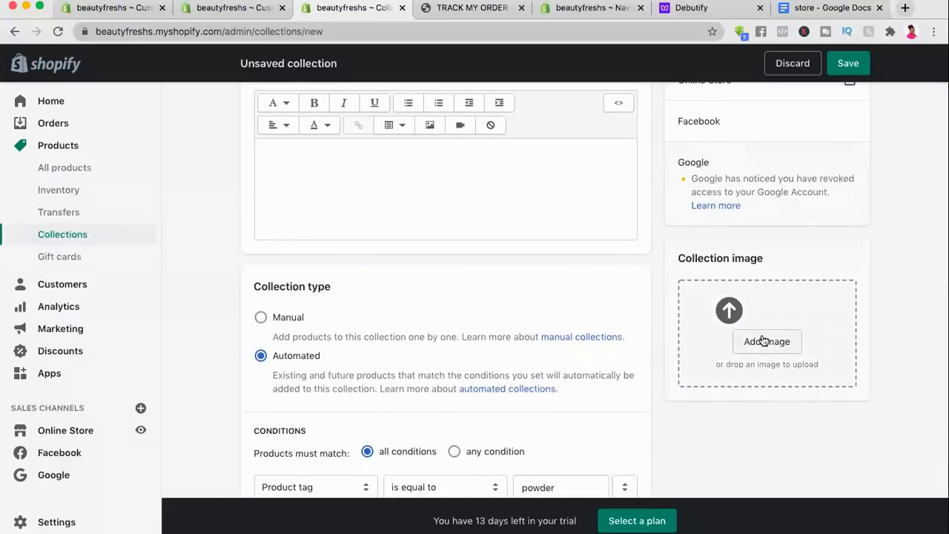
{"action": "left_click", "coordinate": [765, 340]}
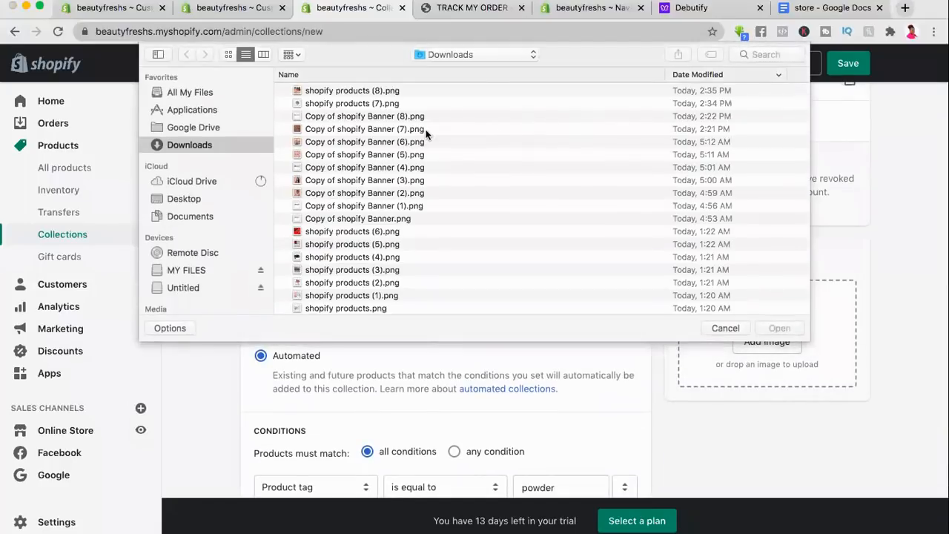
{"action": "double_click", "coordinate": [376, 141]}
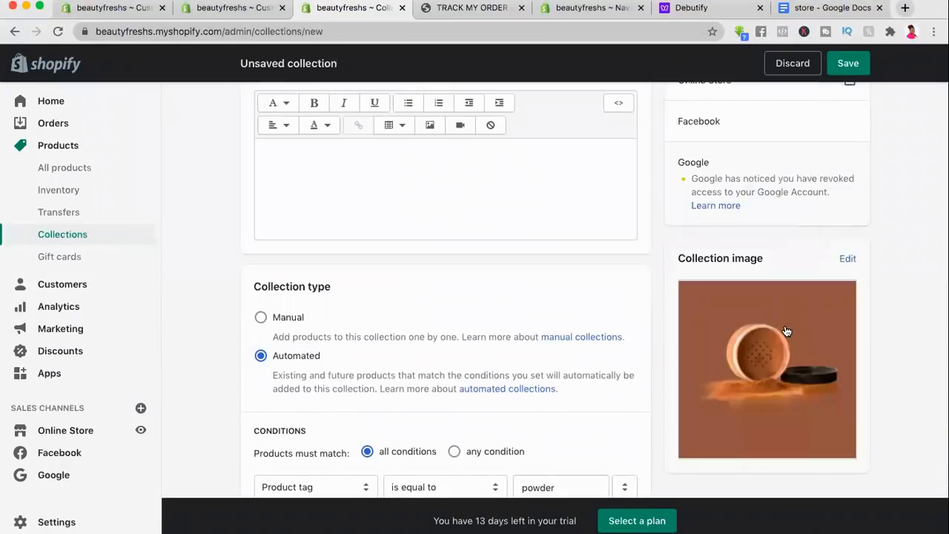
{"action": "scroll", "coordinate": [787, 331], "scroll_direction": "down", "scroll_amount": 3}
{"action": "scroll", "coordinate": [787, 331], "scroll_direction": "up", "scroll_amount": 5}
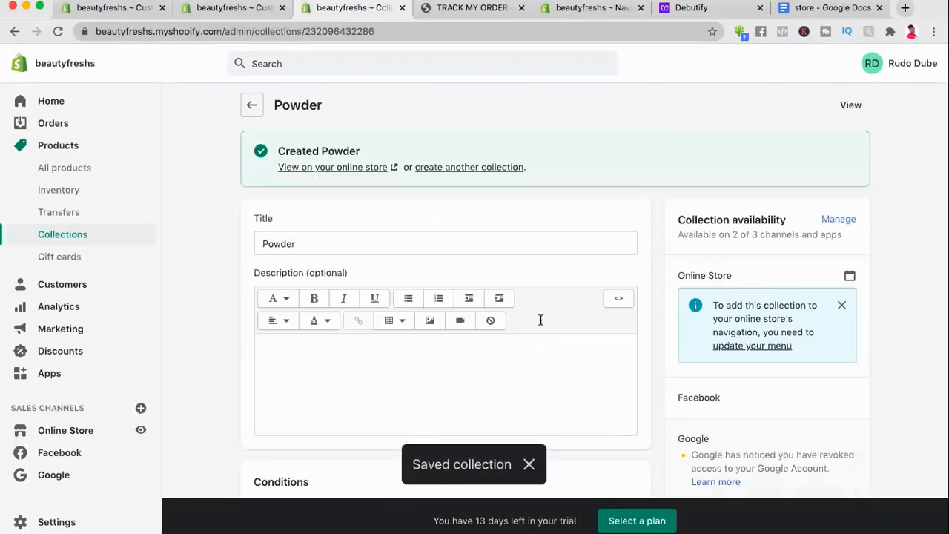
{"action": "scroll", "coordinate": [541, 320], "scroll_direction": "down", "scroll_amount": 5}
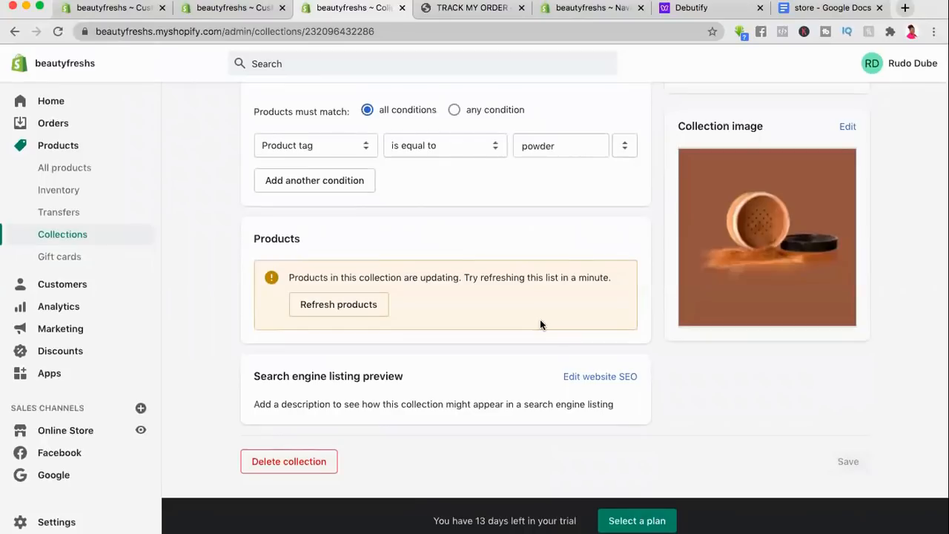
{"action": "scroll", "coordinate": [72, 427], "scroll_direction": "up", "scroll_amount": 1}
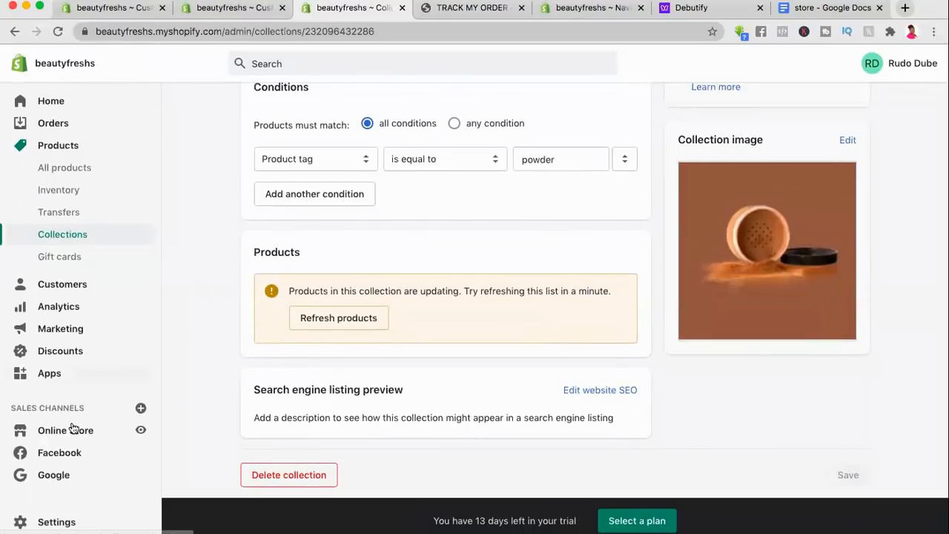
Step: Open the live Debutify theme for customizing and review the home page preview around the Featured products section
{"action": "left_click", "coordinate": [72, 433]}
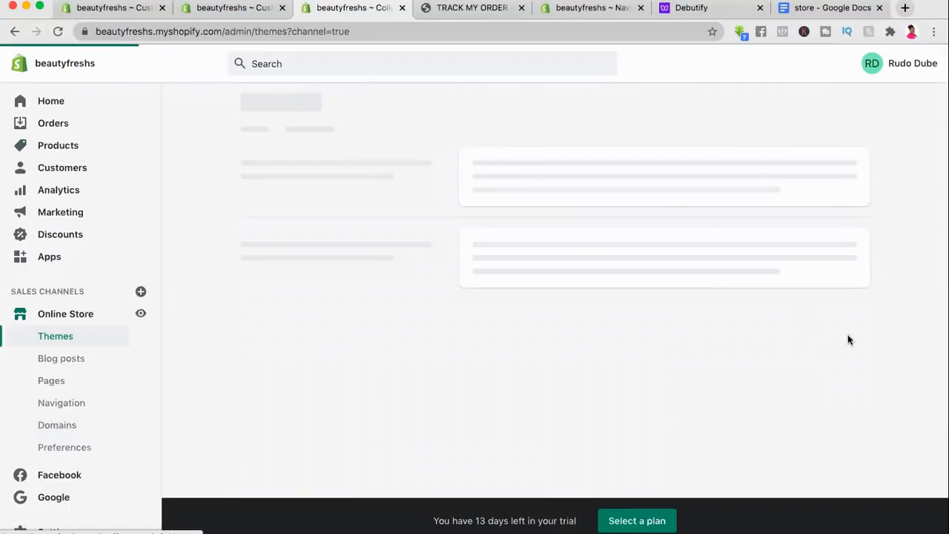
{"action": "left_click", "coordinate": [825, 265]}
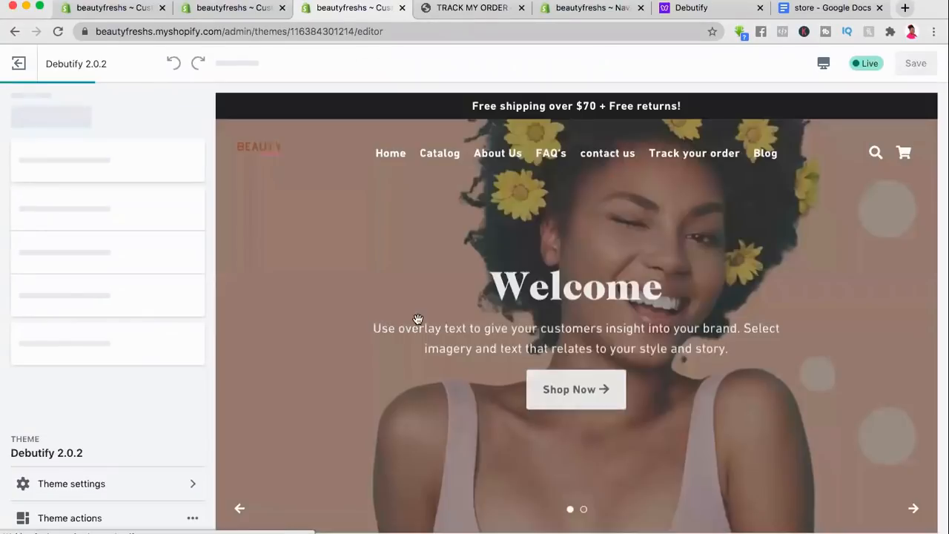
{"action": "scroll", "coordinate": [419, 324], "scroll_direction": "down", "scroll_amount": 5}
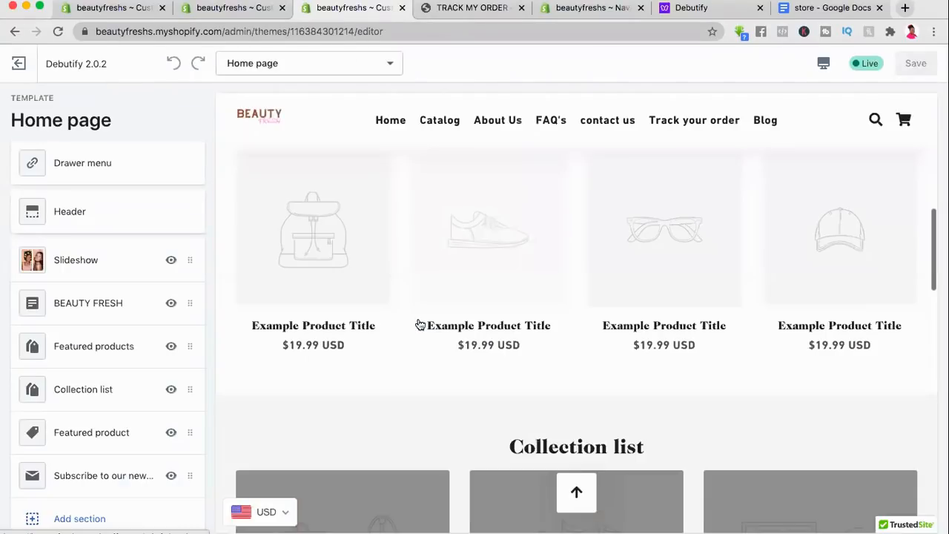
{"action": "scroll", "coordinate": [419, 324], "scroll_direction": "up", "scroll_amount": 3}
{"action": "scroll", "coordinate": [419, 324], "scroll_direction": "down", "scroll_amount": 1}
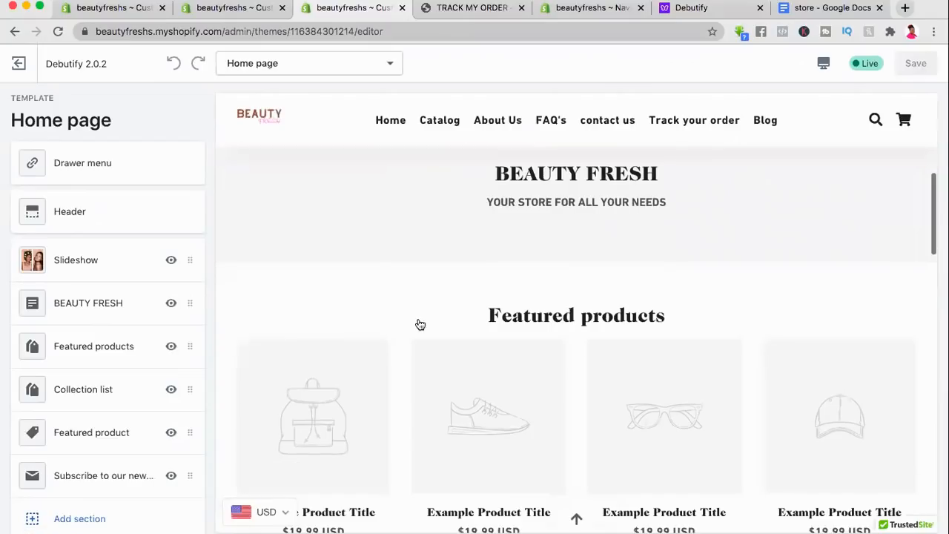
{"action": "scroll", "coordinate": [419, 324], "scroll_direction": "down", "scroll_amount": 2}
{"action": "scroll", "coordinate": [418, 323], "scroll_direction": "up", "scroll_amount": 4}
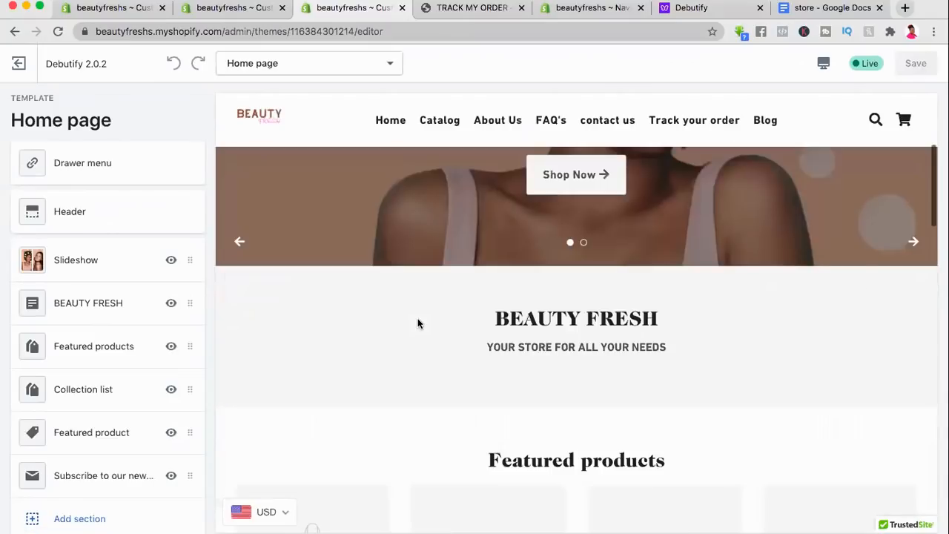
{"action": "scroll", "coordinate": [418, 324], "scroll_direction": "down", "scroll_amount": 1}
{"action": "scroll", "coordinate": [420, 325], "scroll_direction": "down", "scroll_amount": 2}
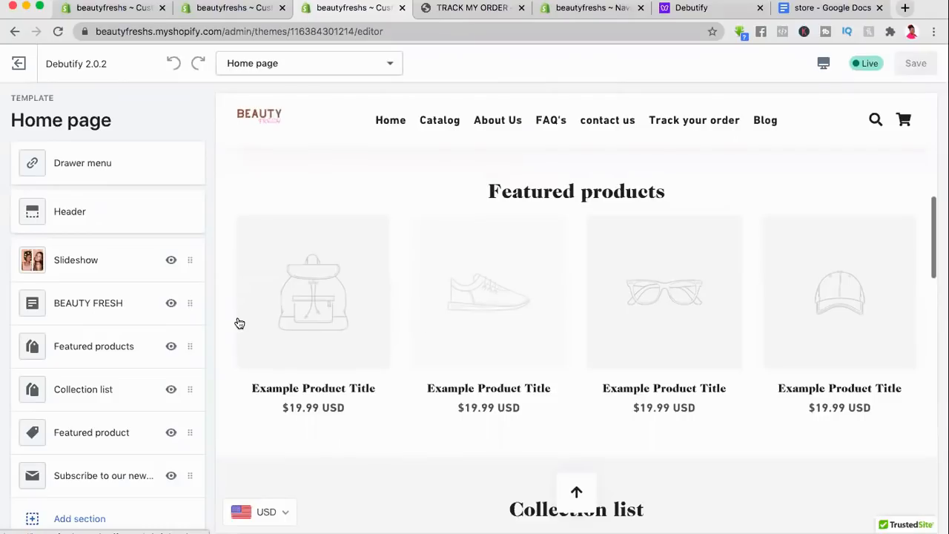
{"action": "scroll", "coordinate": [239, 323], "scroll_direction": "up", "scroll_amount": 1}
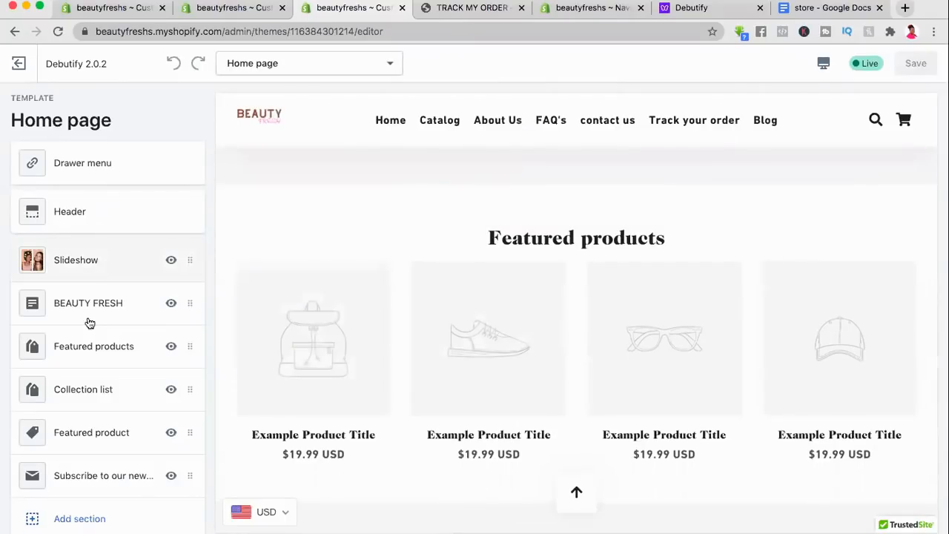
{"action": "scroll", "coordinate": [302, 307], "scroll_direction": "up", "scroll_amount": 2}
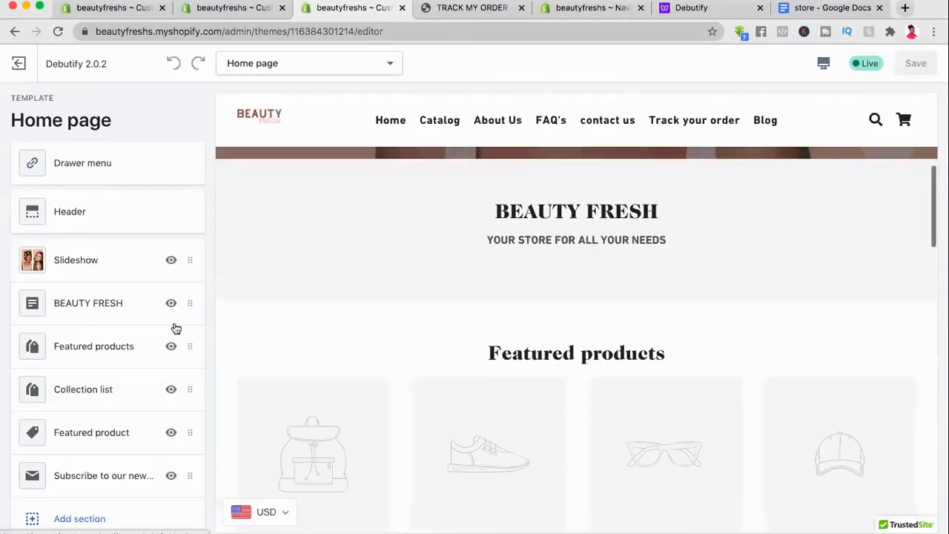
Step: Assign the lashes collection to the home page's Featured products section in the reopened theme editor
{"action": "left_click", "coordinate": [100, 349]}
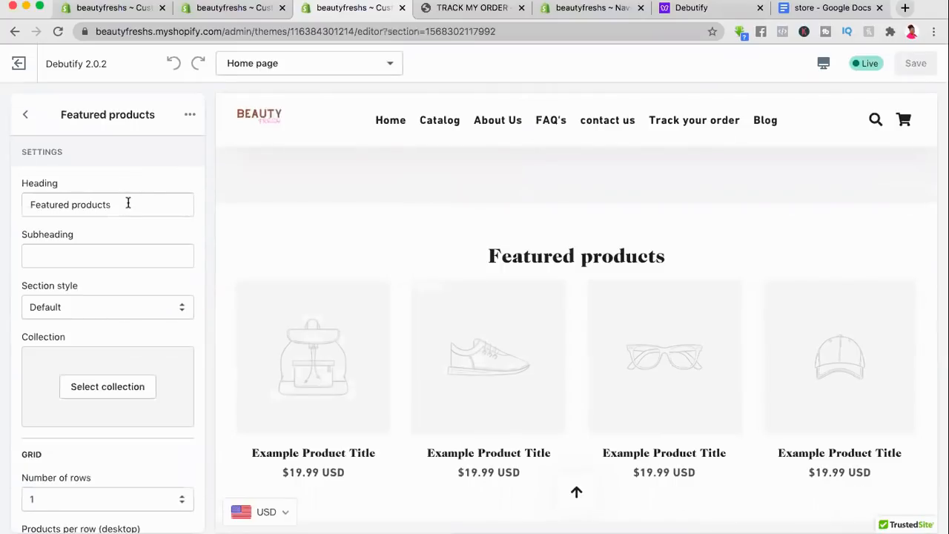
{"action": "left_click", "coordinate": [126, 385]}
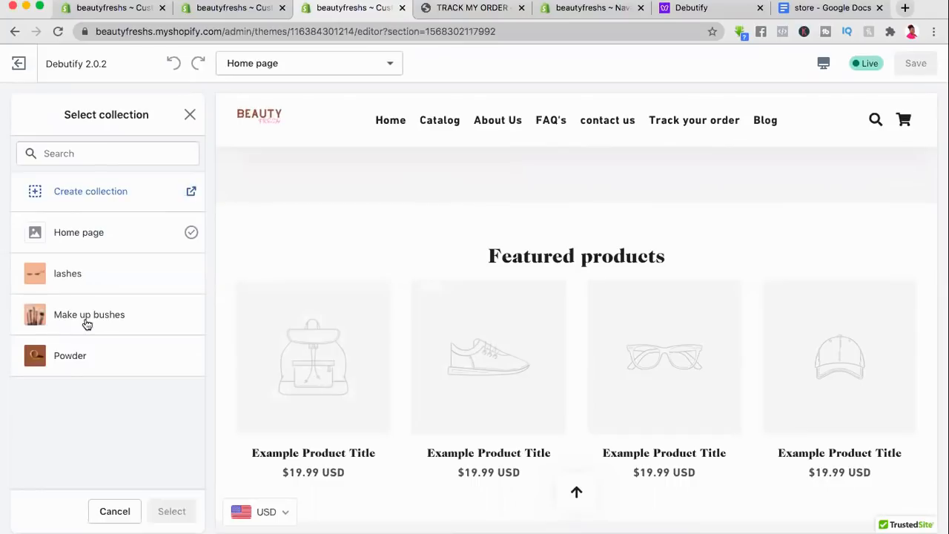
{"action": "left_click", "coordinate": [87, 324]}
{"action": "left_click", "coordinate": [75, 276]}
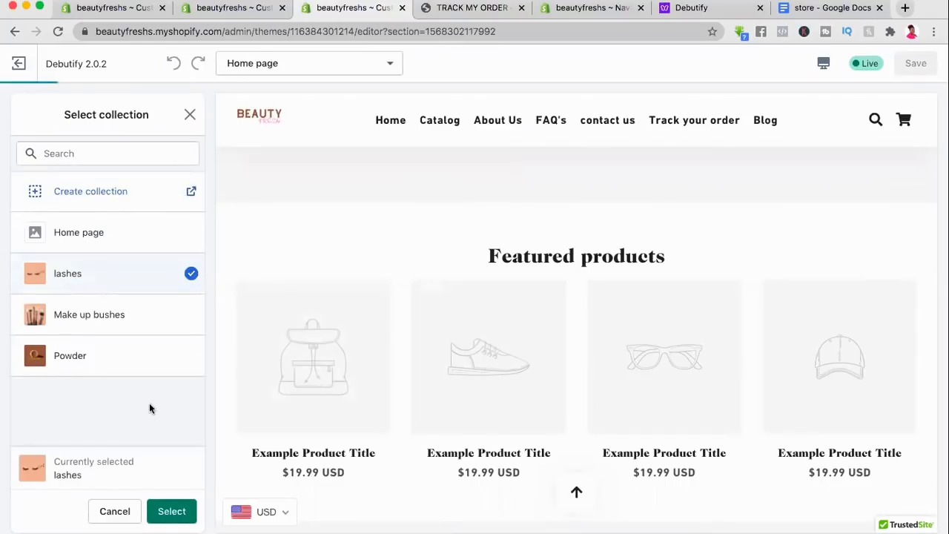
{"action": "left_click", "coordinate": [185, 511]}
Step: Set the Featured products grid to 3 products per row on desktop
{"action": "scroll", "coordinate": [682, 330], "scroll_direction": "down", "scroll_amount": 3}
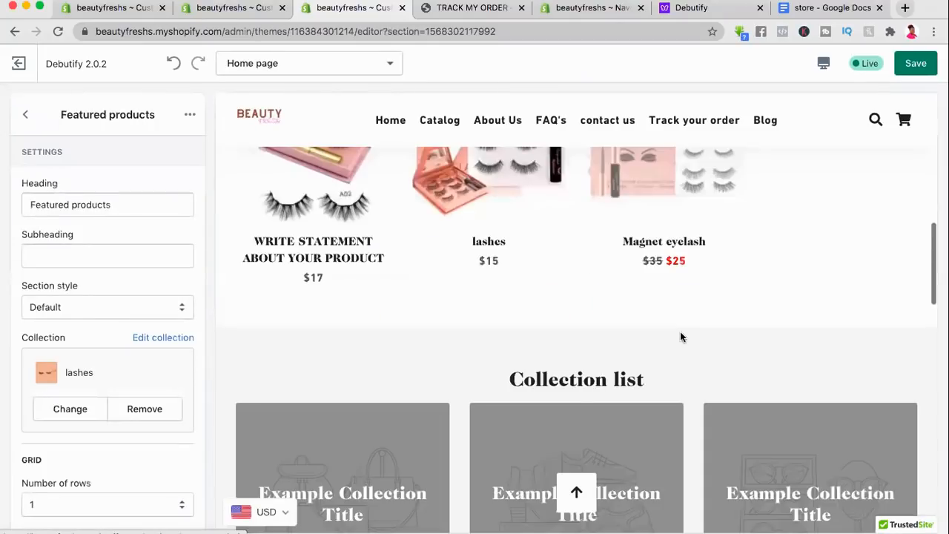
{"action": "scroll", "coordinate": [681, 337], "scroll_direction": "down", "scroll_amount": 1}
{"action": "scroll", "coordinate": [500, 393], "scroll_direction": "down", "scroll_amount": 1}
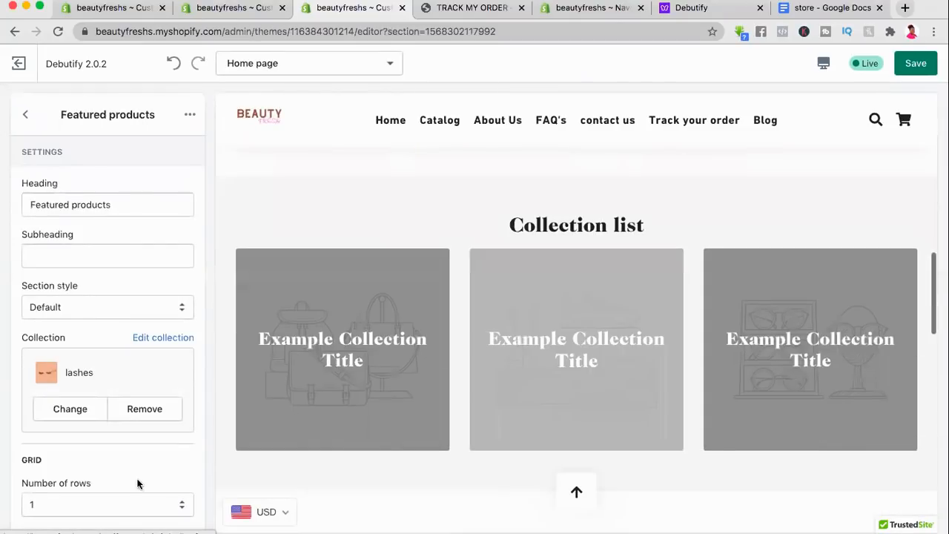
{"action": "scroll", "coordinate": [138, 484], "scroll_direction": "down", "scroll_amount": 3}
{"action": "scroll", "coordinate": [502, 266], "scroll_direction": "up", "scroll_amount": 2}
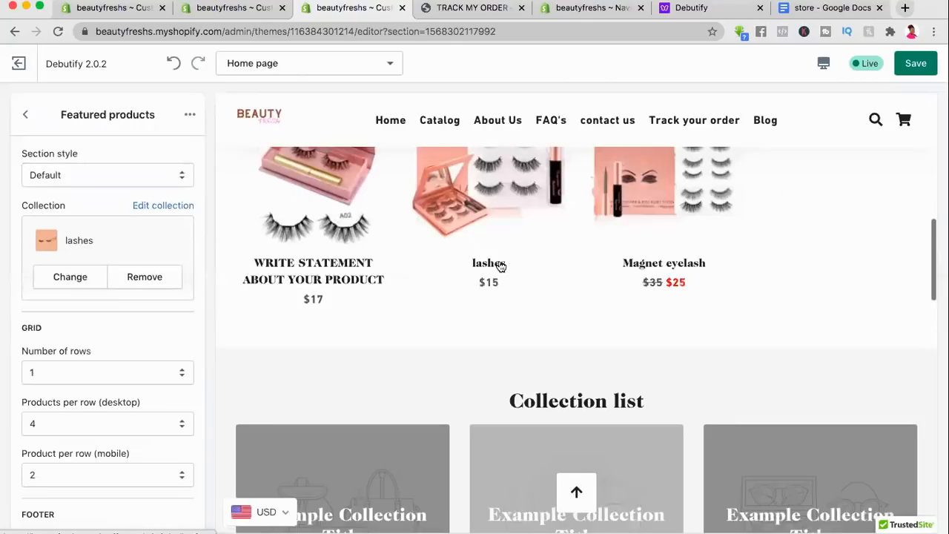
{"action": "scroll", "coordinate": [501, 267], "scroll_direction": "up", "scroll_amount": 2}
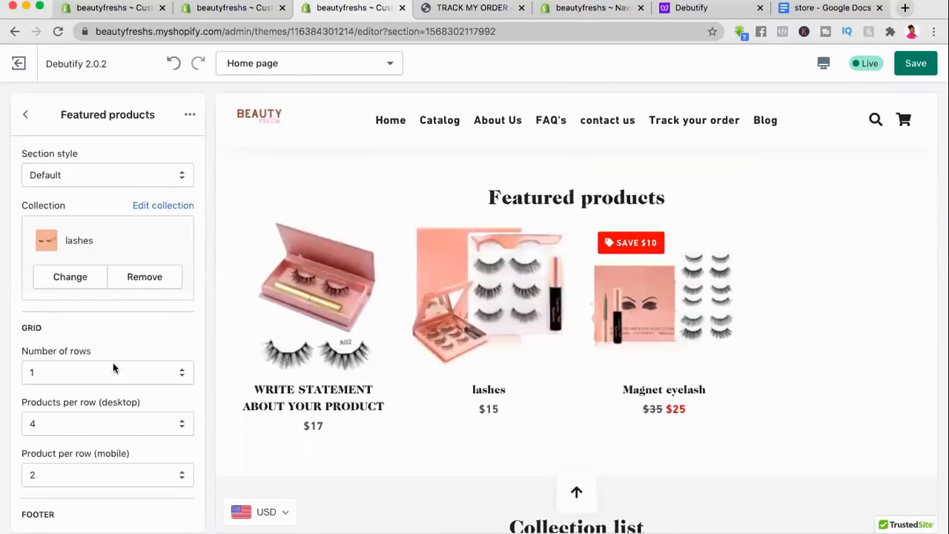
{"action": "scroll", "coordinate": [106, 375], "scroll_direction": "down", "scroll_amount": 1}
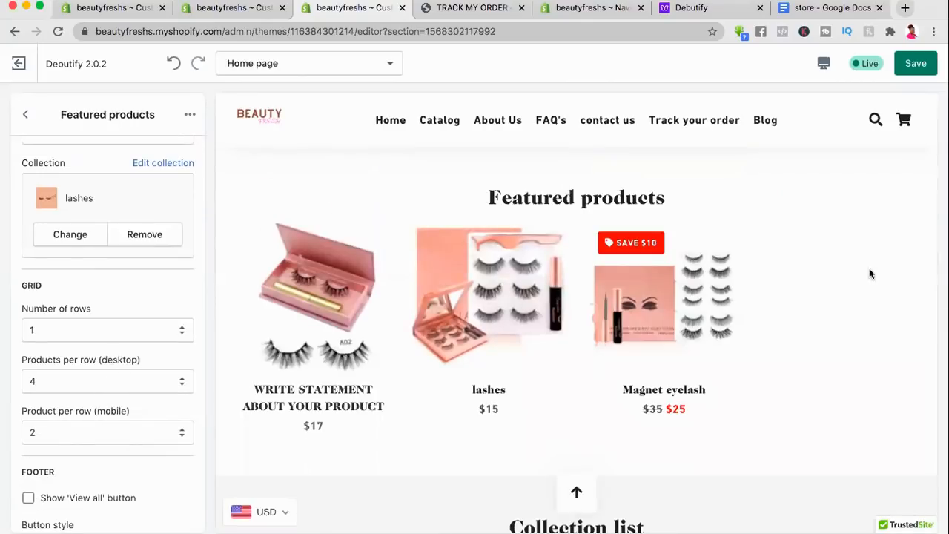
{"action": "left_click", "coordinate": [179, 384]}
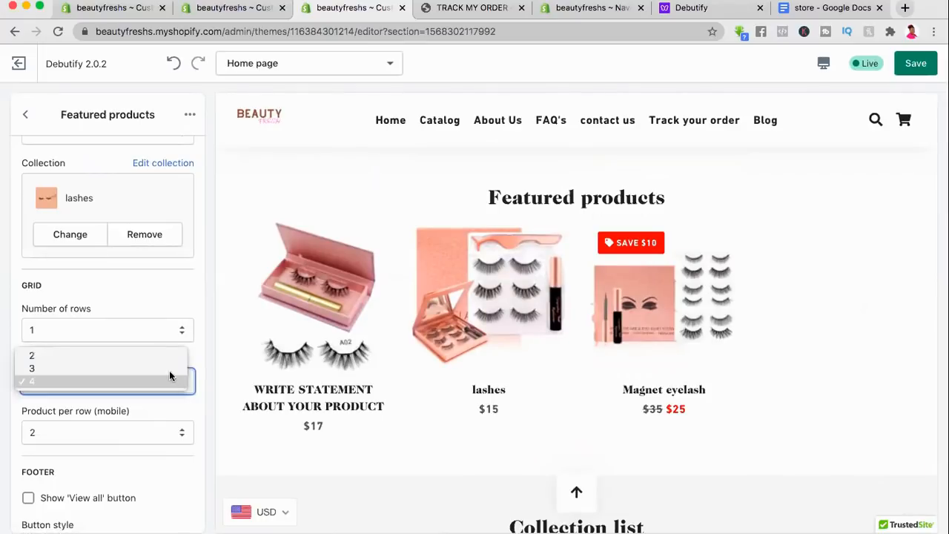
{"action": "left_click", "coordinate": [167, 369]}
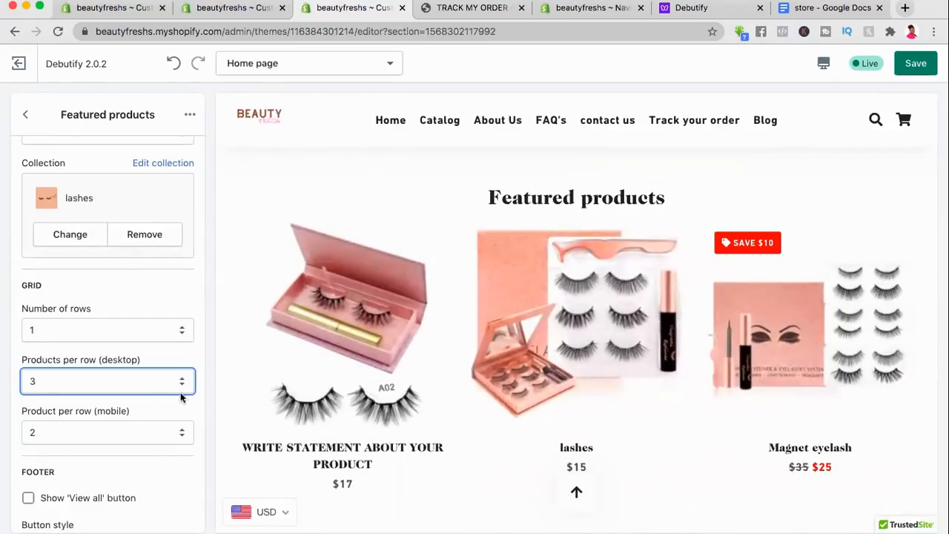
Step: Check the Featured products footer and slider options, keep the slide change interval at 3s, and save the theme changes
{"action": "scroll", "coordinate": [160, 430], "scroll_direction": "down", "scroll_amount": 3}
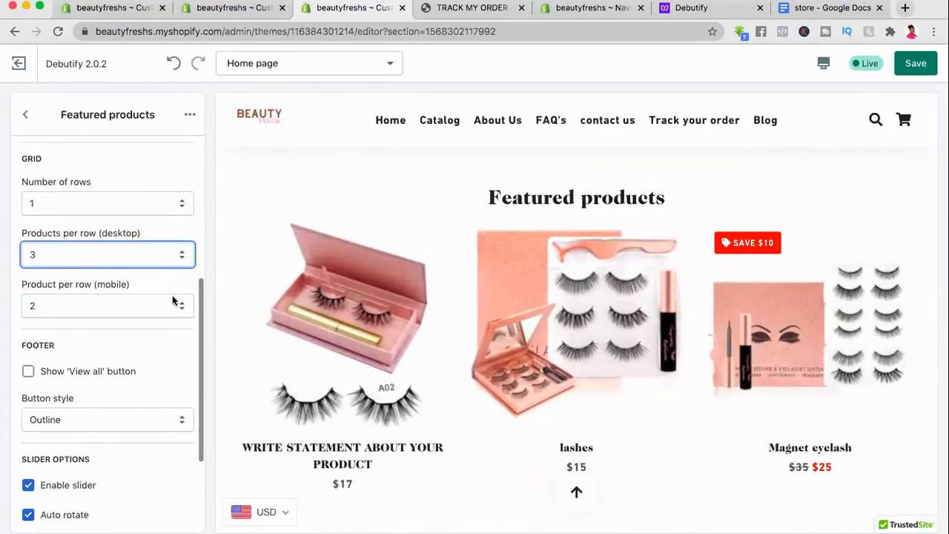
{"action": "scroll", "coordinate": [168, 367], "scroll_direction": "down", "scroll_amount": 3}
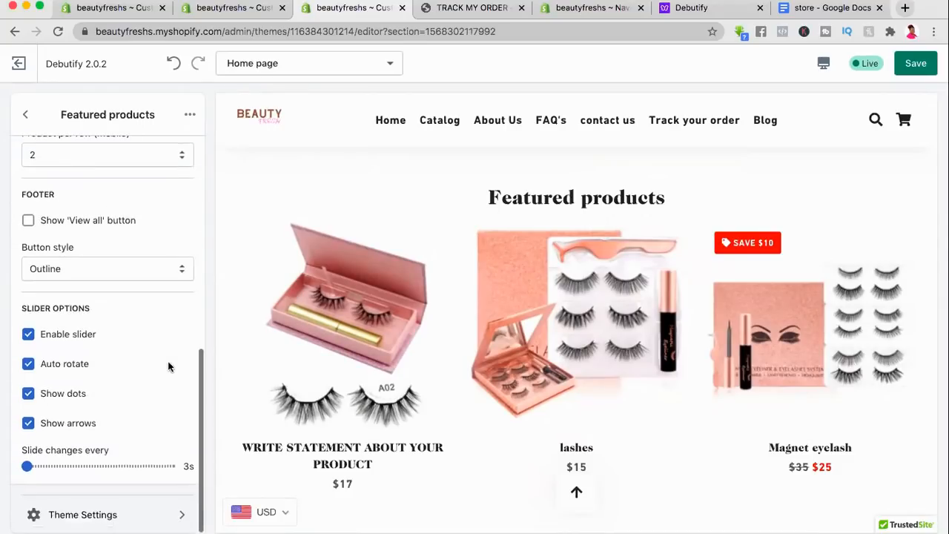
{"action": "mouse_move", "coordinate": [27, 467]}
{"action": "left_mouse_down"}
{"action": "mouse_move", "coordinate": [44, 466]}
{"action": "mouse_move", "coordinate": [28, 466]}
{"action": "left_mouse_up"}
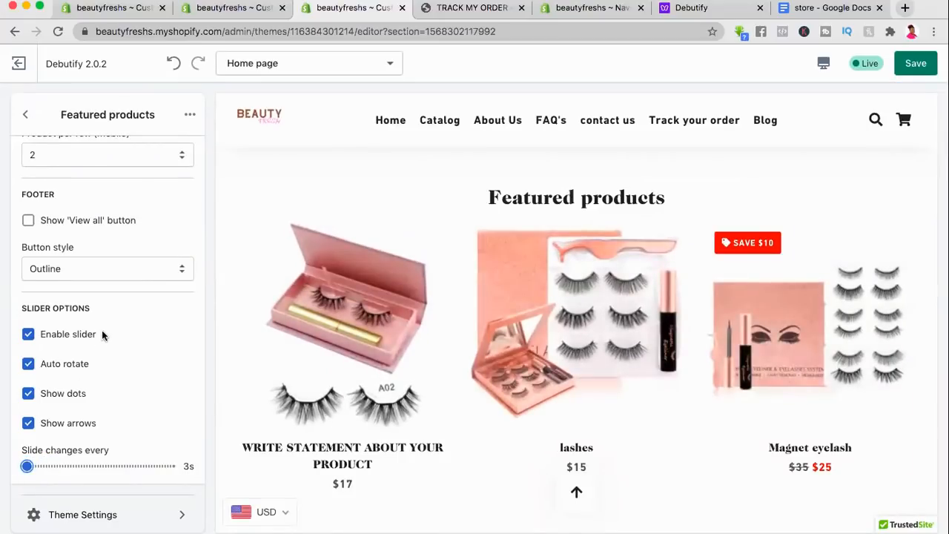
{"action": "scroll", "coordinate": [102, 334], "scroll_direction": "up", "scroll_amount": 10}
{"action": "left_click", "coordinate": [918, 64]}
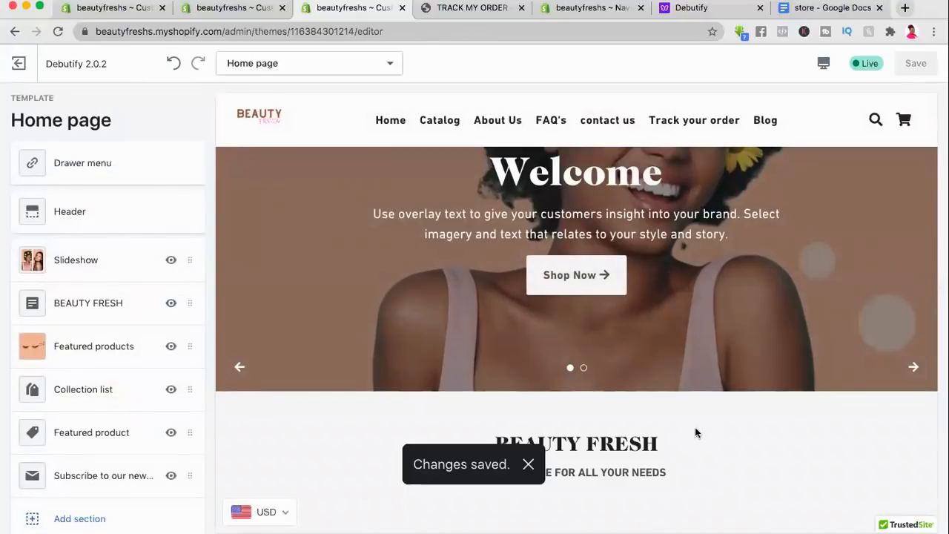
Step: Review the saved home page preview from the welcome slideshow down to the Collection list section
{"action": "scroll", "coordinate": [695, 432], "scroll_direction": "down", "scroll_amount": 8}
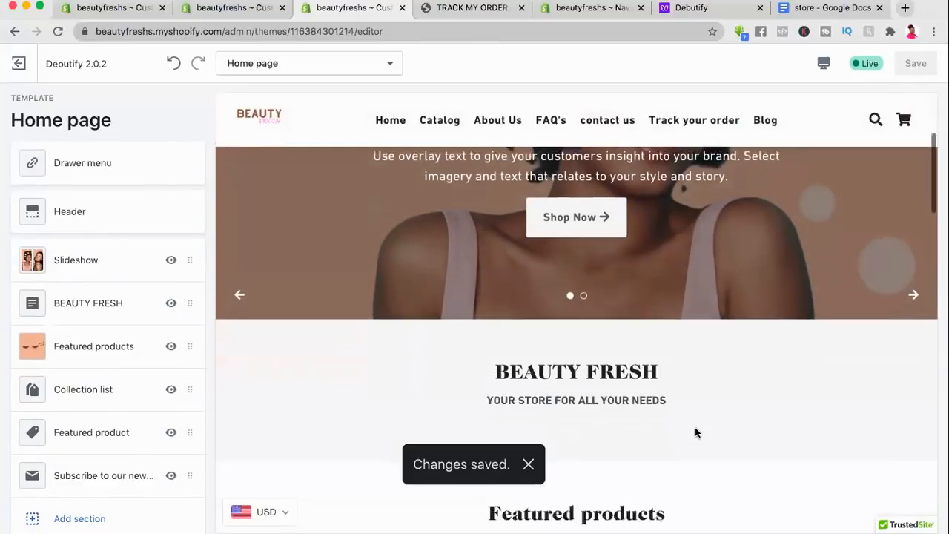
{"action": "scroll", "coordinate": [695, 433], "scroll_direction": "up", "scroll_amount": 8}
{"action": "scroll", "coordinate": [695, 433], "scroll_direction": "down", "scroll_amount": 6}
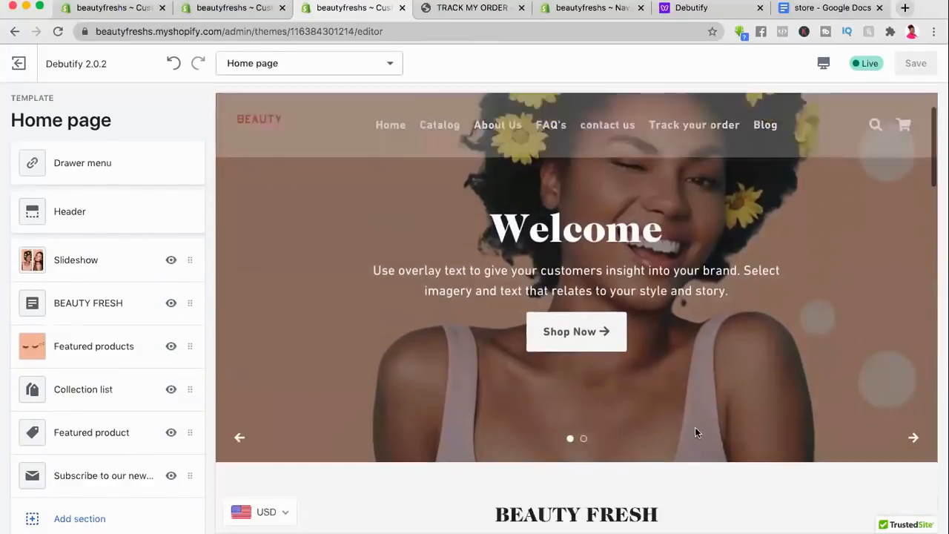
{"action": "scroll", "coordinate": [695, 433], "scroll_direction": "down", "scroll_amount": 4}
{"action": "scroll", "coordinate": [695, 432], "scroll_direction": "up", "scroll_amount": 10}
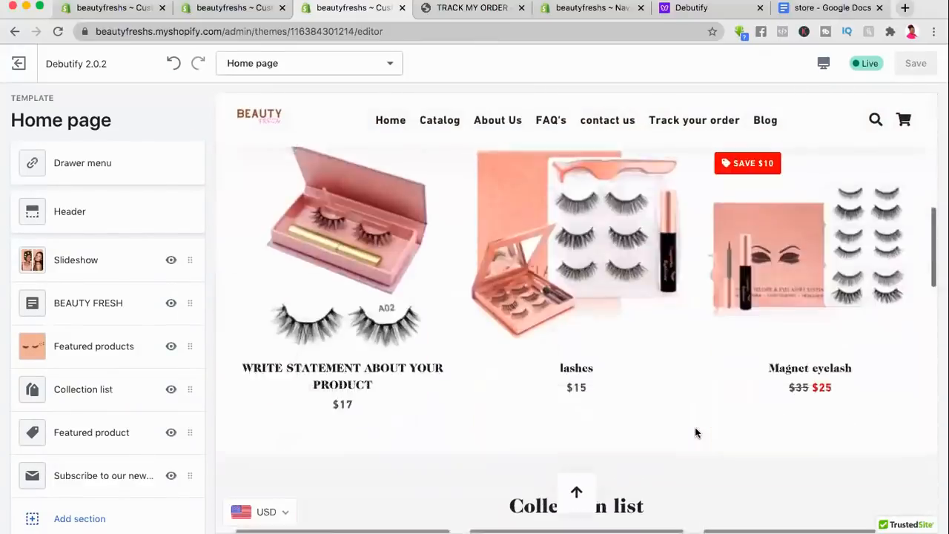
{"action": "scroll", "coordinate": [695, 433], "scroll_direction": "down", "scroll_amount": 8}
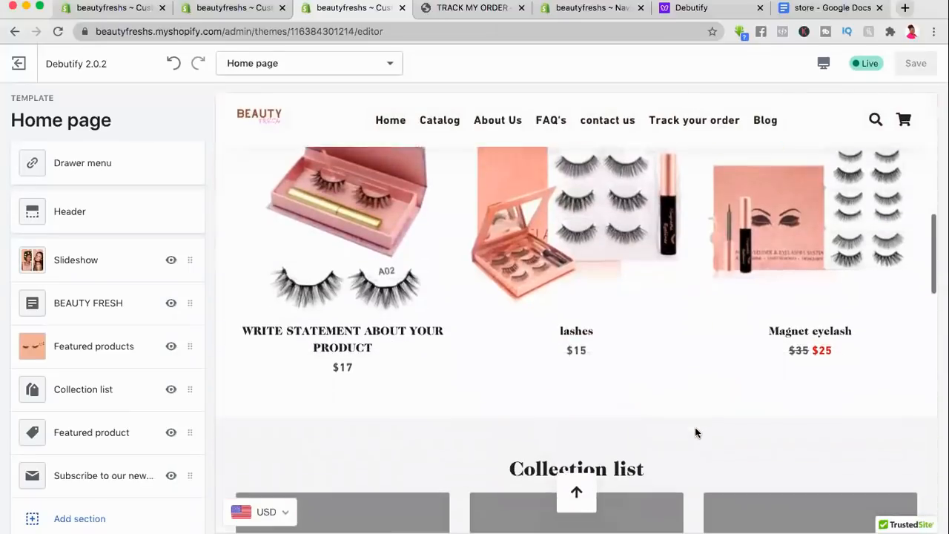
{"action": "scroll", "coordinate": [695, 432], "scroll_direction": "down", "scroll_amount": 1}
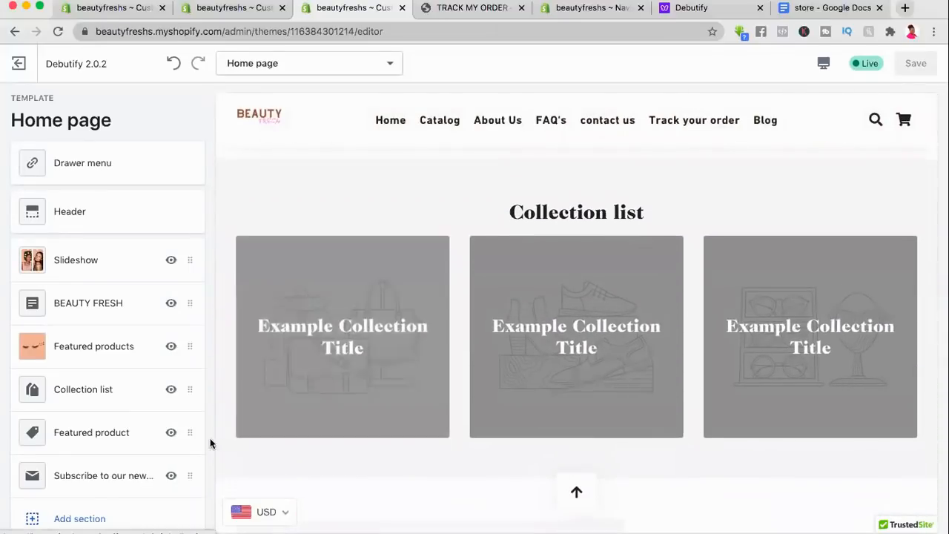
Step: Assign the lashes collection to the first block of the home page's Collection list section
{"action": "left_click", "coordinate": [78, 393]}
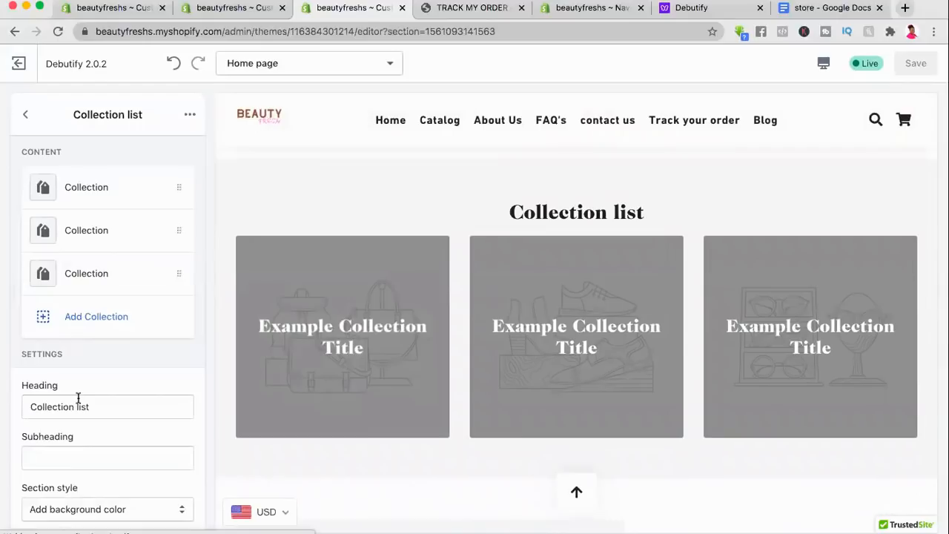
{"action": "left_click", "coordinate": [52, 187]}
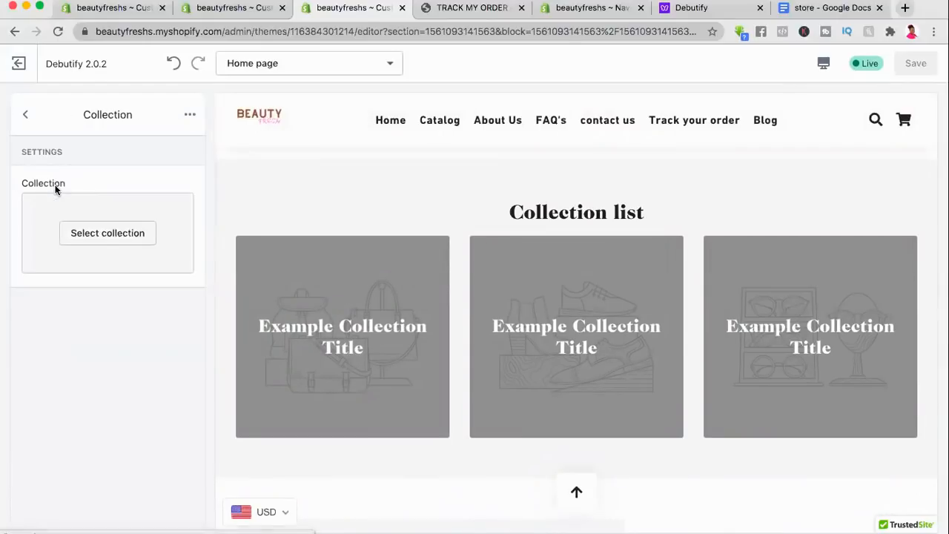
{"action": "left_click", "coordinate": [127, 231]}
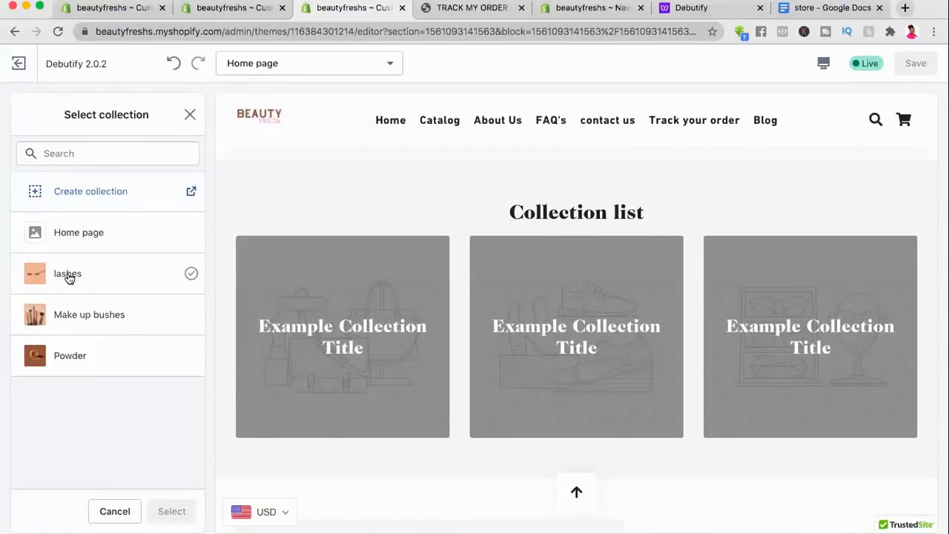
{"action": "left_click", "coordinate": [67, 277]}
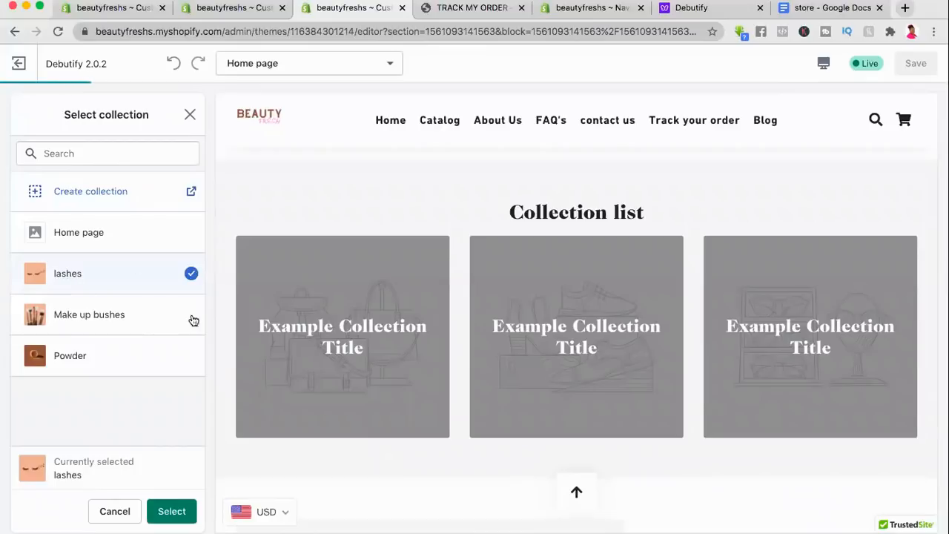
{"action": "left_click", "coordinate": [173, 512]}
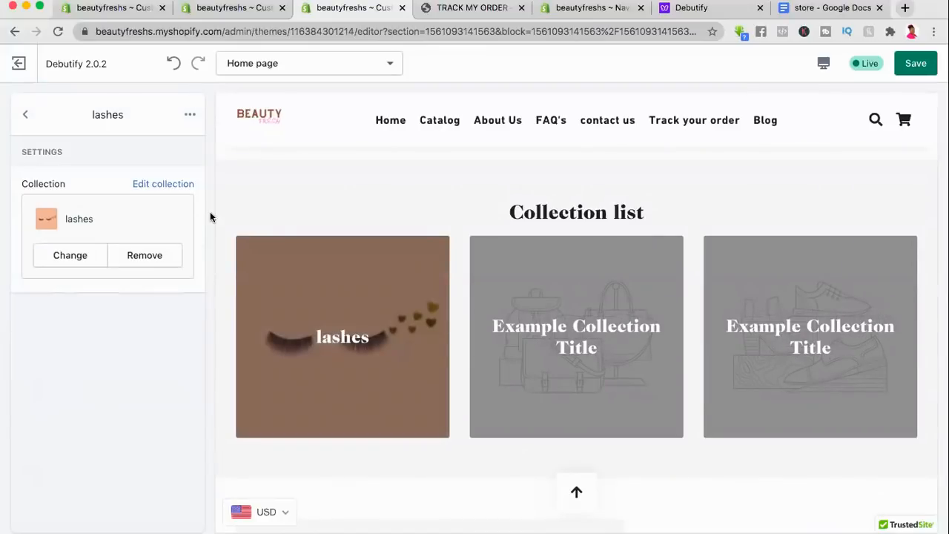
{"action": "left_click", "coordinate": [26, 117]}
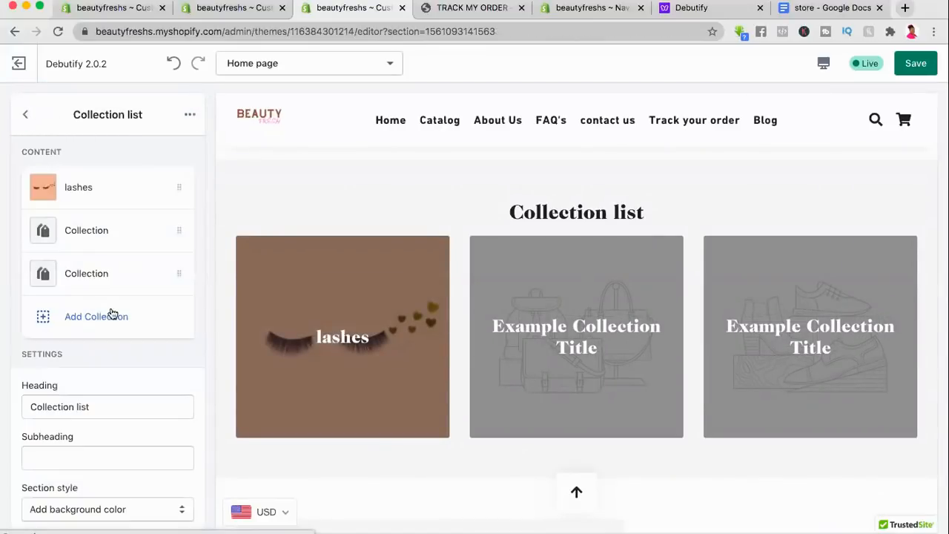
Step: Assign the Powder collection to the second block of the Collection list section
{"action": "left_click", "coordinate": [46, 237]}
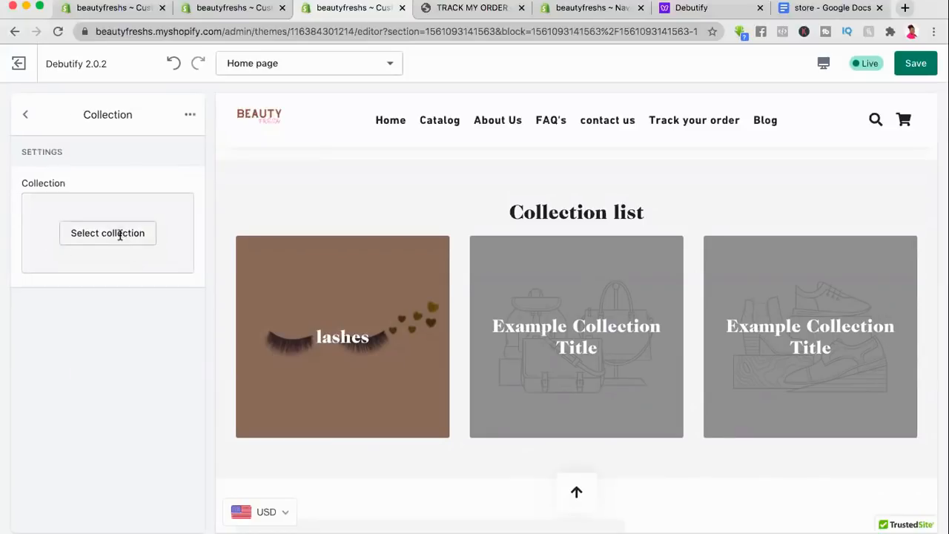
{"action": "left_click", "coordinate": [123, 231]}
{"action": "left_click", "coordinate": [72, 359]}
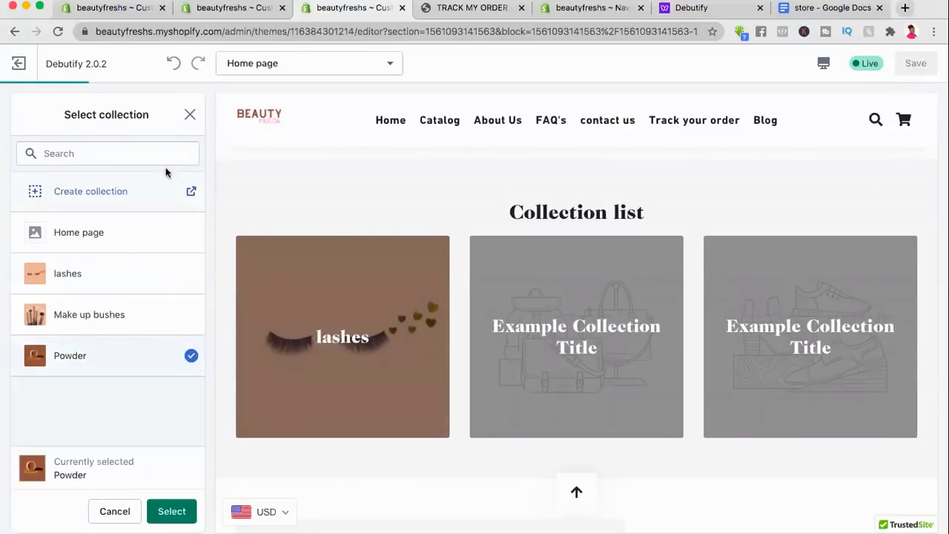
{"action": "left_click", "coordinate": [171, 512]}
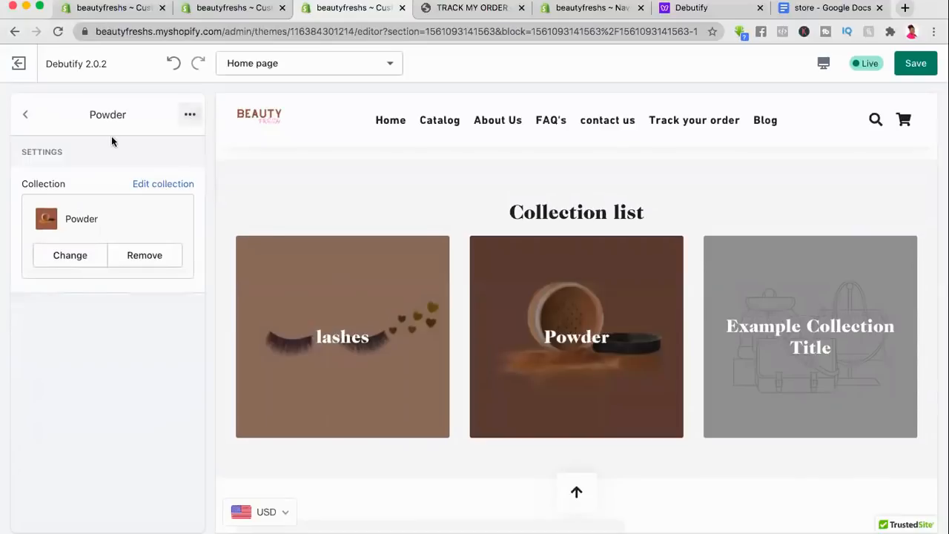
{"action": "left_click", "coordinate": [27, 117]}
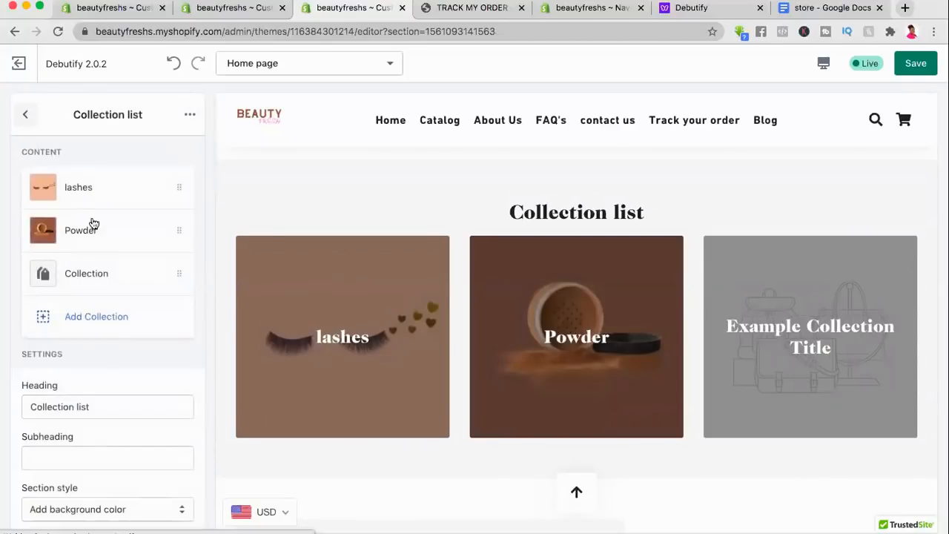
Step: Assign the Make up bushes collection to the third block of the Collection list section
{"action": "left_click", "coordinate": [86, 276]}
{"action": "left_click", "coordinate": [110, 233]}
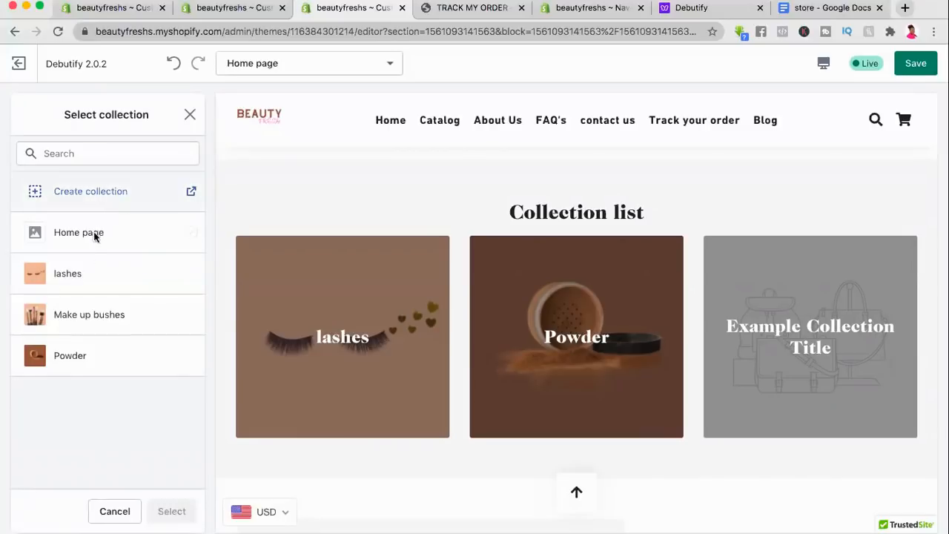
{"action": "left_click", "coordinate": [64, 316]}
{"action": "left_click", "coordinate": [171, 512]}
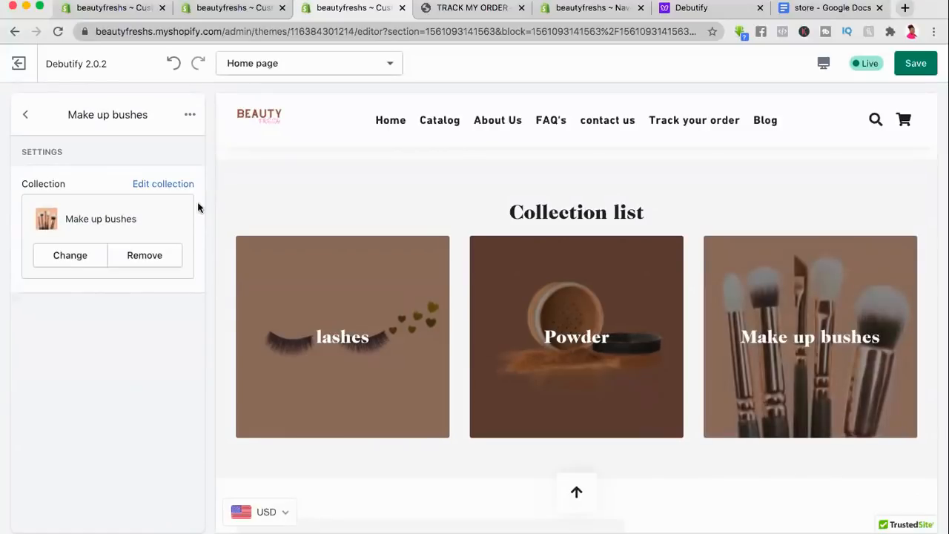
{"action": "left_click", "coordinate": [28, 116]}
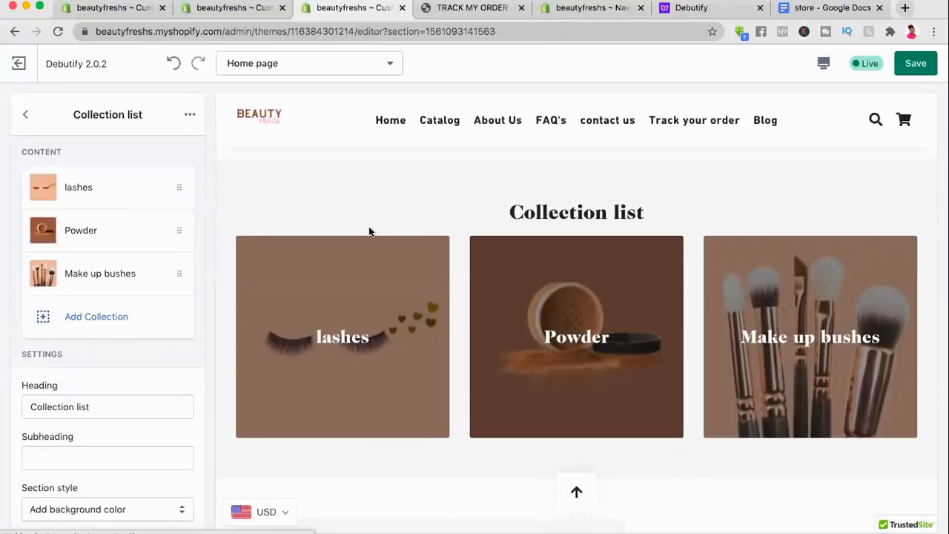
Step: Examine the filled collection list in the home page preview and review the section's heading, style, height and footer settings
{"action": "scroll", "coordinate": [568, 285], "scroll_direction": "down", "scroll_amount": 2}
{"action": "scroll", "coordinate": [571, 285], "scroll_direction": "up", "scroll_amount": 5}
{"action": "scroll", "coordinate": [572, 284], "scroll_direction": "down", "scroll_amount": 4}
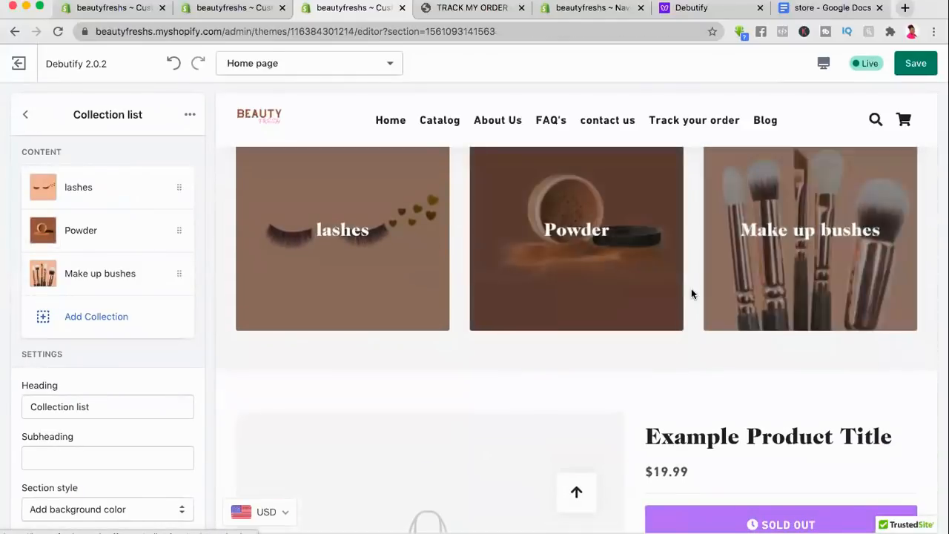
{"action": "scroll", "coordinate": [691, 290], "scroll_direction": "down", "scroll_amount": 2}
{"action": "scroll", "coordinate": [87, 357], "scroll_direction": "down", "scroll_amount": 1}
{"action": "scroll", "coordinate": [86, 351], "scroll_direction": "down", "scroll_amount": 3}
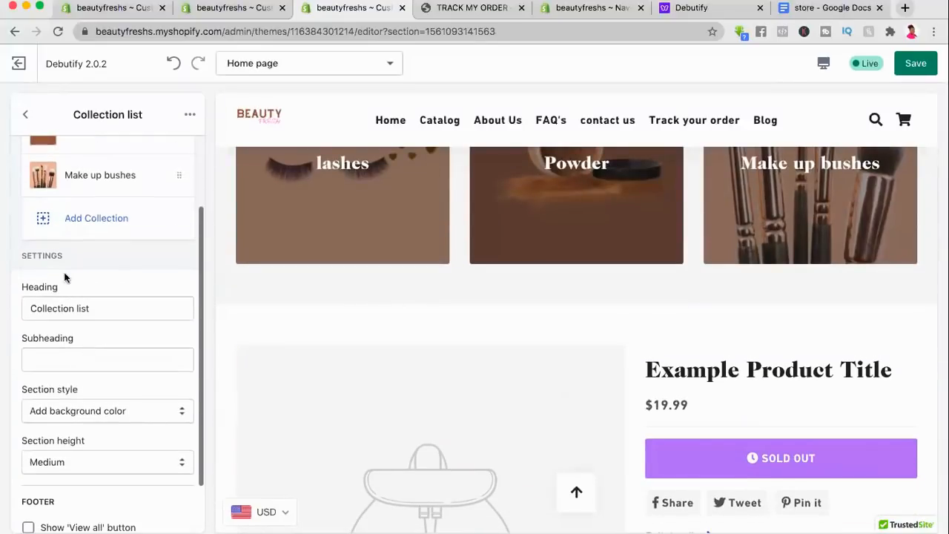
{"action": "scroll", "coordinate": [93, 289], "scroll_direction": "down", "scroll_amount": 1}
{"action": "scroll", "coordinate": [97, 308], "scroll_direction": "up", "scroll_amount": 3}
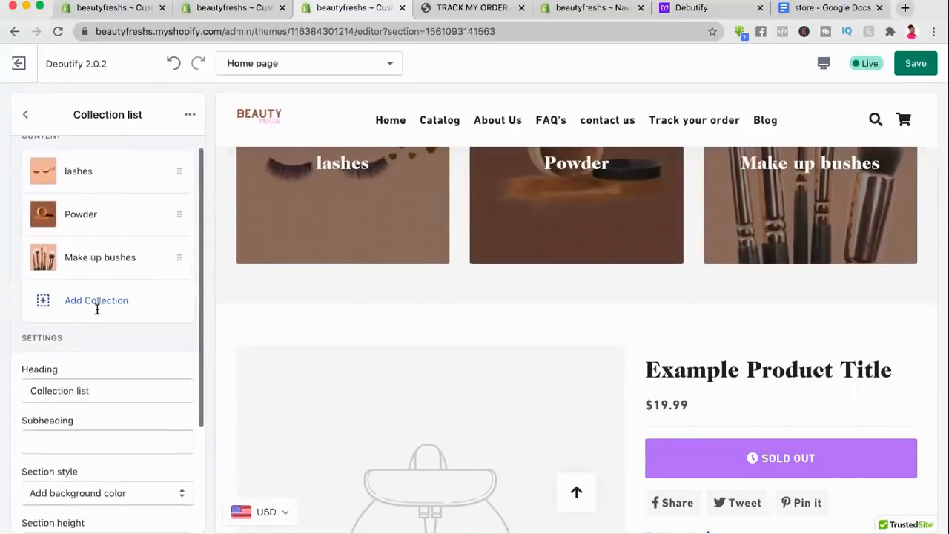
{"action": "scroll", "coordinate": [502, 293], "scroll_direction": "up", "scroll_amount": 4}
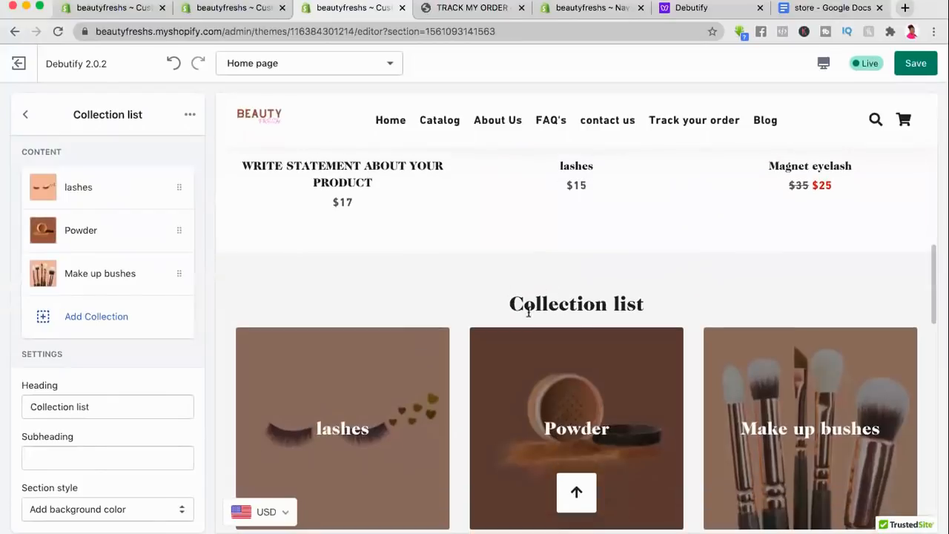
{"action": "scroll", "coordinate": [561, 327], "scroll_direction": "down", "scroll_amount": 4}
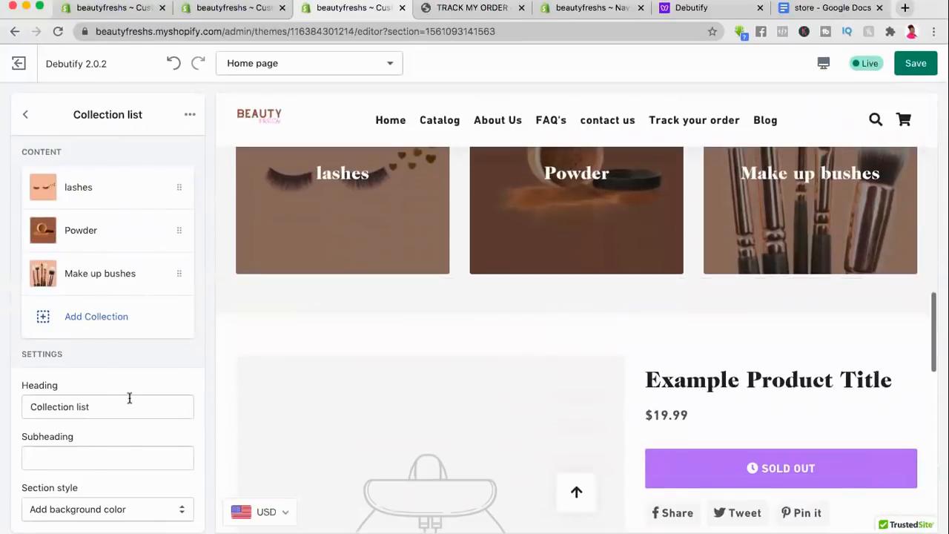
{"action": "scroll", "coordinate": [118, 400], "scroll_direction": "down", "scroll_amount": 2}
{"action": "scroll", "coordinate": [146, 431], "scroll_direction": "down", "scroll_amount": 2}
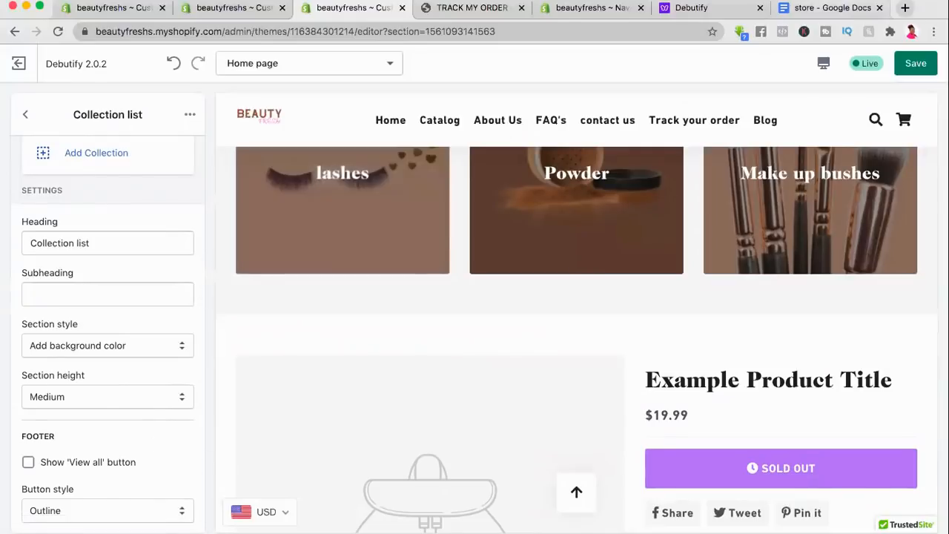
Step: Save the collection list changes and return to the home page's section overview
{"action": "left_click", "coordinate": [919, 65]}
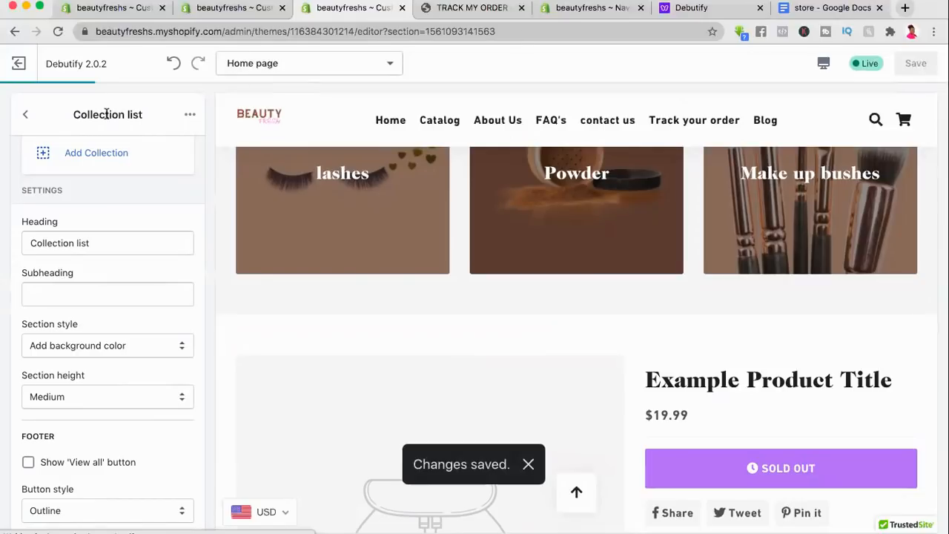
{"action": "left_click", "coordinate": [25, 114]}
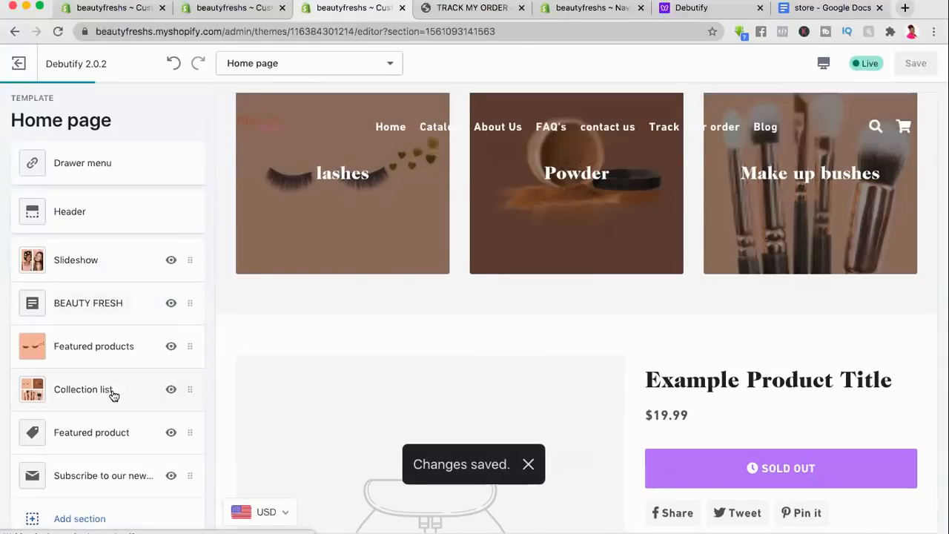
Step: Set makeup brushes as the product shown in the home page's Featured product section and check it in the preview
{"action": "scroll", "coordinate": [113, 393], "scroll_direction": "down", "scroll_amount": 5}
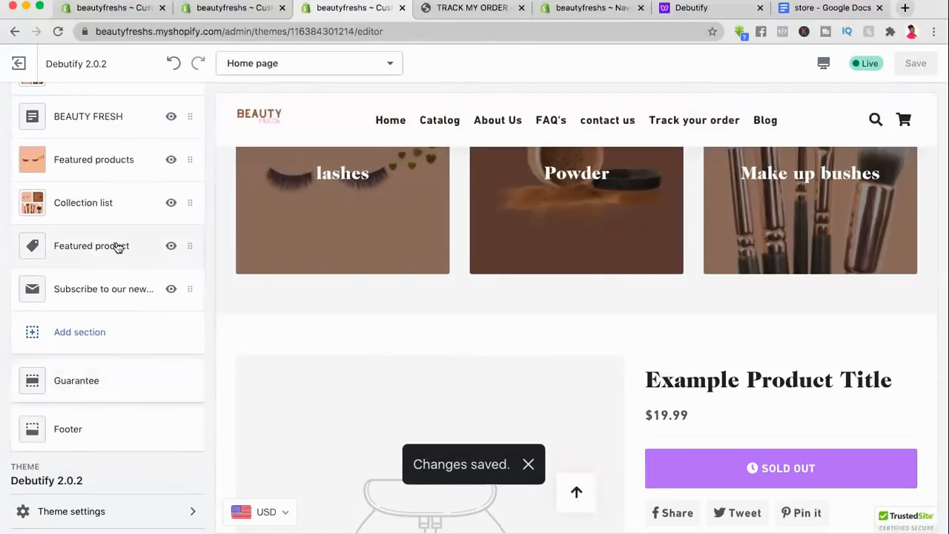
{"action": "left_click", "coordinate": [117, 248]}
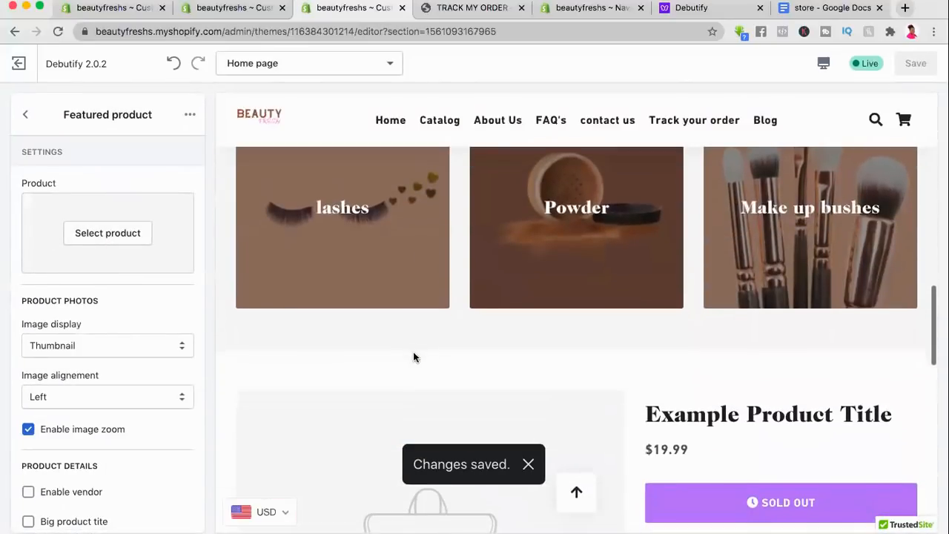
{"action": "left_click", "coordinate": [114, 231]}
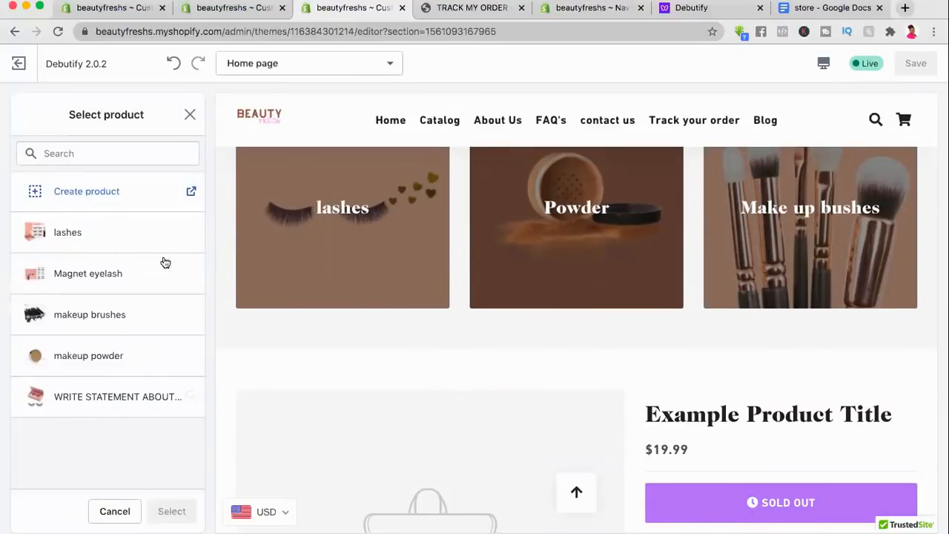
{"action": "left_click", "coordinate": [92, 359]}
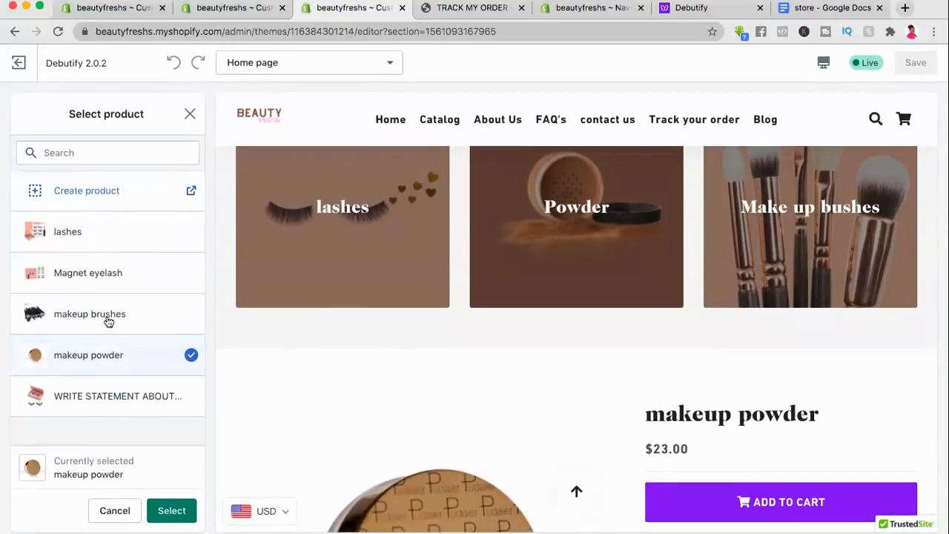
{"action": "left_click", "coordinate": [93, 316]}
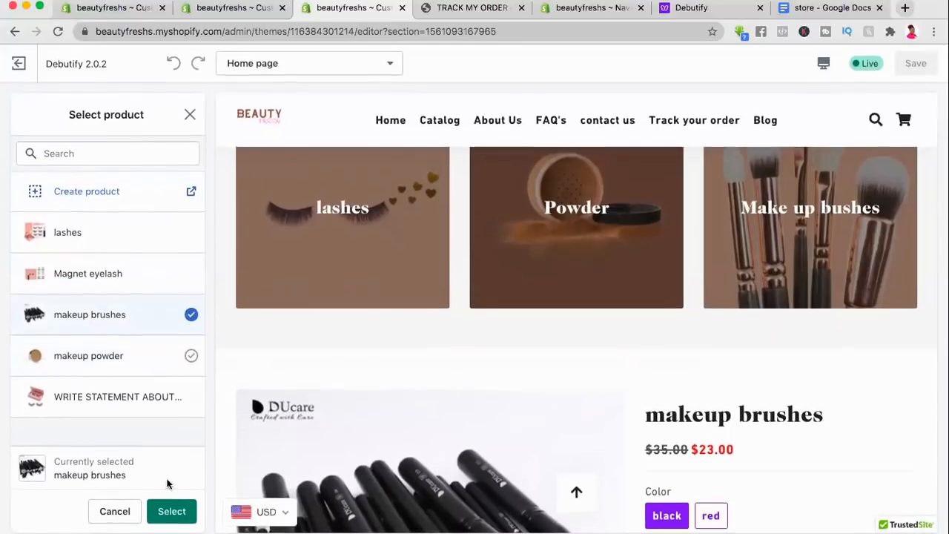
{"action": "left_click", "coordinate": [170, 511]}
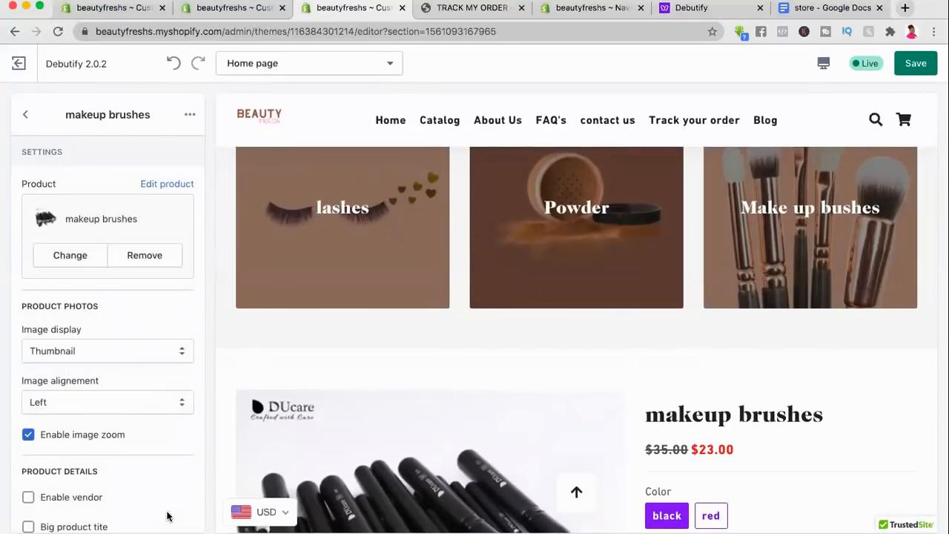
{"action": "scroll", "coordinate": [224, 368], "scroll_direction": "down", "scroll_amount": 7}
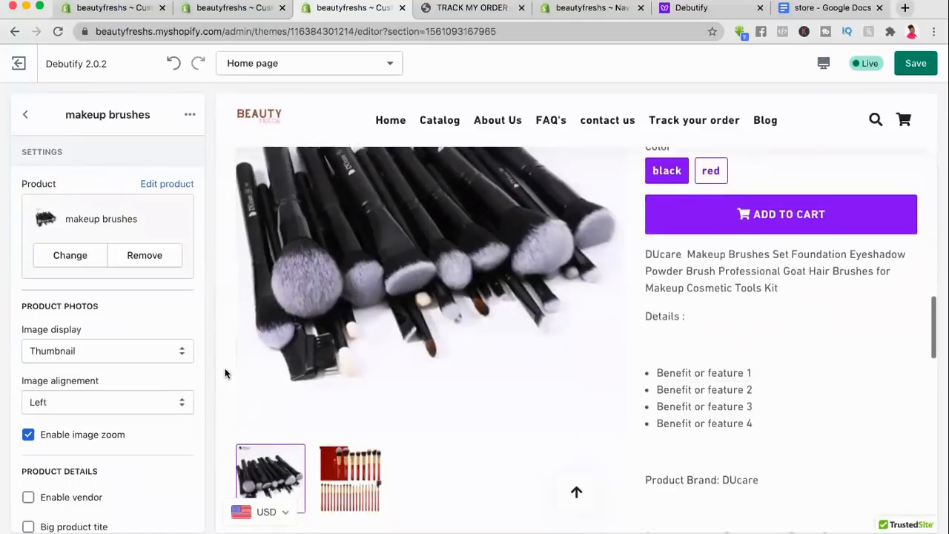
{"action": "scroll", "coordinate": [225, 368], "scroll_direction": "down", "scroll_amount": 4}
{"action": "scroll", "coordinate": [225, 368], "scroll_direction": "up", "scroll_amount": 3}
{"action": "scroll", "coordinate": [225, 368], "scroll_direction": "down", "scroll_amount": 9}
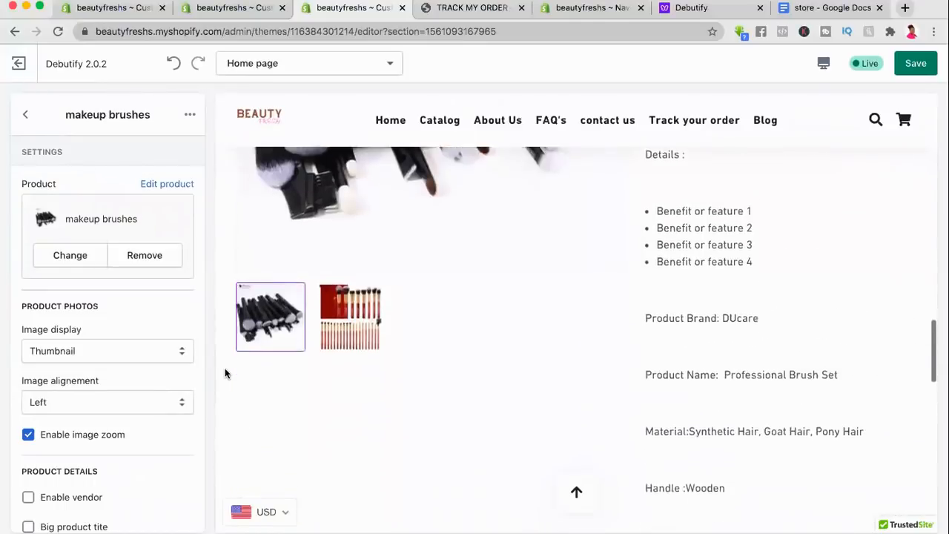
{"action": "scroll", "coordinate": [224, 367], "scroll_direction": "up", "scroll_amount": 8}
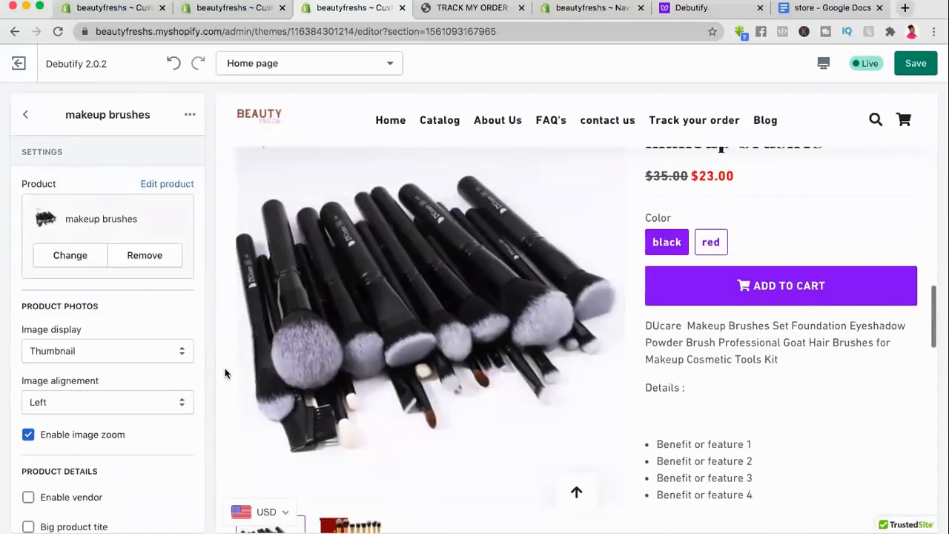
Step: Replace the newsletter section's subheading with "Receive latest updates and discounts" and save the changes
{"action": "scroll", "coordinate": [478, 285], "scroll_direction": "down", "scroll_amount": 13}
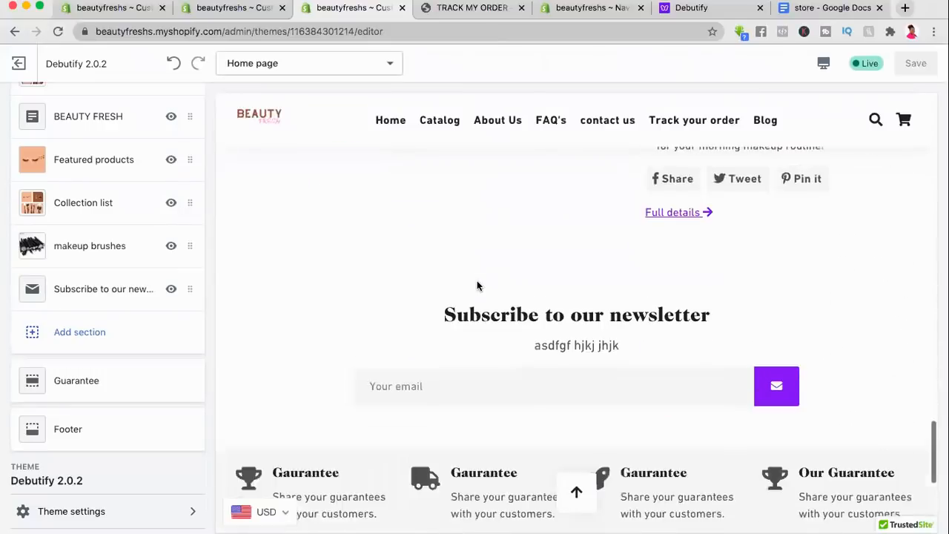
{"action": "scroll", "coordinate": [477, 286], "scroll_direction": "up", "scroll_amount": 1}
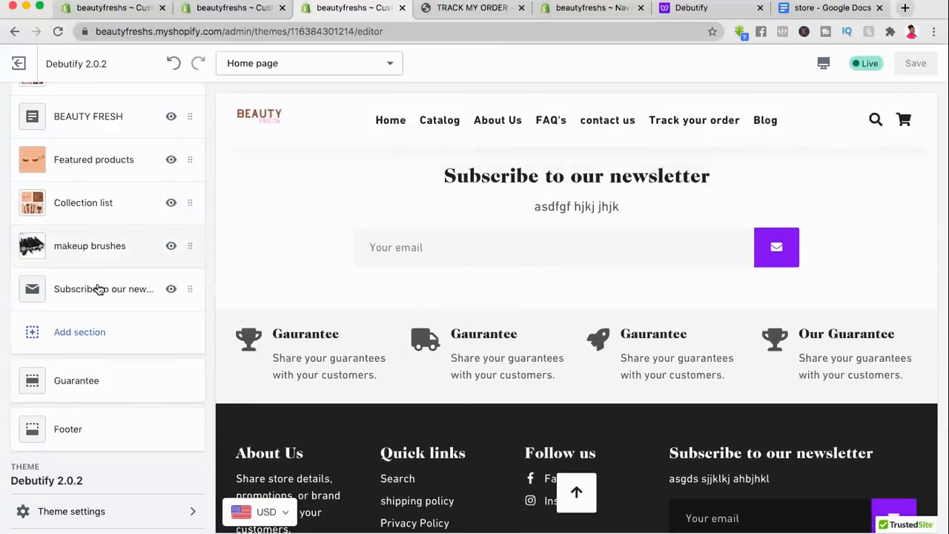
{"action": "left_click", "coordinate": [98, 291]}
{"action": "left_click", "coordinate": [111, 255]}
{"action": "key", "text": "super+a"}
{"action": "key", "text": "BackSpace"}
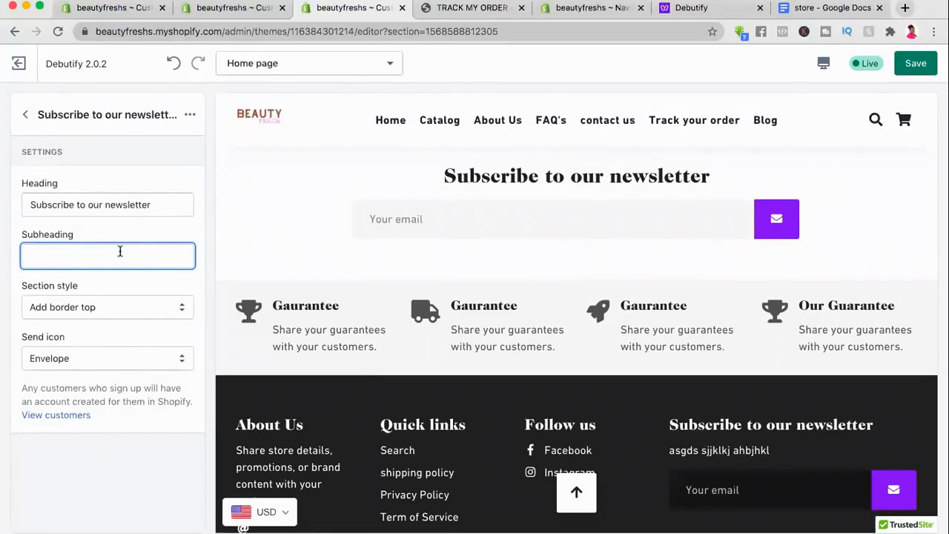
{"action": "type", "text": "Receive latest updates and discounts"}
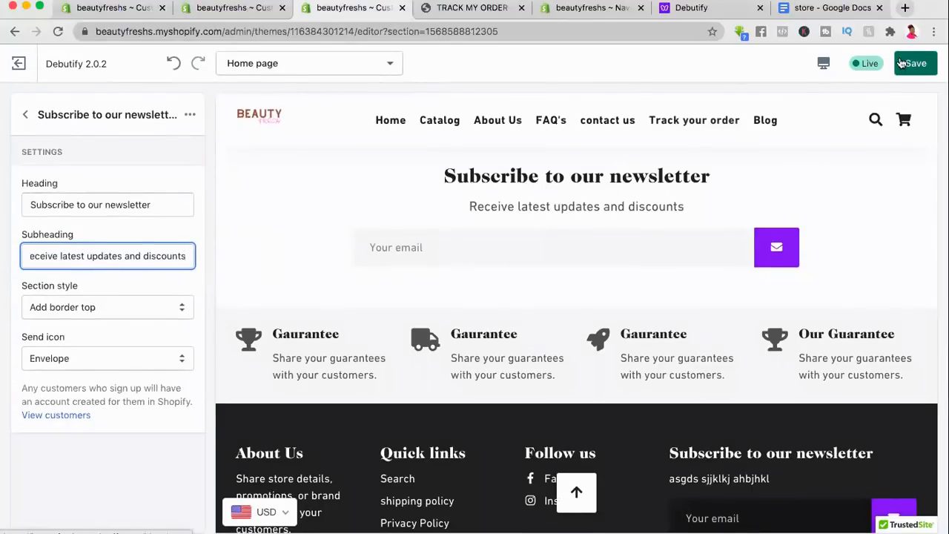
{"action": "left_click", "coordinate": [916, 63]}
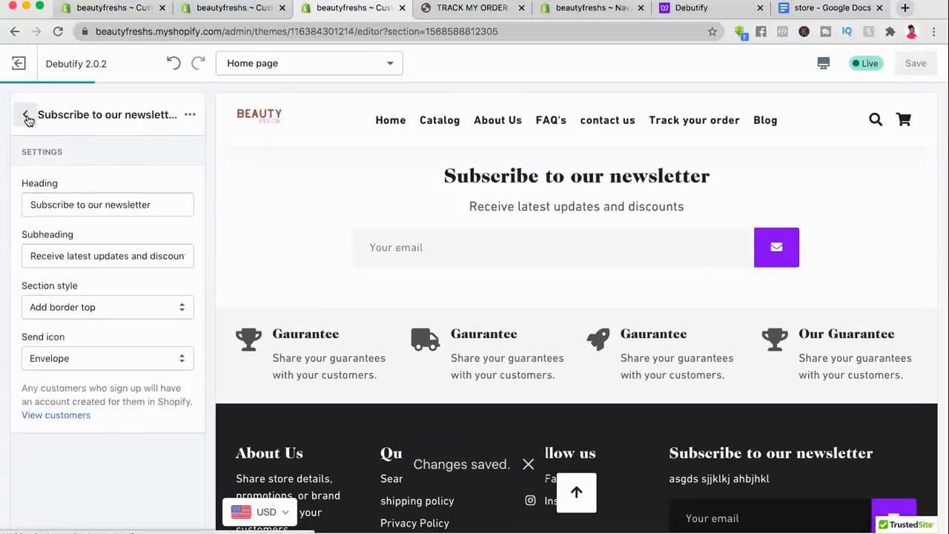
Step: Leave the newsletter settings and open the first block of the home page's Guarantee section
{"action": "left_click", "coordinate": [26, 117]}
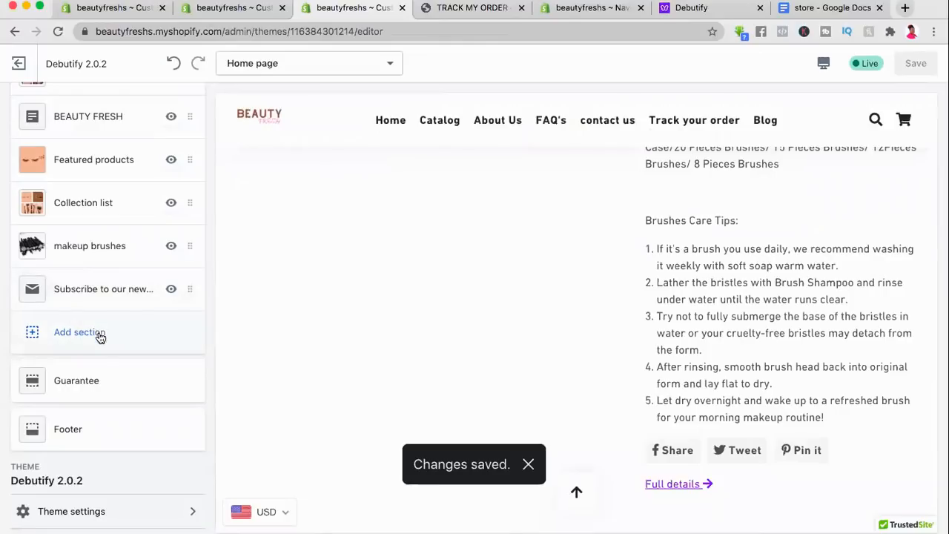
{"action": "scroll", "coordinate": [382, 327], "scroll_direction": "down", "scroll_amount": 10}
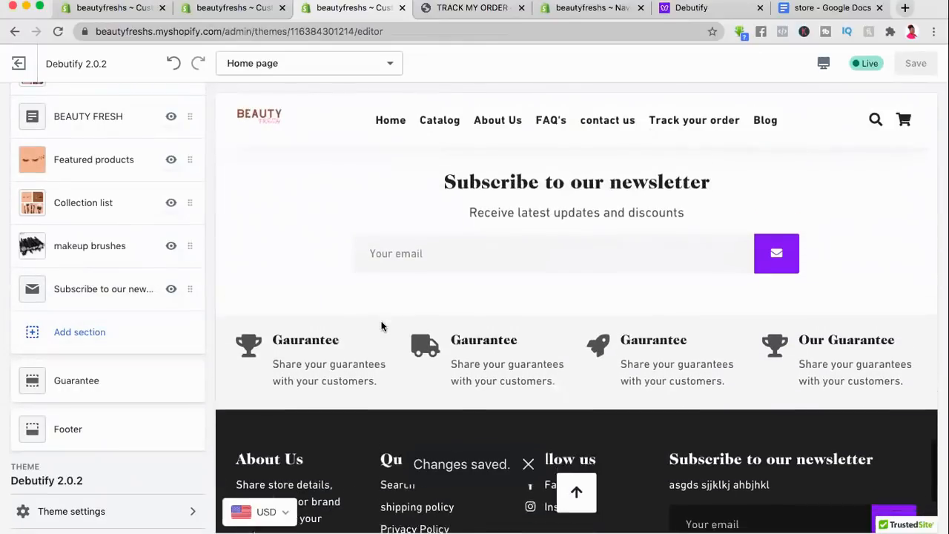
{"action": "scroll", "coordinate": [382, 327], "scroll_direction": "down", "scroll_amount": 3}
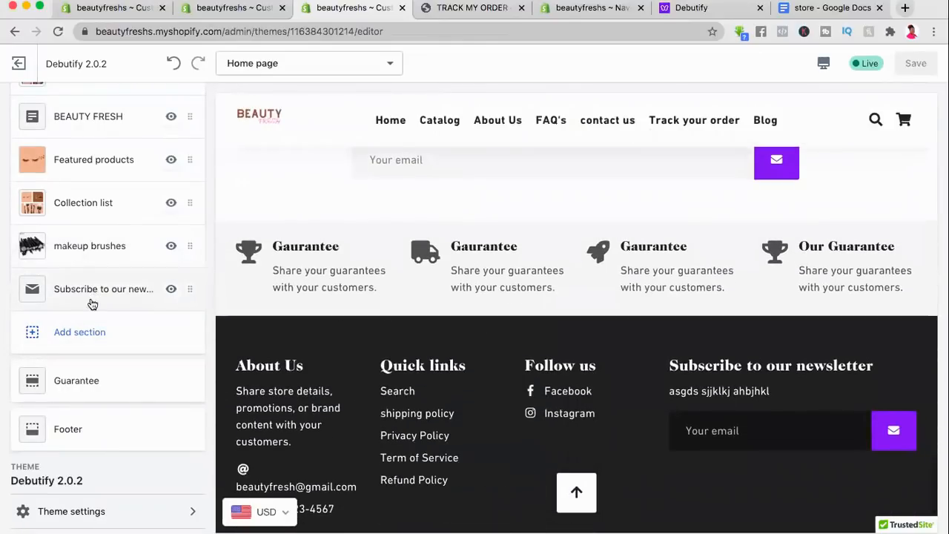
{"action": "left_click", "coordinate": [75, 383]}
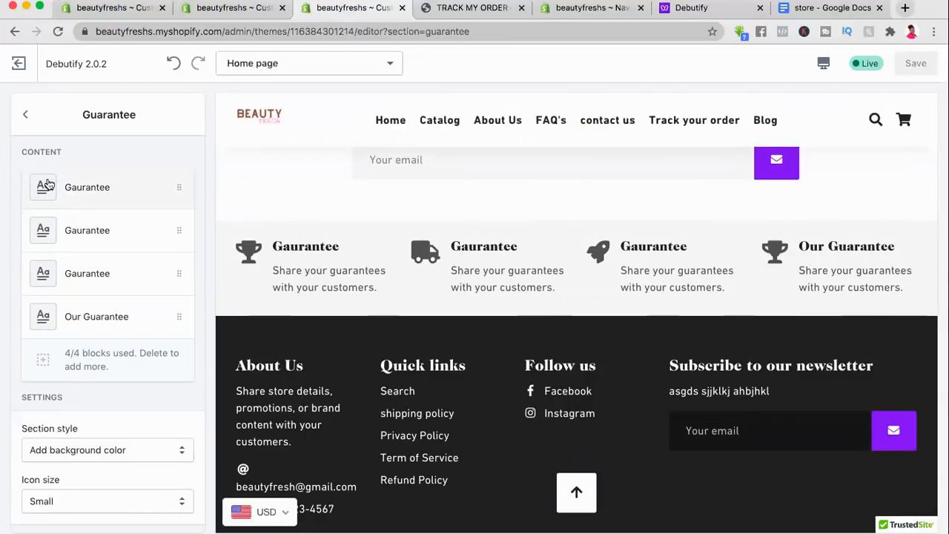
{"action": "left_click", "coordinate": [48, 184]}
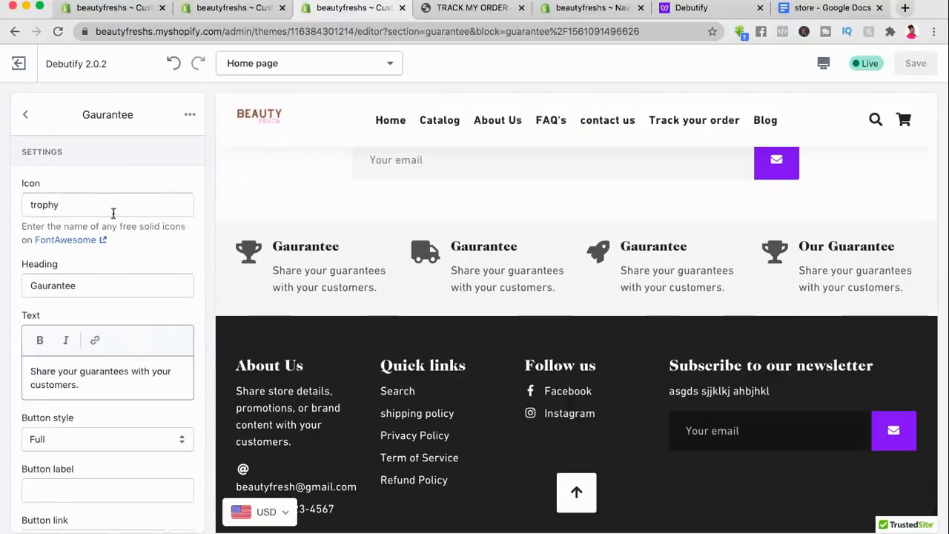
{"action": "scroll", "coordinate": [127, 261], "scroll_direction": "down", "scroll_amount": 1}
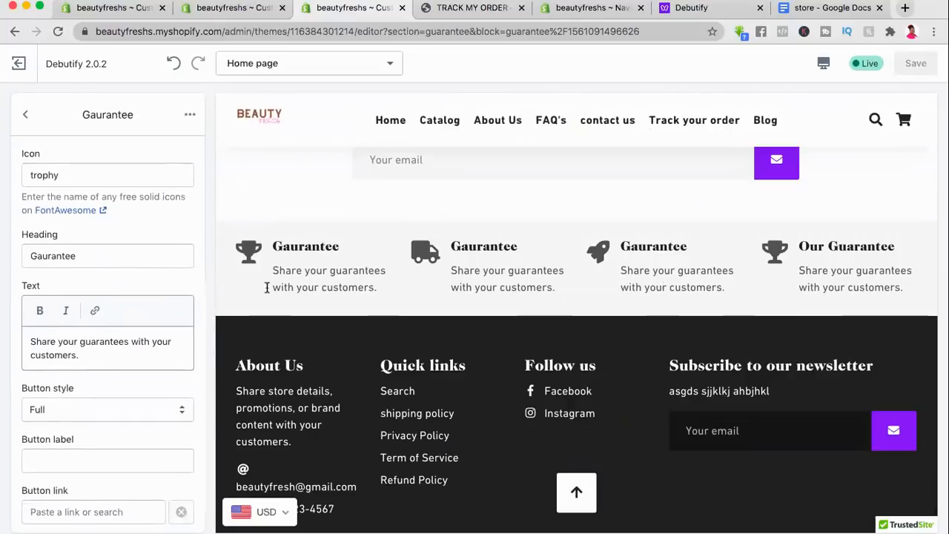
Step: Replace the first guarantee block's heading with "30 Day Money Back Gaurantee" copied from the store document in Google Docs, and clear its text
{"action": "left_click", "coordinate": [831, 8]}
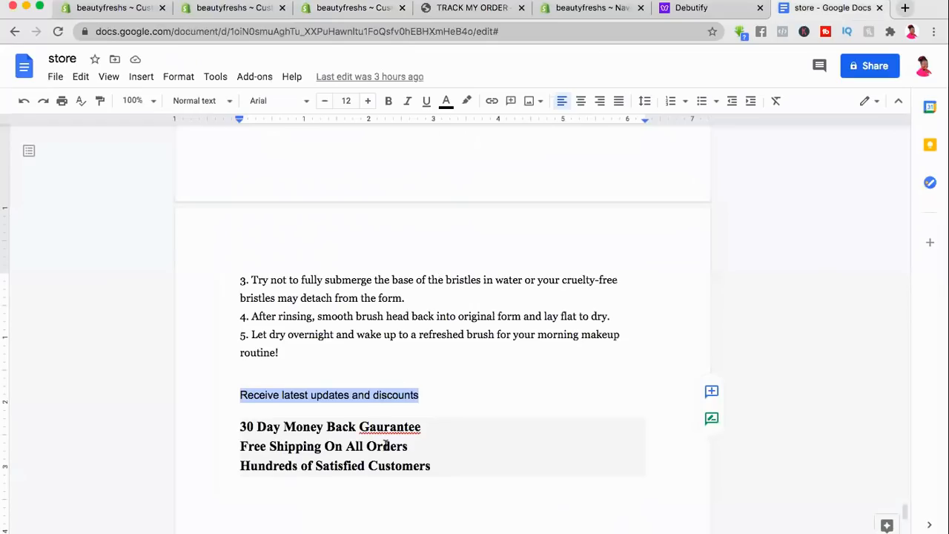
{"action": "left_click_drag", "start_coordinate": [425, 428], "coordinate": [243, 430]}
{"action": "key", "text": "super+c"}
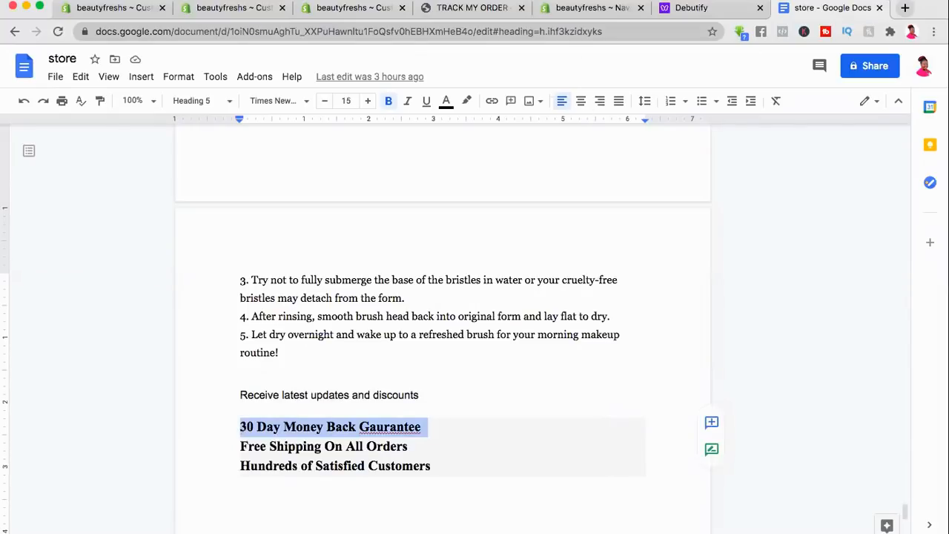
{"action": "left_click", "coordinate": [357, 14]}
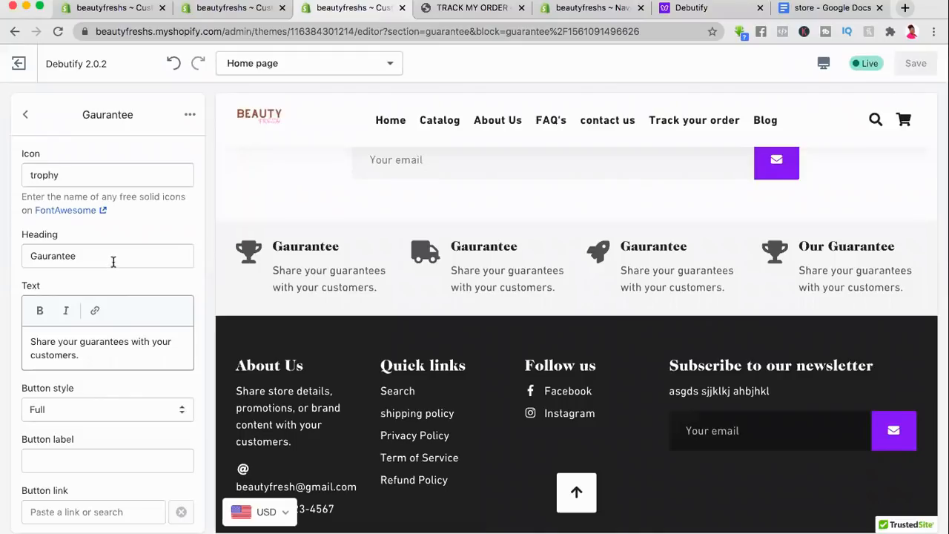
{"action": "left_click_drag", "start_coordinate": [113, 262], "coordinate": [30, 259]}
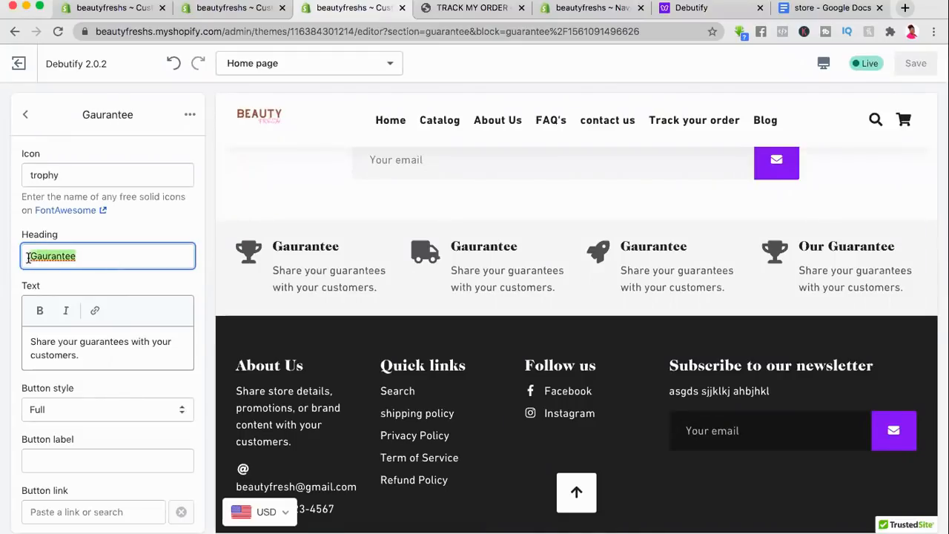
{"action": "key", "text": "super+v"}
{"action": "left_click_drag", "start_coordinate": [105, 359], "coordinate": [30, 341]}
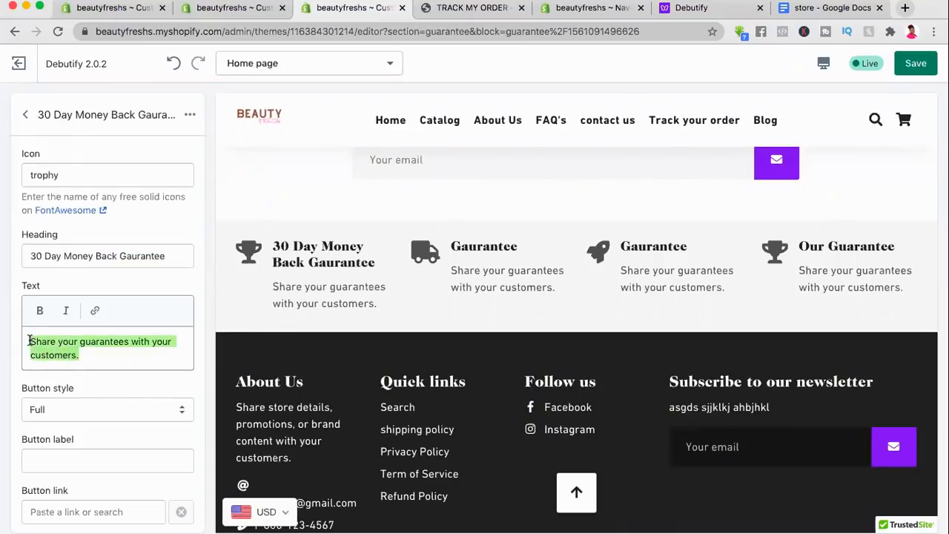
{"action": "key", "text": "BackSpace"}
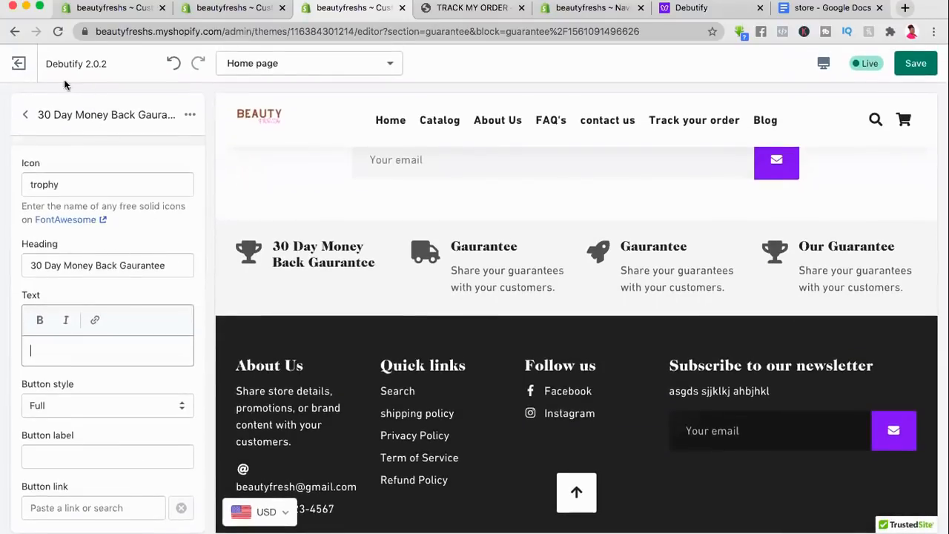
{"action": "left_click", "coordinate": [28, 113]}
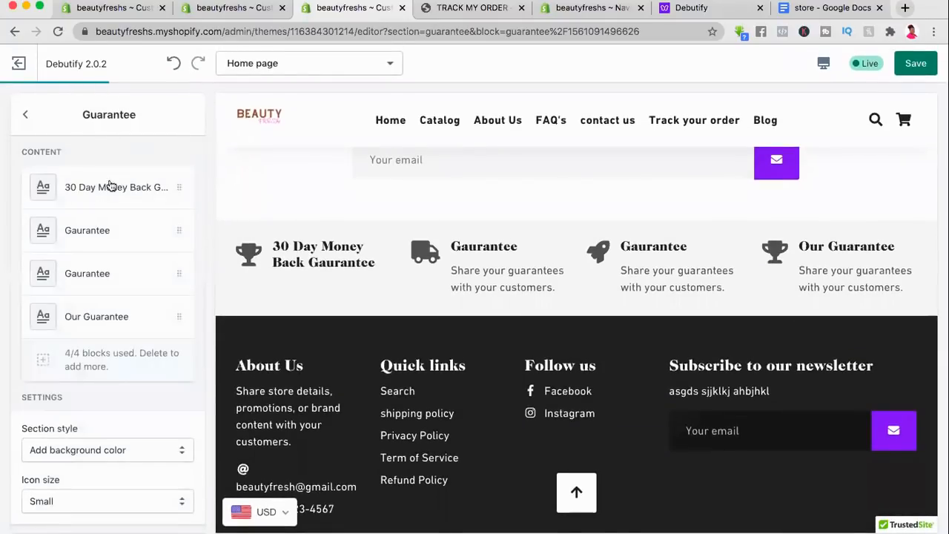
Step: Replace the truck-icon guarantee's heading with "Free Shipping On All Orders" copied from the store document in Google Docs, and clear its text
{"action": "left_click", "coordinate": [80, 231]}
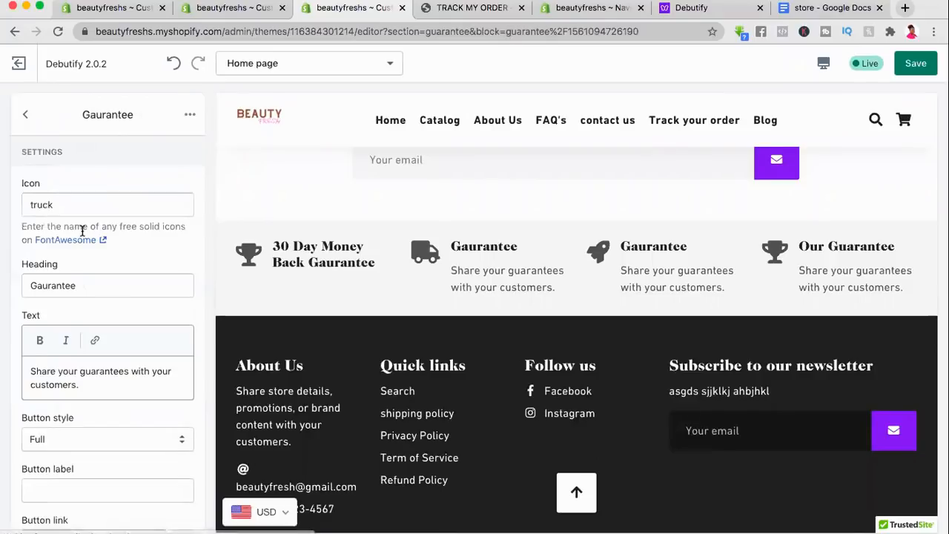
{"action": "left_click", "coordinate": [812, 9]}
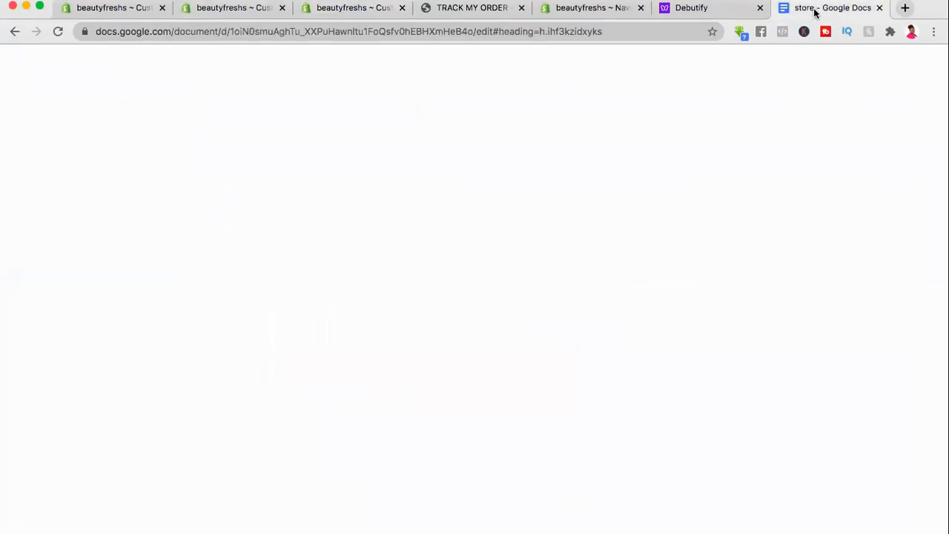
{"action": "left_click_drag", "start_coordinate": [411, 447], "coordinate": [235, 444]}
{"action": "key", "text": "super+c"}
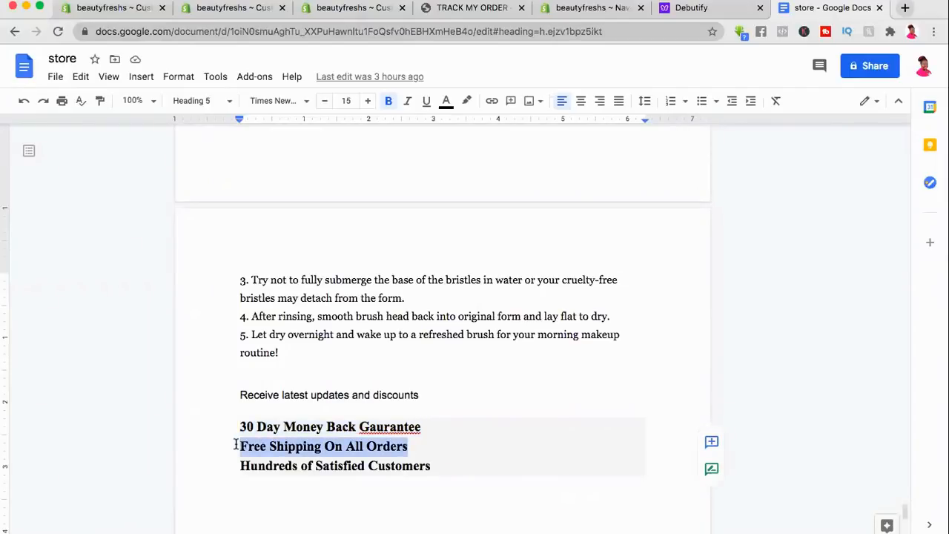
{"action": "left_click", "coordinate": [339, 9]}
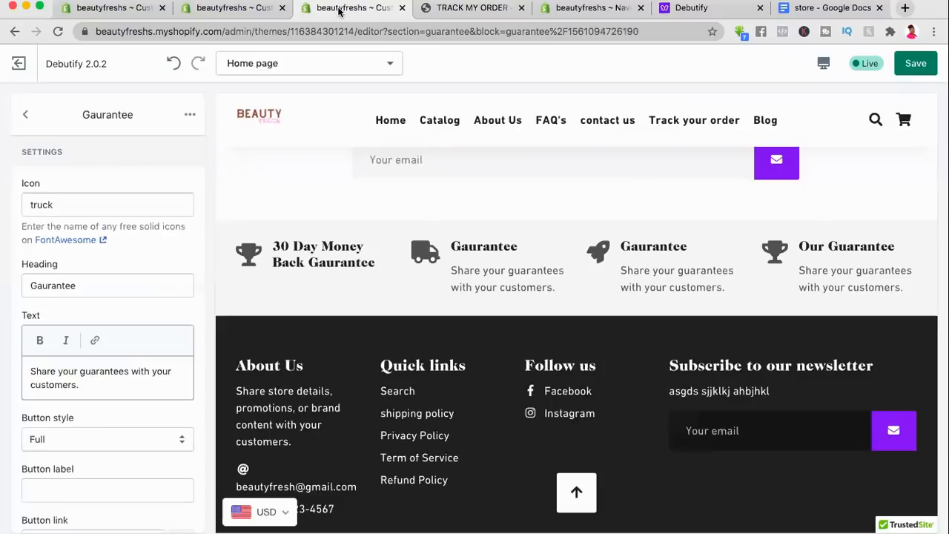
{"action": "left_click_drag", "start_coordinate": [101, 287], "coordinate": [23, 284]}
{"action": "key", "text": "super+v"}
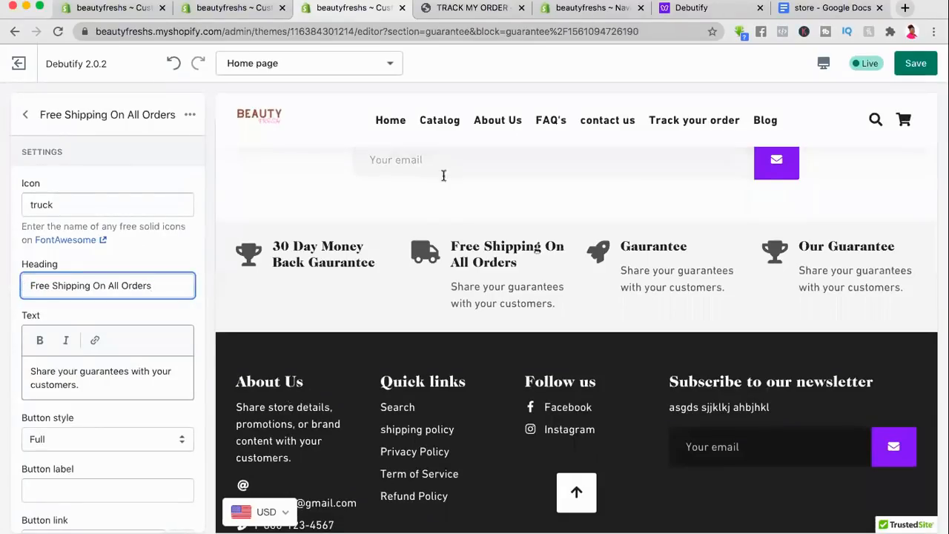
{"action": "left_click_drag", "start_coordinate": [101, 383], "coordinate": [30, 371]}
{"action": "key", "text": "BackSpace"}
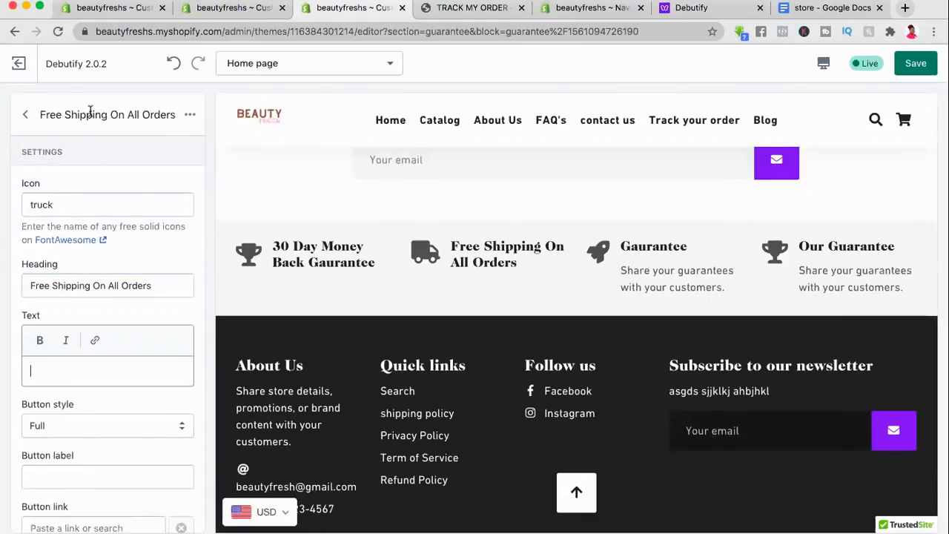
{"action": "left_click", "coordinate": [28, 116]}
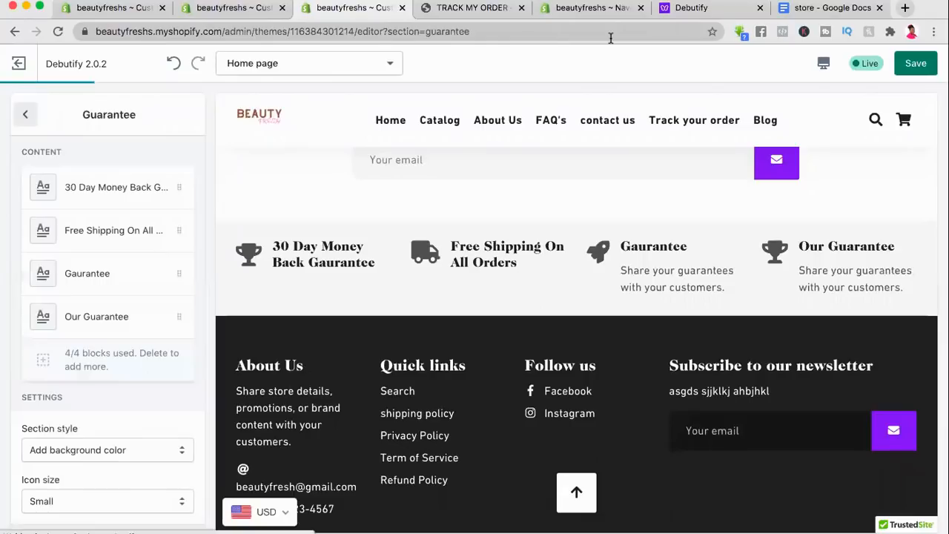
Step: Replace the rocket-icon guarantee's heading with "Hundreds of Satisfied Customers" copied from the store document in Google Docs, and clear its text
{"action": "left_click", "coordinate": [801, 8]}
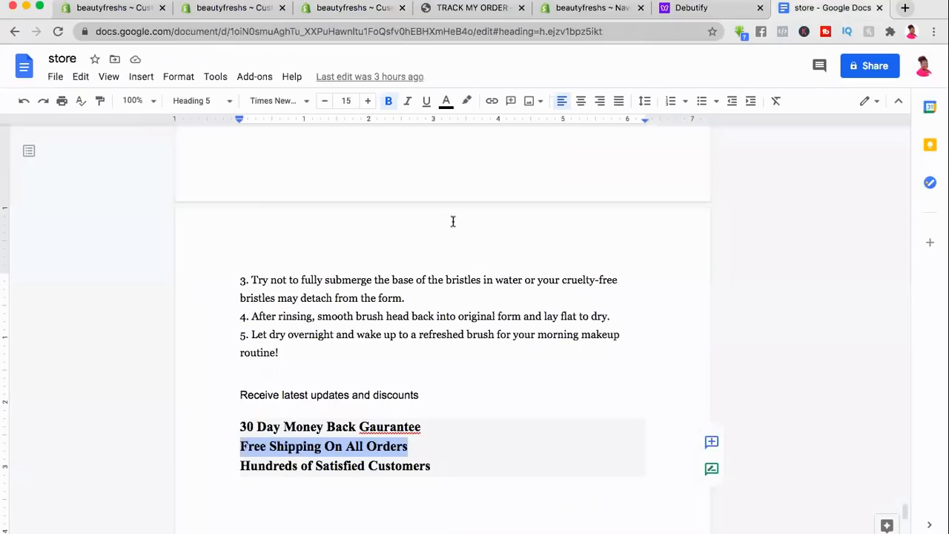
{"action": "left_click_drag", "start_coordinate": [433, 473], "coordinate": [241, 464]}
{"action": "key", "text": "super+c"}
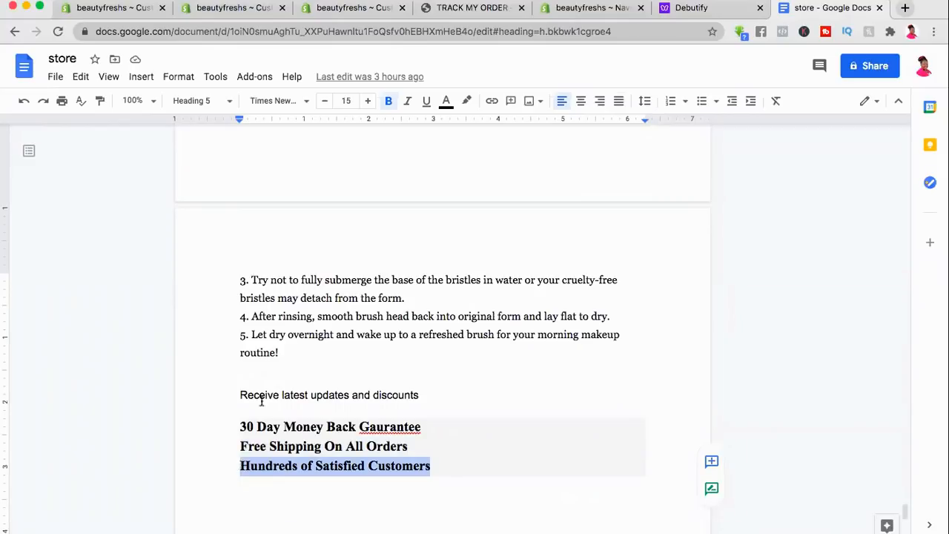
{"action": "left_click", "coordinate": [345, 9]}
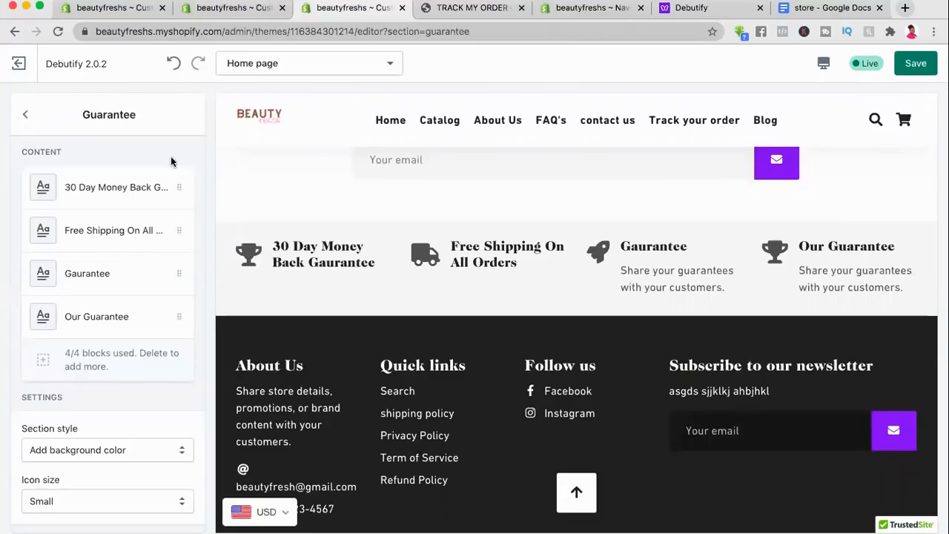
{"action": "left_click", "coordinate": [130, 275]}
{"action": "double_click", "coordinate": [106, 287]}
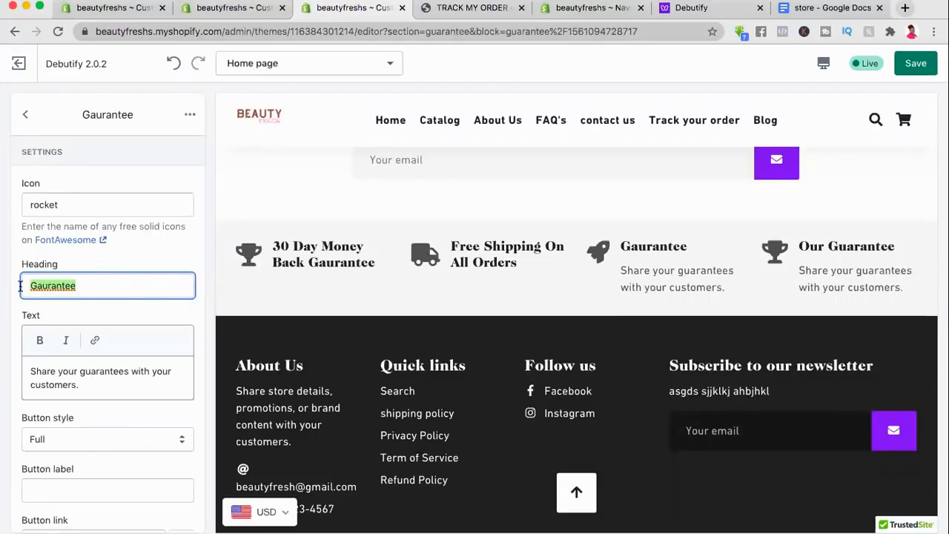
{"action": "key", "text": "super+v"}
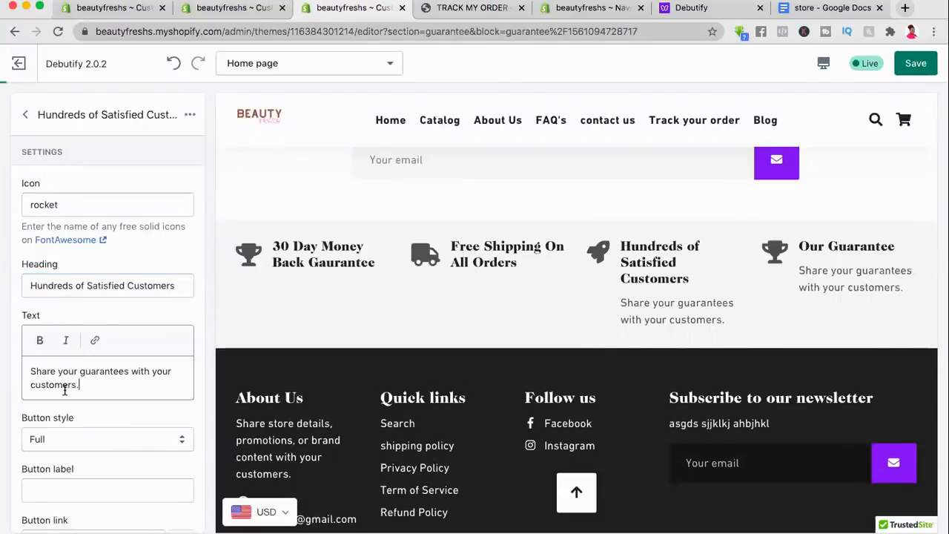
{"action": "triple_click", "coordinate": [74, 384]}
{"action": "key", "text": "BackSpace"}
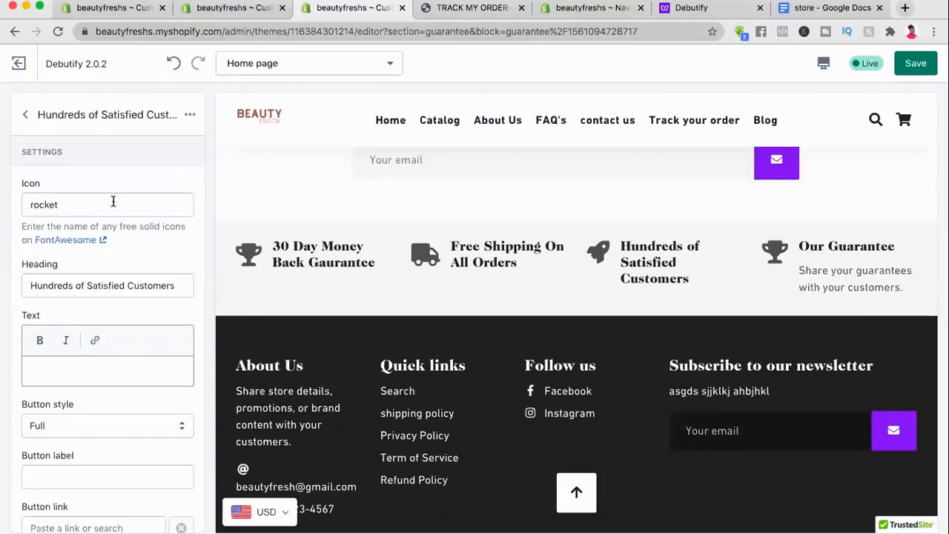
{"action": "left_click", "coordinate": [25, 114]}
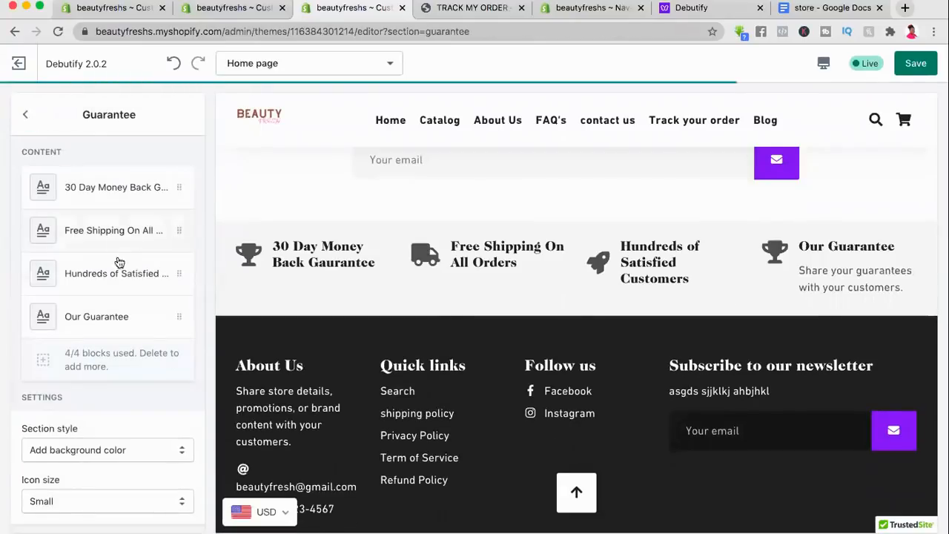
Step: Remove the fourth block, Our Guarantee, from the Guarantee section and save the changes
{"action": "left_click", "coordinate": [176, 321]}
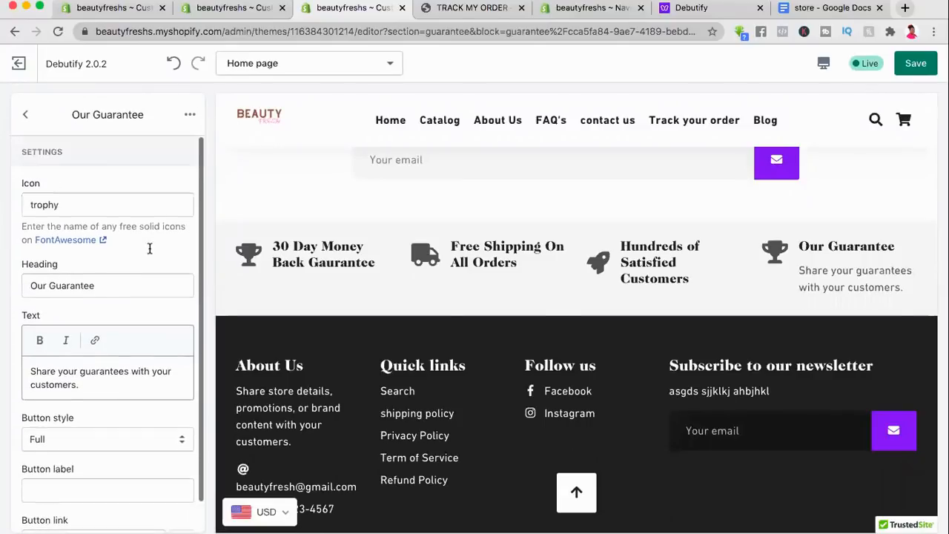
{"action": "left_click", "coordinate": [189, 115]}
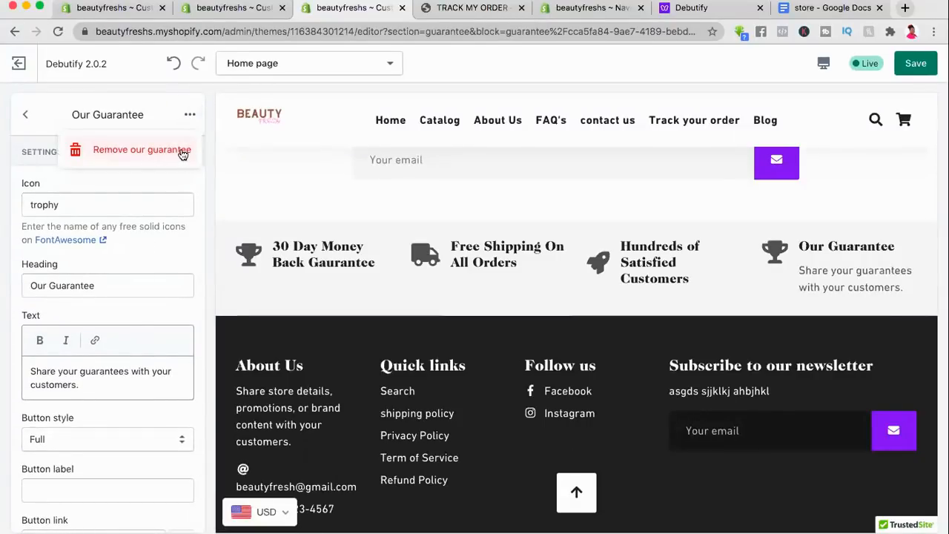
{"action": "left_click", "coordinate": [182, 150]}
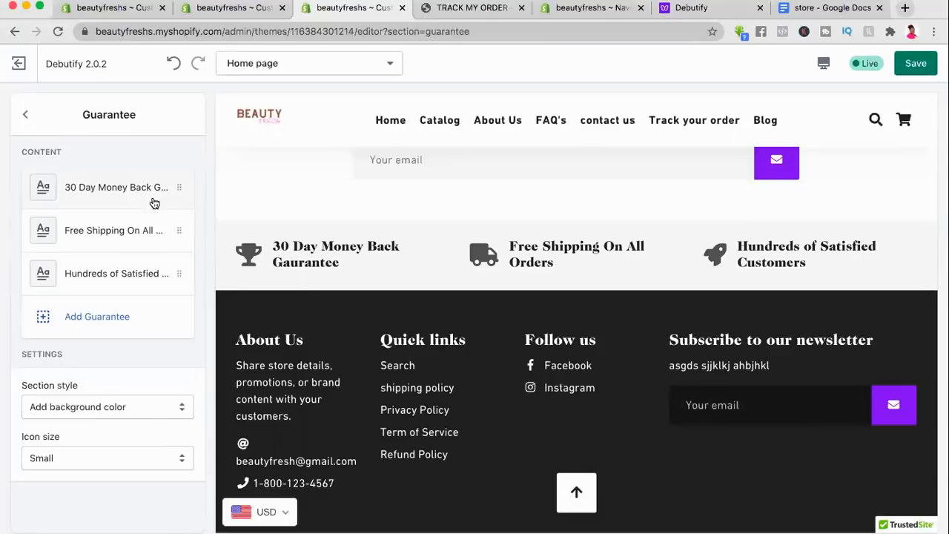
{"action": "left_click", "coordinate": [915, 69]}
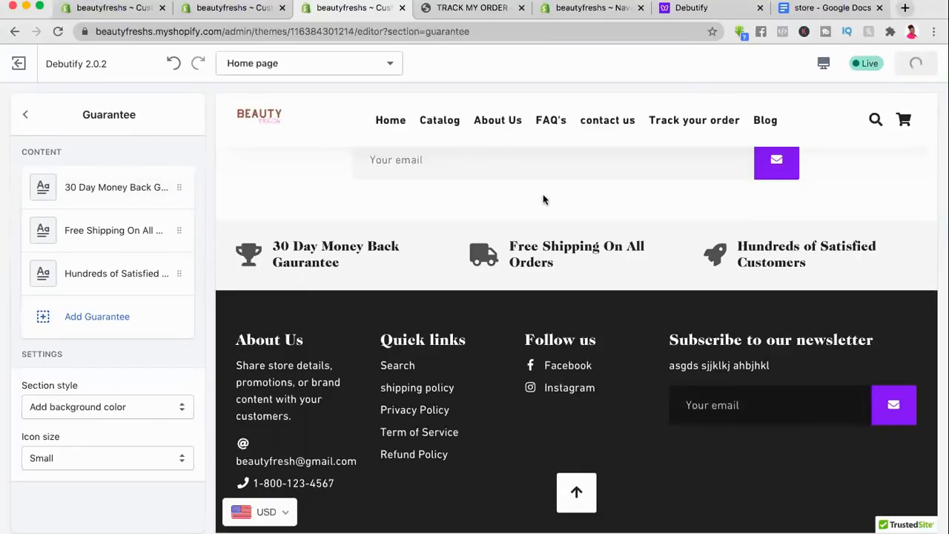
Step: Add the brown-and-pink Beauty Fresh logo from the image library to the footer's About Us block
{"action": "left_click", "coordinate": [25, 114]}
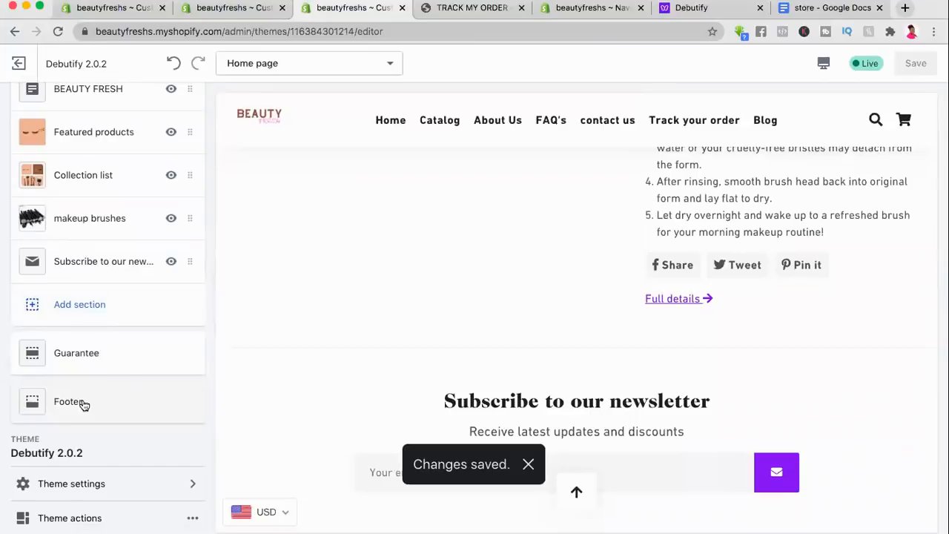
{"action": "left_click", "coordinate": [81, 402]}
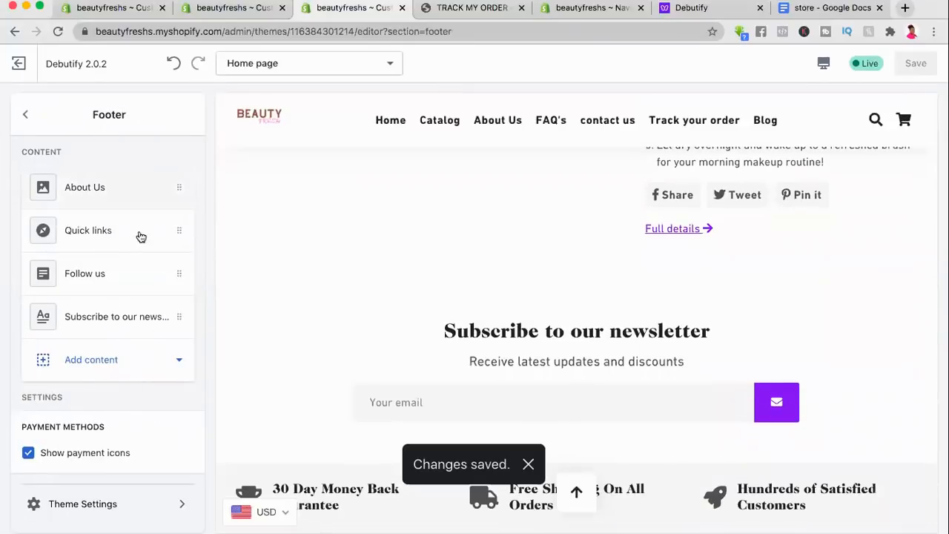
{"action": "scroll", "coordinate": [448, 371], "scroll_direction": "down", "scroll_amount": 3}
{"action": "scroll", "coordinate": [448, 371], "scroll_direction": "down", "scroll_amount": 2}
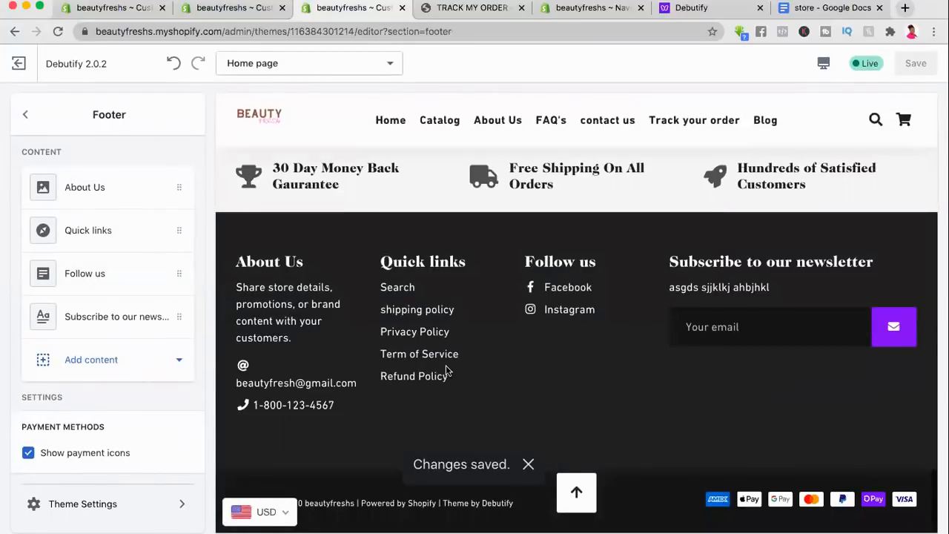
{"action": "left_click", "coordinate": [88, 187]}
{"action": "left_click", "coordinate": [87, 242]}
{"action": "left_click", "coordinate": [164, 223]}
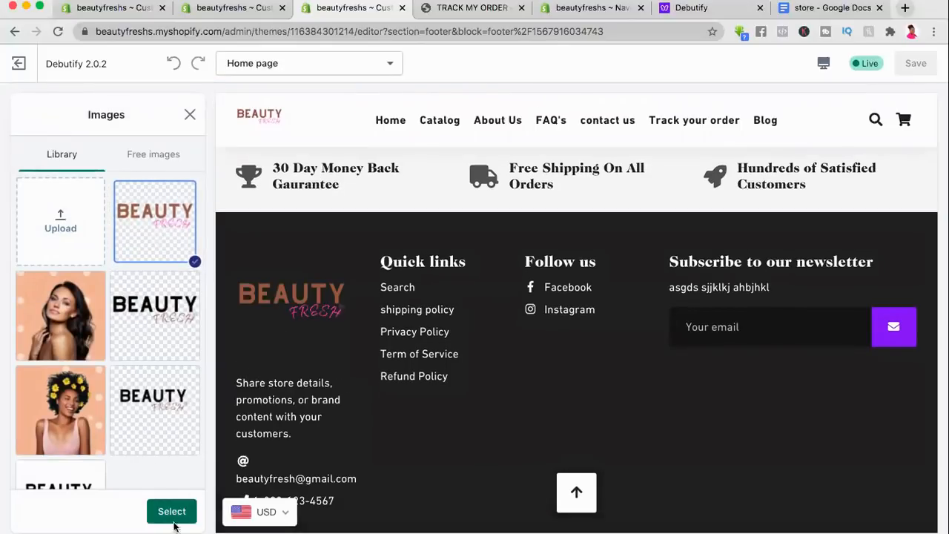
{"action": "scroll", "coordinate": [158, 365], "scroll_direction": "down", "scroll_amount": 2}
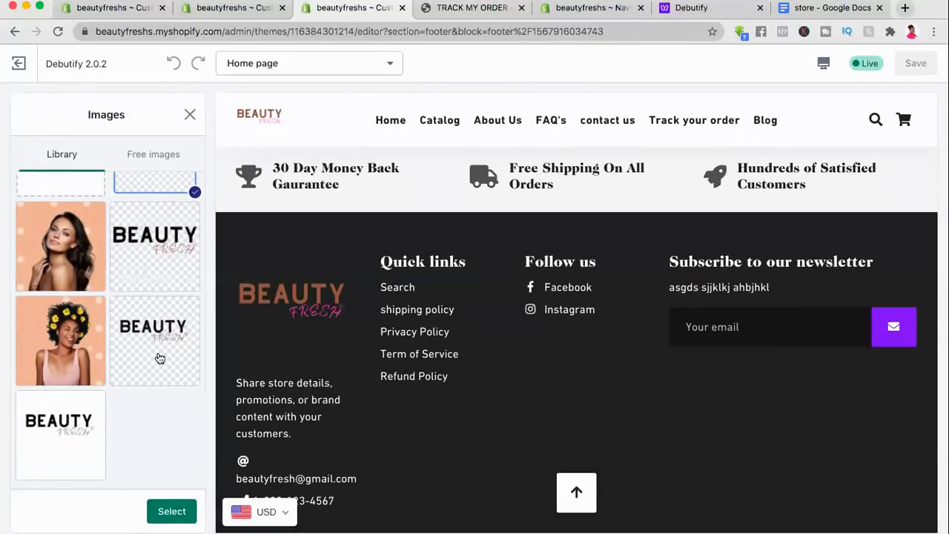
{"action": "left_click", "coordinate": [172, 512]}
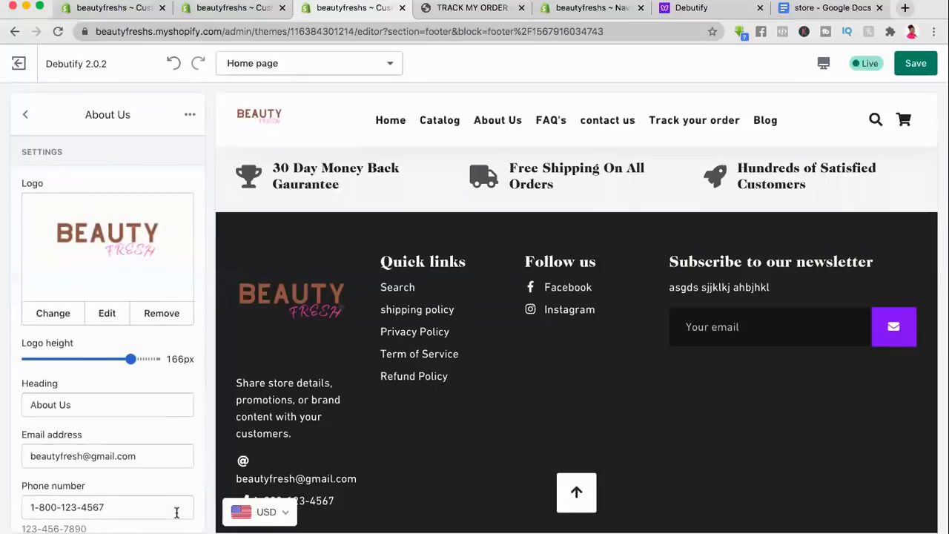
Step: Set the logo height in the footer's About Us block to 90px
{"action": "right_click", "coordinate": [131, 358]}
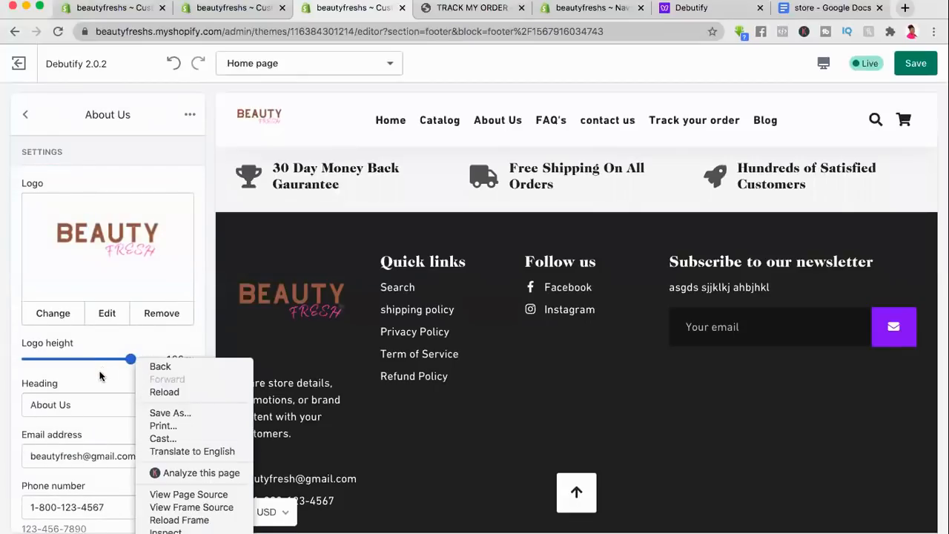
{"action": "left_click", "coordinate": [102, 377]}
{"action": "left_click_drag", "start_coordinate": [129, 359], "coordinate": [96, 358]}
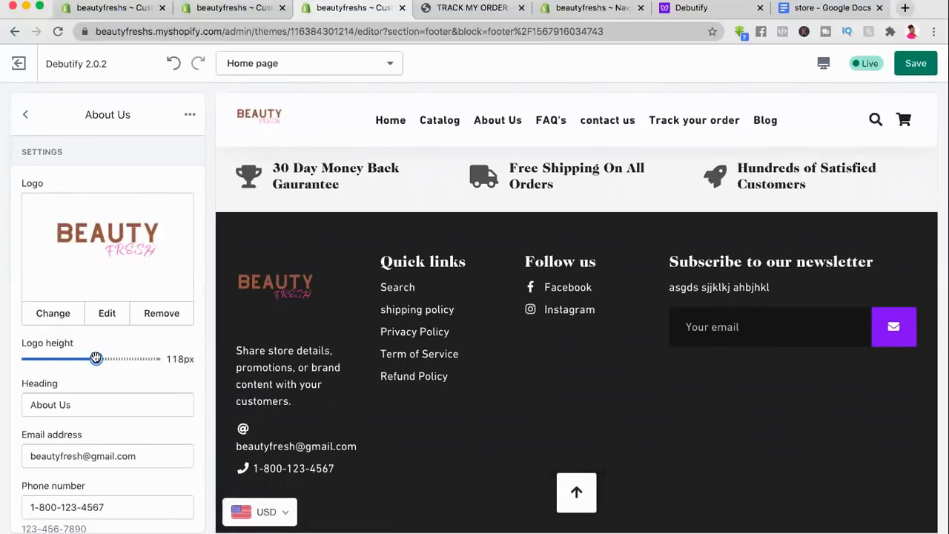
{"action": "left_click_drag", "start_coordinate": [95, 358], "coordinate": [79, 359]}
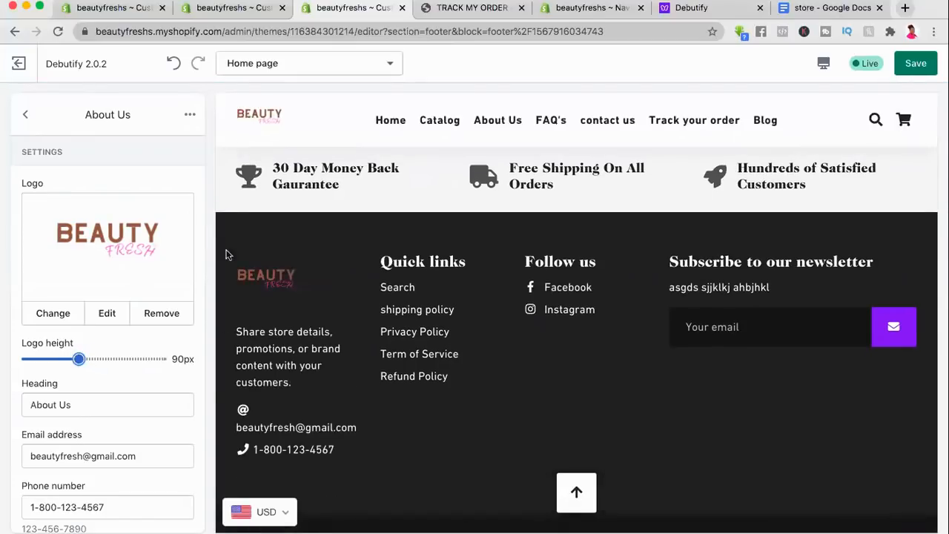
Step: Clear the placeholder text of the footer's About Us block and save the changes
{"action": "scroll", "coordinate": [165, 461], "scroll_direction": "down", "scroll_amount": 3}
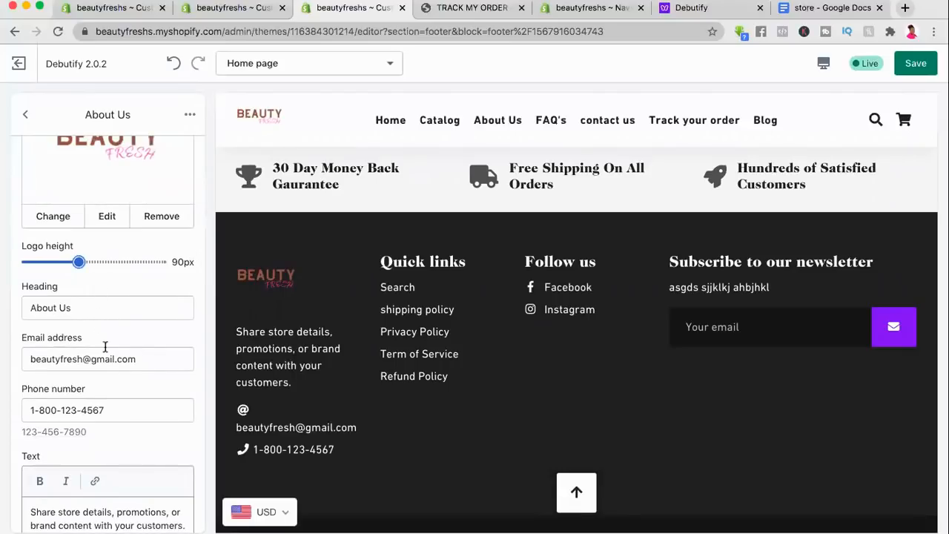
{"action": "left_click", "coordinate": [147, 364]}
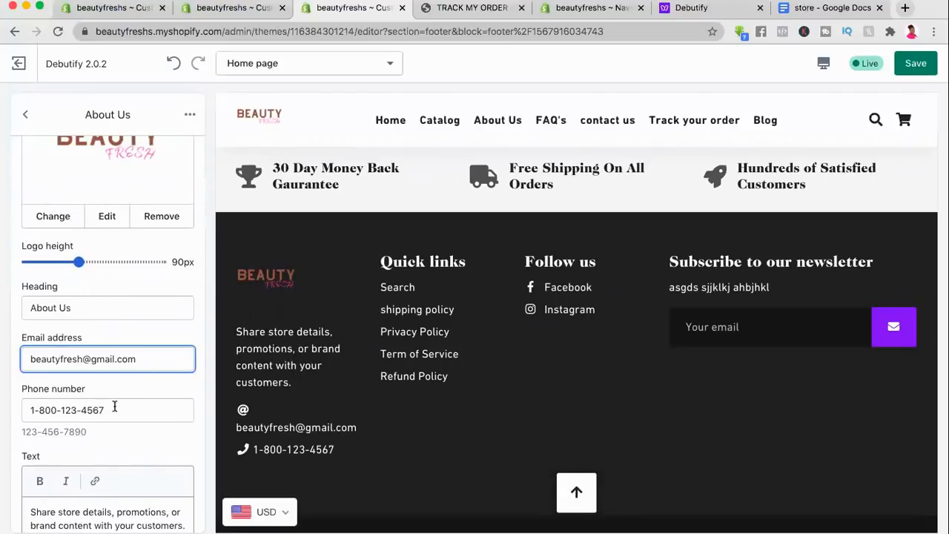
{"action": "left_click", "coordinate": [114, 406]}
{"action": "scroll", "coordinate": [114, 406], "scroll_direction": "down", "scroll_amount": 1}
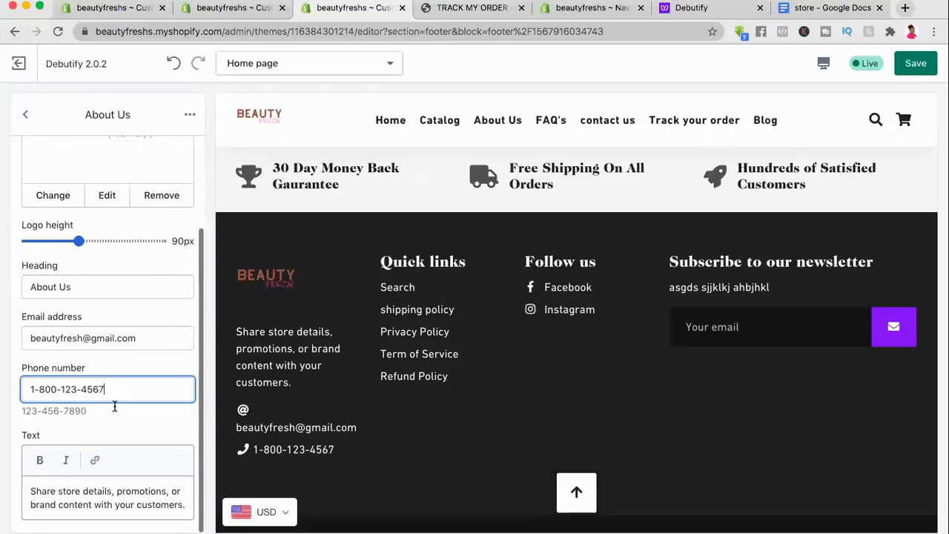
{"action": "left_click", "coordinate": [132, 500]}
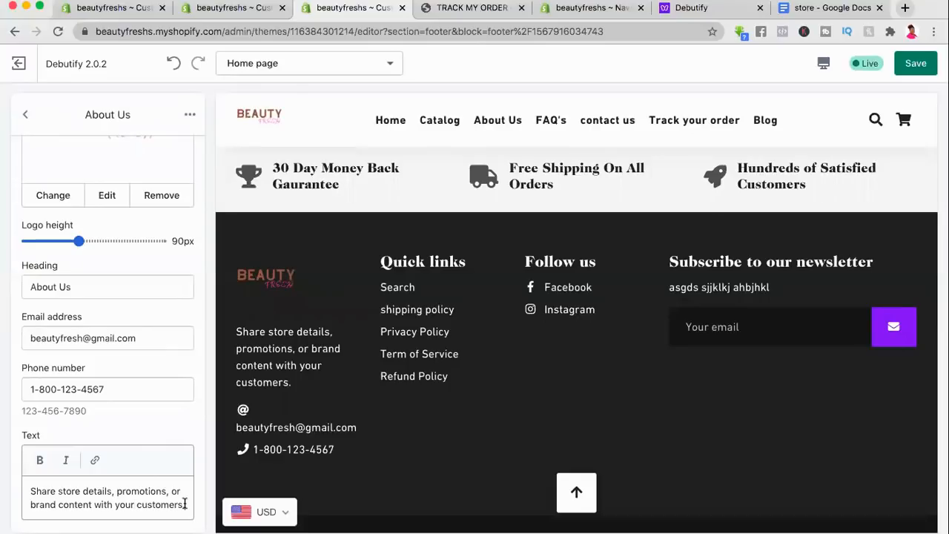
{"action": "left_click_drag", "start_coordinate": [187, 502], "coordinate": [22, 493]}
{"action": "key", "text": "BackSpace"}
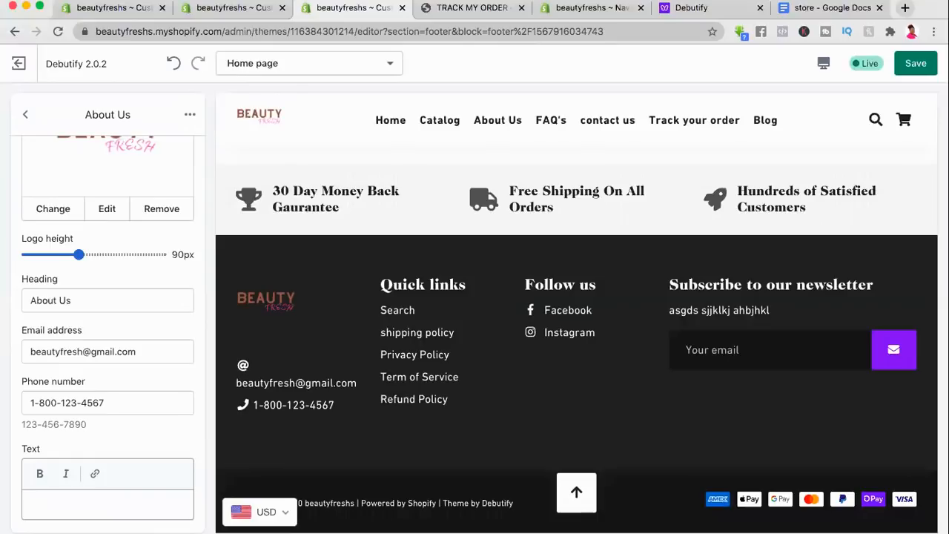
{"action": "scroll", "coordinate": [127, 410], "scroll_direction": "up", "scroll_amount": 2}
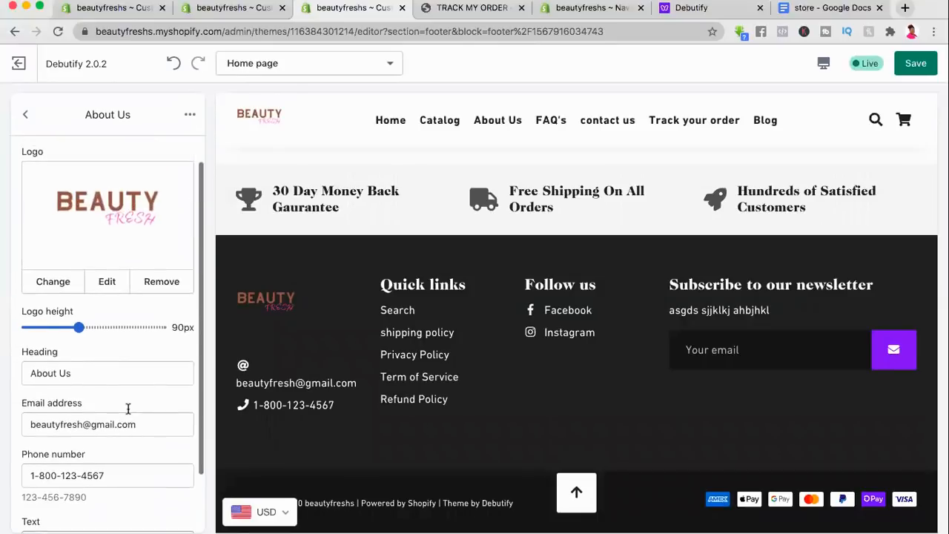
{"action": "scroll", "coordinate": [128, 410], "scroll_direction": "down", "scroll_amount": 2}
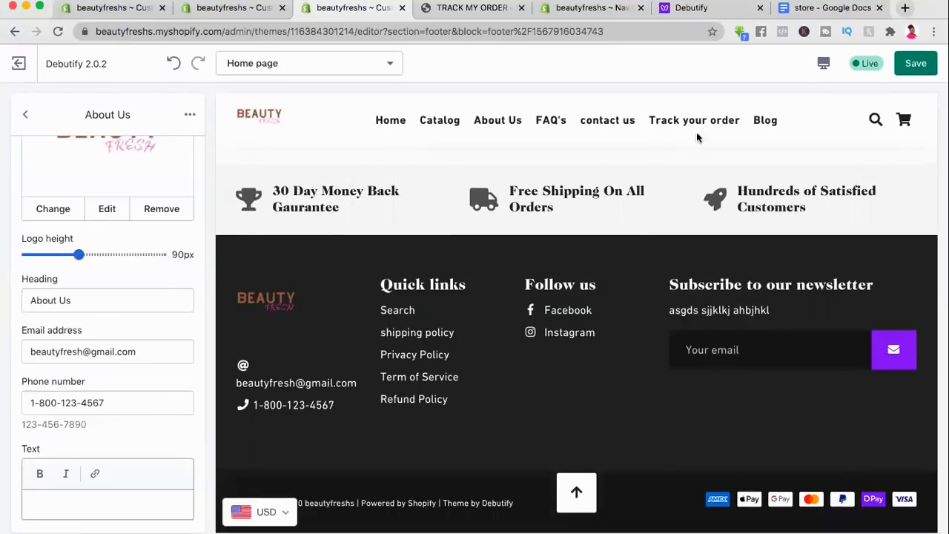
{"action": "left_click", "coordinate": [916, 63]}
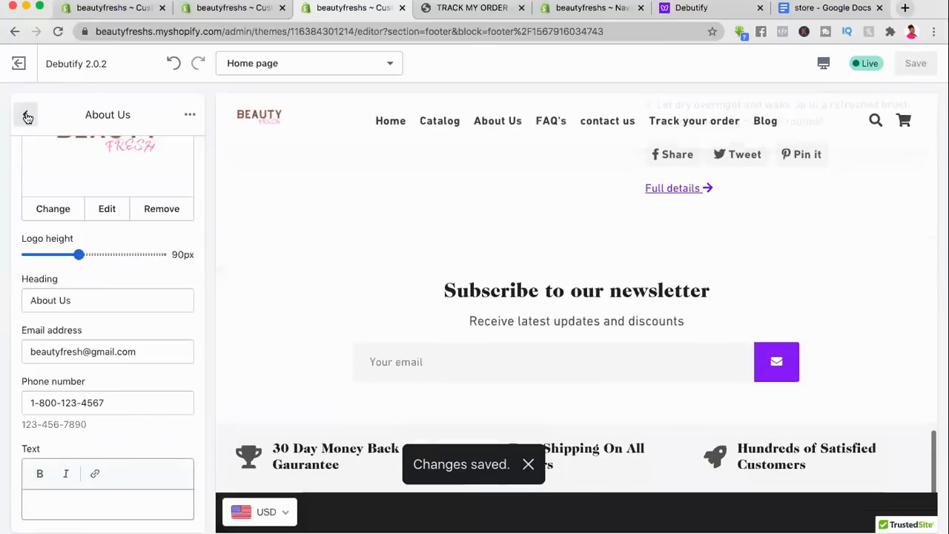
Step: Review the settings of the footer's Quick links and Follow us blocks
{"action": "left_click", "coordinate": [26, 116]}
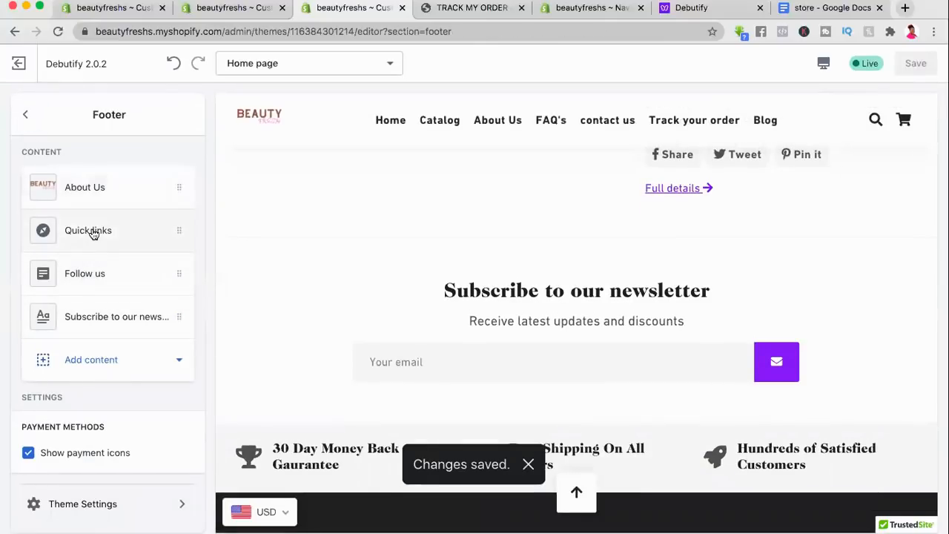
{"action": "left_click", "coordinate": [88, 231]}
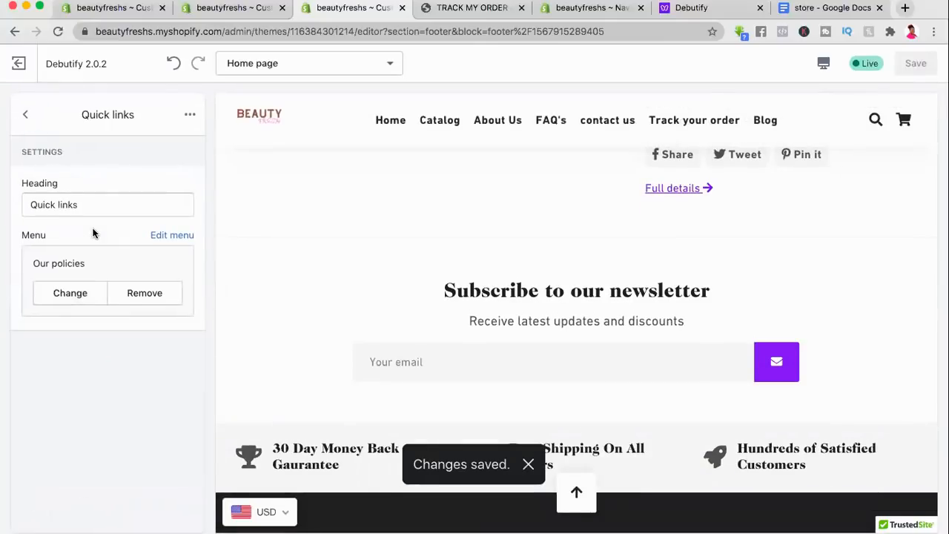
{"action": "left_click", "coordinate": [28, 115]}
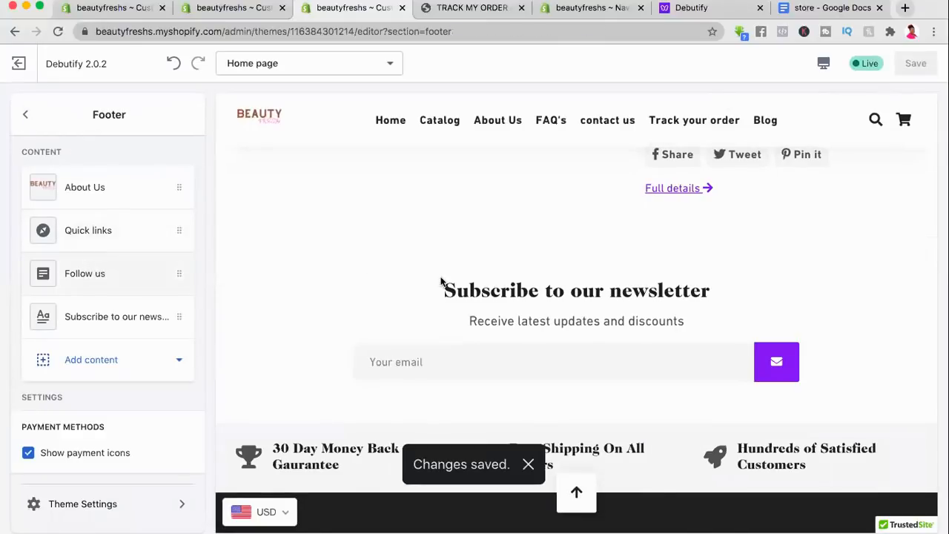
{"action": "scroll", "coordinate": [440, 281], "scroll_direction": "down", "scroll_amount": 4}
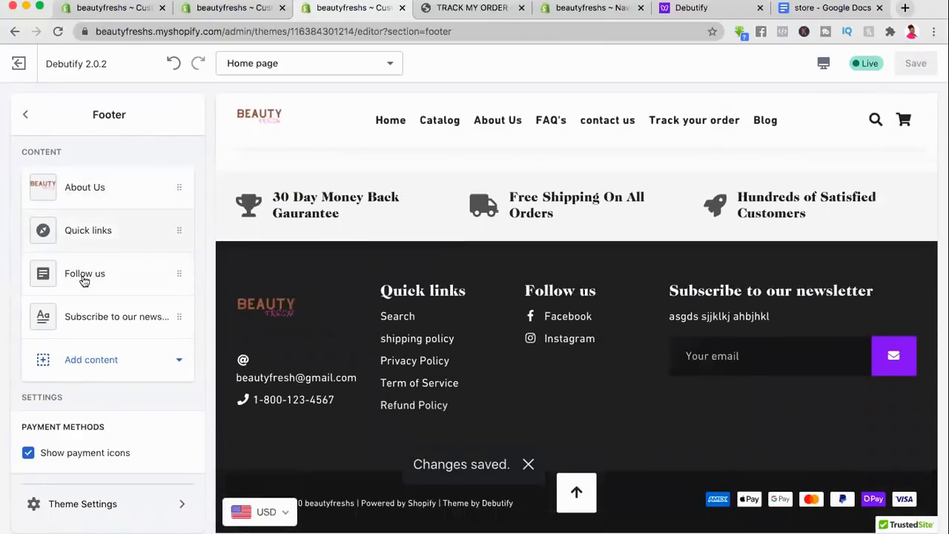
{"action": "left_click", "coordinate": [83, 276]}
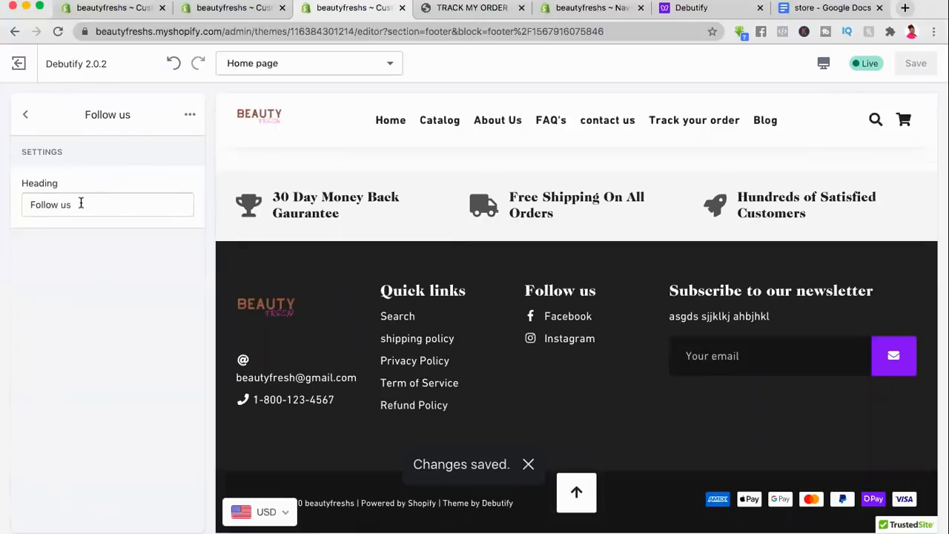
{"action": "left_click", "coordinate": [81, 204]}
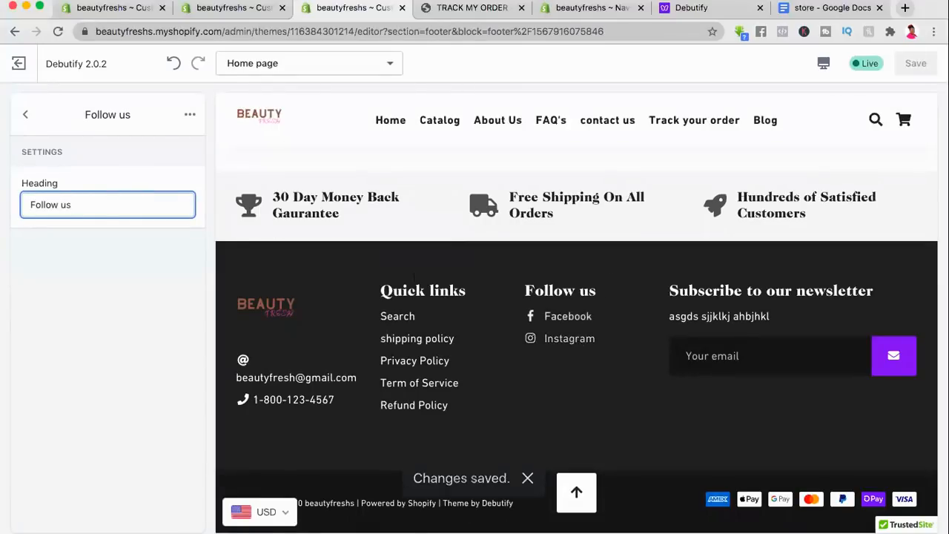
{"action": "left_click", "coordinate": [187, 118]}
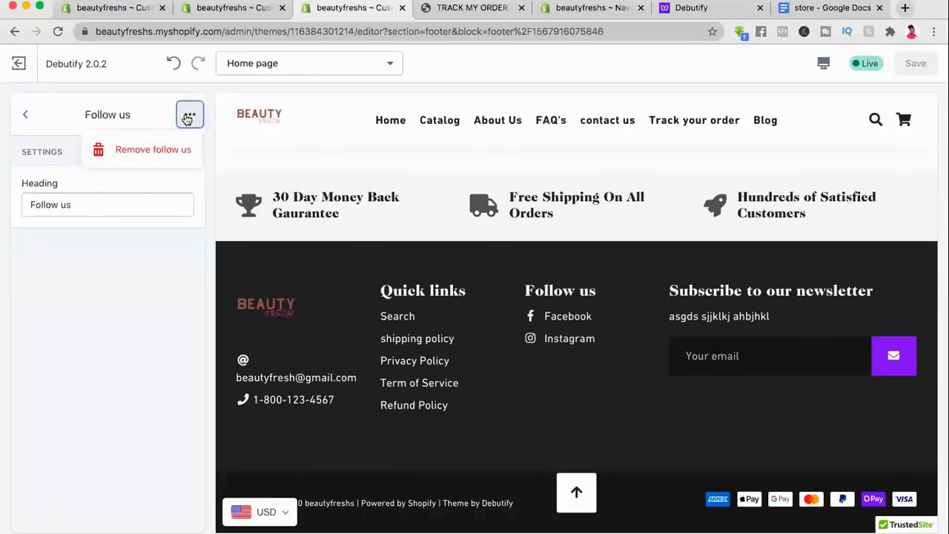
{"action": "left_click", "coordinate": [186, 116]}
{"action": "left_click", "coordinate": [32, 128]}
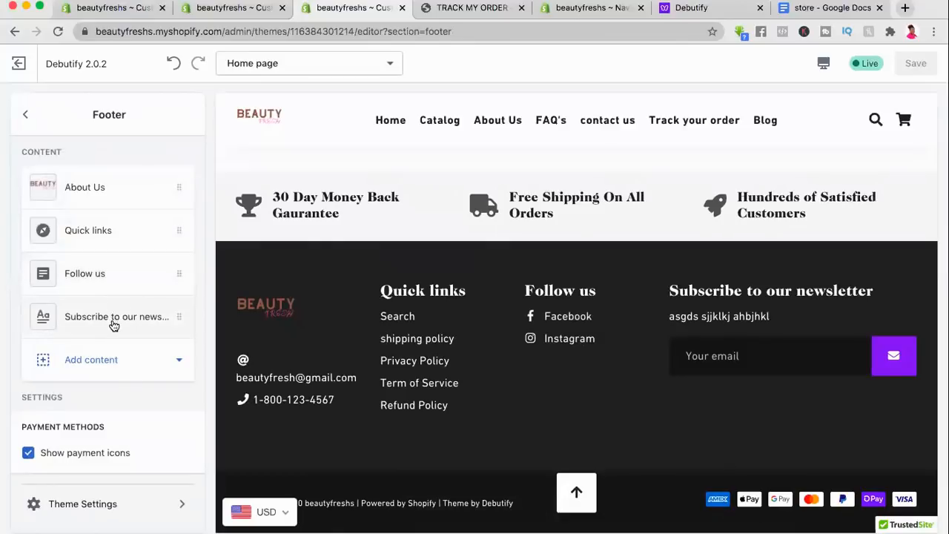
Step: Replace the footer newsletter block's subheading with "Receive latest updates and discounts" copied from the home page newsletter section, and save the changes
{"action": "left_click", "coordinate": [113, 319]}
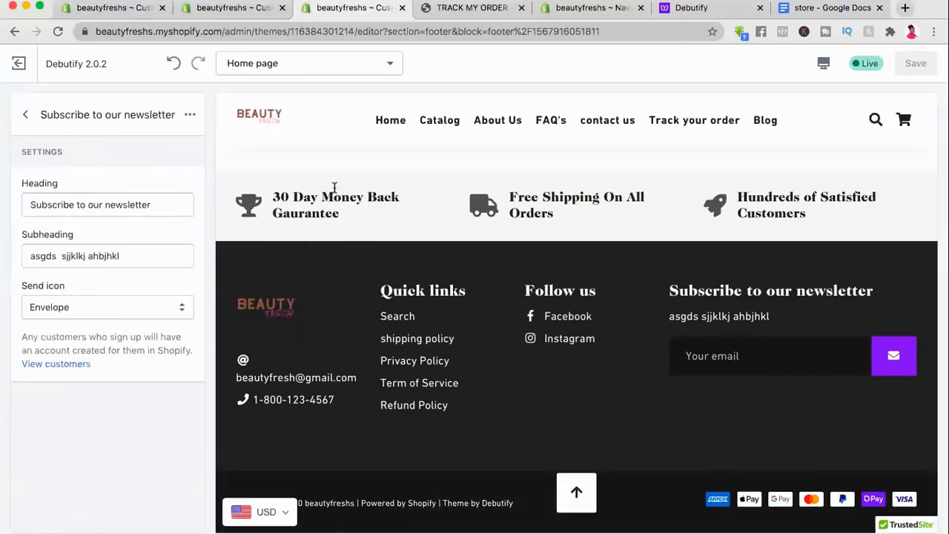
{"action": "scroll", "coordinate": [656, 241], "scroll_direction": "up", "scroll_amount": 3}
{"action": "left_click_drag", "start_coordinate": [688, 293], "coordinate": [461, 304]}
{"action": "key", "text": "super+c"}
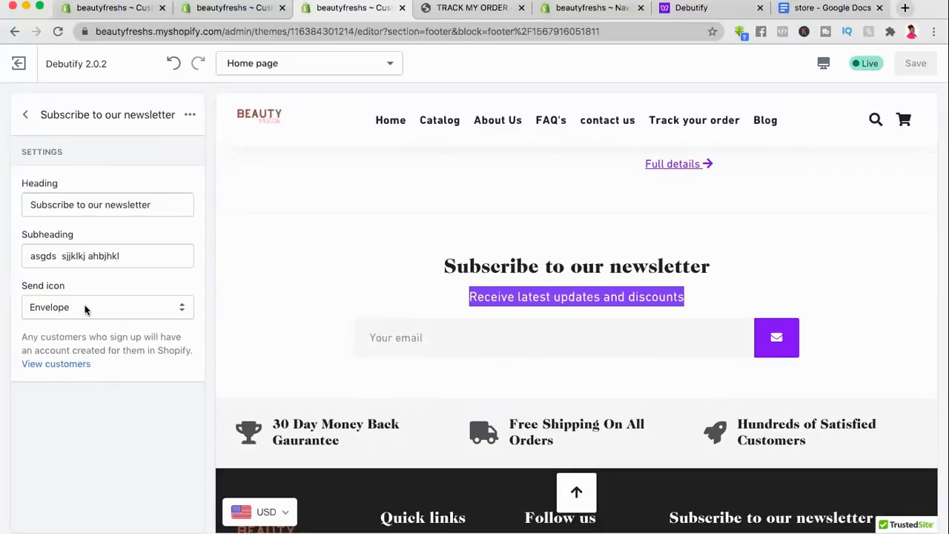
{"action": "left_click_drag", "start_coordinate": [149, 259], "coordinate": [30, 256]}
{"action": "key", "text": "super+v"}
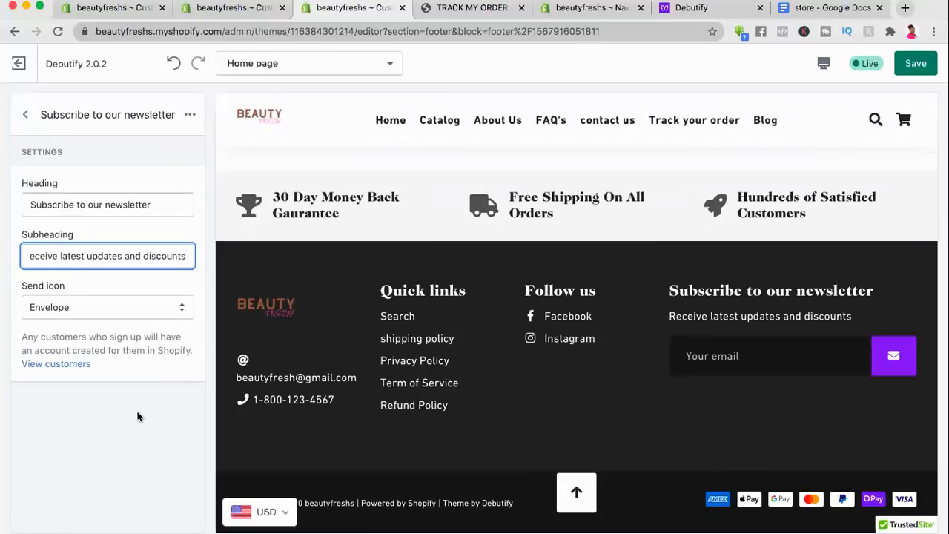
{"action": "left_click", "coordinate": [137, 417]}
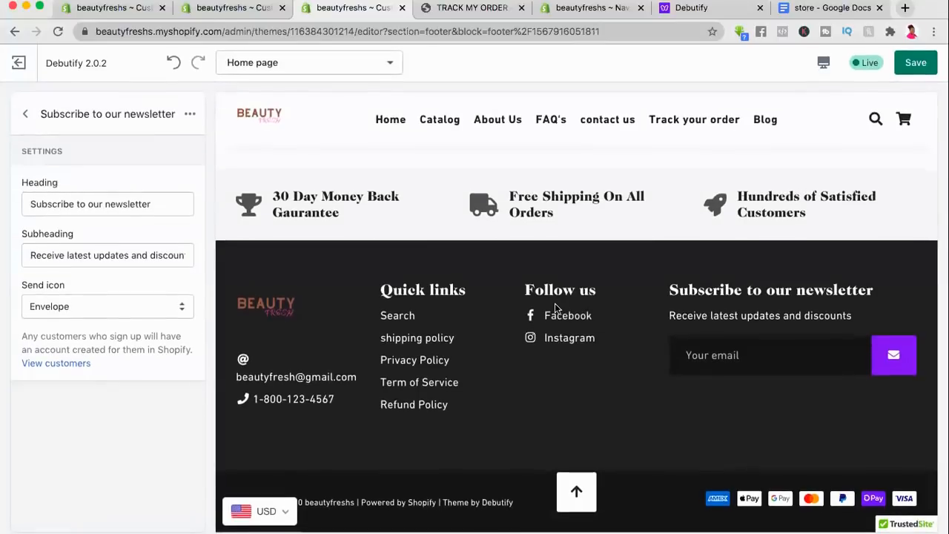
{"action": "left_click", "coordinate": [917, 65]}
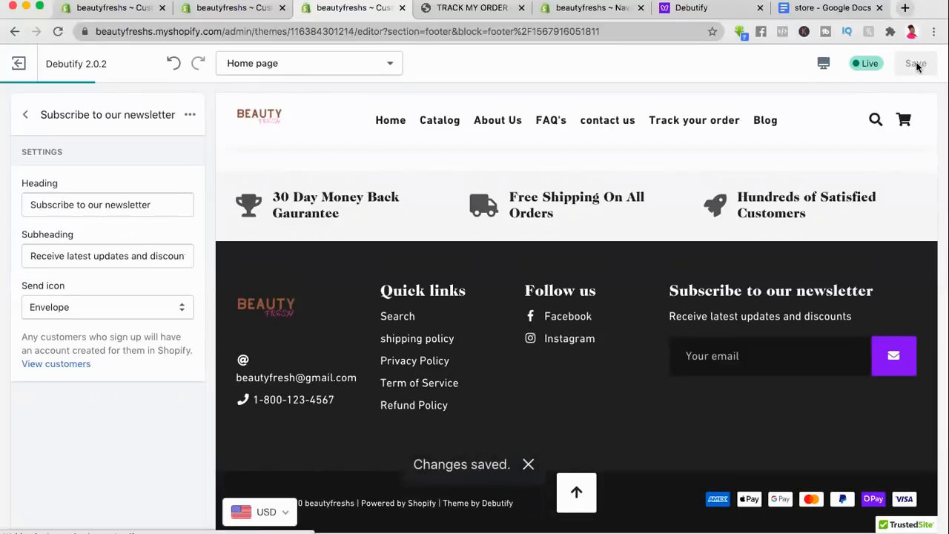
Step: Review the whole home page preview, from the product sections and collection list to the featured makeup brushes and footer
{"action": "scroll", "coordinate": [829, 278], "scroll_direction": "up", "scroll_amount": 5}
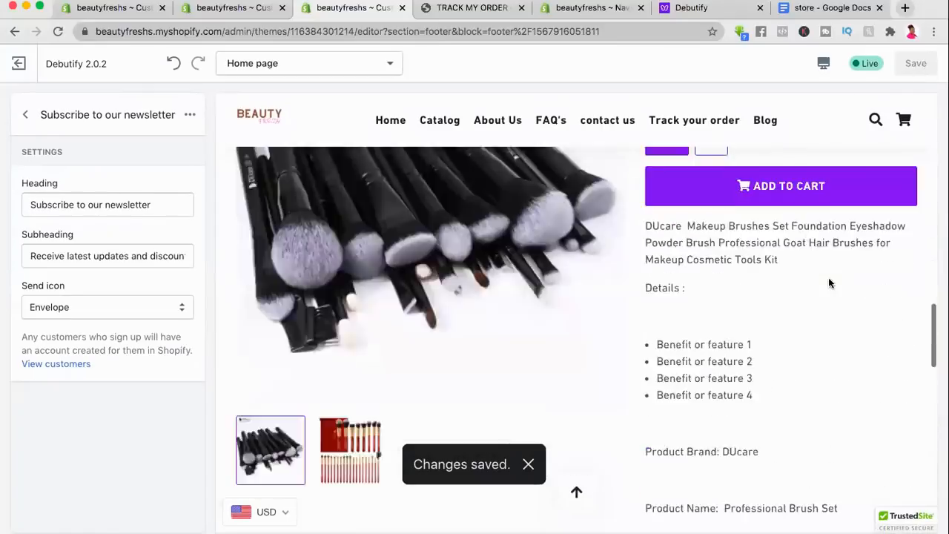
{"action": "scroll", "coordinate": [829, 279], "scroll_direction": "up", "scroll_amount": 18}
{"action": "scroll", "coordinate": [828, 279], "scroll_direction": "down", "scroll_amount": 17}
{"action": "scroll", "coordinate": [828, 277], "scroll_direction": "down", "scroll_amount": 8}
{"action": "scroll", "coordinate": [829, 276], "scroll_direction": "up", "scroll_amount": 12}
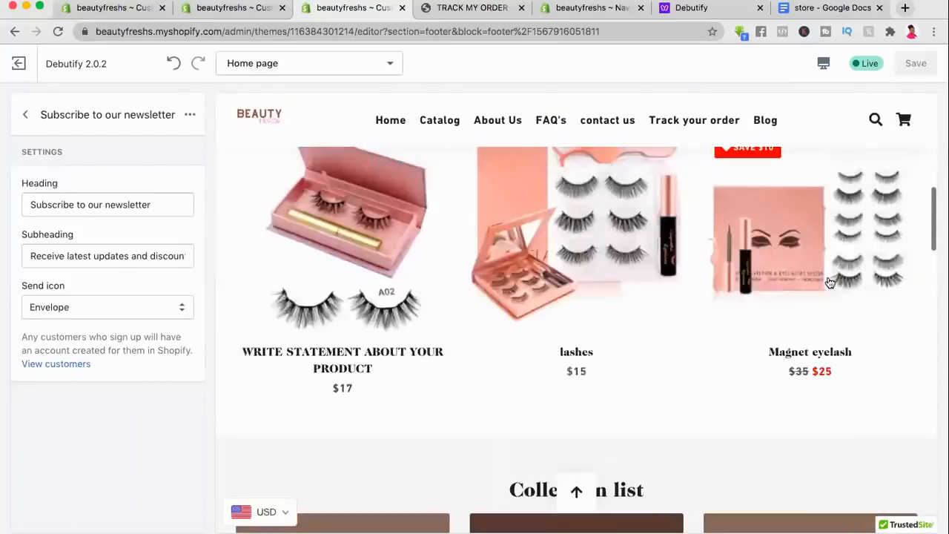
{"action": "scroll", "coordinate": [830, 282], "scroll_direction": "up", "scroll_amount": 12}
{"action": "scroll", "coordinate": [830, 282], "scroll_direction": "down", "scroll_amount": 14}
{"action": "scroll", "coordinate": [830, 283], "scroll_direction": "down", "scroll_amount": 5}
{"action": "scroll", "coordinate": [830, 282], "scroll_direction": "up", "scroll_amount": 12}
{"action": "scroll", "coordinate": [829, 281], "scroll_direction": "down", "scroll_amount": 10}
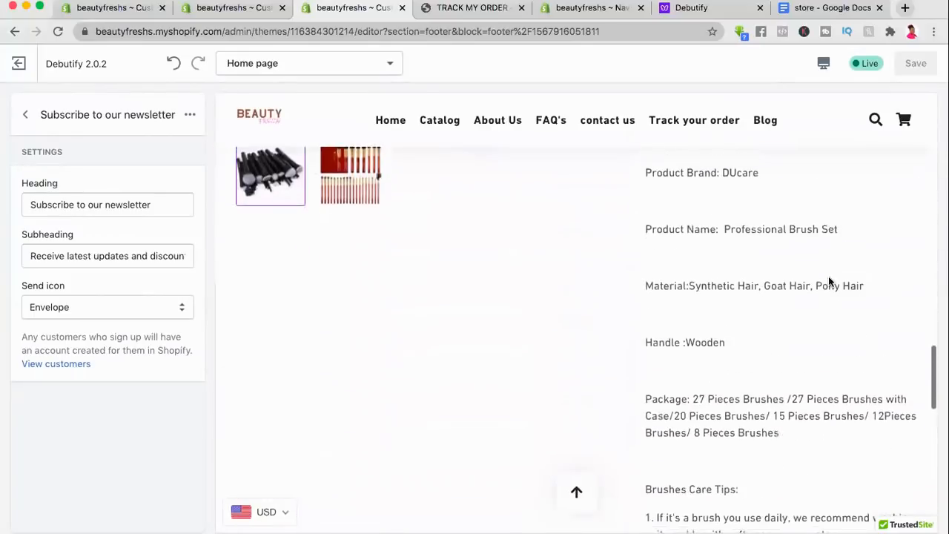
{"action": "scroll", "coordinate": [829, 276], "scroll_direction": "up", "scroll_amount": 6}
{"action": "scroll", "coordinate": [828, 276], "scroll_direction": "down", "scroll_amount": 2}
{"action": "scroll", "coordinate": [777, 420], "scroll_direction": "down", "scroll_amount": 7}
{"action": "scroll", "coordinate": [776, 421], "scroll_direction": "down", "scroll_amount": 5}
{"action": "scroll", "coordinate": [775, 418], "scroll_direction": "up", "scroll_amount": 6}
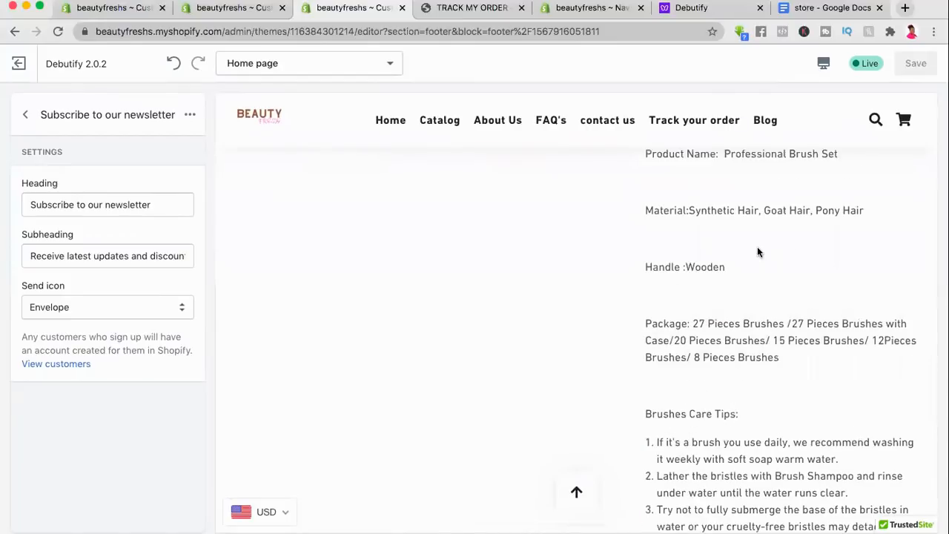
{"action": "scroll", "coordinate": [758, 253], "scroll_direction": "up", "scroll_amount": 6}
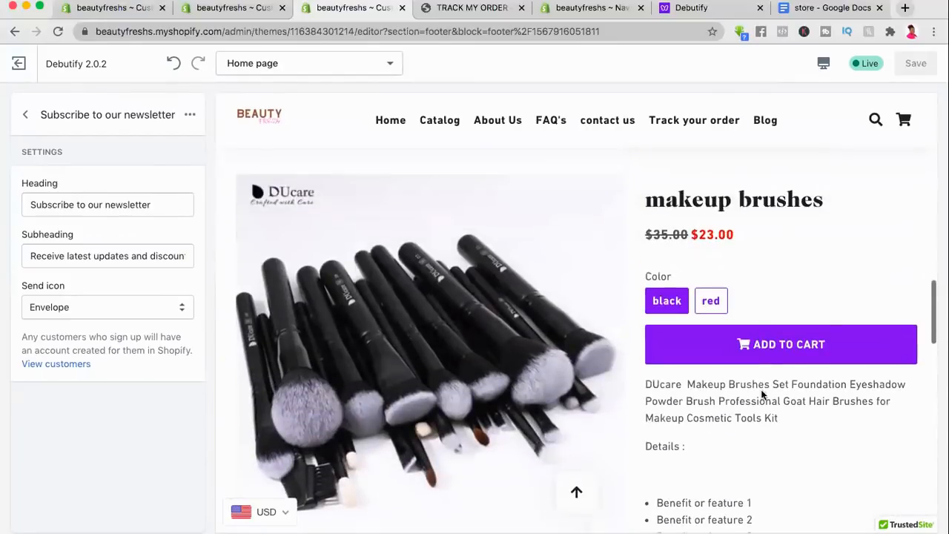
Step: Replace the home page's featured product, makeup brushes, with makeup powder
{"action": "scroll", "coordinate": [784, 250], "scroll_direction": "up", "scroll_amount": 4}
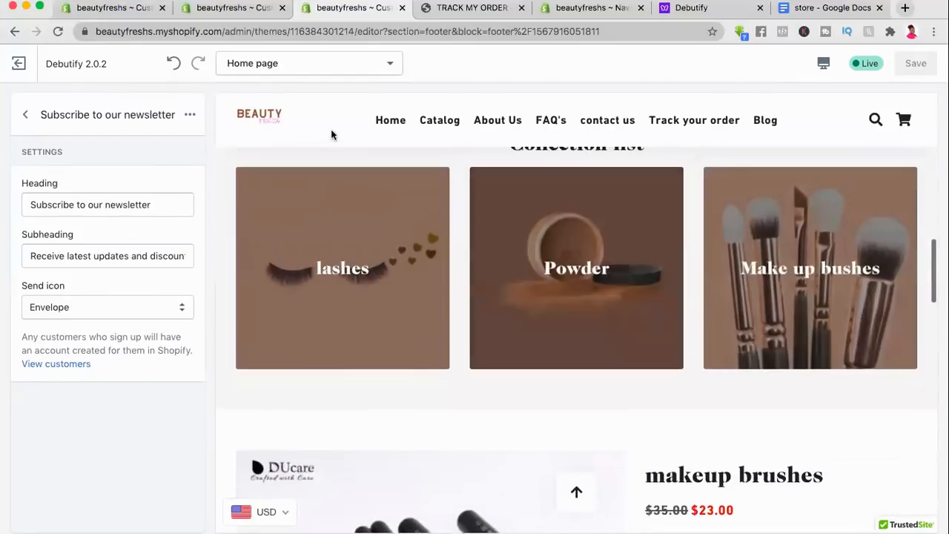
{"action": "left_click", "coordinate": [30, 121]}
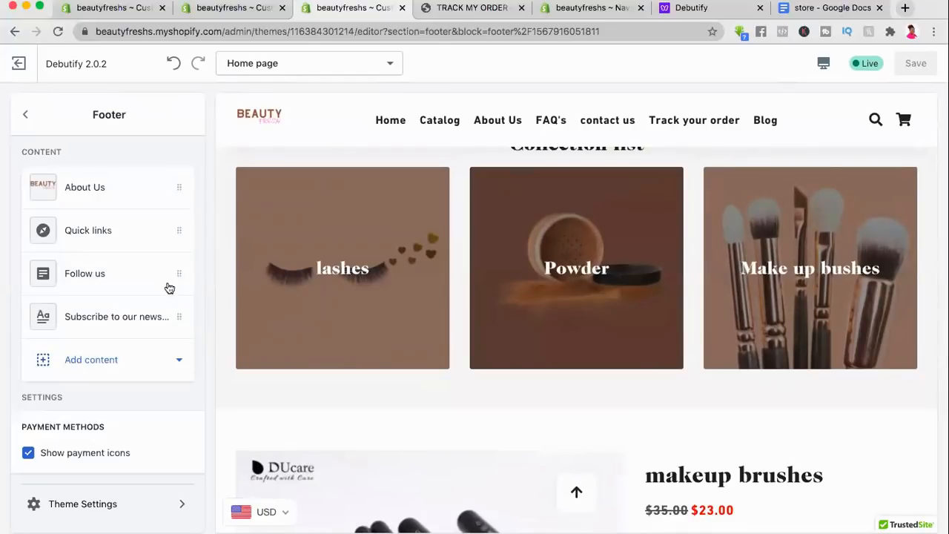
{"action": "left_click", "coordinate": [30, 115]}
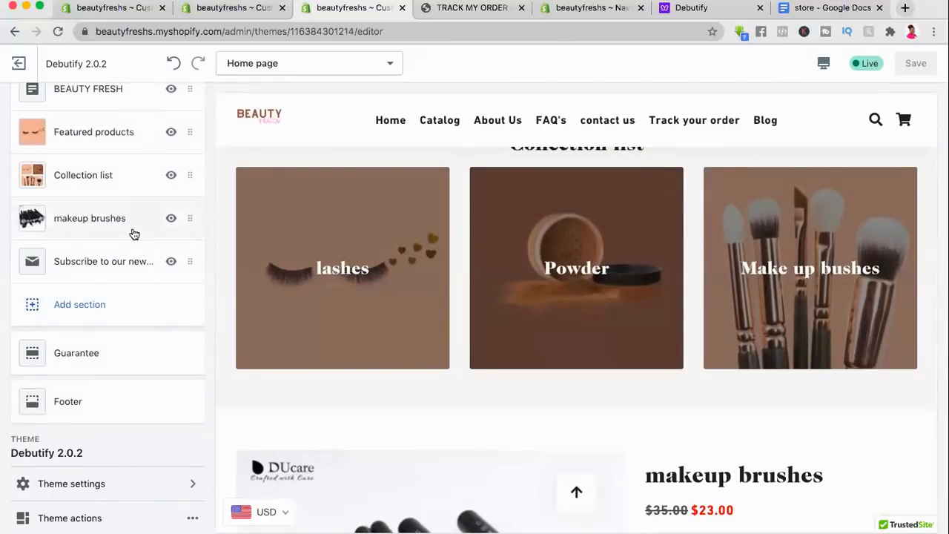
{"action": "scroll", "coordinate": [134, 236], "scroll_direction": "up", "scroll_amount": 1}
{"action": "left_click", "coordinate": [118, 249]}
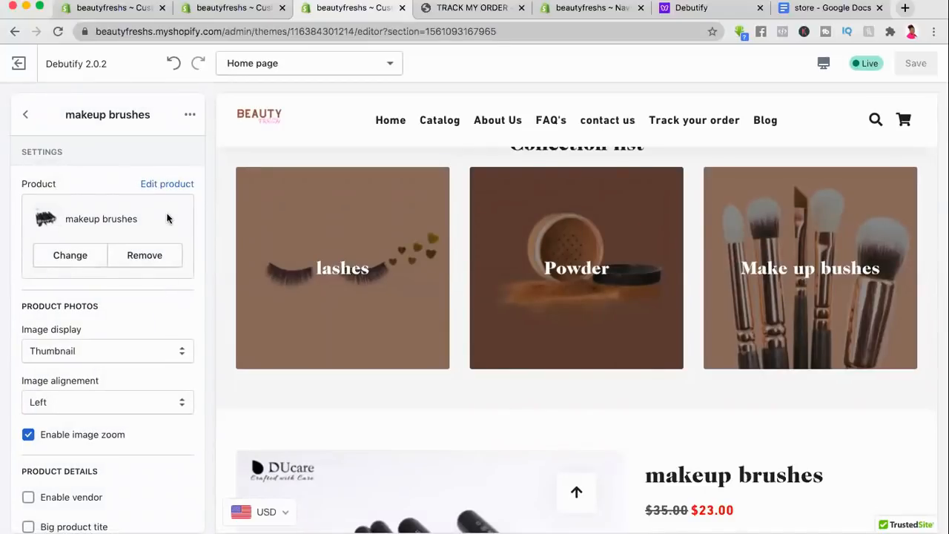
{"action": "left_click", "coordinate": [70, 256]}
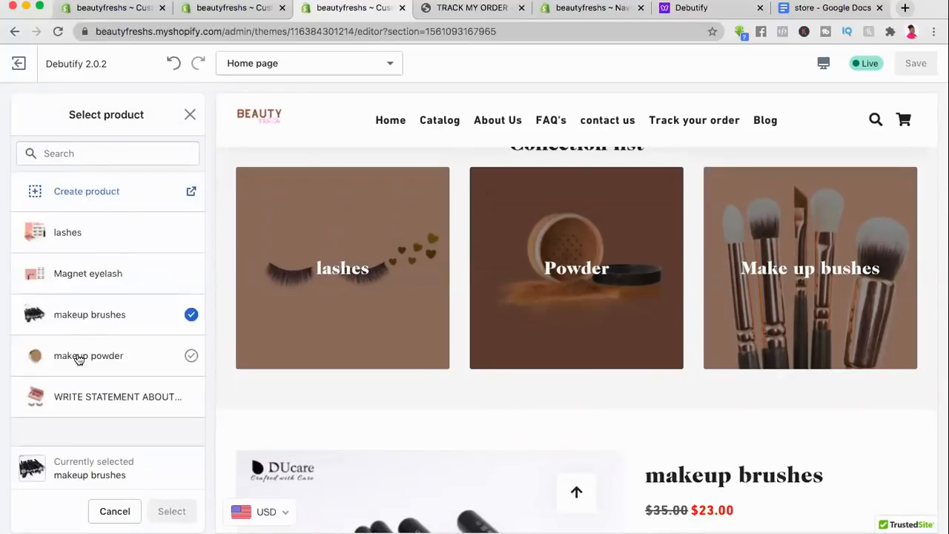
{"action": "left_click", "coordinate": [79, 358]}
{"action": "left_click", "coordinate": [169, 511]}
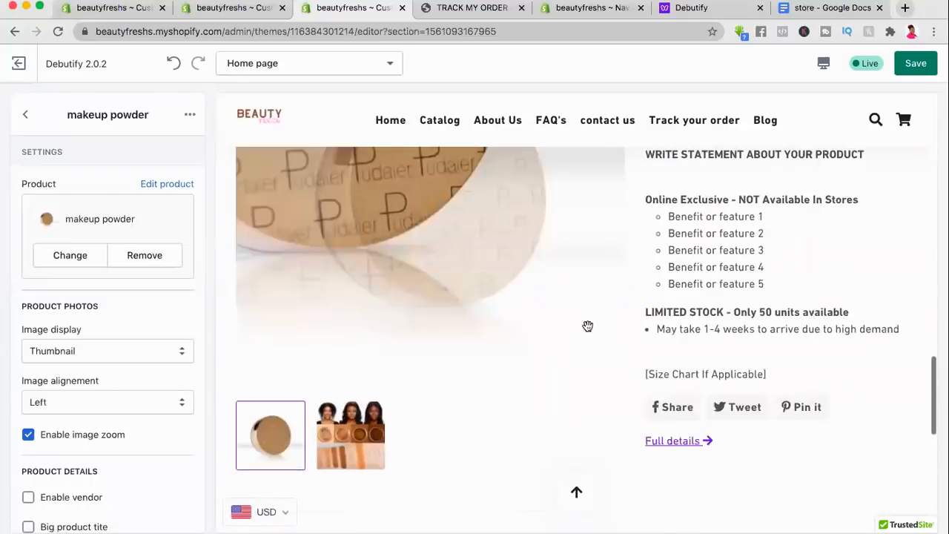
Step: Review the makeup powder section and the rest of the home page preview, from the welcome slide to the footer
{"action": "scroll", "coordinate": [586, 326], "scroll_direction": "down", "scroll_amount": 5}
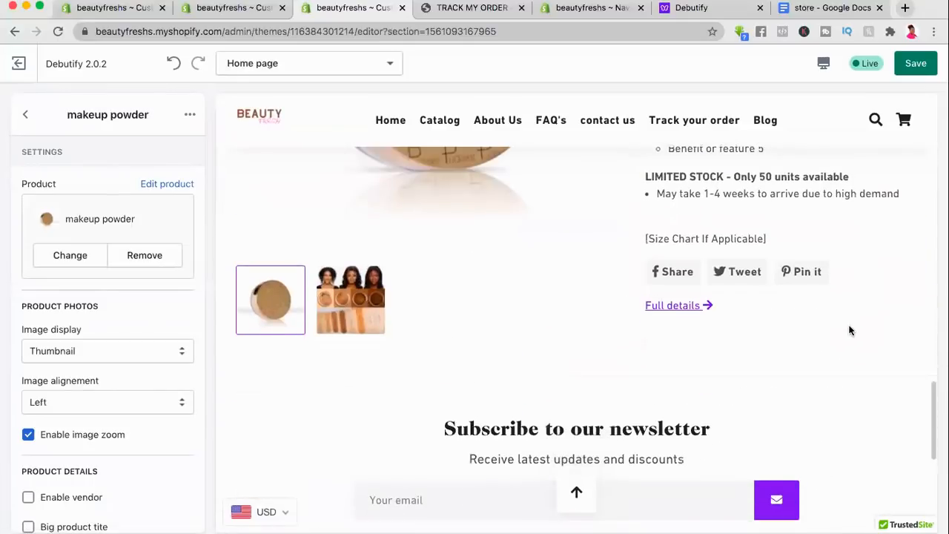
{"action": "scroll", "coordinate": [851, 330], "scroll_direction": "up", "scroll_amount": 9}
{"action": "scroll", "coordinate": [850, 330], "scroll_direction": "down", "scroll_amount": 7}
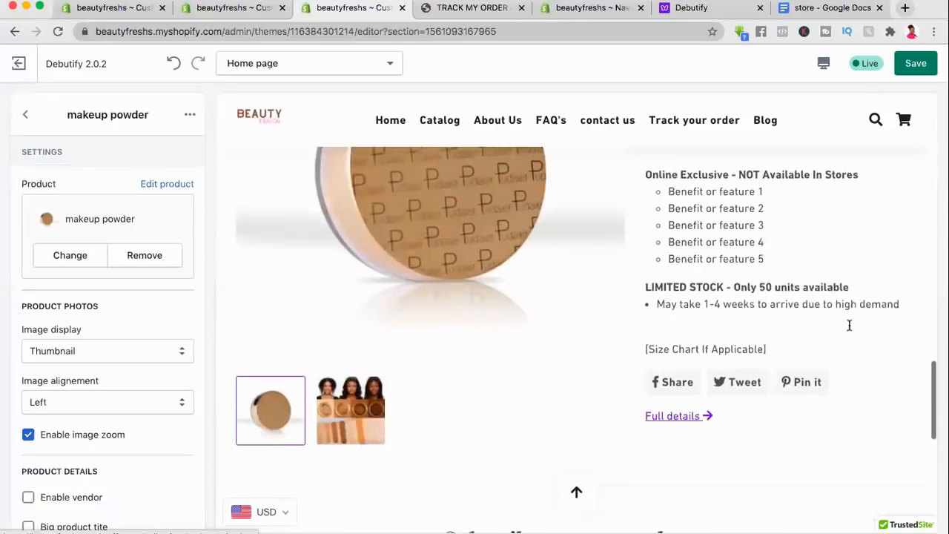
{"action": "scroll", "coordinate": [850, 325], "scroll_direction": "down", "scroll_amount": 5}
{"action": "scroll", "coordinate": [850, 327], "scroll_direction": "up", "scroll_amount": 8}
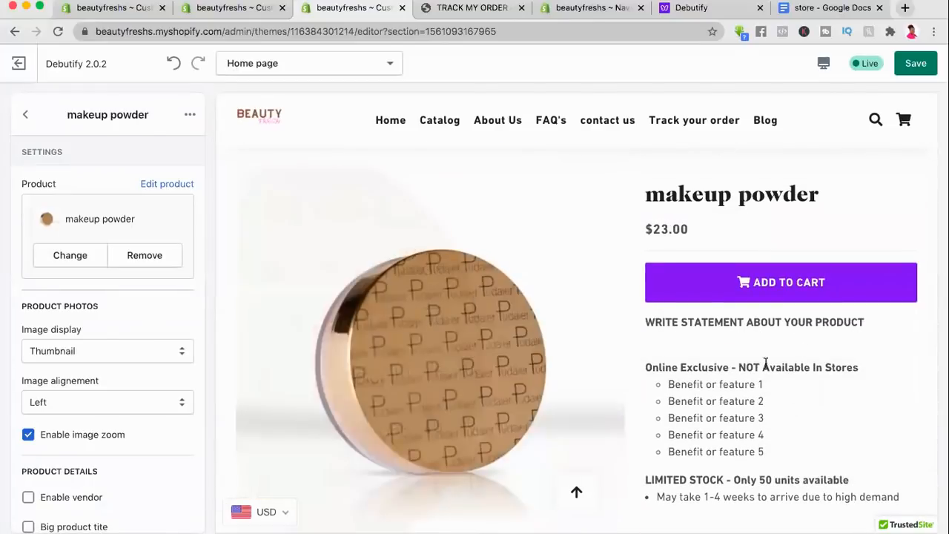
{"action": "scroll", "coordinate": [717, 371], "scroll_direction": "down", "scroll_amount": 3}
{"action": "scroll", "coordinate": [776, 375], "scroll_direction": "down", "scroll_amount": 1}
{"action": "scroll", "coordinate": [777, 374], "scroll_direction": "up", "scroll_amount": 6}
{"action": "scroll", "coordinate": [777, 375], "scroll_direction": "down", "scroll_amount": 4}
{"action": "scroll", "coordinate": [776, 374], "scroll_direction": "down", "scroll_amount": 4}
{"action": "scroll", "coordinate": [776, 375], "scroll_direction": "up", "scroll_amount": 5}
{"action": "scroll", "coordinate": [776, 375], "scroll_direction": "up", "scroll_amount": 15}
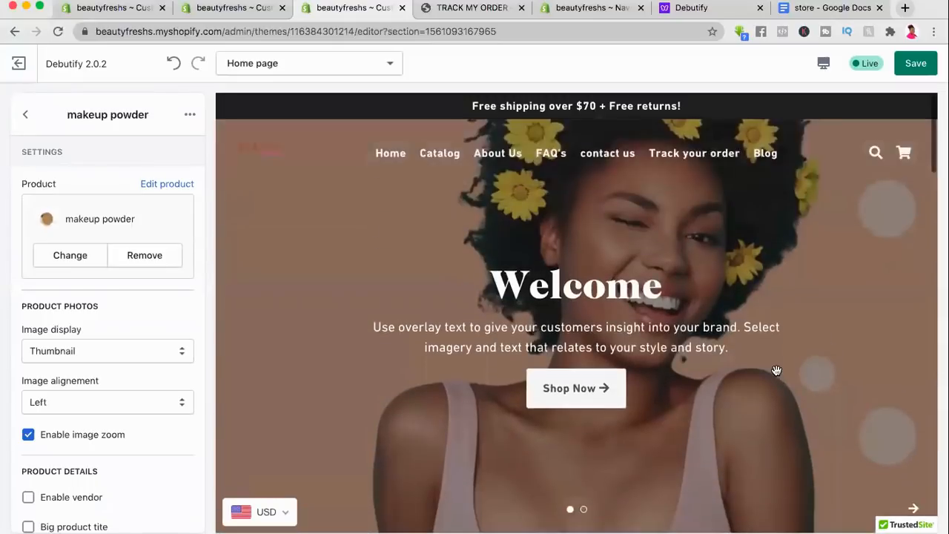
{"action": "scroll", "coordinate": [776, 371], "scroll_direction": "down", "scroll_amount": 20}
{"action": "scroll", "coordinate": [776, 372], "scroll_direction": "up", "scroll_amount": 2}
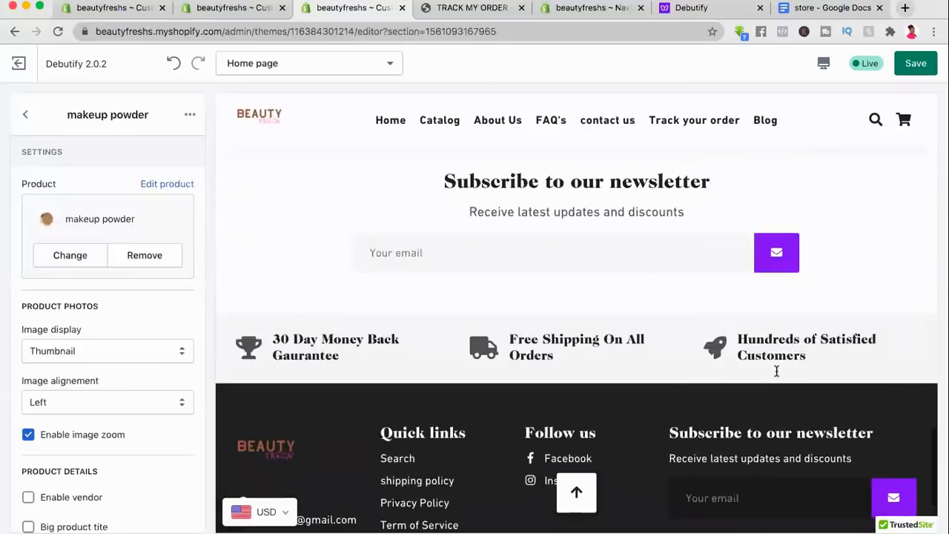
{"action": "scroll", "coordinate": [275, 366], "scroll_direction": "up", "scroll_amount": 3}
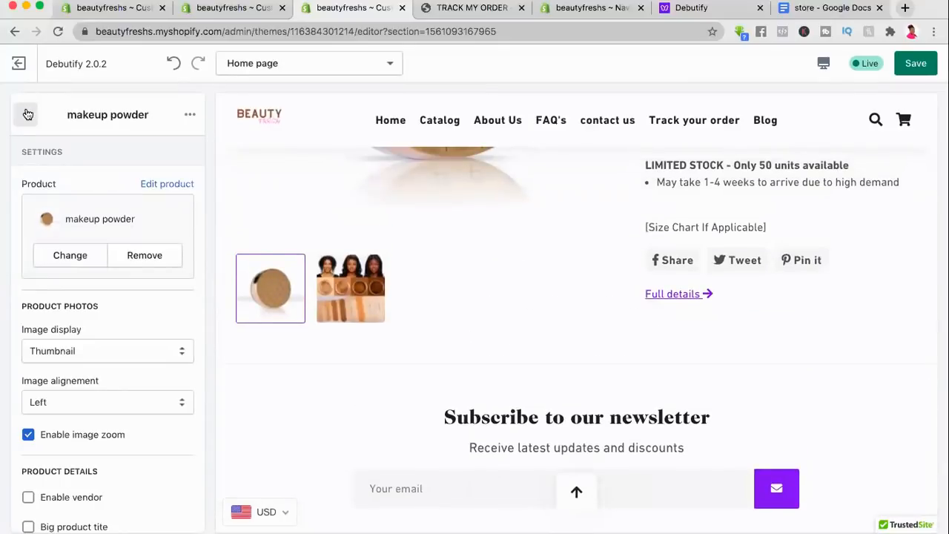
Step: Save the featured product change and open the theme's color settings
{"action": "left_click", "coordinate": [917, 65]}
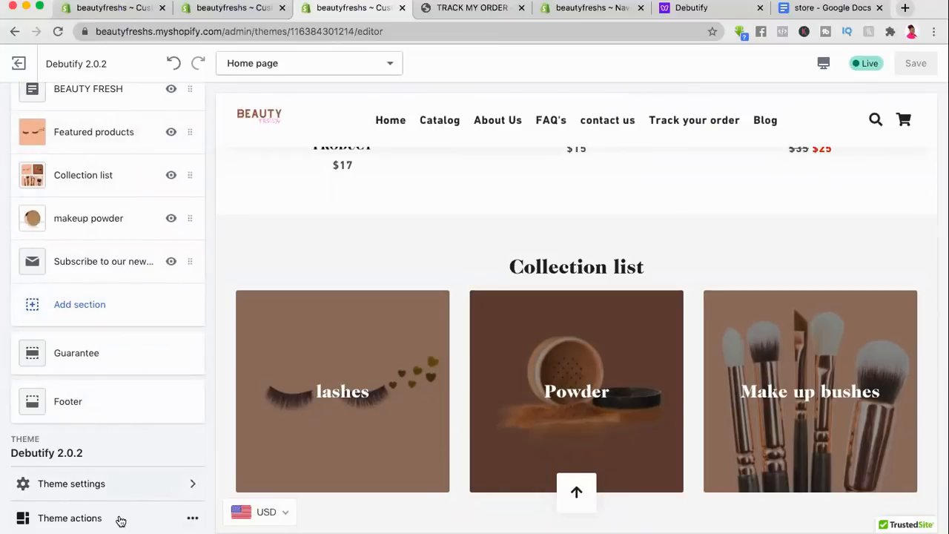
{"action": "left_click", "coordinate": [95, 483]}
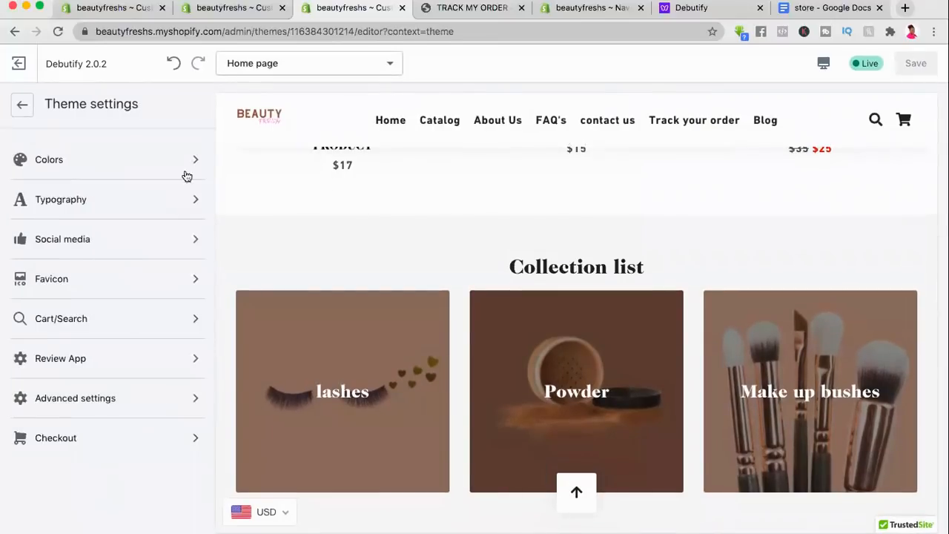
{"action": "left_click", "coordinate": [129, 158]}
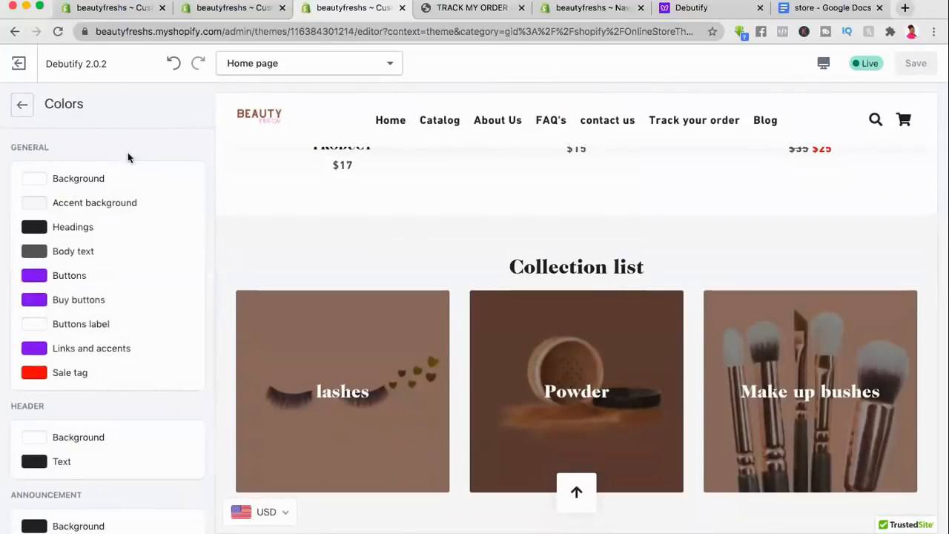
Step: Check the button colors across the home page preview and set the general Buttons color to peach #E9B598
{"action": "scroll", "coordinate": [595, 305], "scroll_direction": "down", "scroll_amount": 6}
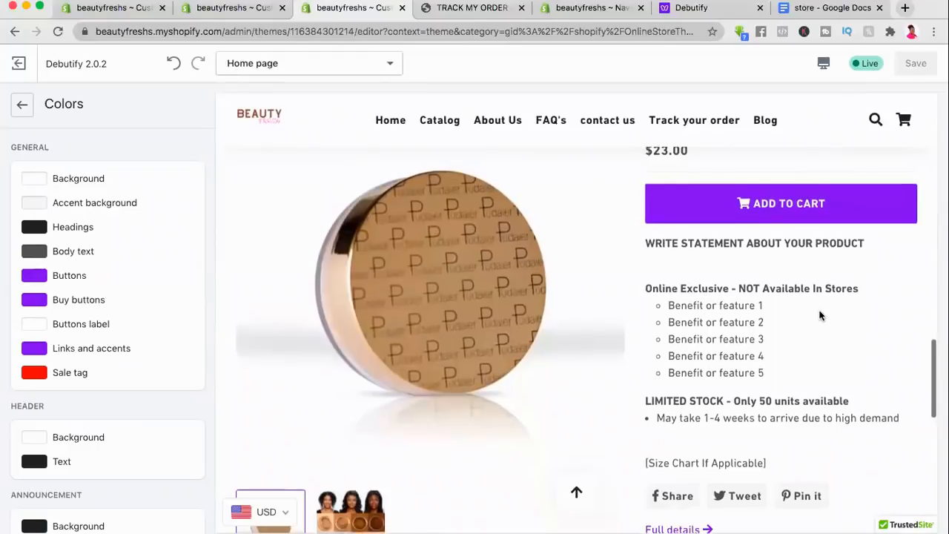
{"action": "scroll", "coordinate": [820, 313], "scroll_direction": "up", "scroll_amount": 2}
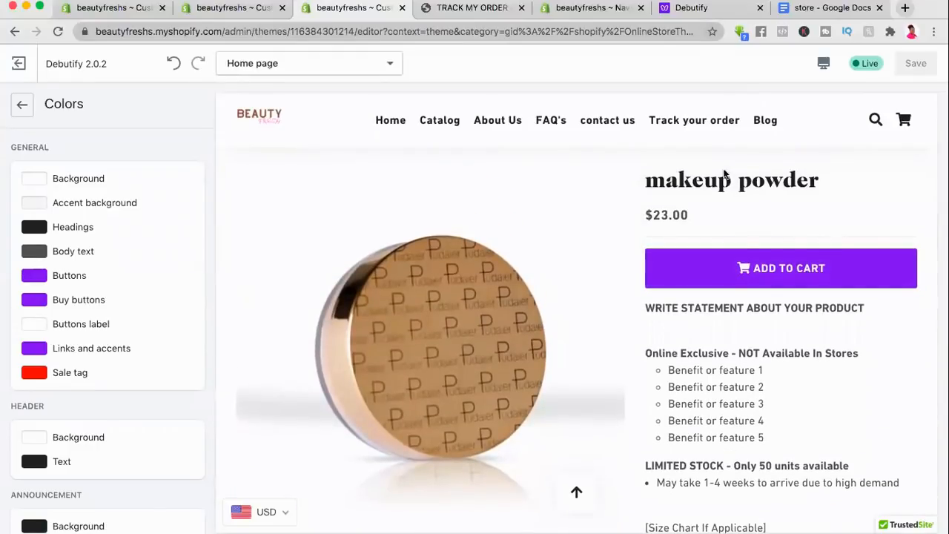
{"action": "scroll", "coordinate": [752, 261], "scroll_direction": "up", "scroll_amount": 5}
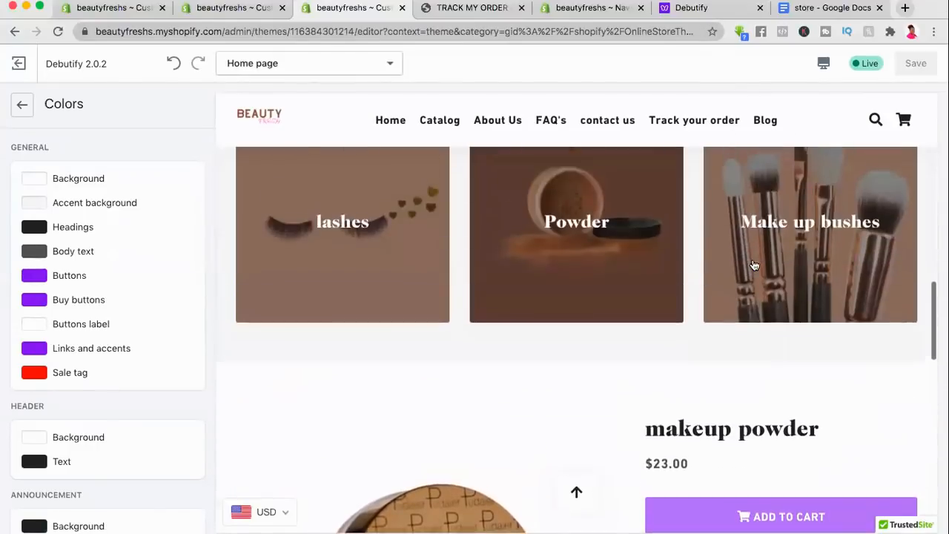
{"action": "scroll", "coordinate": [754, 264], "scroll_direction": "up", "scroll_amount": 10}
{"action": "scroll", "coordinate": [752, 261], "scroll_direction": "down", "scroll_amount": 15}
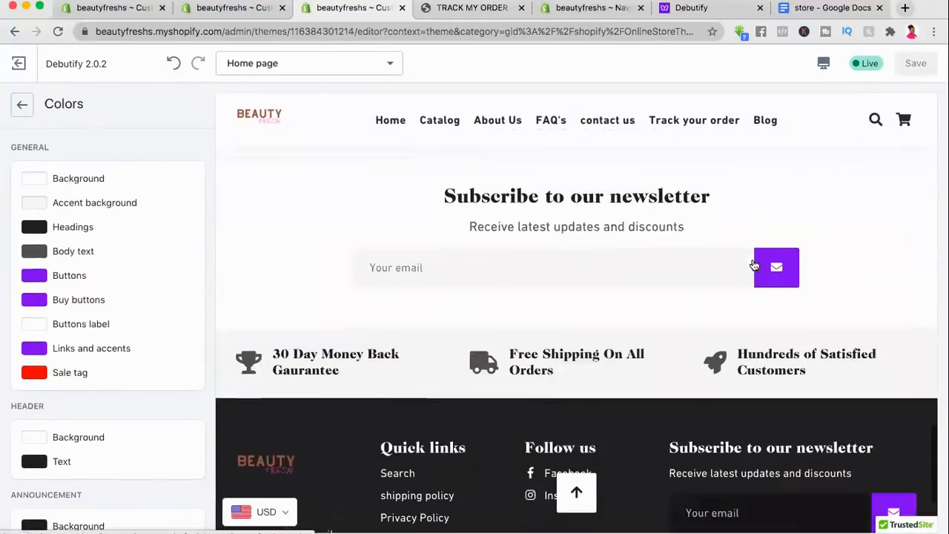
{"action": "scroll", "coordinate": [753, 265], "scroll_direction": "down", "scroll_amount": 3}
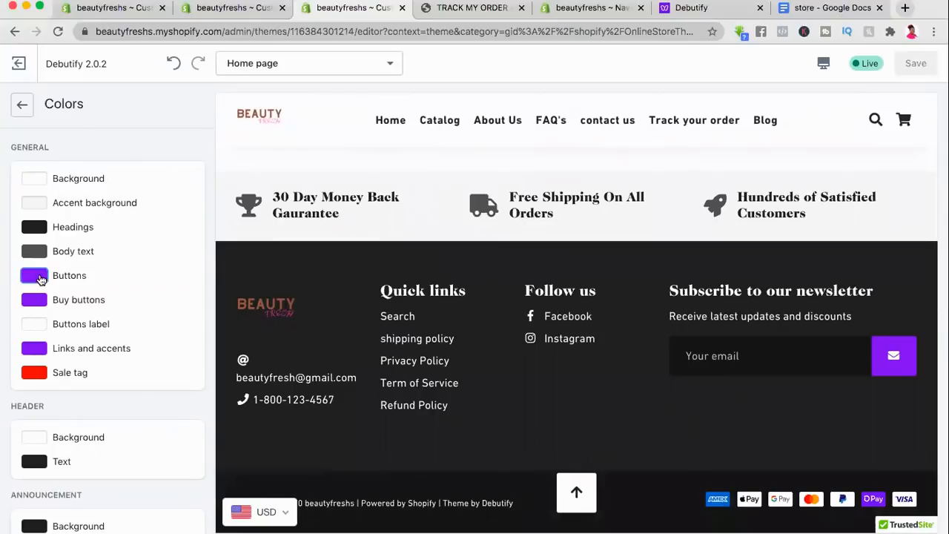
{"action": "left_click", "coordinate": [34, 276]}
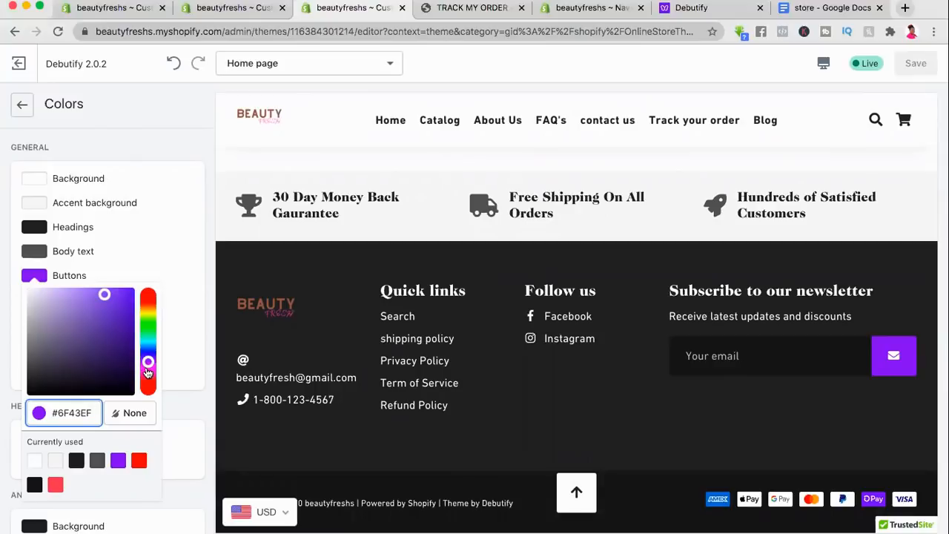
{"action": "left_click", "coordinate": [147, 372]}
{"action": "left_click_drag", "start_coordinate": [147, 372], "coordinate": [148, 373]}
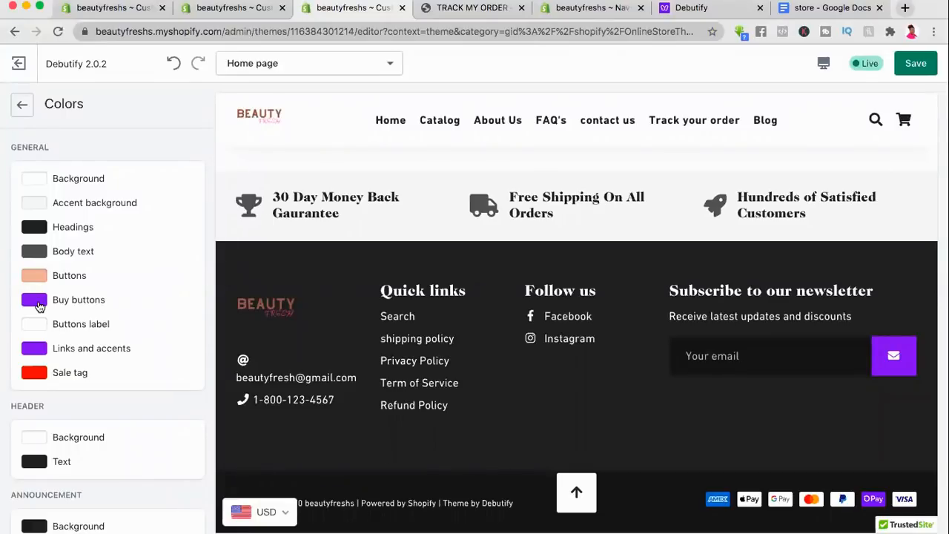
Step: Apply the recently used peach #E9B598 to the general Buy buttons and Links and accents colors
{"action": "left_click", "coordinate": [39, 302]}
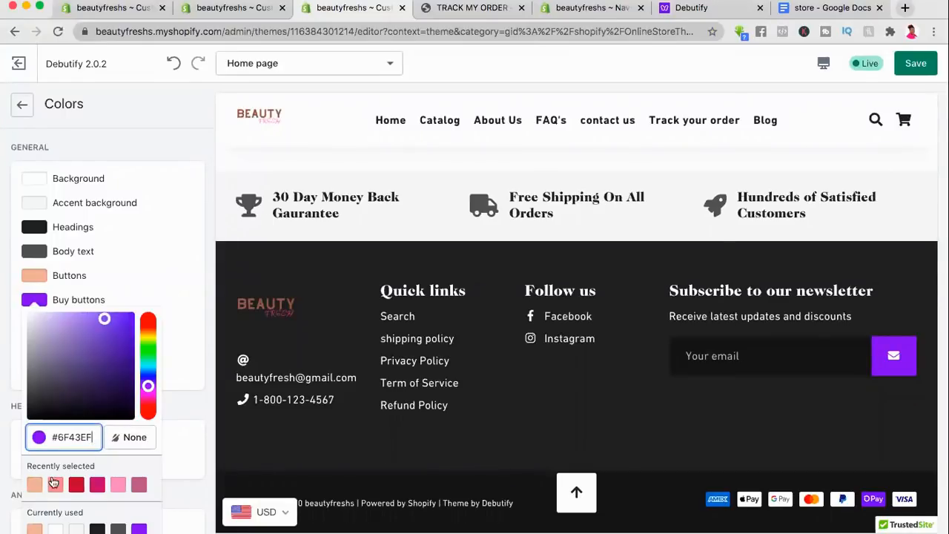
{"action": "left_click", "coordinate": [35, 485]}
{"action": "left_click", "coordinate": [194, 373]}
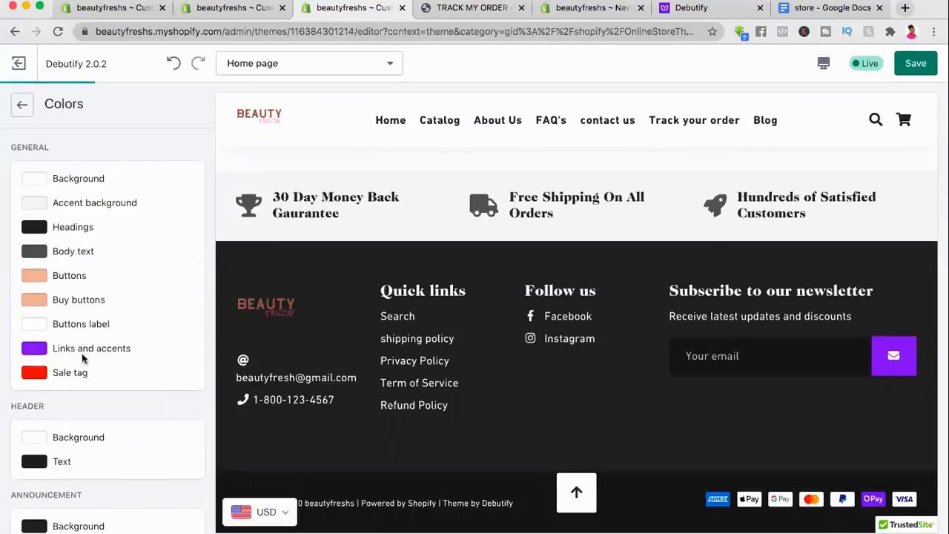
{"action": "left_click", "coordinate": [40, 349]}
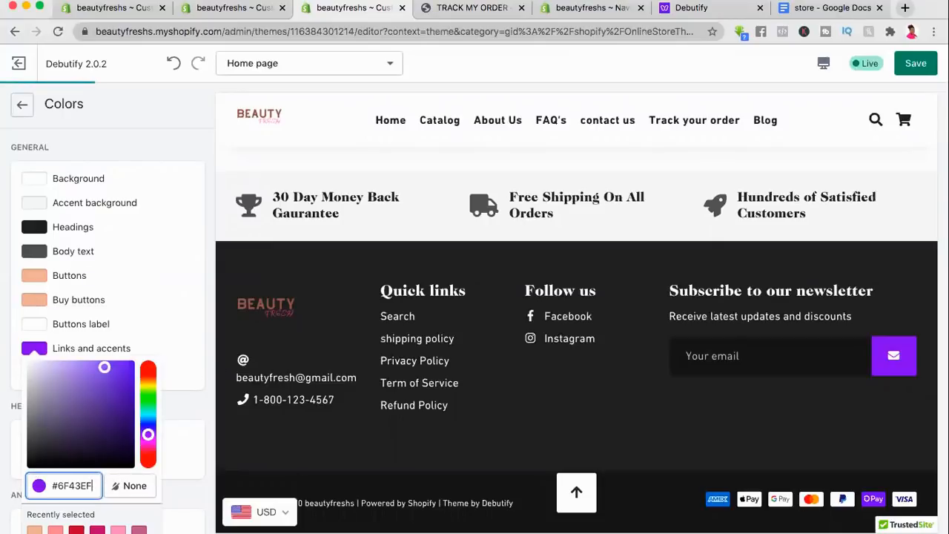
{"action": "left_click", "coordinate": [35, 530]}
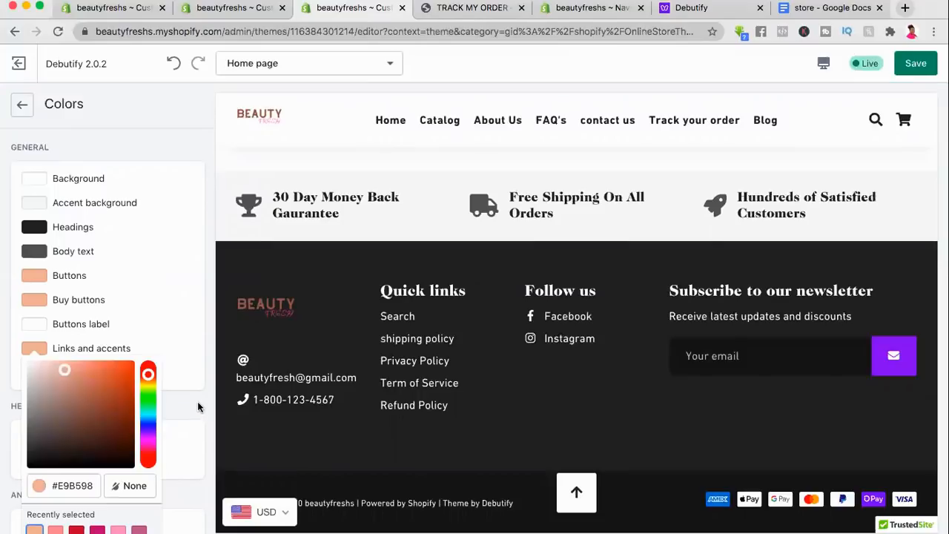
{"action": "left_click", "coordinate": [197, 406]}
Step: Set the Buttons and Buy buttons colors of the drawers to peach #E9B598
{"action": "scroll", "coordinate": [198, 406], "scroll_direction": "down", "scroll_amount": 3}
{"action": "scroll", "coordinate": [196, 407], "scroll_direction": "down", "scroll_amount": 1}
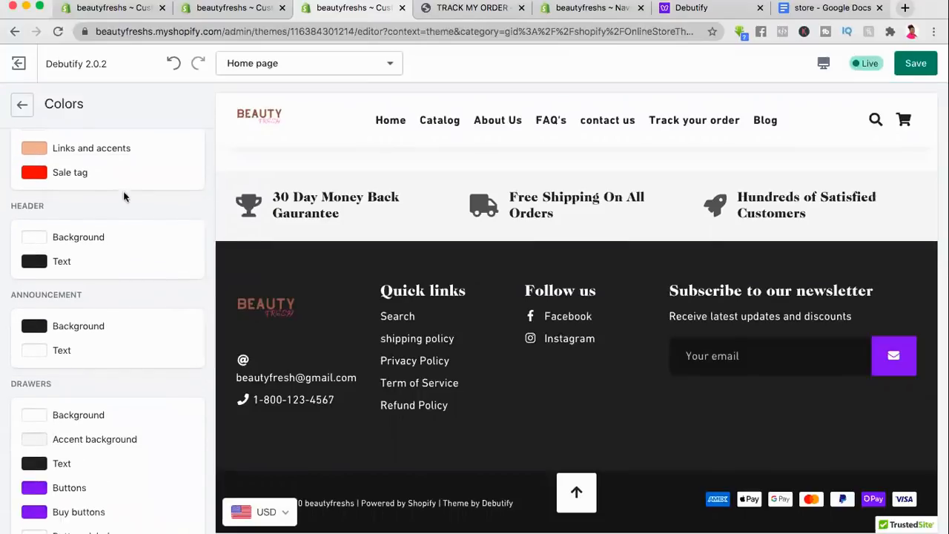
{"action": "scroll", "coordinate": [100, 314], "scroll_direction": "down", "scroll_amount": 4}
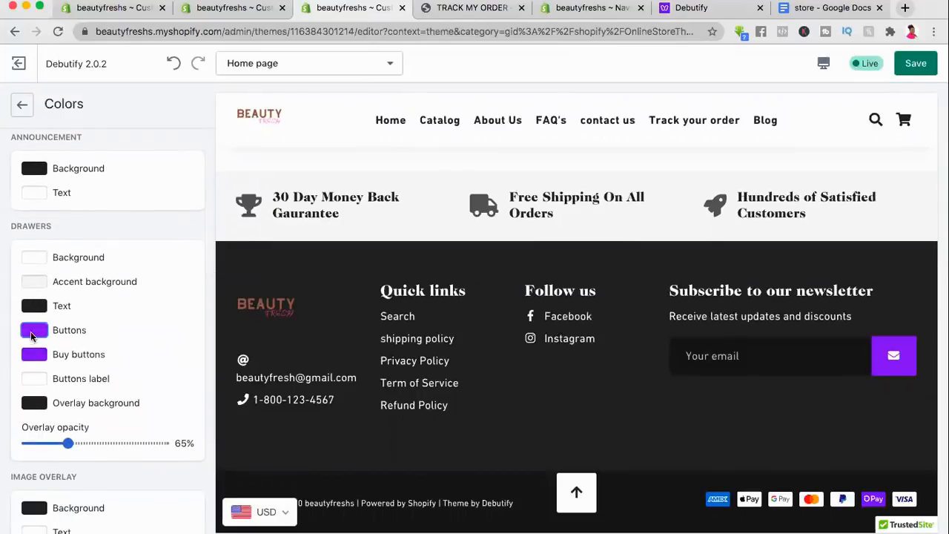
{"action": "left_click", "coordinate": [34, 333]}
{"action": "left_click", "coordinate": [35, 515]}
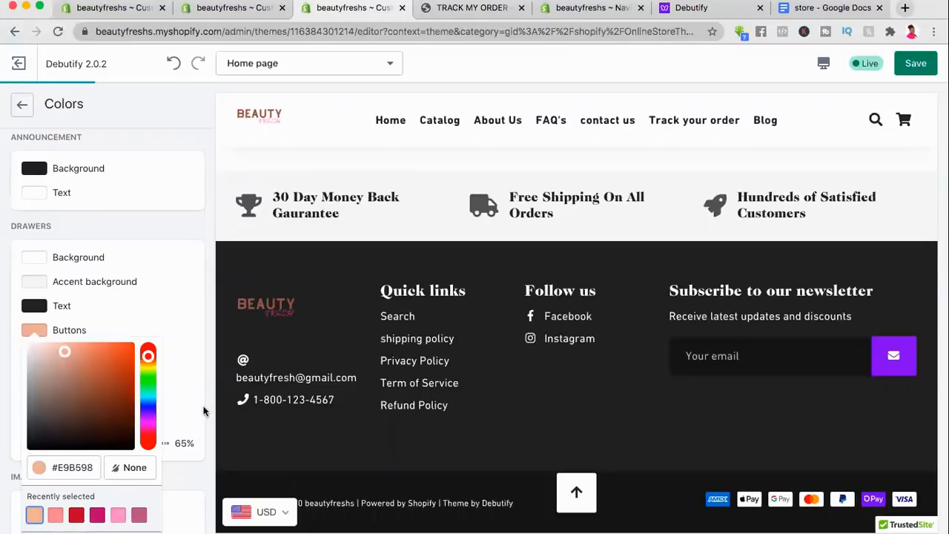
{"action": "left_click", "coordinate": [204, 412]}
{"action": "scroll", "coordinate": [114, 343], "scroll_direction": "down", "scroll_amount": 3}
{"action": "left_click", "coordinate": [34, 215]}
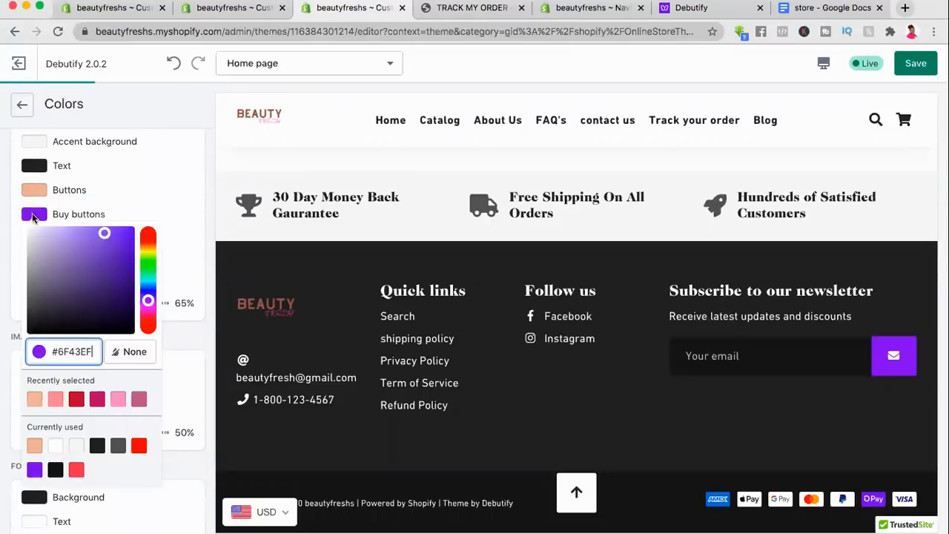
{"action": "left_click", "coordinate": [34, 452]}
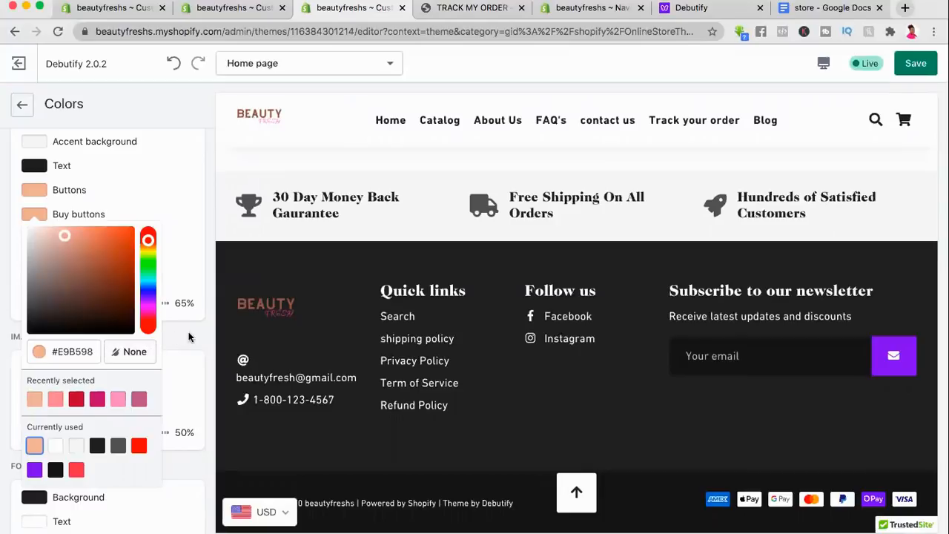
{"action": "left_click", "coordinate": [167, 337]}
Step: Set the footer's Buttons color to peach #E9B598 and return to the general colors
{"action": "scroll", "coordinate": [82, 325], "scroll_direction": "down", "scroll_amount": 2}
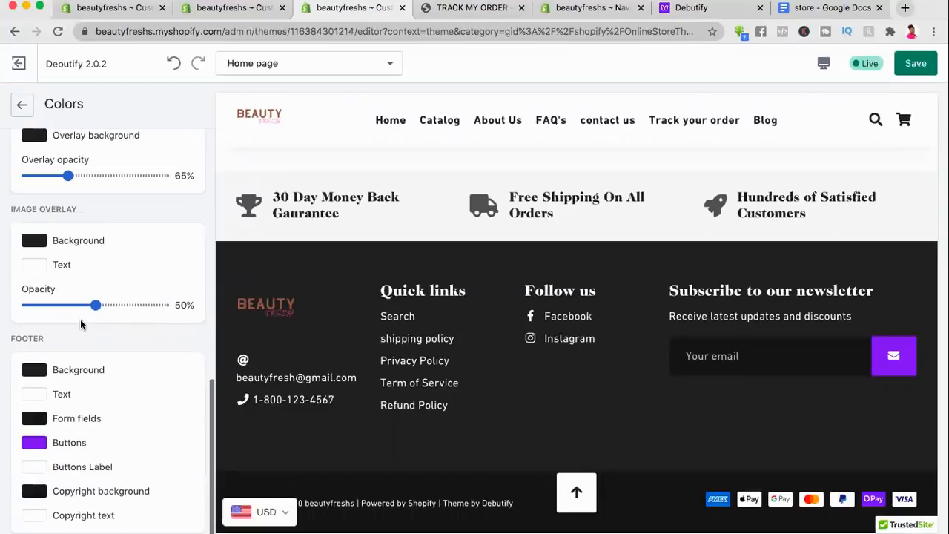
{"action": "left_click", "coordinate": [33, 441]}
{"action": "left_click", "coordinate": [35, 390]}
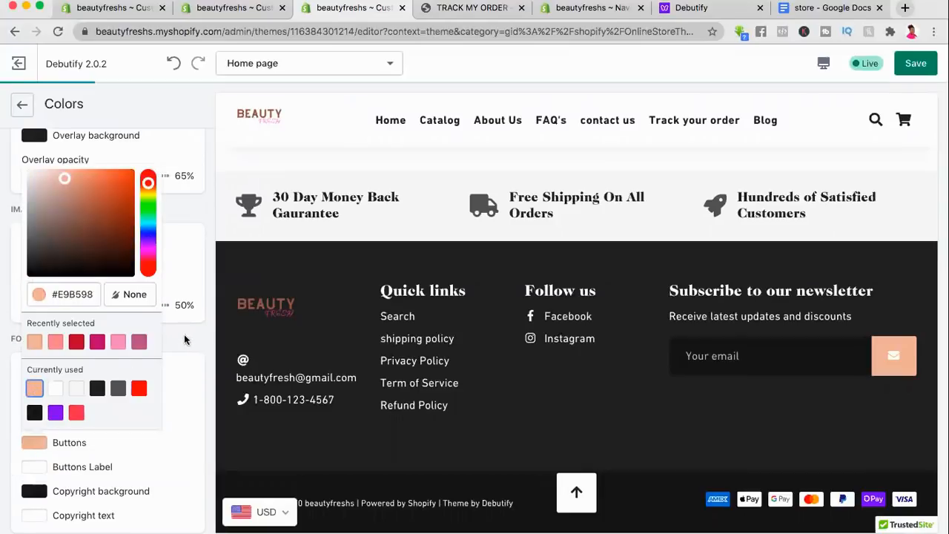
{"action": "left_click", "coordinate": [188, 340]}
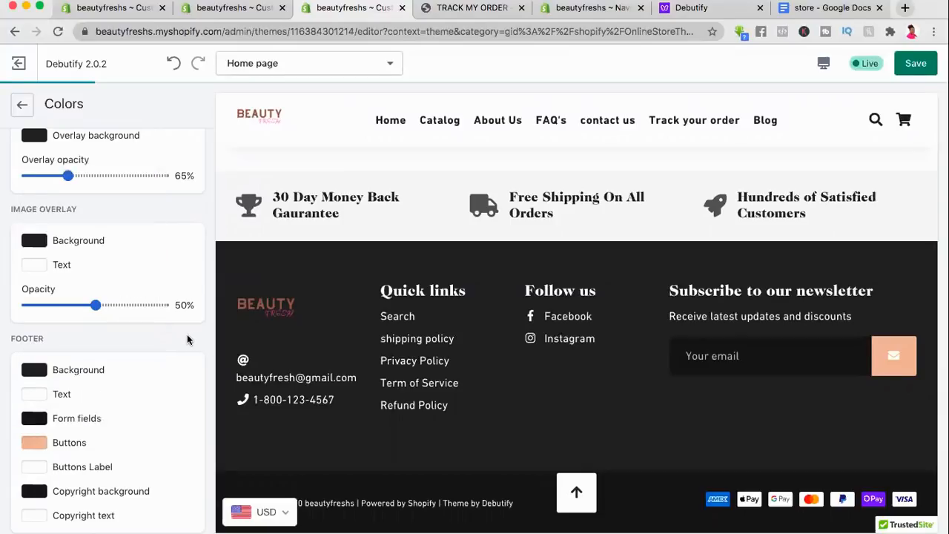
{"action": "scroll", "coordinate": [94, 416], "scroll_direction": "up", "scroll_amount": 3}
{"action": "scroll", "coordinate": [95, 416], "scroll_direction": "up", "scroll_amount": 5}
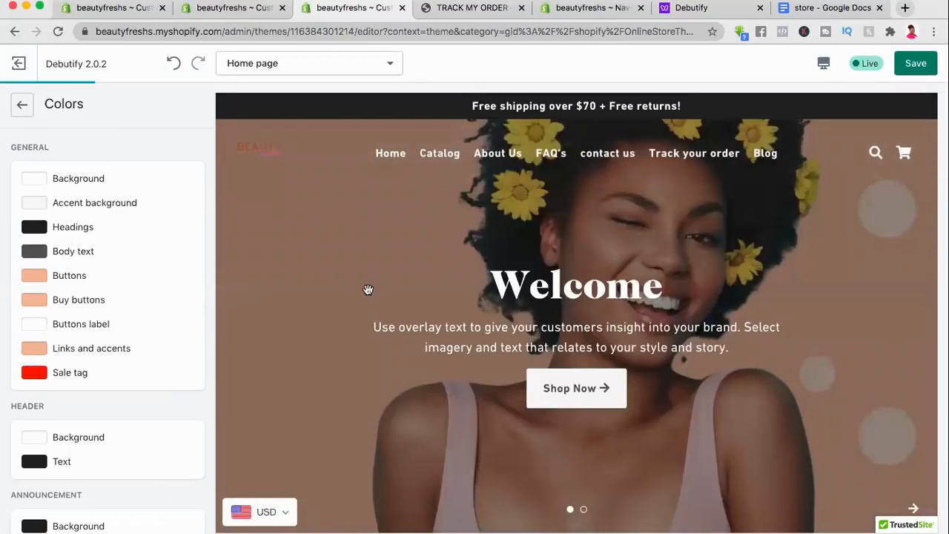
Step: Review the remaining color settings and check the recolored buttons throughout the home page preview down to the footer
{"action": "scroll", "coordinate": [368, 289], "scroll_direction": "down", "scroll_amount": 6}
{"action": "scroll", "coordinate": [73, 371], "scroll_direction": "down", "scroll_amount": 4}
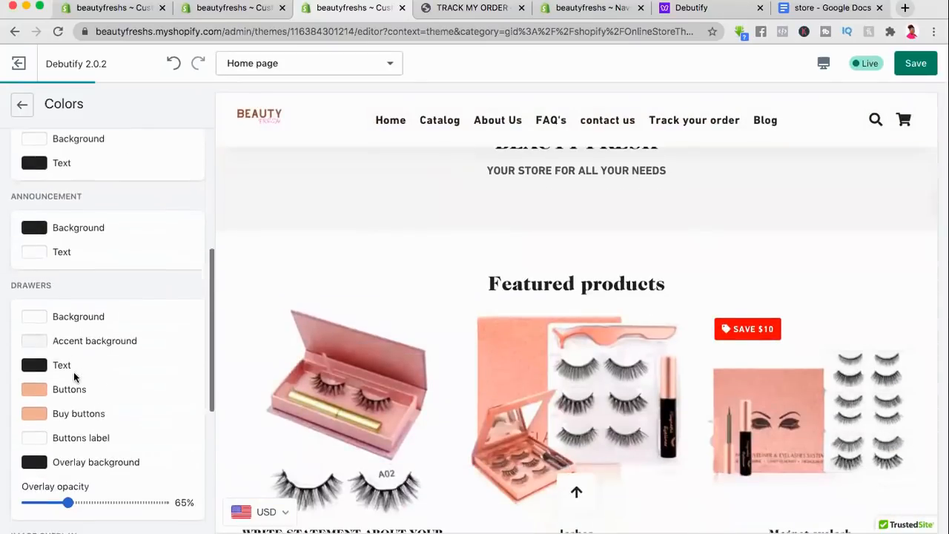
{"action": "scroll", "coordinate": [73, 372], "scroll_direction": "down", "scroll_amount": 2}
{"action": "scroll", "coordinate": [371, 322], "scroll_direction": "down", "scroll_amount": 3}
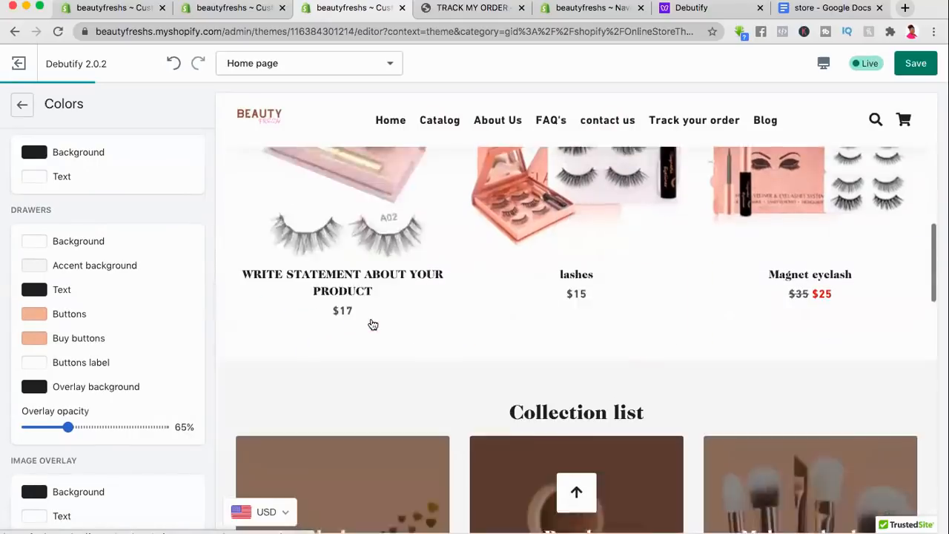
{"action": "scroll", "coordinate": [373, 325], "scroll_direction": "down", "scroll_amount": 2}
{"action": "scroll", "coordinate": [24, 352], "scroll_direction": "down", "scroll_amount": 3}
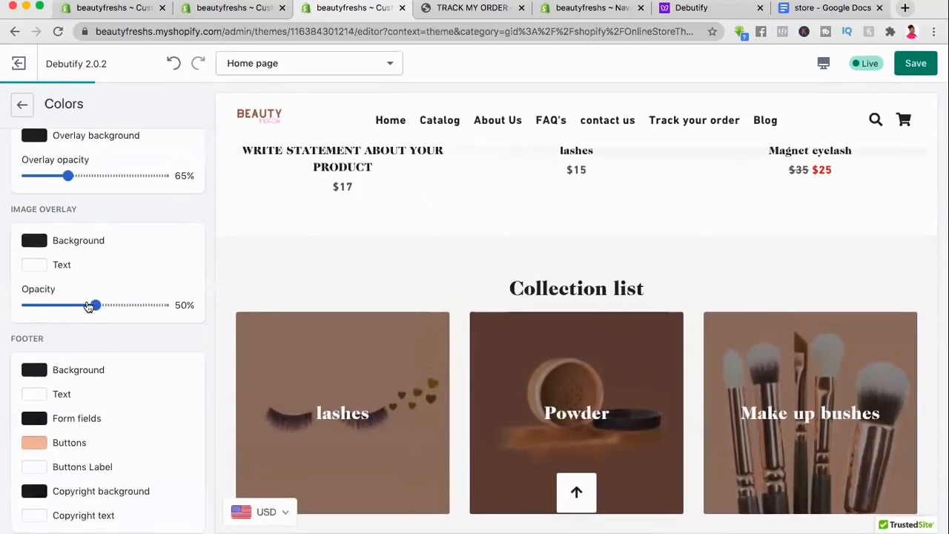
{"action": "scroll", "coordinate": [719, 334], "scroll_direction": "down", "scroll_amount": 8}
{"action": "scroll", "coordinate": [718, 335], "scroll_direction": "up", "scroll_amount": 2}
{"action": "scroll", "coordinate": [718, 335], "scroll_direction": "up", "scroll_amount": 10}
{"action": "scroll", "coordinate": [717, 334], "scroll_direction": "down", "scroll_amount": 4}
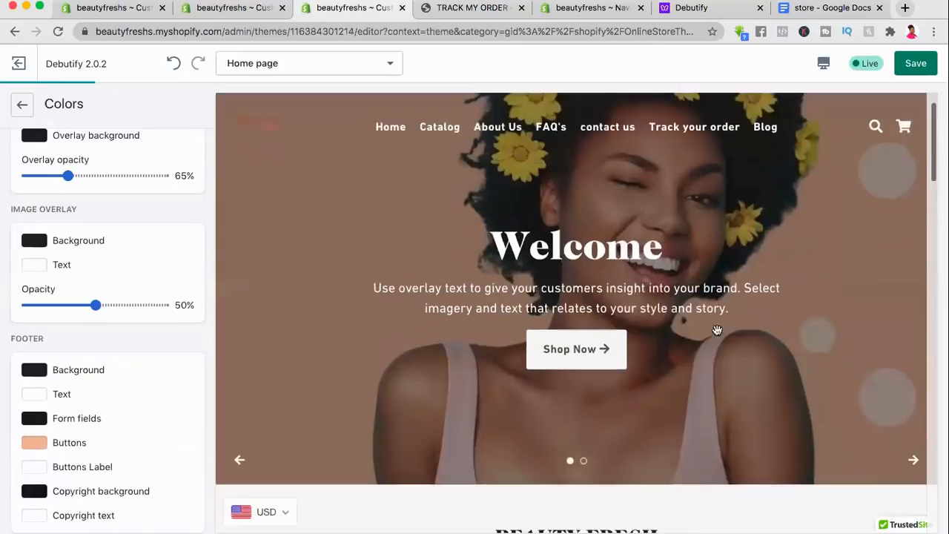
{"action": "scroll", "coordinate": [717, 334], "scroll_direction": "down", "scroll_amount": 6}
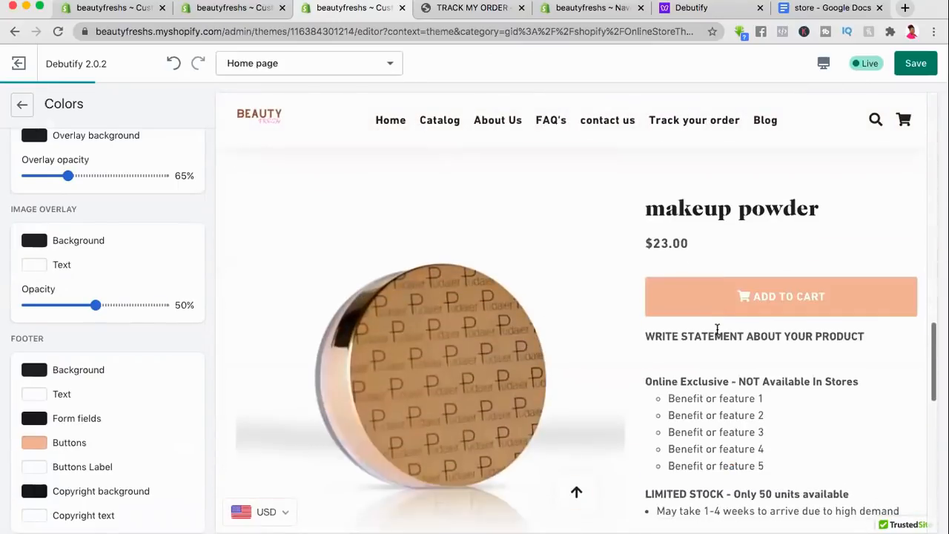
{"action": "scroll", "coordinate": [756, 419], "scroll_direction": "down", "scroll_amount": 6}
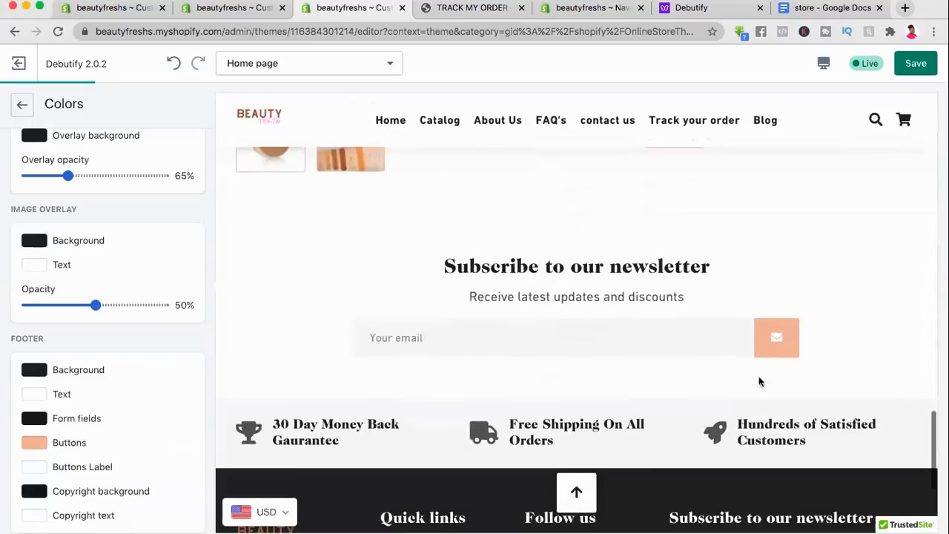
{"action": "scroll", "coordinate": [790, 359], "scroll_direction": "down", "scroll_amount": 3}
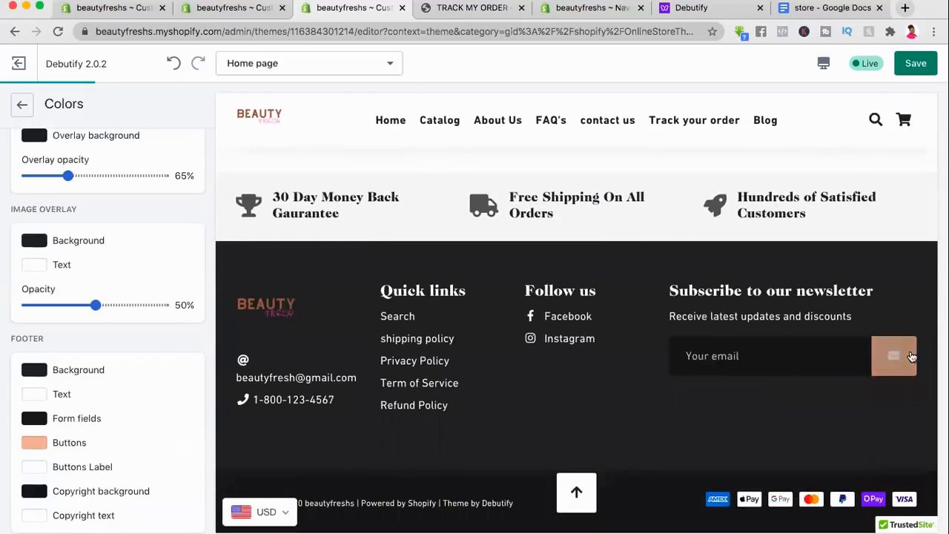
{"action": "scroll", "coordinate": [807, 381], "scroll_direction": "up", "scroll_amount": 5}
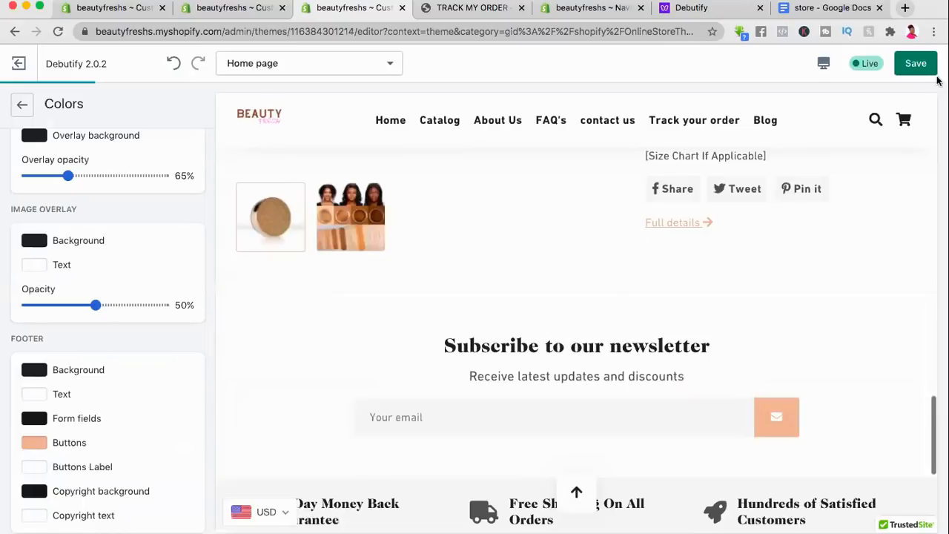
Step: Save the color changes and return to the theme settings
{"action": "left_click", "coordinate": [917, 64]}
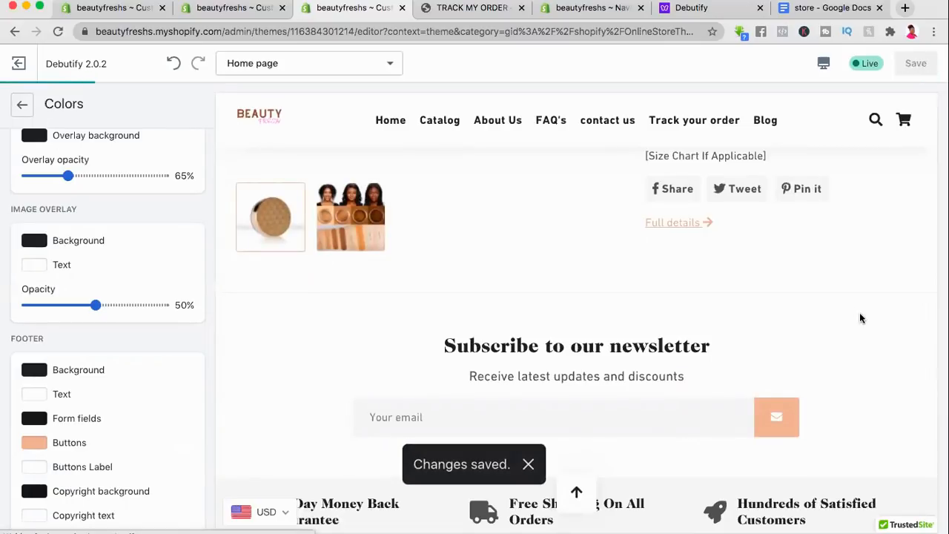
{"action": "scroll", "coordinate": [850, 272], "scroll_direction": "up", "scroll_amount": 10}
{"action": "scroll", "coordinate": [850, 270], "scroll_direction": "up", "scroll_amount": 5}
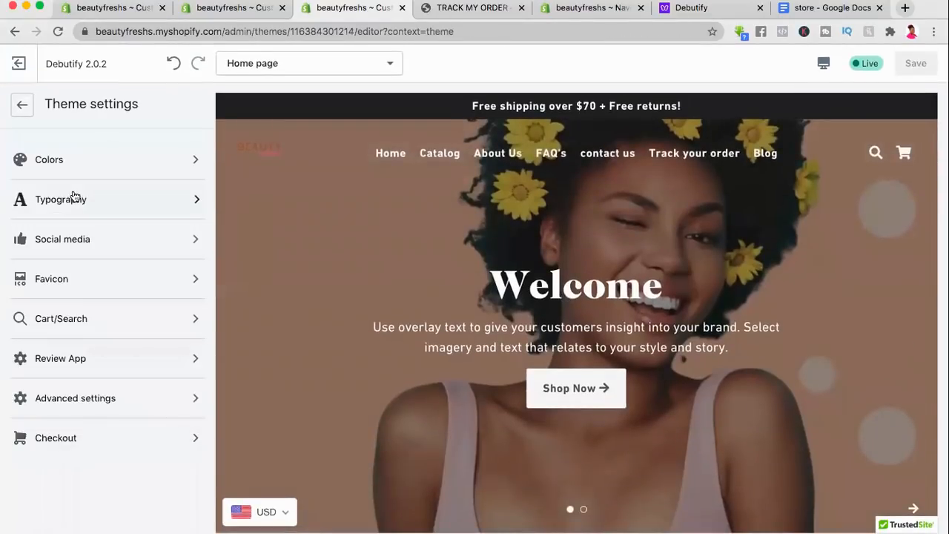
Step: Browse the fonts available for the headings in the typography settings, keeping the current font
{"action": "left_click", "coordinate": [73, 196]}
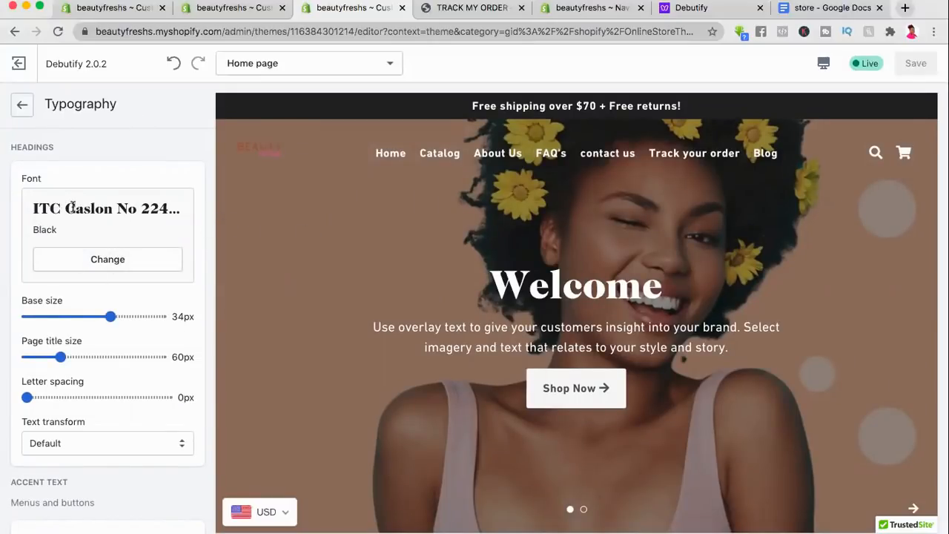
{"action": "left_click", "coordinate": [107, 259]}
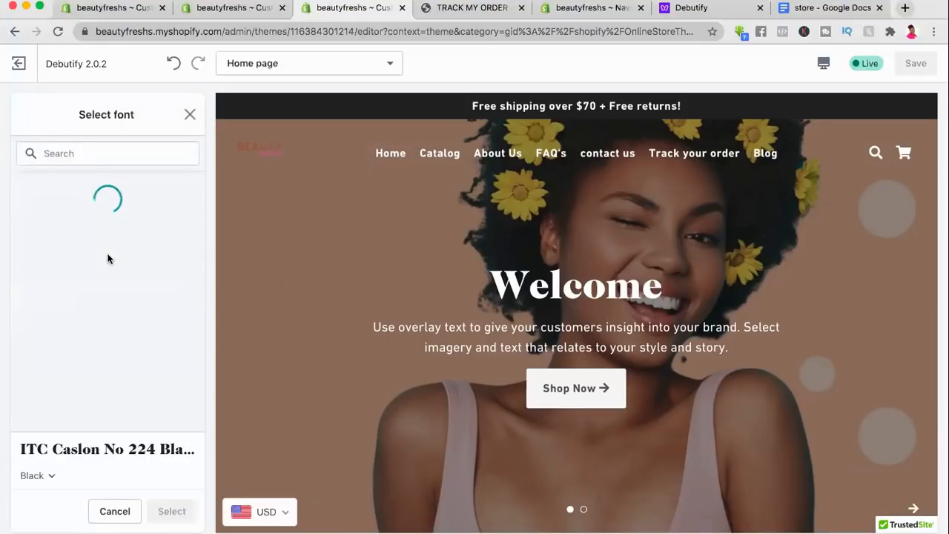
{"action": "scroll", "coordinate": [127, 353], "scroll_direction": "down", "scroll_amount": 10}
{"action": "scroll", "coordinate": [126, 349], "scroll_direction": "up", "scroll_amount": 10}
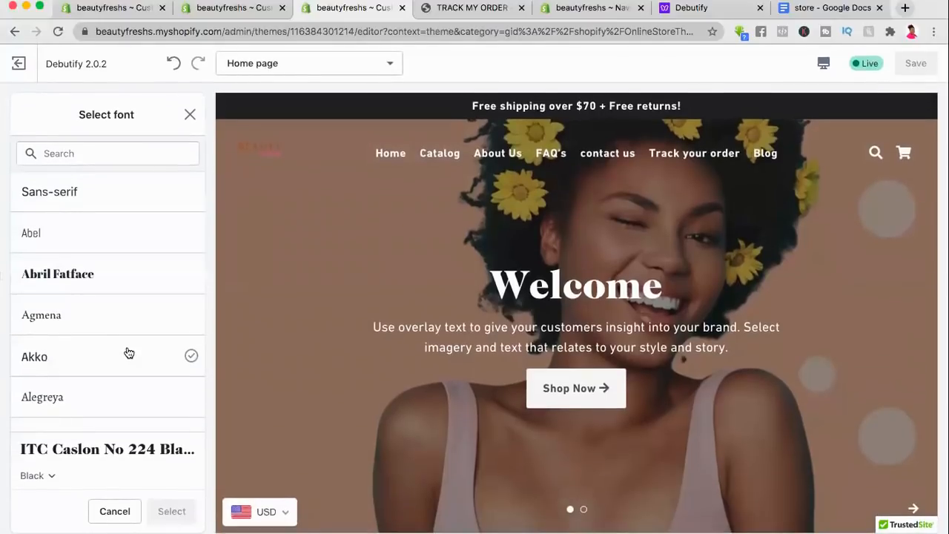
{"action": "scroll", "coordinate": [128, 351], "scroll_direction": "down", "scroll_amount": 10}
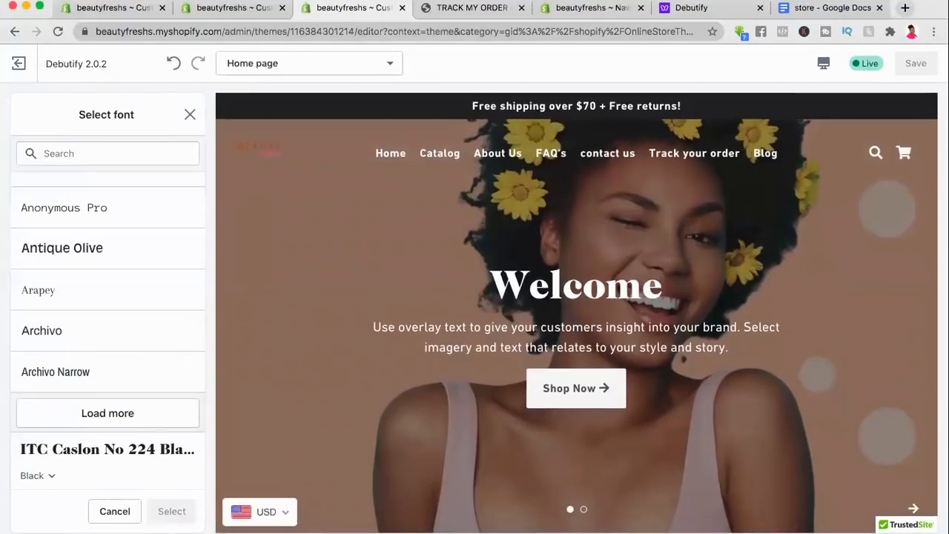
{"action": "left_click", "coordinate": [191, 113]}
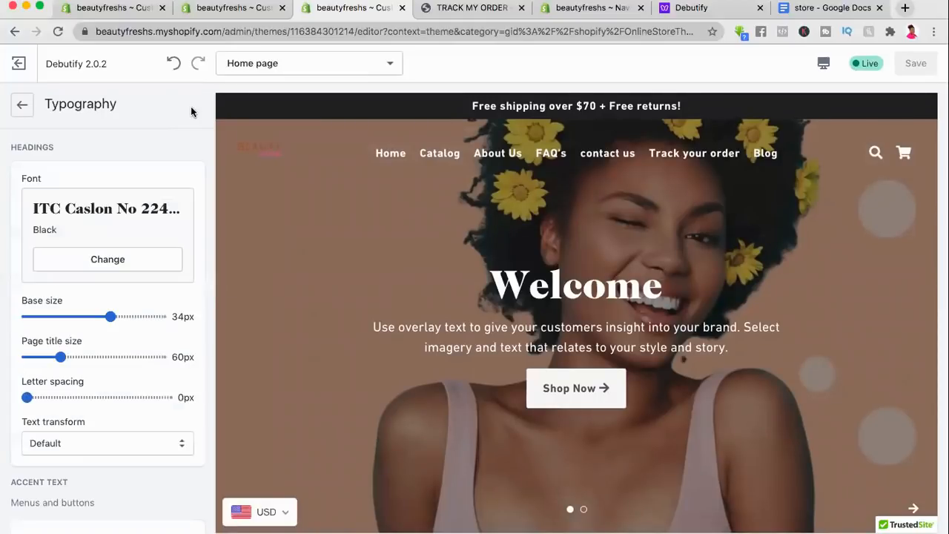
Step: Review the accent text and body text font settings in the typography options, then return to the theme settings
{"action": "left_click", "coordinate": [23, 108]}
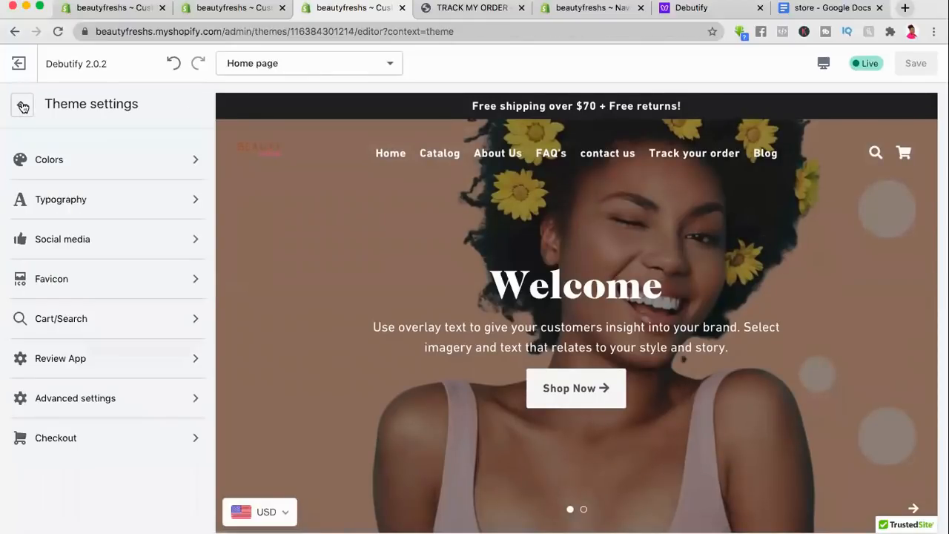
{"action": "left_click", "coordinate": [75, 200]}
{"action": "scroll", "coordinate": [126, 356], "scroll_direction": "down", "scroll_amount": 8}
{"action": "scroll", "coordinate": [127, 355], "scroll_direction": "down", "scroll_amount": 1}
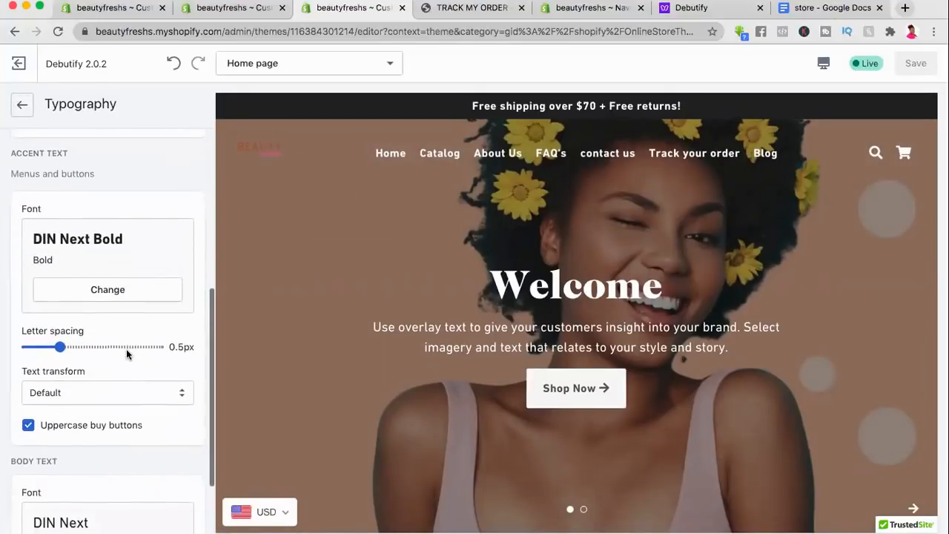
{"action": "scroll", "coordinate": [127, 354], "scroll_direction": "up", "scroll_amount": 1}
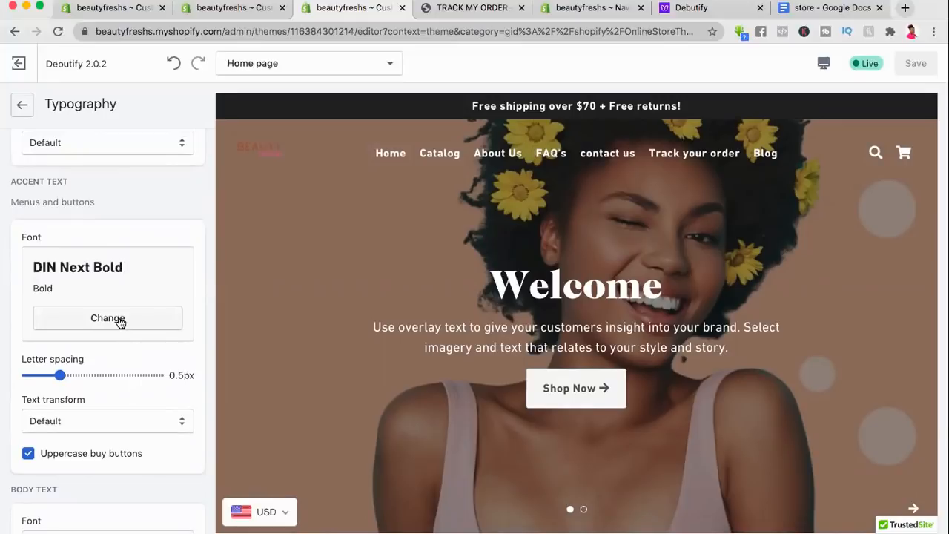
{"action": "scroll", "coordinate": [120, 321], "scroll_direction": "down", "scroll_amount": 4}
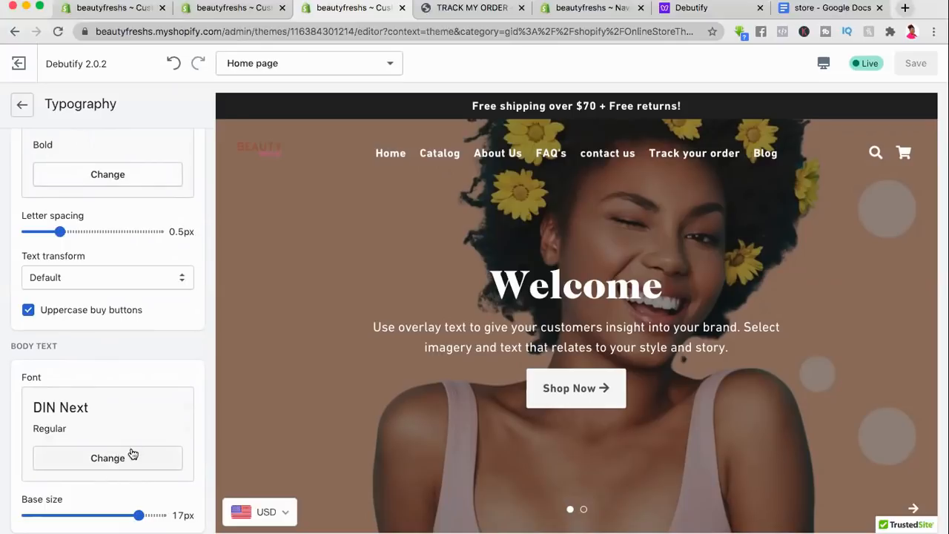
{"action": "scroll", "coordinate": [129, 297], "scroll_direction": "up", "scroll_amount": 5}
{"action": "scroll", "coordinate": [129, 298], "scroll_direction": "up", "scroll_amount": 6}
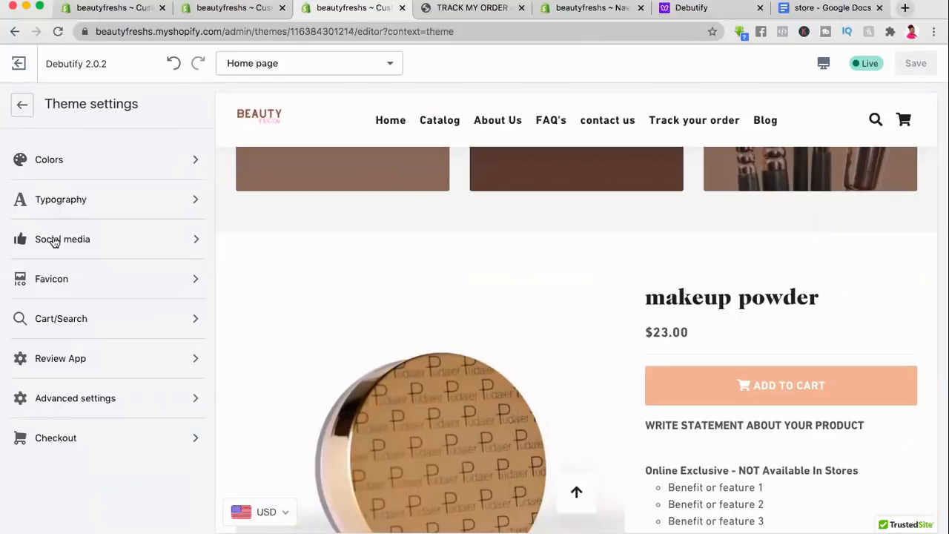
Step: Set the social sharing image to the brown-and-pink Beauty Fresh logo from the image library
{"action": "left_click", "coordinate": [53, 240]}
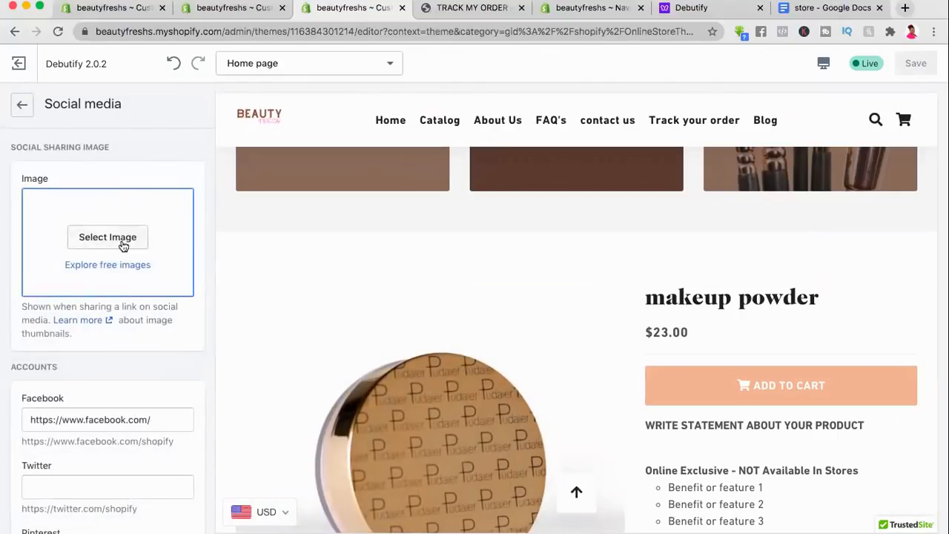
{"action": "left_click", "coordinate": [123, 246]}
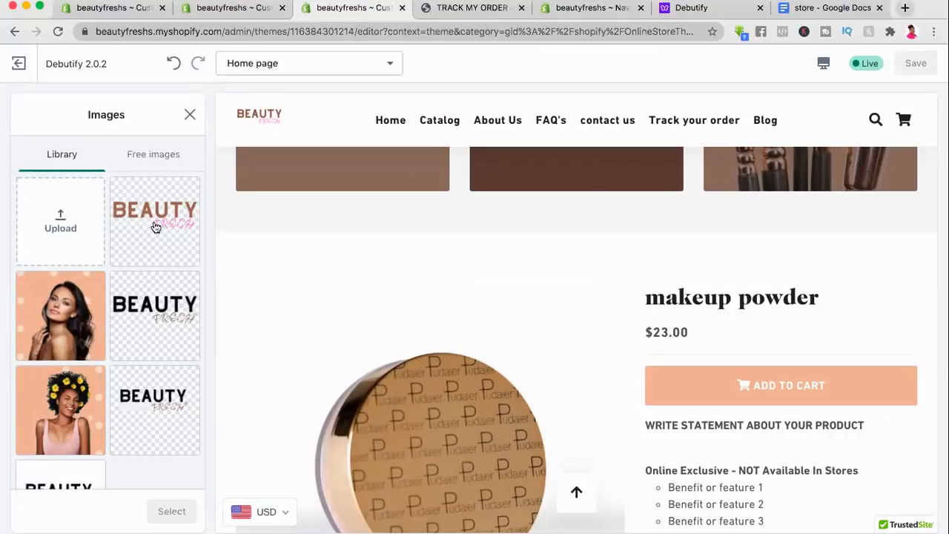
{"action": "left_click", "coordinate": [156, 227]}
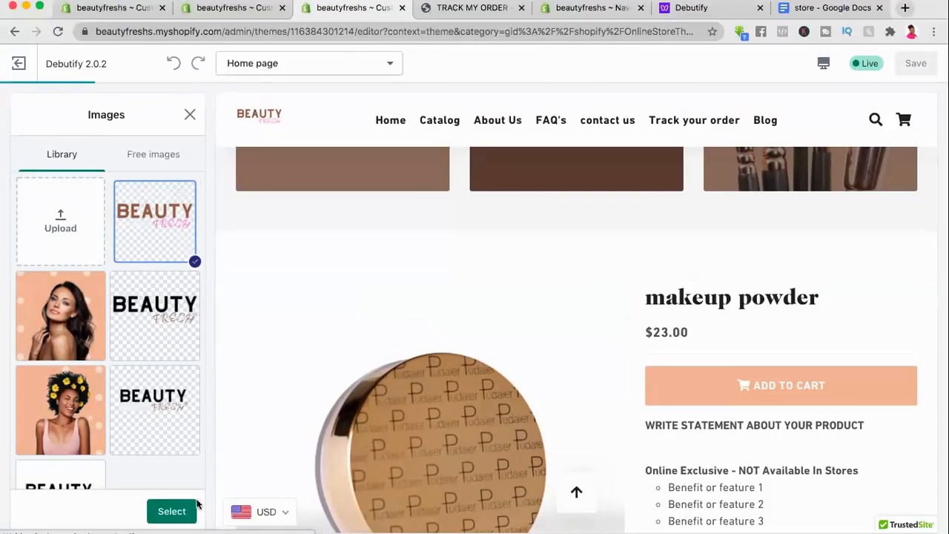
{"action": "left_click", "coordinate": [190, 510]}
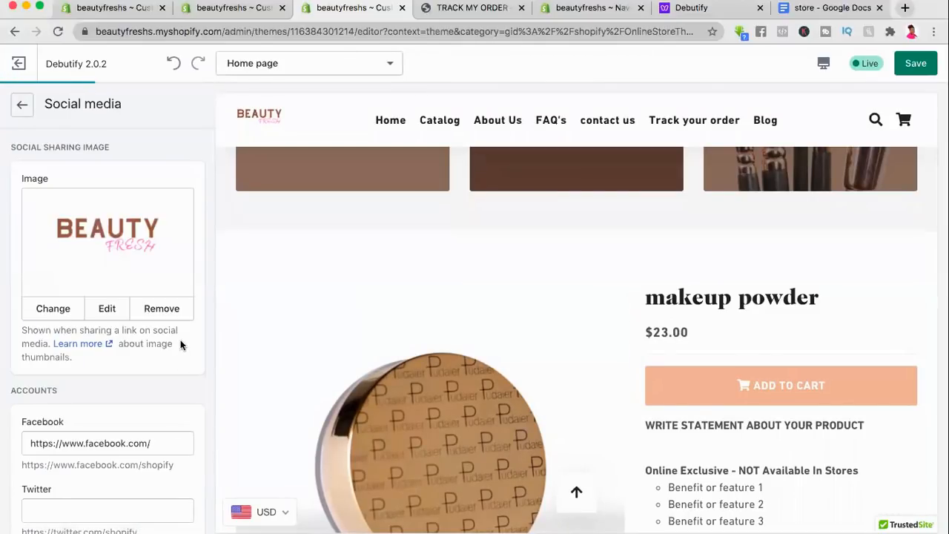
Step: Examine the social media account link fields and the sharing options
{"action": "scroll", "coordinate": [180, 343], "scroll_direction": "down", "scroll_amount": 5}
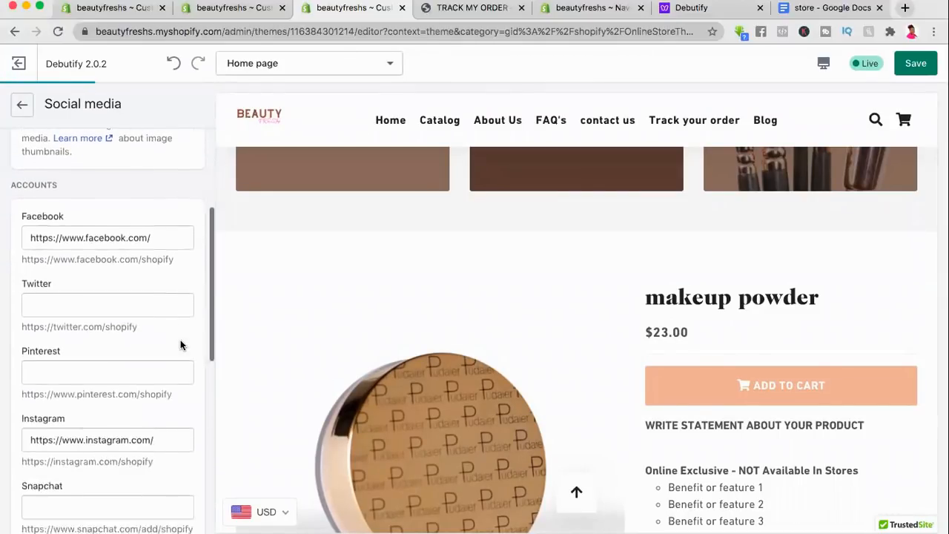
{"action": "left_click", "coordinate": [165, 237]}
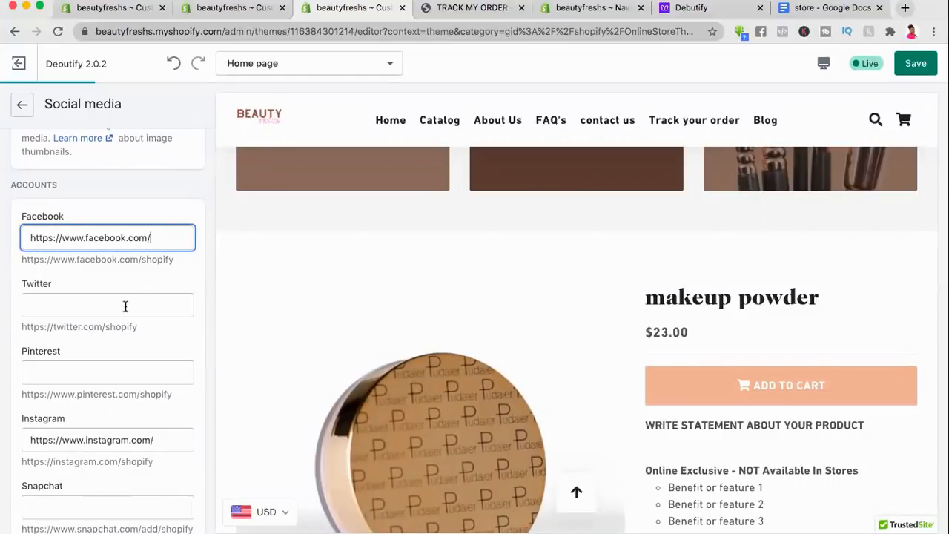
{"action": "left_click", "coordinate": [101, 310]}
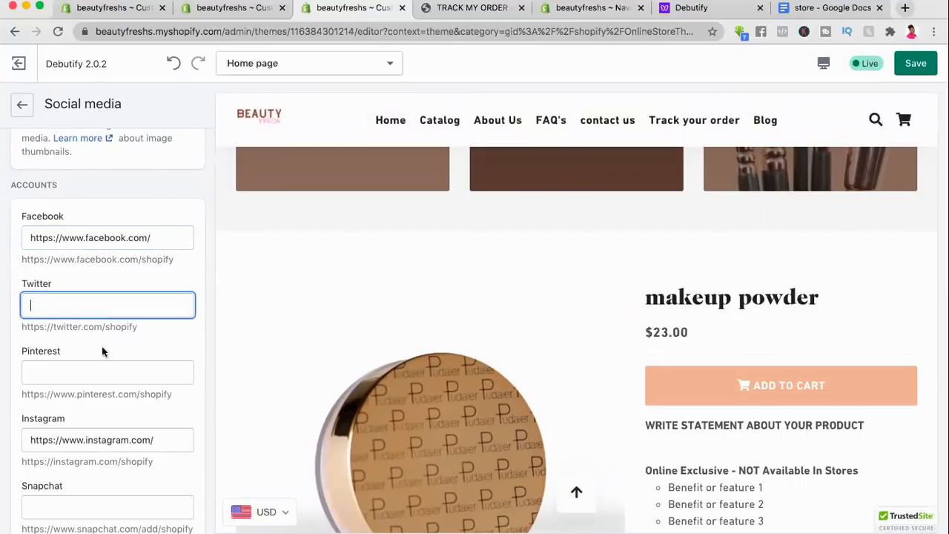
{"action": "left_click", "coordinate": [93, 363]}
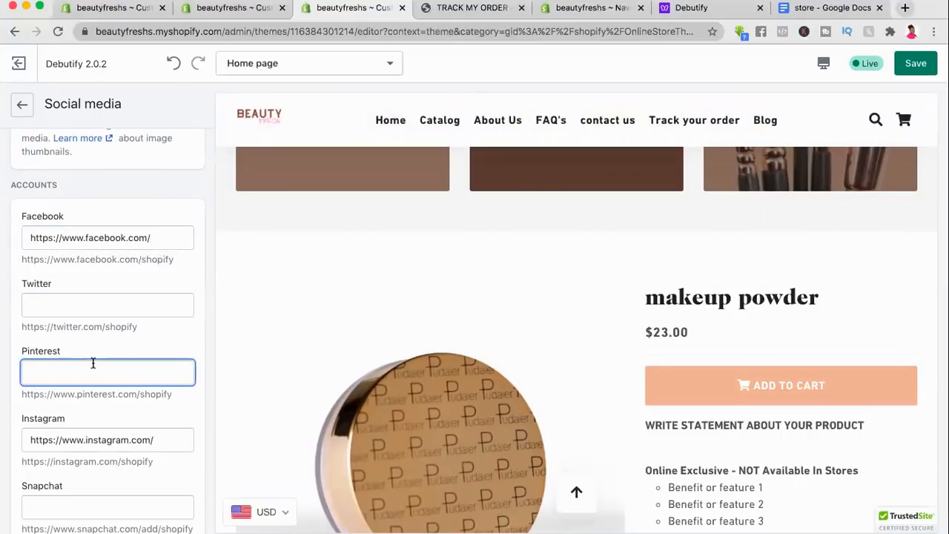
{"action": "scroll", "coordinate": [93, 363], "scroll_direction": "down", "scroll_amount": 3}
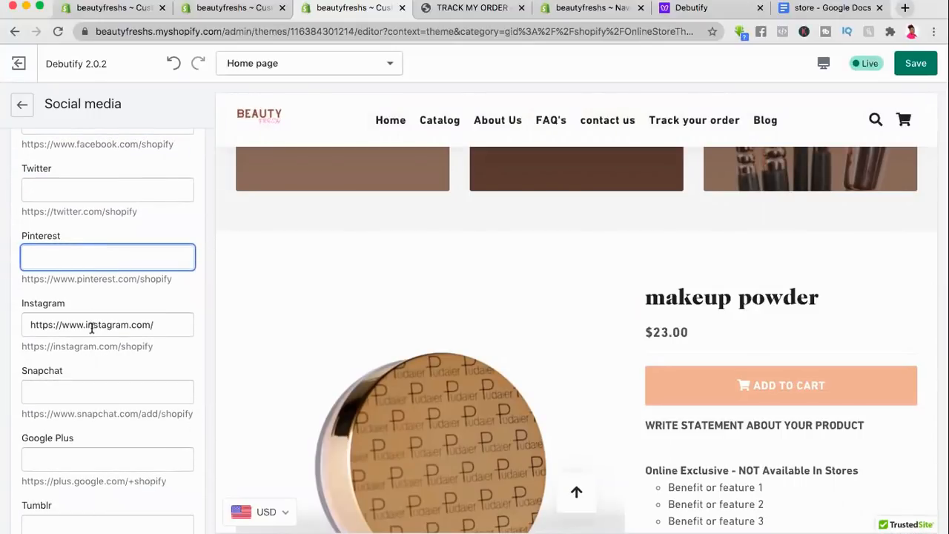
{"action": "scroll", "coordinate": [104, 349], "scroll_direction": "down", "scroll_amount": 5}
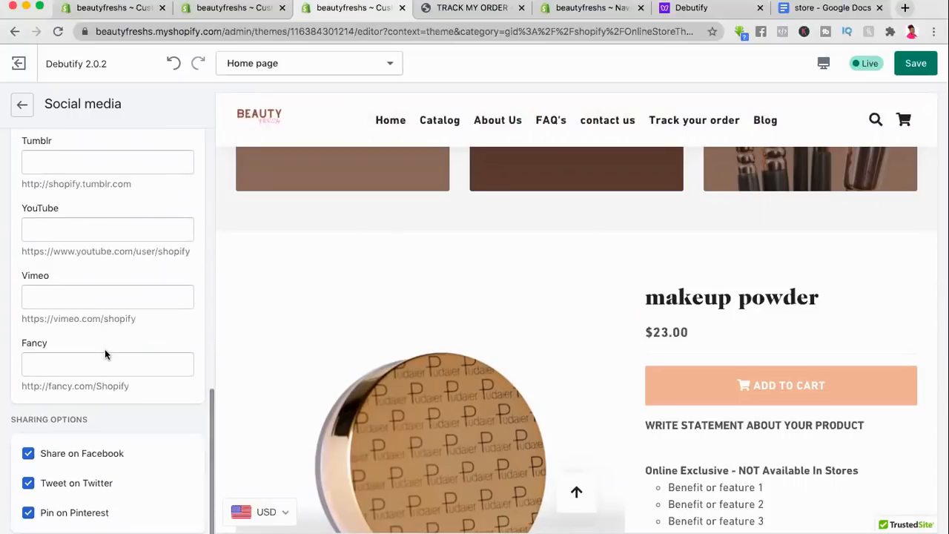
{"action": "scroll", "coordinate": [135, 196], "scroll_direction": "up", "scroll_amount": 5}
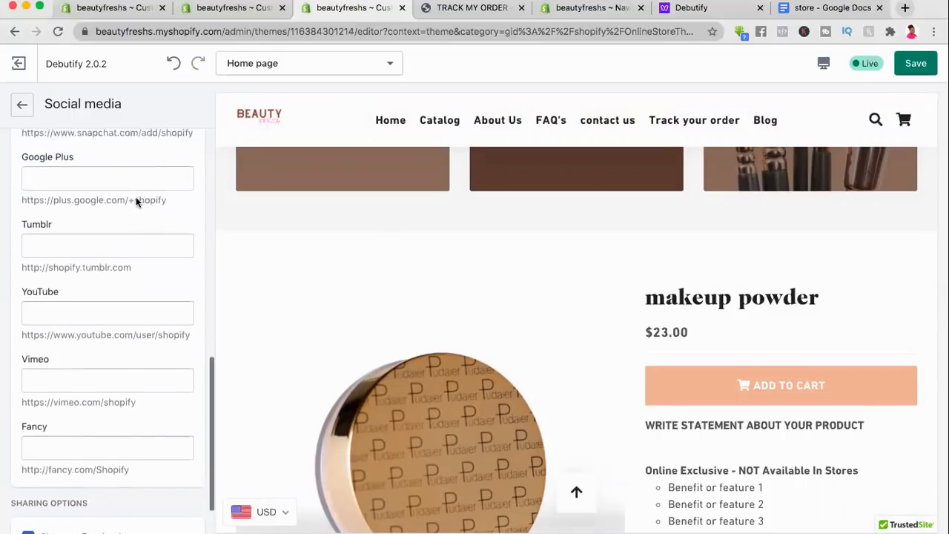
{"action": "scroll", "coordinate": [136, 196], "scroll_direction": "up", "scroll_amount": 2}
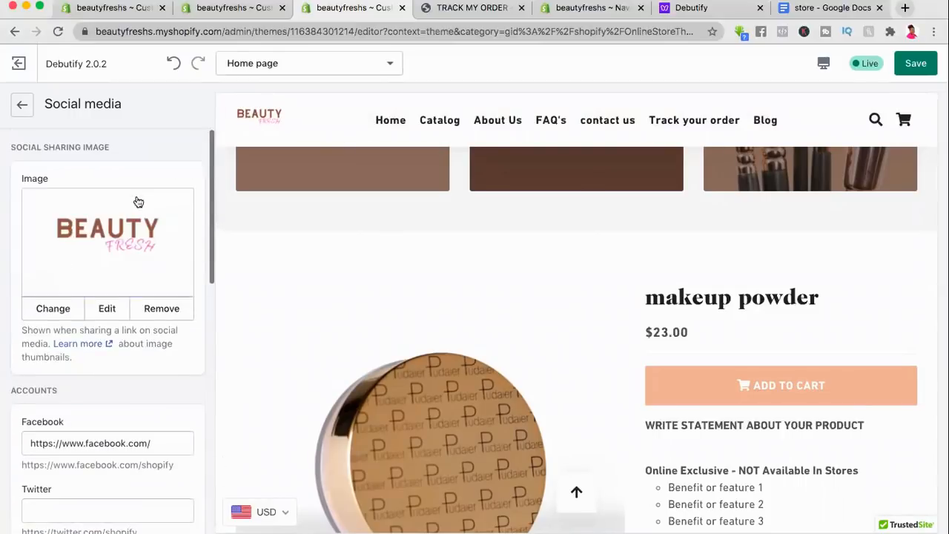
Step: Save the social media settings and check the footer's social links in the home page preview
{"action": "left_click", "coordinate": [915, 63]}
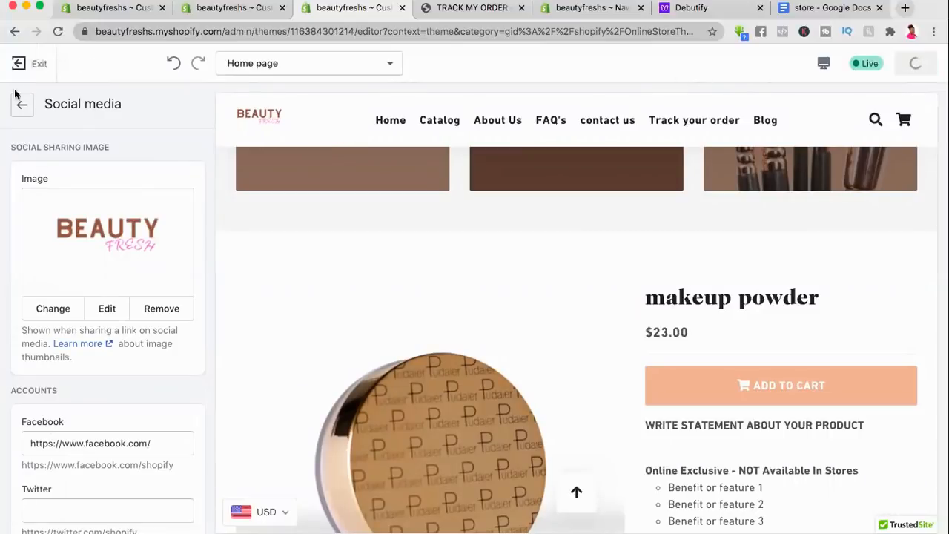
{"action": "scroll", "coordinate": [405, 312], "scroll_direction": "down", "scroll_amount": 15}
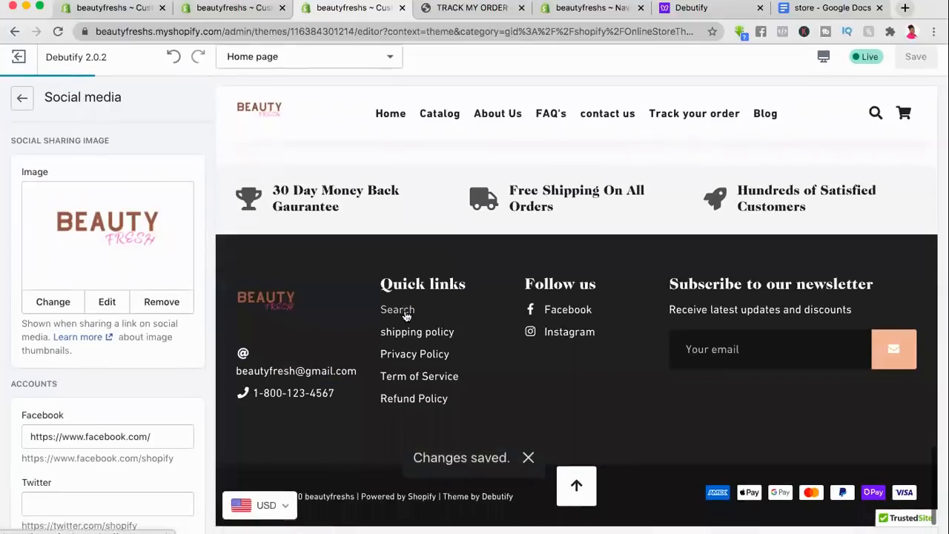
{"action": "scroll", "coordinate": [473, 361], "scroll_direction": "up", "scroll_amount": 15}
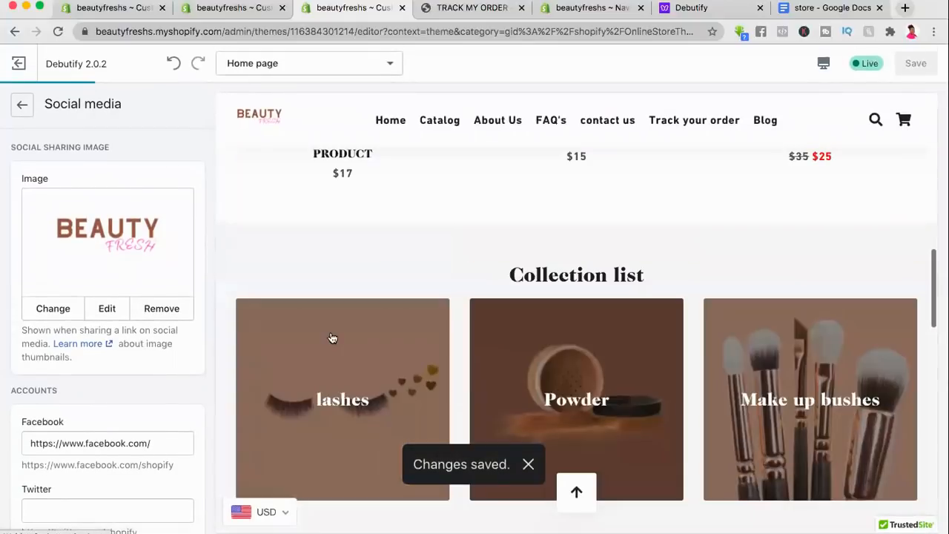
Step: Set the favicon to the brown-and-pink Beauty Fresh logo from the image library and save the change
{"action": "left_click", "coordinate": [23, 107]}
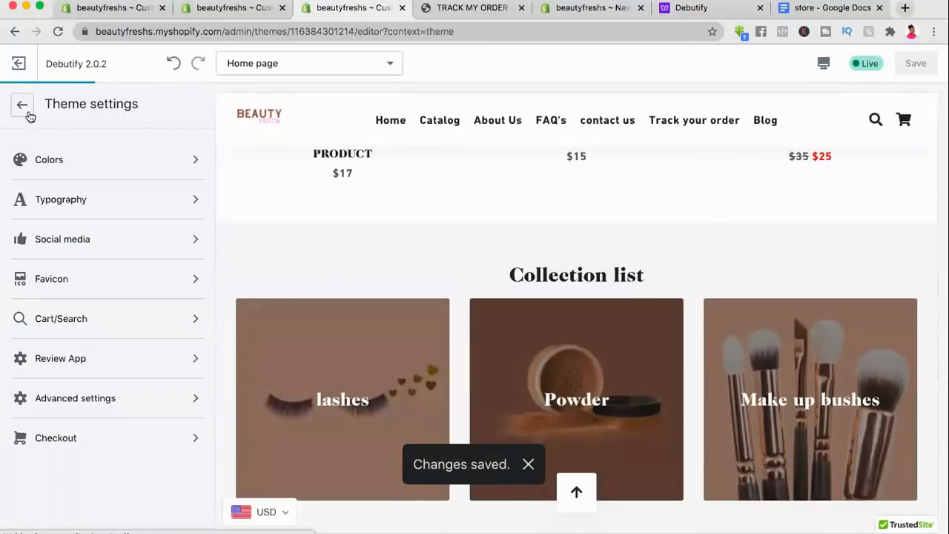
{"action": "left_click", "coordinate": [65, 280]}
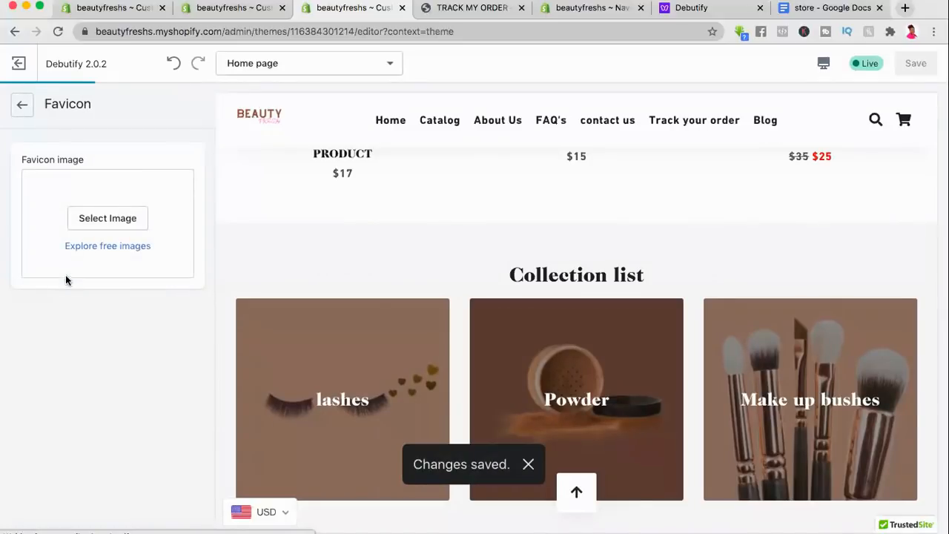
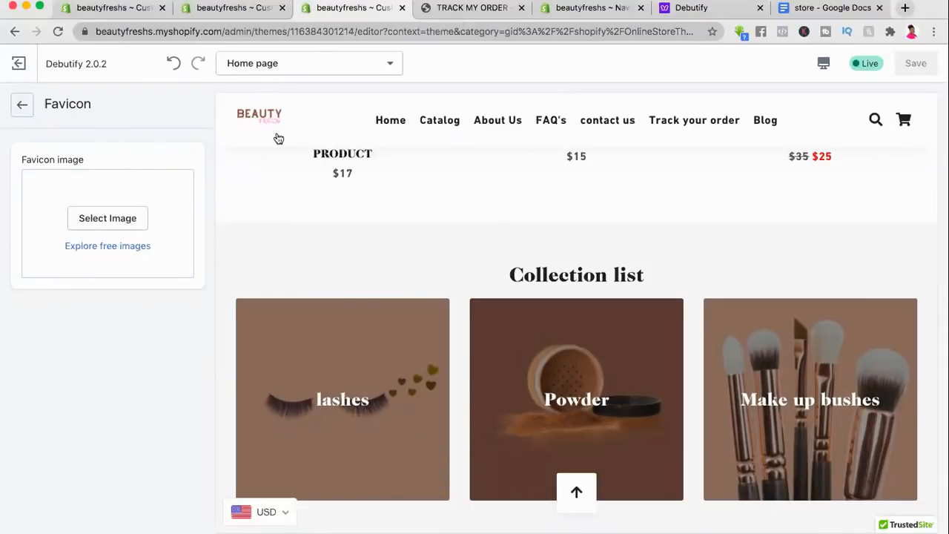
{"action": "left_click", "coordinate": [114, 224]}
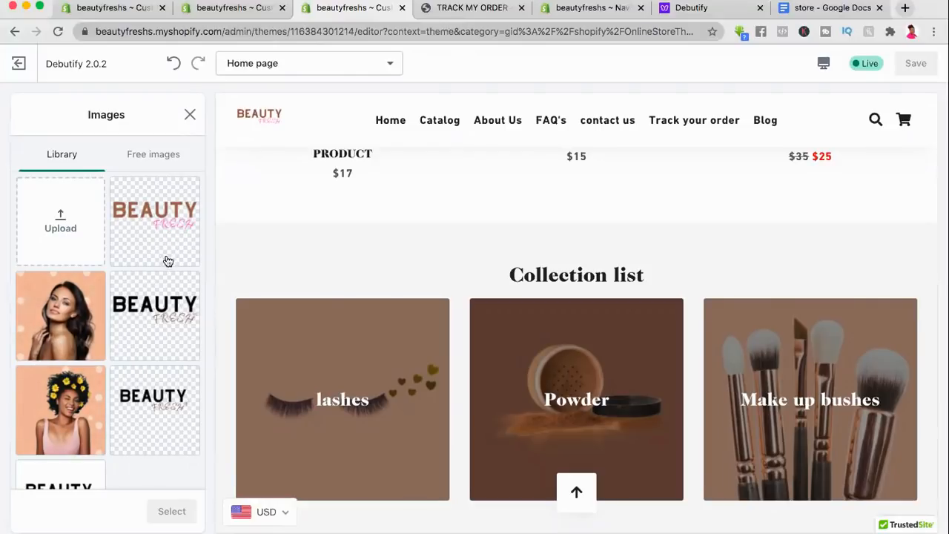
{"action": "left_click", "coordinate": [164, 226]}
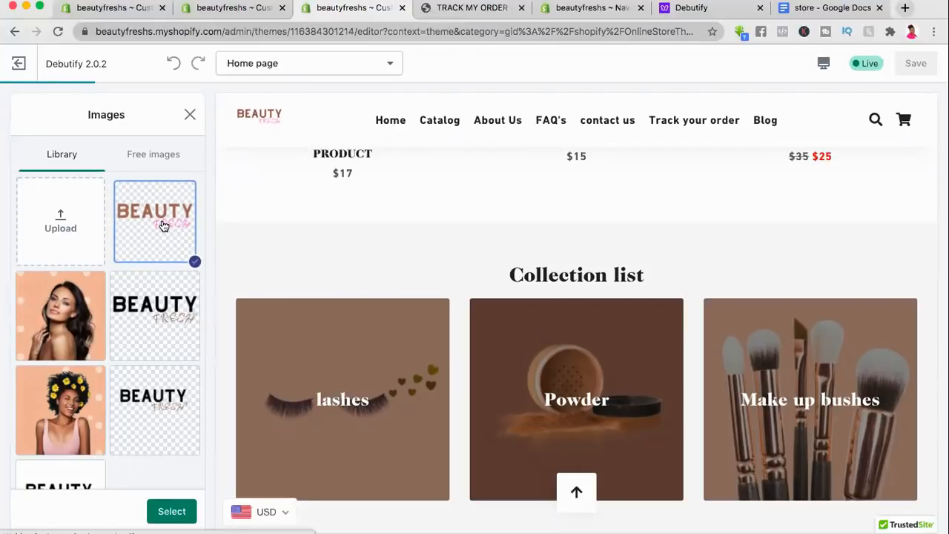
{"action": "left_click", "coordinate": [172, 512]}
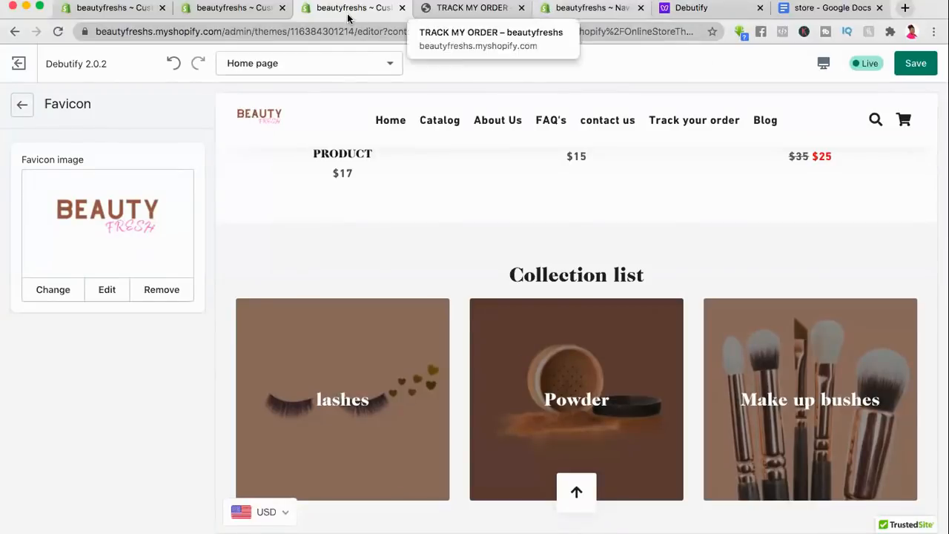
{"action": "left_click", "coordinate": [909, 69]}
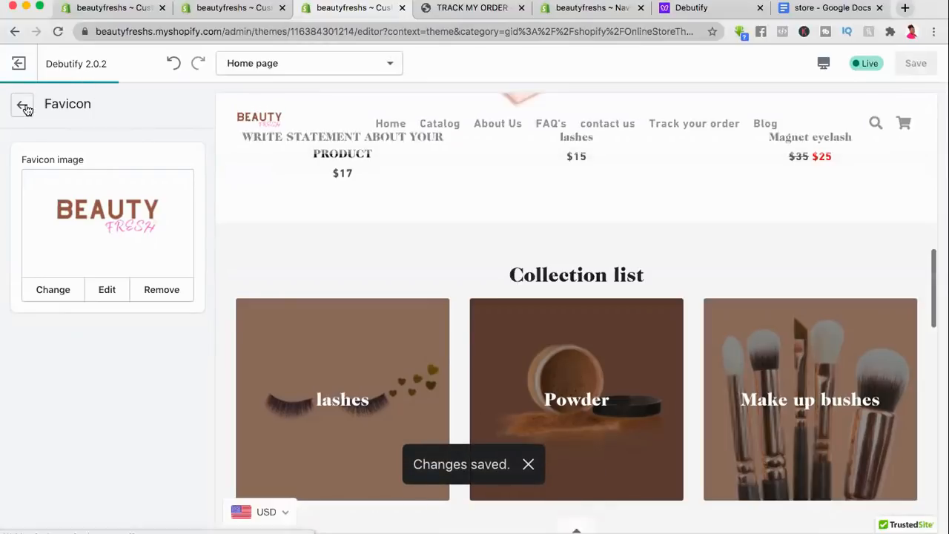
Step: Review the cart options in the Cart/Search settings, then return to the theme settings
{"action": "left_click", "coordinate": [25, 106]}
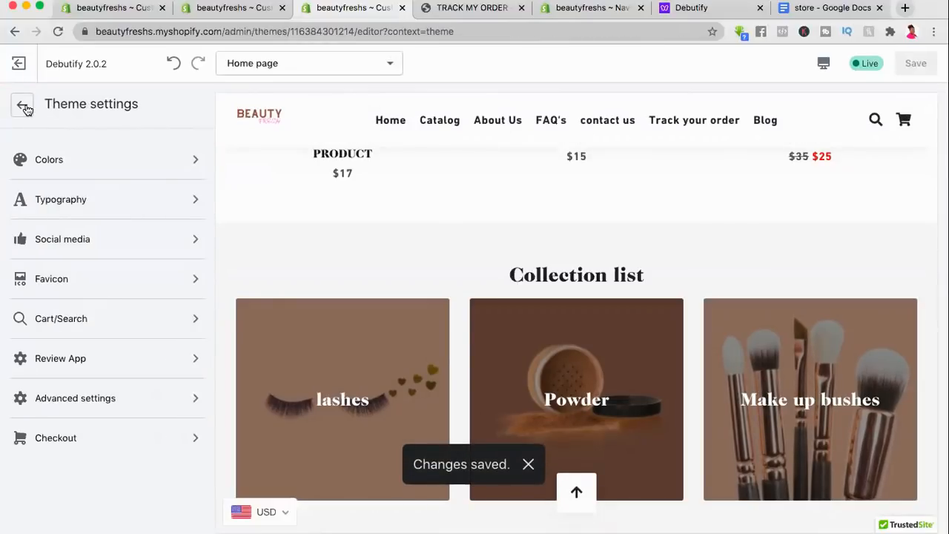
{"action": "left_click", "coordinate": [67, 325]}
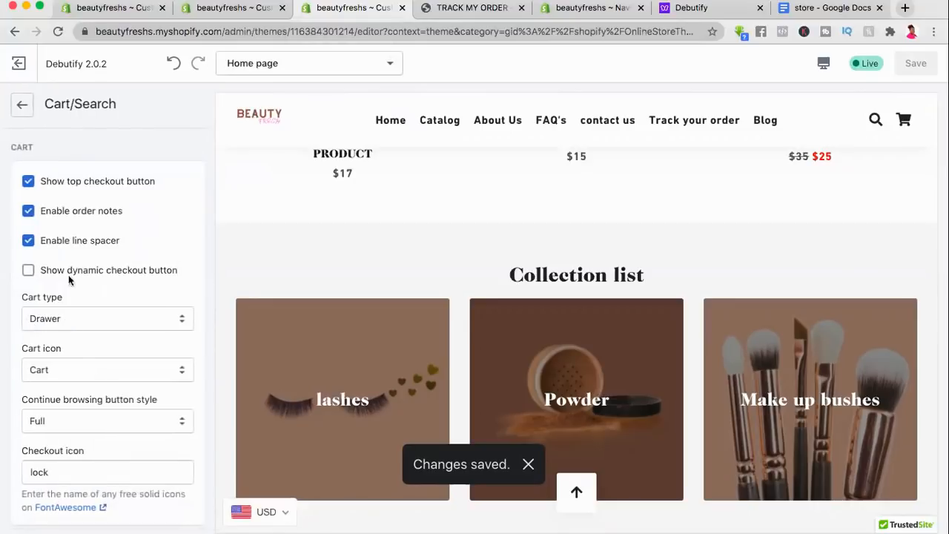
{"action": "scroll", "coordinate": [89, 432], "scroll_direction": "down", "scroll_amount": 3}
{"action": "scroll", "coordinate": [89, 432], "scroll_direction": "up", "scroll_amount": 3}
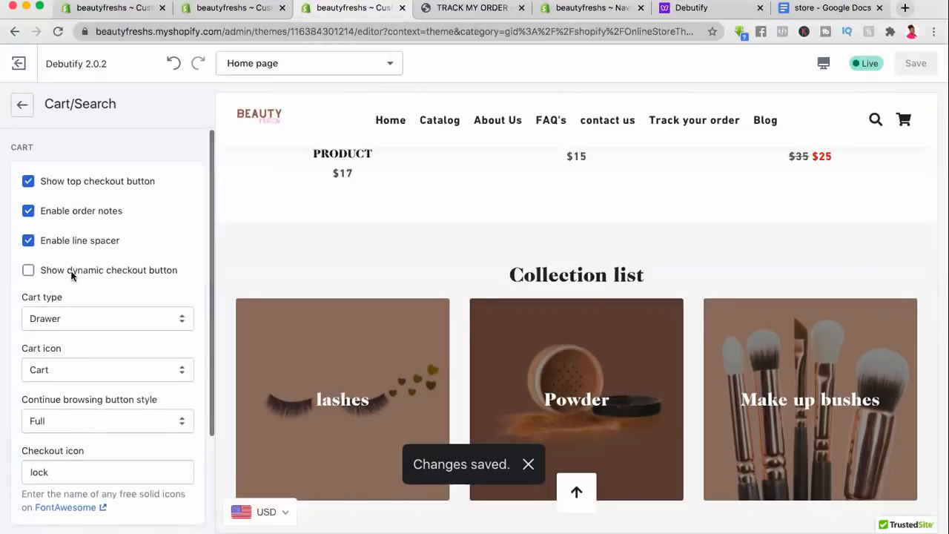
{"action": "left_click", "coordinate": [24, 106]}
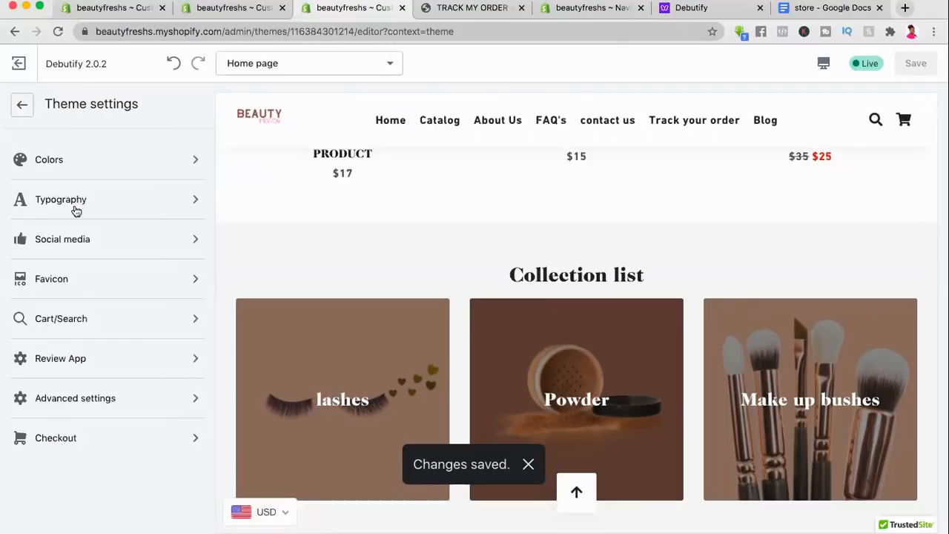
Step: Set the checkout banner's background image to the library photo of the long-haired woman on a peach background
{"action": "left_click", "coordinate": [72, 433]}
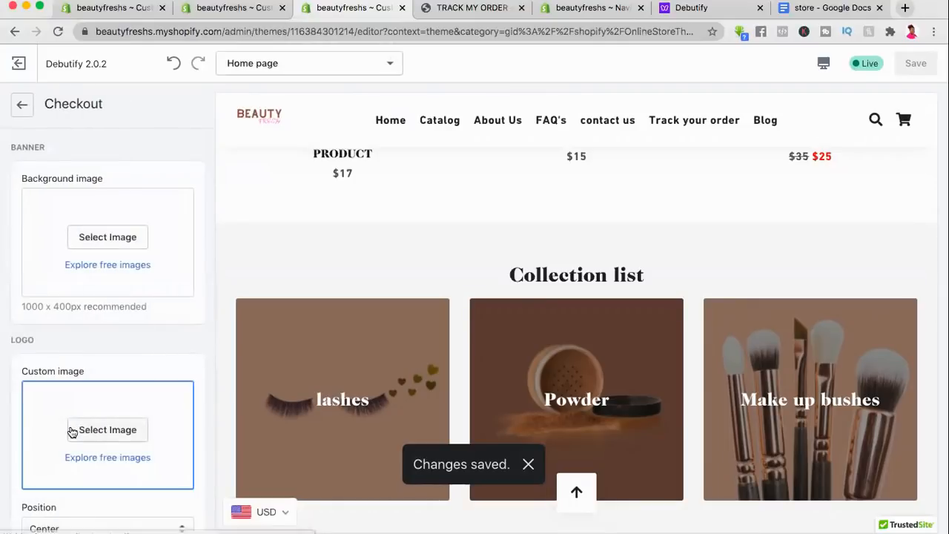
{"action": "left_click", "coordinate": [108, 239]}
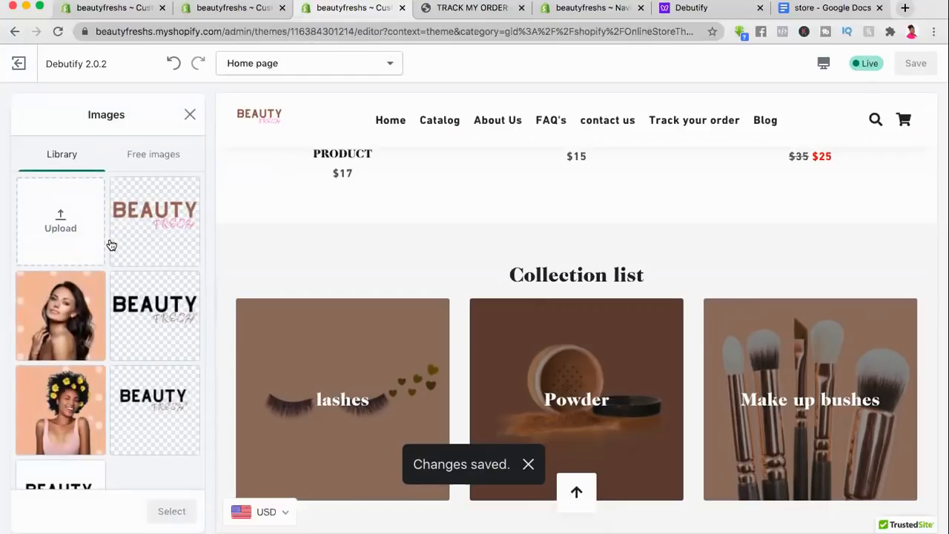
{"action": "left_click", "coordinate": [61, 318]}
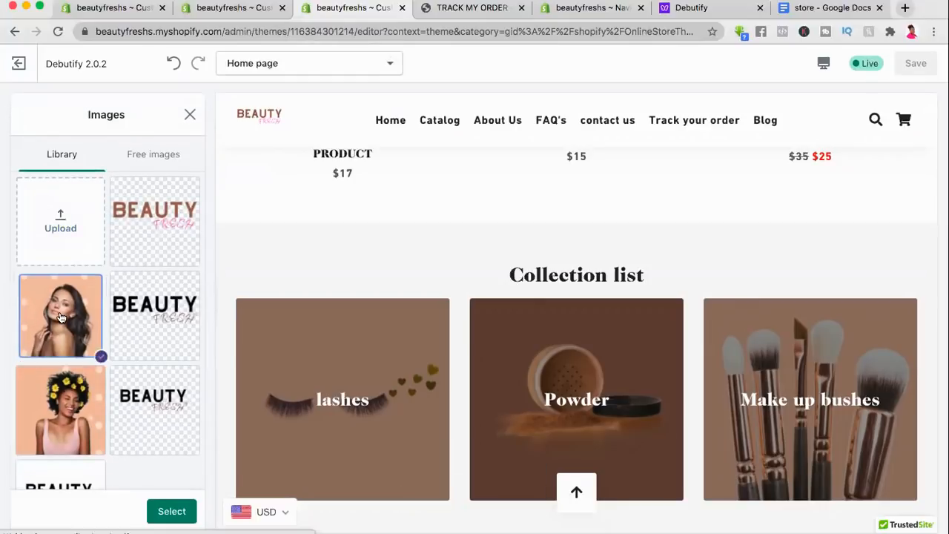
{"action": "left_click", "coordinate": [172, 512]}
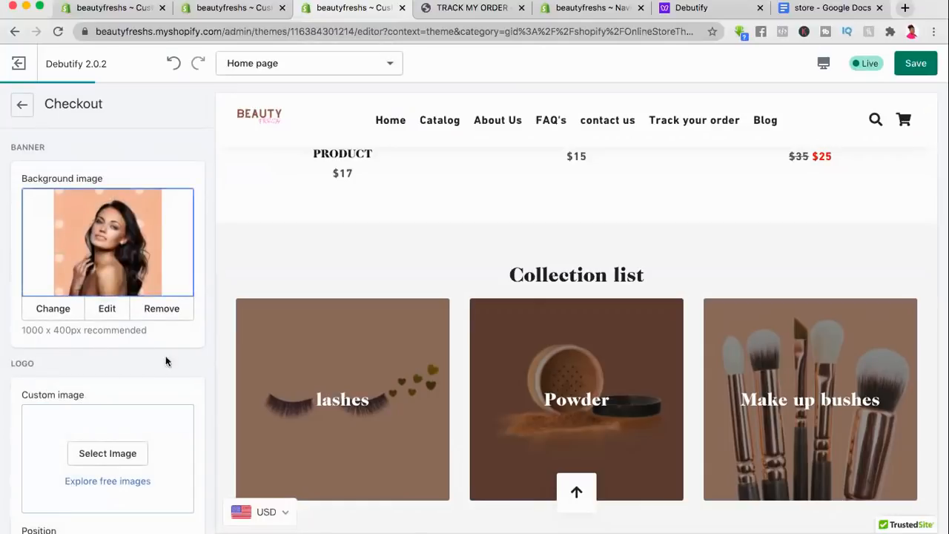
Step: Set the checkout logo's custom image to the brown-and-pink Beauty Fresh logo from the library
{"action": "scroll", "coordinate": [158, 373], "scroll_direction": "down", "scroll_amount": 2}
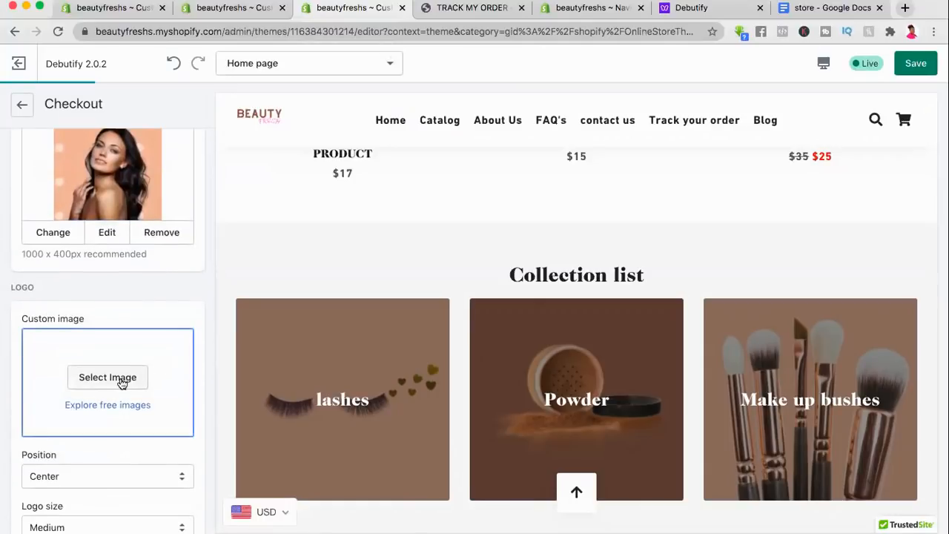
{"action": "left_click", "coordinate": [123, 379]}
{"action": "left_click", "coordinate": [168, 225]}
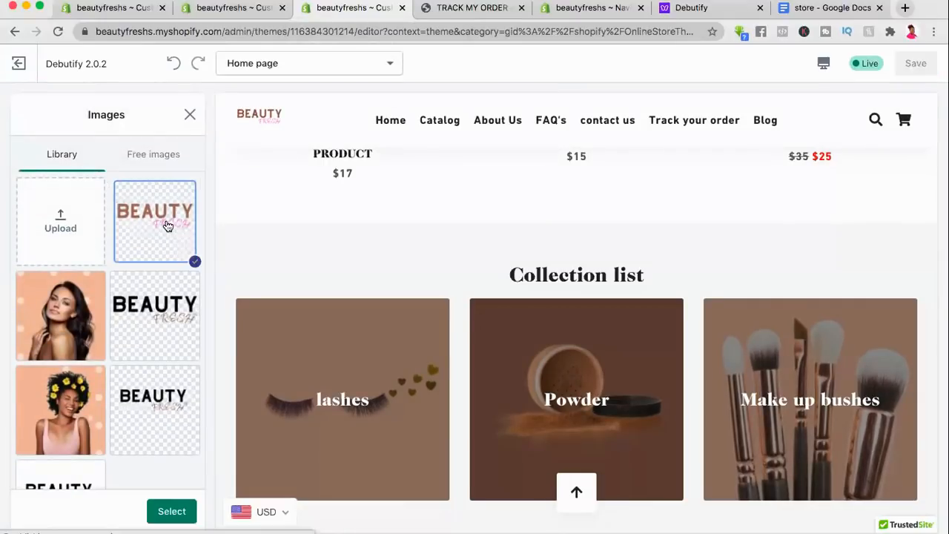
{"action": "left_click", "coordinate": [173, 510]}
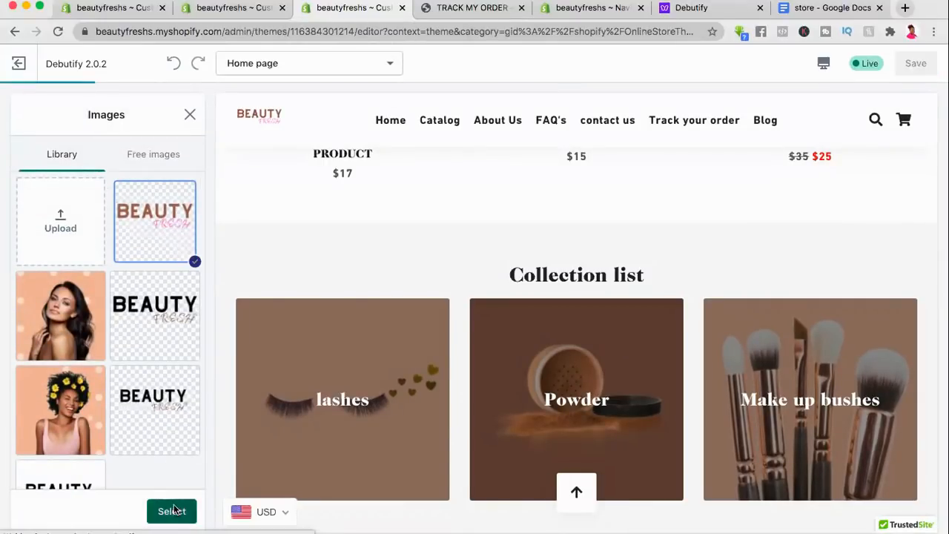
Step: Change the checkout accent and button colors to the recently selected peach, #E9B598
{"action": "scroll", "coordinate": [123, 320], "scroll_direction": "down", "scroll_amount": 5}
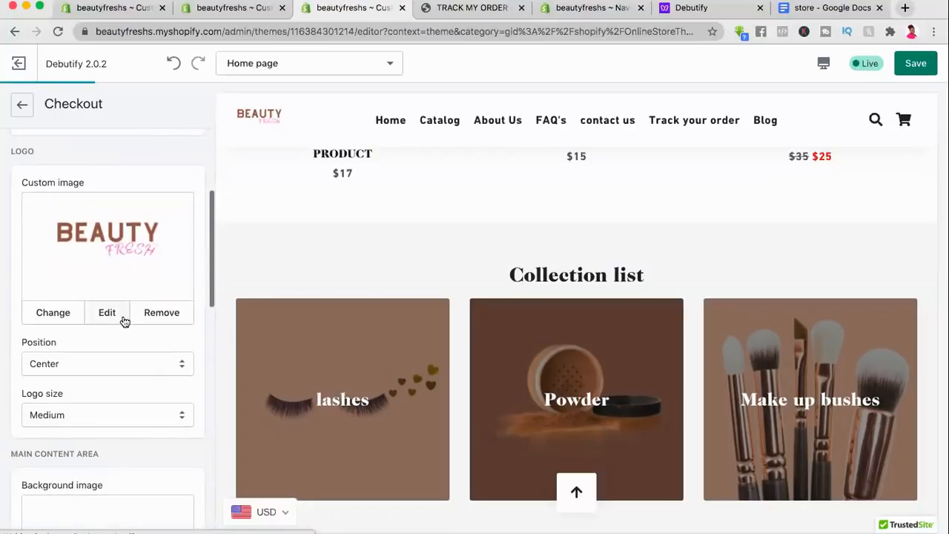
{"action": "scroll", "coordinate": [123, 320], "scroll_direction": "down", "scroll_amount": 1}
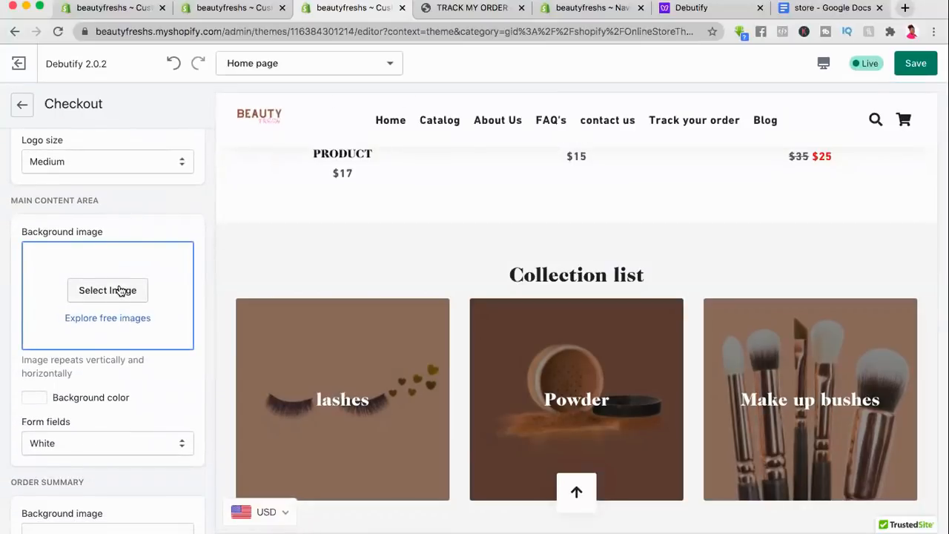
{"action": "scroll", "coordinate": [121, 290], "scroll_direction": "down", "scroll_amount": 5}
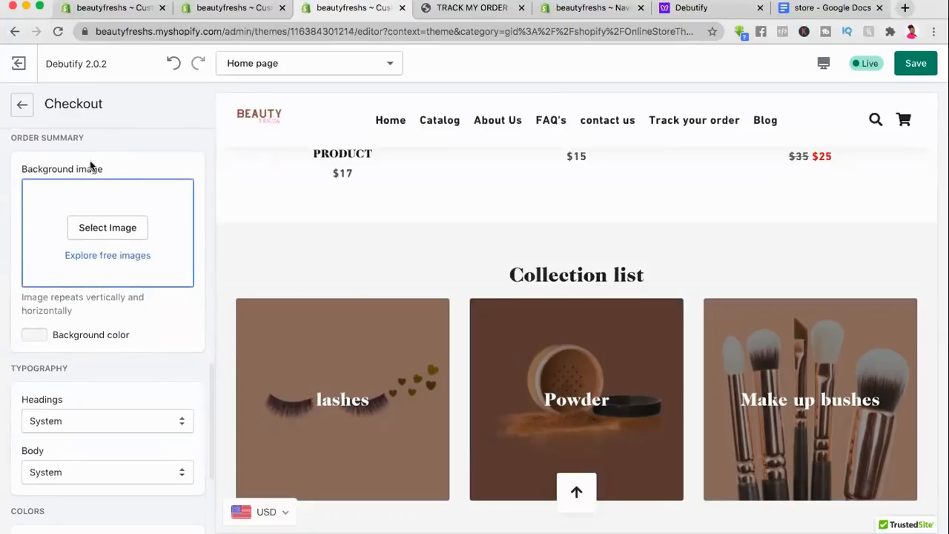
{"action": "scroll", "coordinate": [106, 186], "scroll_direction": "up", "scroll_amount": 2}
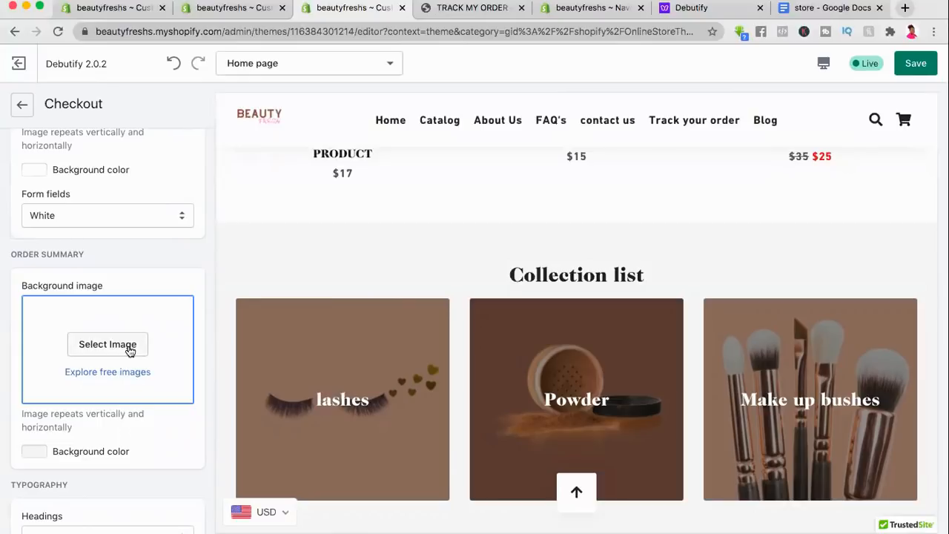
{"action": "scroll", "coordinate": [130, 350], "scroll_direction": "down", "scroll_amount": 5}
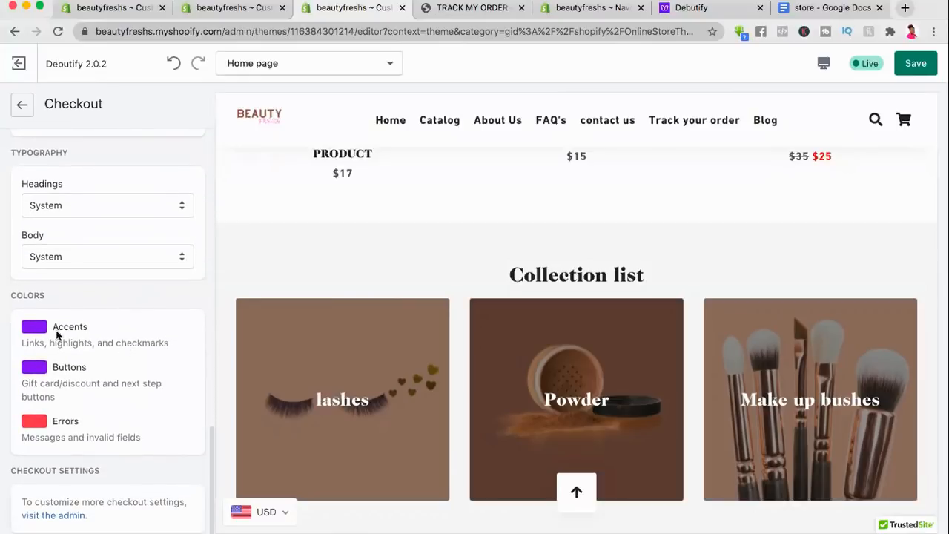
{"action": "left_click", "coordinate": [36, 328]}
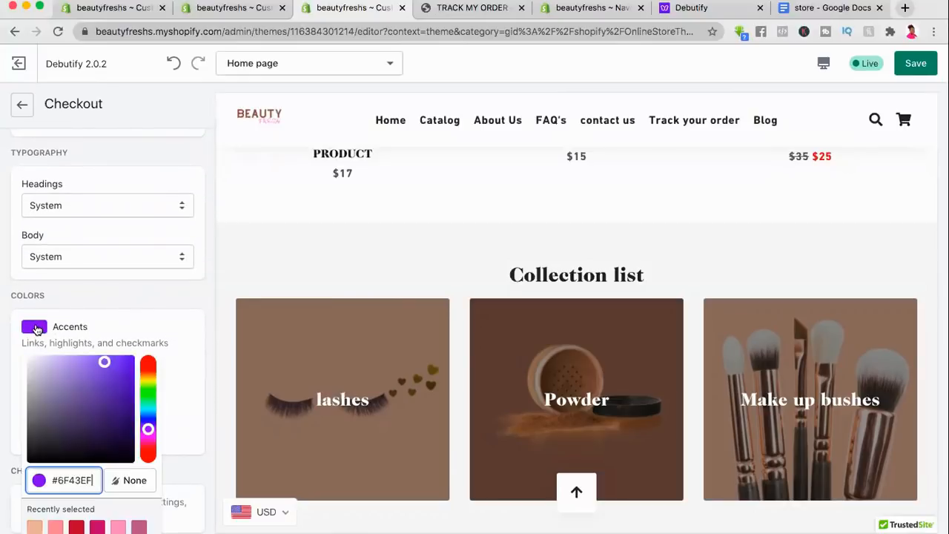
{"action": "left_click", "coordinate": [33, 527]}
{"action": "left_click", "coordinate": [198, 302]}
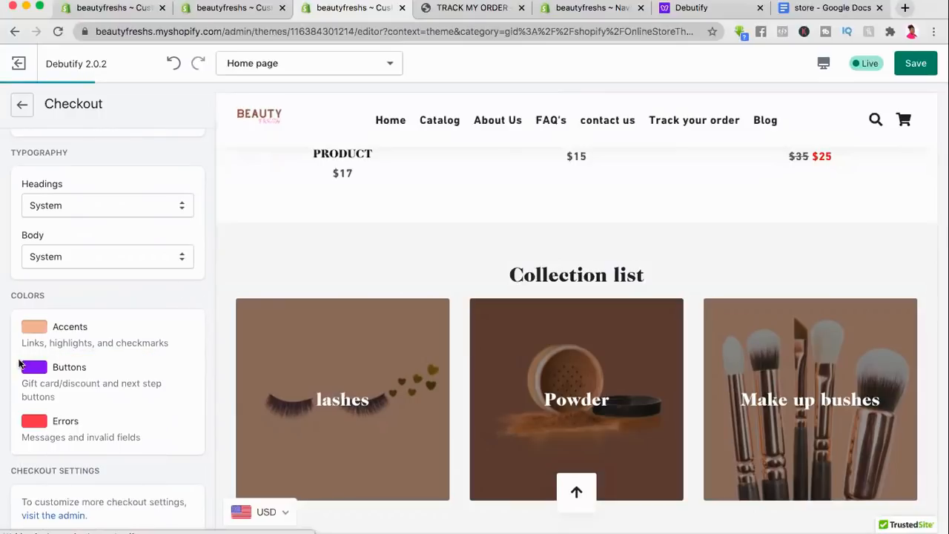
{"action": "left_click", "coordinate": [33, 369]}
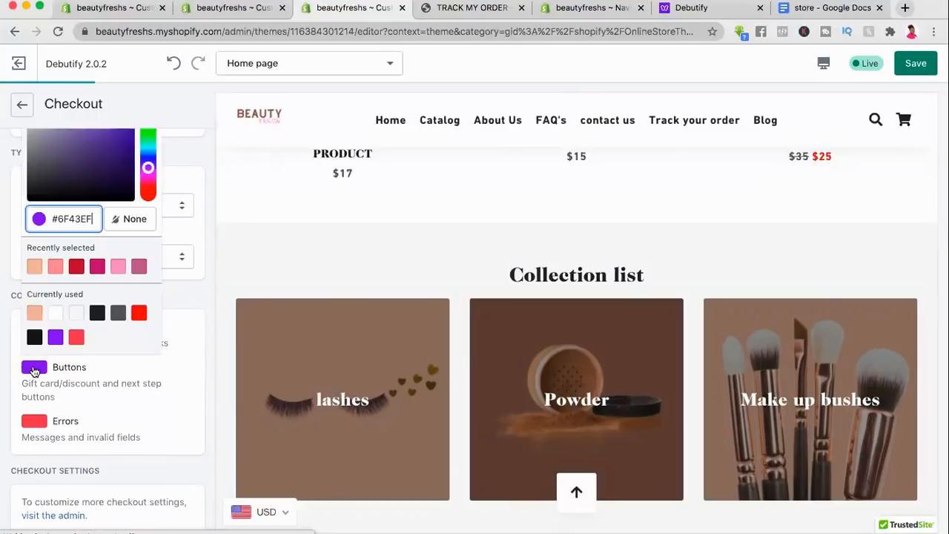
{"action": "left_click", "coordinate": [34, 269]}
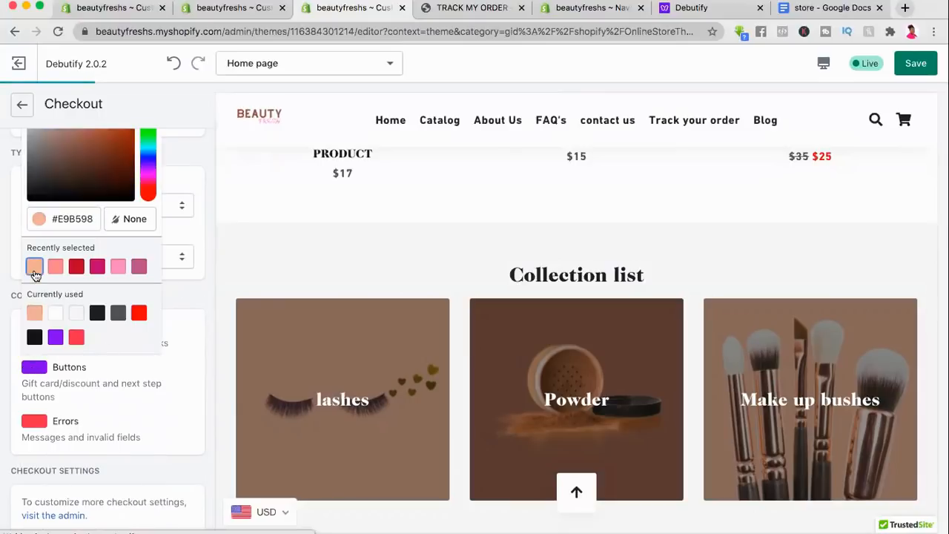
{"action": "left_click", "coordinate": [184, 339]}
Step: Save the checkout settings and return to the home page's section list
{"action": "scroll", "coordinate": [176, 280], "scroll_direction": "down", "scroll_amount": 5}
{"action": "scroll", "coordinate": [176, 279], "scroll_direction": "up", "scroll_amount": 10}
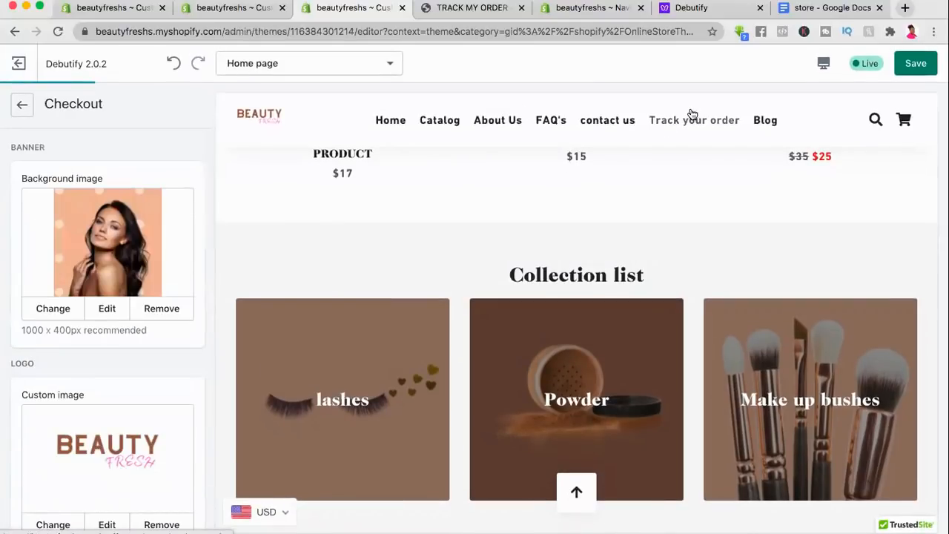
{"action": "left_click", "coordinate": [916, 64]}
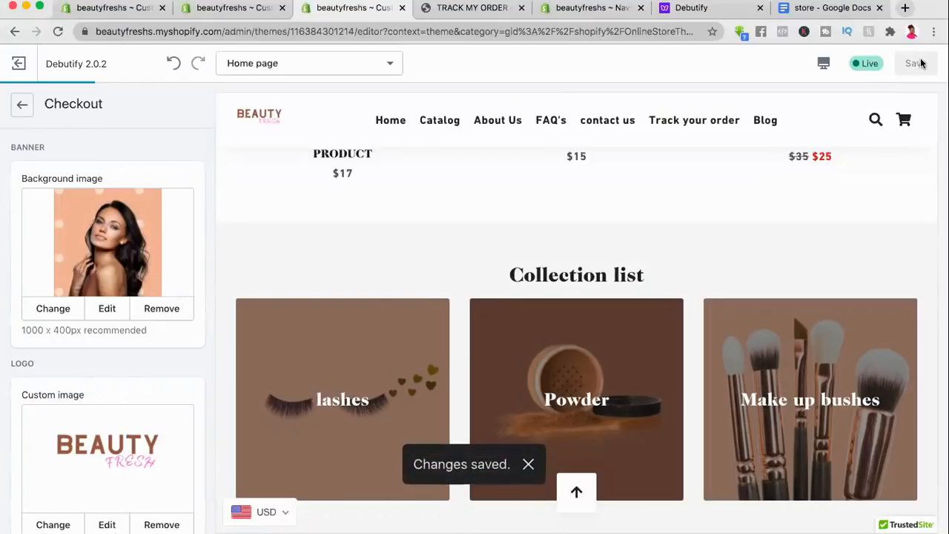
{"action": "left_click", "coordinate": [23, 104]}
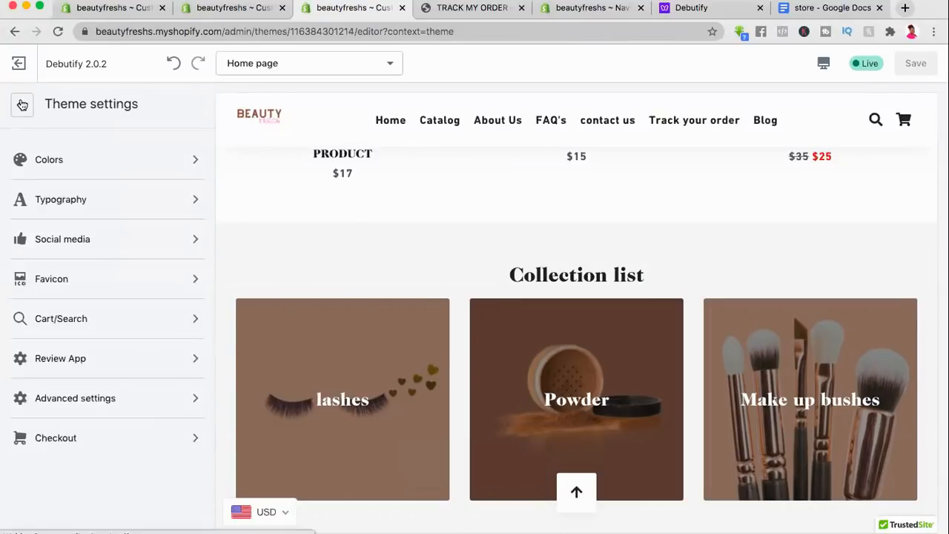
{"action": "left_click", "coordinate": [22, 104]}
{"action": "scroll", "coordinate": [130, 324], "scroll_direction": "down", "scroll_amount": 1}
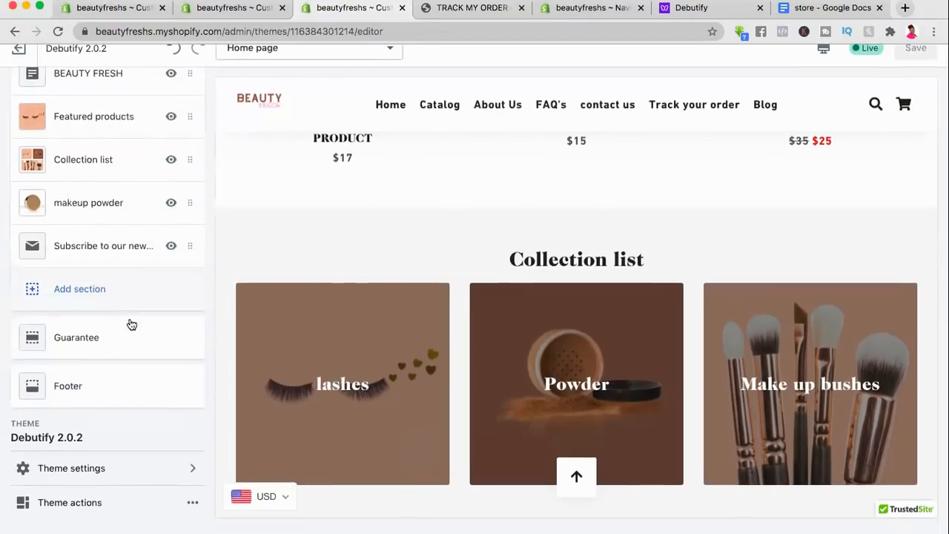
{"action": "scroll", "coordinate": [131, 324], "scroll_direction": "up", "scroll_amount": 5}
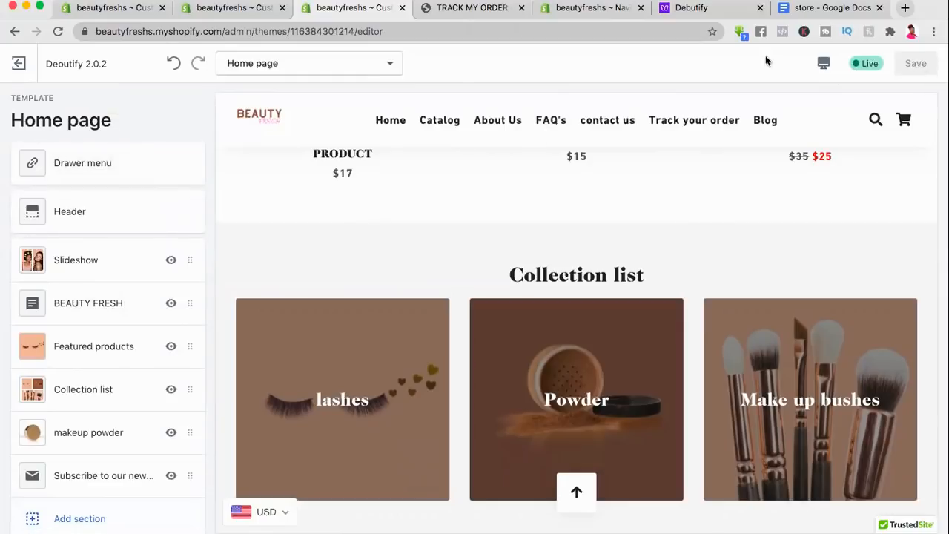
Step: Exit the theme editor and open the online store to view its home page
{"action": "left_click", "coordinate": [17, 63]}
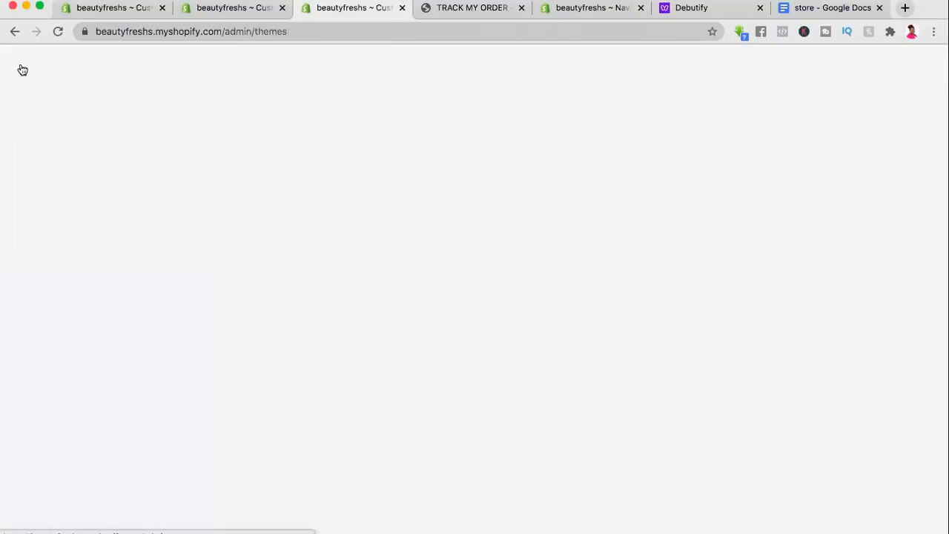
{"action": "left_click", "coordinate": [140, 316]}
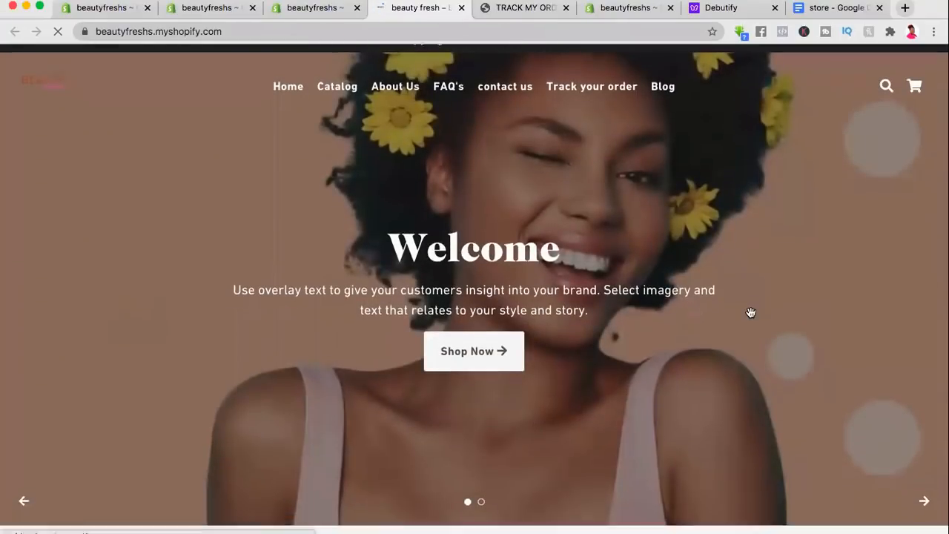
{"action": "scroll", "coordinate": [751, 311], "scroll_direction": "down", "scroll_amount": 5}
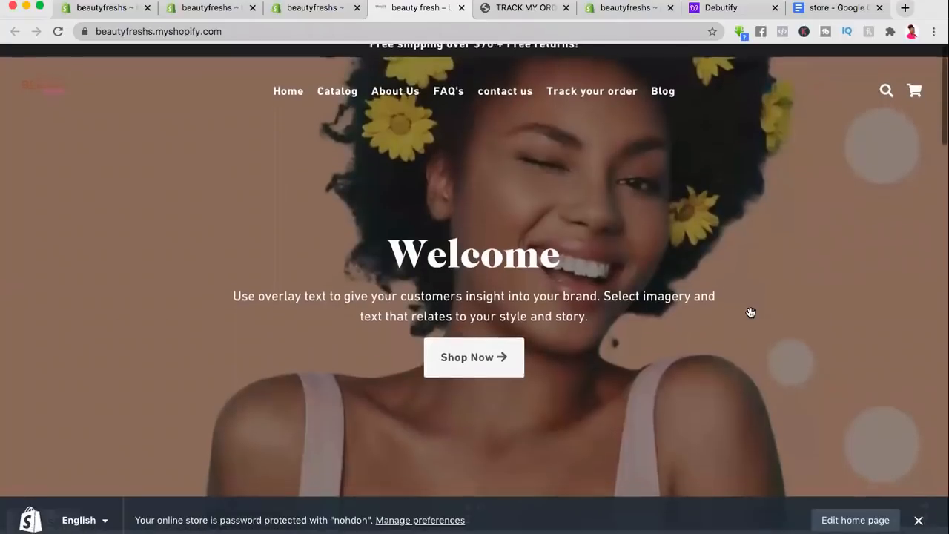
Step: Look over the live home page from the Welcome slideshow through products, collections and newsletter down to the footer
{"action": "scroll", "coordinate": [751, 313], "scroll_direction": "down", "scroll_amount": 10}
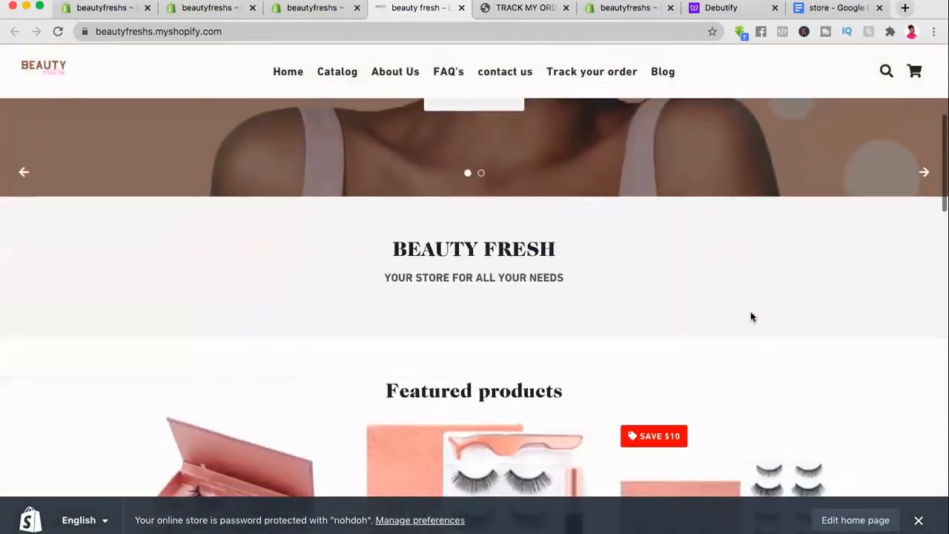
{"action": "scroll", "coordinate": [753, 317], "scroll_direction": "down", "scroll_amount": 3}
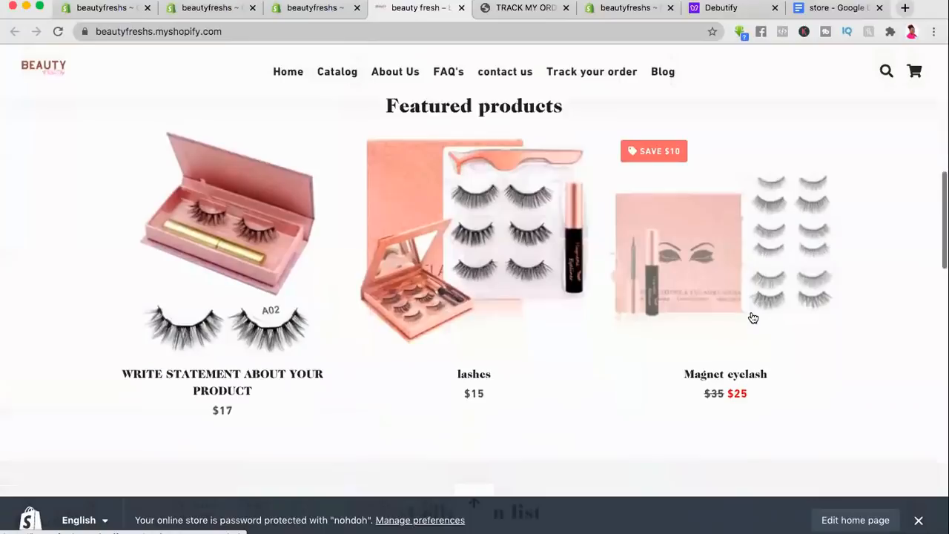
{"action": "scroll", "coordinate": [753, 317], "scroll_direction": "up", "scroll_amount": 5}
{"action": "scroll", "coordinate": [753, 318], "scroll_direction": "down", "scroll_amount": 12}
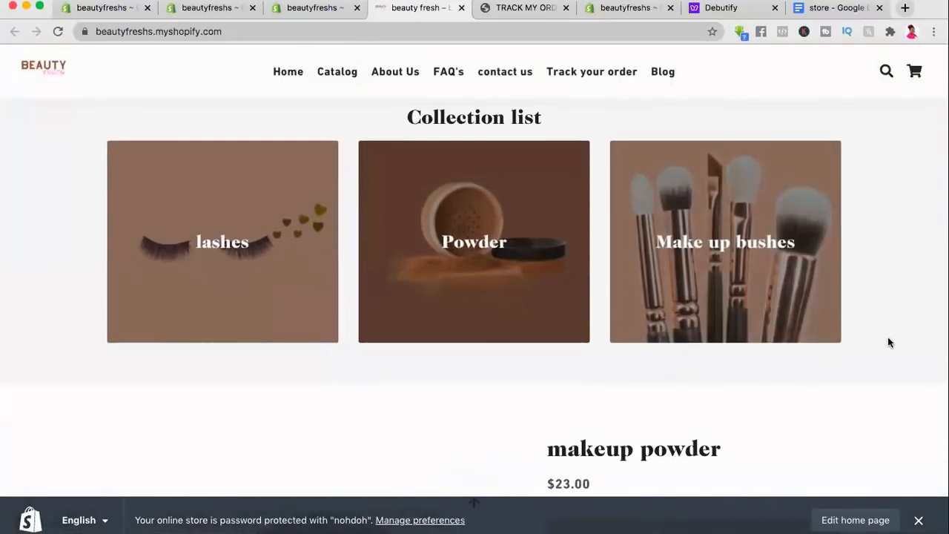
{"action": "scroll", "coordinate": [889, 341], "scroll_direction": "down", "scroll_amount": 8}
{"action": "scroll", "coordinate": [889, 342], "scroll_direction": "down", "scroll_amount": 10}
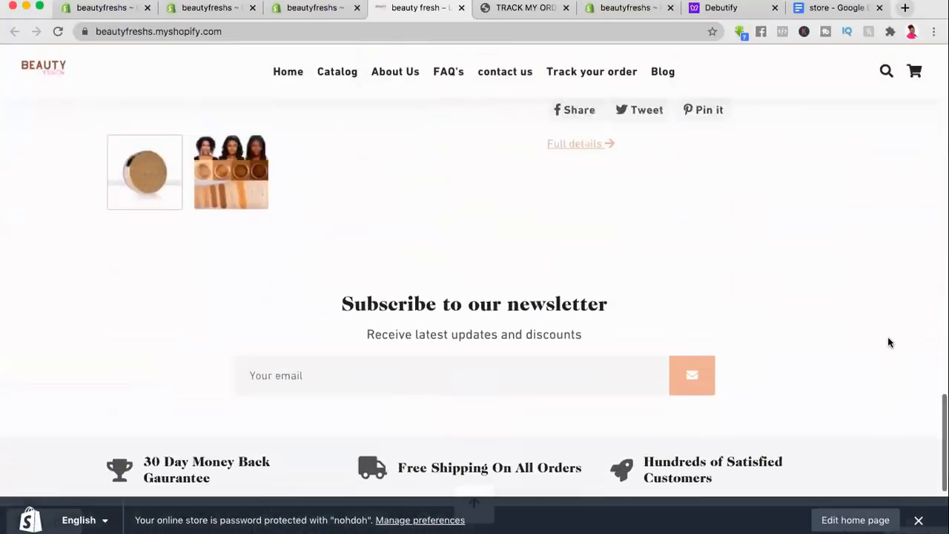
{"action": "scroll", "coordinate": [889, 342], "scroll_direction": "up", "scroll_amount": 11}
{"action": "scroll", "coordinate": [888, 338], "scroll_direction": "down", "scroll_amount": 15}
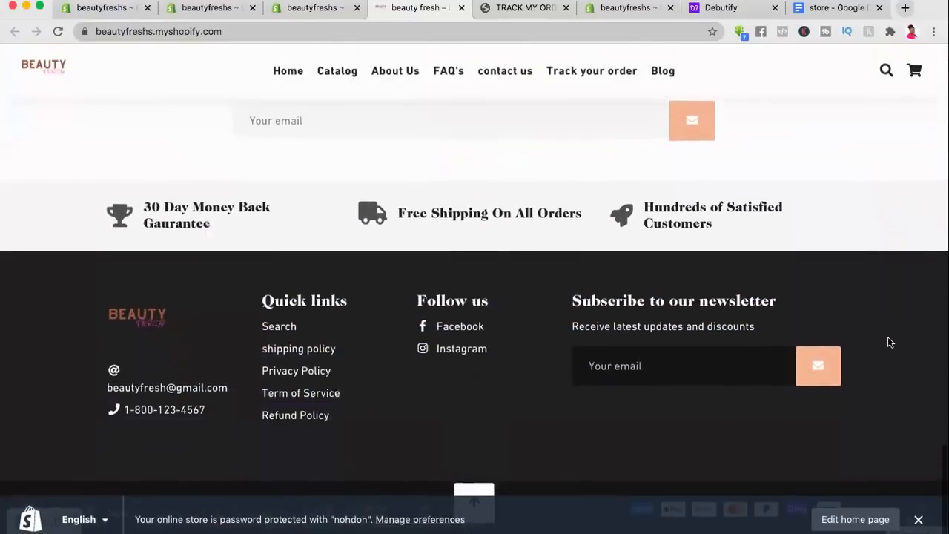
{"action": "scroll", "coordinate": [822, 247], "scroll_direction": "up", "scroll_amount": 15}
{"action": "scroll", "coordinate": [821, 248], "scroll_direction": "up", "scroll_amount": 10}
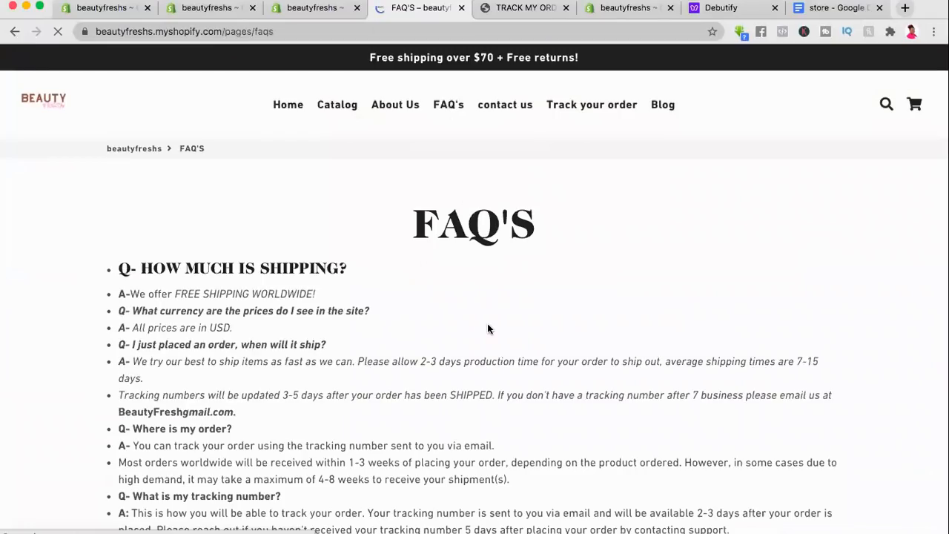
Step: Check the content of the storefront's FAQ's page and the Contact Us page with its contact form
{"action": "scroll", "coordinate": [487, 329], "scroll_direction": "down", "scroll_amount": 10}
{"action": "scroll", "coordinate": [490, 329], "scroll_direction": "down", "scroll_amount": 2}
{"action": "scroll", "coordinate": [489, 329], "scroll_direction": "up", "scroll_amount": 10}
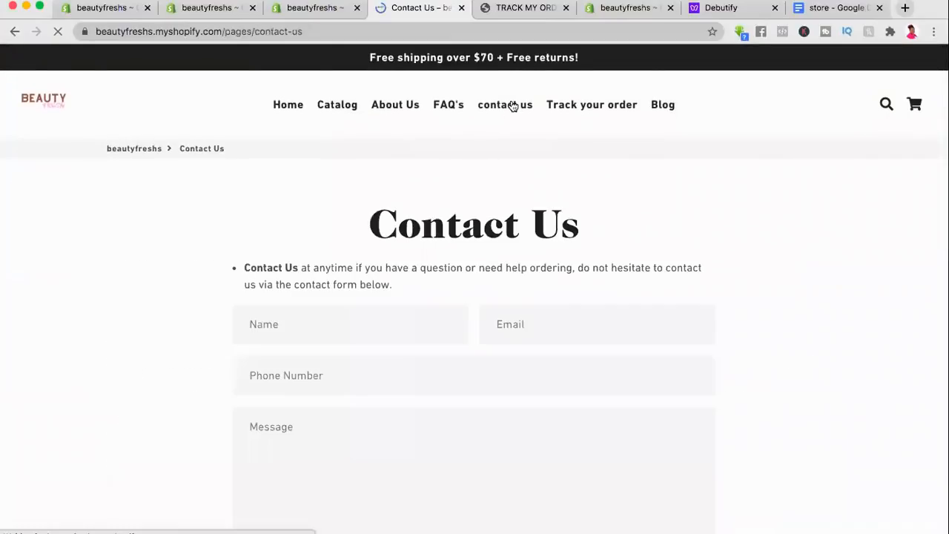
{"action": "scroll", "coordinate": [512, 381], "scroll_direction": "down", "scroll_amount": 7}
{"action": "scroll", "coordinate": [512, 381], "scroll_direction": "up", "scroll_amount": 7}
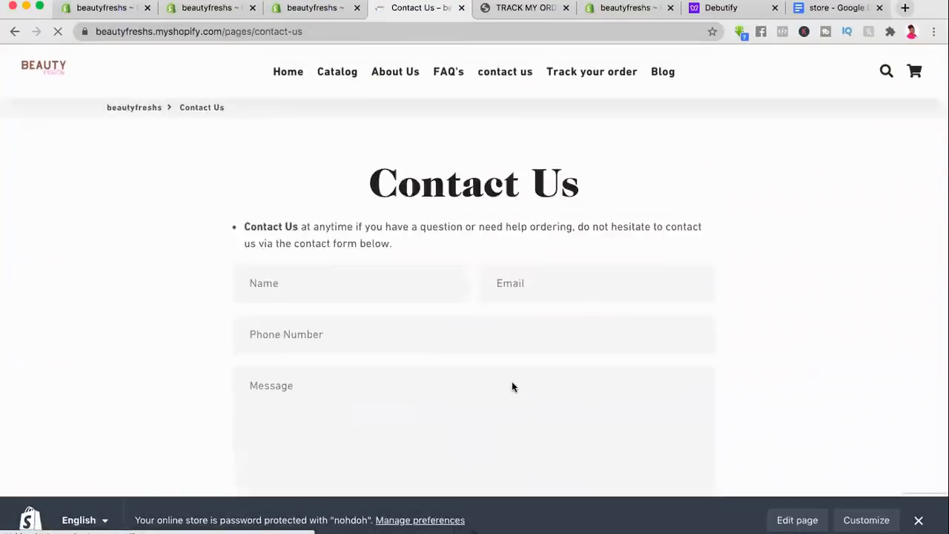
Step: Open the storefront's Track your order page and check its tracking form and footer
{"action": "left_click", "coordinate": [596, 105]}
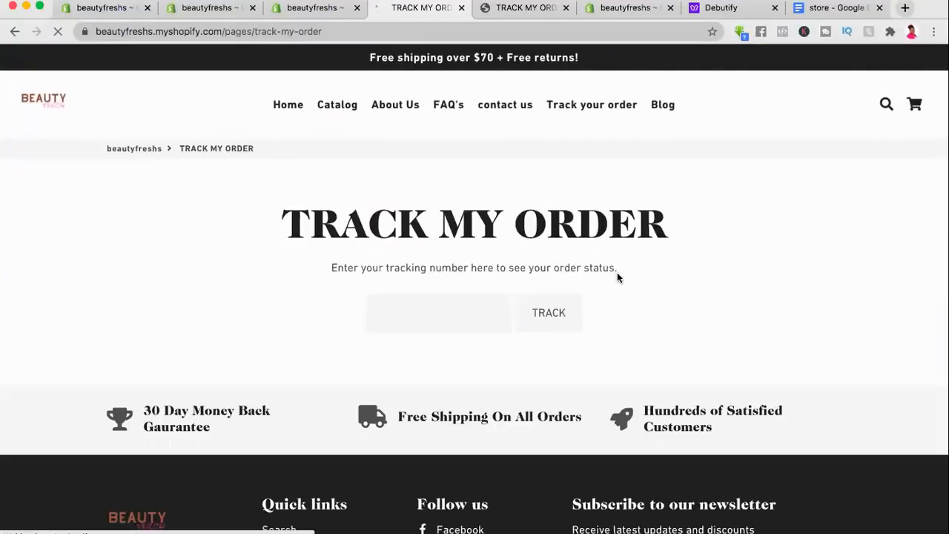
{"action": "scroll", "coordinate": [619, 277], "scroll_direction": "down", "scroll_amount": 1}
{"action": "scroll", "coordinate": [619, 275], "scroll_direction": "down", "scroll_amount": 5}
{"action": "scroll", "coordinate": [618, 275], "scroll_direction": "up", "scroll_amount": 5}
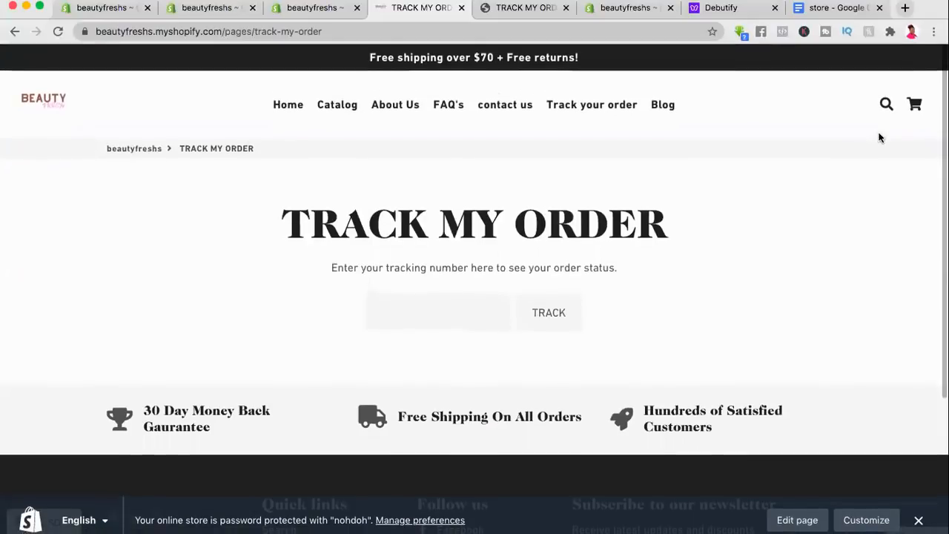
Step: Open the storefront's full Products catalog and look over its filters, sorting and product listing
{"action": "left_click", "coordinate": [918, 104]}
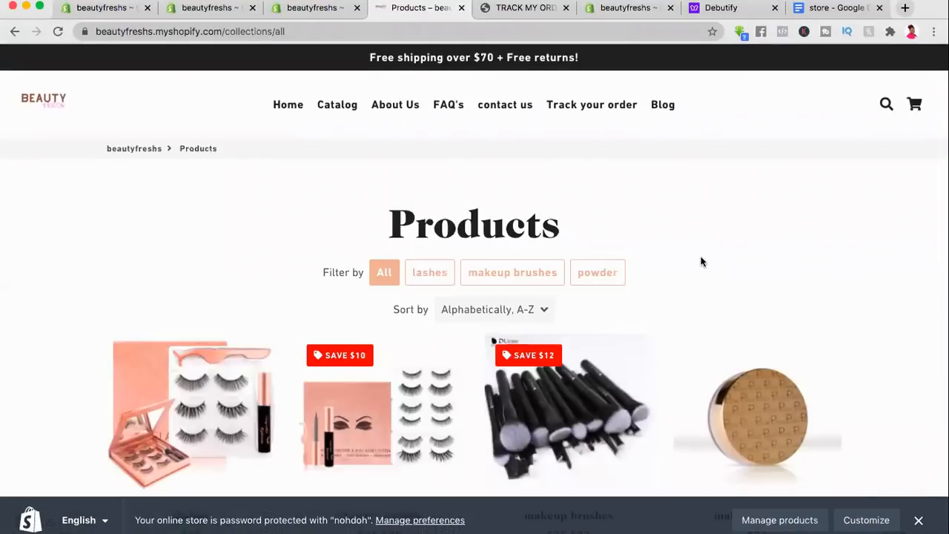
{"action": "scroll", "coordinate": [702, 261], "scroll_direction": "down", "scroll_amount": 5}
{"action": "scroll", "coordinate": [702, 262], "scroll_direction": "down", "scroll_amount": 3}
{"action": "scroll", "coordinate": [702, 262], "scroll_direction": "up", "scroll_amount": 8}
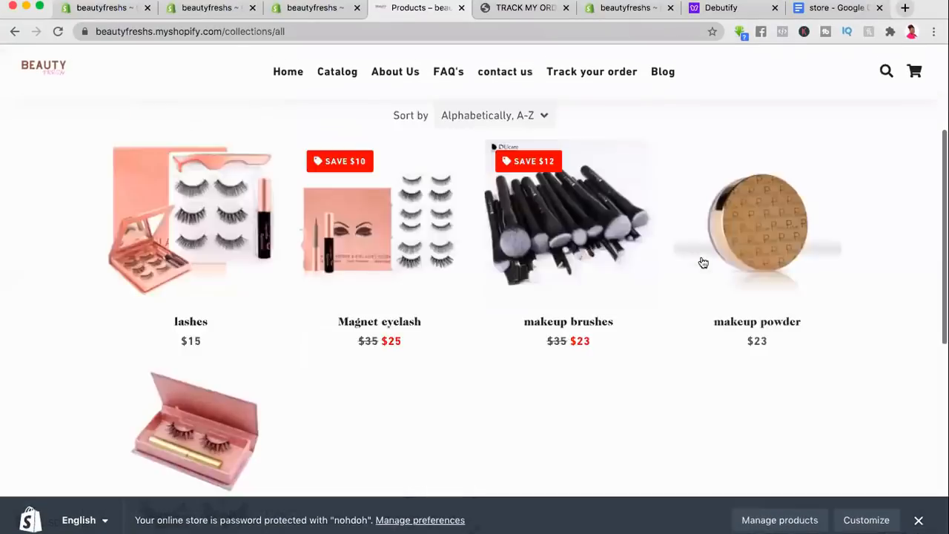
{"action": "scroll", "coordinate": [704, 263], "scroll_direction": "down", "scroll_amount": 1}
{"action": "scroll", "coordinate": [704, 262], "scroll_direction": "down", "scroll_amount": 1}
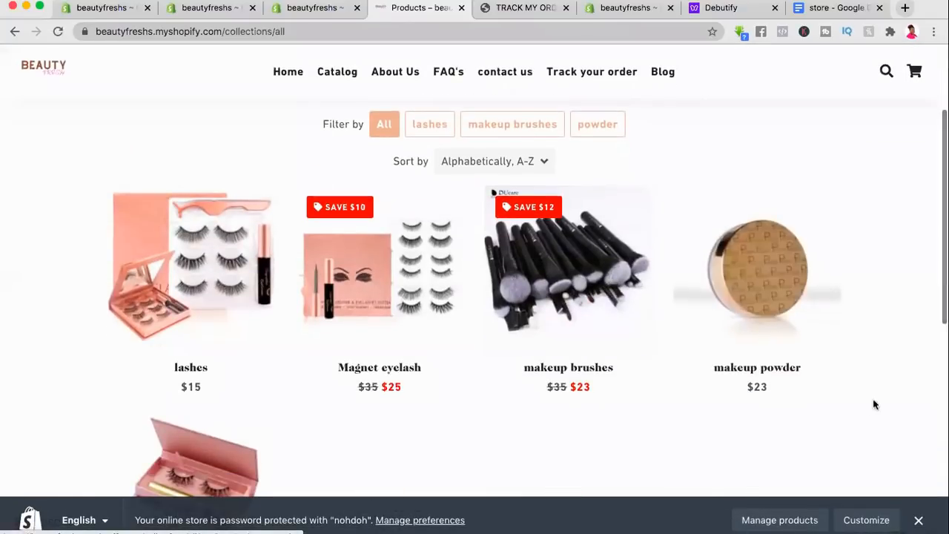
{"action": "scroll", "coordinate": [863, 404], "scroll_direction": "down", "scroll_amount": 3}
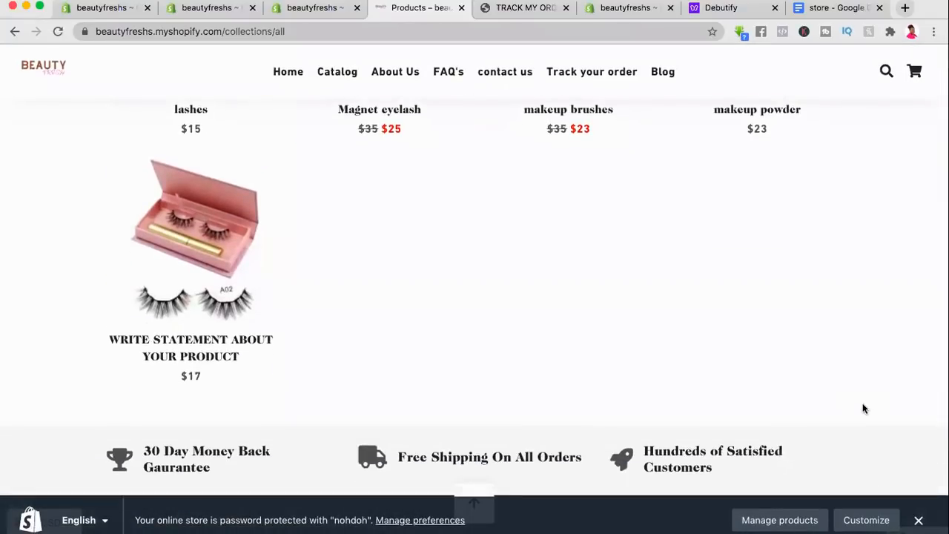
{"action": "scroll", "coordinate": [862, 408], "scroll_direction": "up", "scroll_amount": 3}
{"action": "scroll", "coordinate": [863, 409], "scroll_direction": "up", "scroll_amount": 3}
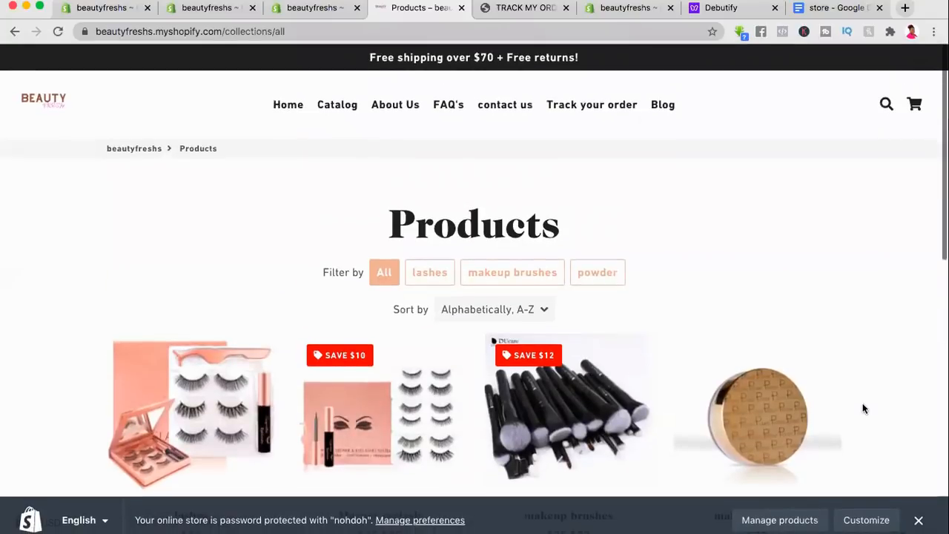
Step: Switch back to the admin's Themes page, look it over and open the store settings
{"action": "scroll", "coordinate": [863, 409], "scroll_direction": "down", "scroll_amount": 3}
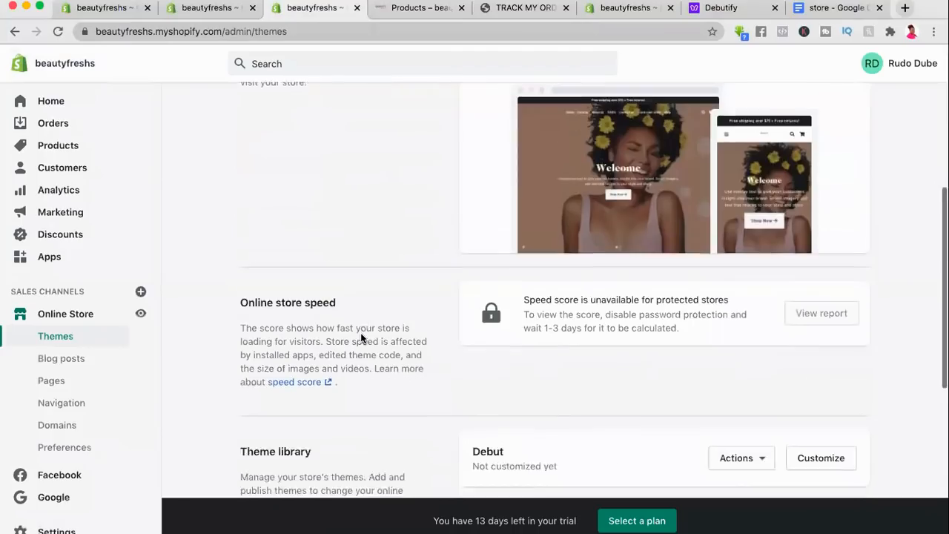
{"action": "scroll", "coordinate": [362, 338], "scroll_direction": "down", "scroll_amount": 3}
{"action": "scroll", "coordinate": [362, 338], "scroll_direction": "up", "scroll_amount": 6}
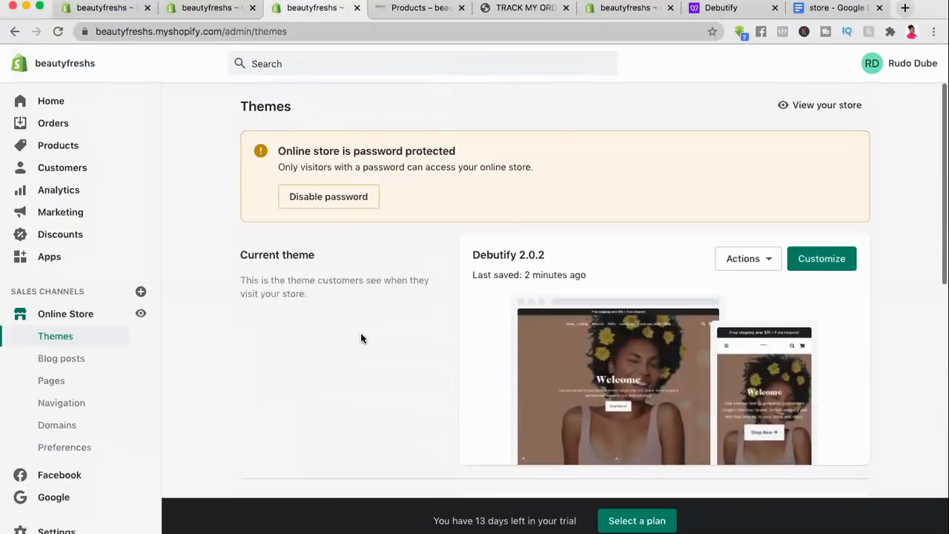
{"action": "scroll", "coordinate": [90, 464], "scroll_direction": "down", "scroll_amount": 1}
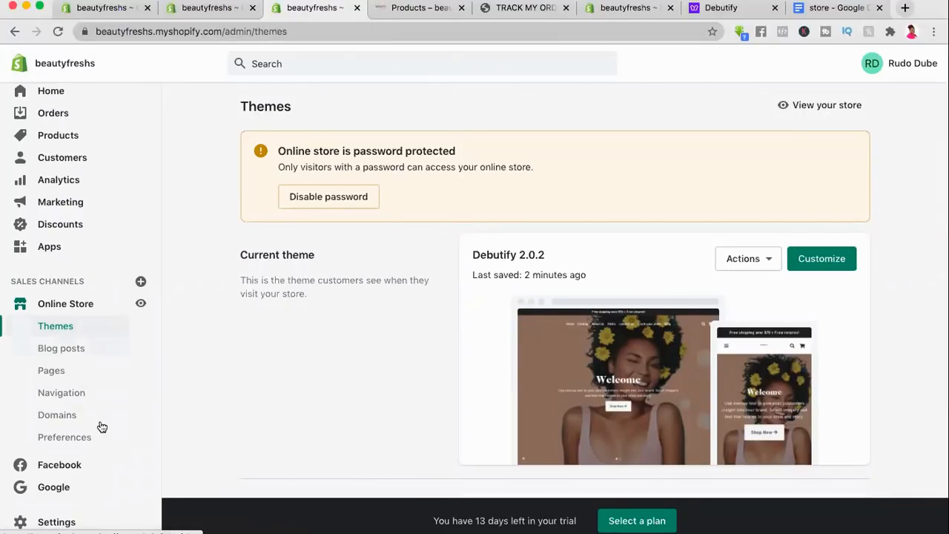
{"action": "left_click", "coordinate": [62, 517]}
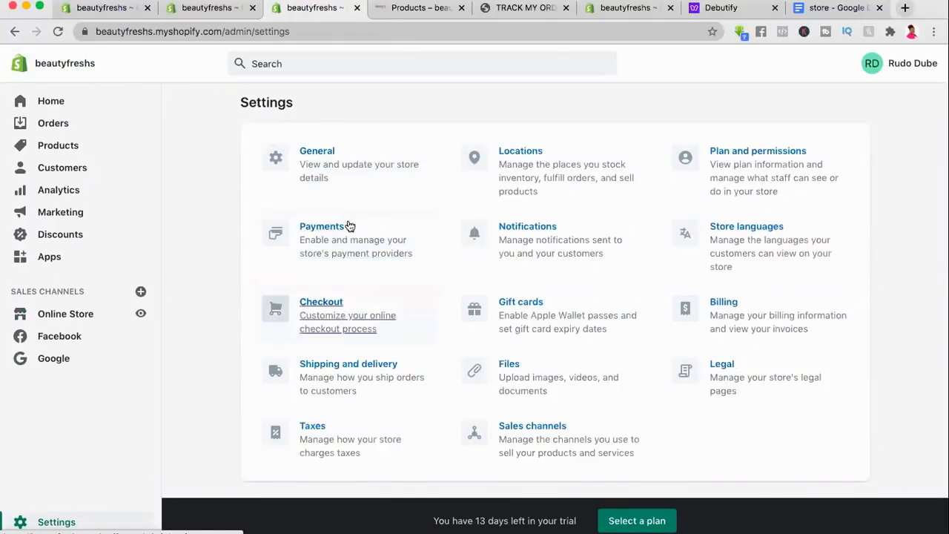
Step: Open the General settings and review the store details, store address, standards and formats, and order ID format
{"action": "left_click", "coordinate": [330, 161]}
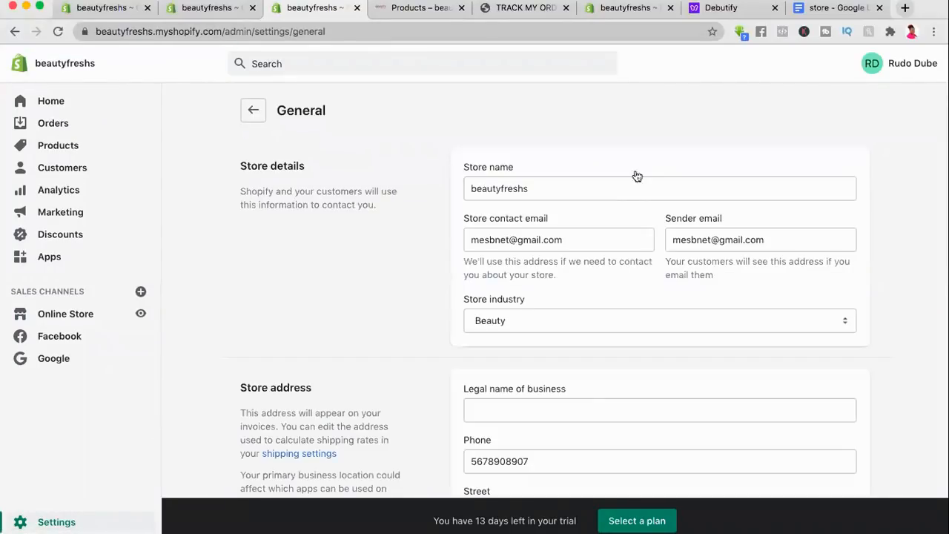
{"action": "scroll", "coordinate": [628, 299], "scroll_direction": "down", "scroll_amount": 2}
{"action": "scroll", "coordinate": [628, 299], "scroll_direction": "down", "scroll_amount": 1}
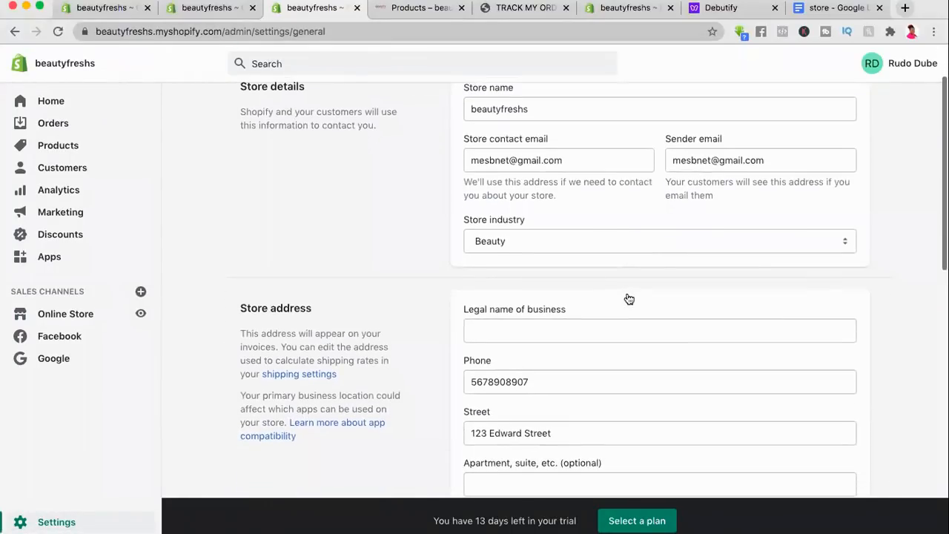
{"action": "scroll", "coordinate": [598, 238], "scroll_direction": "up", "scroll_amount": 2}
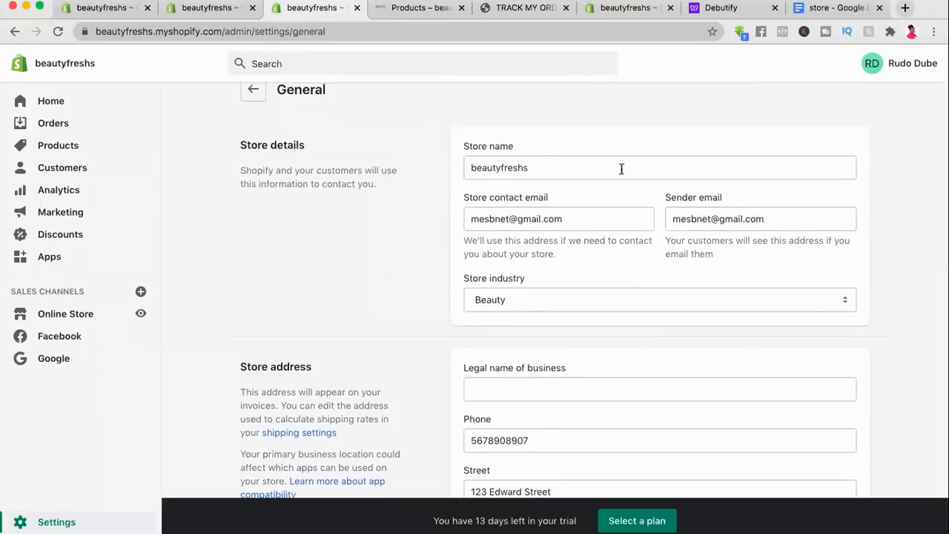
{"action": "scroll", "coordinate": [598, 251], "scroll_direction": "down", "scroll_amount": 10}
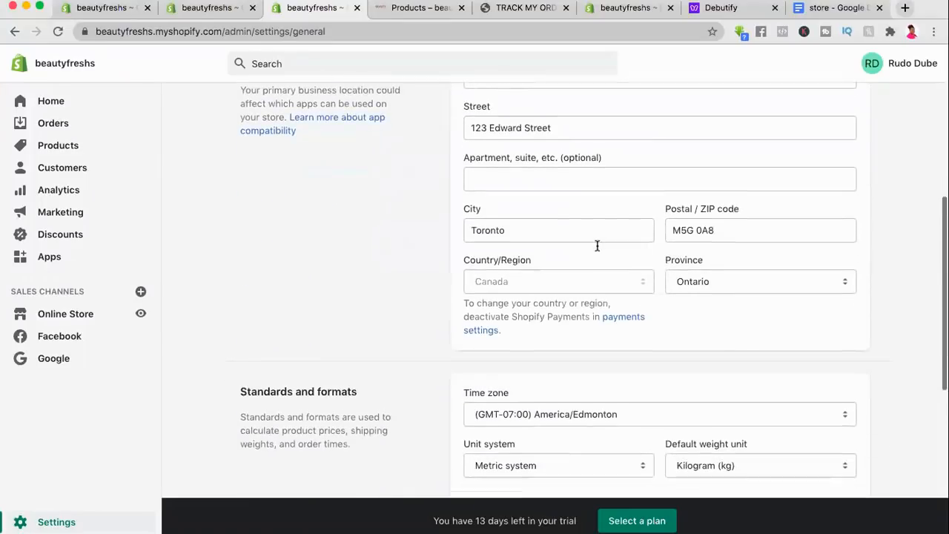
{"action": "scroll", "coordinate": [597, 245], "scroll_direction": "down", "scroll_amount": 5}
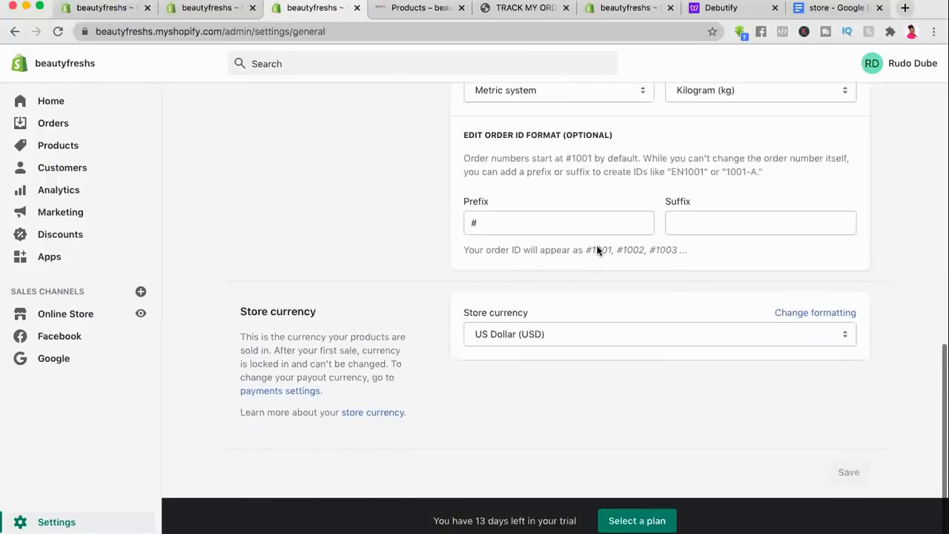
Step: View the available store currencies, dismiss the choices without picking one, and return to the settings overview
{"action": "left_click", "coordinate": [842, 322]}
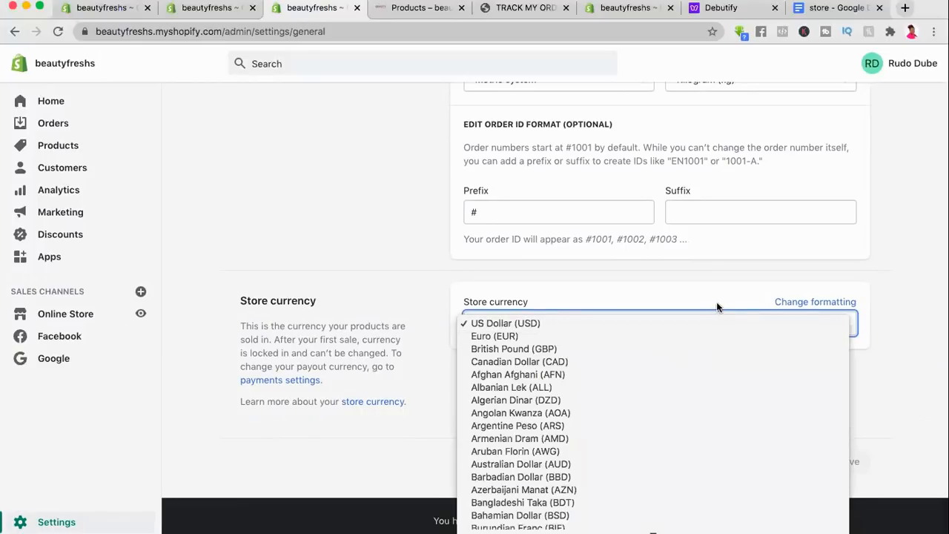
{"action": "left_click", "coordinate": [821, 276]}
{"action": "scroll", "coordinate": [821, 274], "scroll_direction": "up", "scroll_amount": 10}
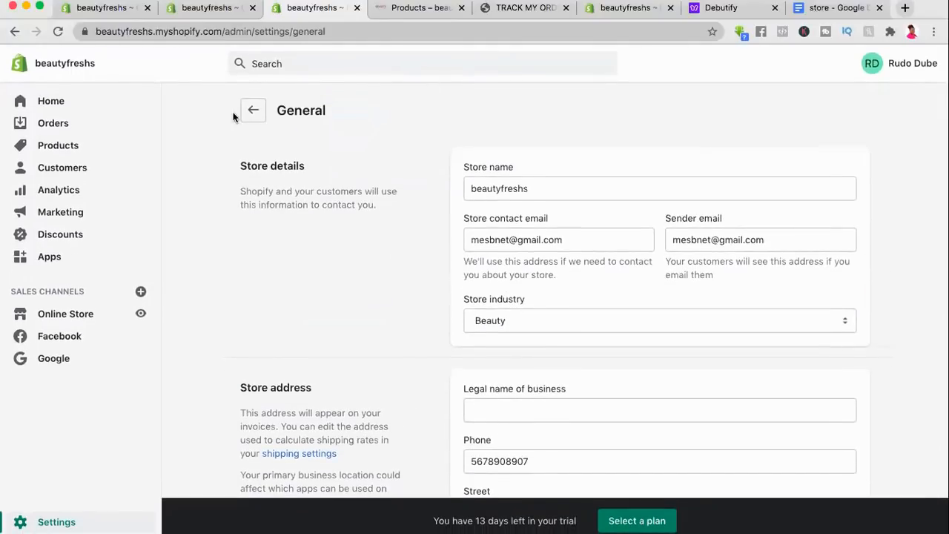
{"action": "left_click", "coordinate": [249, 111]}
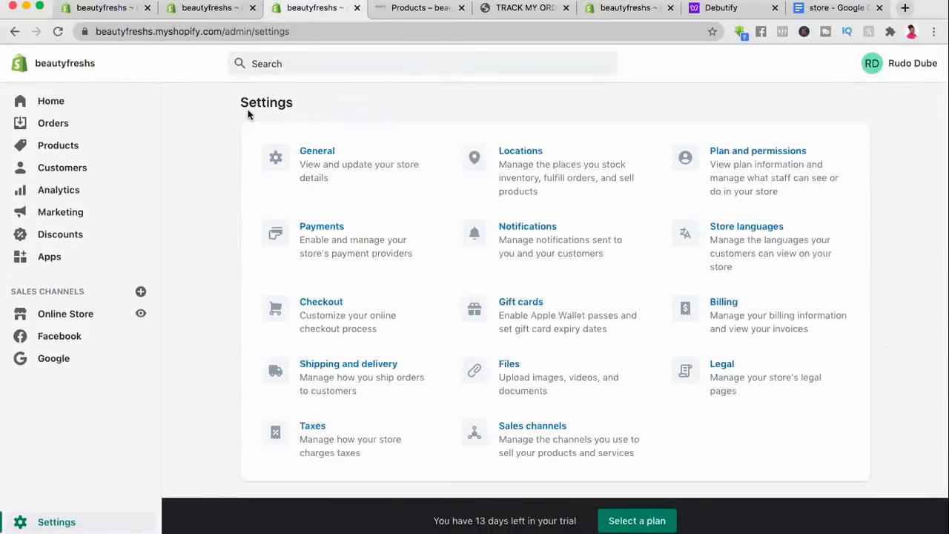
Step: Open the Payments settings and examine the Shopify Payments rates, accepted methods and account setup option
{"action": "left_click", "coordinate": [334, 230]}
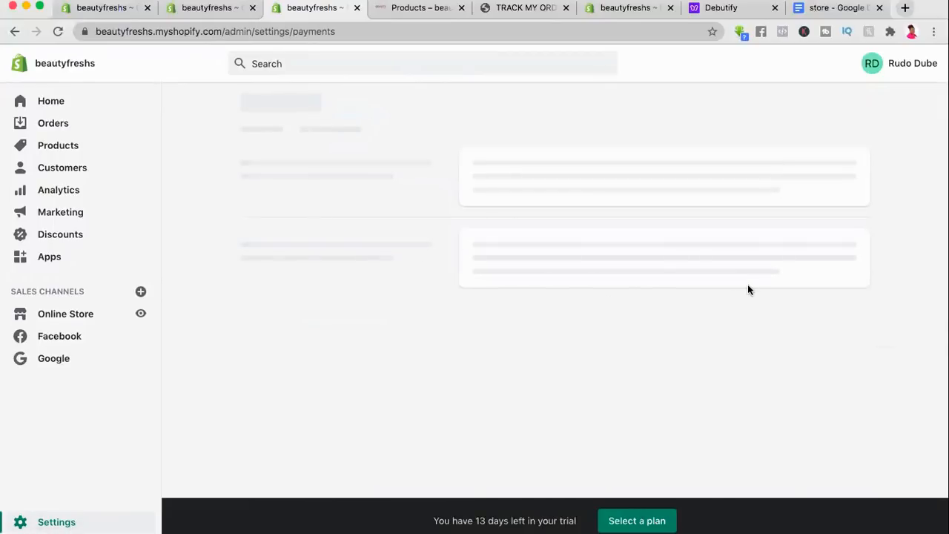
{"action": "scroll", "coordinate": [748, 286], "scroll_direction": "down", "scroll_amount": 2}
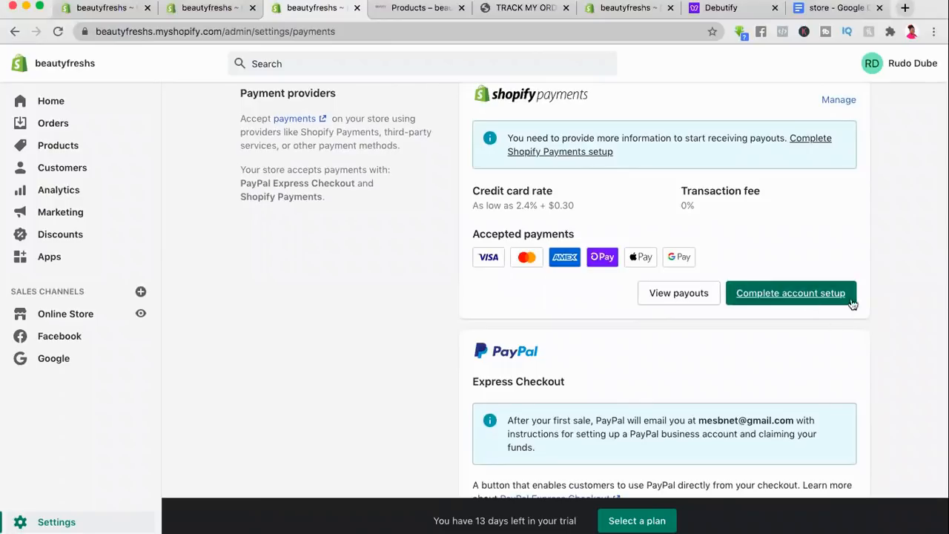
{"action": "scroll", "coordinate": [747, 278], "scroll_direction": "down", "scroll_amount": 1}
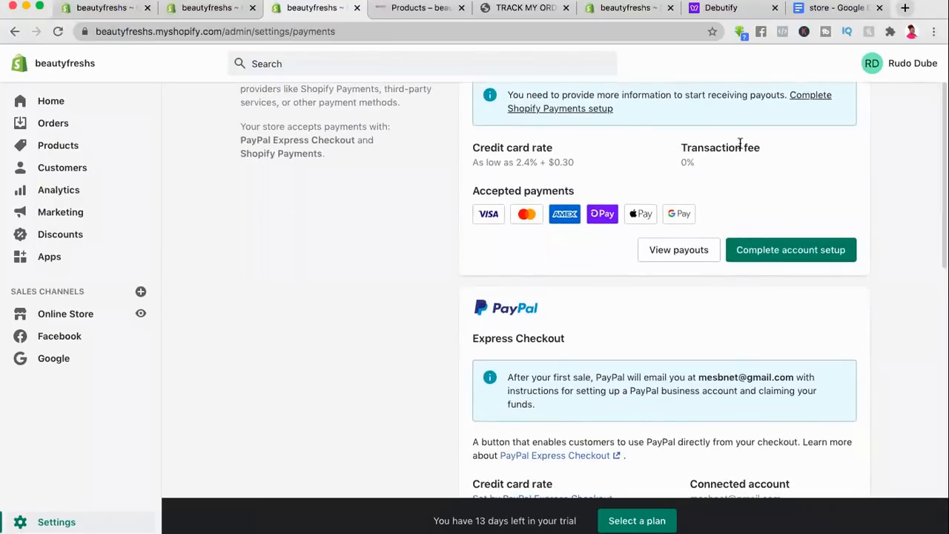
{"action": "scroll", "coordinate": [780, 205], "scroll_direction": "up", "scroll_amount": 2}
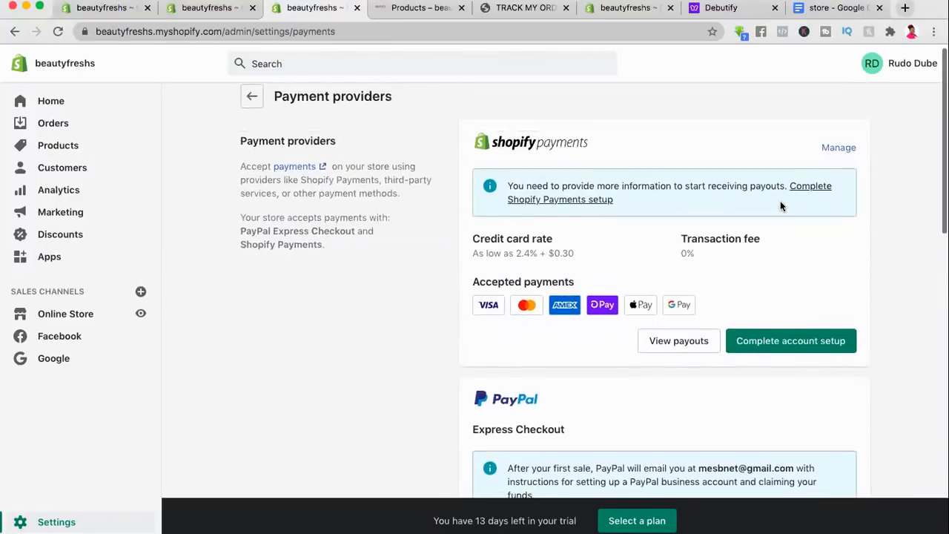
Step: Examine the PayPal Express Checkout section with its account setup option and the third-party providers section
{"action": "scroll", "coordinate": [780, 206], "scroll_direction": "down", "scroll_amount": 4}
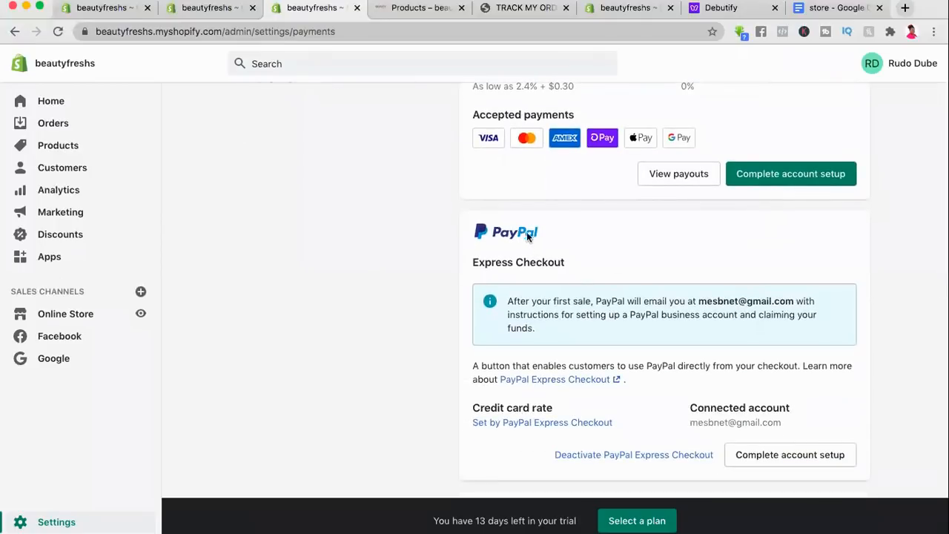
{"action": "scroll", "coordinate": [614, 333], "scroll_direction": "down", "scroll_amount": 2}
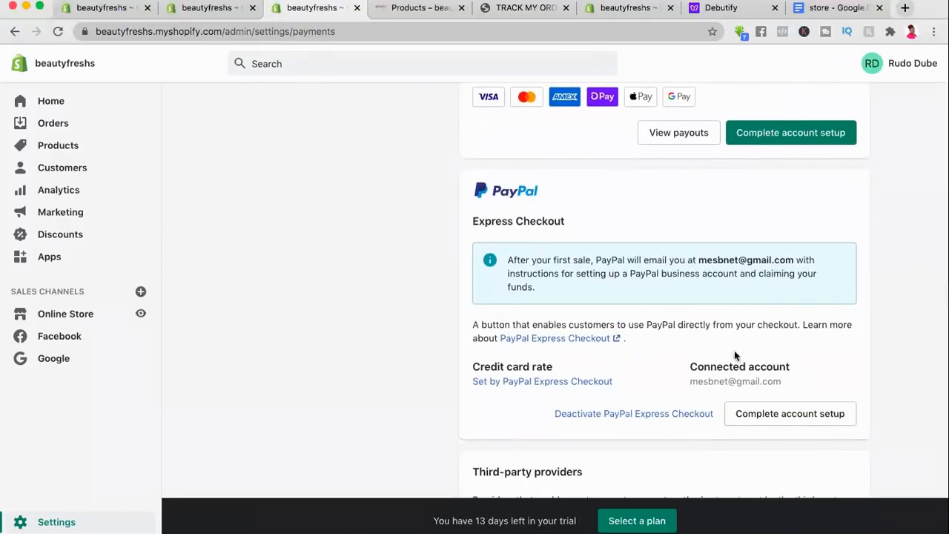
{"action": "scroll", "coordinate": [813, 412], "scroll_direction": "down", "scroll_amount": 1}
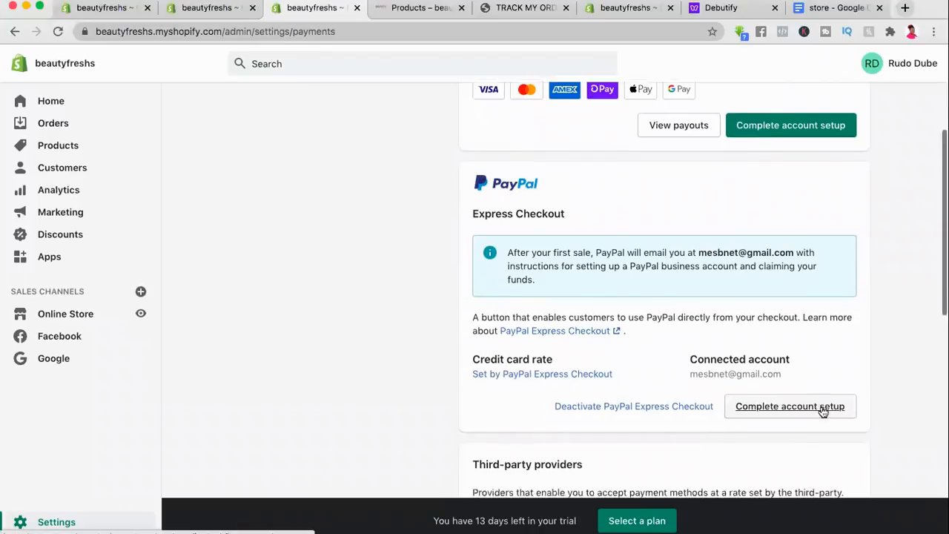
{"action": "scroll", "coordinate": [776, 326], "scroll_direction": "down", "scroll_amount": 3}
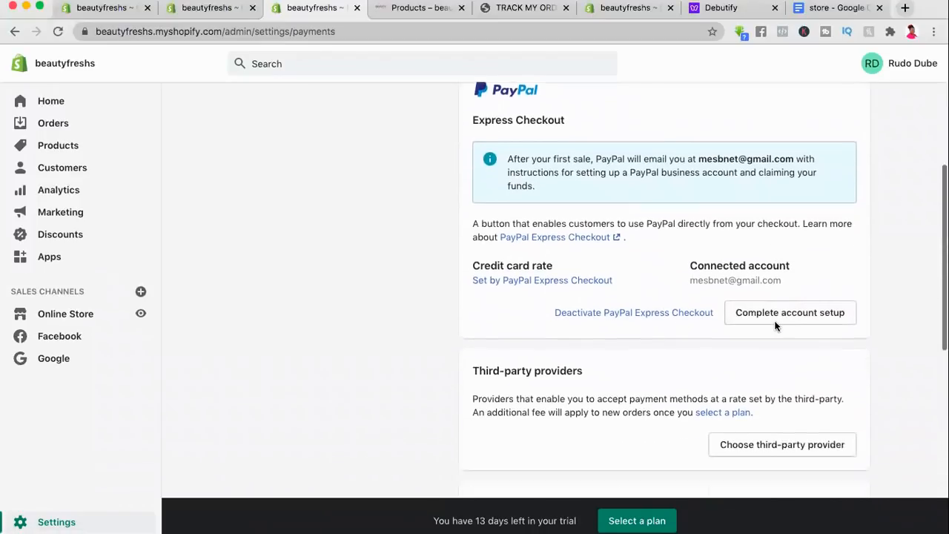
Step: Examine the third-party providers and alternative payment methods sections of the Payments settings, and return to the settings overview
{"action": "scroll", "coordinate": [775, 326], "scroll_direction": "down", "scroll_amount": 1}
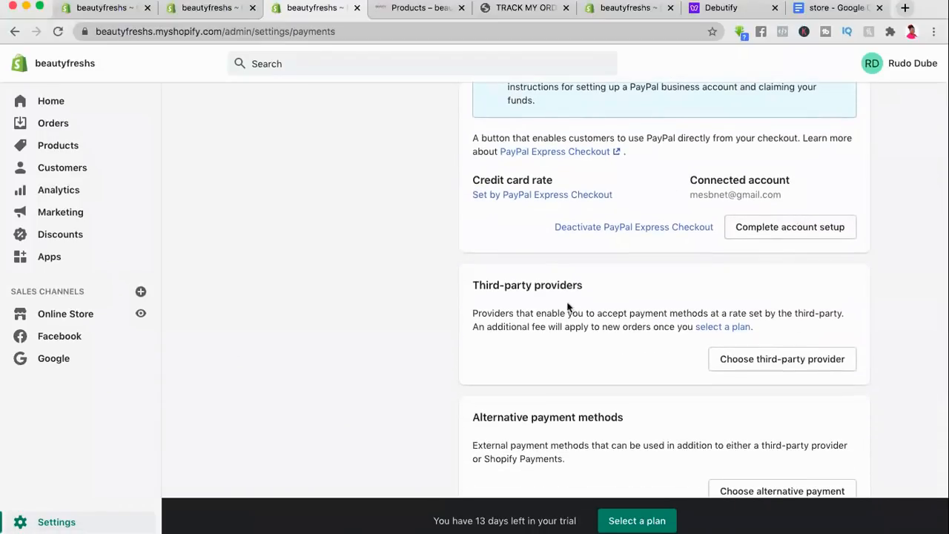
{"action": "left_click", "coordinate": [751, 362]}
{"action": "scroll", "coordinate": [824, 286], "scroll_direction": "up", "scroll_amount": 1}
{"action": "scroll", "coordinate": [815, 277], "scroll_direction": "up", "scroll_amount": 8}
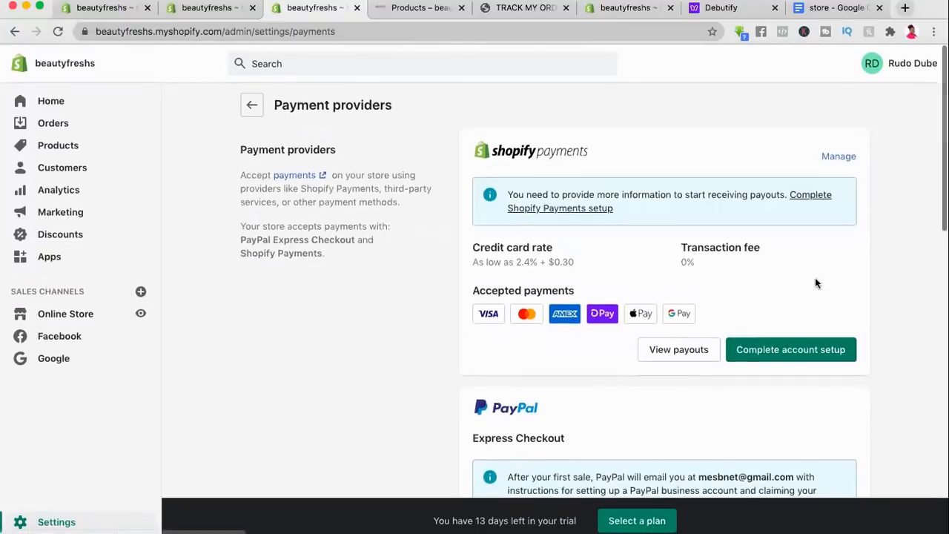
{"action": "left_click", "coordinate": [253, 106]}
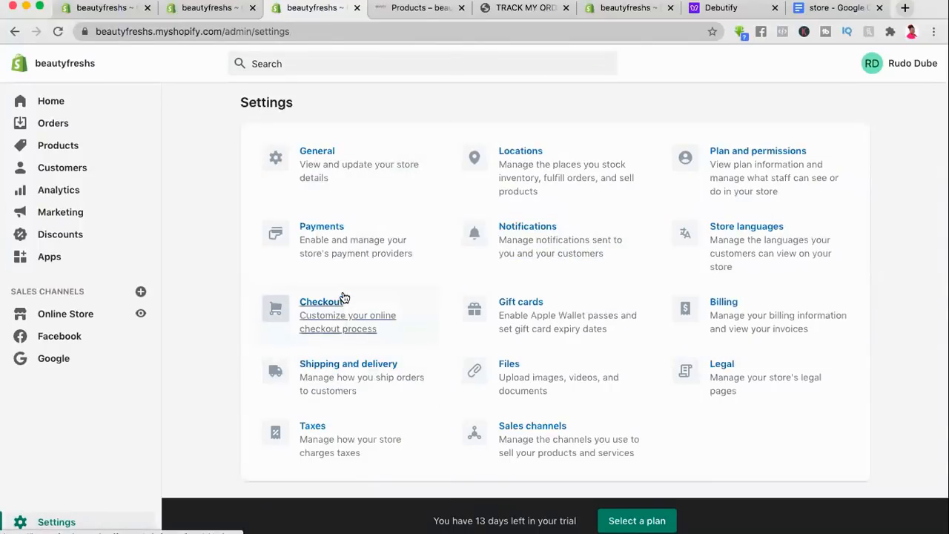
Step: Open the Checkout settings, review the form options, tipping, order processing, email marketing and checkout language, and return to the settings overview
{"action": "left_click", "coordinate": [338, 306]}
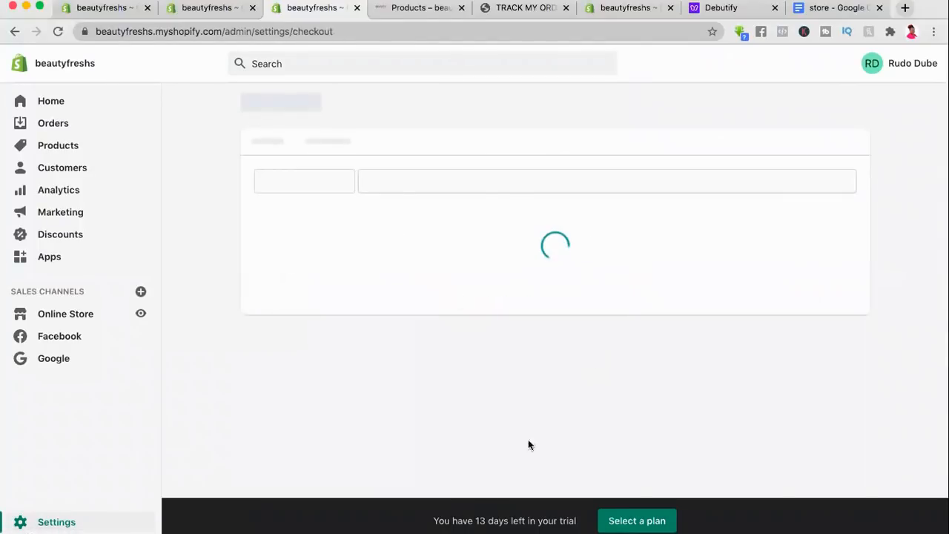
{"action": "scroll", "coordinate": [581, 285], "scroll_direction": "down", "scroll_amount": 2}
{"action": "scroll", "coordinate": [582, 287], "scroll_direction": "down", "scroll_amount": 10}
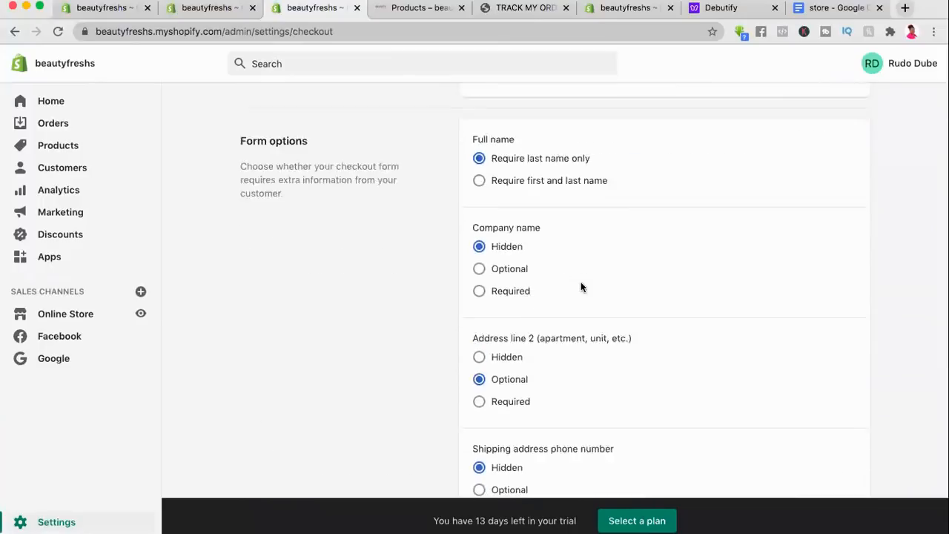
{"action": "scroll", "coordinate": [583, 288], "scroll_direction": "down", "scroll_amount": 12}
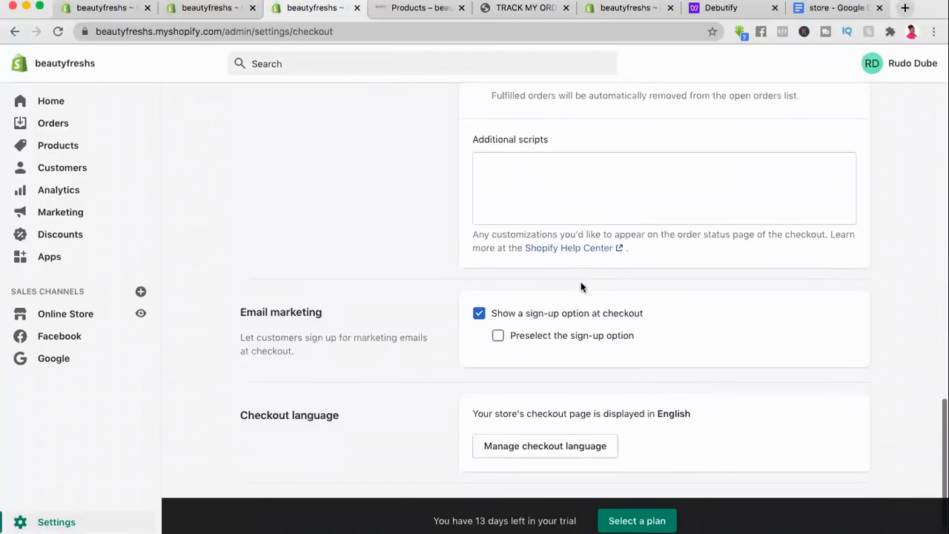
{"action": "scroll", "coordinate": [583, 287], "scroll_direction": "up", "scroll_amount": 20}
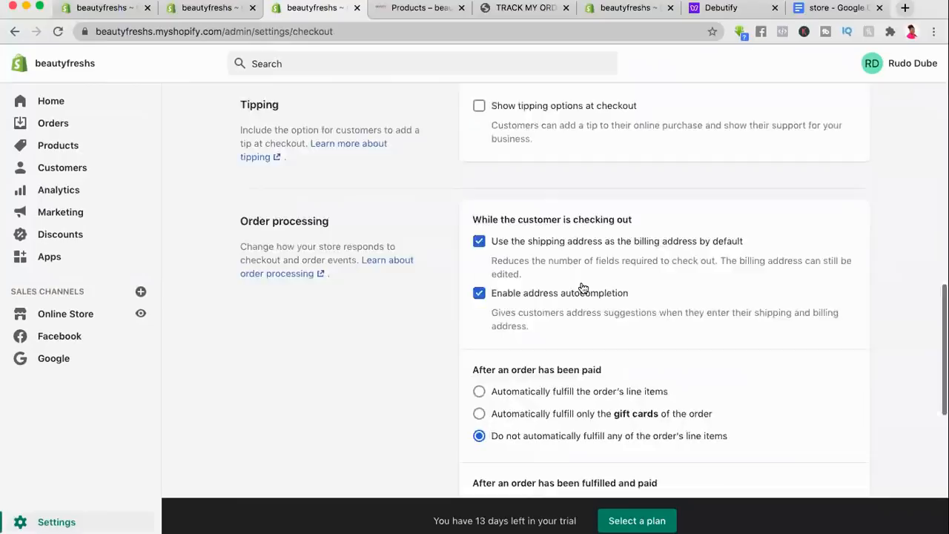
{"action": "key", "text": "super+Left"}
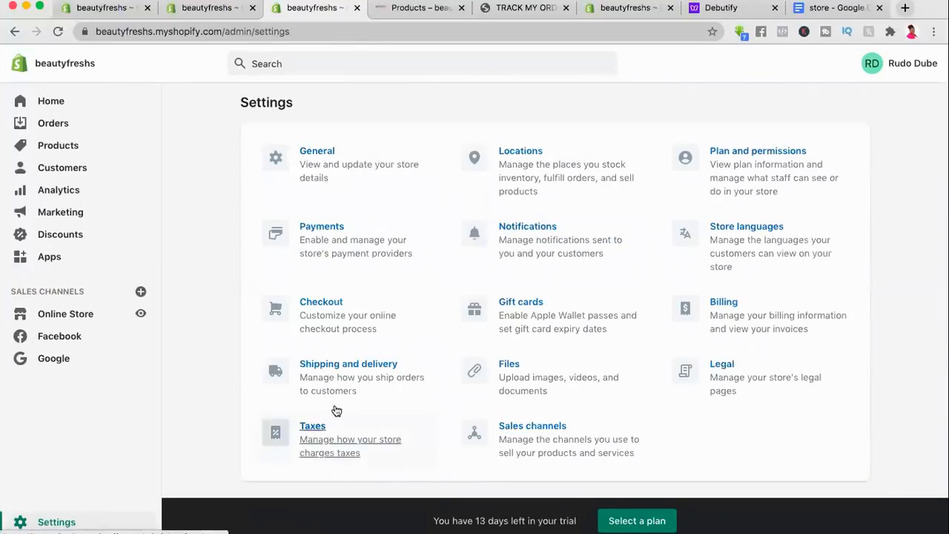
Step: Open the Shipping and delivery settings, review the shipping rates, local pickup, packages and shipping labels, and return to the settings overview
{"action": "left_click", "coordinate": [370, 371]}
{"action": "scroll", "coordinate": [602, 328], "scroll_direction": "down", "scroll_amount": 2}
{"action": "scroll", "coordinate": [602, 326], "scroll_direction": "down", "scroll_amount": 6}
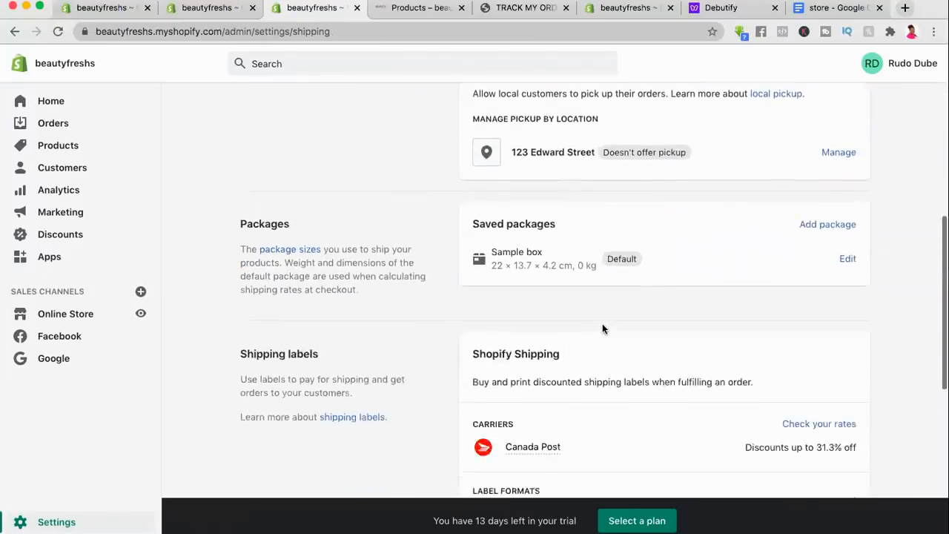
{"action": "scroll", "coordinate": [603, 324], "scroll_direction": "down", "scroll_amount": 5}
{"action": "scroll", "coordinate": [603, 318], "scroll_direction": "up", "scroll_amount": 3}
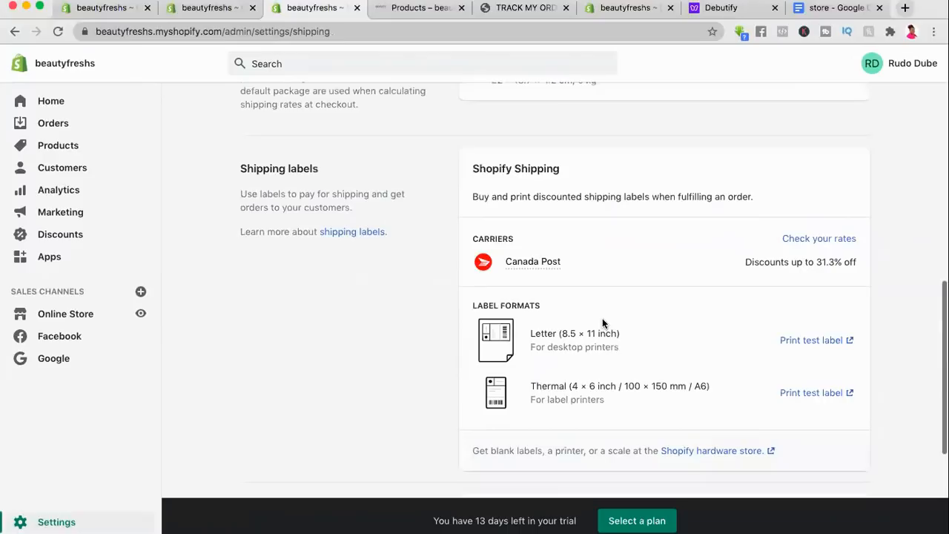
{"action": "scroll", "coordinate": [606, 295], "scroll_direction": "down", "scroll_amount": 3}
{"action": "scroll", "coordinate": [497, 194], "scroll_direction": "up", "scroll_amount": 12}
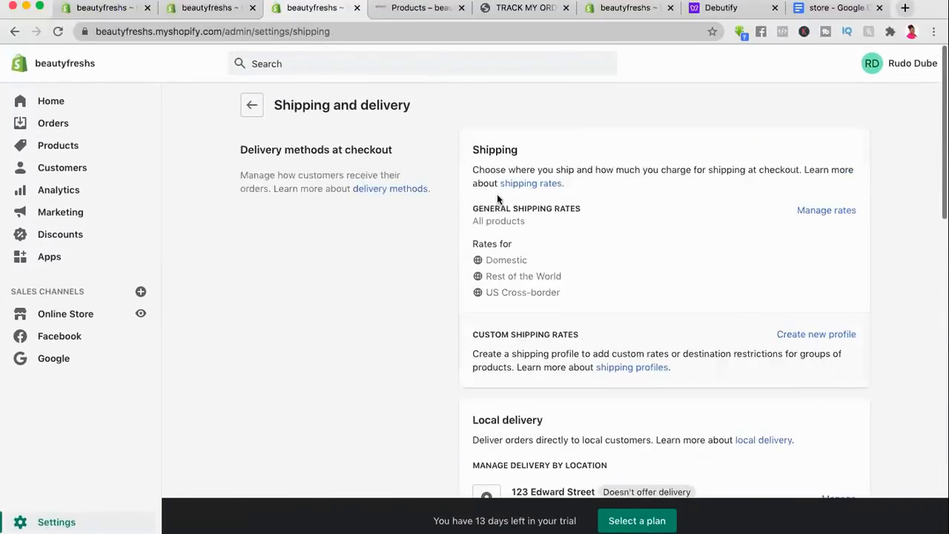
{"action": "left_click", "coordinate": [252, 105]}
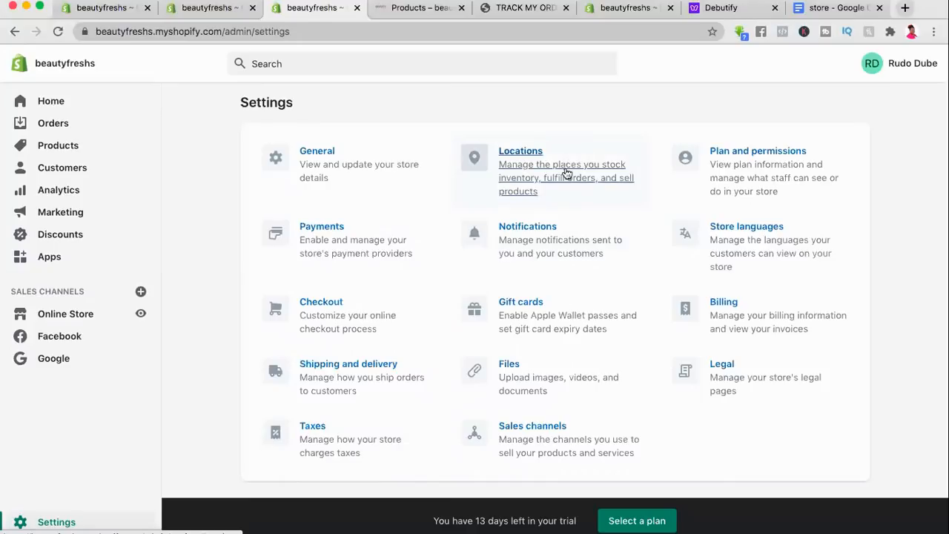
Step: Open the Notifications settings and examine the customer notification templates listed for orders
{"action": "left_click", "coordinate": [539, 229]}
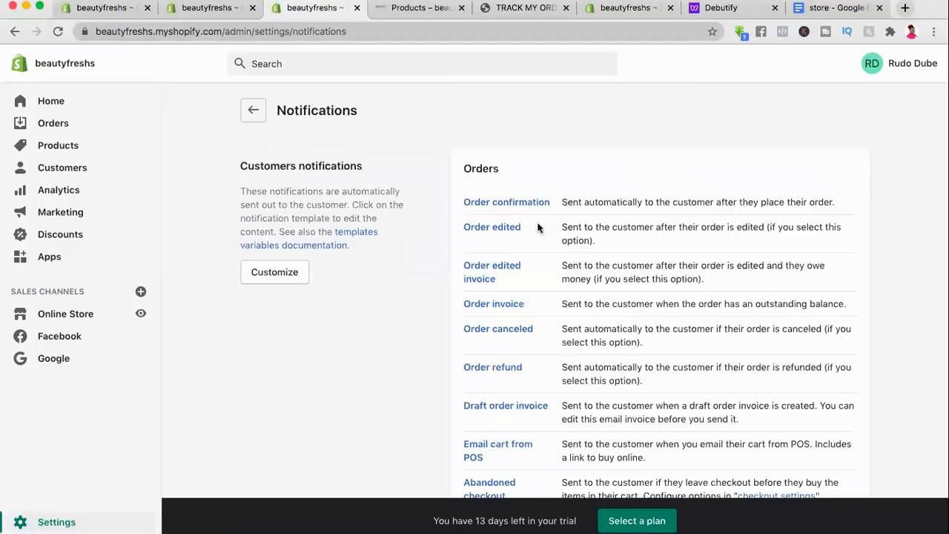
{"action": "scroll", "coordinate": [627, 257], "scroll_direction": "down", "scroll_amount": 3}
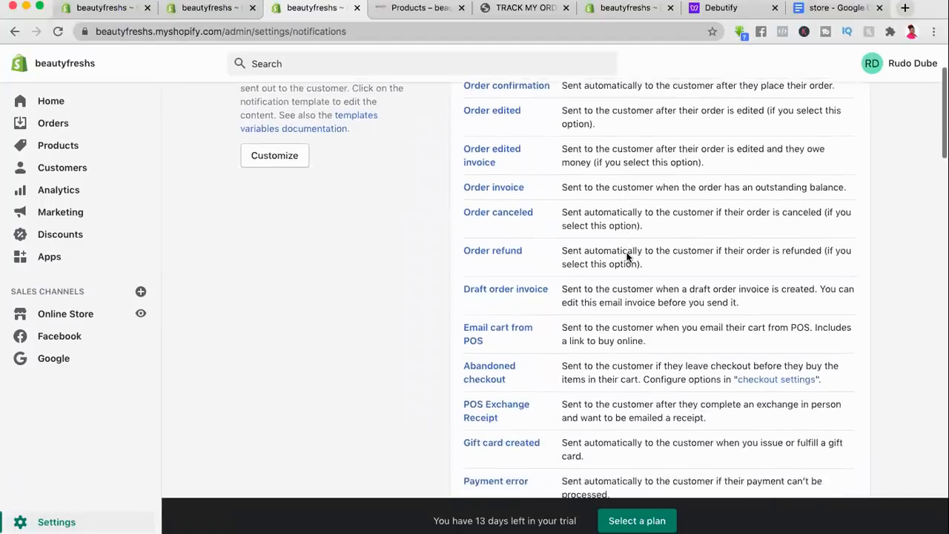
{"action": "scroll", "coordinate": [629, 254], "scroll_direction": "up", "scroll_amount": 3}
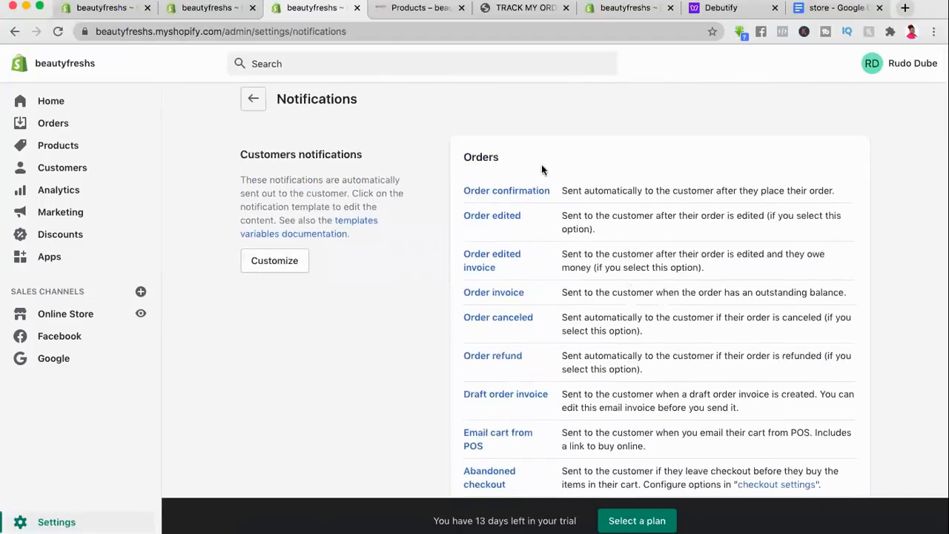
{"action": "scroll", "coordinate": [503, 433], "scroll_direction": "down", "scroll_amount": 5}
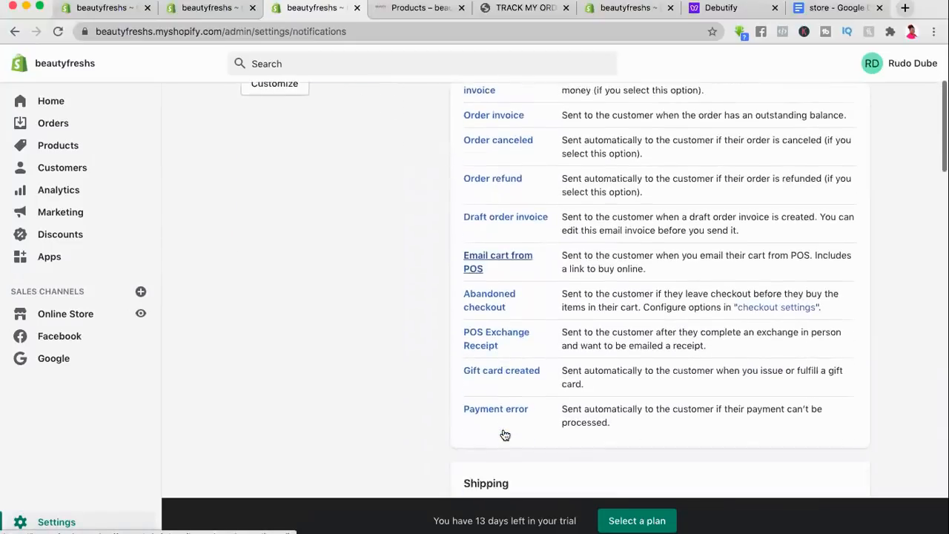
{"action": "scroll", "coordinate": [512, 393], "scroll_direction": "up", "scroll_amount": 1}
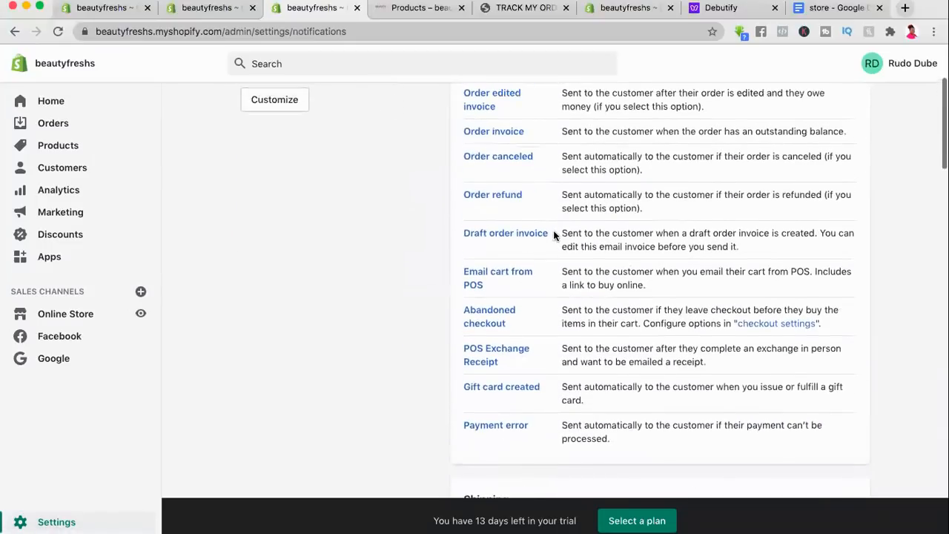
{"action": "scroll", "coordinate": [553, 233], "scroll_direction": "up", "scroll_amount": 3}
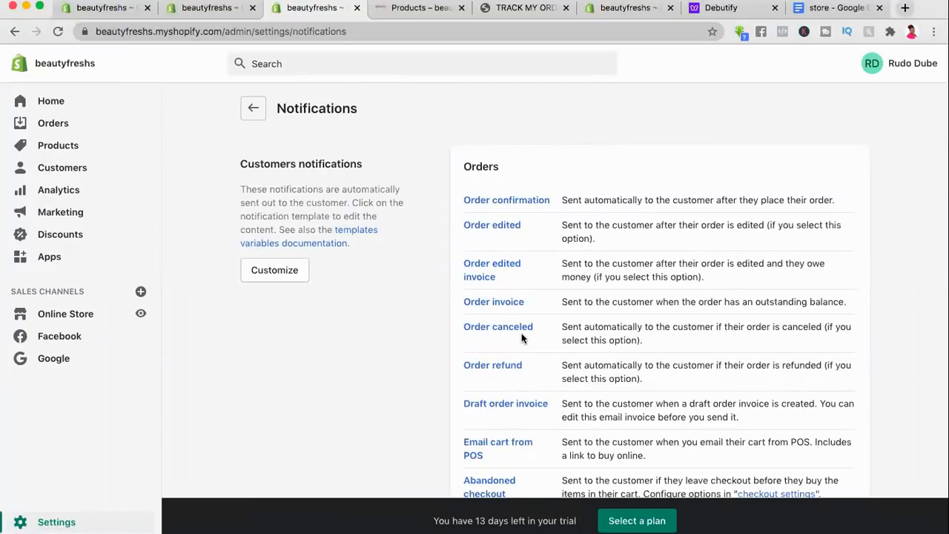
Step: Review the remaining order notifications and examine the Shipping and Local delivery notification templates
{"action": "scroll", "coordinate": [521, 339], "scroll_direction": "down", "scroll_amount": 3}
{"action": "scroll", "coordinate": [522, 333], "scroll_direction": "down", "scroll_amount": 3}
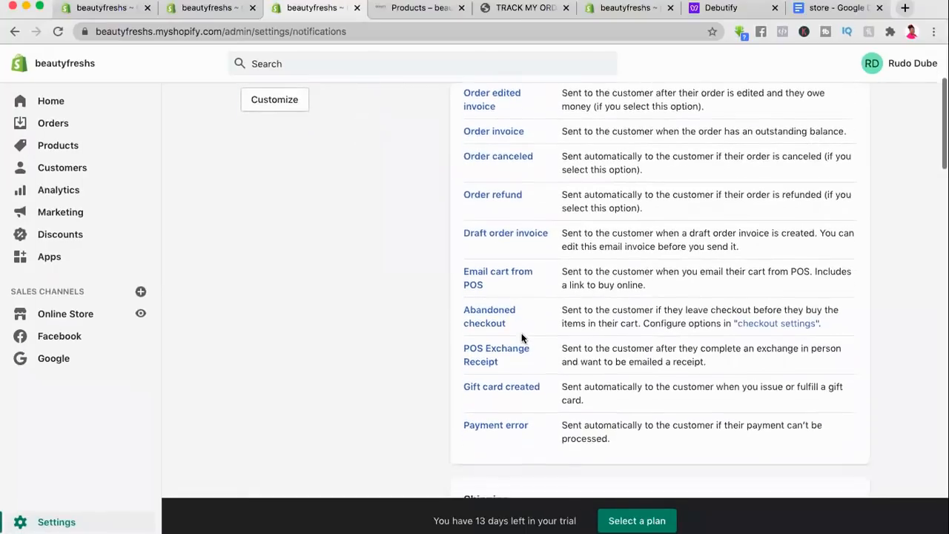
{"action": "scroll", "coordinate": [522, 334], "scroll_direction": "up", "scroll_amount": 3}
{"action": "scroll", "coordinate": [521, 338], "scroll_direction": "down", "scroll_amount": 4}
{"action": "scroll", "coordinate": [521, 338], "scroll_direction": "down", "scroll_amount": 3}
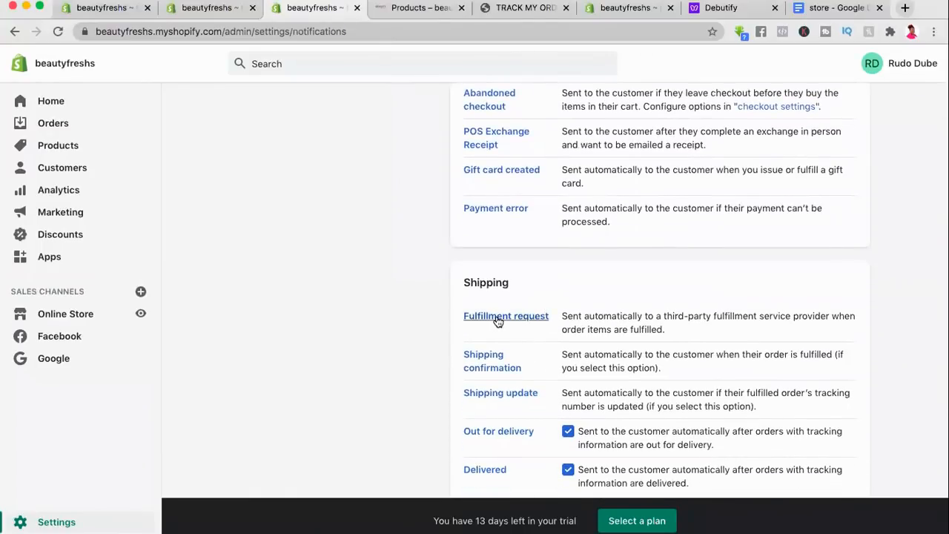
{"action": "scroll", "coordinate": [497, 320], "scroll_direction": "down", "scroll_amount": 3}
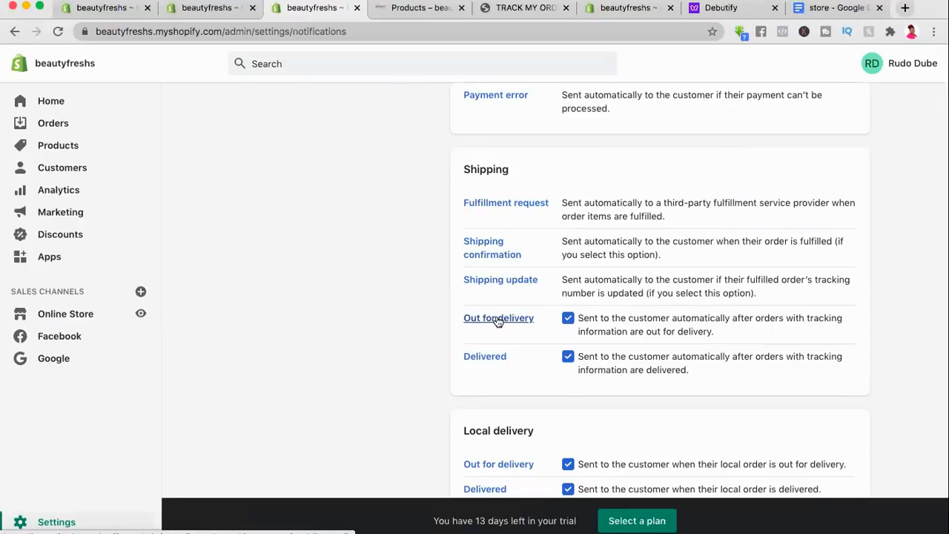
Step: Open the Shipping confirmation notification template and look through its HTML email body
{"action": "left_click", "coordinate": [492, 252]}
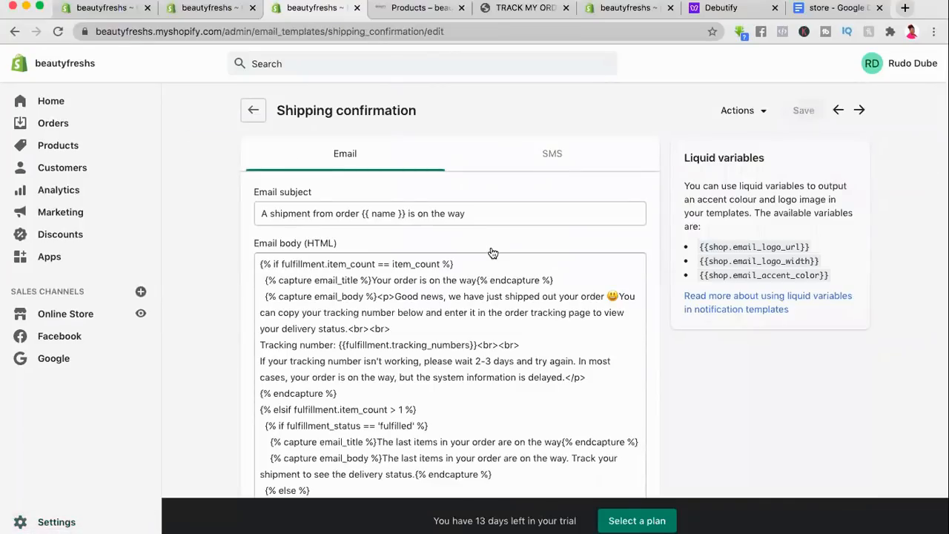
{"action": "scroll", "coordinate": [347, 366], "scroll_direction": "down", "scroll_amount": 20}
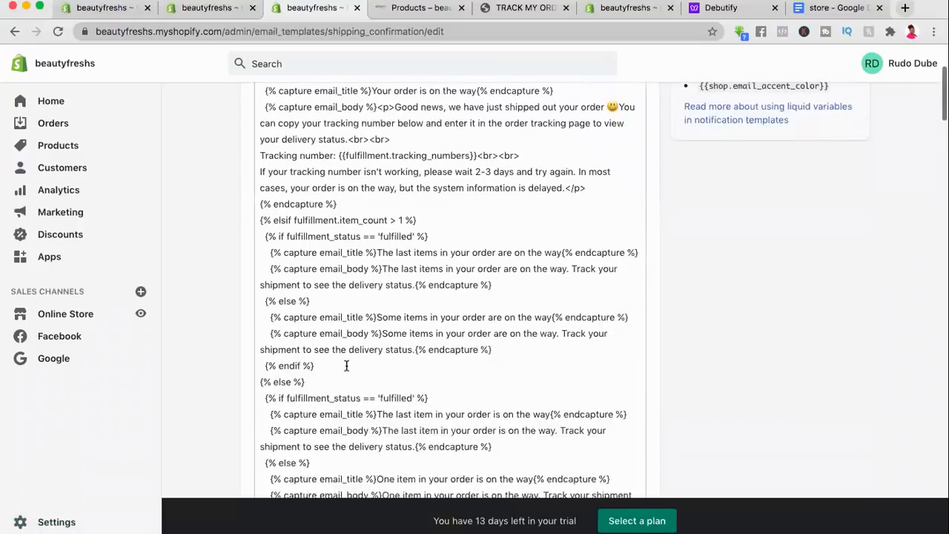
{"action": "scroll", "coordinate": [346, 365], "scroll_direction": "down", "scroll_amount": 3}
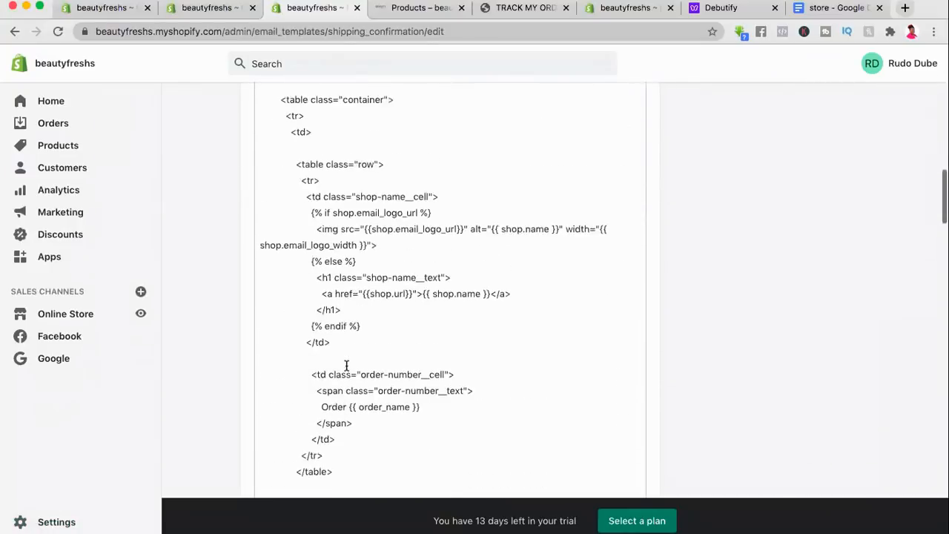
{"action": "scroll", "coordinate": [788, 81], "scroll_direction": "up", "scroll_amount": 20}
Step: Switch to the "store" Google Docs document and select the whole email template code under the Track Your Order heading, through the closing </html> tag
{"action": "left_click", "coordinate": [842, 9]}
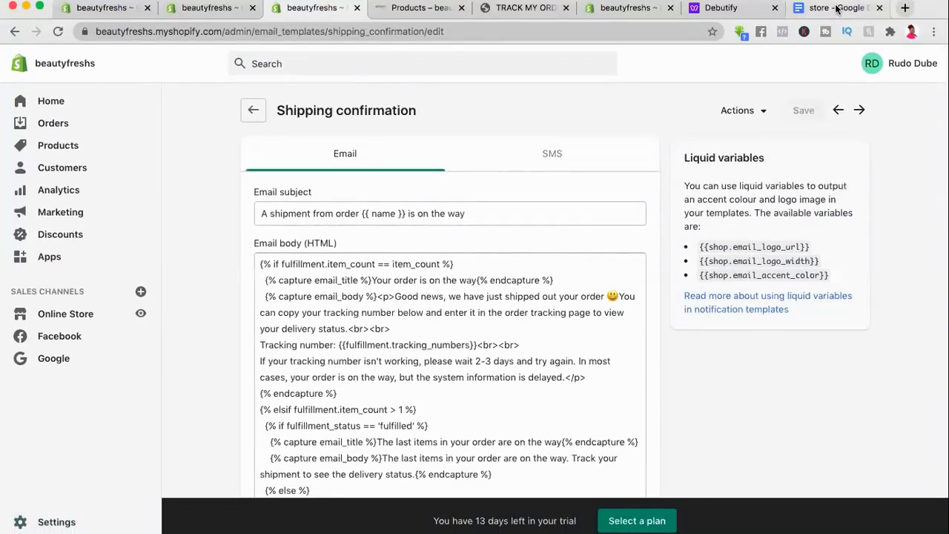
{"action": "scroll", "coordinate": [513, 345], "scroll_direction": "up", "scroll_amount": 15}
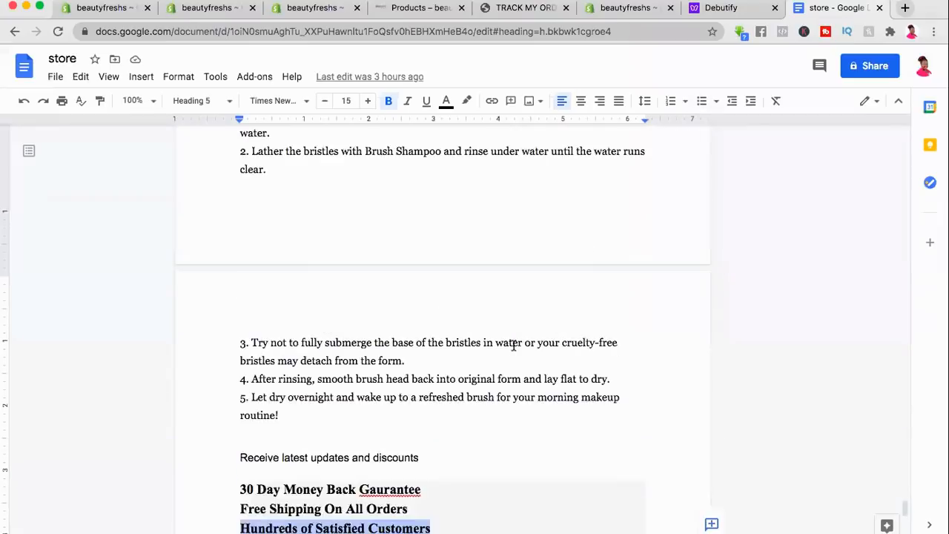
{"action": "scroll", "coordinate": [514, 346], "scroll_direction": "up", "scroll_amount": 15}
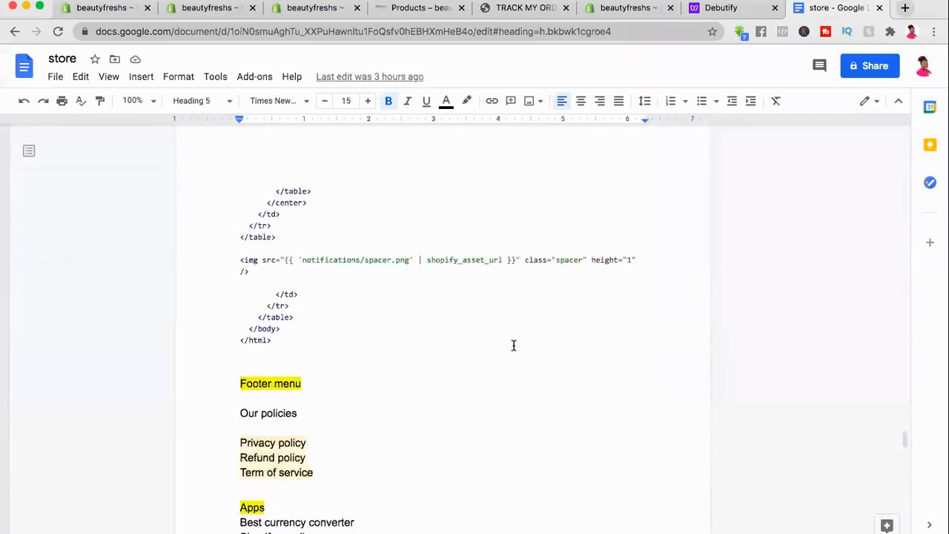
{"action": "scroll", "coordinate": [513, 345], "scroll_direction": "down", "scroll_amount": 5}
{"action": "scroll", "coordinate": [514, 345], "scroll_direction": "up", "scroll_amount": 14}
{"action": "scroll", "coordinate": [513, 346], "scroll_direction": "up", "scroll_amount": 15}
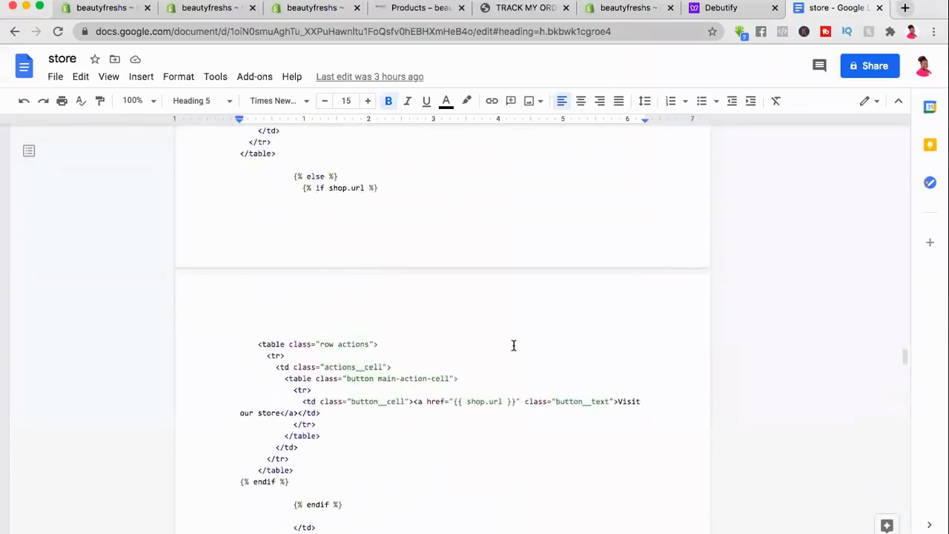
{"action": "scroll", "coordinate": [498, 406], "scroll_direction": "up", "scroll_amount": 20}
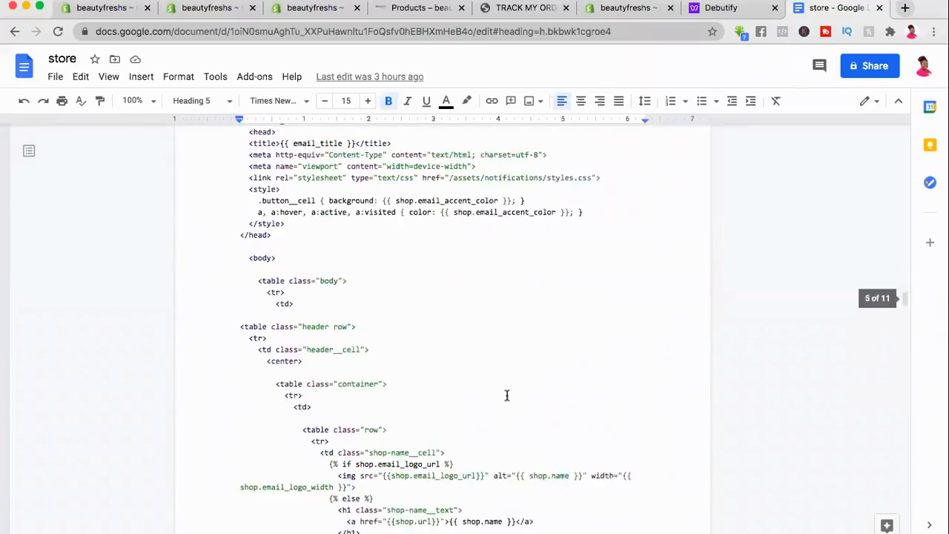
{"action": "scroll", "coordinate": [508, 394], "scroll_direction": "up", "scroll_amount": 1}
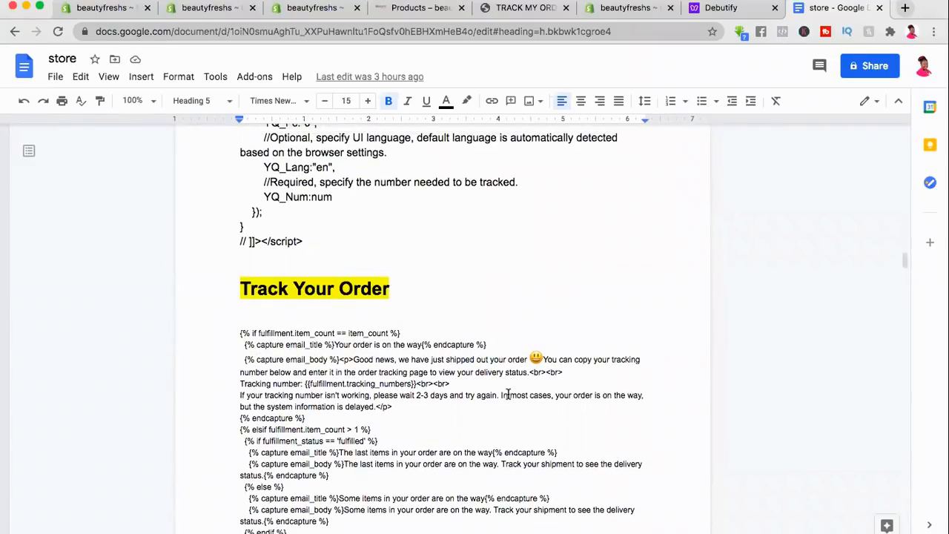
{"action": "scroll", "coordinate": [509, 394], "scroll_direction": "down", "scroll_amount": 4}
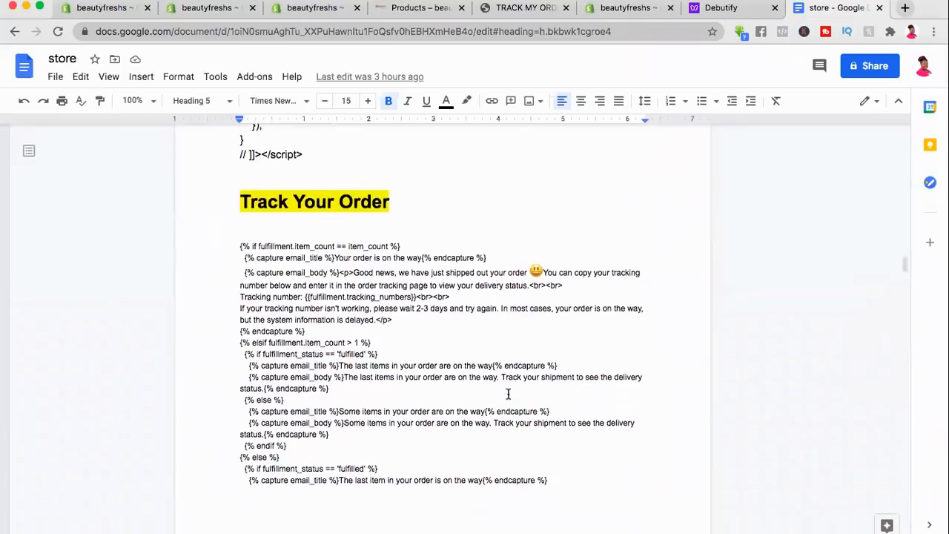
{"action": "scroll", "coordinate": [508, 394], "scroll_direction": "down", "scroll_amount": 2}
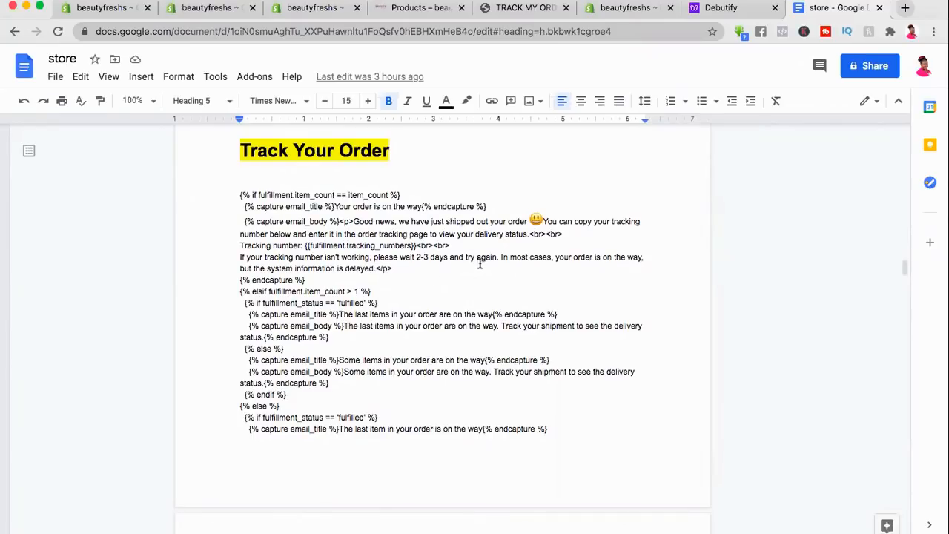
{"action": "left_click", "coordinate": [424, 301]}
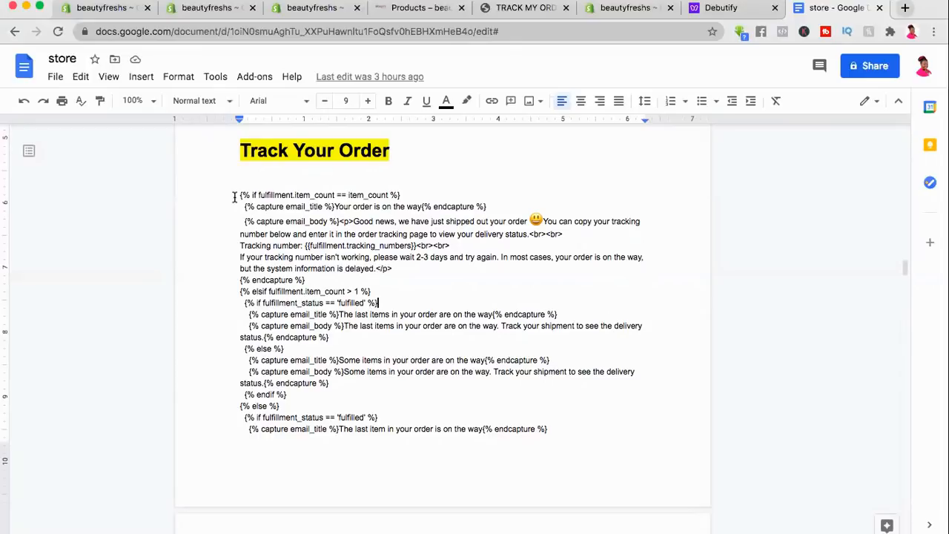
{"action": "left_click_drag", "start_coordinate": [257, 202], "coordinate": [449, 305]}
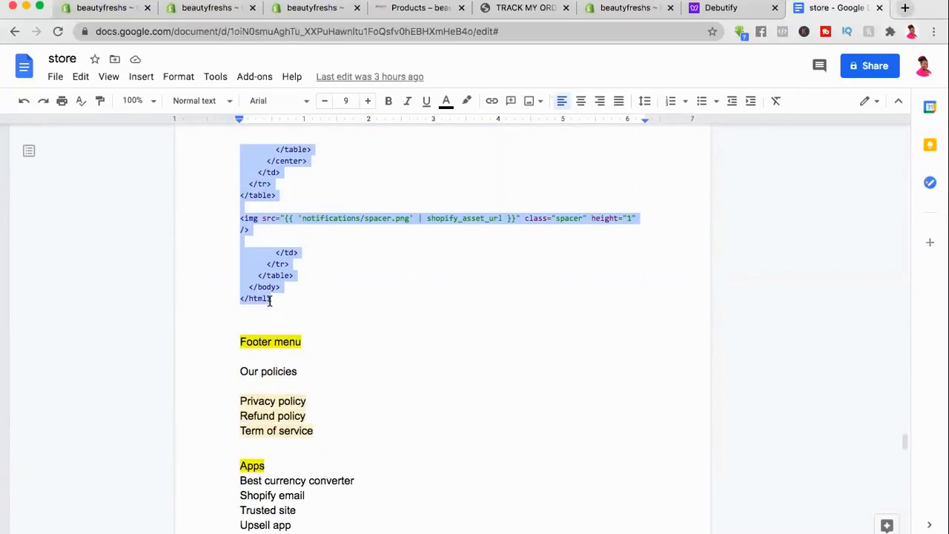
Step: Switch back to the Shipping confirmation template in Shopify, replace its entire HTML email body with the copied tracking code, and save it
{"action": "left_click", "coordinate": [311, 8]}
{"action": "key", "text": "ctrl+a"}
{"action": "scroll", "coordinate": [450, 297], "scroll_direction": "down", "scroll_amount": 10}
{"action": "scroll", "coordinate": [450, 297], "scroll_direction": "down", "scroll_amount": 15}
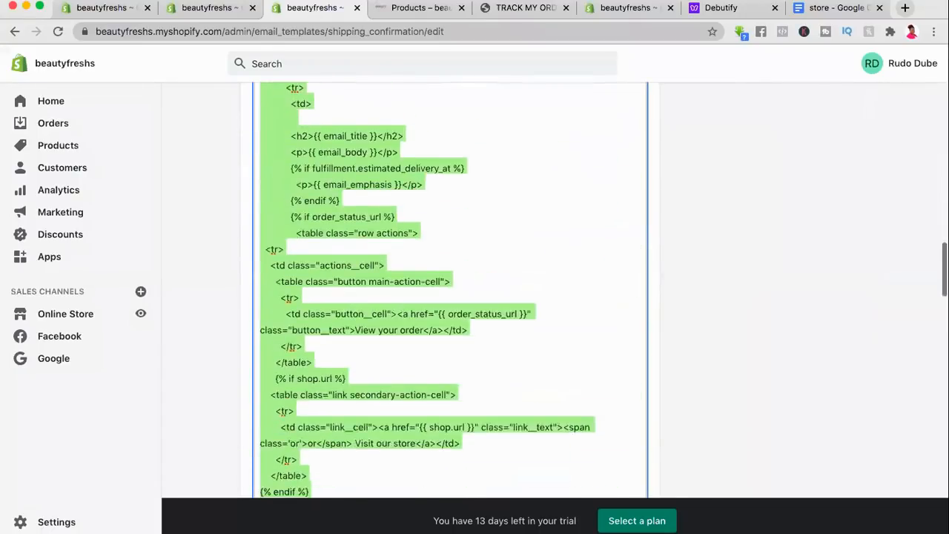
{"action": "scroll", "coordinate": [451, 297], "scroll_direction": "down", "scroll_amount": 15}
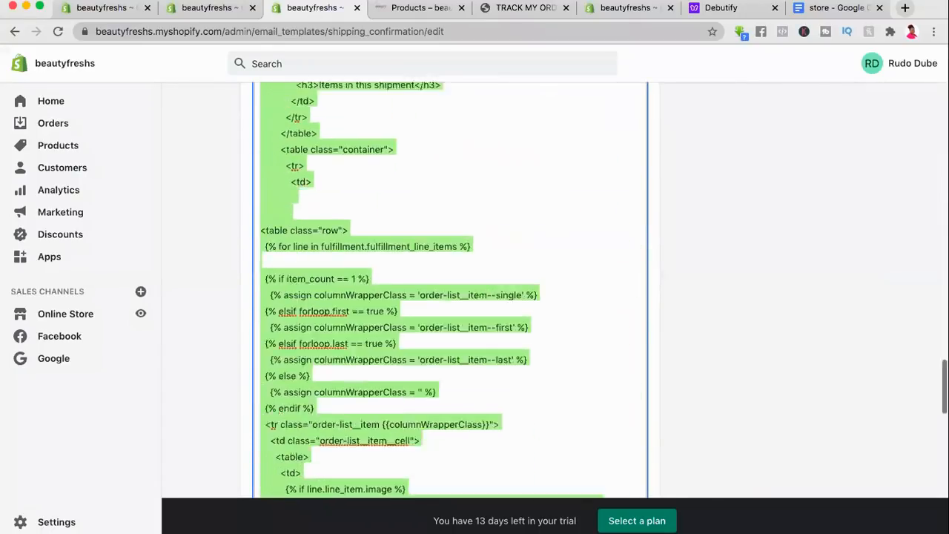
{"action": "scroll", "coordinate": [450, 296], "scroll_direction": "down", "scroll_amount": 10}
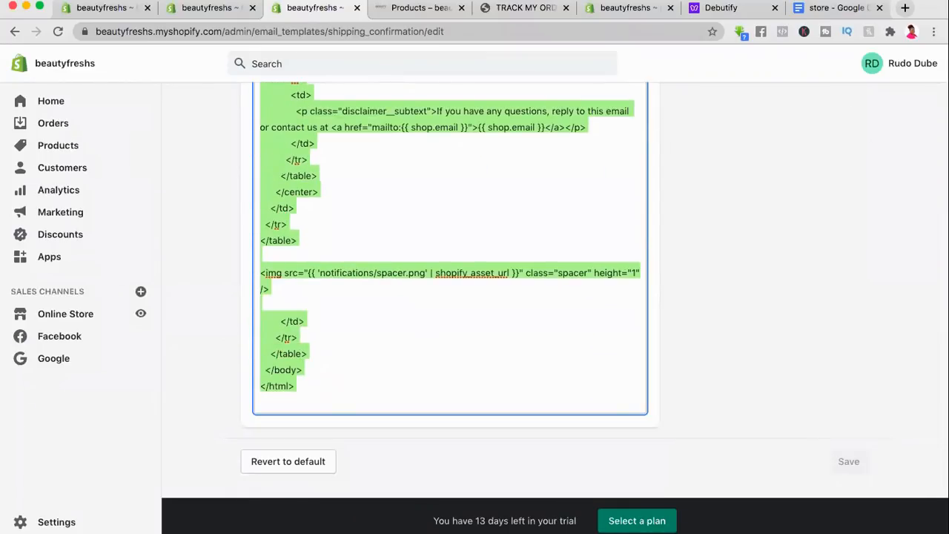
{"action": "key", "text": "BackSpace"}
{"action": "key", "text": "super+v"}
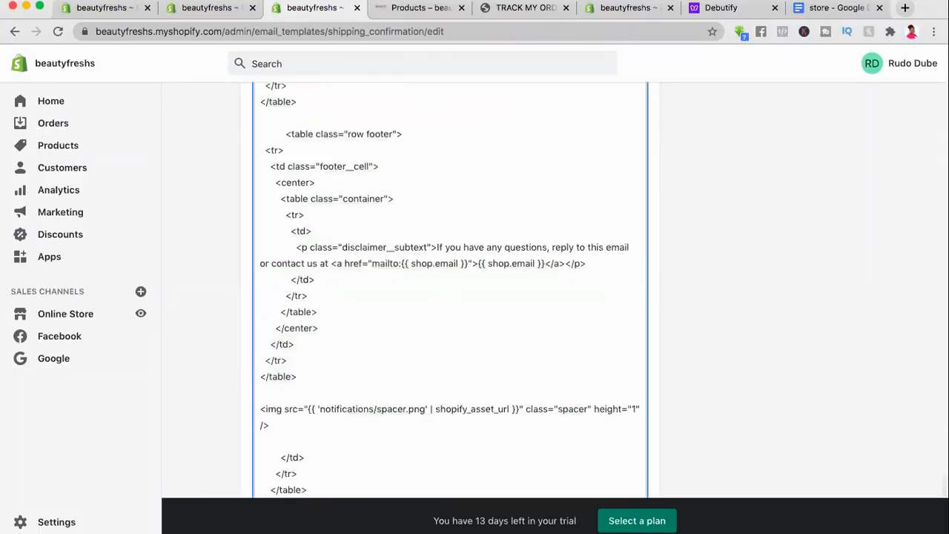
{"action": "scroll", "coordinate": [571, 399], "scroll_direction": "down", "scroll_amount": 1}
{"action": "scroll", "coordinate": [571, 399], "scroll_direction": "down", "scroll_amount": 3}
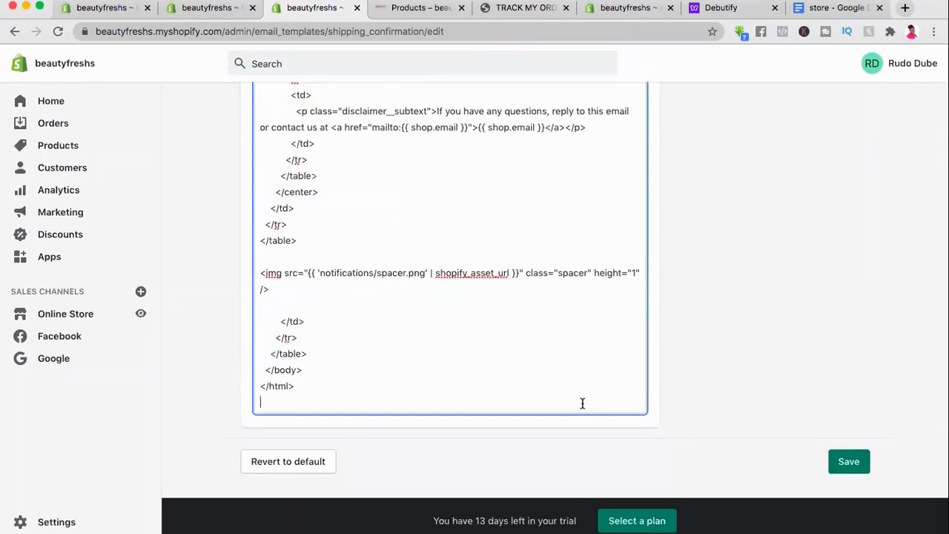
{"action": "scroll", "coordinate": [583, 404], "scroll_direction": "up", "scroll_amount": 20}
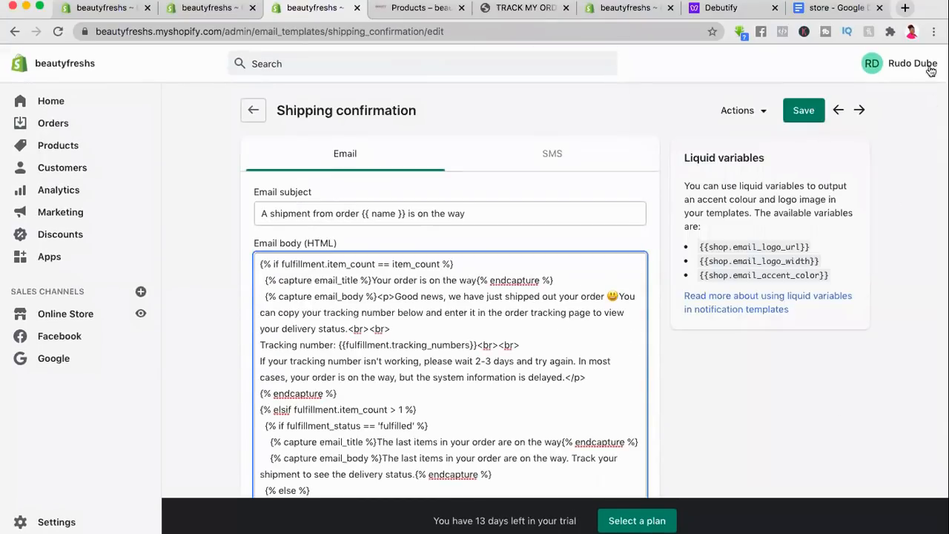
{"action": "left_click", "coordinate": [803, 110]}
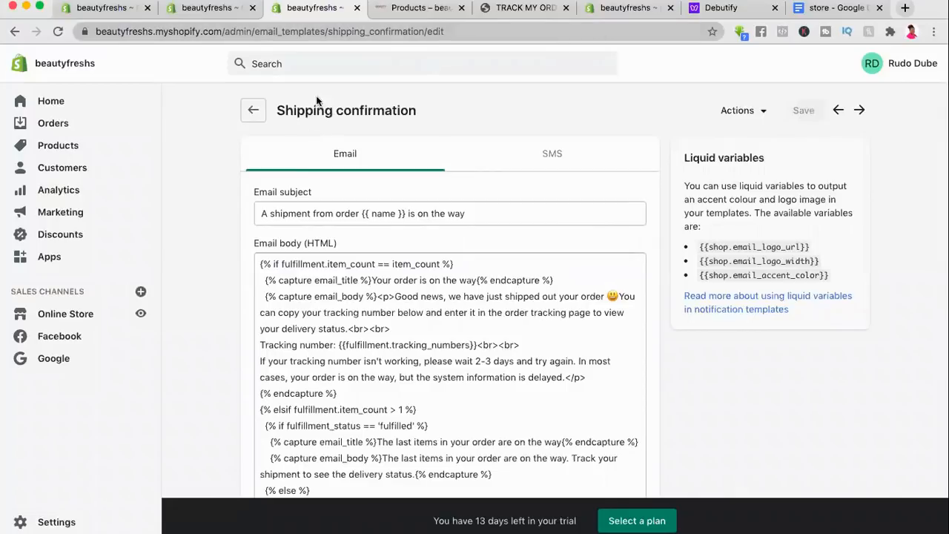
Step: Return to the Notifications list, look through the templates, and go back to the Settings overview
{"action": "left_click", "coordinate": [254, 110]}
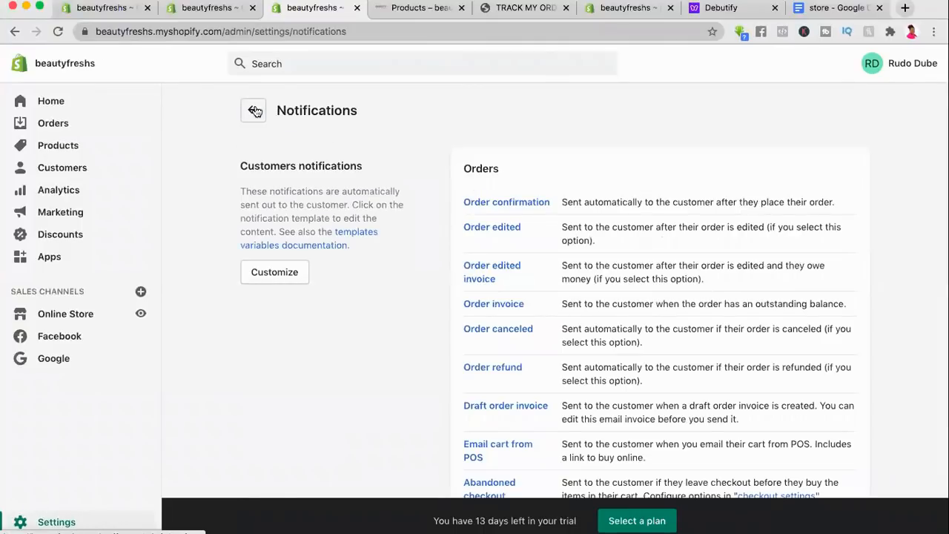
{"action": "scroll", "coordinate": [608, 365], "scroll_direction": "down", "scroll_amount": 8}
{"action": "scroll", "coordinate": [605, 363], "scroll_direction": "down", "scroll_amount": 10}
{"action": "scroll", "coordinate": [605, 363], "scroll_direction": "up", "scroll_amount": 18}
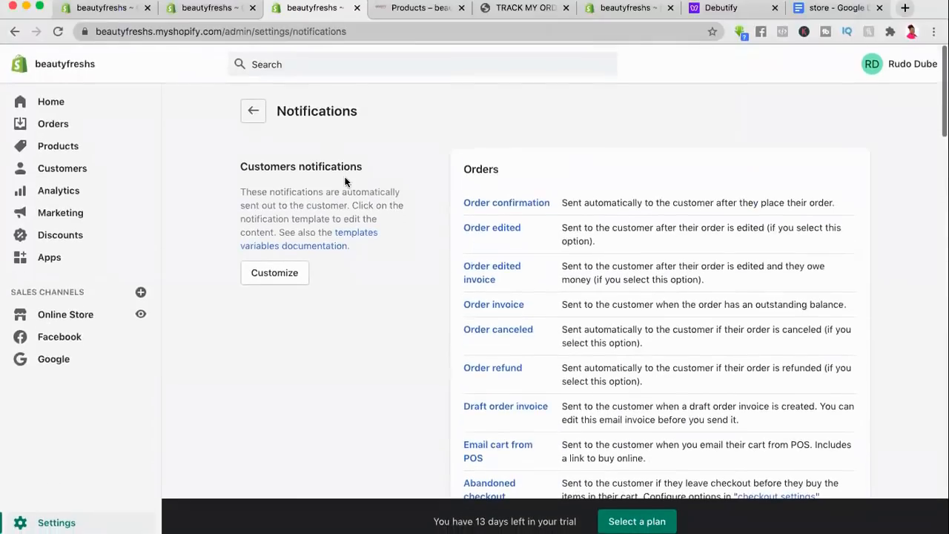
{"action": "left_click", "coordinate": [253, 106]}
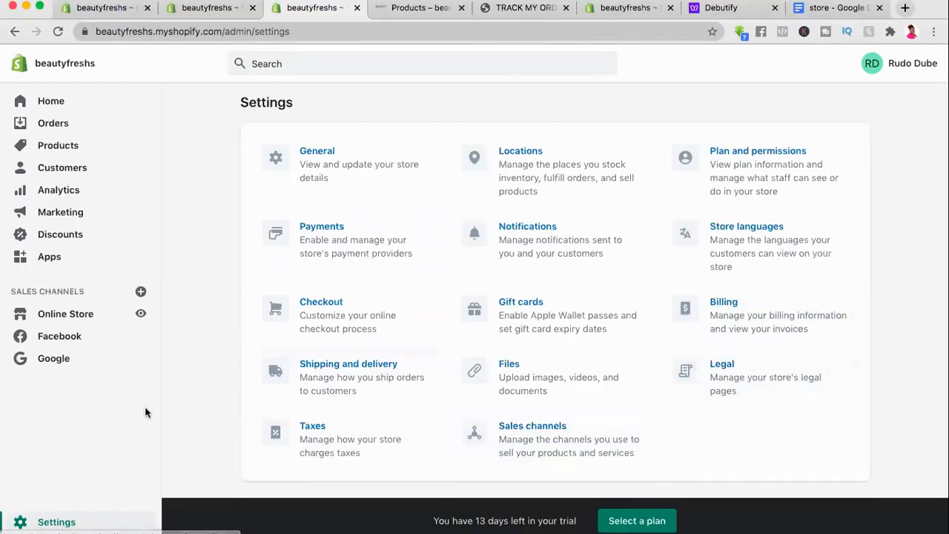
{"action": "scroll", "coordinate": [262, 388], "scroll_direction": "down", "scroll_amount": 1}
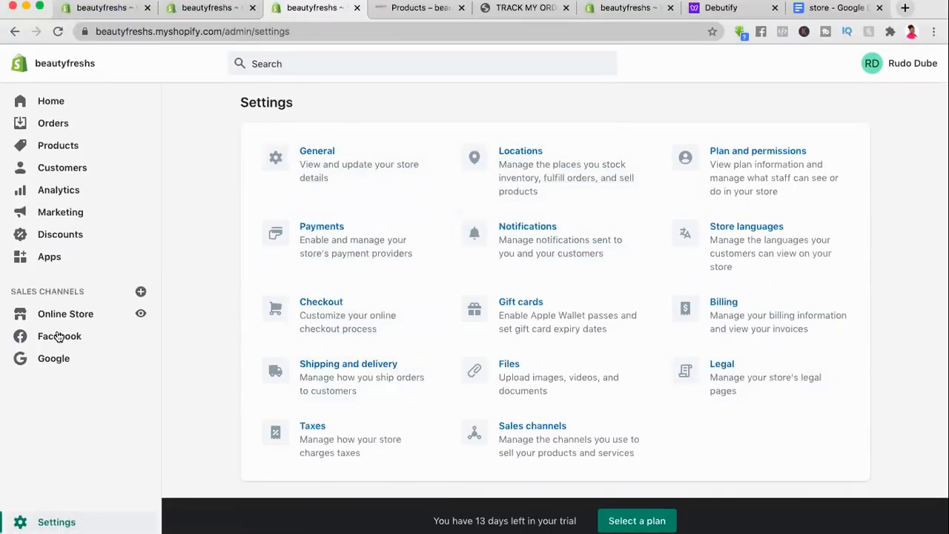
Step: Open the store's Apps page and examine the installed apps and the recommended Black Friday Cyber Monday apps
{"action": "left_click", "coordinate": [45, 258]}
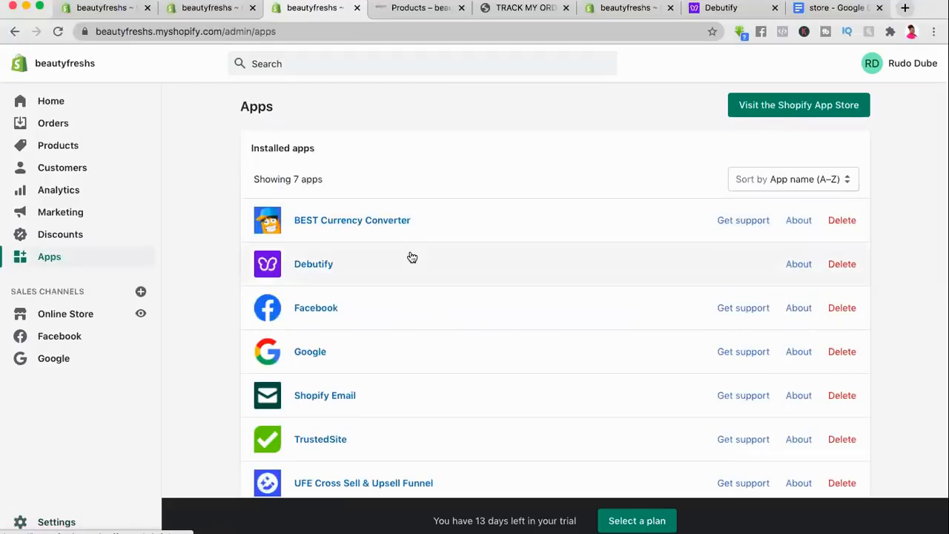
{"action": "scroll", "coordinate": [409, 256], "scroll_direction": "down", "scroll_amount": 3}
{"action": "scroll", "coordinate": [387, 148], "scroll_direction": "up", "scroll_amount": 2}
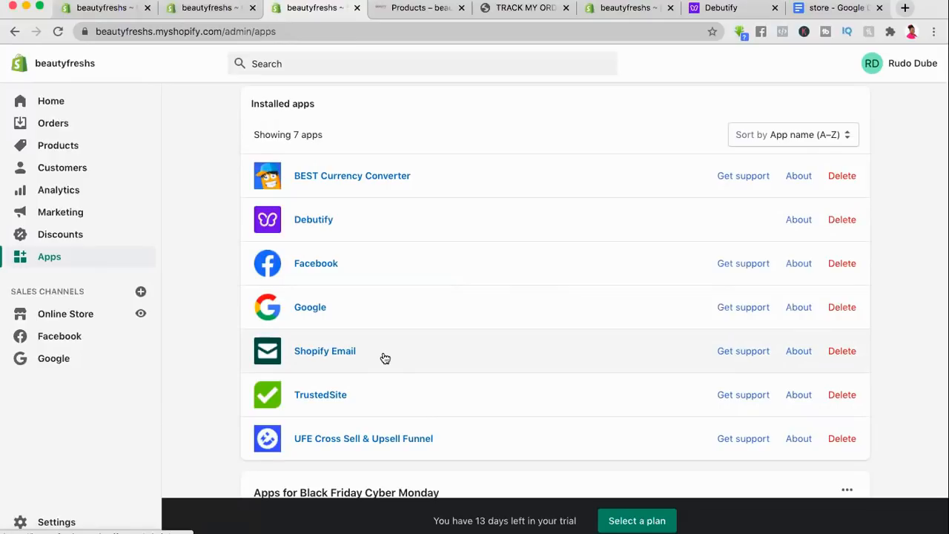
{"action": "scroll", "coordinate": [385, 359], "scroll_direction": "down", "scroll_amount": 3}
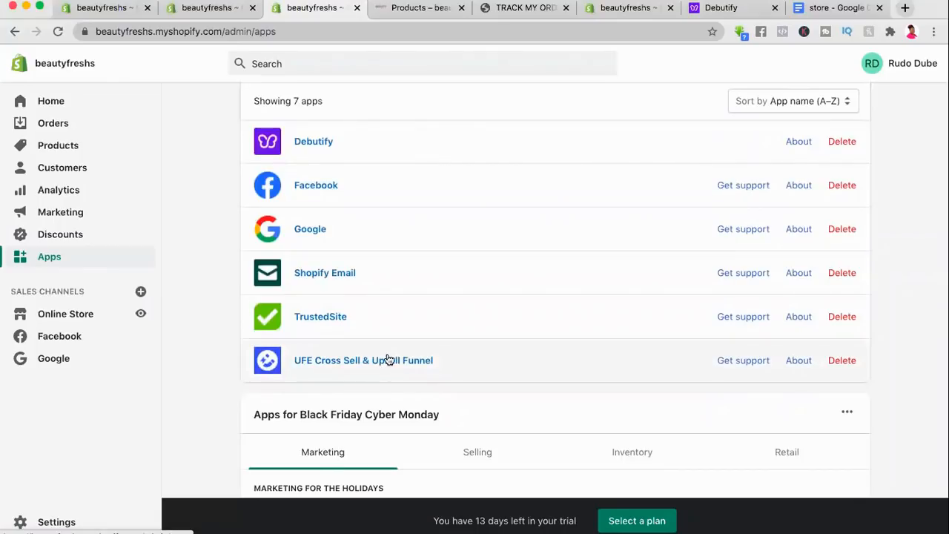
{"action": "scroll", "coordinate": [385, 360], "scroll_direction": "down", "scroll_amount": 1}
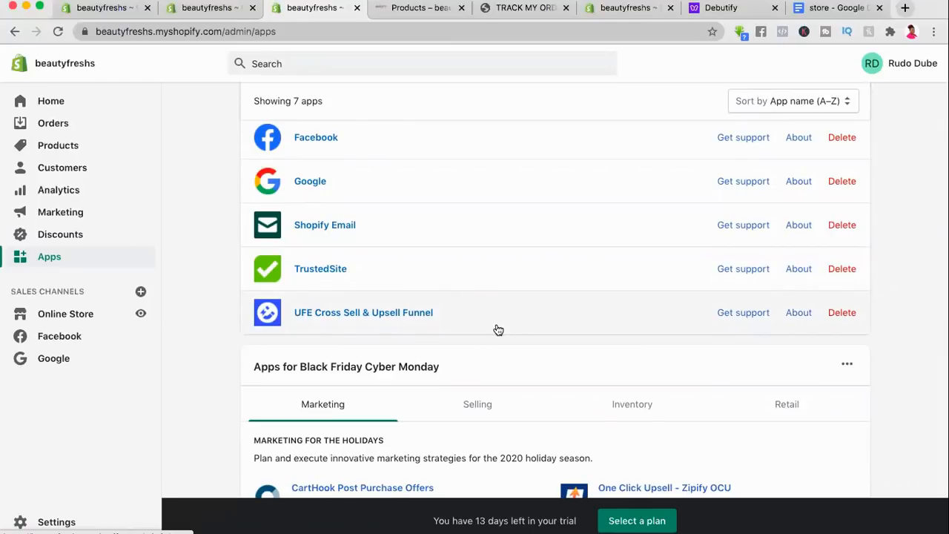
{"action": "scroll", "coordinate": [498, 330], "scroll_direction": "down", "scroll_amount": 3}
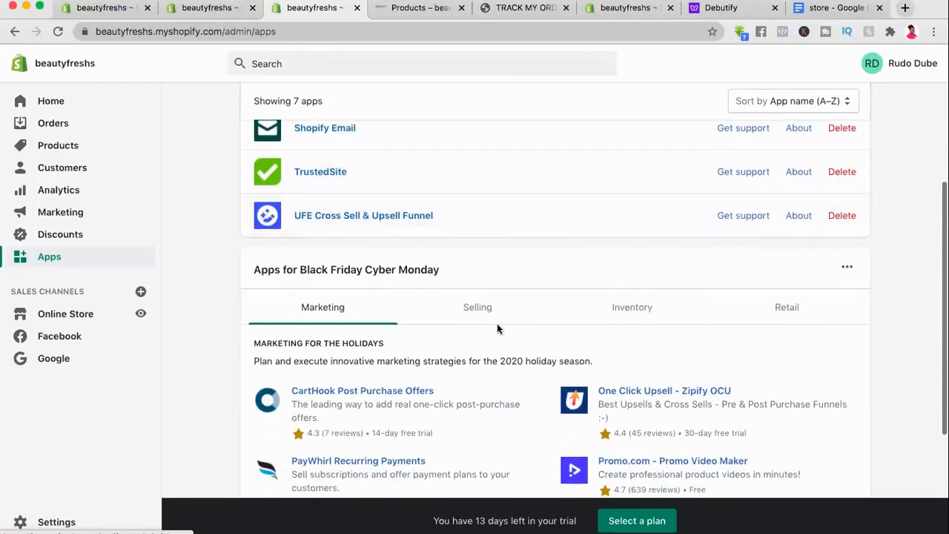
{"action": "scroll", "coordinate": [497, 324], "scroll_direction": "down", "scroll_amount": 2}
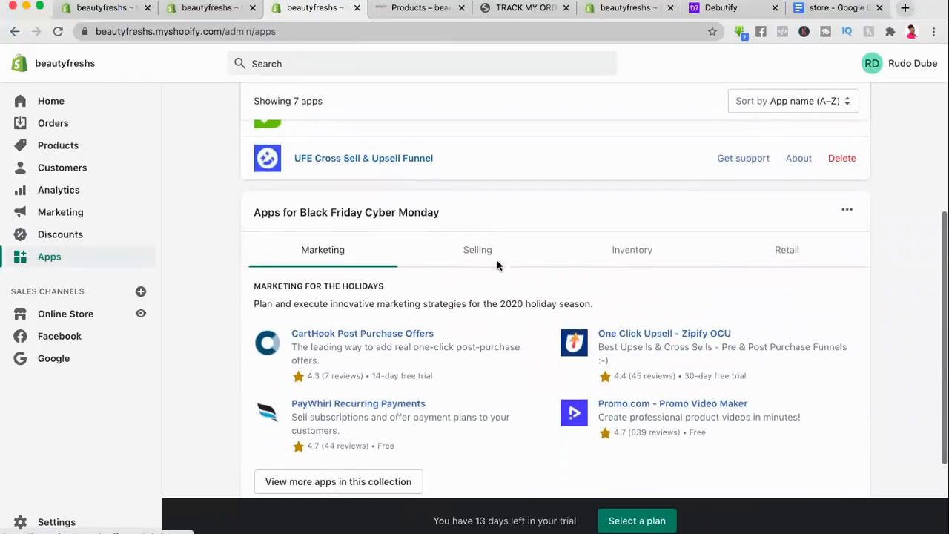
{"action": "scroll", "coordinate": [525, 169], "scroll_direction": "up", "scroll_amount": 5}
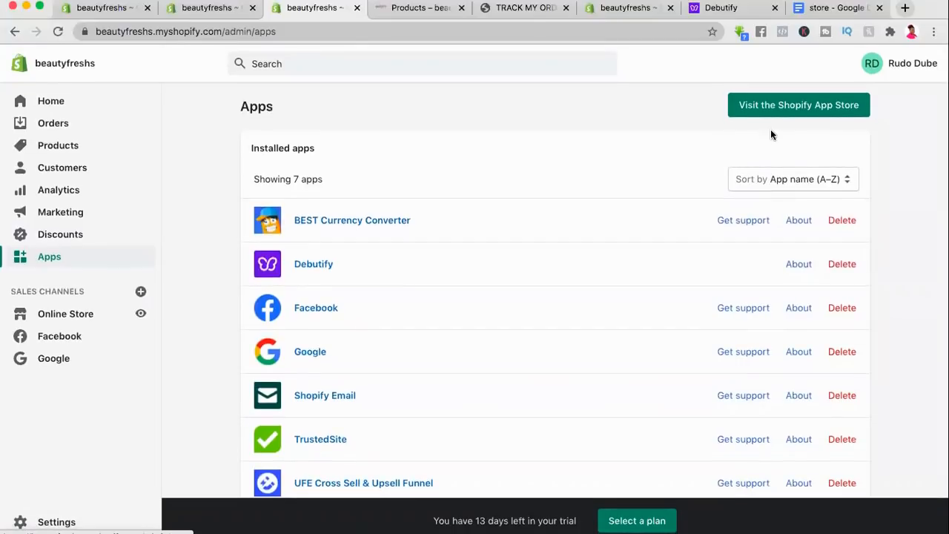
Step: Visit the Shopify App Store and browse its app collections down to the Made by Shopify section
{"action": "left_click", "coordinate": [808, 108]}
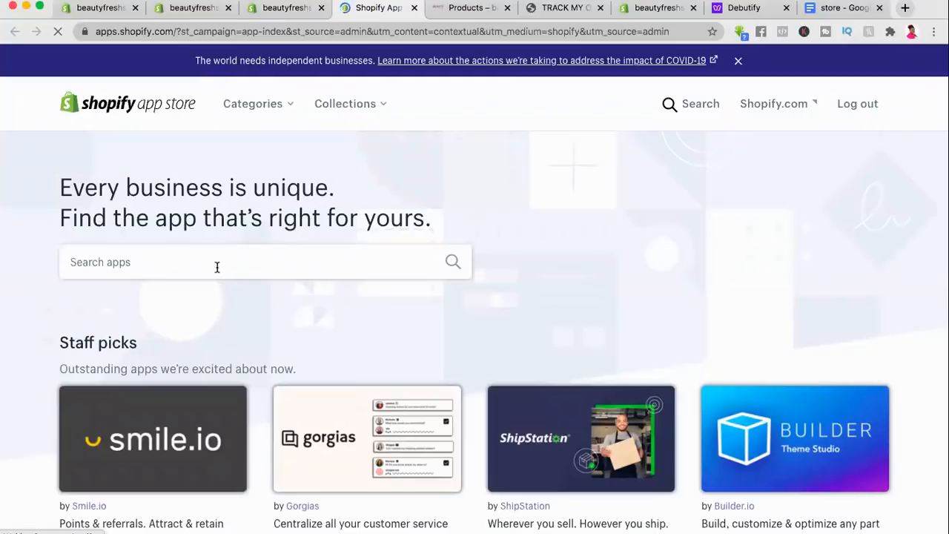
{"action": "left_click", "coordinate": [217, 265]}
{"action": "scroll", "coordinate": [216, 267], "scroll_direction": "down", "scroll_amount": 6}
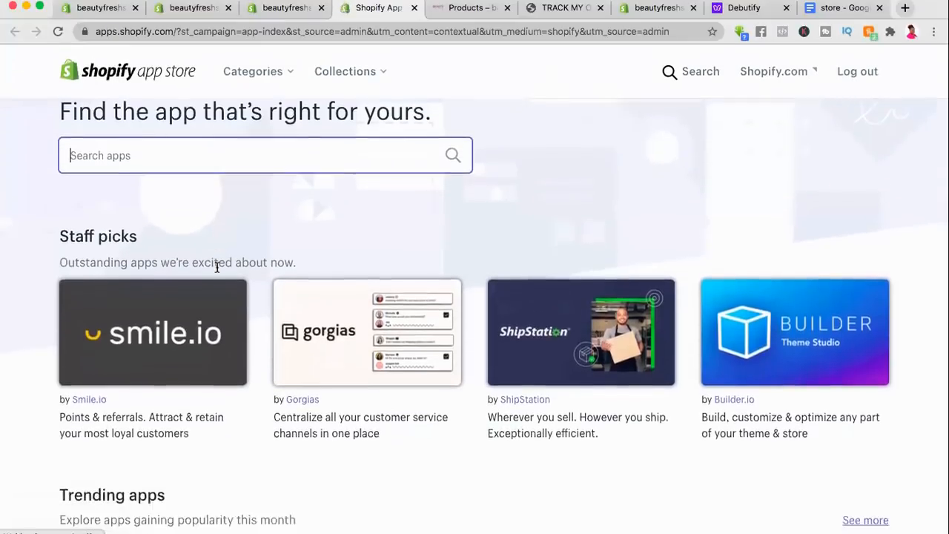
{"action": "scroll", "coordinate": [217, 268], "scroll_direction": "up", "scroll_amount": 3}
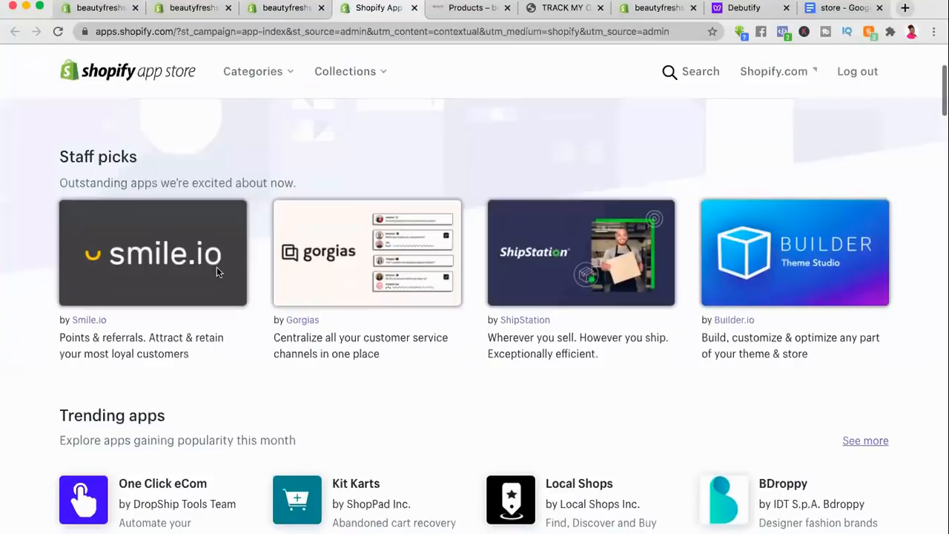
{"action": "scroll", "coordinate": [217, 268], "scroll_direction": "down", "scroll_amount": 3}
{"action": "scroll", "coordinate": [217, 272], "scroll_direction": "down", "scroll_amount": 1}
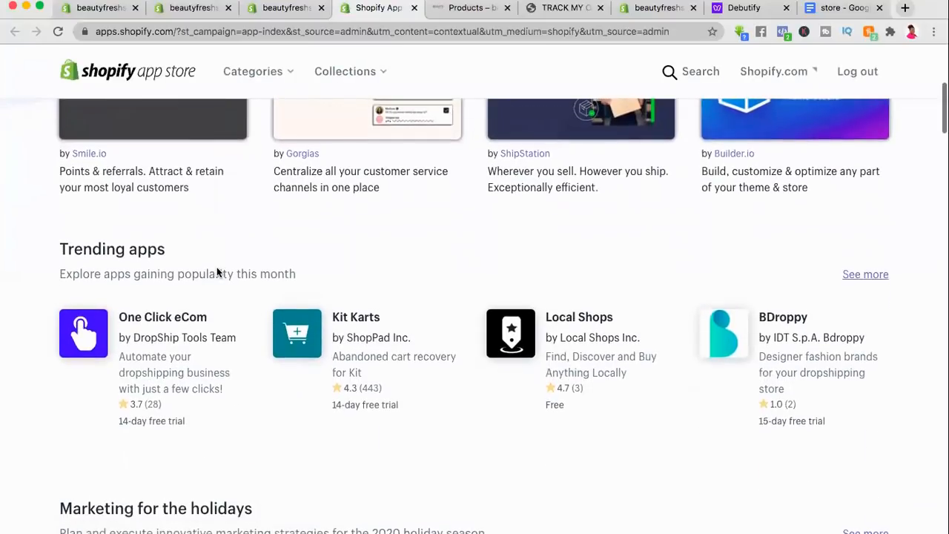
{"action": "scroll", "coordinate": [217, 272], "scroll_direction": "down", "scroll_amount": 5}
{"action": "scroll", "coordinate": [217, 272], "scroll_direction": "down", "scroll_amount": 8}
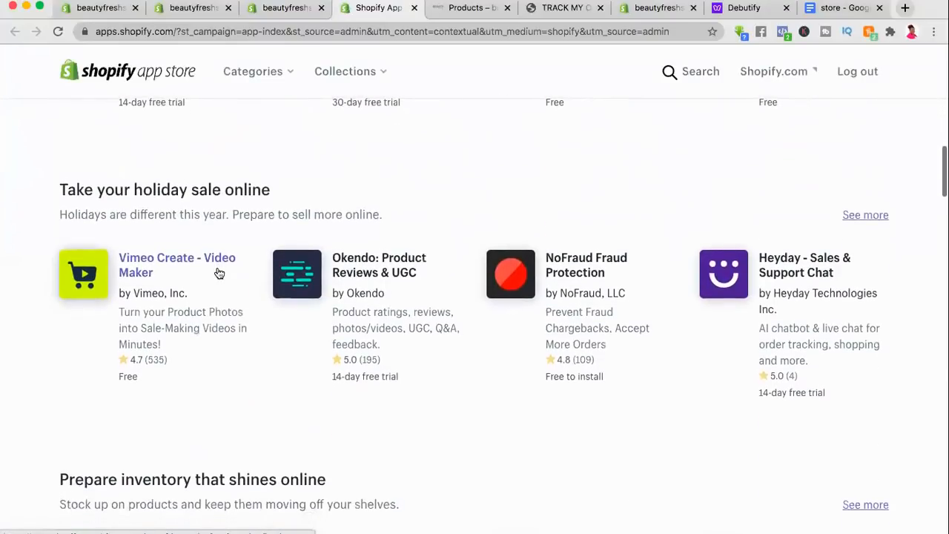
{"action": "scroll", "coordinate": [405, 221], "scroll_direction": "down", "scroll_amount": 10}
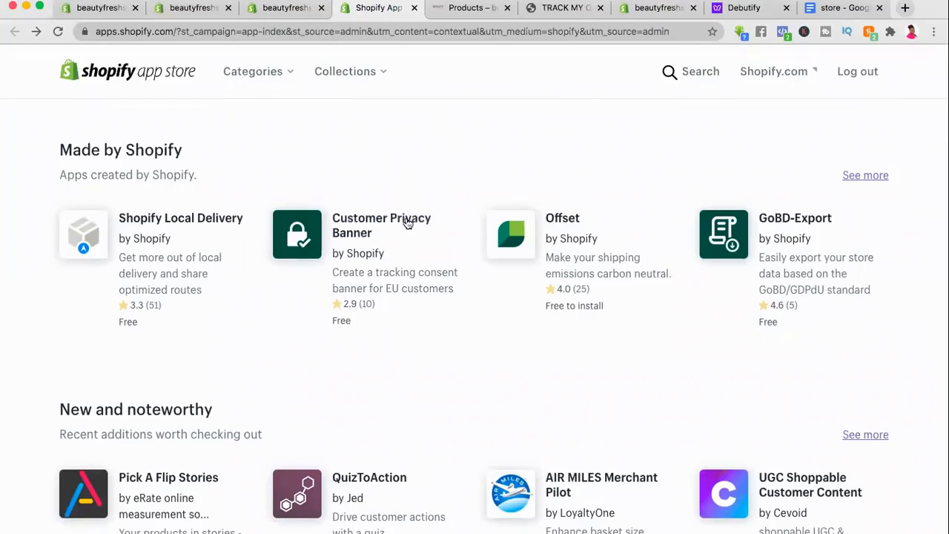
Step: Add the Customer Privacy Banner app by Shopify to the store and approve its installation
{"action": "left_click", "coordinate": [407, 221]}
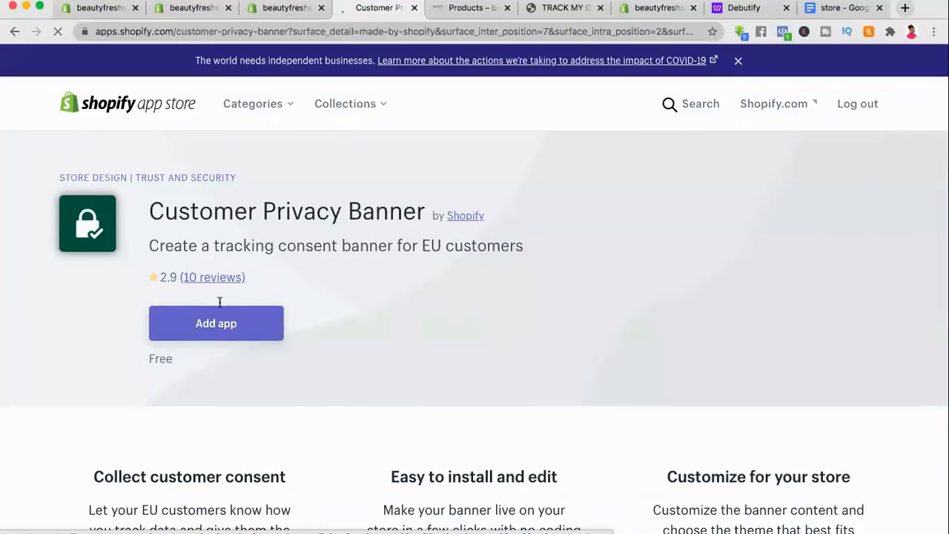
{"action": "left_click", "coordinate": [250, 331]}
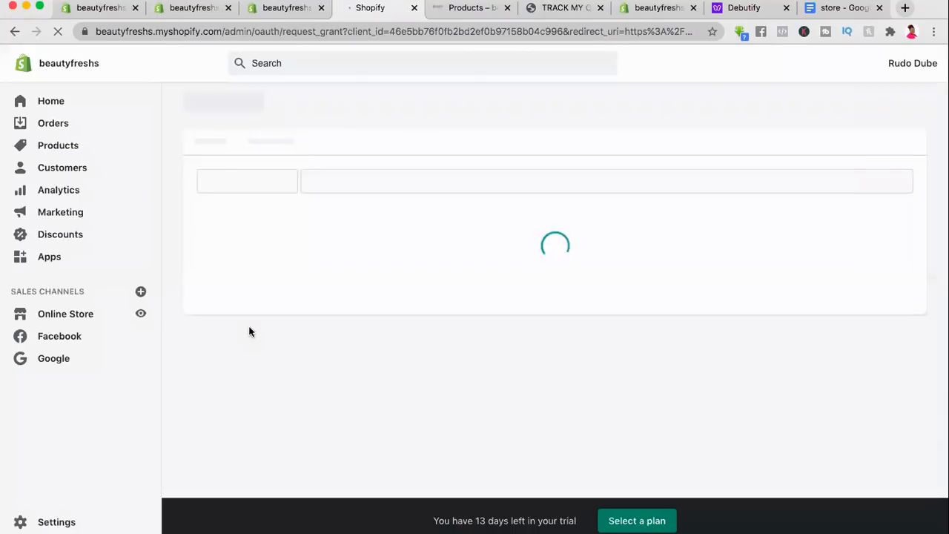
{"action": "scroll", "coordinate": [643, 273], "scroll_direction": "down", "scroll_amount": 3}
{"action": "left_click", "coordinate": [761, 391]}
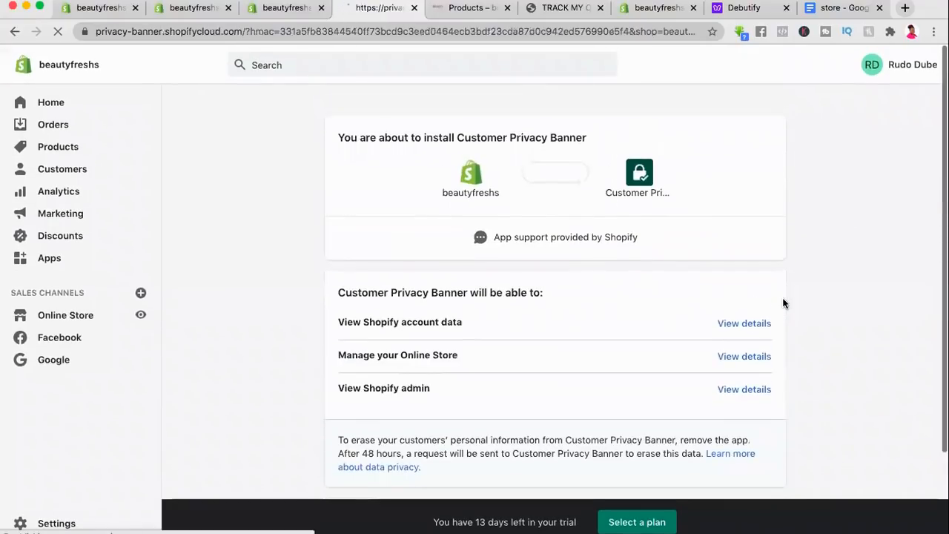
Step: Review the publishing and content options in the Privacy Banner Settings and save them with the default values
{"action": "scroll", "coordinate": [873, 336], "scroll_direction": "down", "scroll_amount": 5}
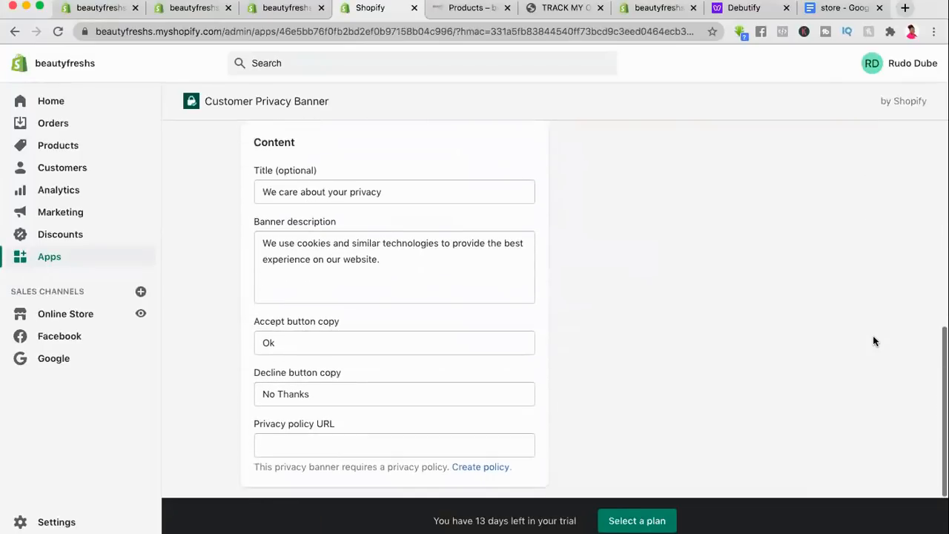
{"action": "scroll", "coordinate": [656, 212], "scroll_direction": "up", "scroll_amount": 5}
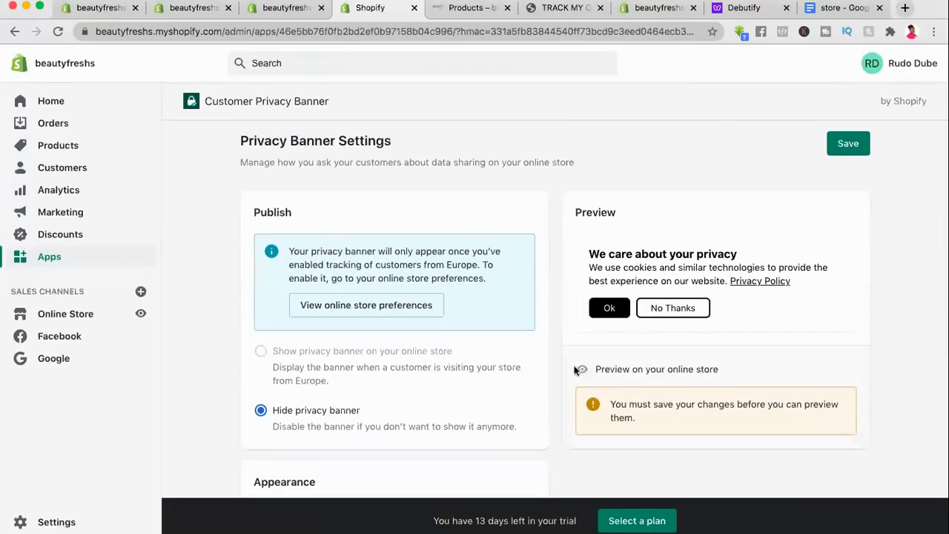
{"action": "scroll", "coordinate": [576, 320], "scroll_direction": "down", "scroll_amount": 8}
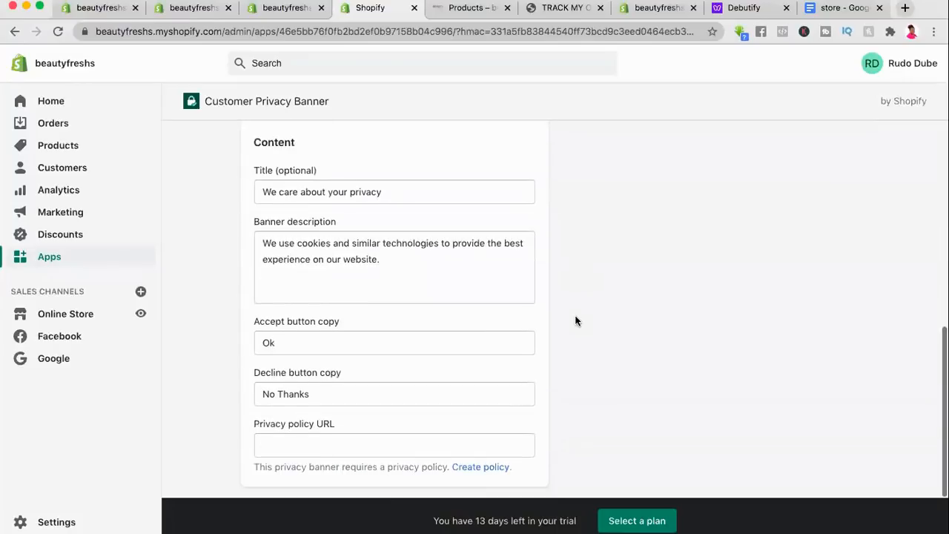
{"action": "scroll", "coordinate": [576, 321], "scroll_direction": "up", "scroll_amount": 8}
{"action": "left_click", "coordinate": [849, 143]}
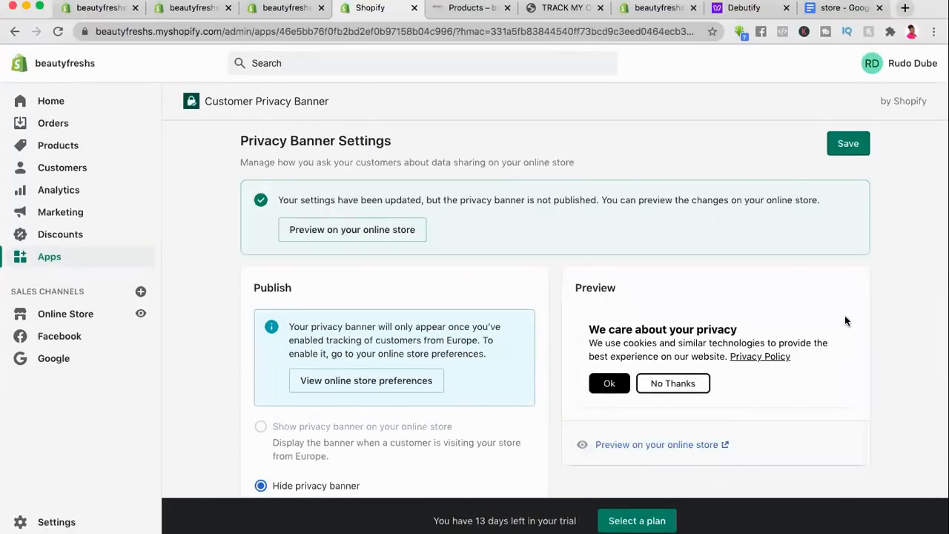
{"action": "right_click", "coordinate": [842, 335]}
{"action": "left_click", "coordinate": [898, 273]}
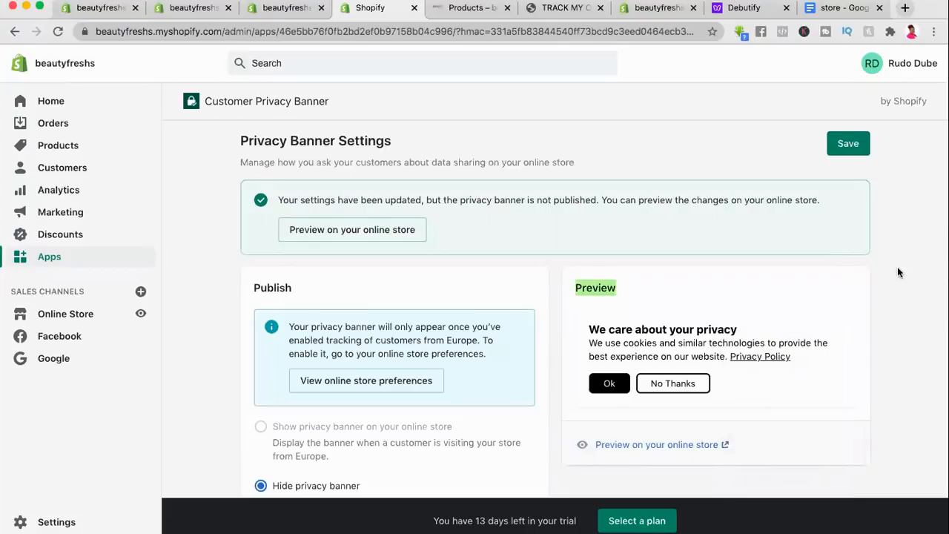
Step: Return to the Apps page and check the list of installed apps for Customer Privacy Banner
{"action": "left_click", "coordinate": [34, 260]}
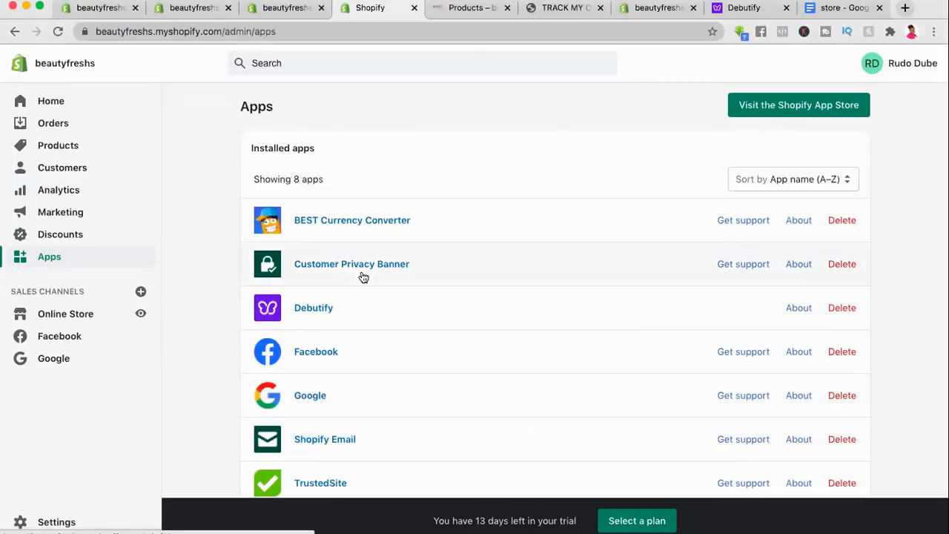
{"action": "scroll", "coordinate": [492, 346], "scroll_direction": "down", "scroll_amount": 4}
{"action": "scroll", "coordinate": [497, 319], "scroll_direction": "down", "scroll_amount": 1}
{"action": "scroll", "coordinate": [508, 223], "scroll_direction": "up", "scroll_amount": 3}
{"action": "scroll", "coordinate": [442, 278], "scroll_direction": "up", "scroll_amount": 2}
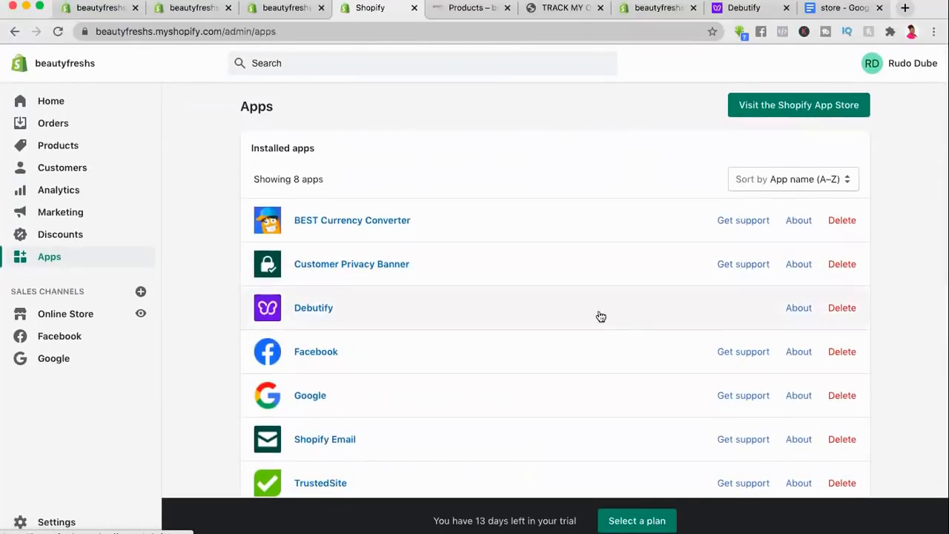
{"action": "scroll", "coordinate": [324, 379], "scroll_direction": "down", "scroll_amount": 4}
{"action": "scroll", "coordinate": [323, 377], "scroll_direction": "down", "scroll_amount": 3}
{"action": "scroll", "coordinate": [324, 378], "scroll_direction": "up", "scroll_amount": 6}
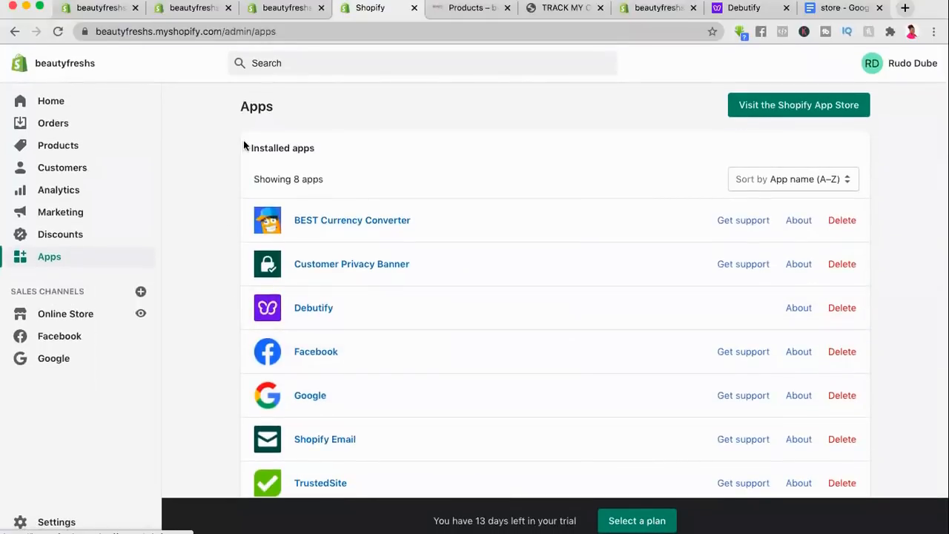